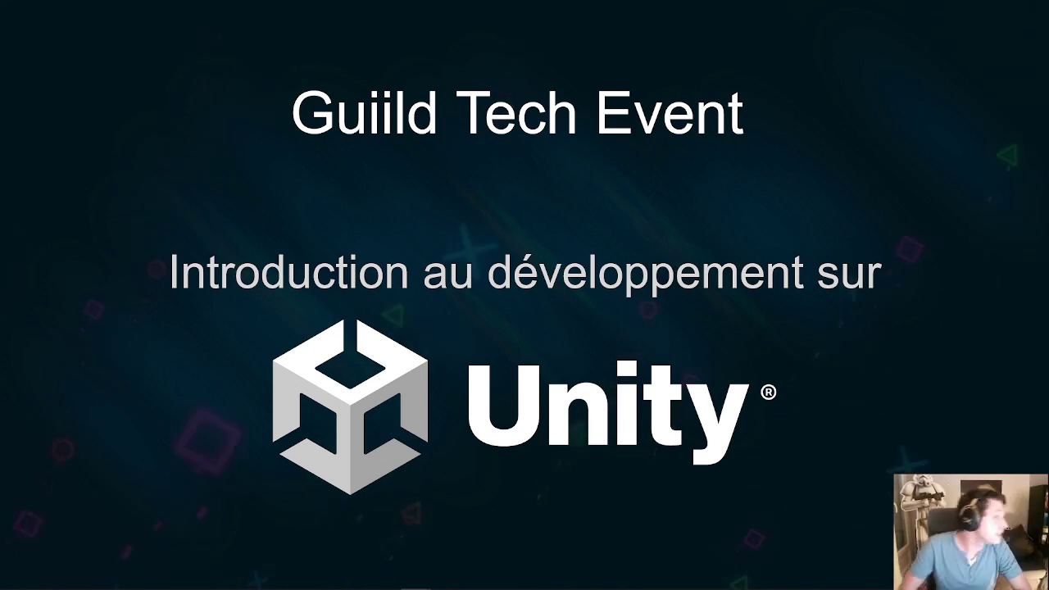
# Advance to the Présentation slide, reveal both presenters' pictures and captions, then go to Histoire.
pyautogui.press('Right')
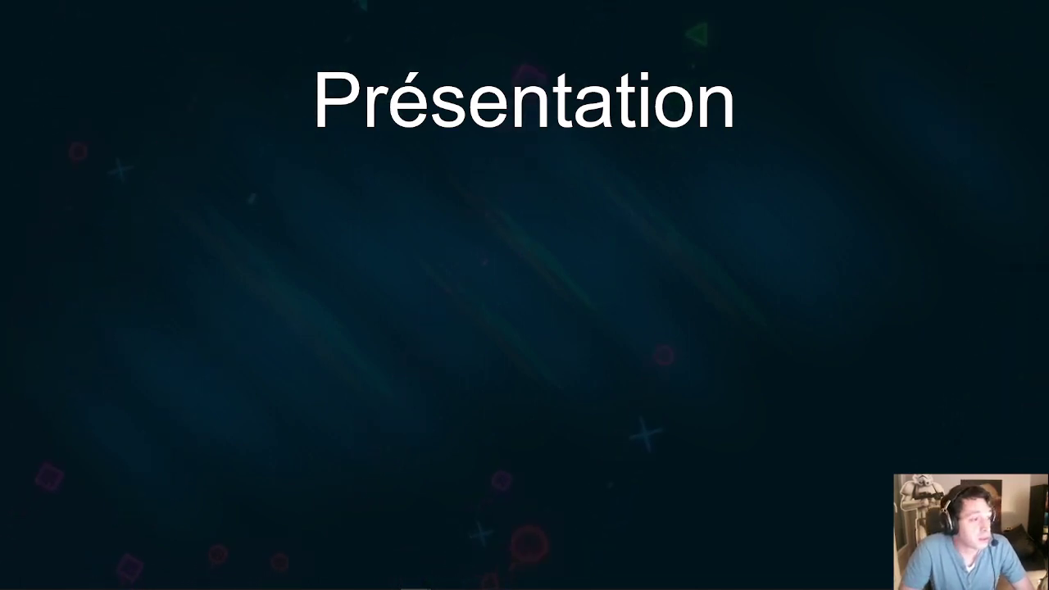
pyautogui.press('Right')
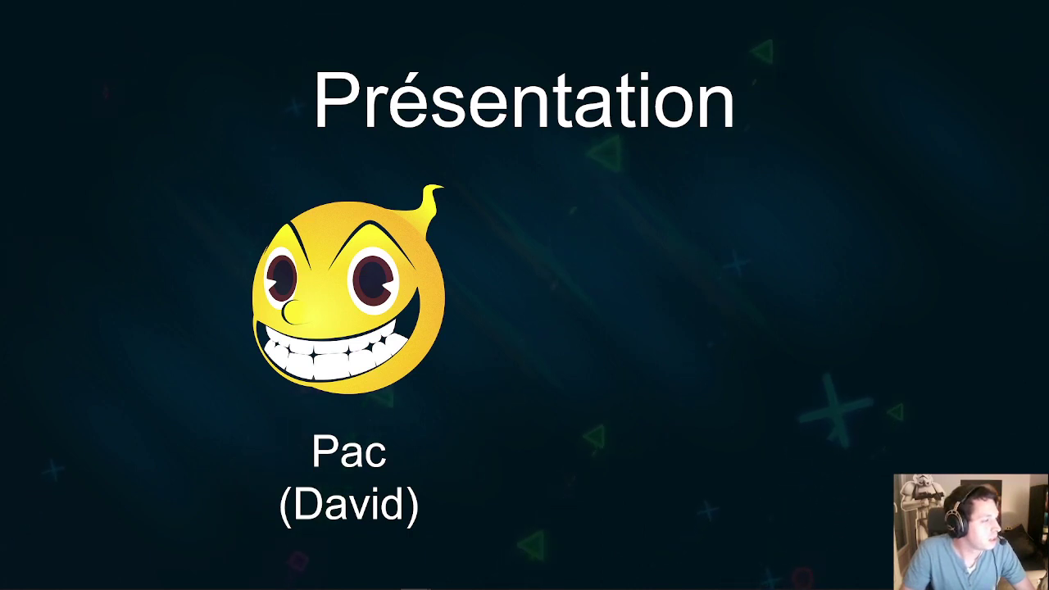
pyautogui.press('Right')
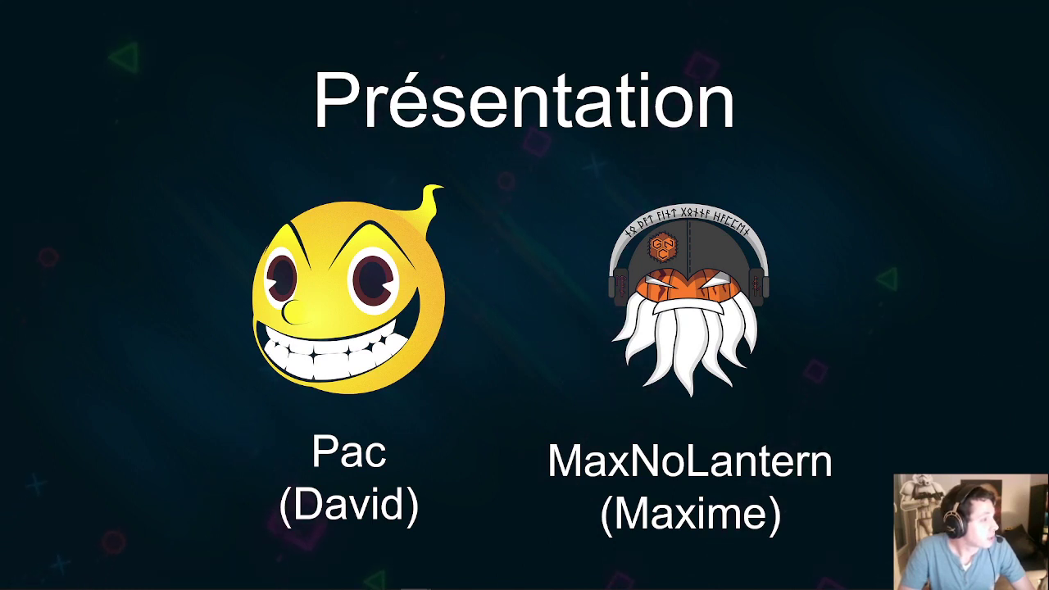
pyautogui.press('Right')
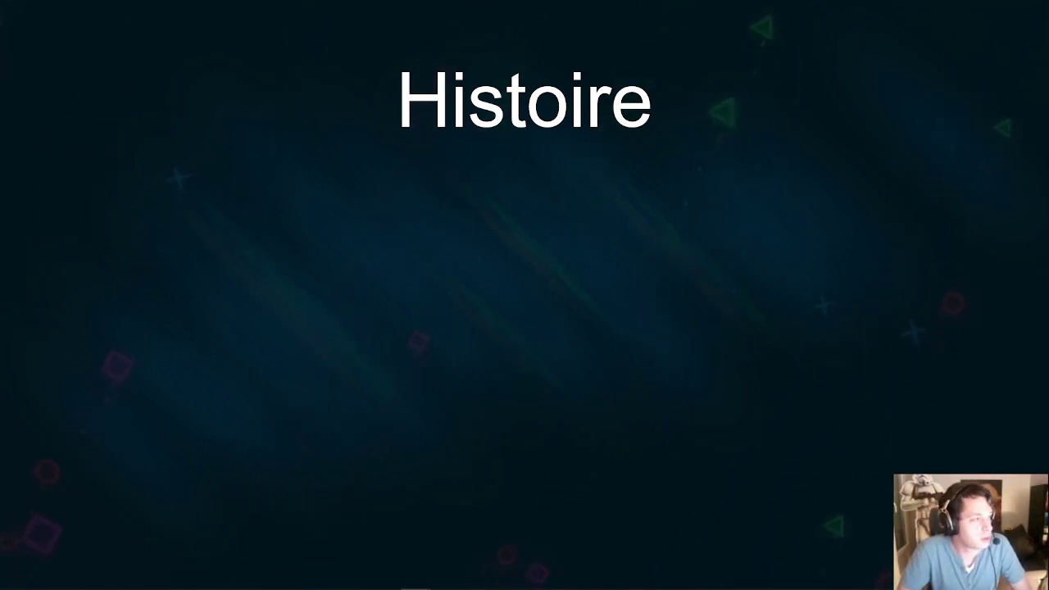
# Reveal the Histoire points (creators, Leur projet, 2007 Unity Technologies renaming), then advance to the Unity slide.
pyautogui.press('Right')
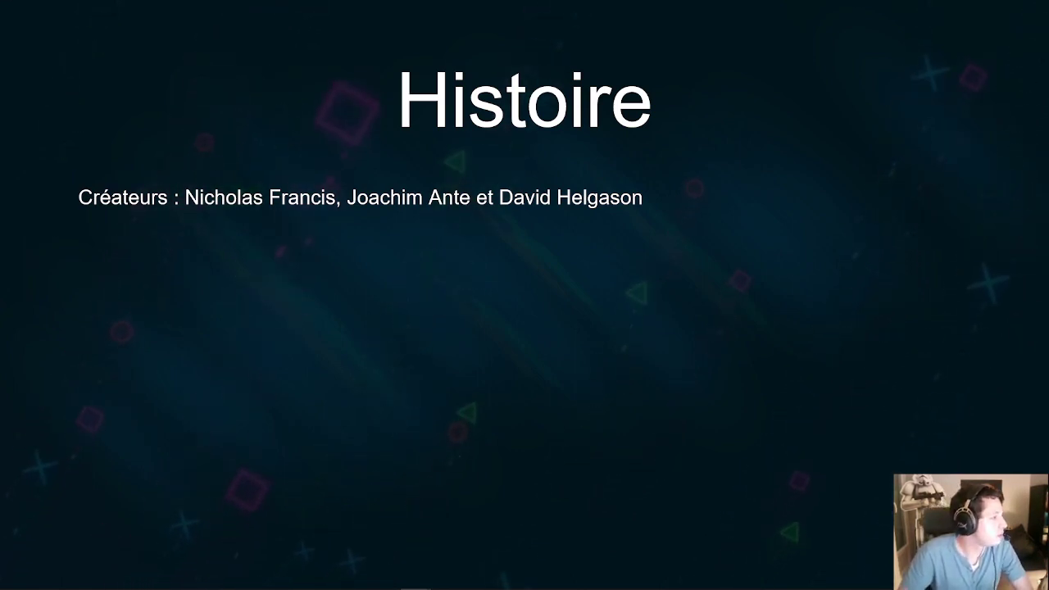
pyautogui.moveTo(416, 583)
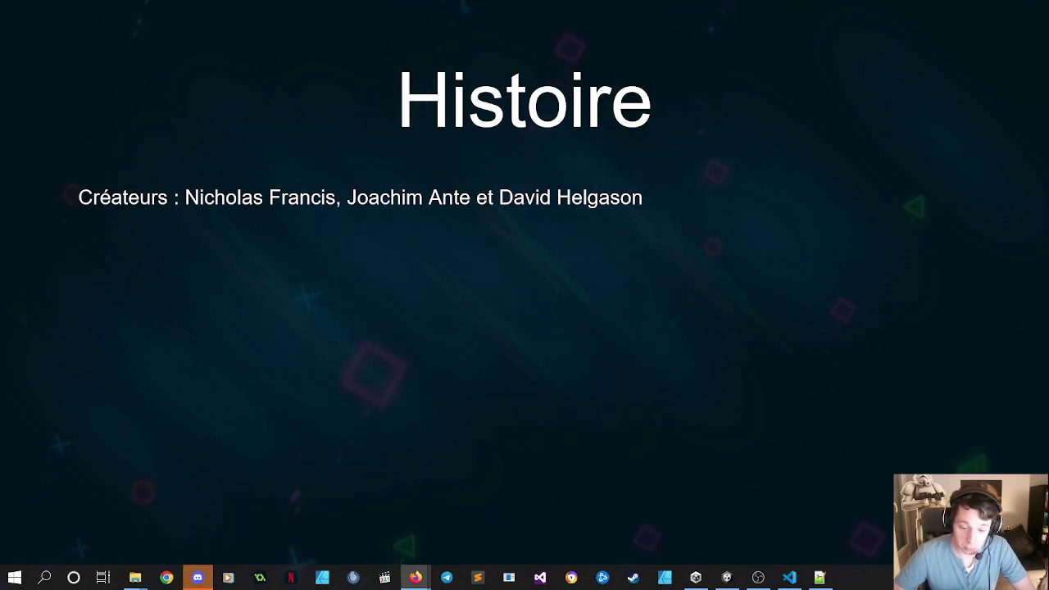
pyautogui.press('Right')
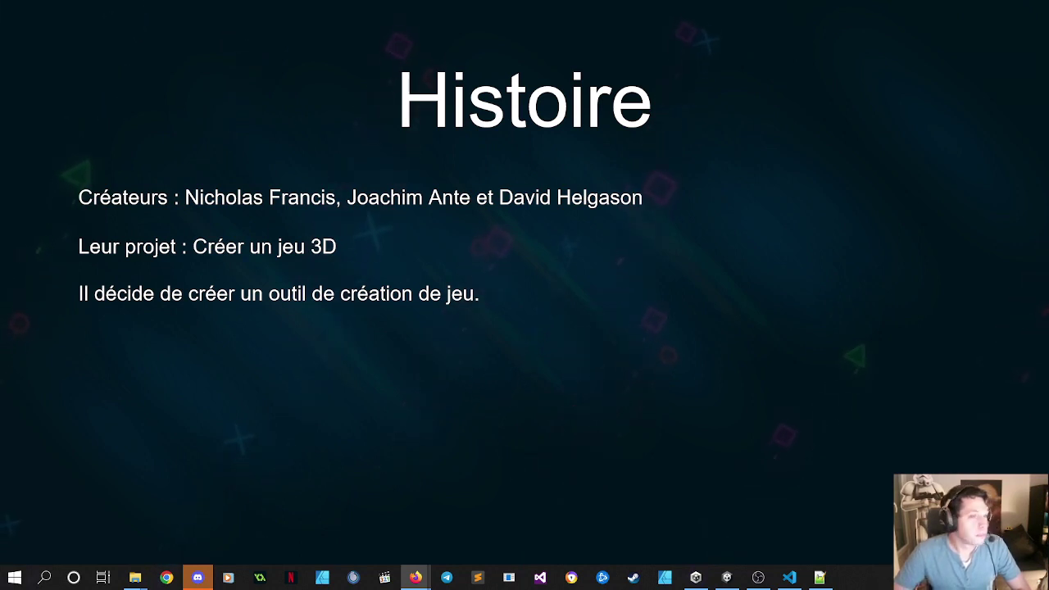
pyautogui.press('Right')
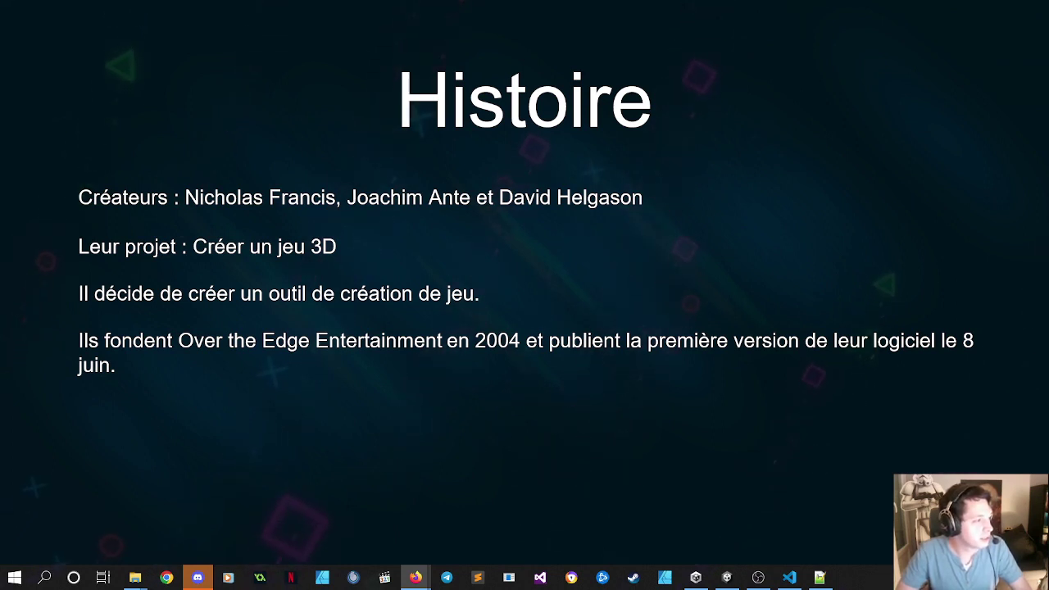
pyautogui.press('Right')
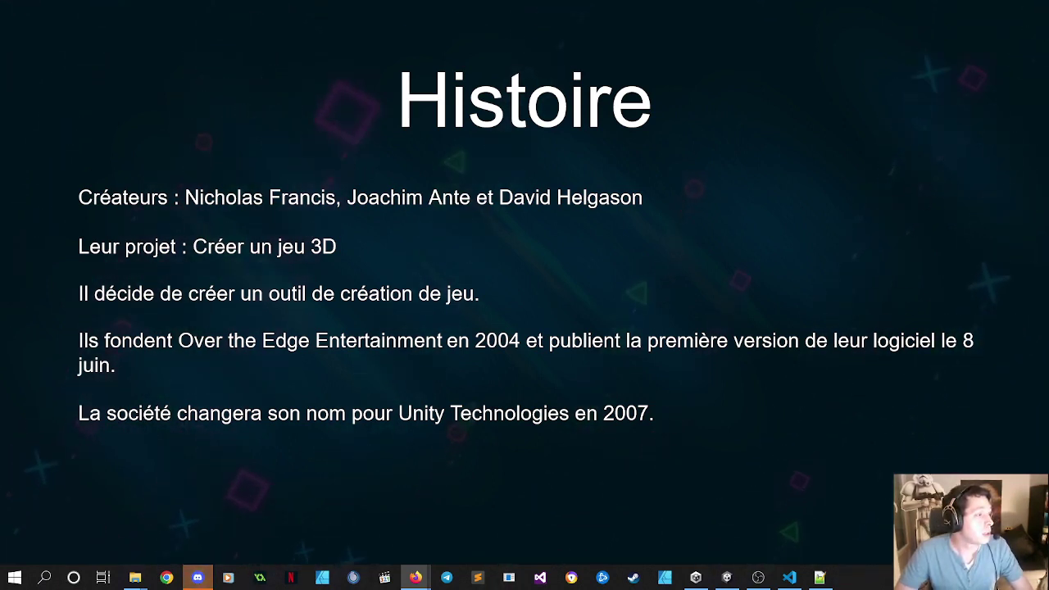
pyautogui.press('Right')
pyautogui.press('Right')
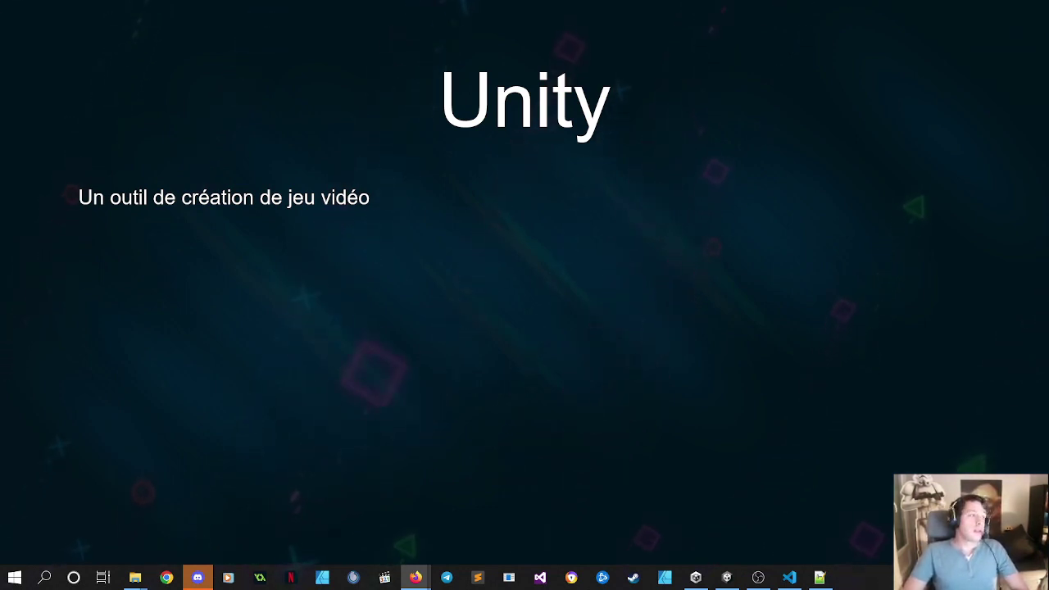
# Reveal the engine features, 3D and 2D projects, and 25+ platforms bullets, then advance slides.
pyautogui.press('Right')
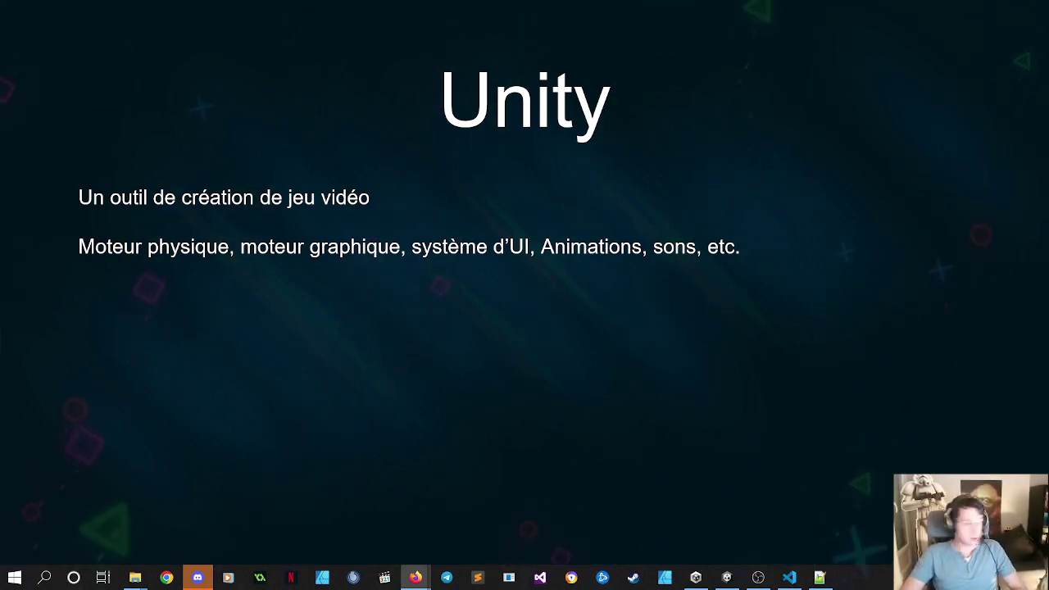
pyautogui.press('Right')
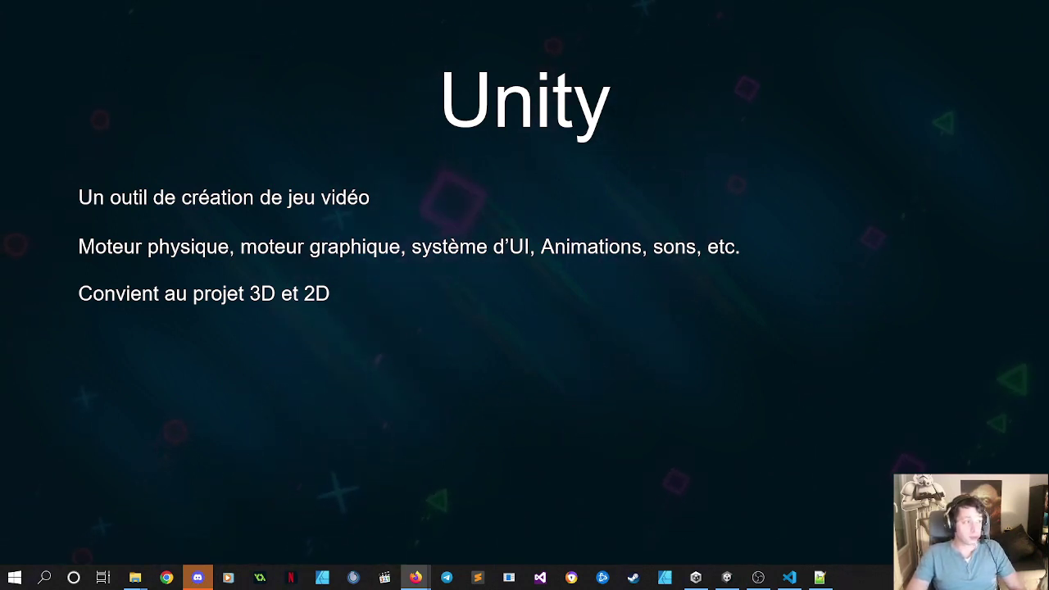
pyautogui.press('Right')
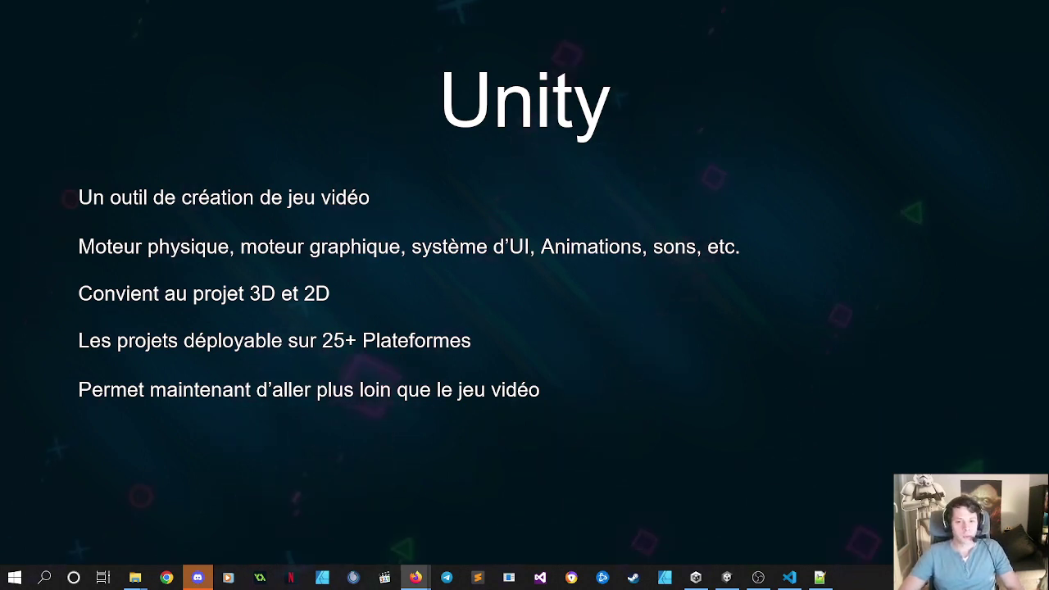
pyautogui.press('Right')
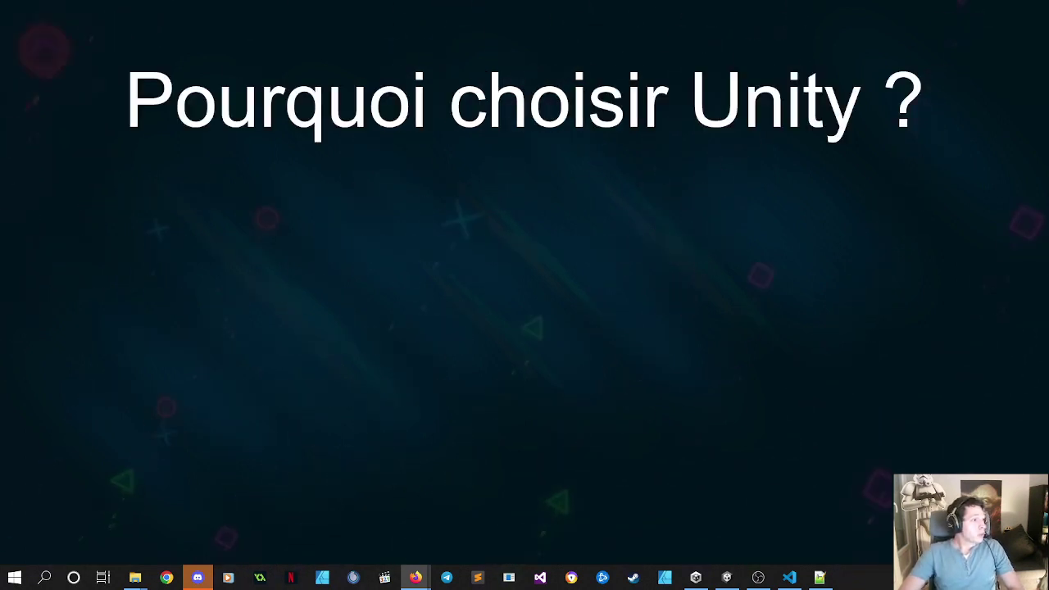
pyautogui.press('Left')
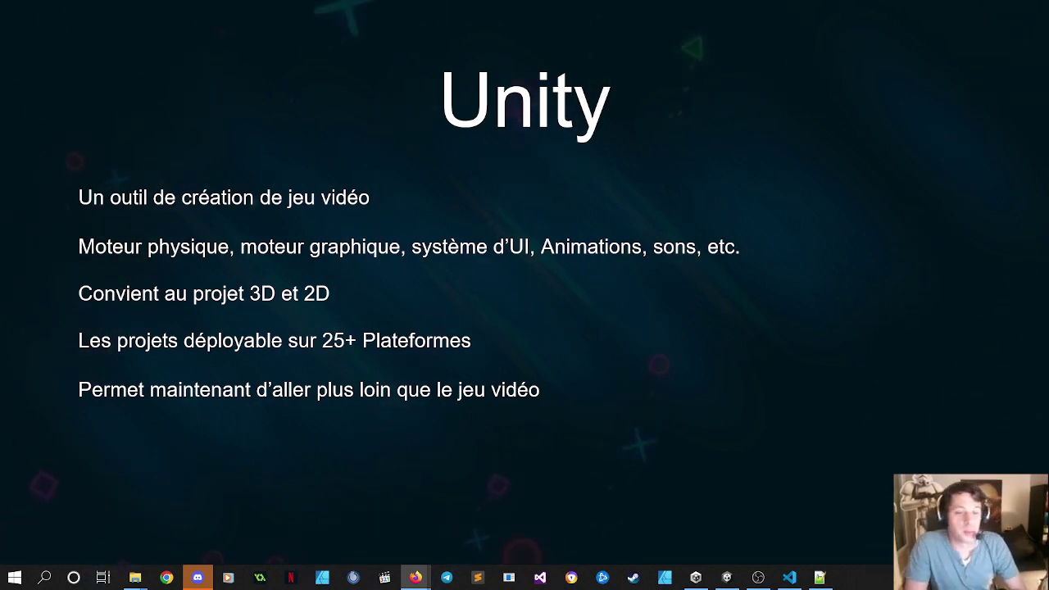
pyautogui.press('Right')
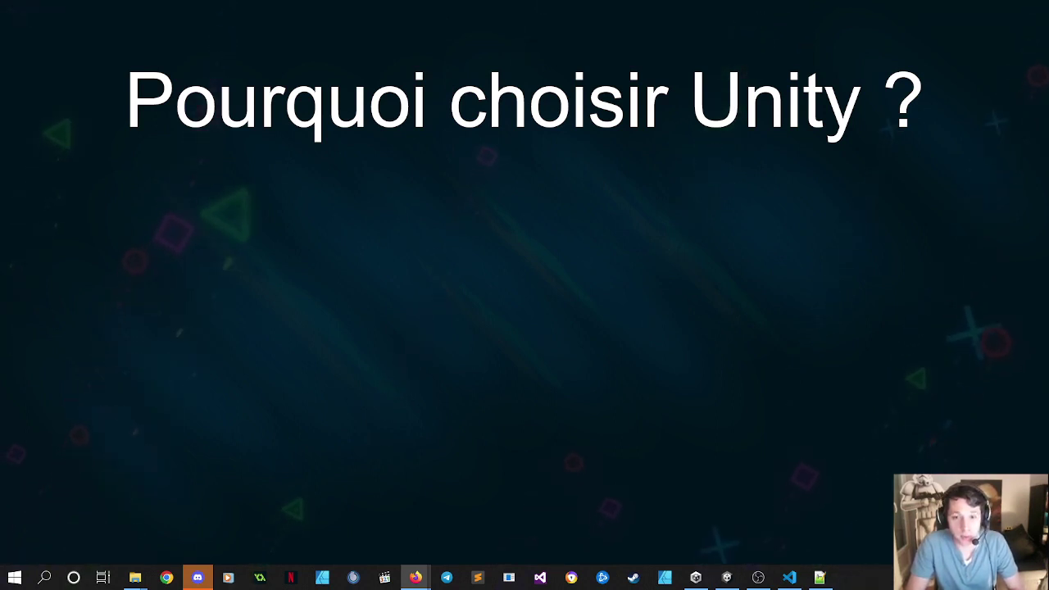
# Reveal the Gratuit bullet and then the bullet about built-in tools and assets.
pyautogui.press('Right')
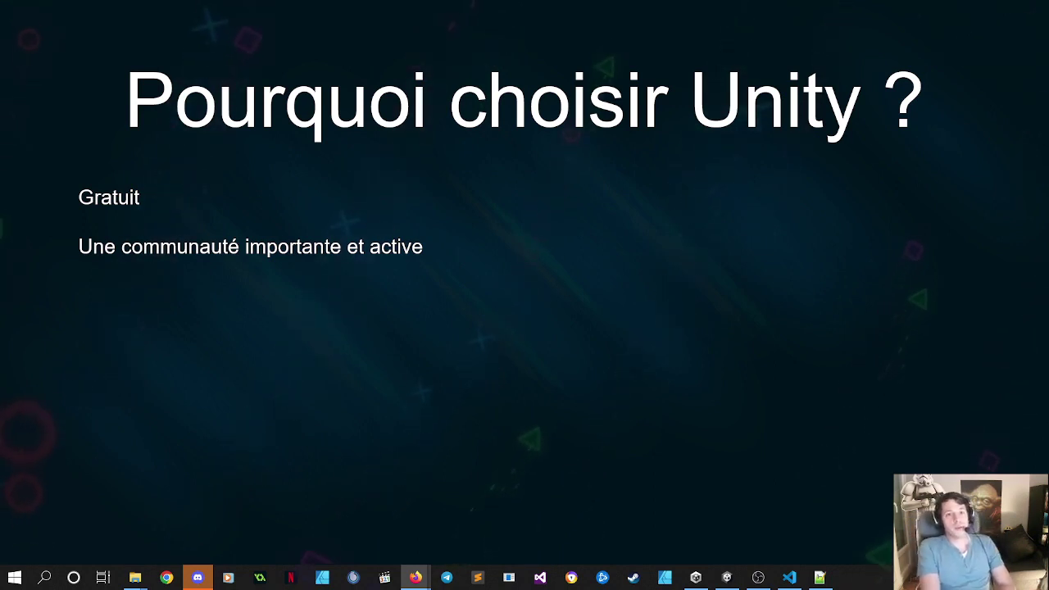
pyautogui.press('Right')
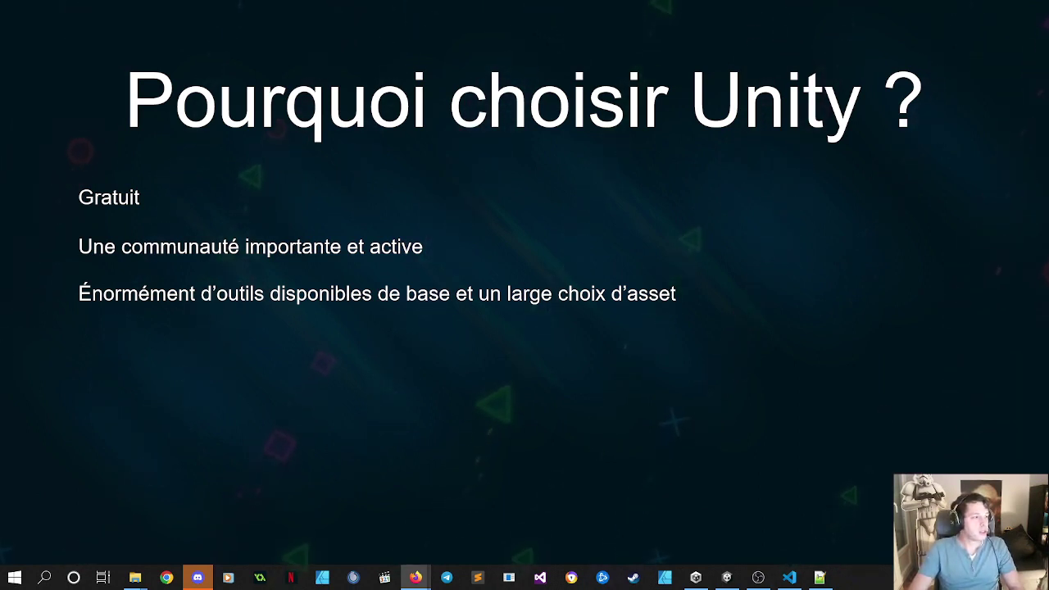
# Reveal the 'Une évolution constante' and 'not only for video games' bullets.
pyautogui.press('Right')
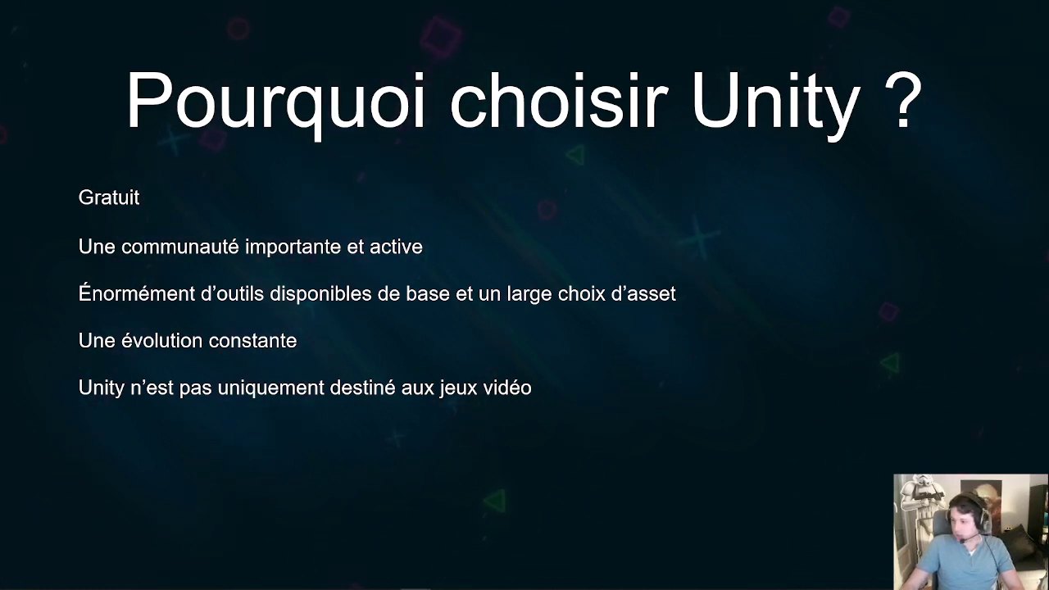
# Reveal the bullet comparing Unity with Unreal, GameMaker and Construct.
pyautogui.press('Right')
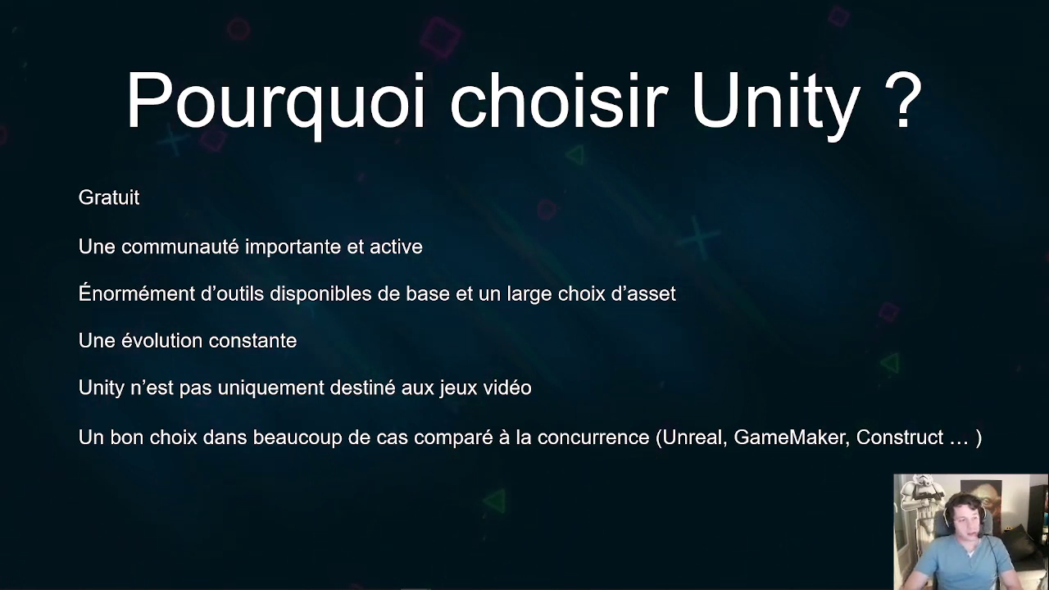
pyautogui.press('Right')
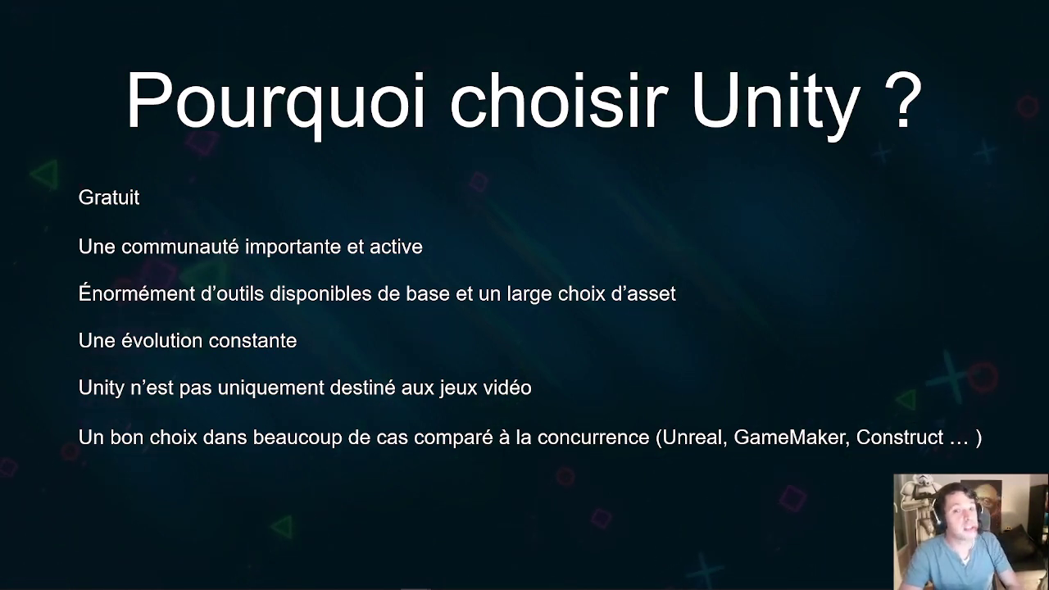
pyautogui.press('Right')
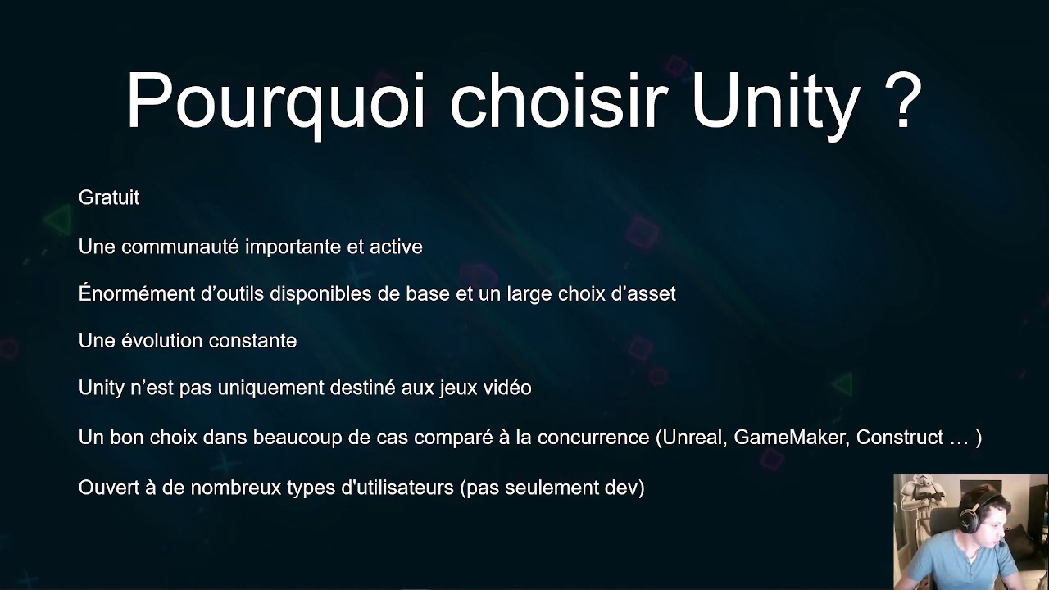
# Advance to the 'Ce que nous allons faire !' slide previewing asteroids, ship and shots.
pyautogui.press('Right')
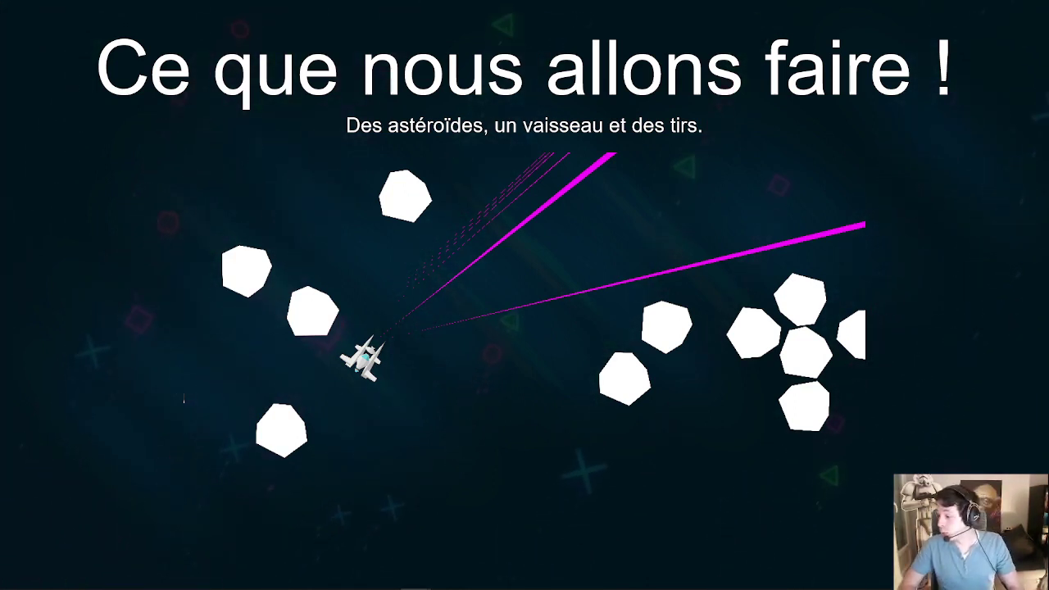
# Move past the 'C'est parti !' slide and bring up Unity Hub over the editor.
pyautogui.press('Right')
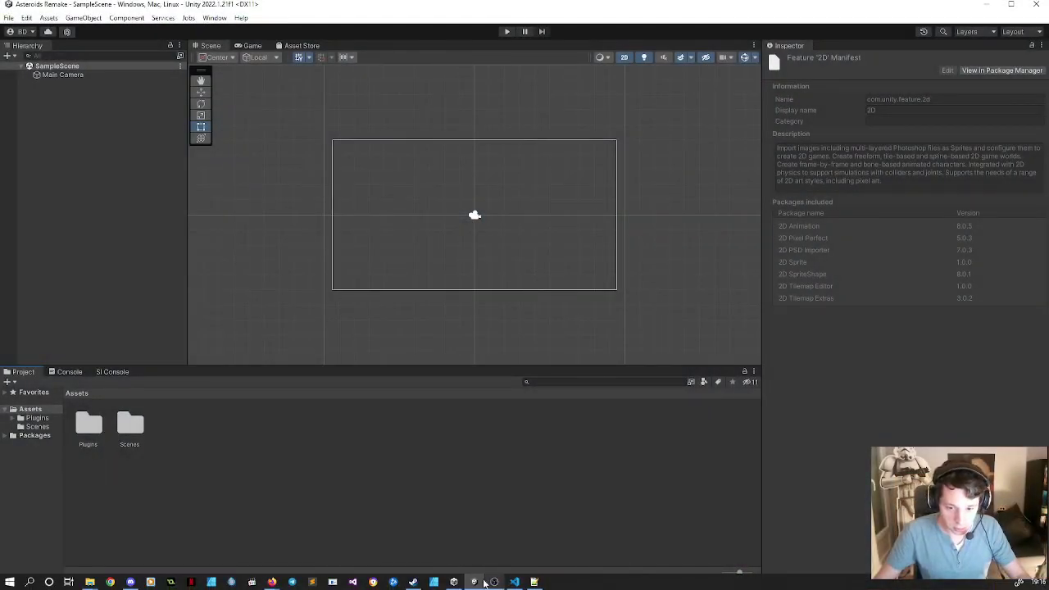
pyautogui.click(454, 581)
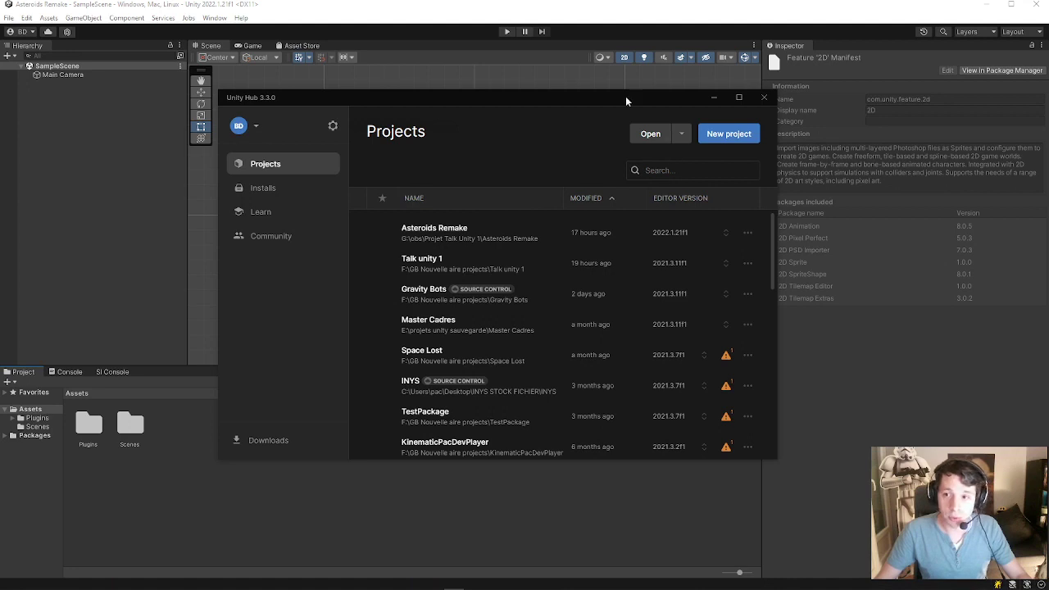
pyautogui.moveTo(619, 99); pyautogui.dragTo(588, 105)
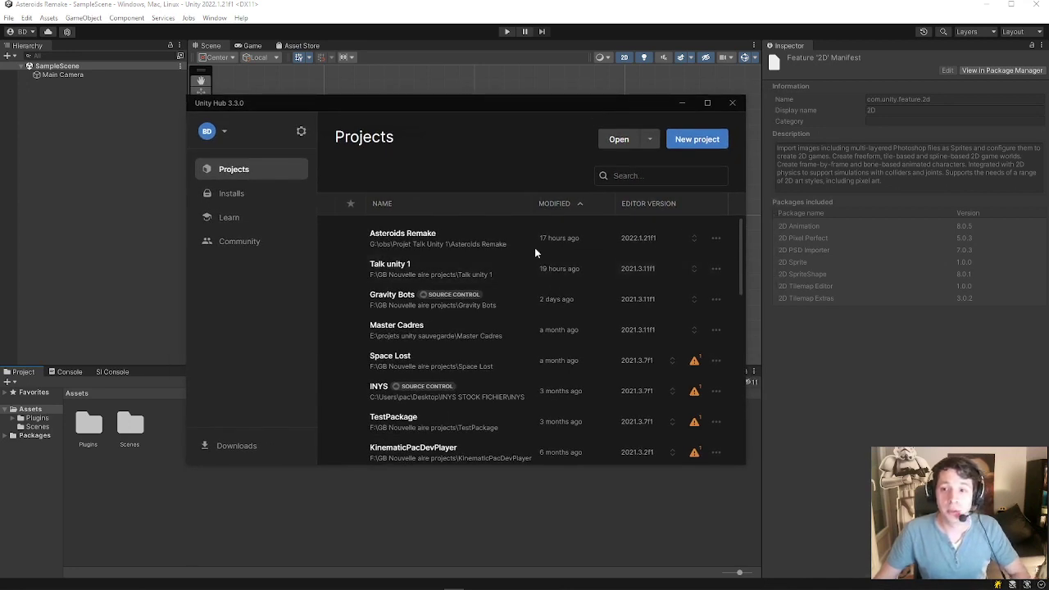
pyautogui.click(690, 141)
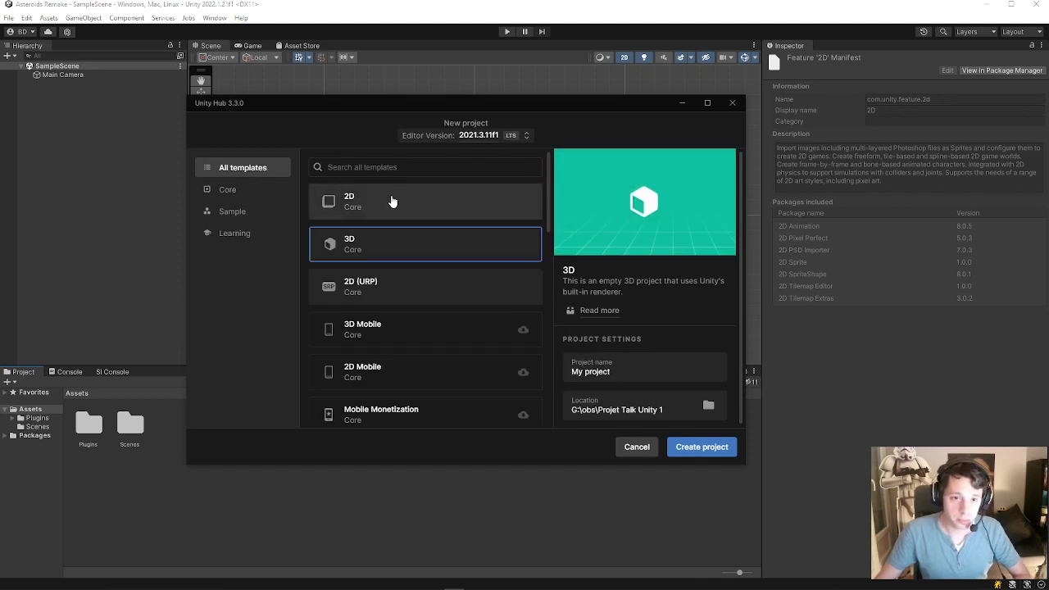
pyautogui.click(383, 211)
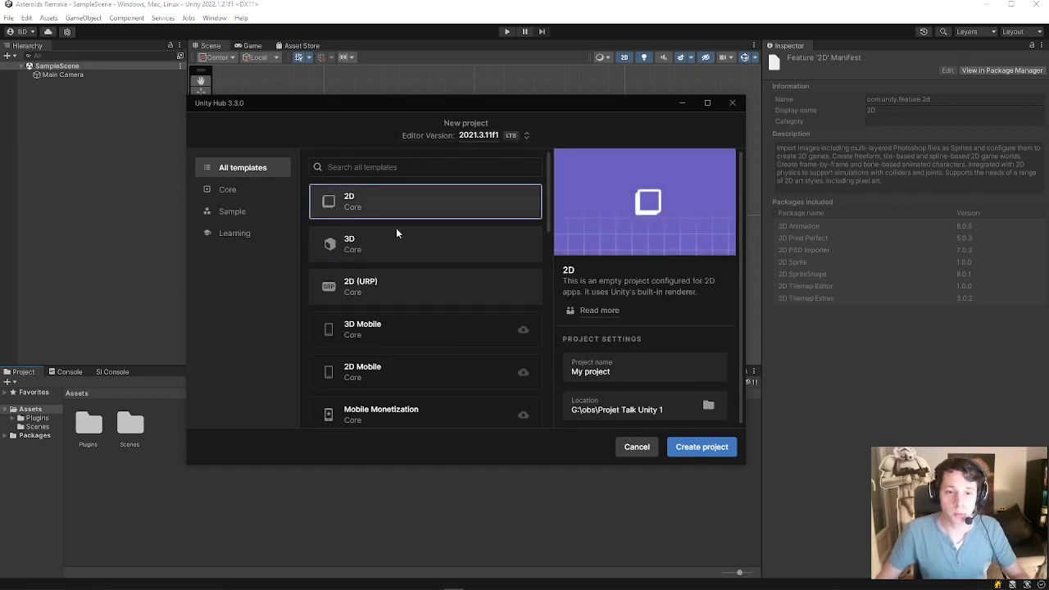
pyautogui.click(383, 288)
pyautogui.click(430, 204)
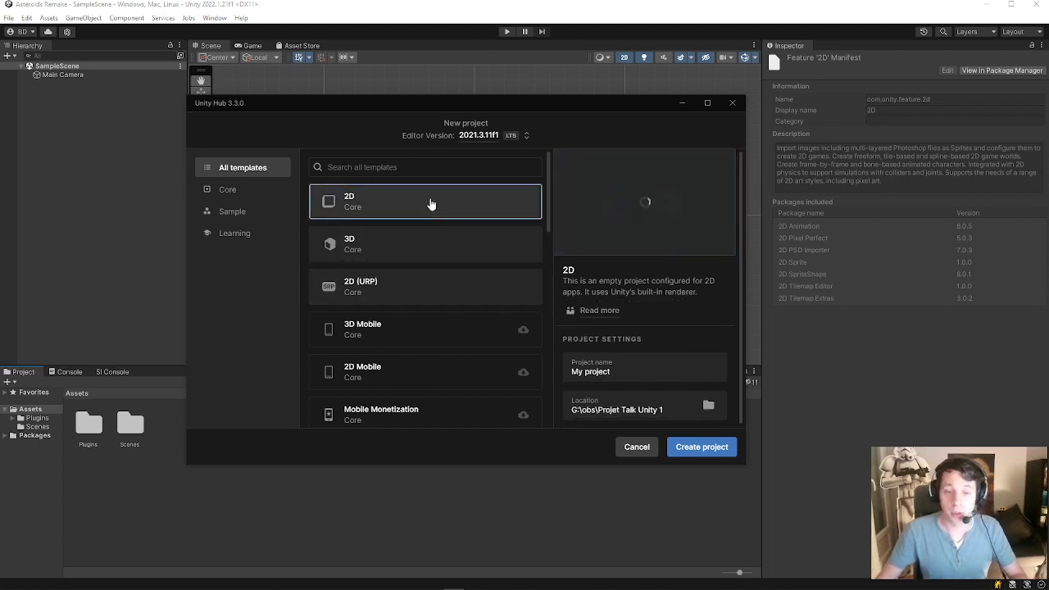
pyautogui.click(394, 292)
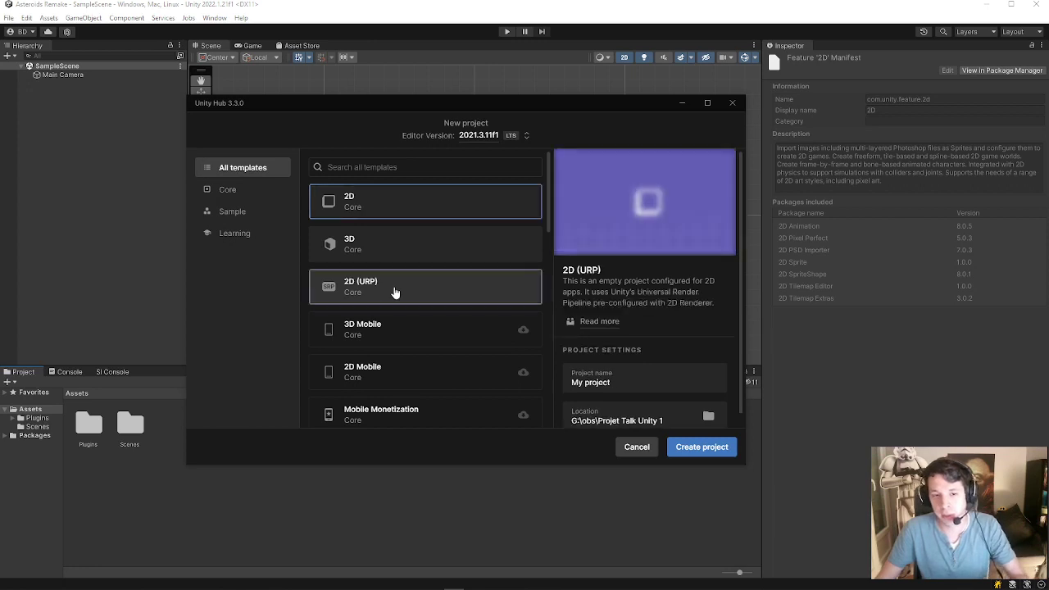
pyautogui.click(388, 202)
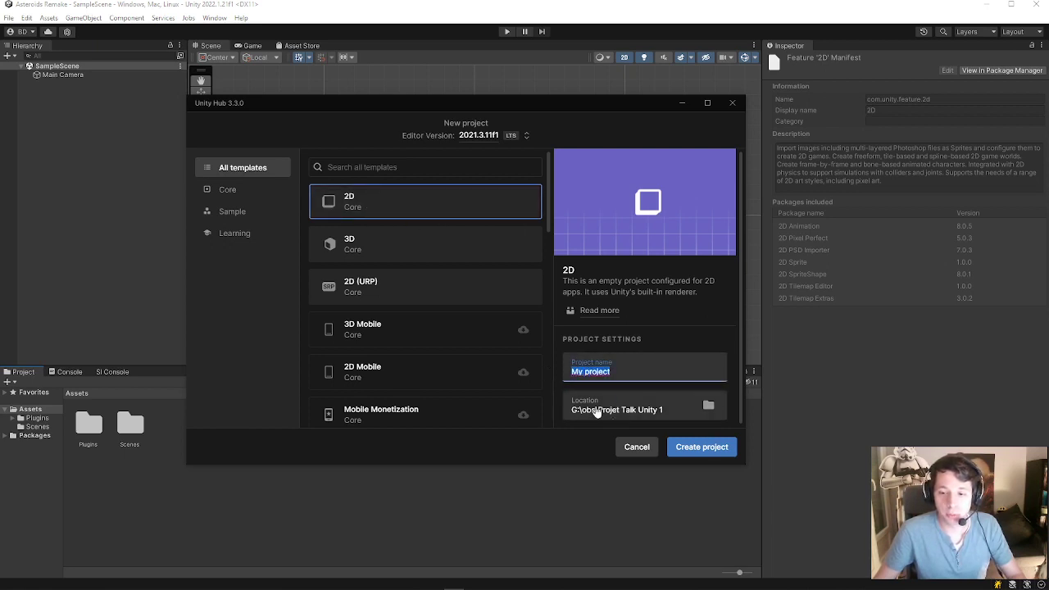
pyautogui.click(248, 169)
pyautogui.click(637, 447)
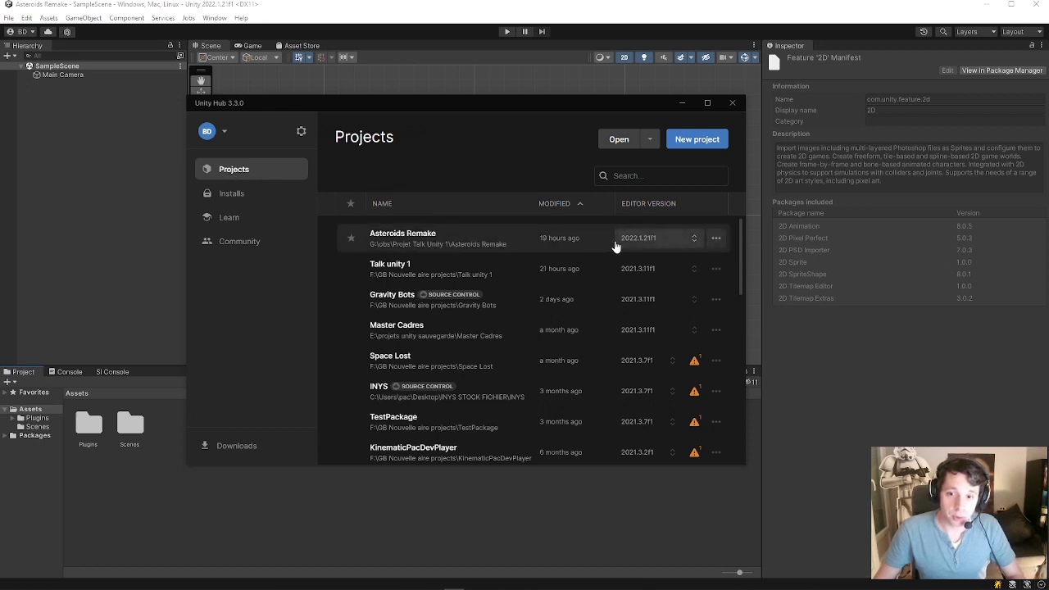
# Dismiss the Asteroids Remake editor version choice and minimize Unity Hub to return to the editor.
pyautogui.click(675, 242)
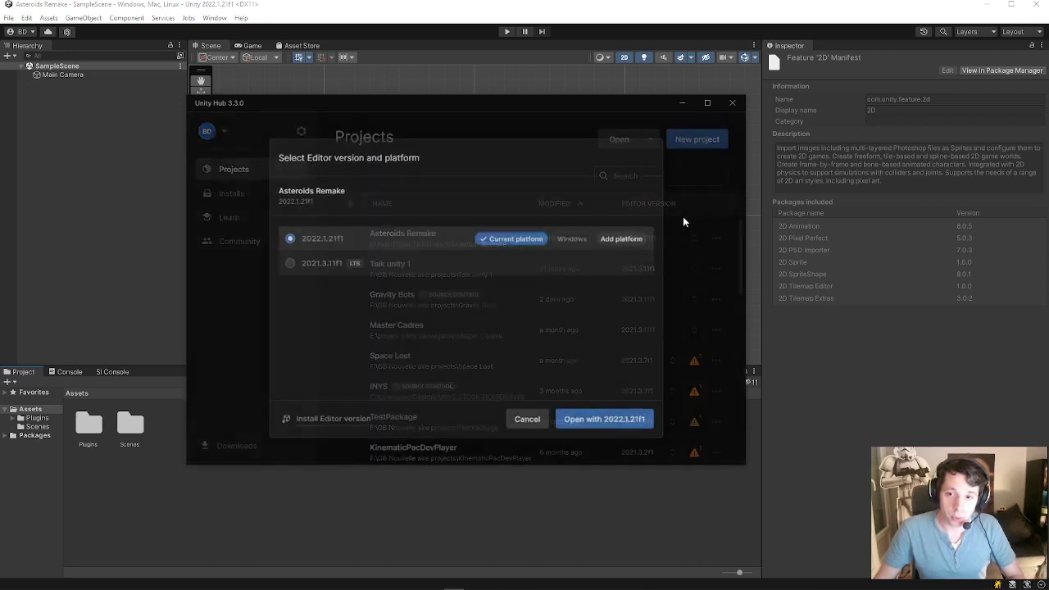
pyautogui.click(526, 418)
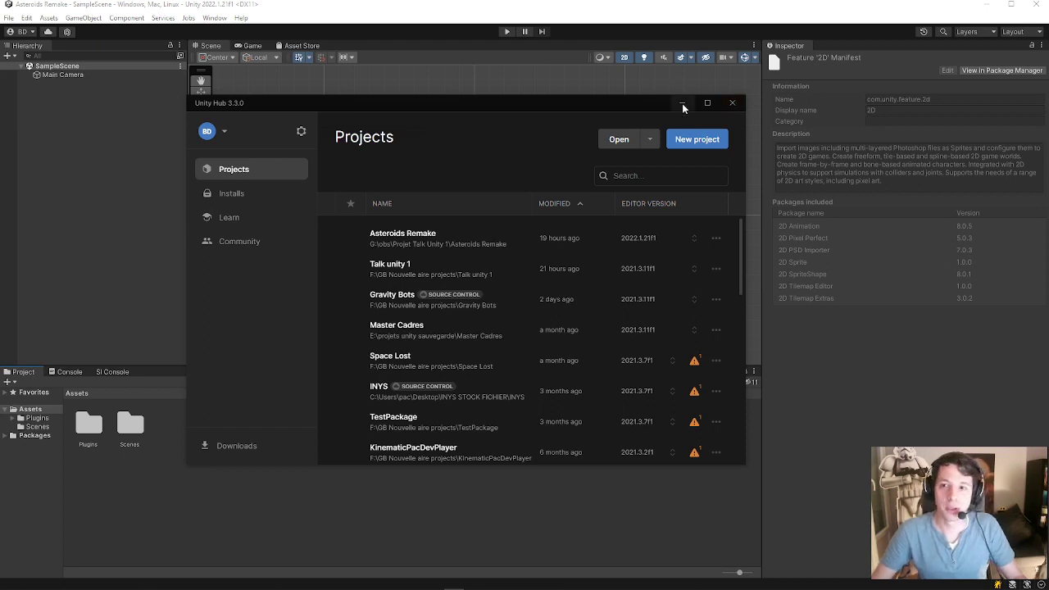
pyautogui.click(681, 106)
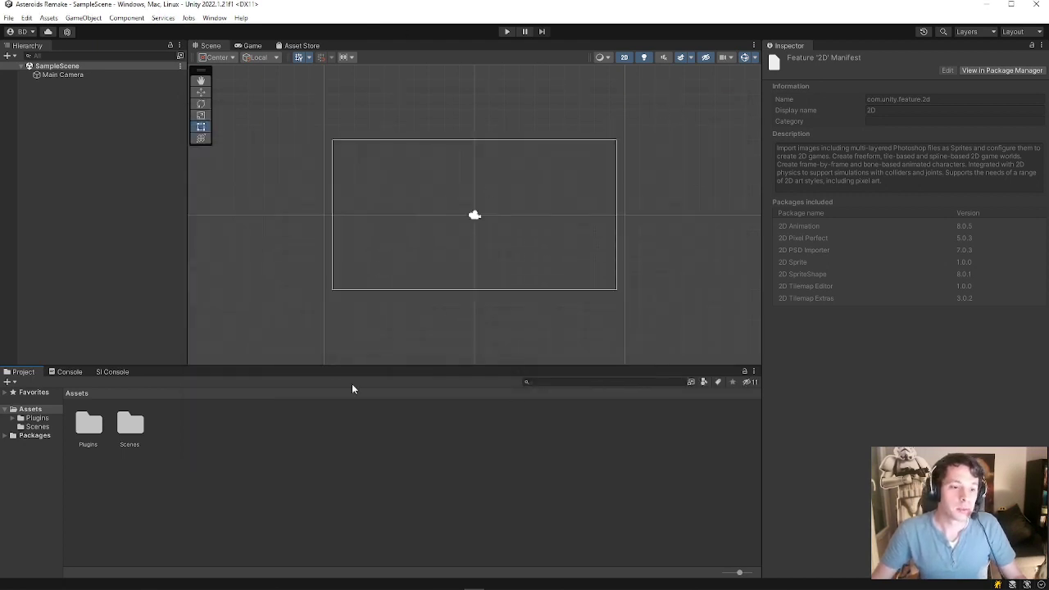
# Make the Scene view taller and inspect the Main Camera's settings.
pyautogui.click(246, 473)
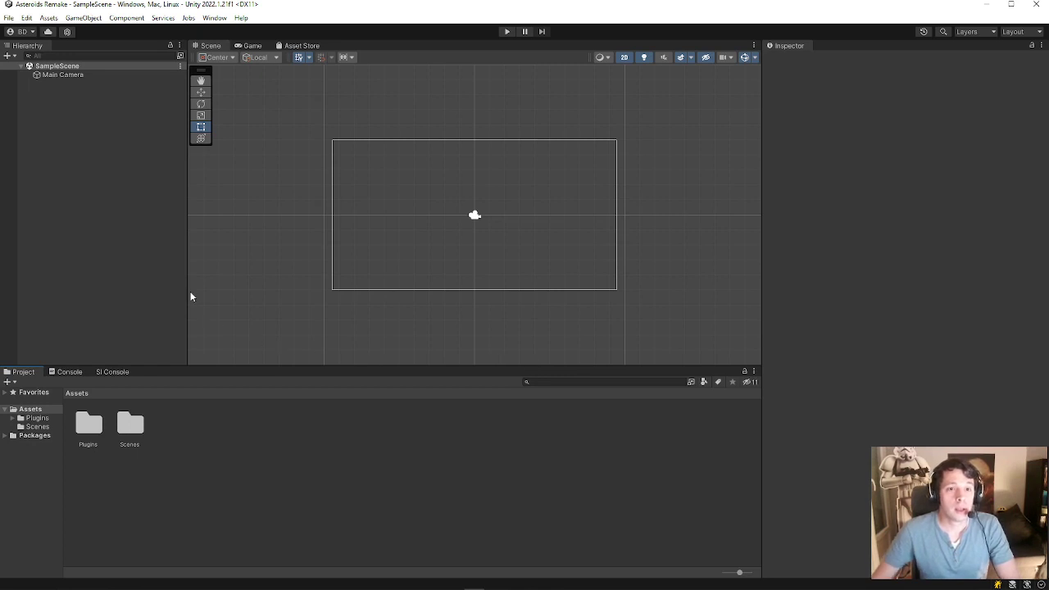
pyautogui.moveTo(226, 367); pyautogui.dragTo(231, 390)
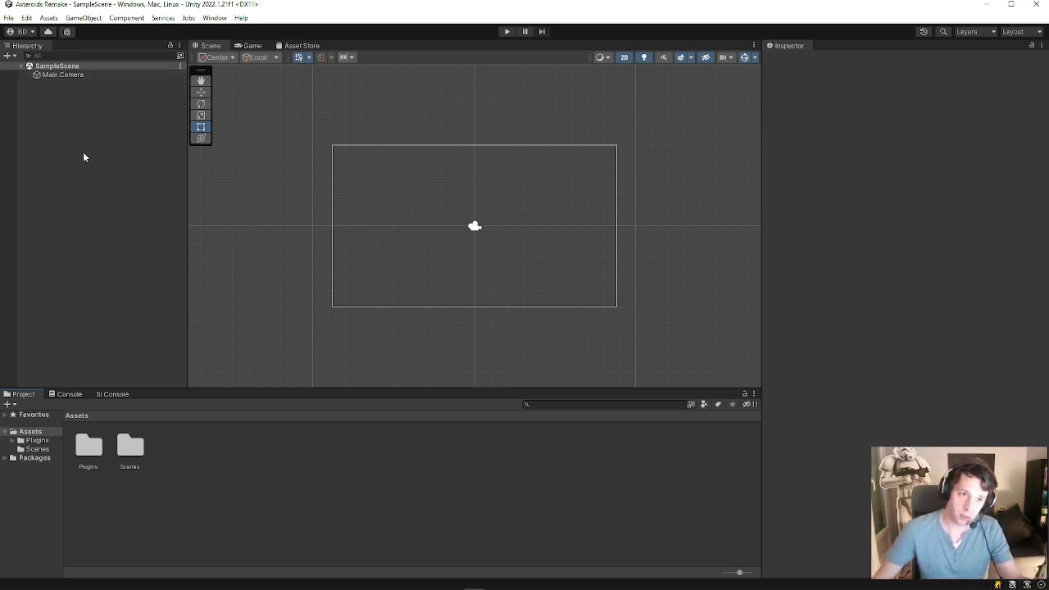
pyautogui.click(95, 75)
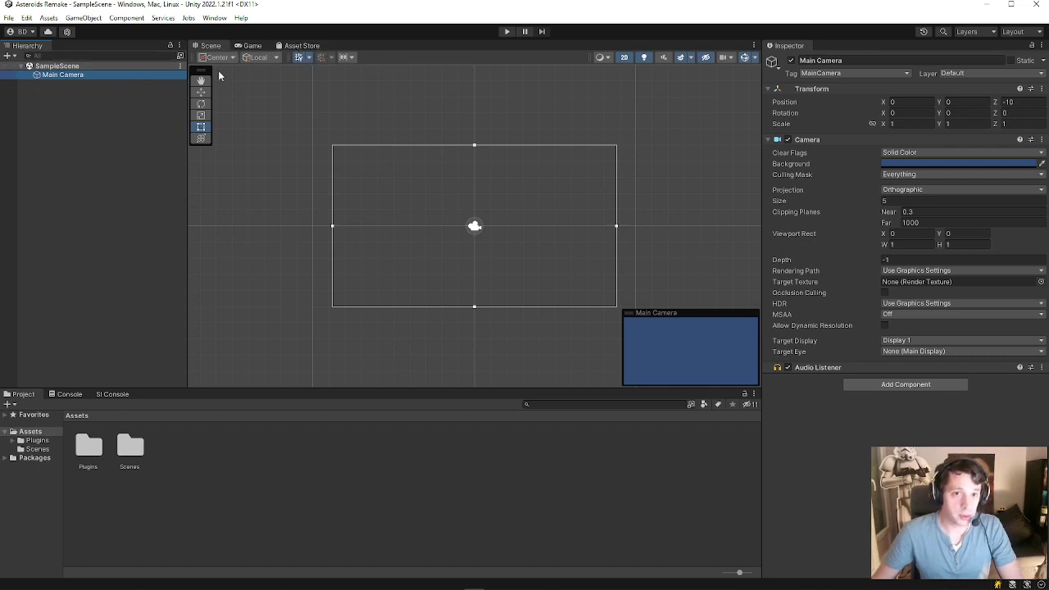
pyautogui.click(21, 397)
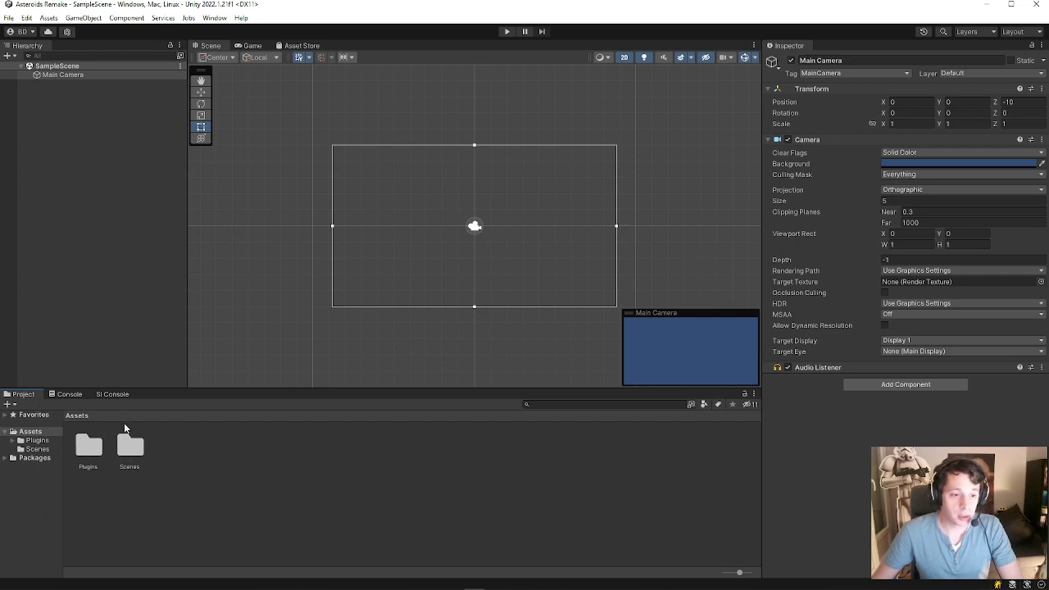
pyautogui.click(164, 455)
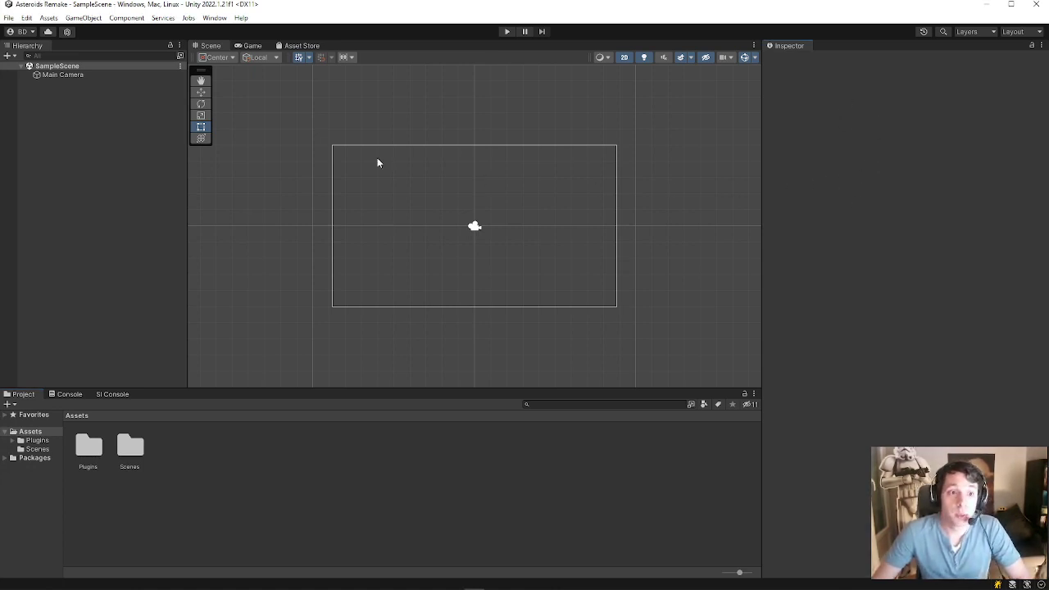
pyautogui.click(131, 76)
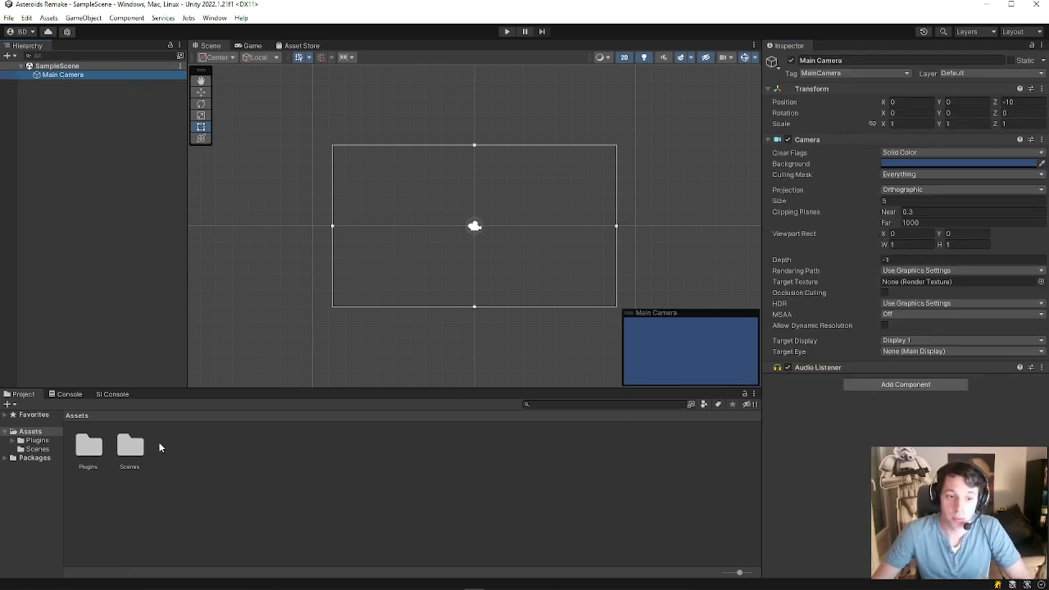
pyautogui.click(128, 450)
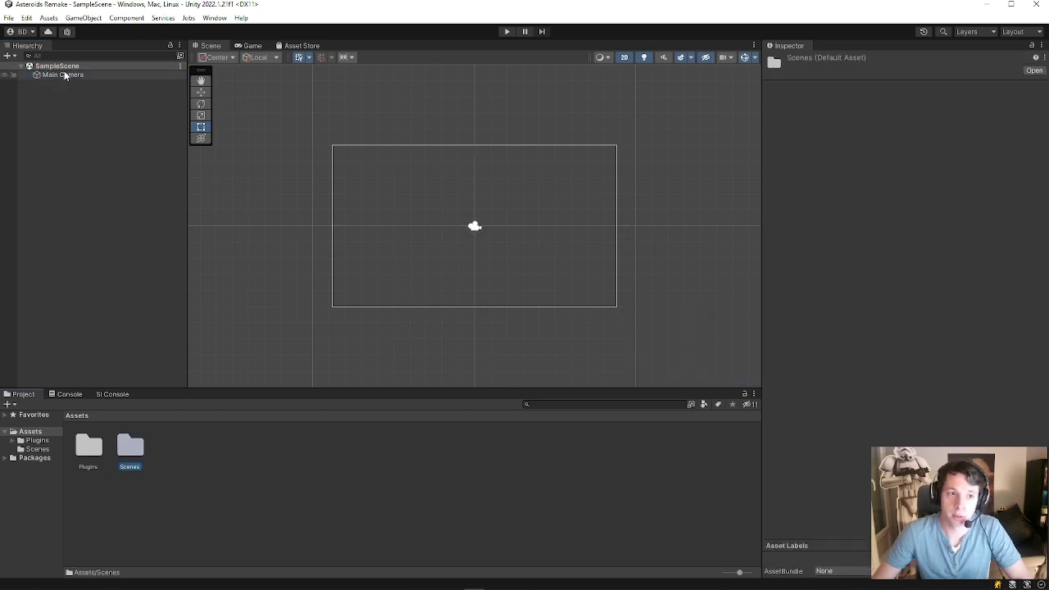
pyautogui.click(127, 75)
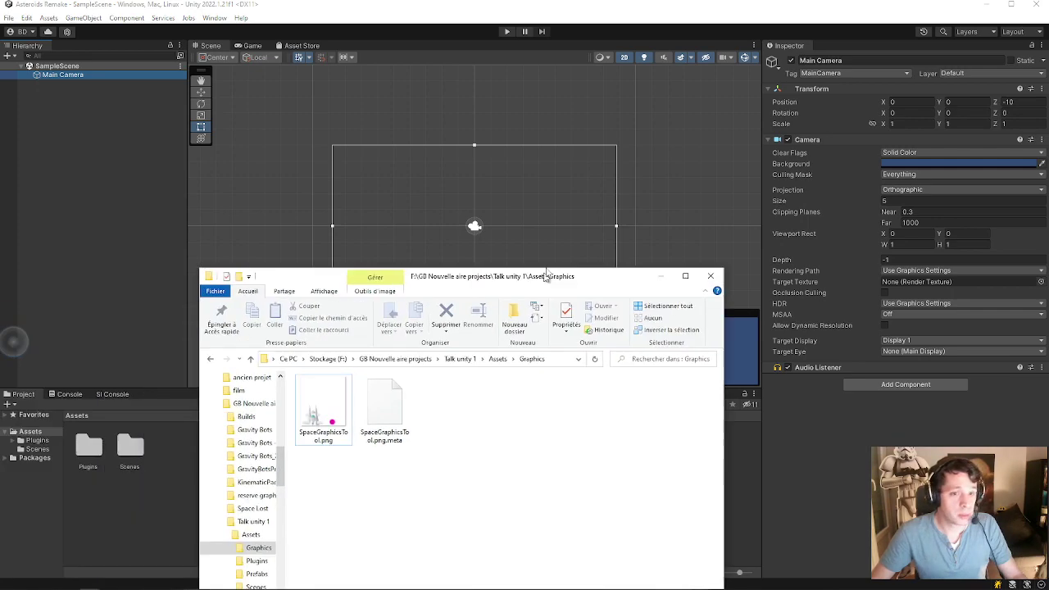
# View the SpaceGraphicsTool.png sprite sheet in the Graphics folder, then bring up the Assets creation options.
pyautogui.moveTo(545, 274); pyautogui.dragTo(874, 153)
pyautogui.click(661, 271)
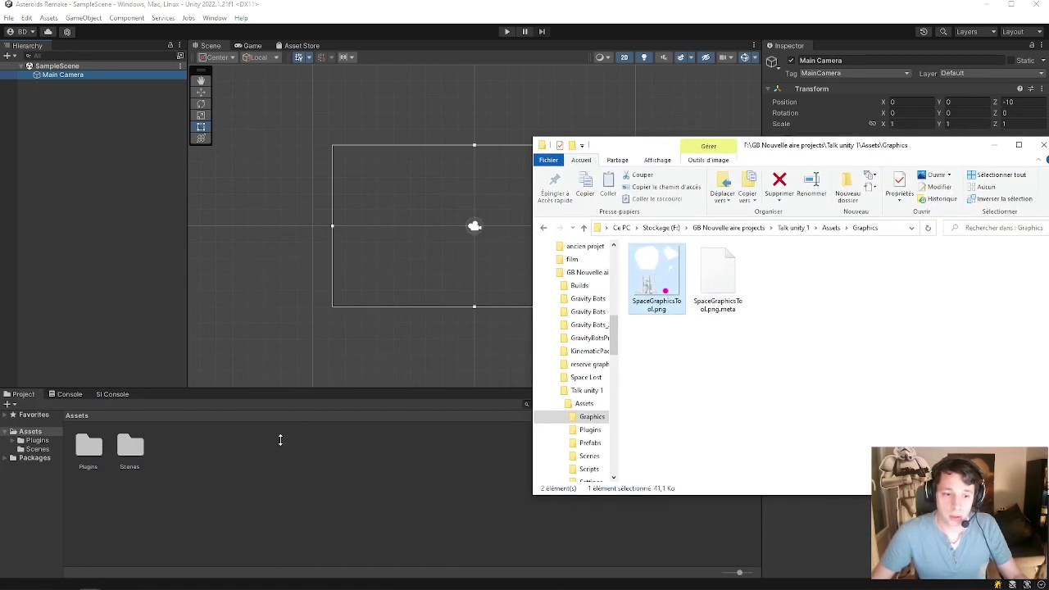
pyautogui.rightClick(248, 465)
# Create a new folder named 'Sprites' in Assets and open it.
pyautogui.moveTo(324, 172)
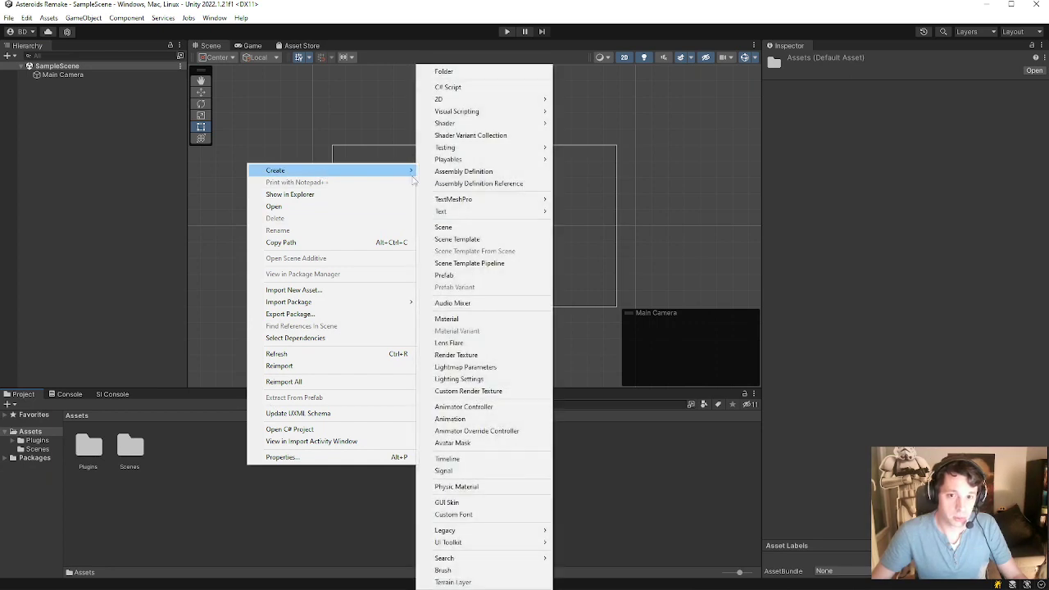
pyautogui.click(477, 71)
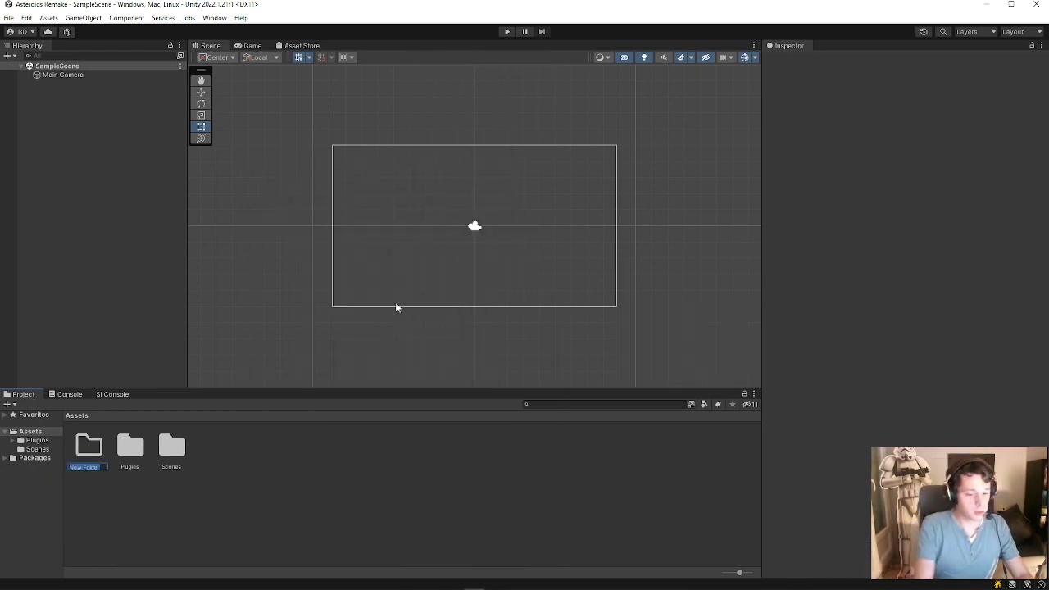
pyautogui.write('Sprit')
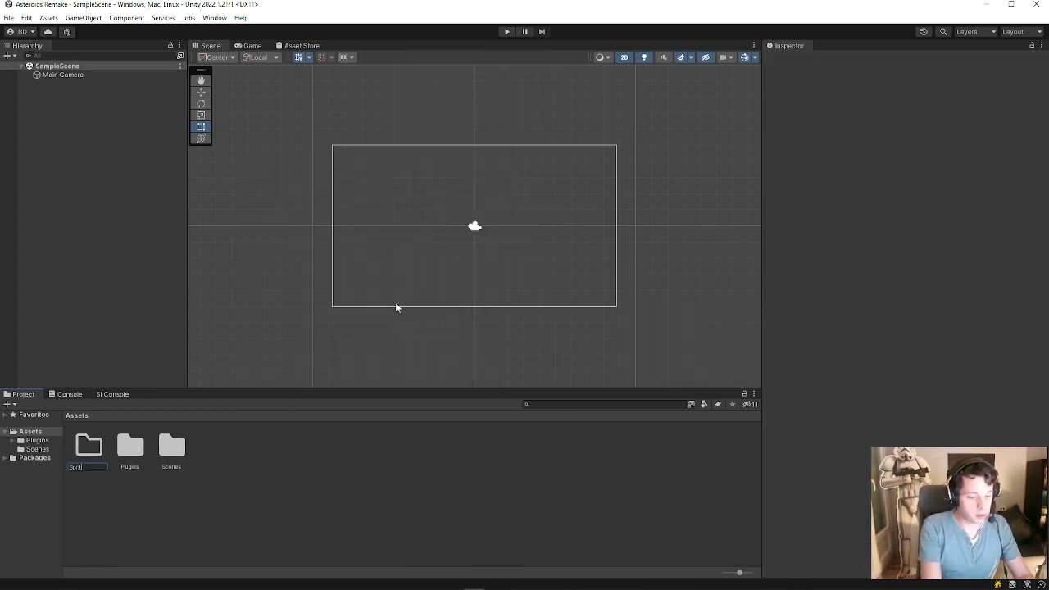
pyautogui.write('es')
pyautogui.press('Return')
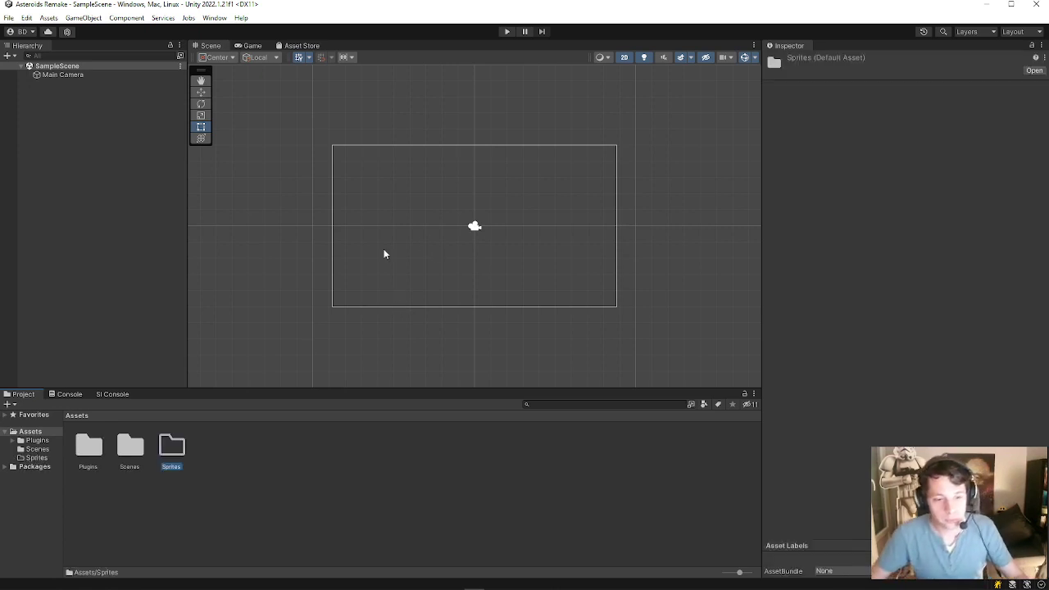
pyautogui.doubleClick(171, 446)
pyautogui.moveTo(88, 580)
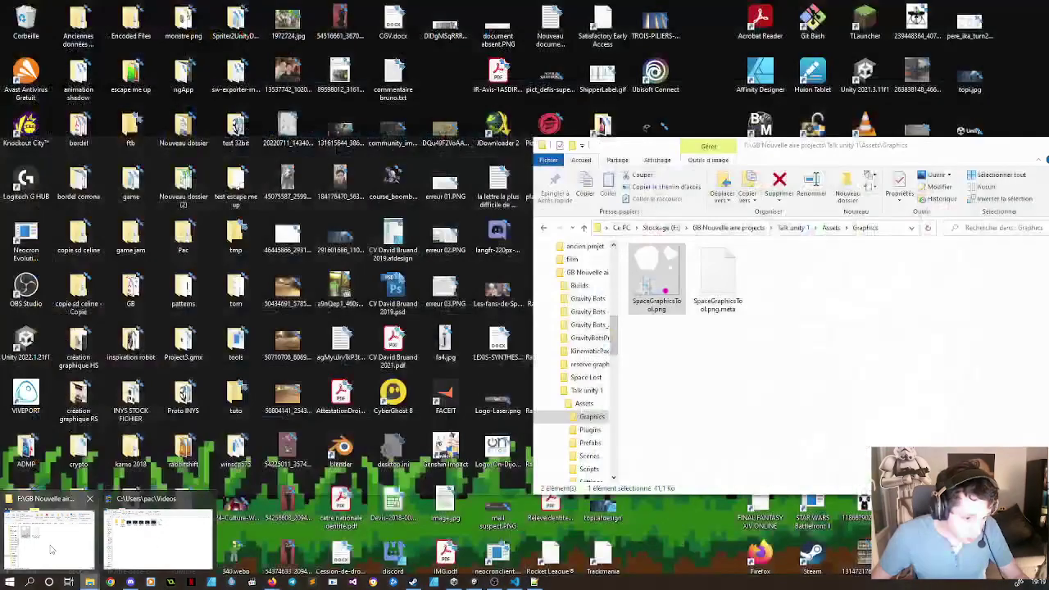
# Import SpaceGraphicsTool.png from Explorer into Sprites and expand the sheet to inspect its sprite.
pyautogui.click(49, 539)
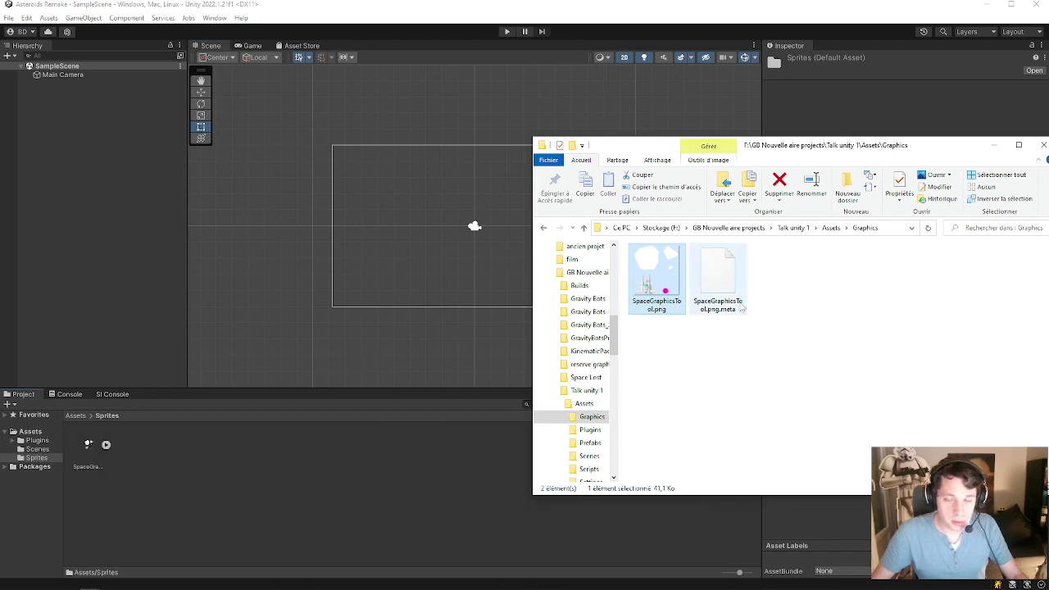
pyautogui.click(993, 147)
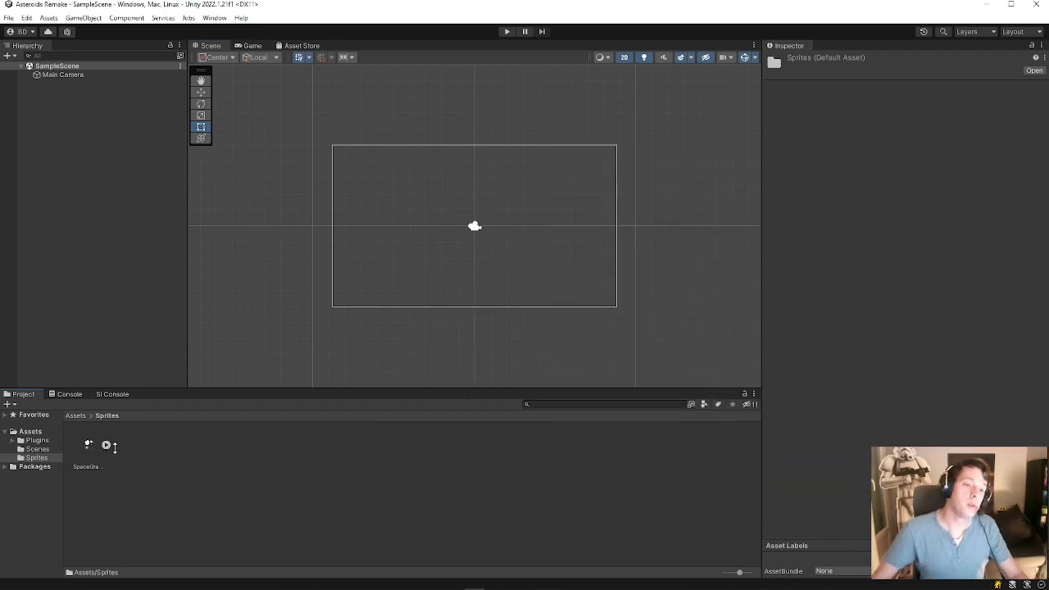
pyautogui.click(106, 445)
pyautogui.click(106, 444)
pyautogui.click(106, 445)
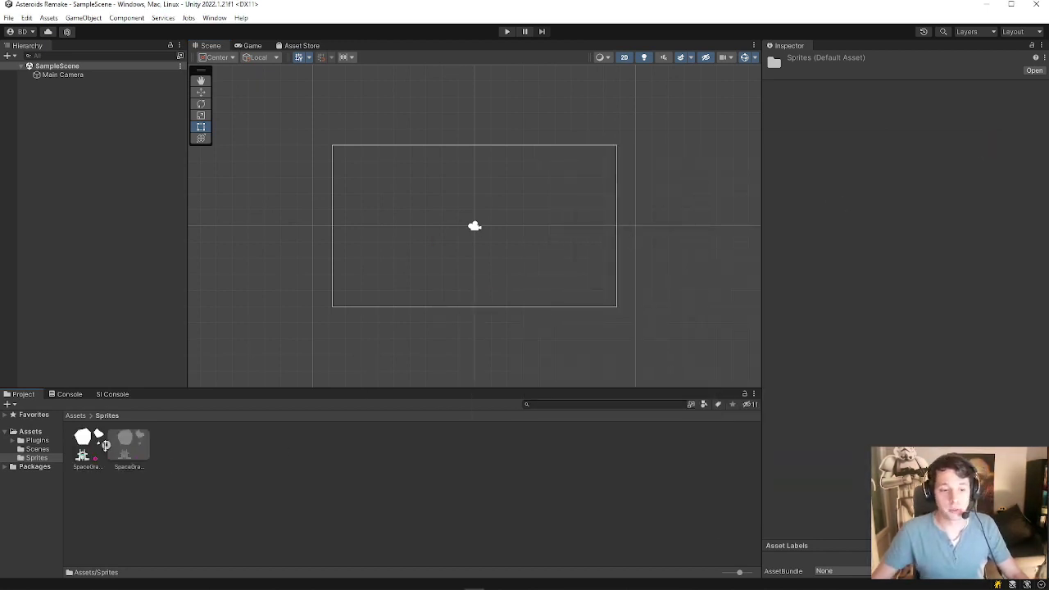
pyautogui.click(127, 446)
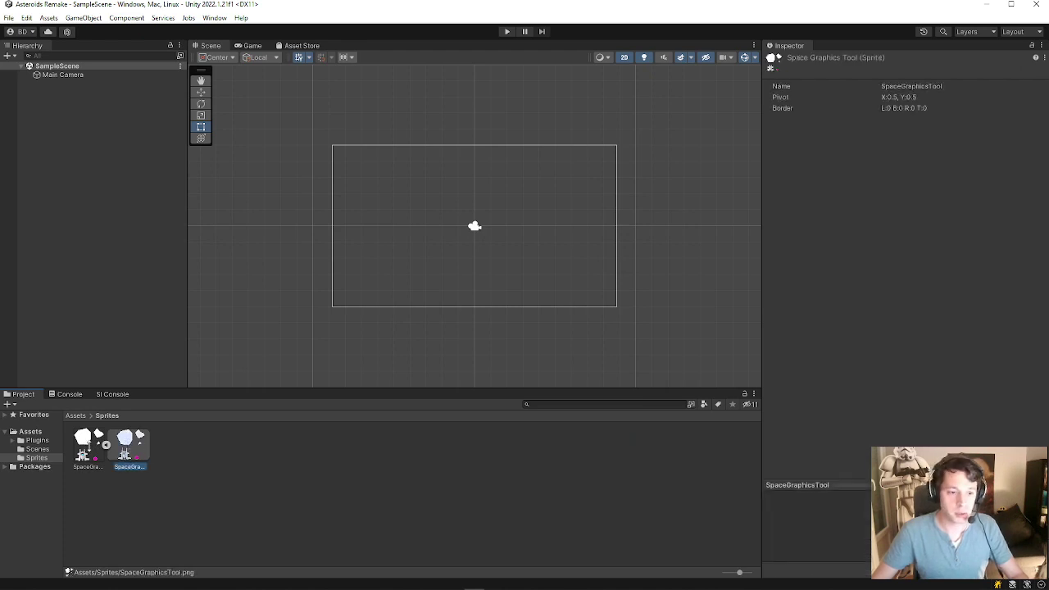
# Select the SpaceGraphicsTool texture and change its Sprite Mode from Single to Multiple.
pyautogui.press('Left')
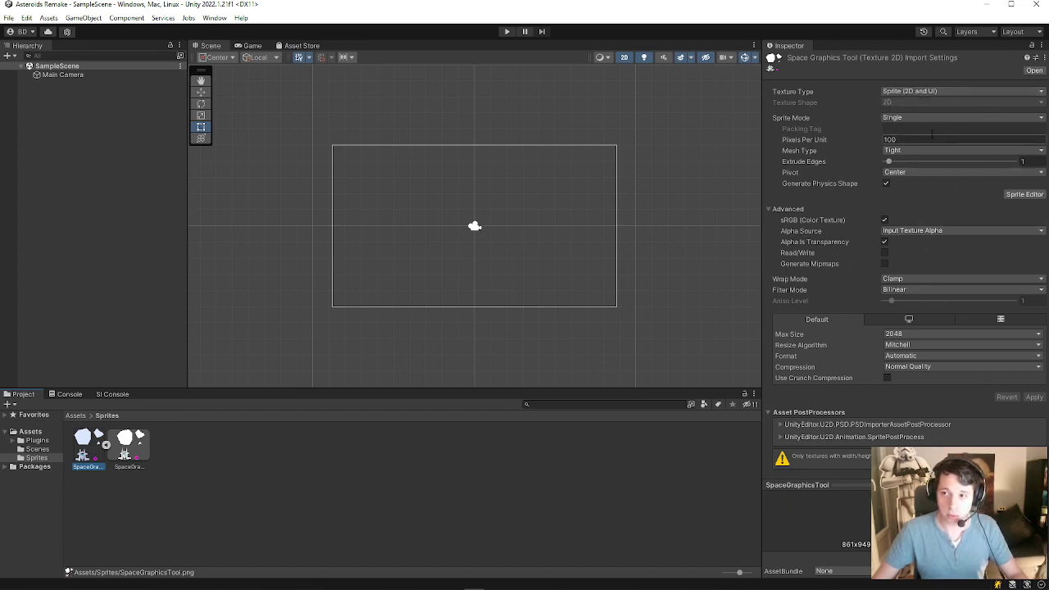
pyautogui.click(906, 117)
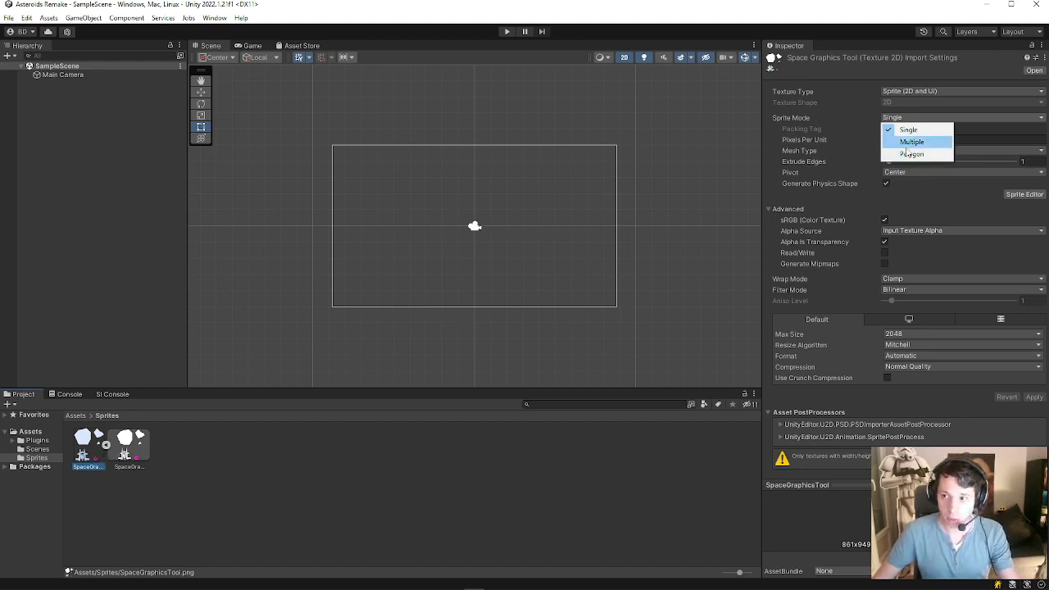
pyautogui.click(911, 142)
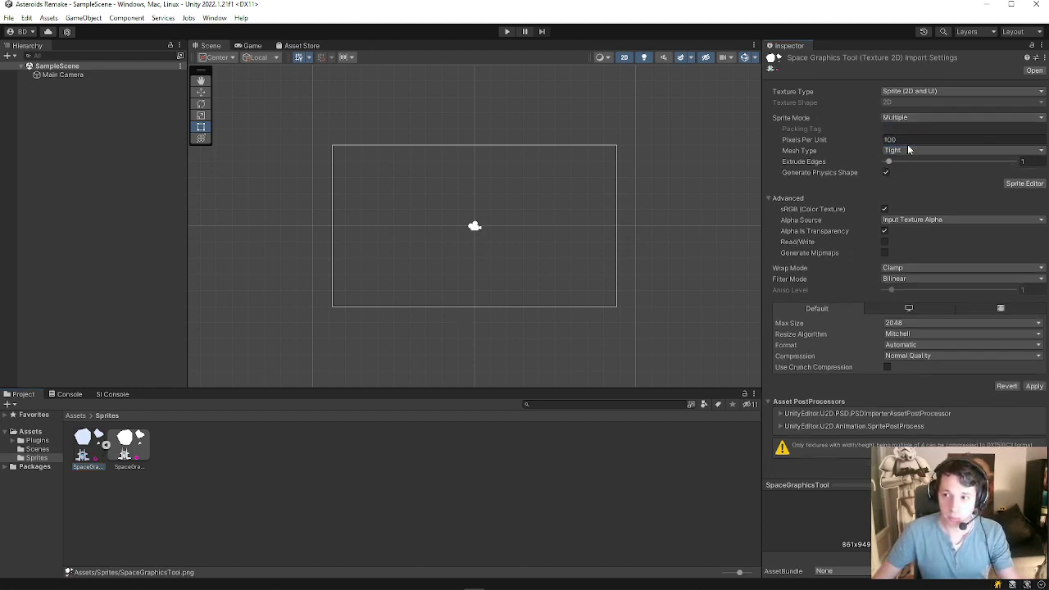
# Apply the Multiple import setting and enlarge the Sprite Editor view of the sheet.
pyautogui.click(1019, 184)
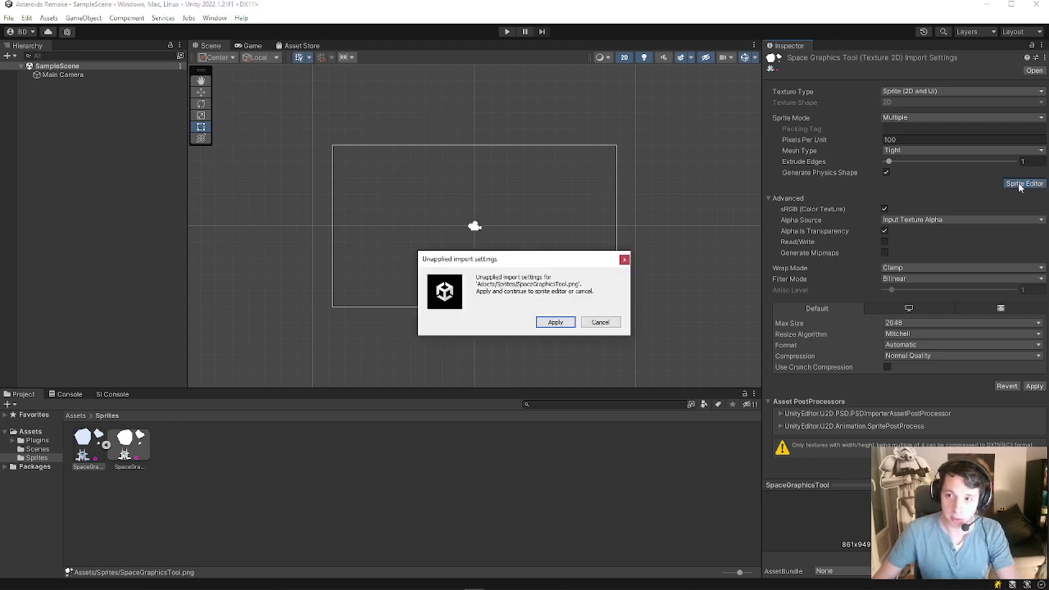
pyautogui.click(555, 322)
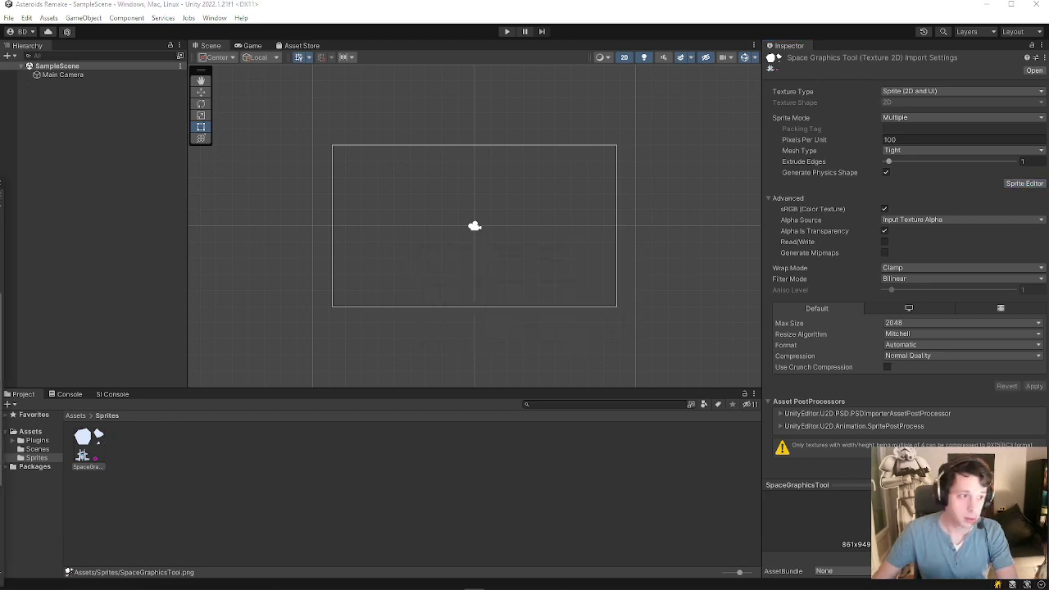
pyautogui.moveTo(724, 388)
pyautogui.mouseDown()
pyautogui.moveTo(792, 49)
pyautogui.moveTo(814, 31)
pyautogui.mouseUp()
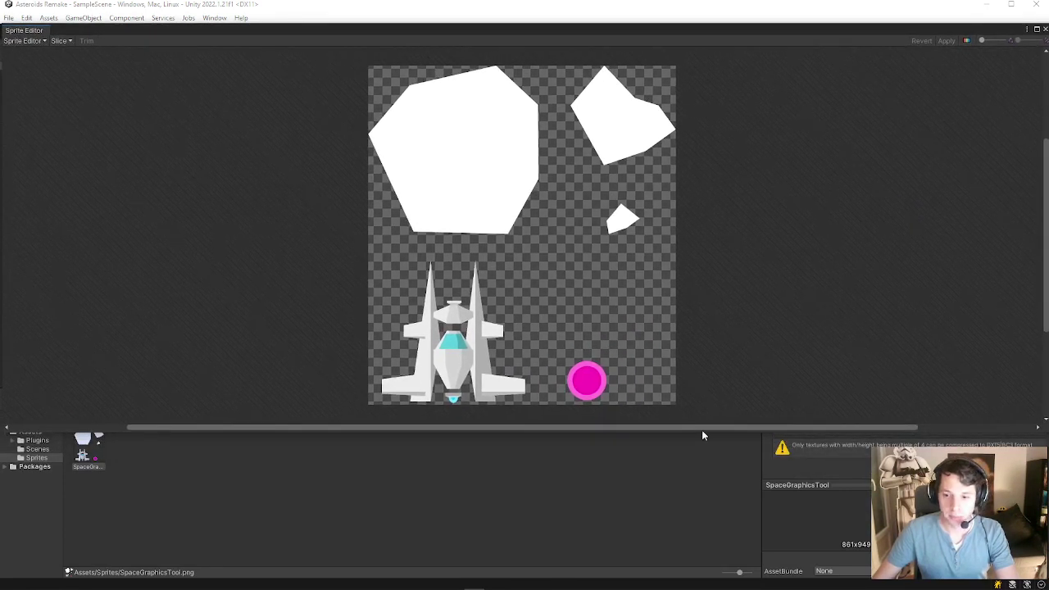
pyautogui.moveTo(699, 433); pyautogui.dragTo(694, 483)
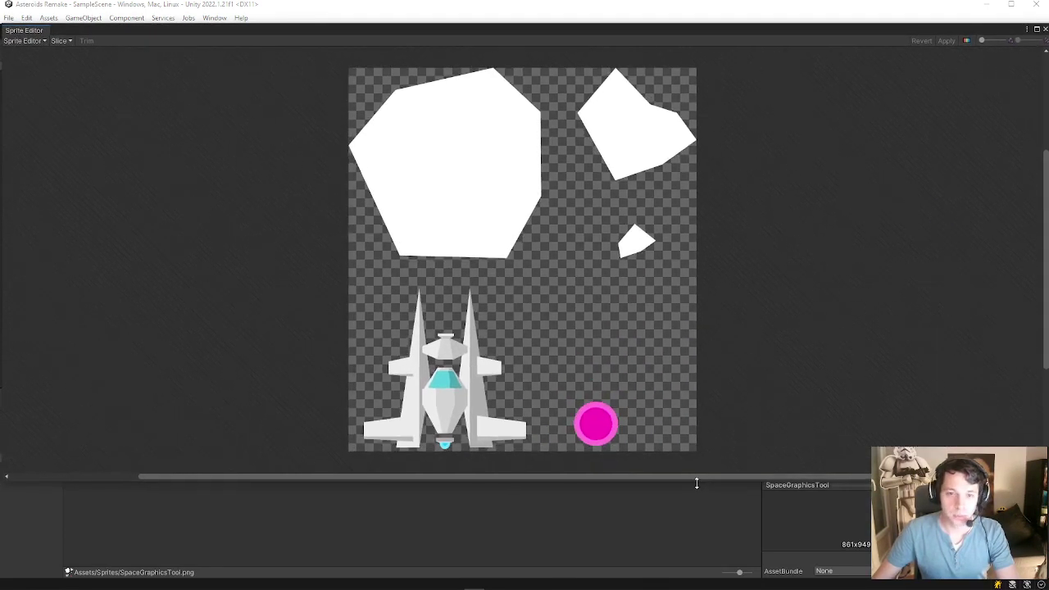
# Slice the sheet automatically, apply the slices, and select the first asteroid sprite.
pyautogui.click(61, 41)
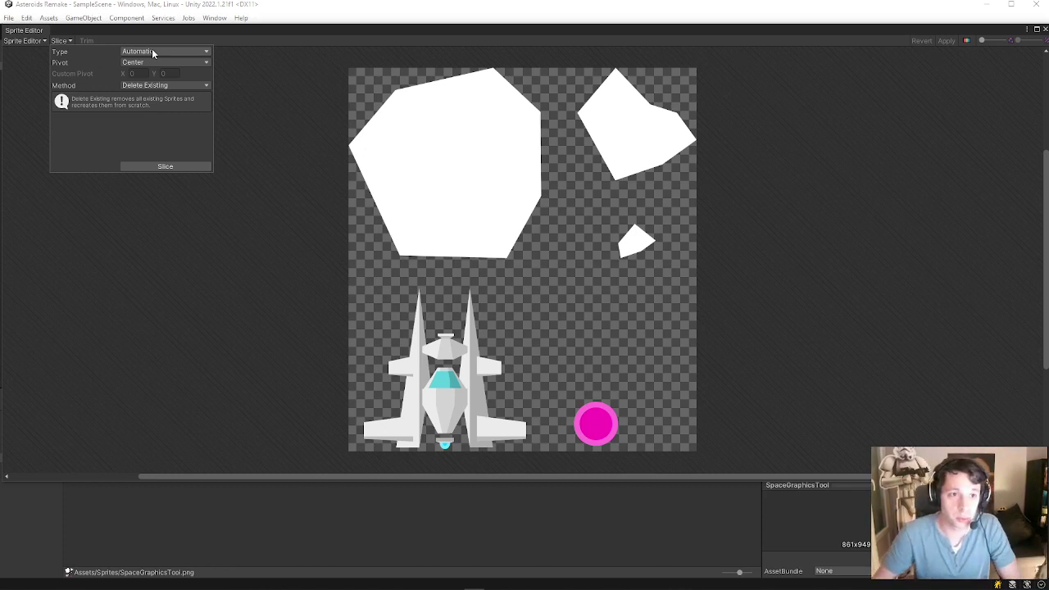
pyautogui.click(151, 166)
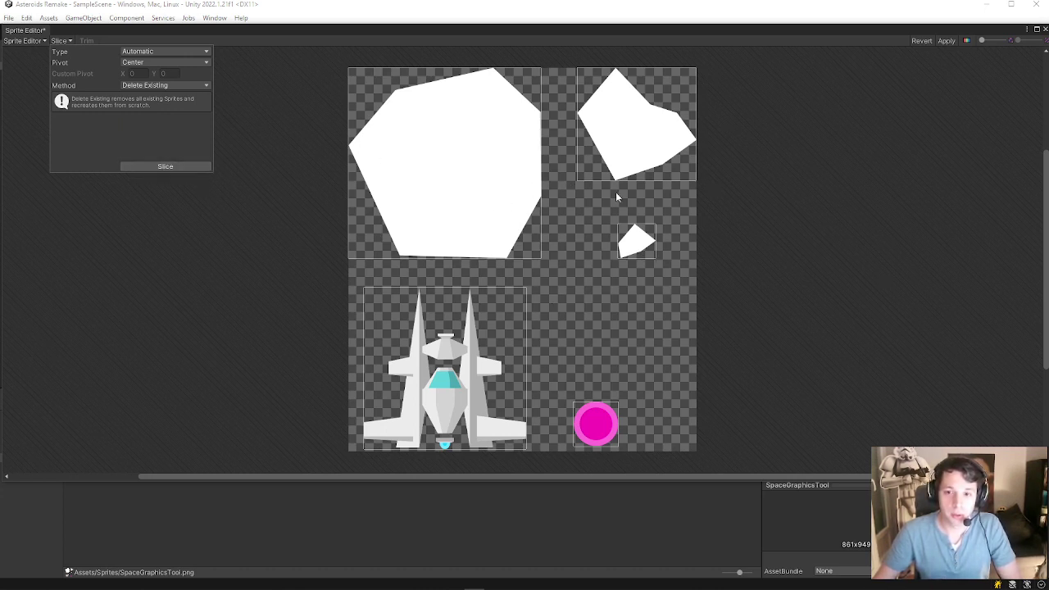
pyautogui.click(945, 43)
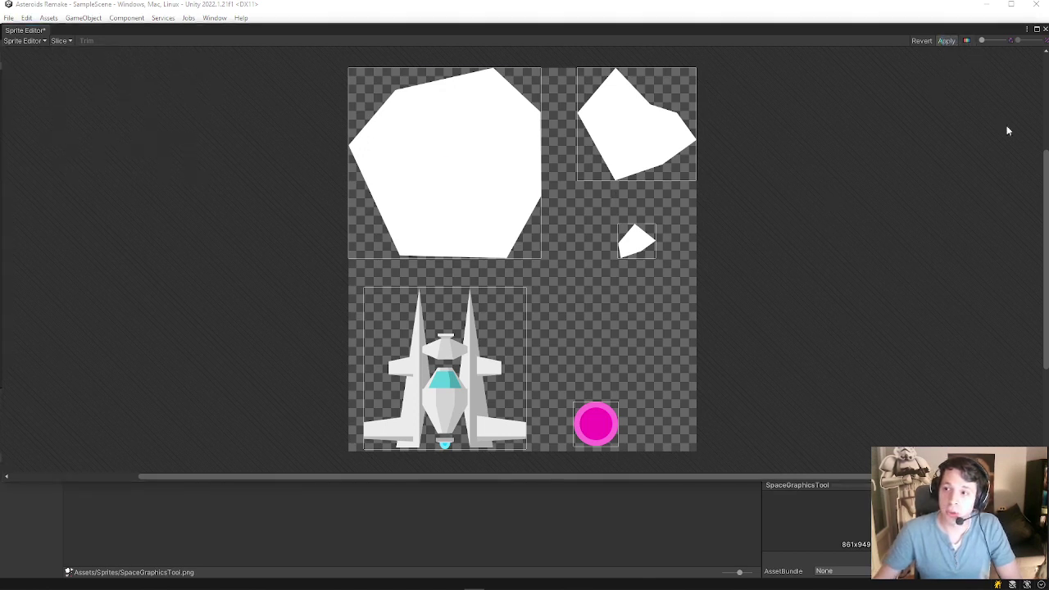
pyautogui.click(1045, 30)
pyautogui.click(130, 447)
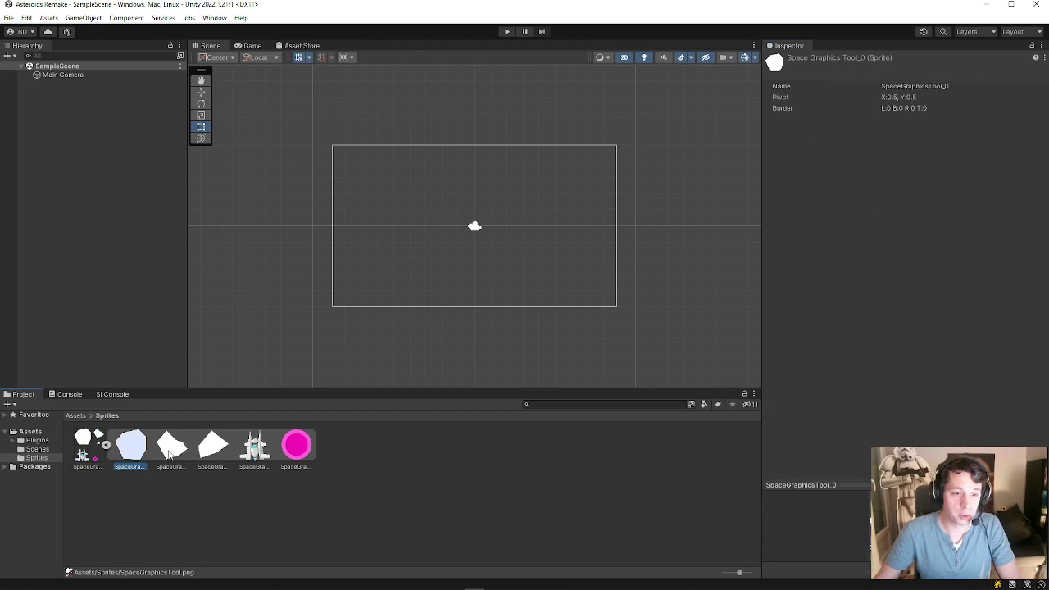
# Step through the sliced sprites, from the pink circle and ship back to the whole sheet.
pyautogui.press('Right')
pyautogui.press('Right')
pyautogui.press('Right')
pyautogui.press('Right')
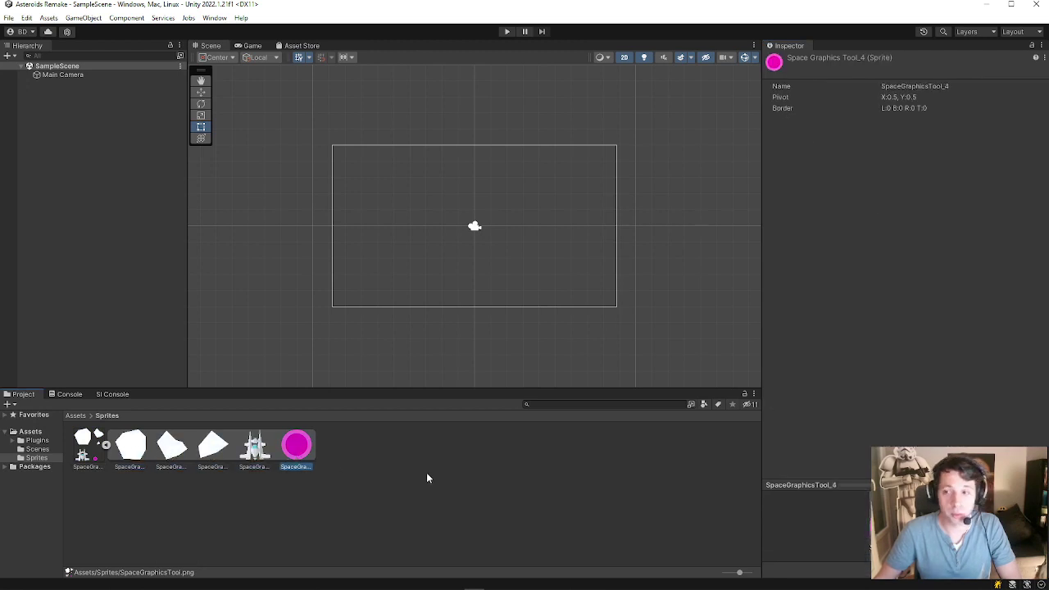
pyautogui.press('Left')
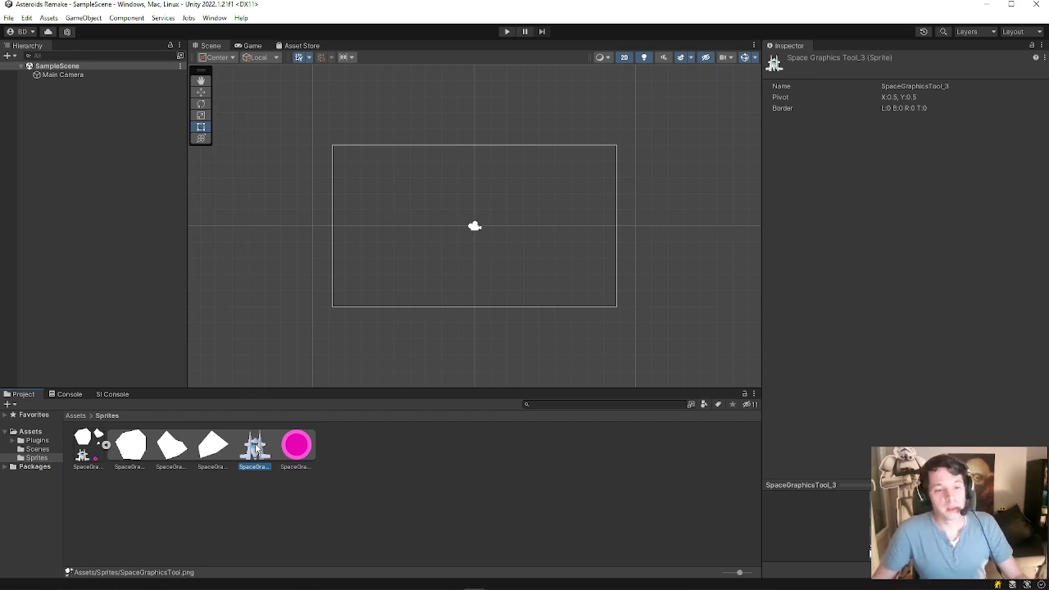
pyautogui.press('Left')
pyautogui.press('Left')
pyautogui.press('Left')
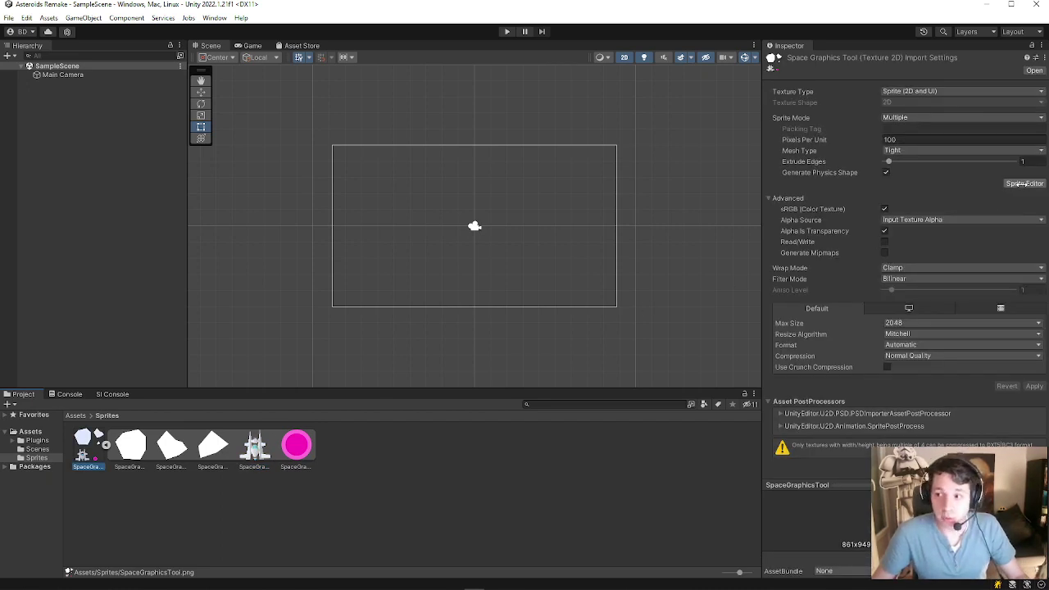
# Reopen the Sprite Editor, undo an accidental asteroid slice shift, and close it discarding changes.
pyautogui.click(1021, 184)
pyautogui.click(606, 159)
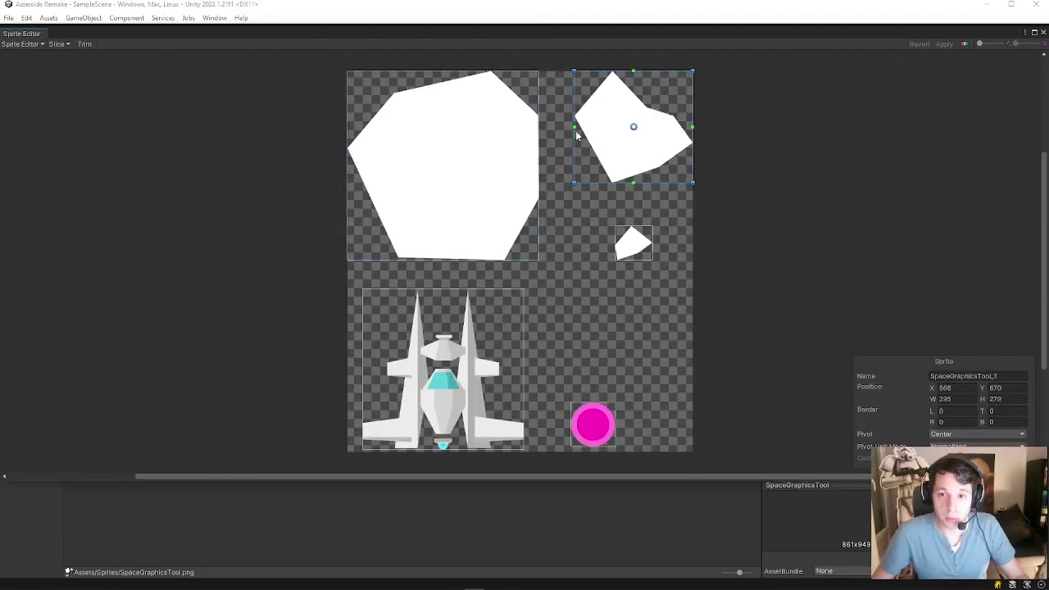
pyautogui.moveTo(576, 136); pyautogui.dragTo(570, 131)
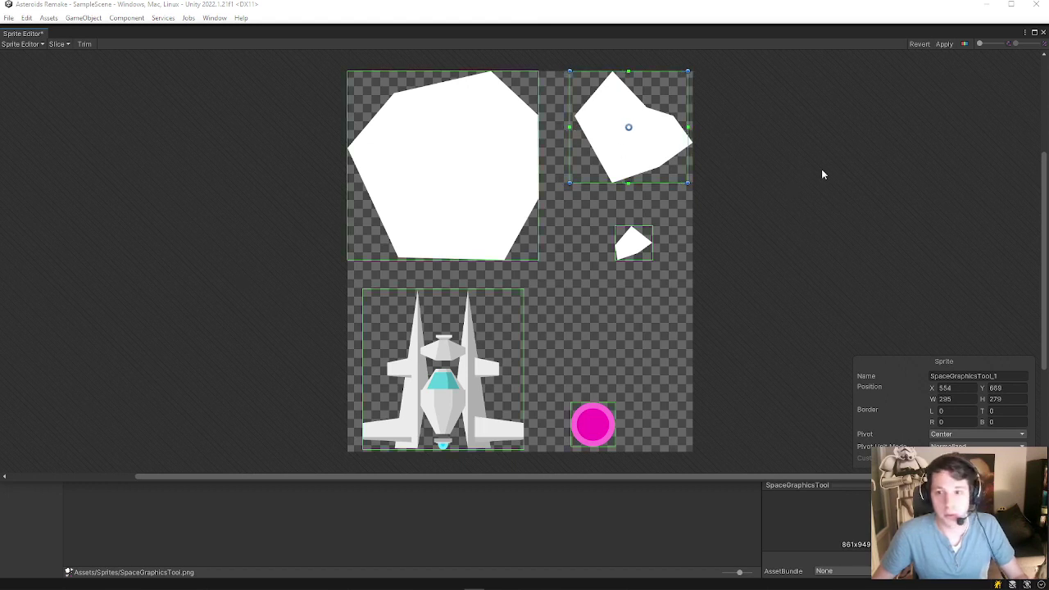
pyautogui.hotkey('ctrl', 'z')
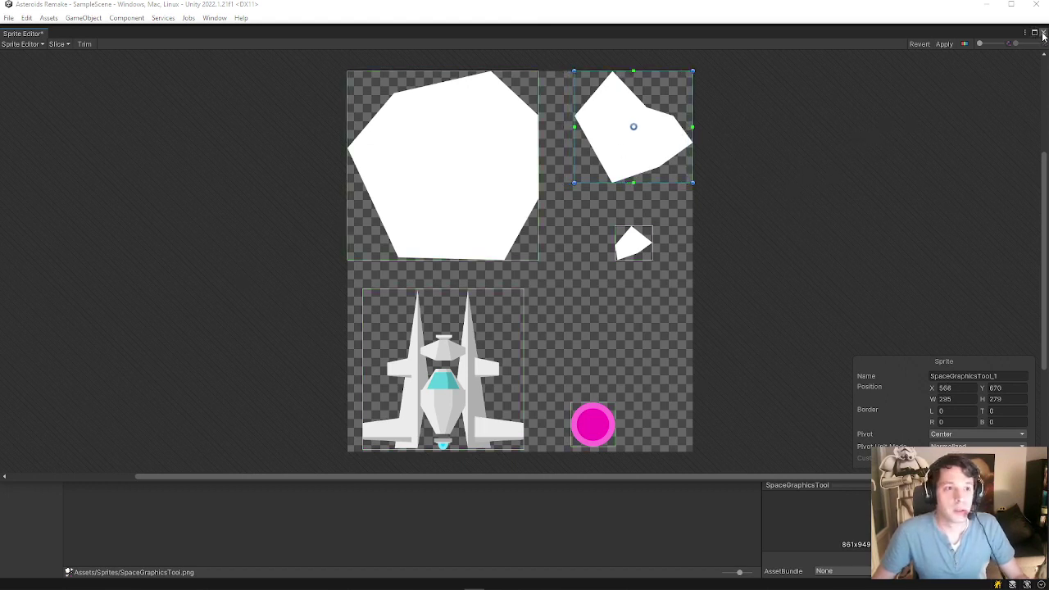
pyautogui.click(1043, 34)
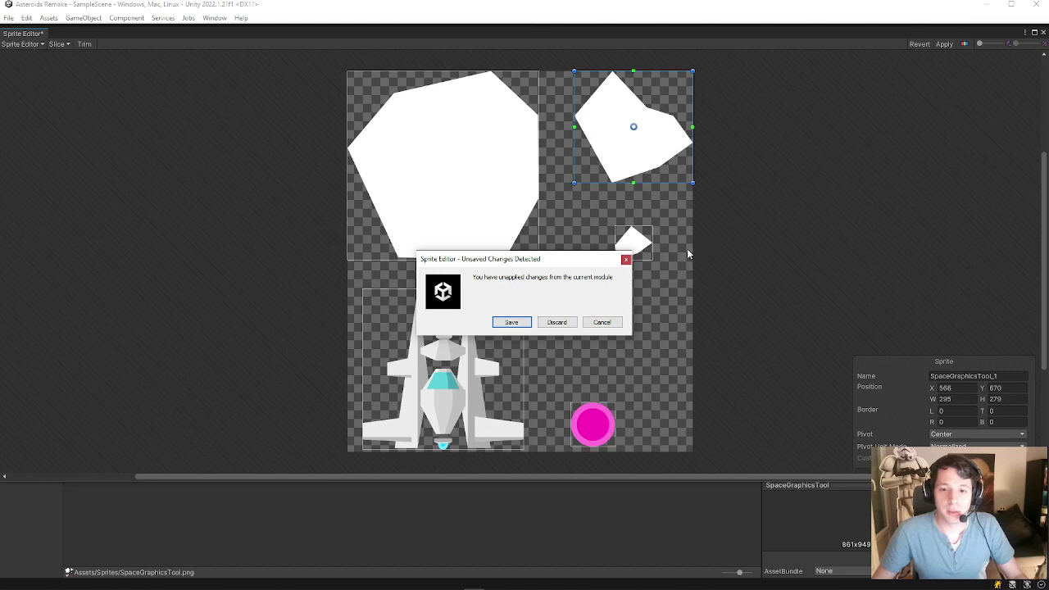
pyautogui.click(556, 323)
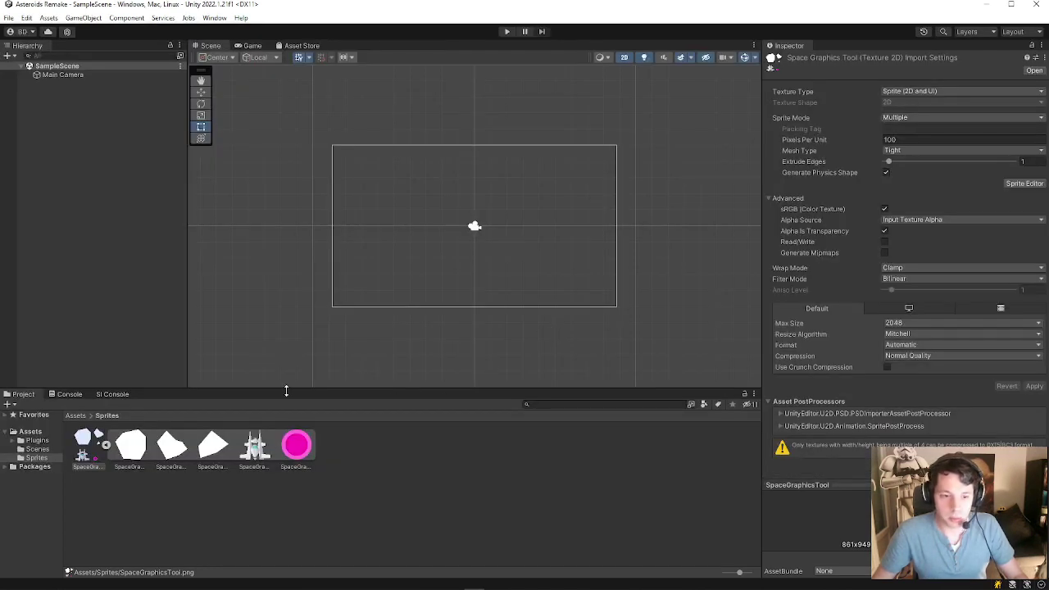
pyautogui.click(36, 458)
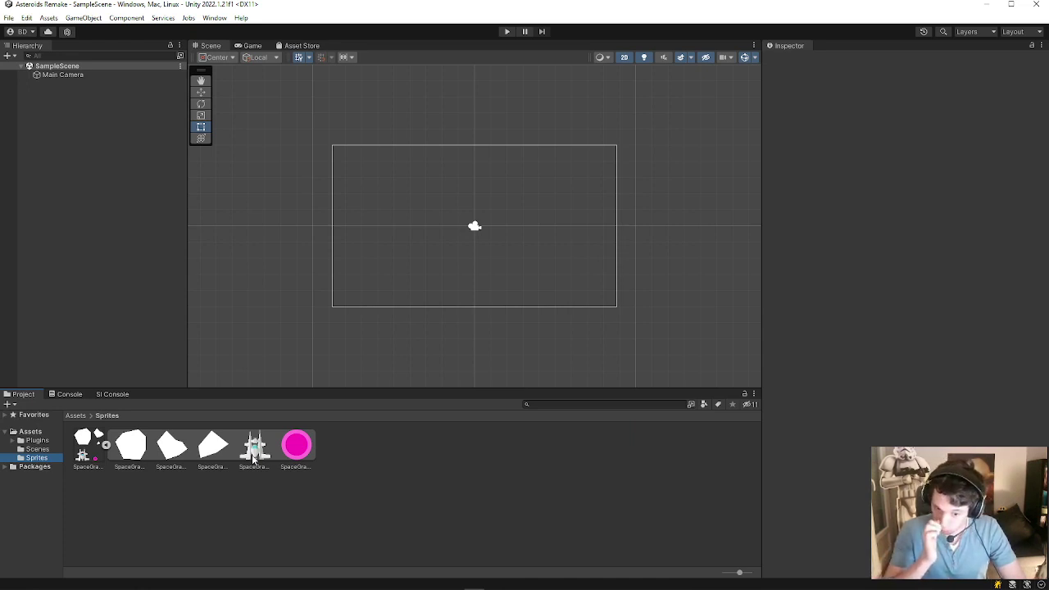
pyautogui.click(96, 445)
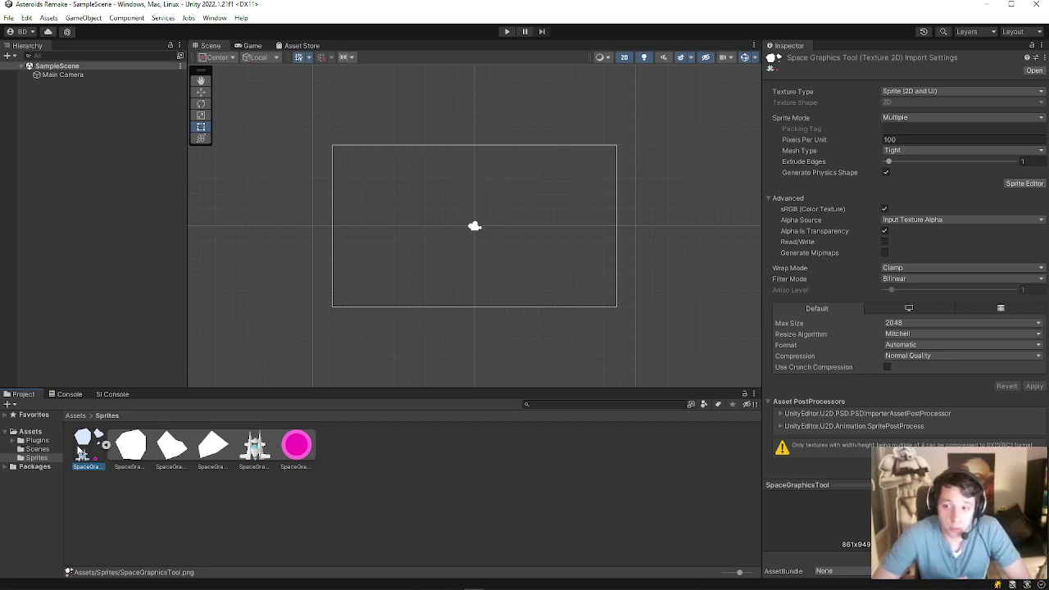
pyautogui.click(917, 323)
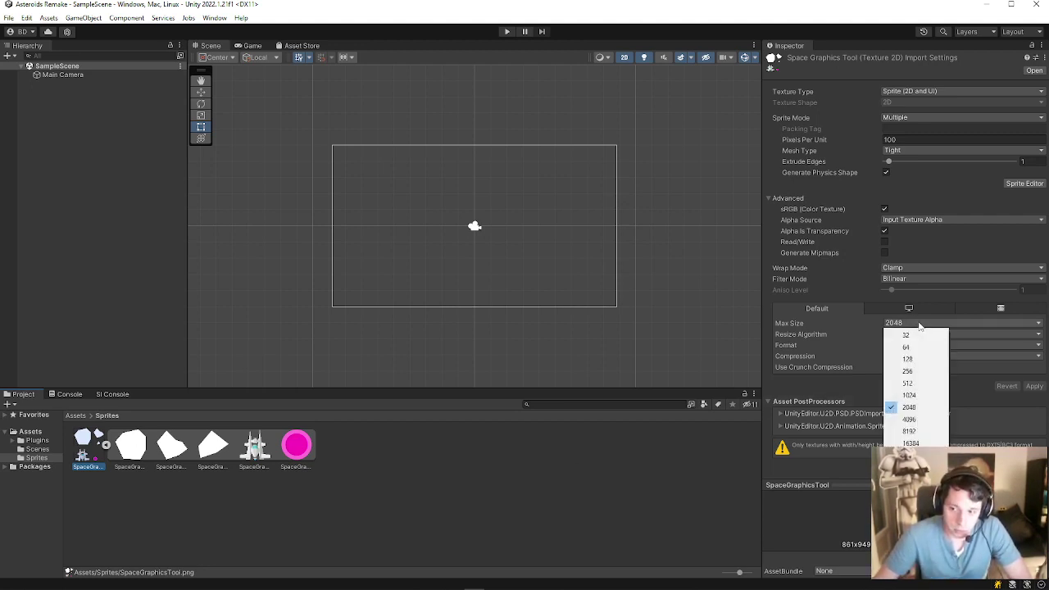
pyautogui.click(637, 475)
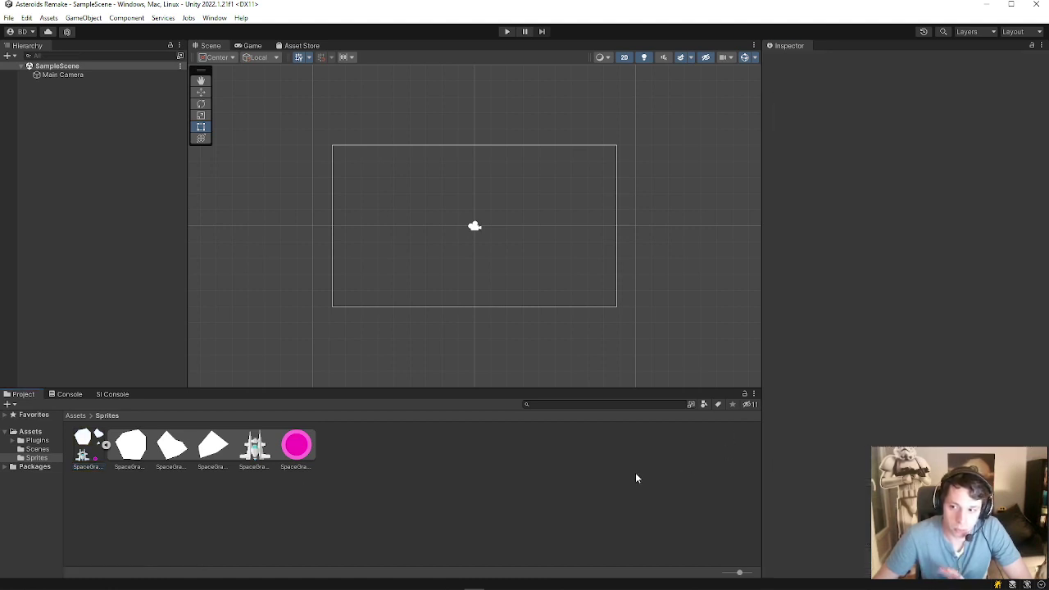
pyautogui.click(218, 446)
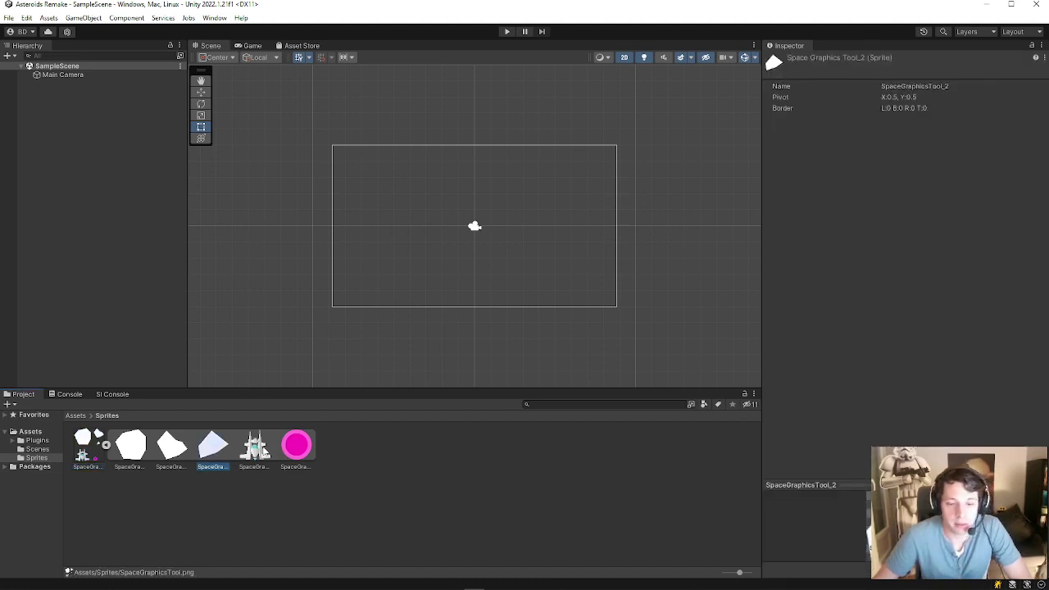
pyautogui.click(263, 450)
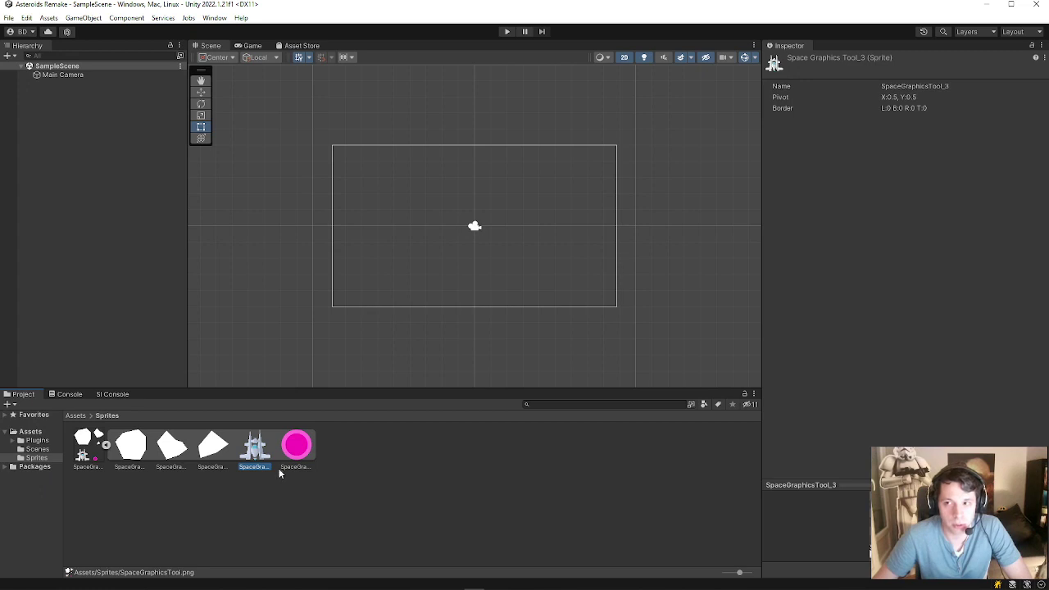
pyautogui.click(84, 453)
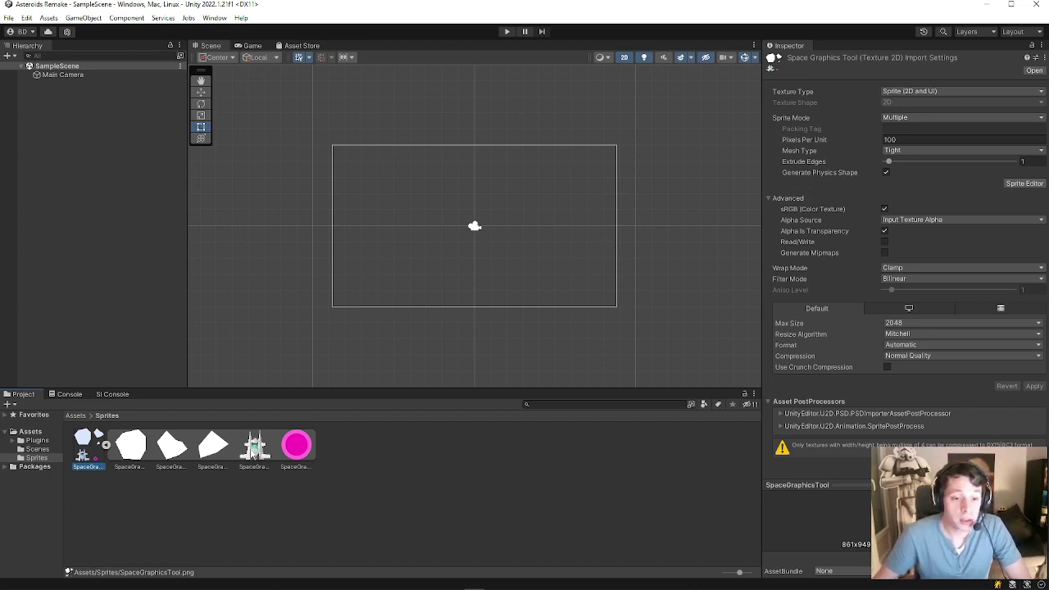
# Place the ship sprite in the scene and set its X and Y scale to 0.2.
pyautogui.click(255, 452)
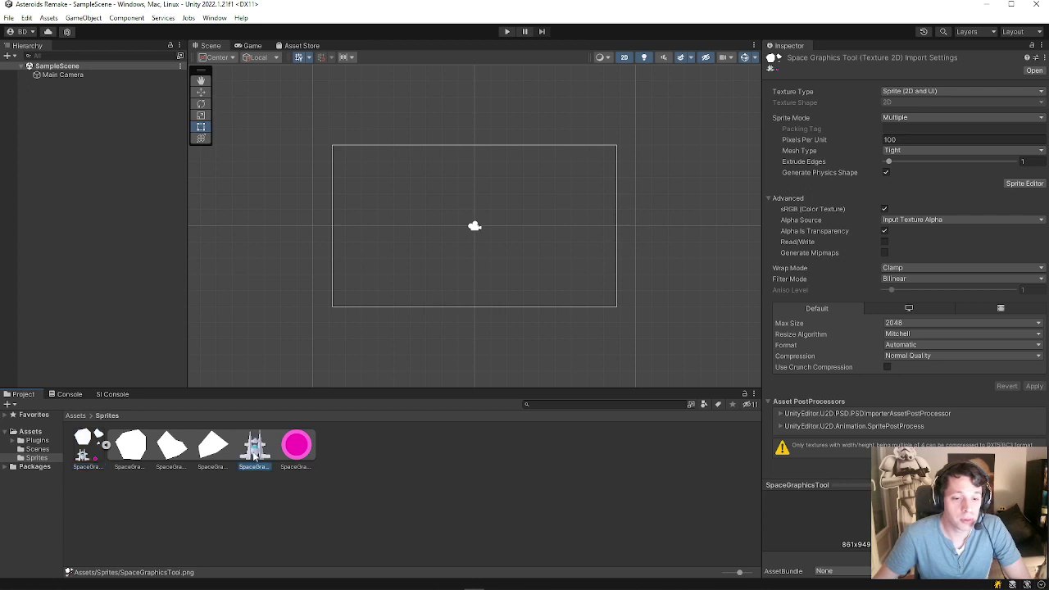
pyautogui.moveTo(255, 453); pyautogui.dragTo(440, 253)
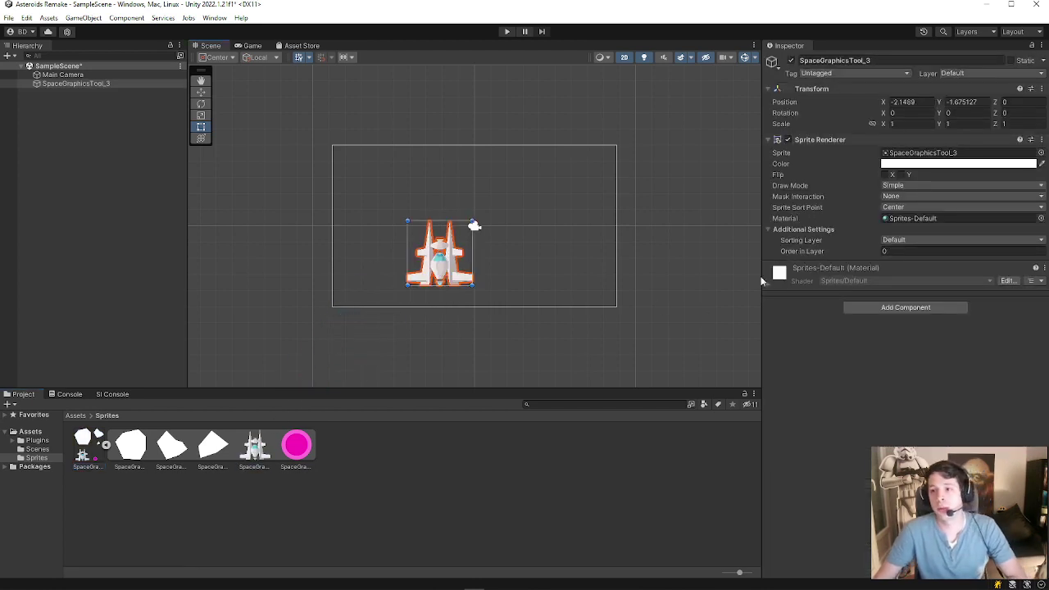
pyautogui.click(901, 122)
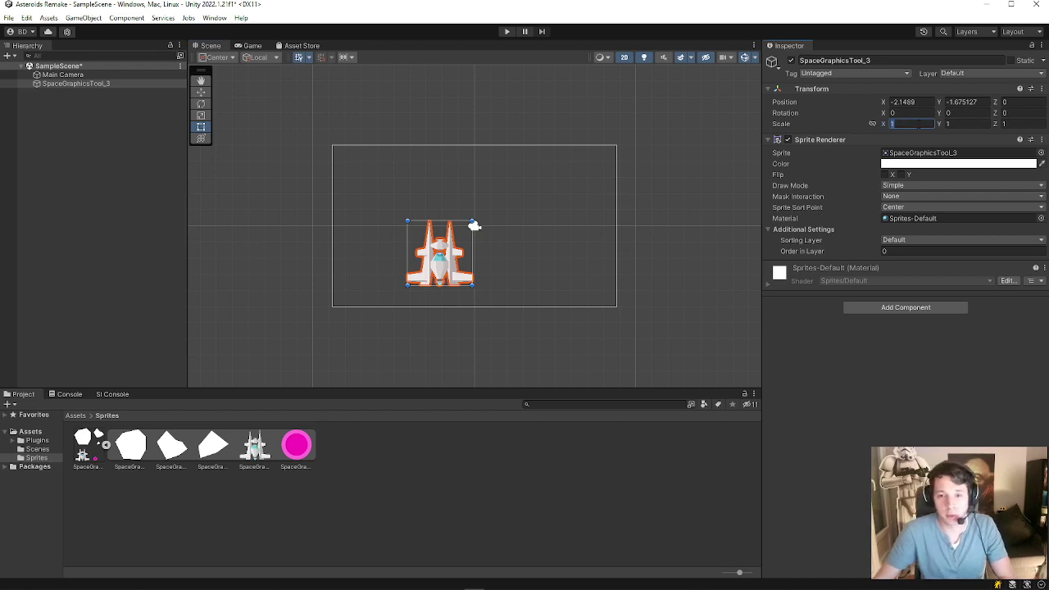
pyautogui.write('0.2')
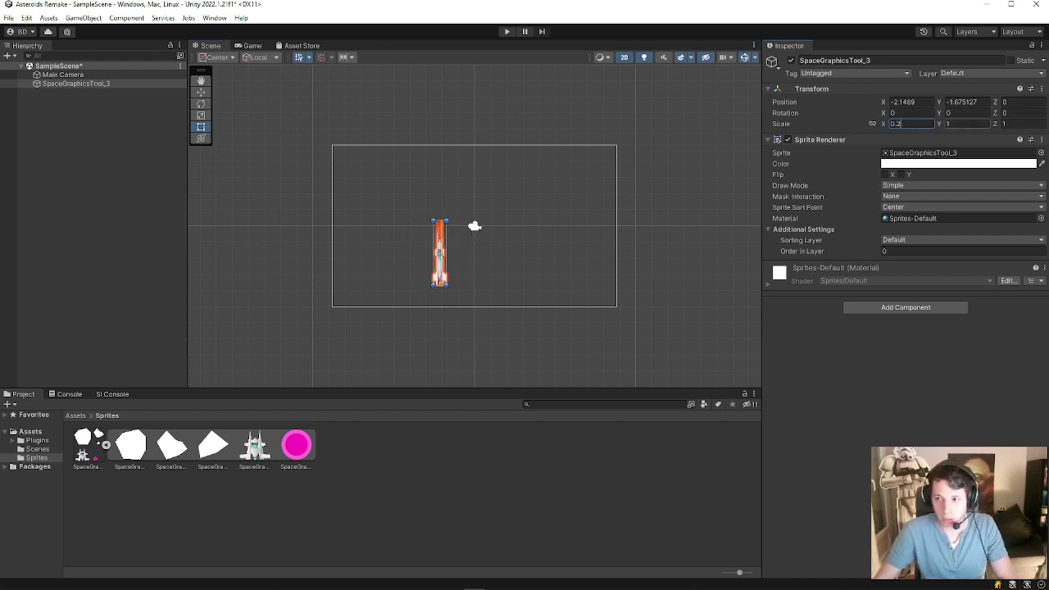
pyautogui.click(952, 123)
pyautogui.write('0.2')
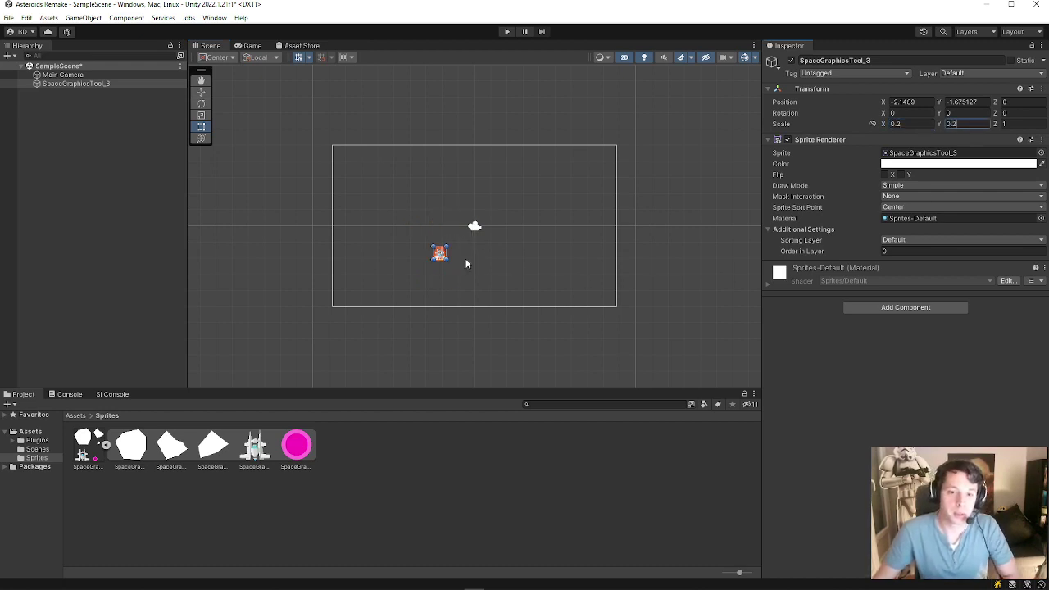
pyautogui.scroll(2, 517, 260)
pyautogui.scroll(1, 481, 252)
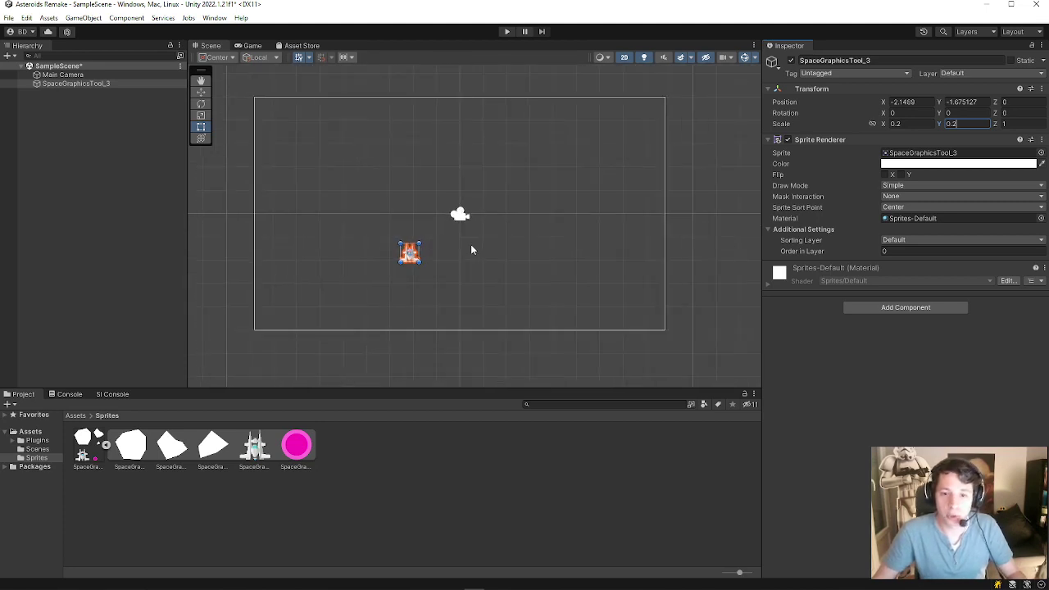
# Review SpaceGraphicsTool_3's 0.2 scale and compare it with the Main Camera.
pyautogui.click(86, 82)
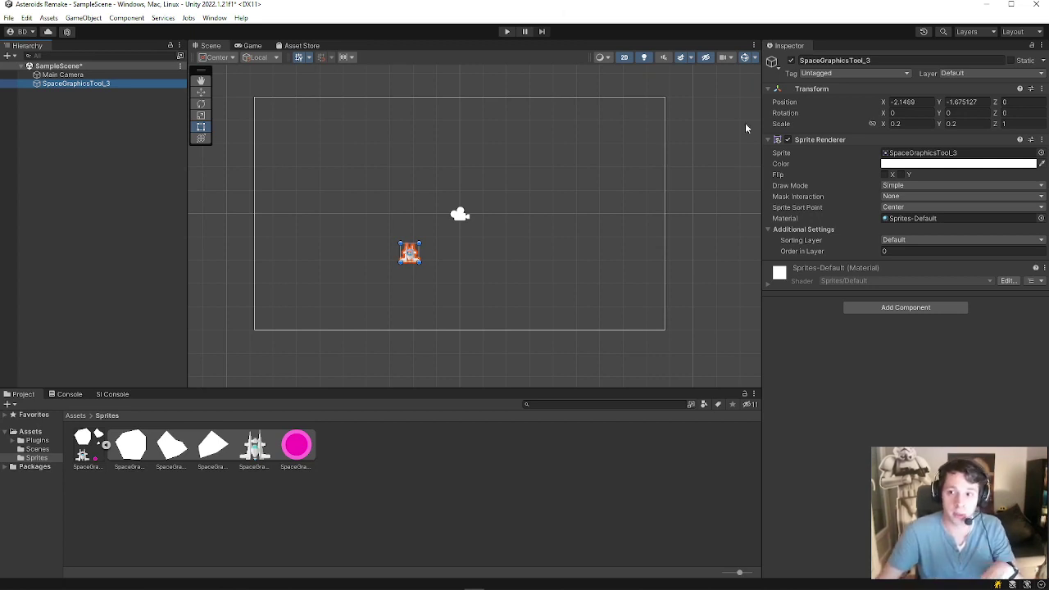
pyautogui.click(809, 140)
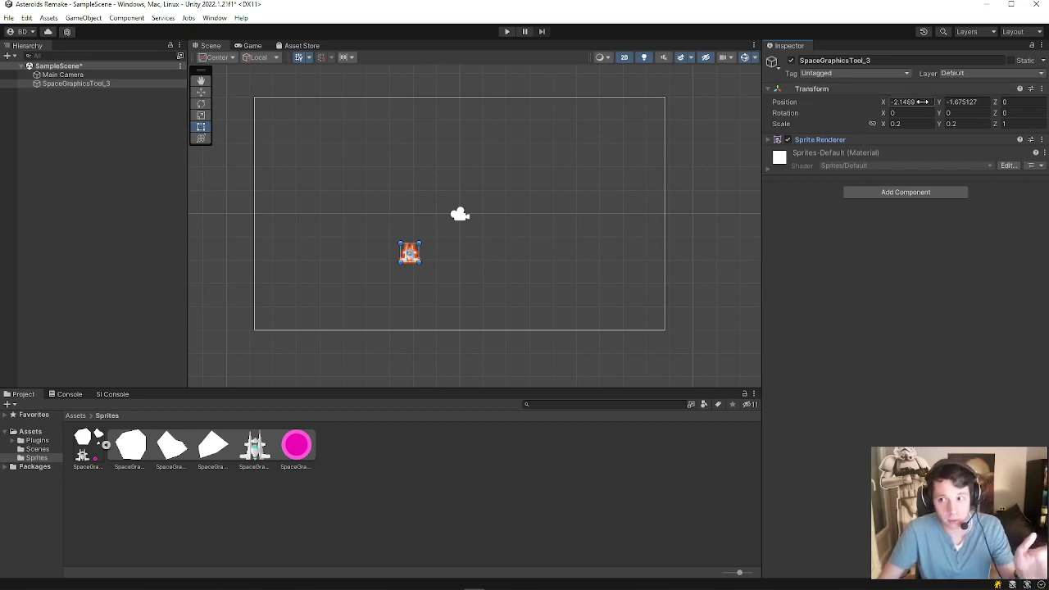
pyautogui.click(910, 123)
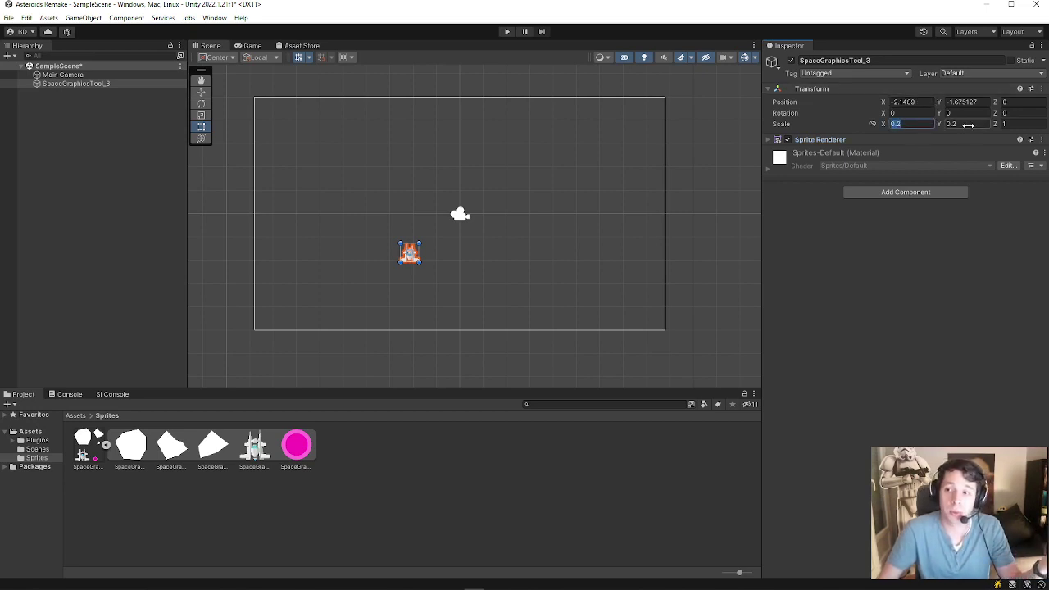
pyautogui.click(942, 124)
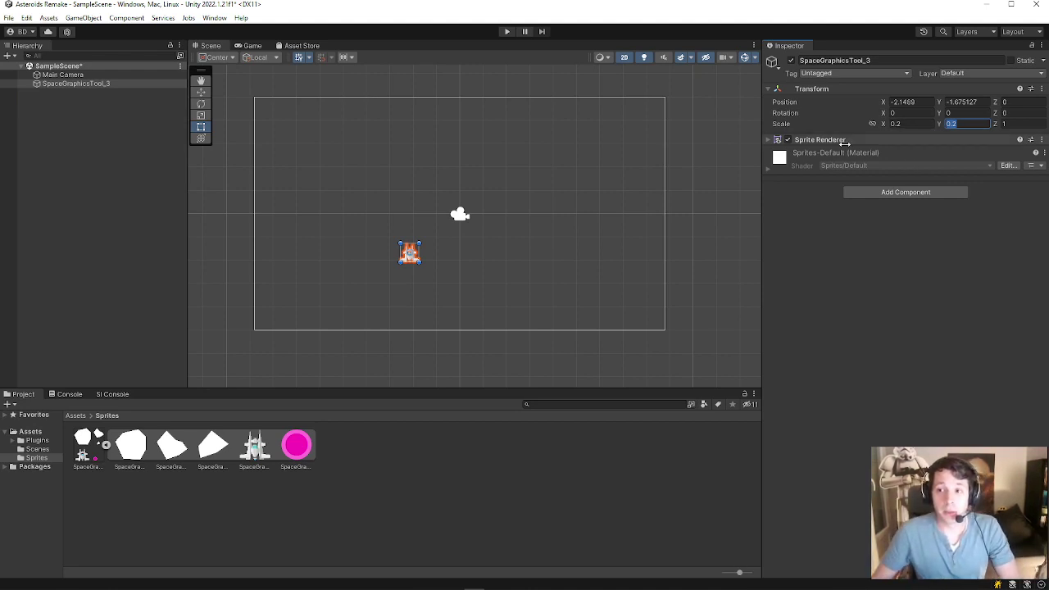
pyautogui.click(91, 73)
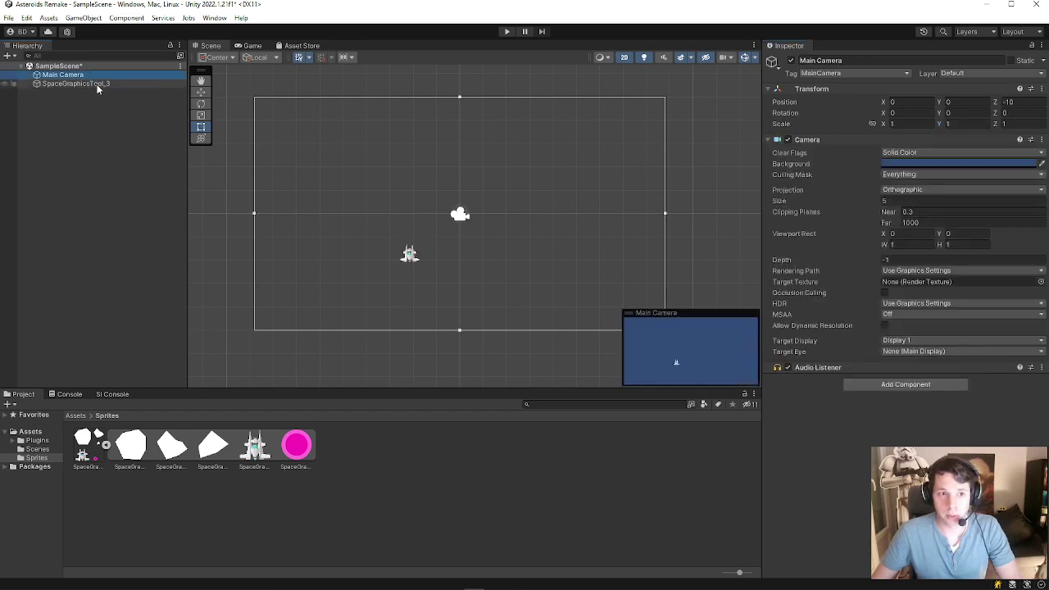
pyautogui.click(97, 83)
pyautogui.click(91, 75)
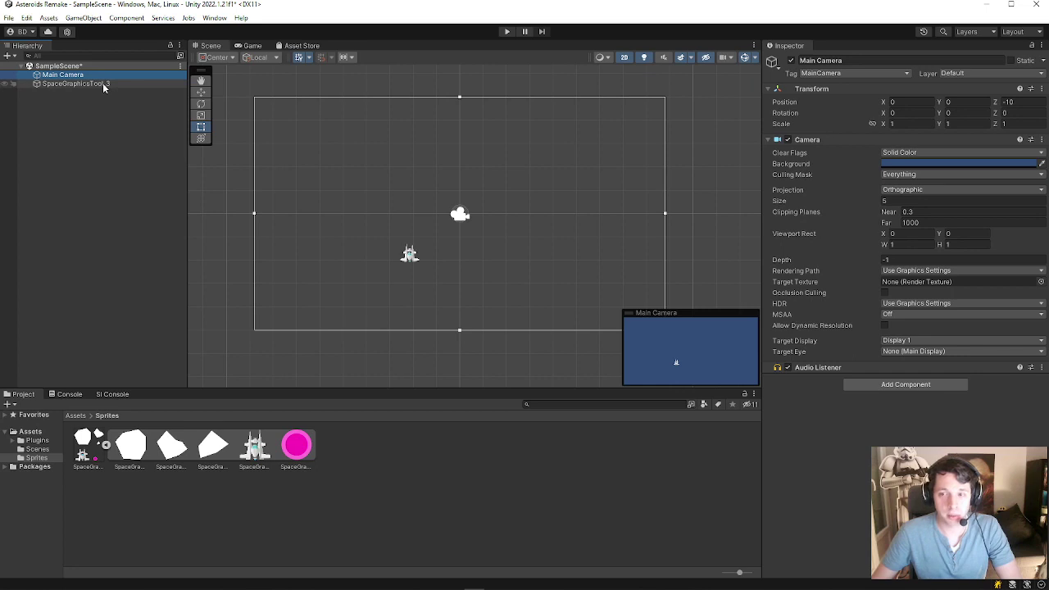
pyautogui.click(104, 85)
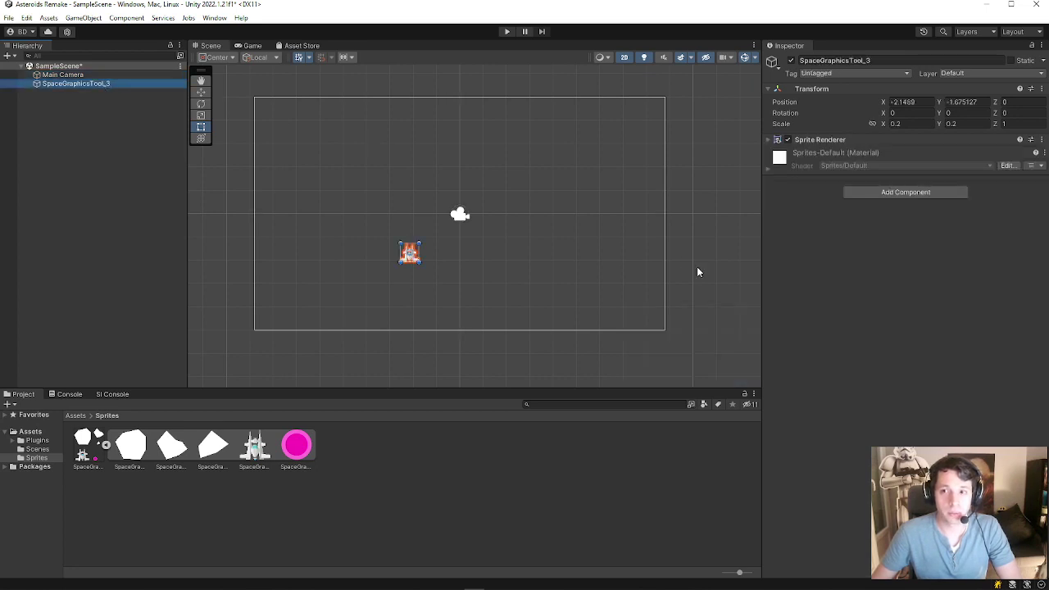
# Move the ship to the bottom of the camera frame (X 0.01, Y -3.43), then deselect it.
pyautogui.moveTo(413, 253)
pyautogui.mouseDown()
pyautogui.moveTo(471, 288)
pyautogui.moveTo(464, 297)
pyautogui.mouseUp()
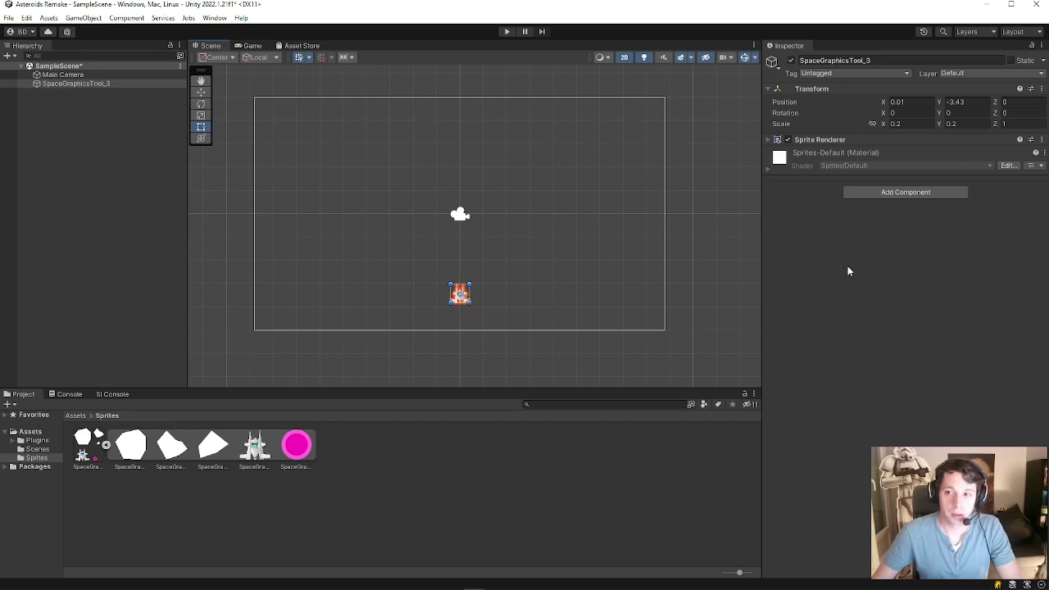
pyautogui.click(821, 142)
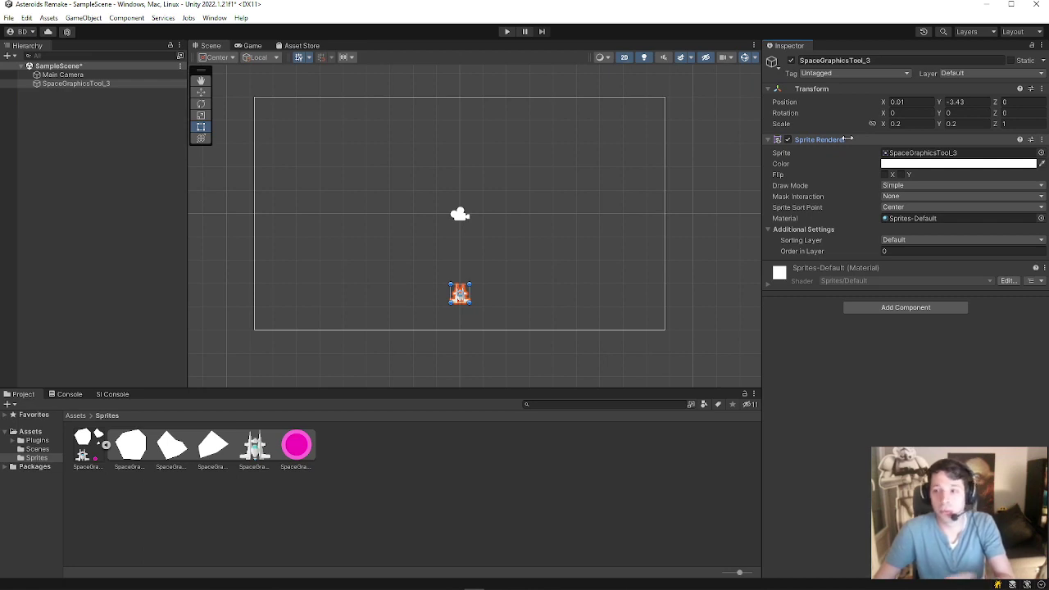
pyautogui.click(899, 308)
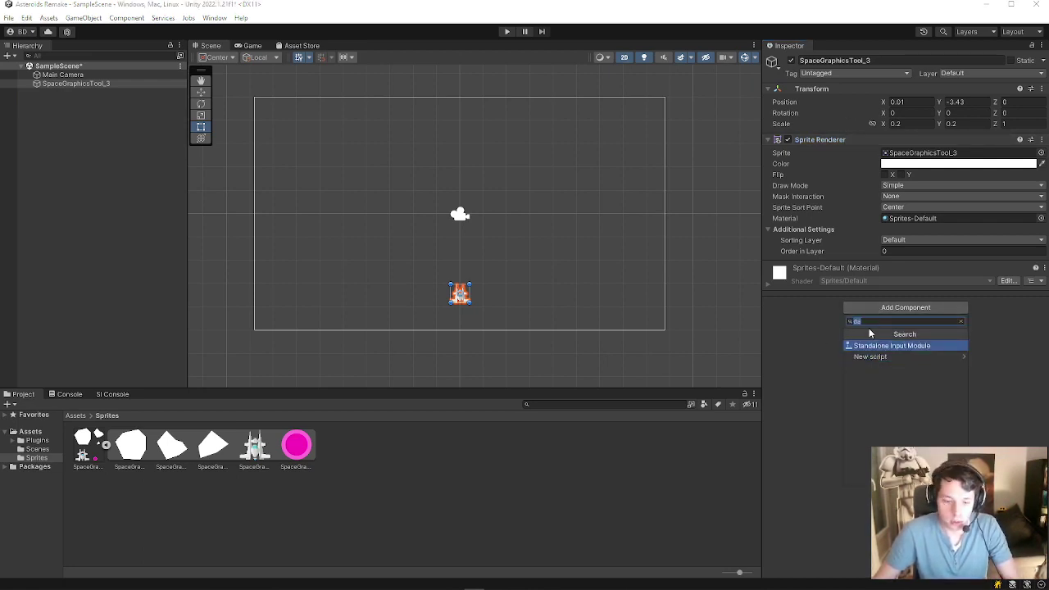
pyautogui.press('BackSpace')
pyautogui.scroll(-2, 901, 422)
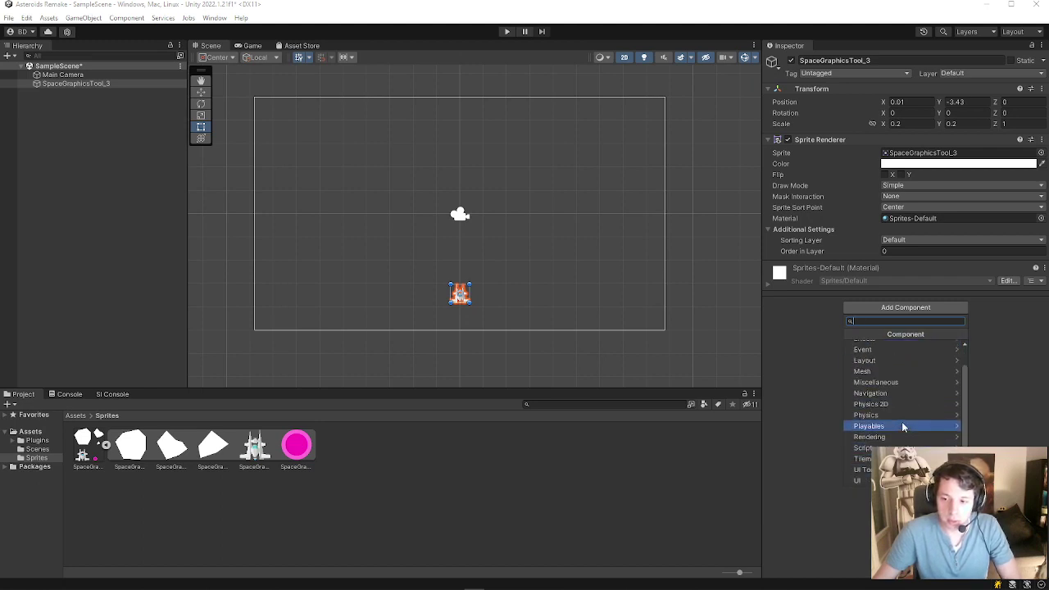
pyautogui.click(802, 345)
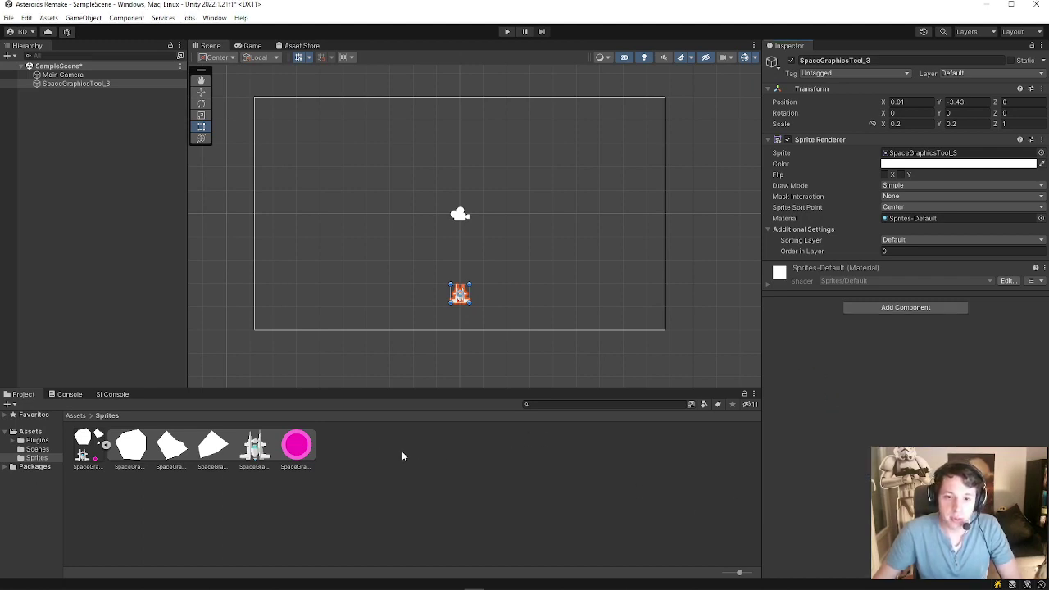
pyautogui.rightClick(380, 452)
pyautogui.click(25, 464)
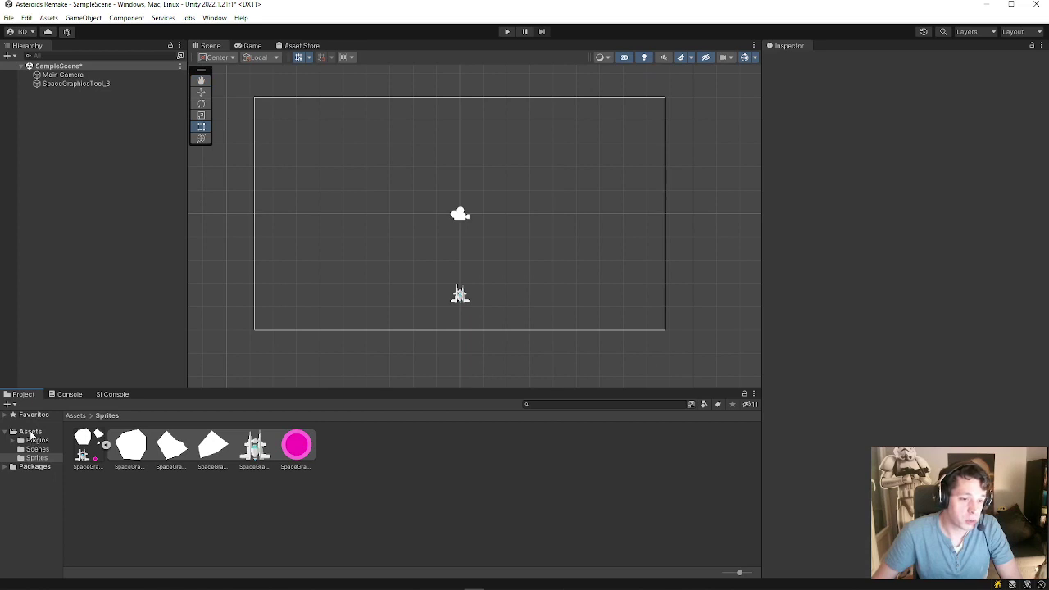
# Create a 'Scripts' folder in Assets and open it.
pyautogui.click(30, 432)
pyautogui.rightClick(227, 444)
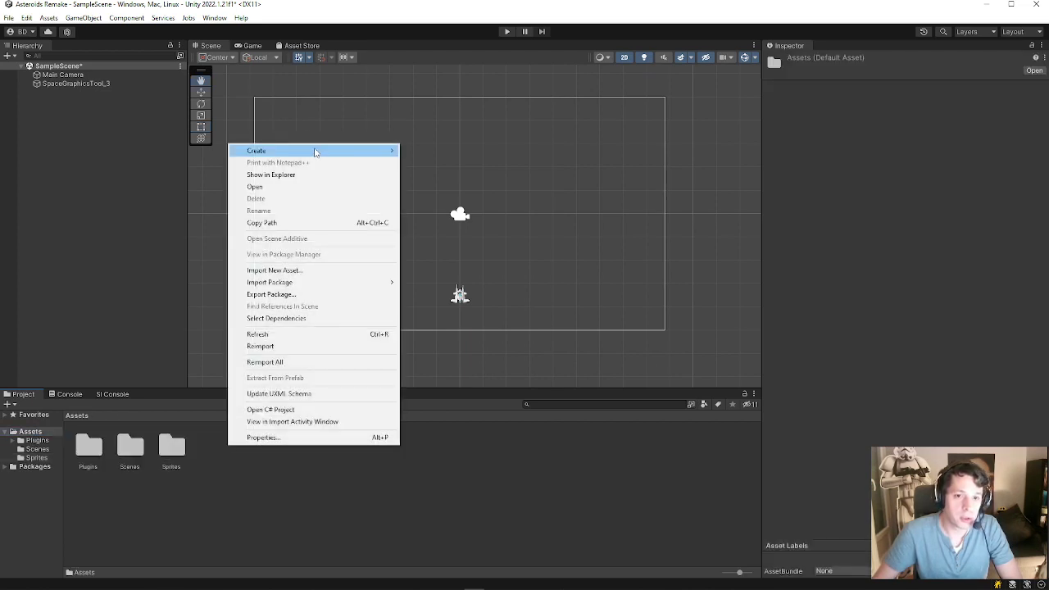
pyautogui.moveTo(317, 153)
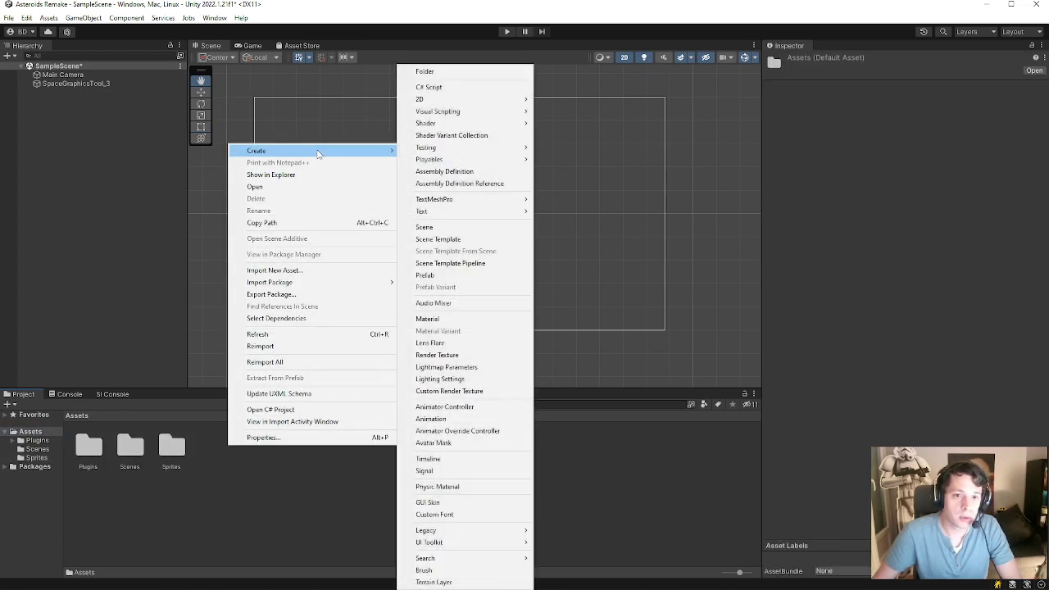
pyautogui.click(430, 72)
pyautogui.write('S')
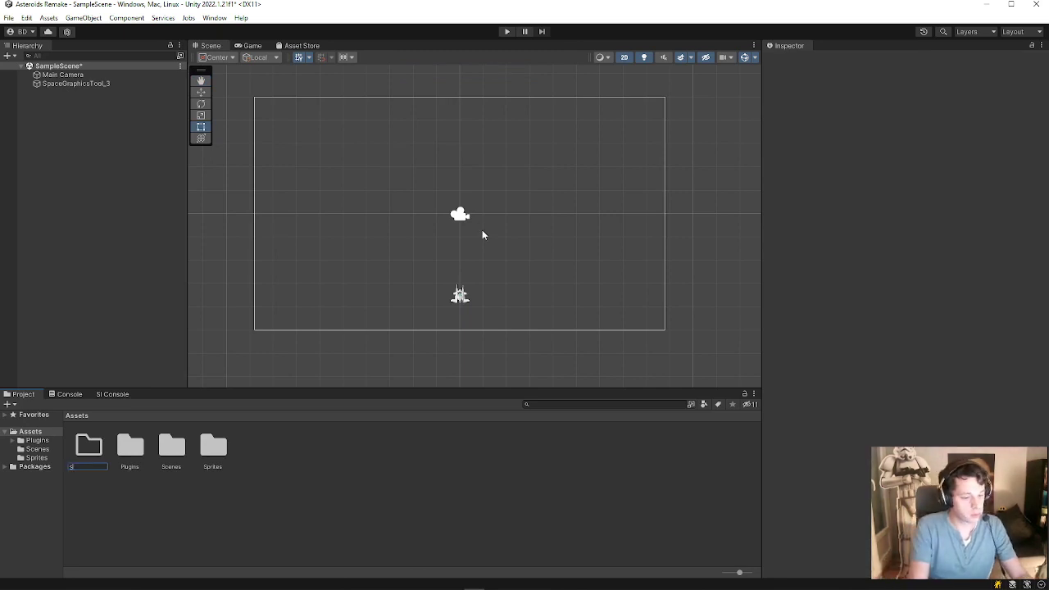
pyautogui.write('cript')
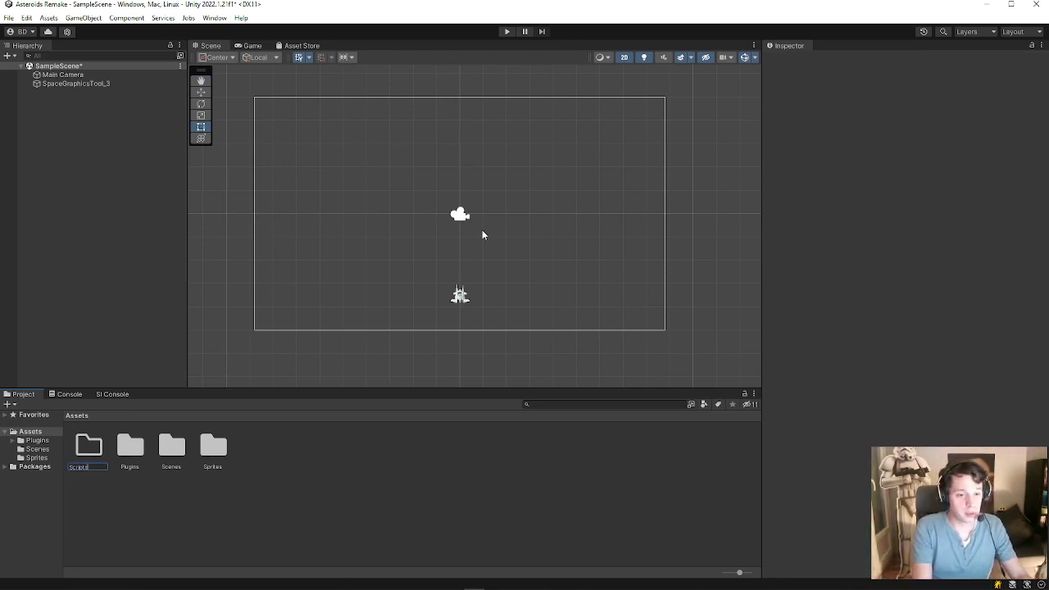
pyautogui.write('s')
pyautogui.press('Return')
pyautogui.doubleClick(178, 446)
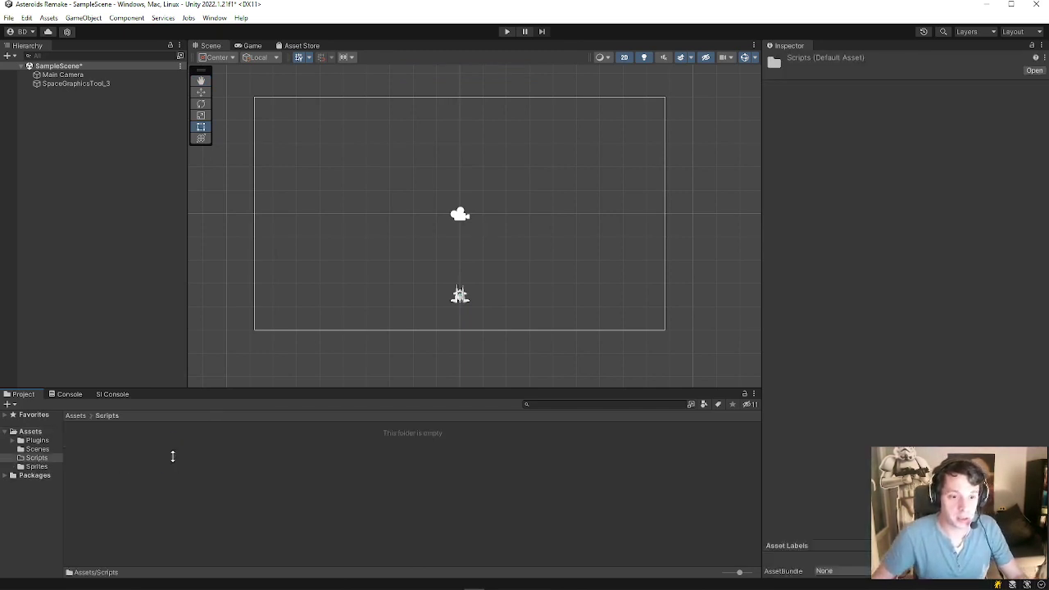
# Create a new C# script named 'Player' inside Scripts.
pyautogui.rightClick(238, 440)
pyautogui.moveTo(338, 147)
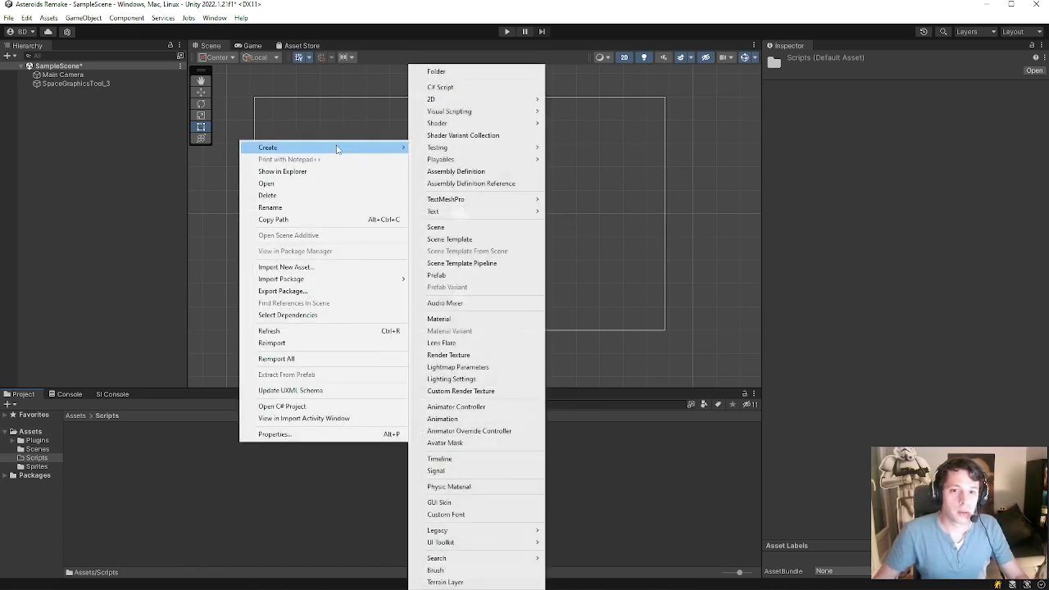
pyautogui.click(458, 88)
pyautogui.write('Play')
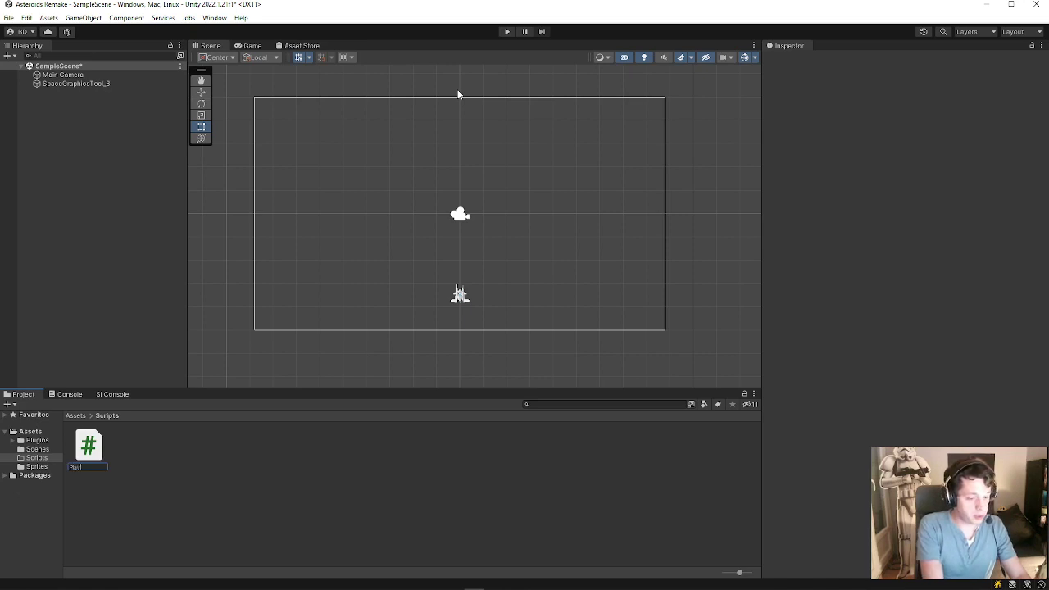
pyautogui.write('er')
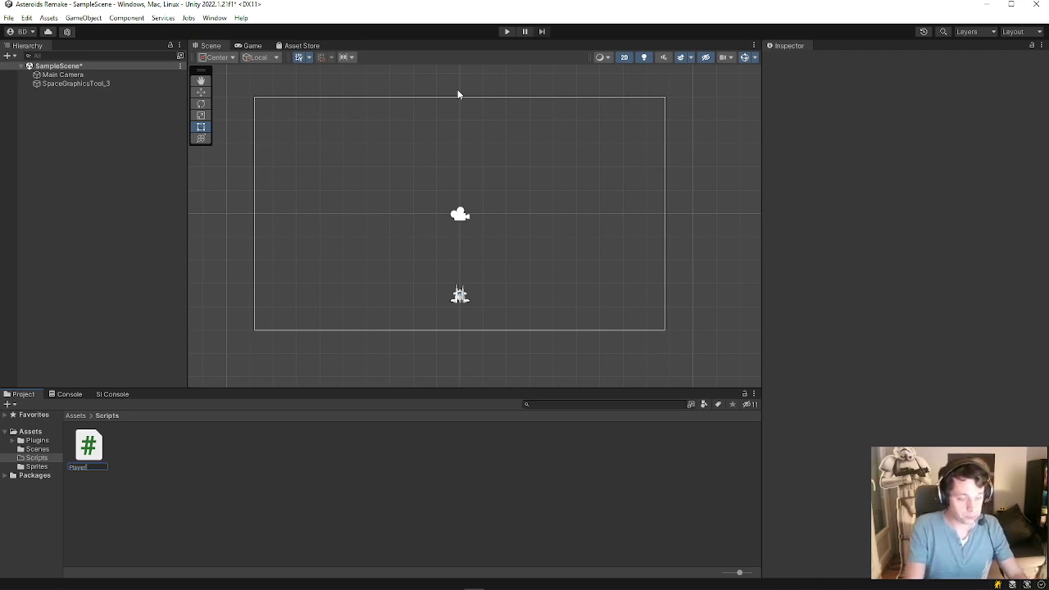
pyautogui.press('Return')
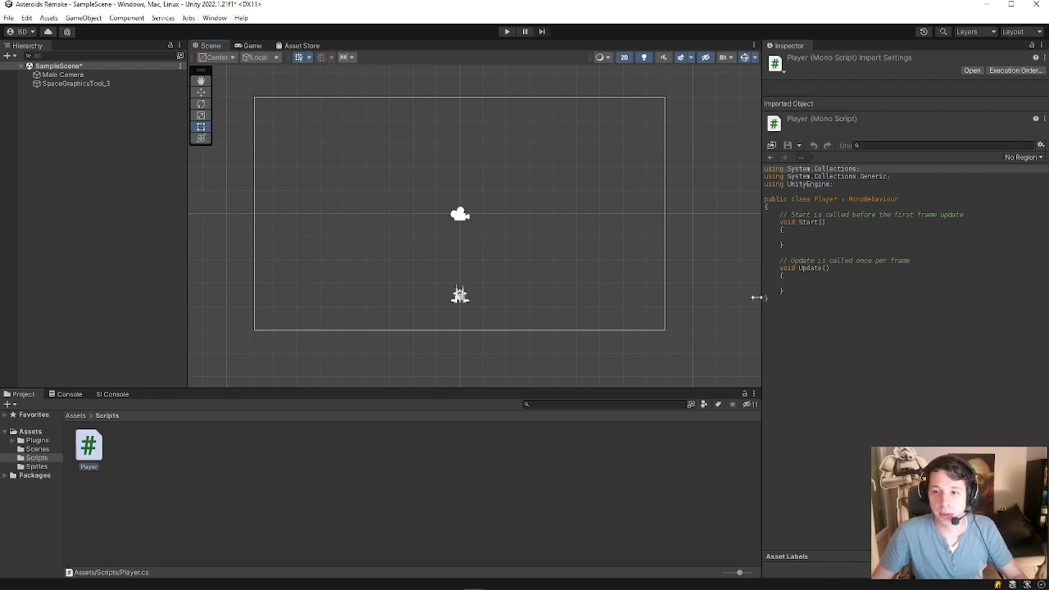
# Widen the Inspector to read the Player script's default code, then restore the panel layout.
pyautogui.moveTo(761, 299); pyautogui.dragTo(612, 306)
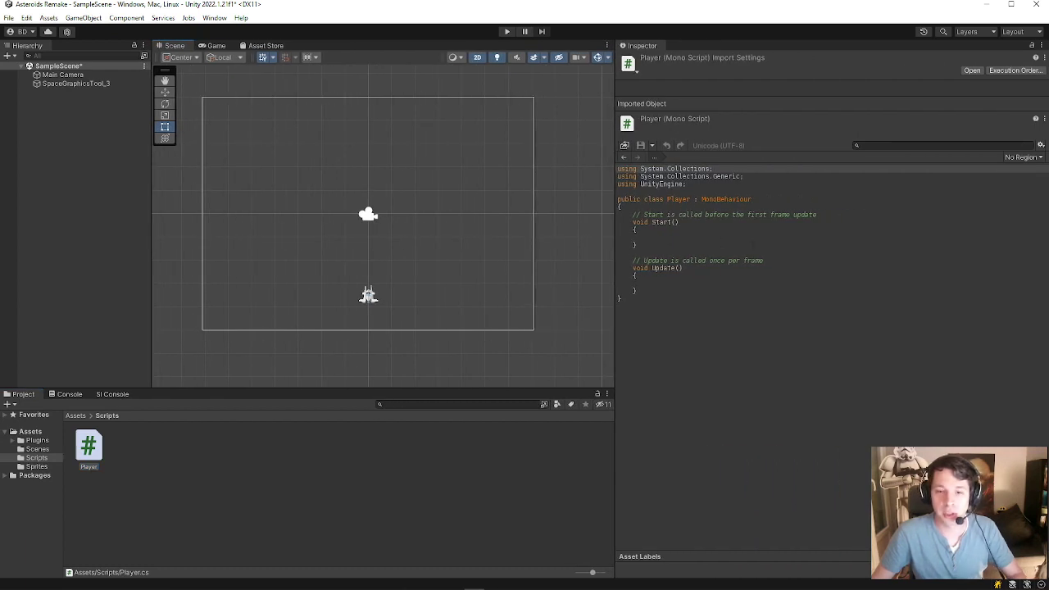
pyautogui.moveTo(641, 299); pyautogui.dragTo(615, 168)
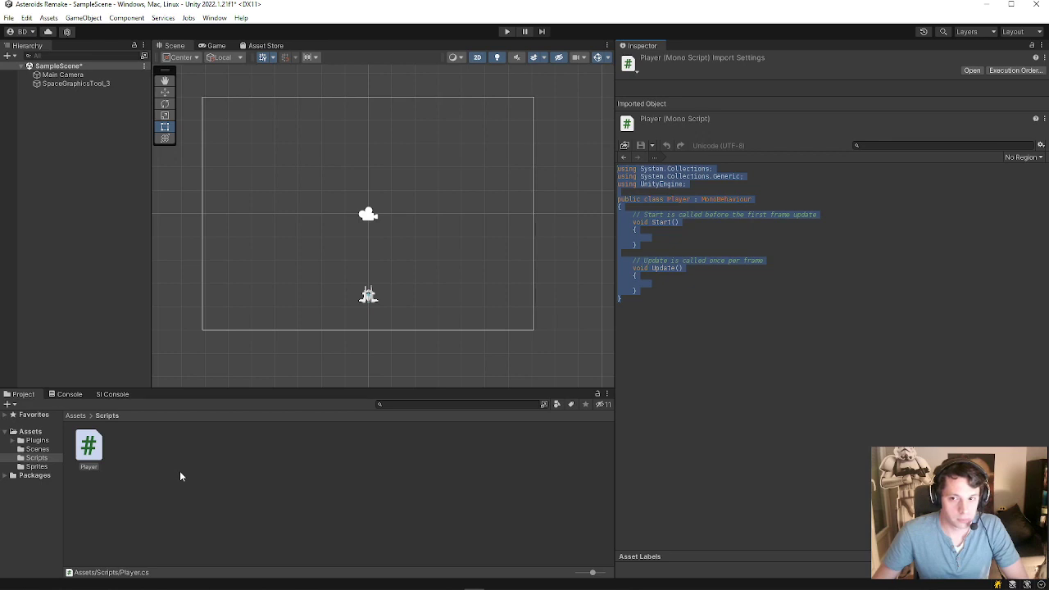
pyautogui.moveTo(613, 478); pyautogui.dragTo(714, 482)
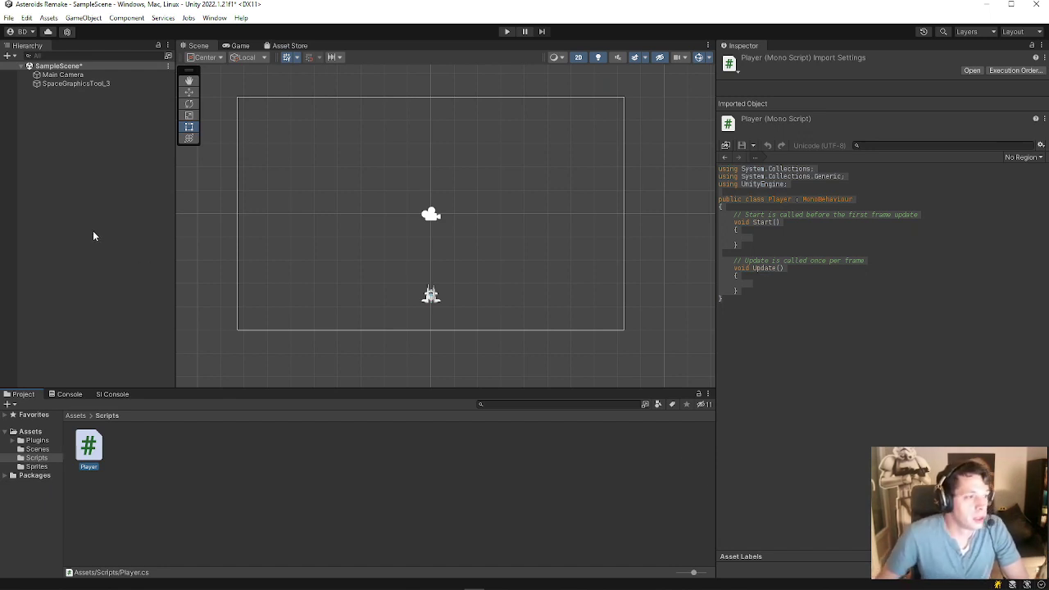
pyautogui.click(723, 339)
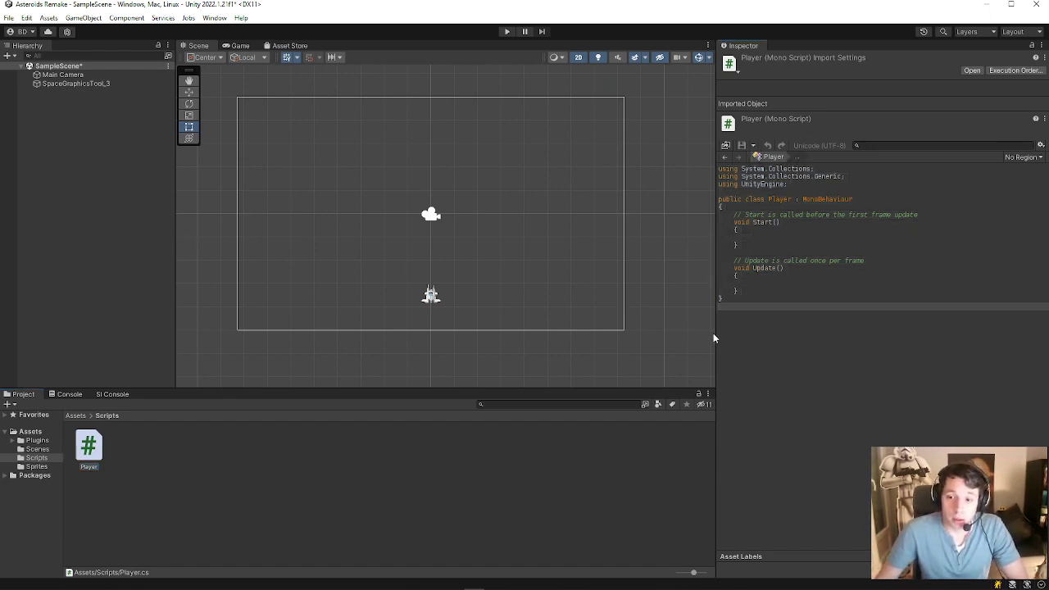
pyautogui.moveTo(716, 334); pyautogui.dragTo(722, 335)
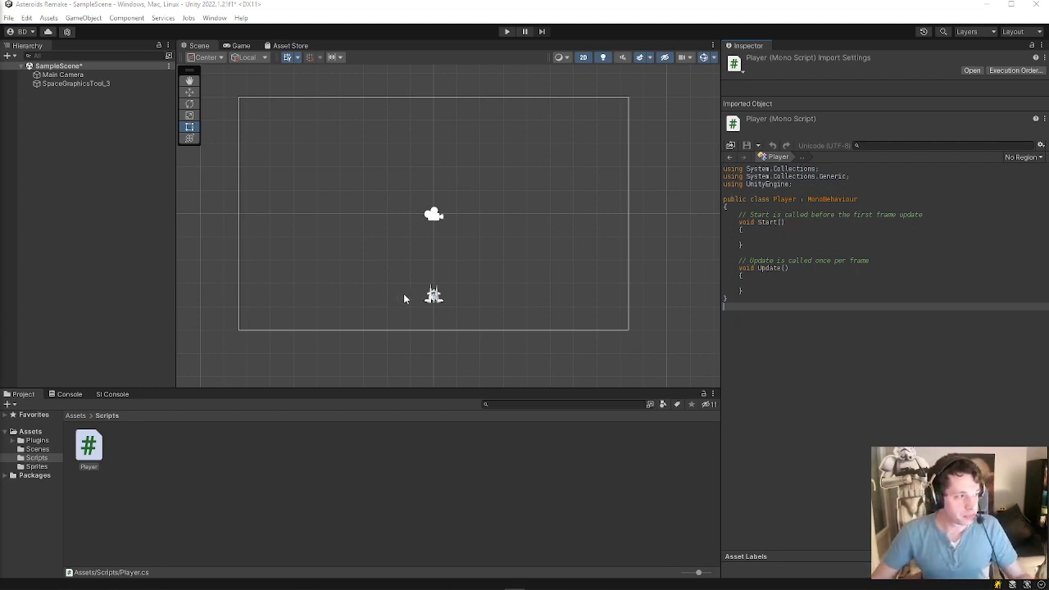
# Select the ship object SpaceGraphicsTool_3 in the Hierarchy.
pyautogui.click(241, 470)
pyautogui.click(86, 453)
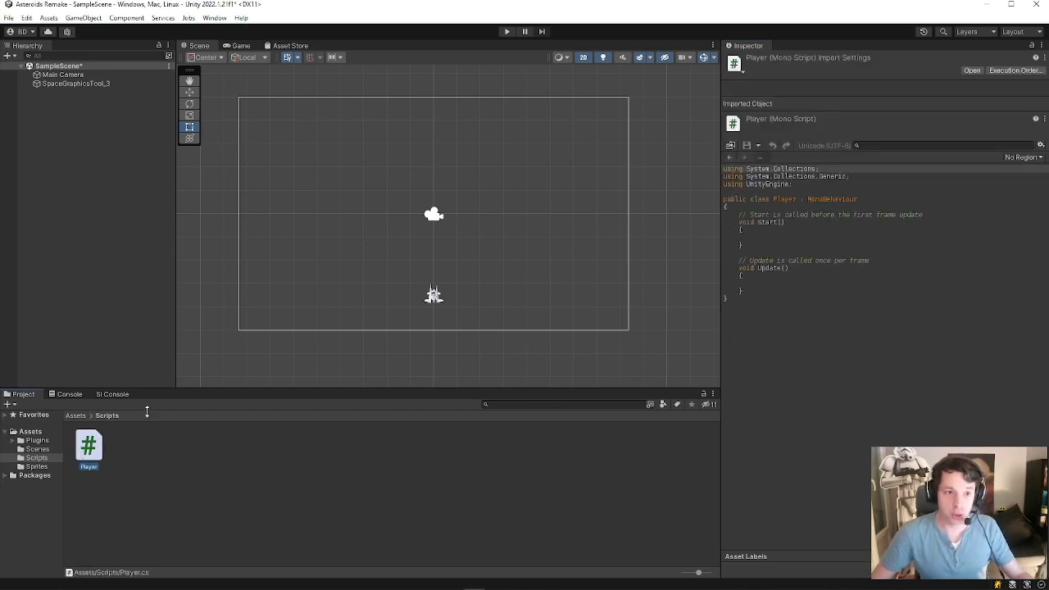
pyautogui.click(86, 85)
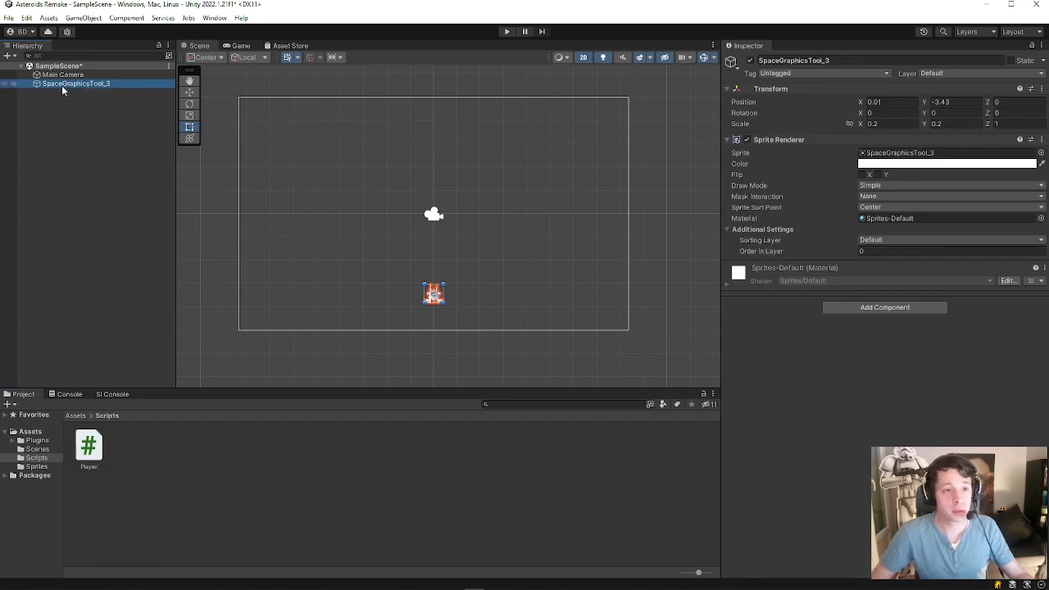
# Rename the ship object to 'Player' and attach the Player script to it.
pyautogui.click(854, 61)
pyautogui.write('Play')
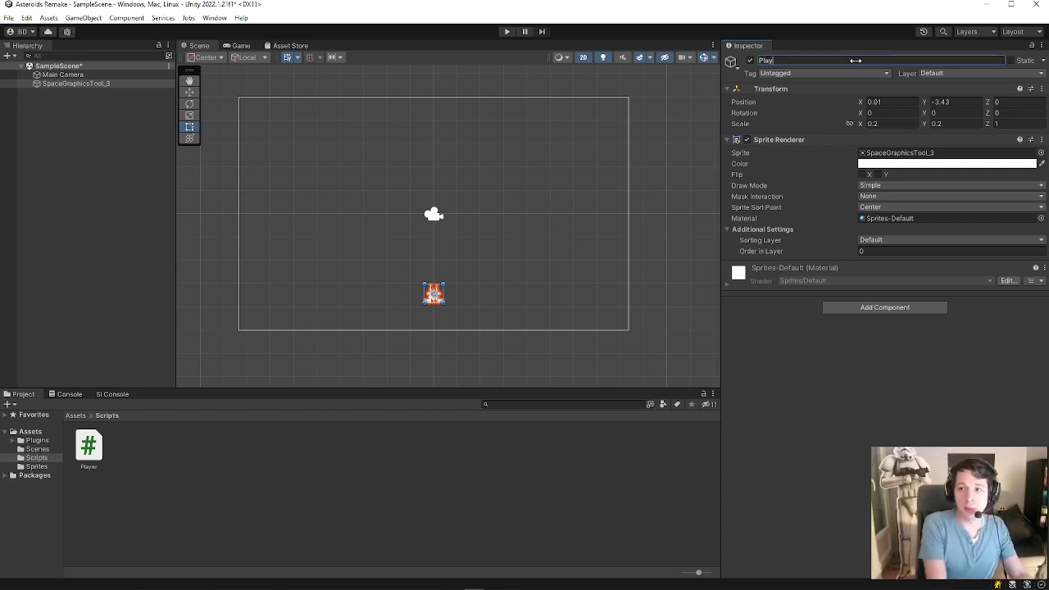
pyautogui.write('er')
pyautogui.press('Return')
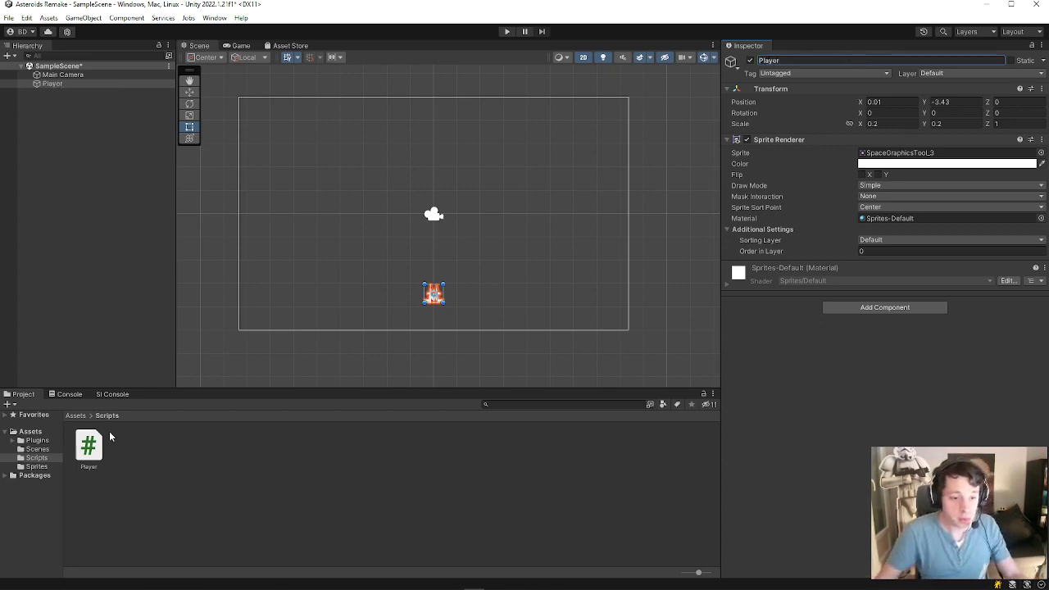
pyautogui.moveTo(88, 444); pyautogui.dragTo(810, 307)
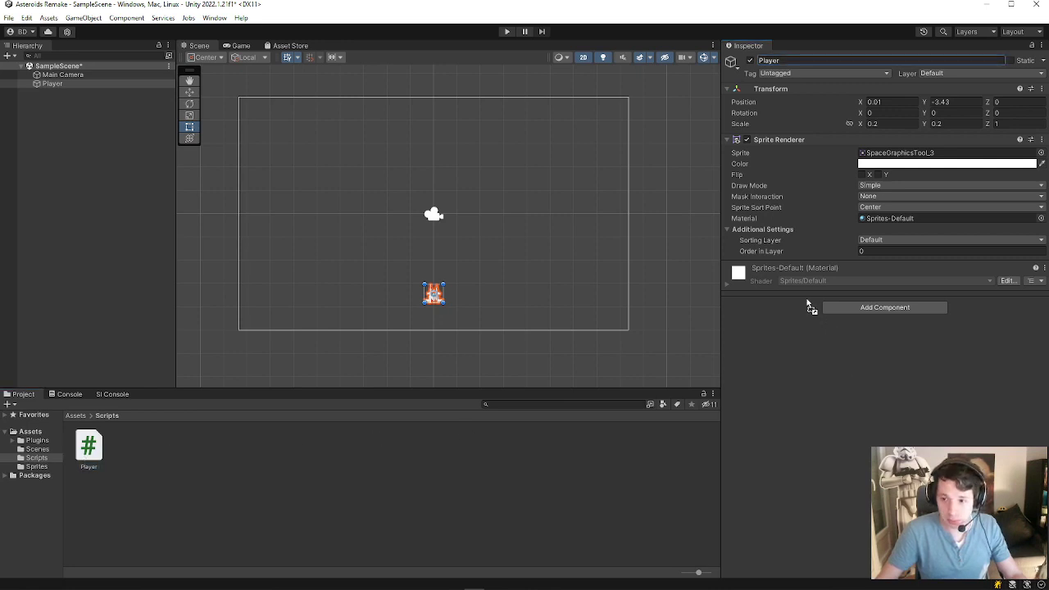
pyautogui.moveTo(810, 306); pyautogui.dragTo(799, 260)
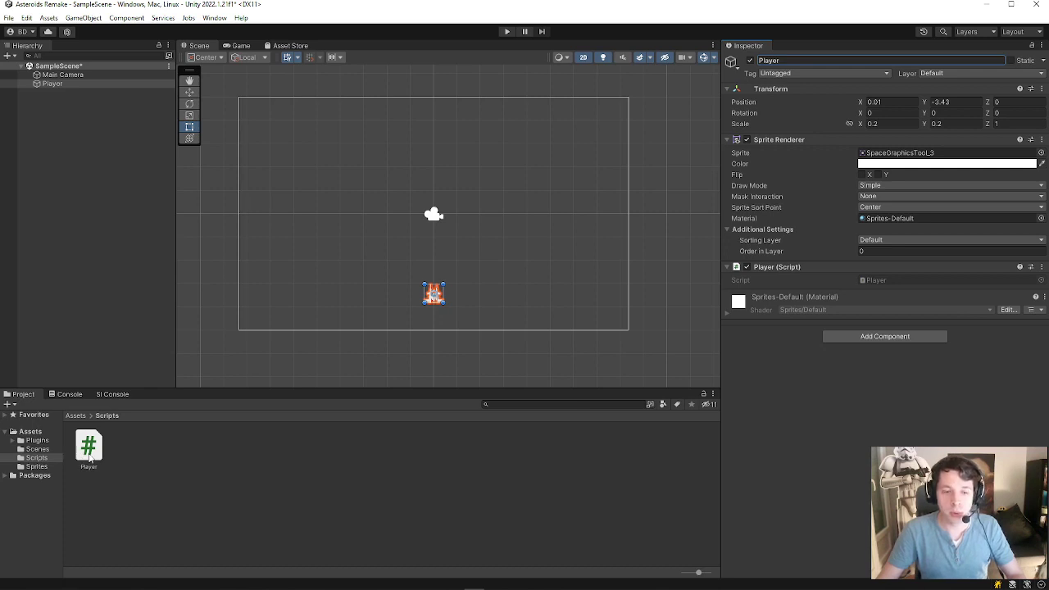
# Open Player.cs and place the cursor after MonoBehaviour on line 5.
pyautogui.doubleClick(88, 456)
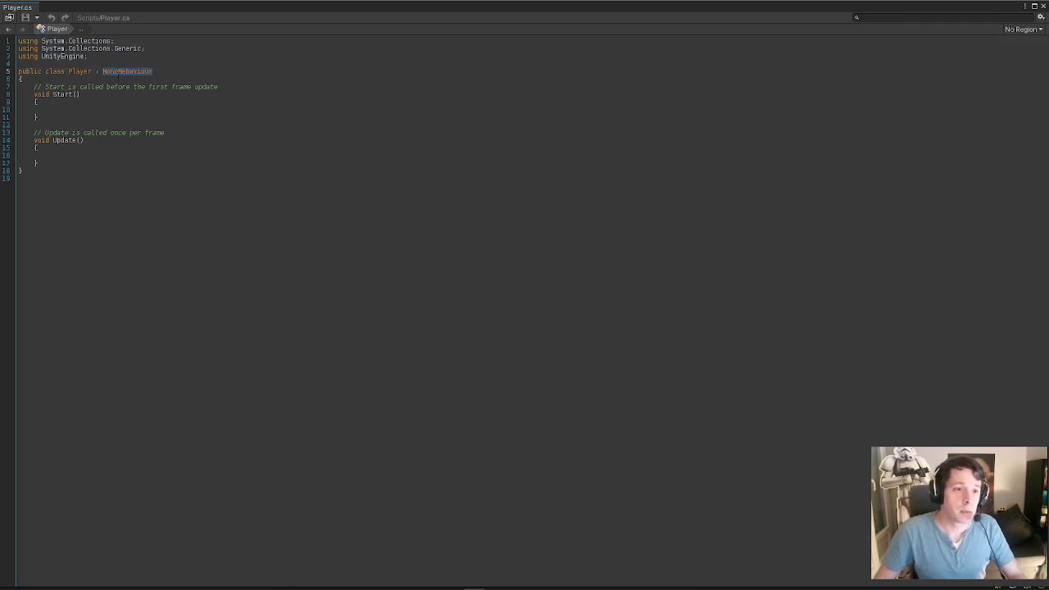
pyautogui.click(170, 71)
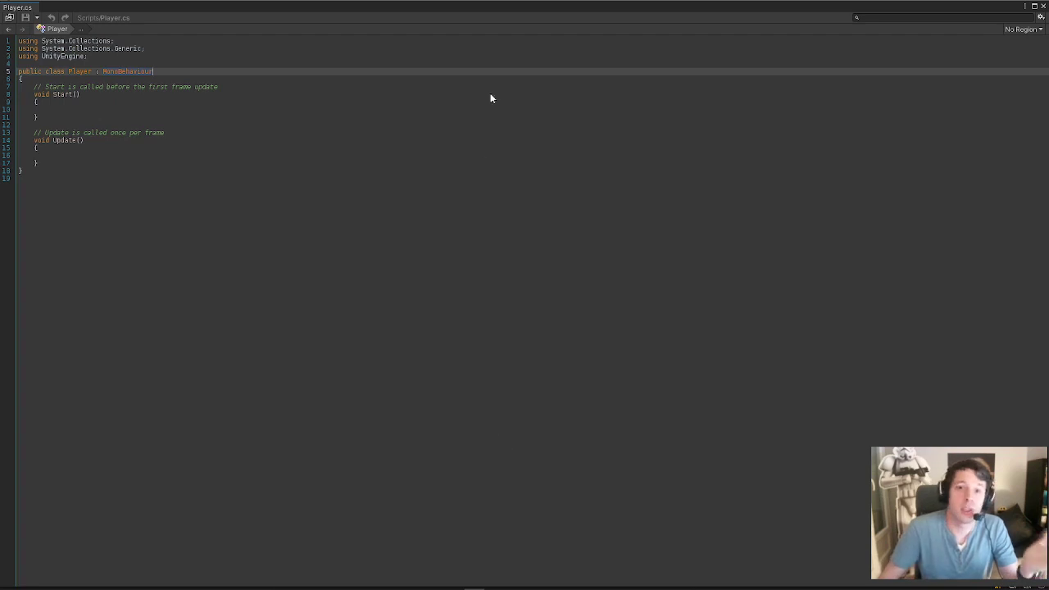
pyautogui.doubleClick(571, 9)
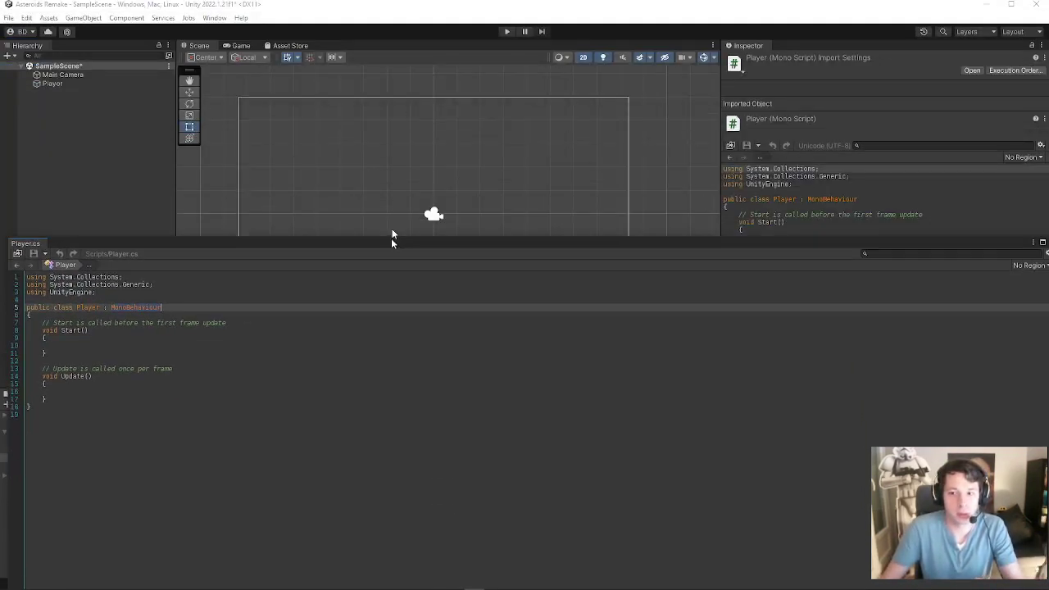
# Expand Player.cs to full screen, then close it and select the Player object.
pyautogui.moveTo(412, 395)
pyautogui.mouseDown()
pyautogui.moveTo(363, 3)
pyautogui.moveTo(399, 7)
pyautogui.mouseUp()
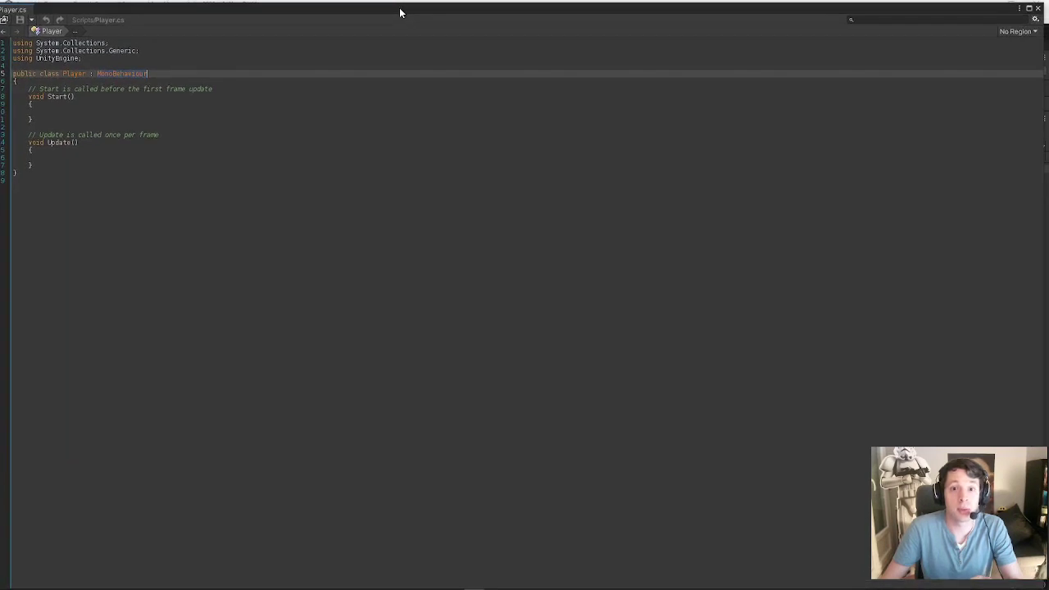
pyautogui.click(1028, 8)
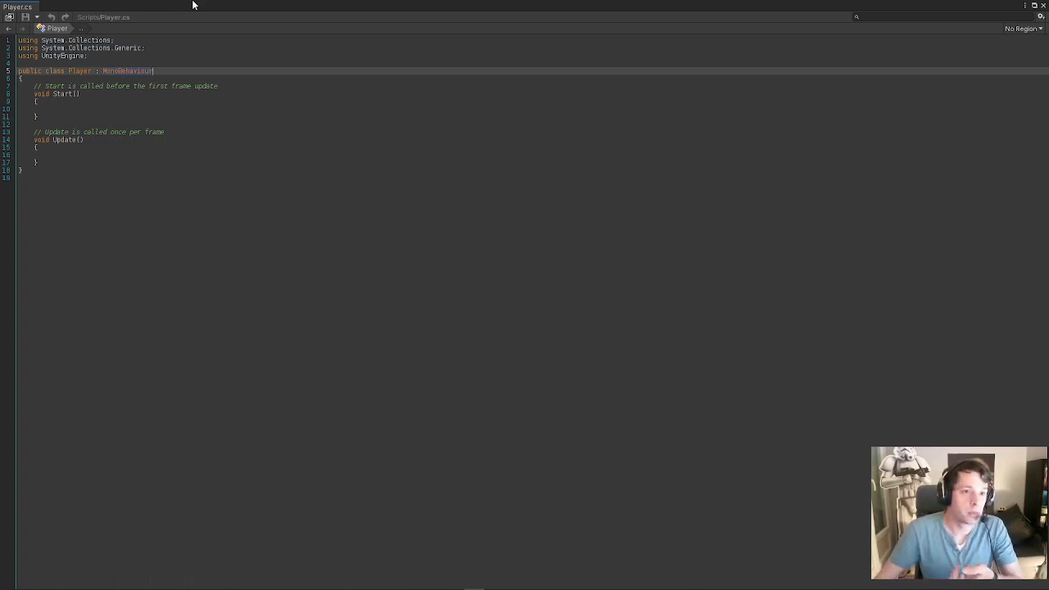
pyautogui.click(1042, 7)
pyautogui.click(79, 84)
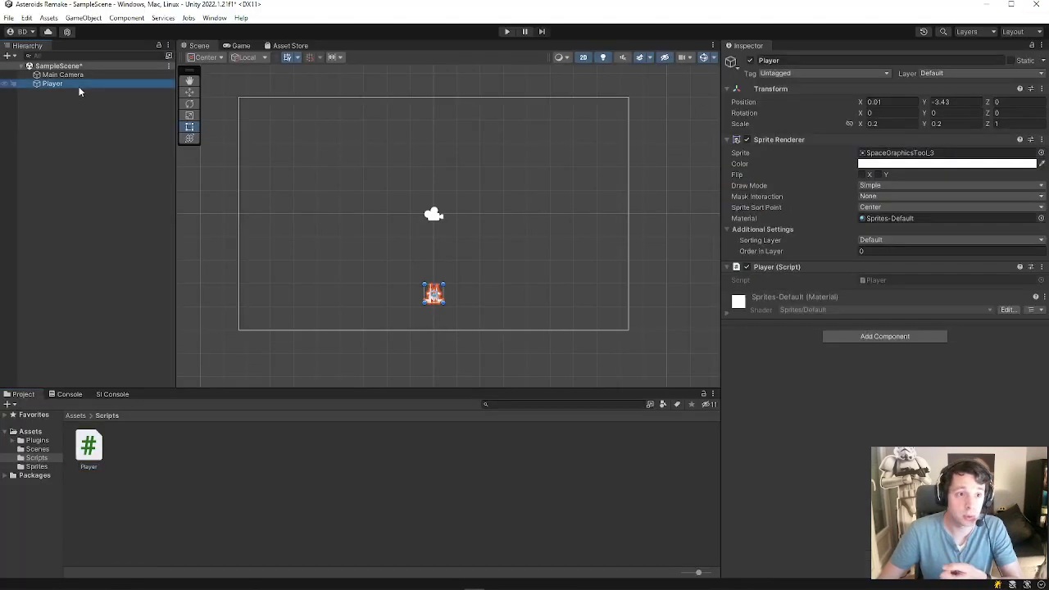
# Add a Rigidbody 2D component to Player by searching 'rigi'.
pyautogui.click(874, 335)
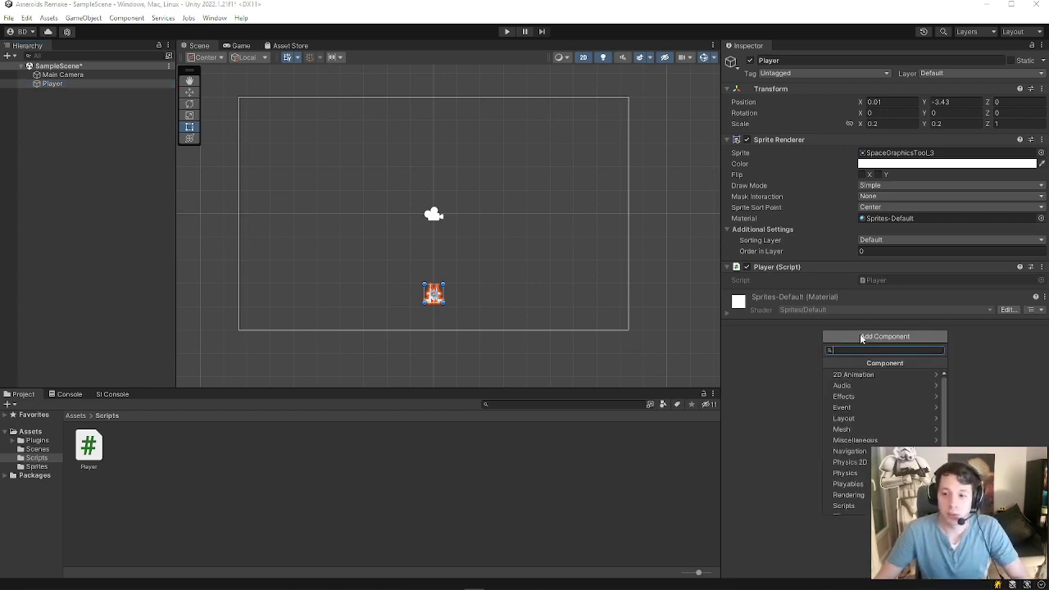
pyautogui.write('rigi')
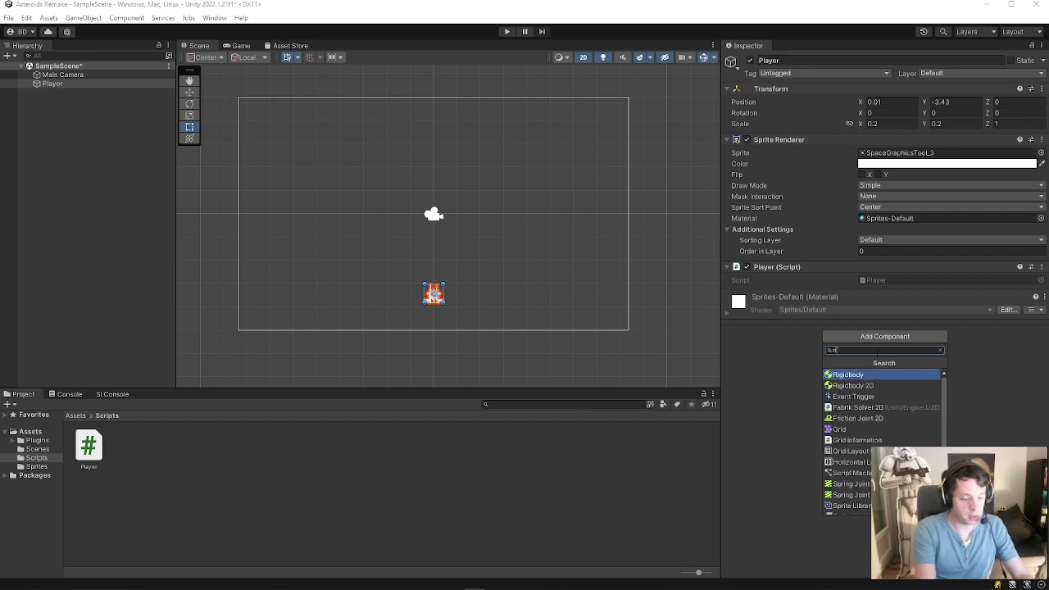
pyautogui.press('Down')
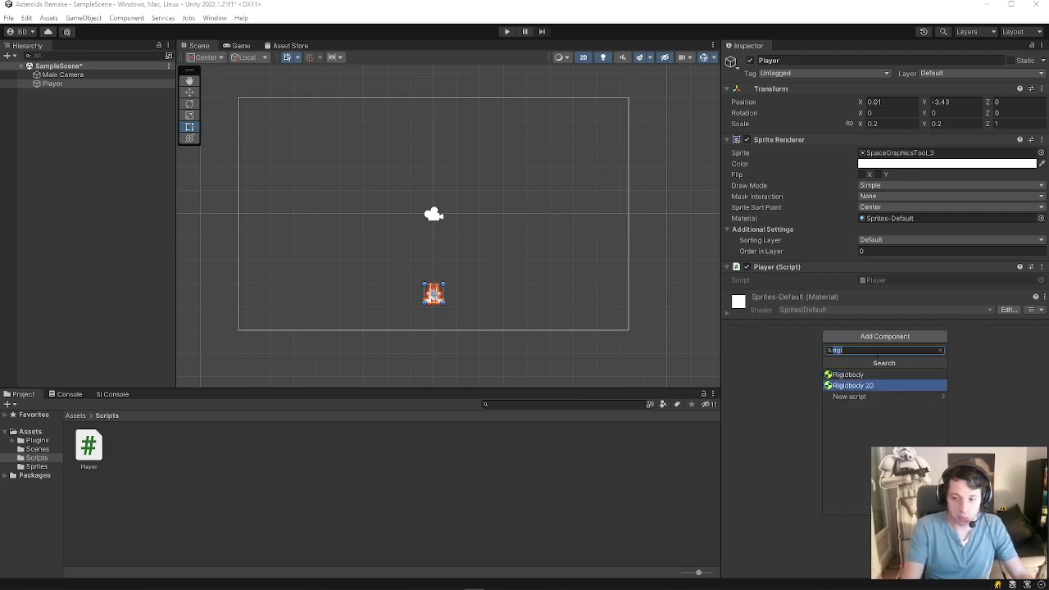
pyautogui.press('Return')
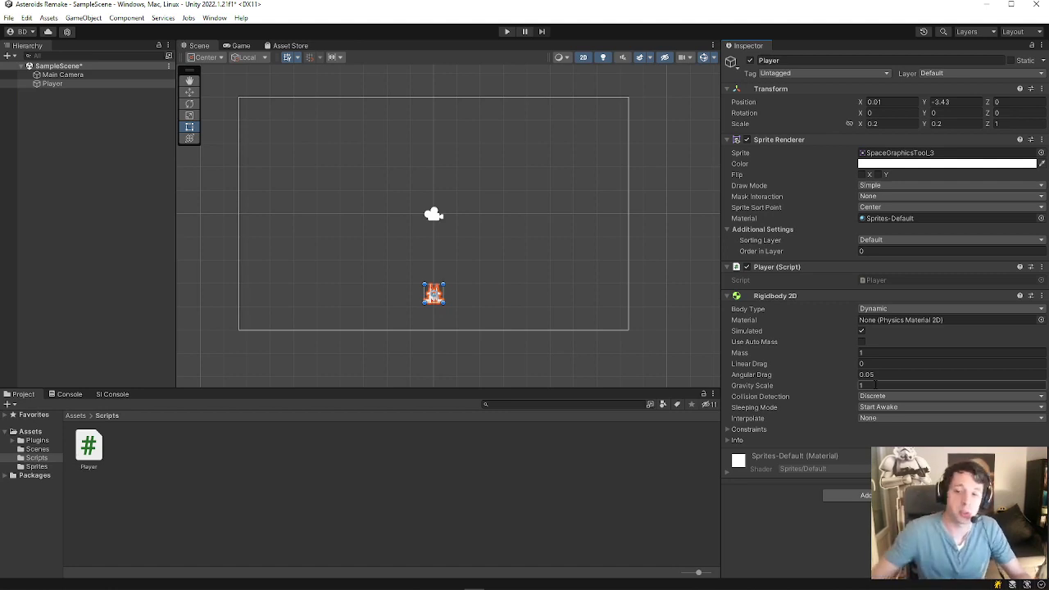
# Try Static as the Rigidbody 2D Body Type, then set it back to Dynamic.
pyautogui.click(884, 309)
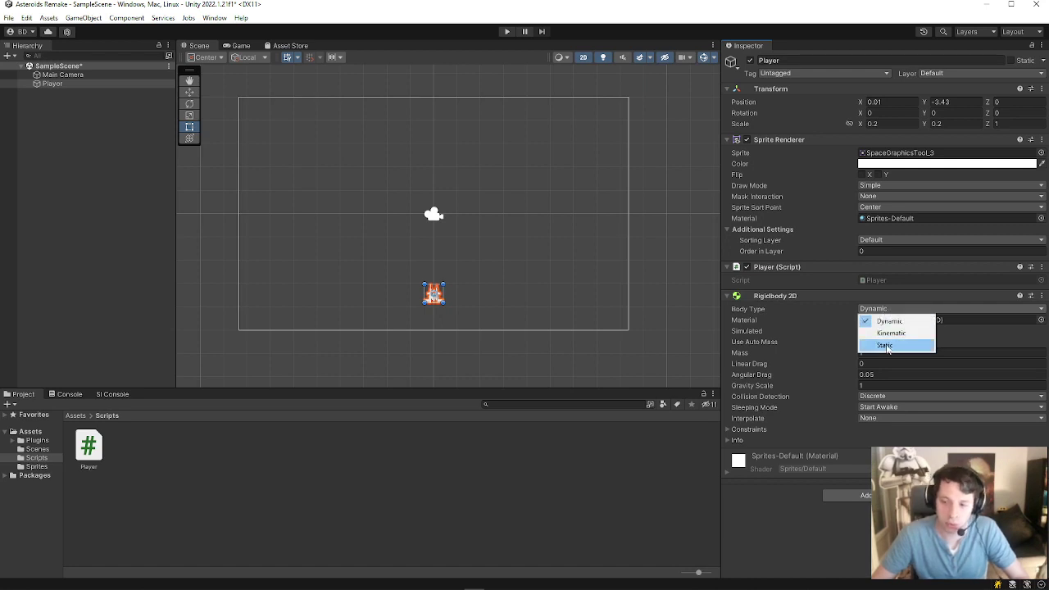
pyautogui.click(885, 346)
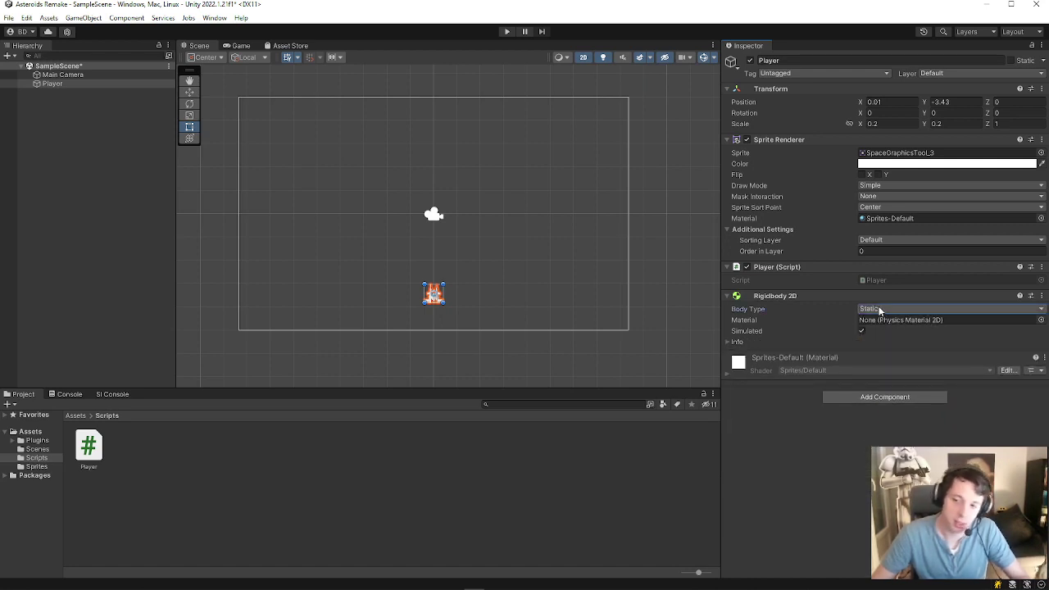
pyautogui.click(880, 310)
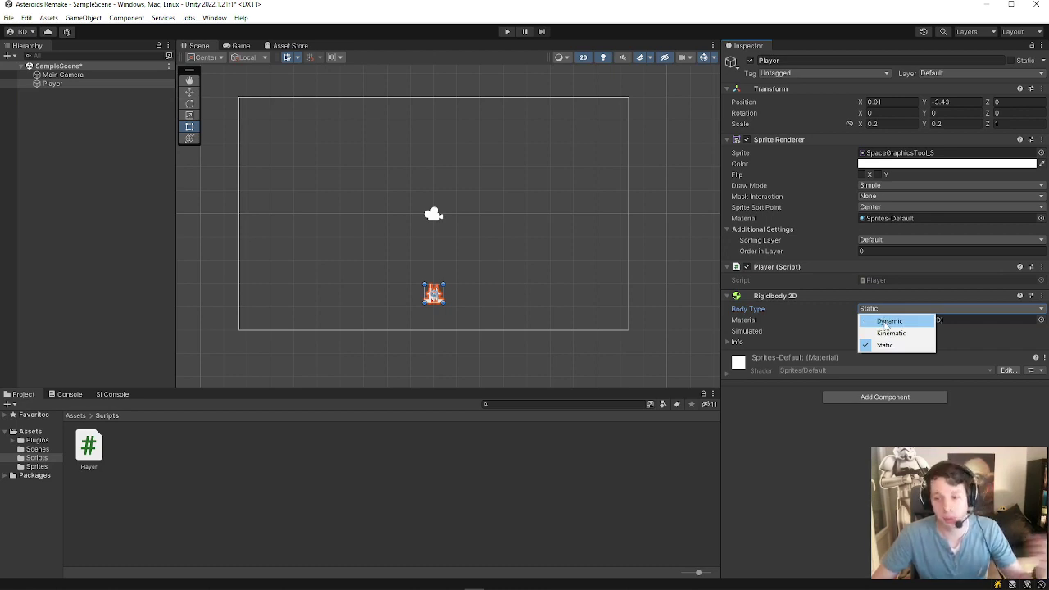
pyautogui.click(886, 322)
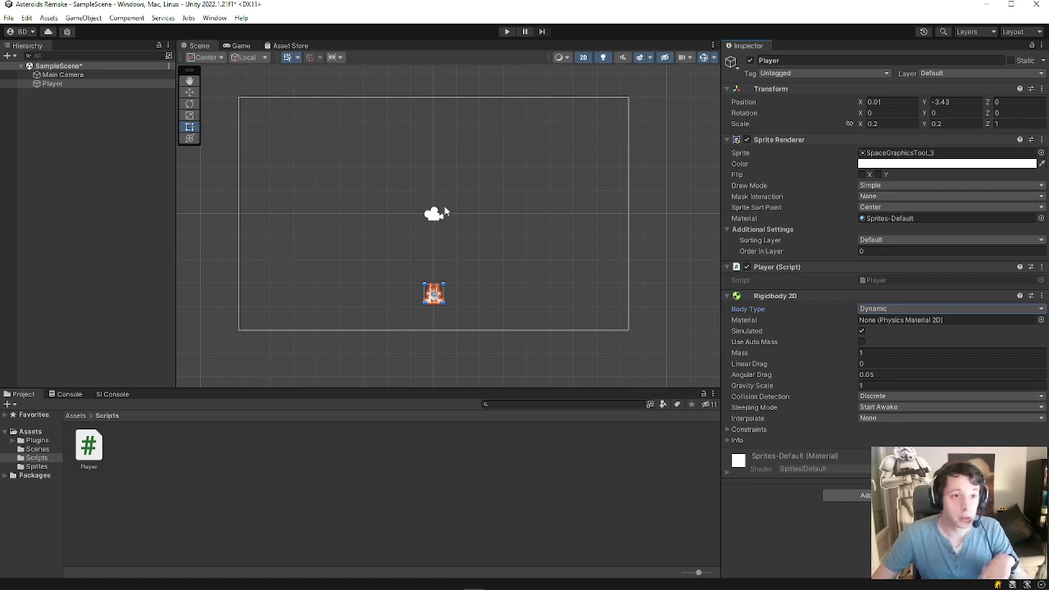
pyautogui.click(875, 385)
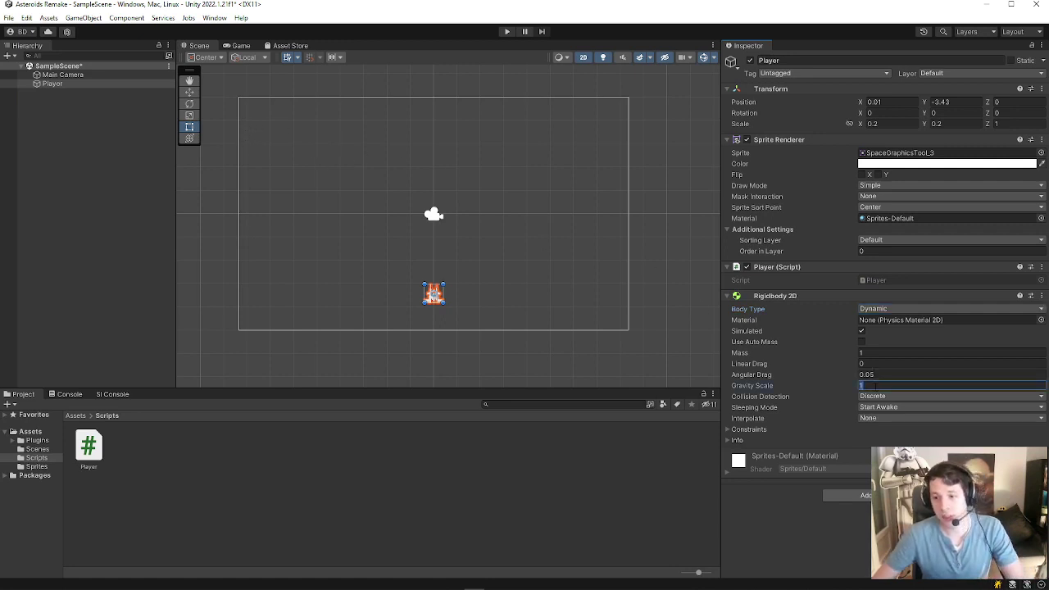
pyautogui.click(506, 31)
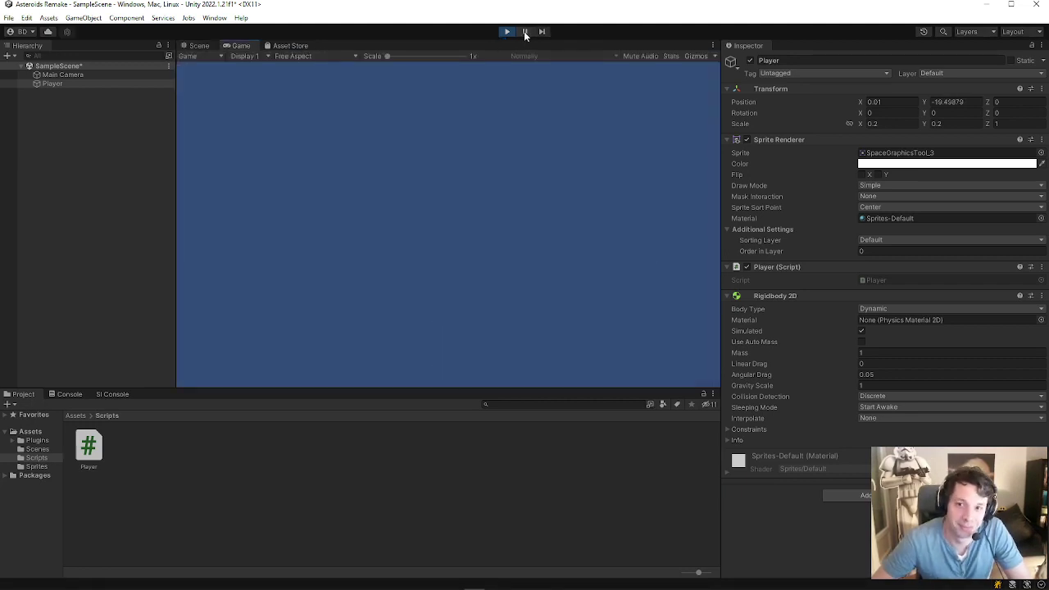
pyautogui.click(506, 32)
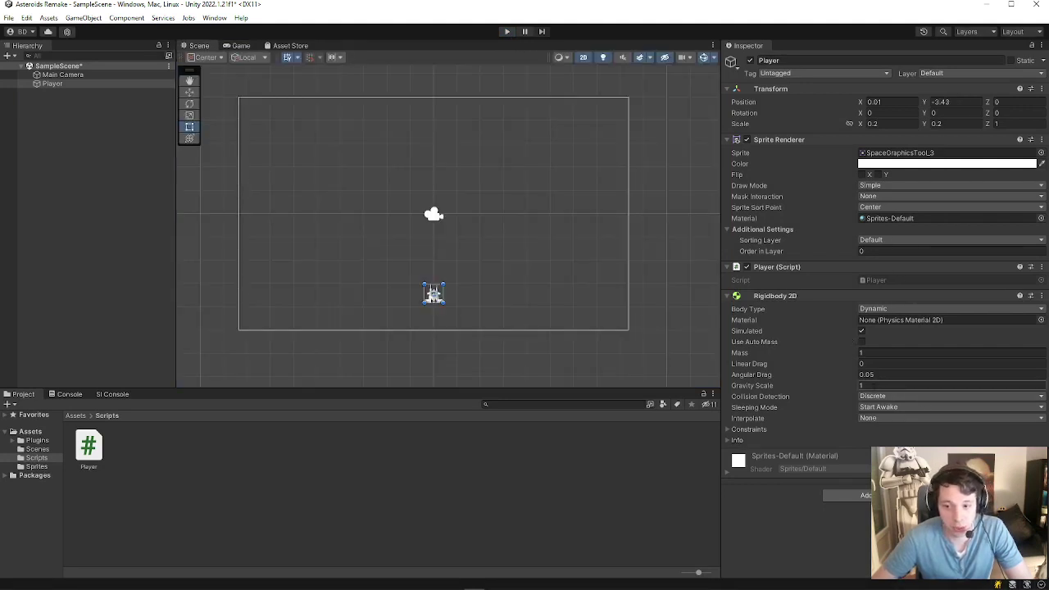
pyautogui.click(862, 385)
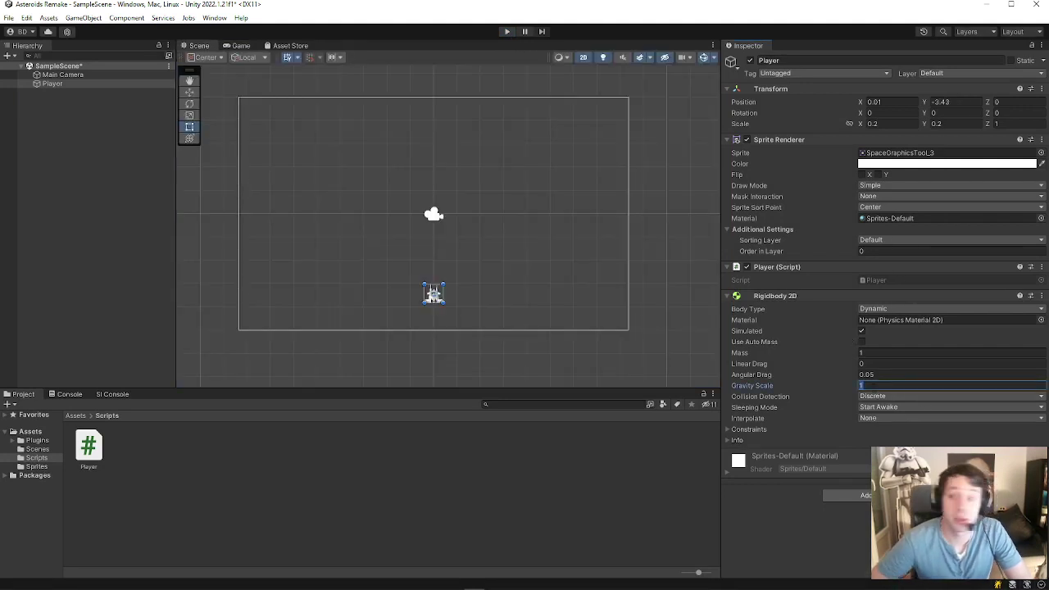
pyautogui.write('0')
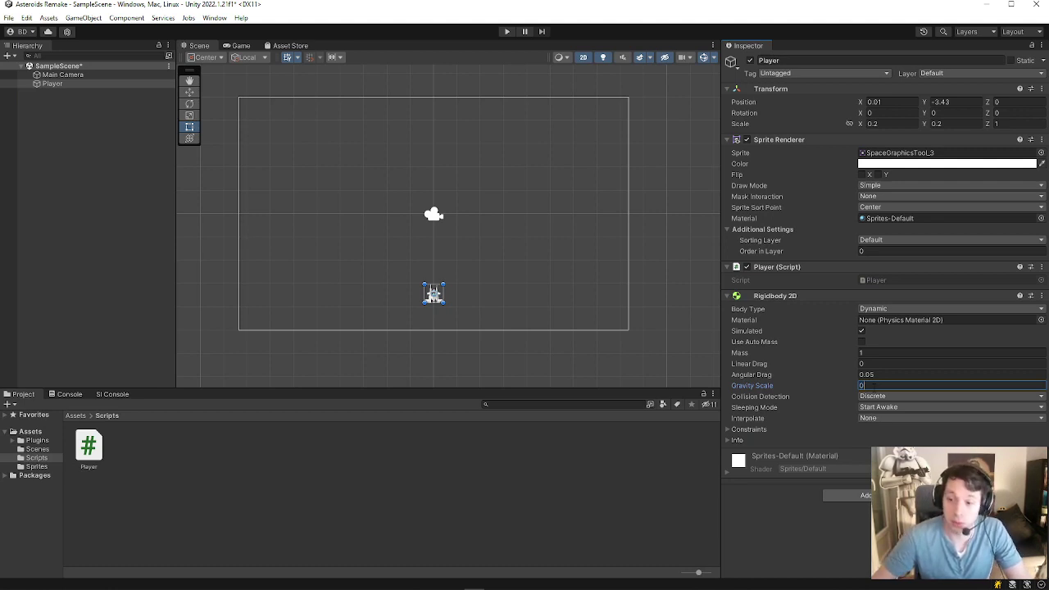
pyautogui.press('BackSpace')
pyautogui.write('1')
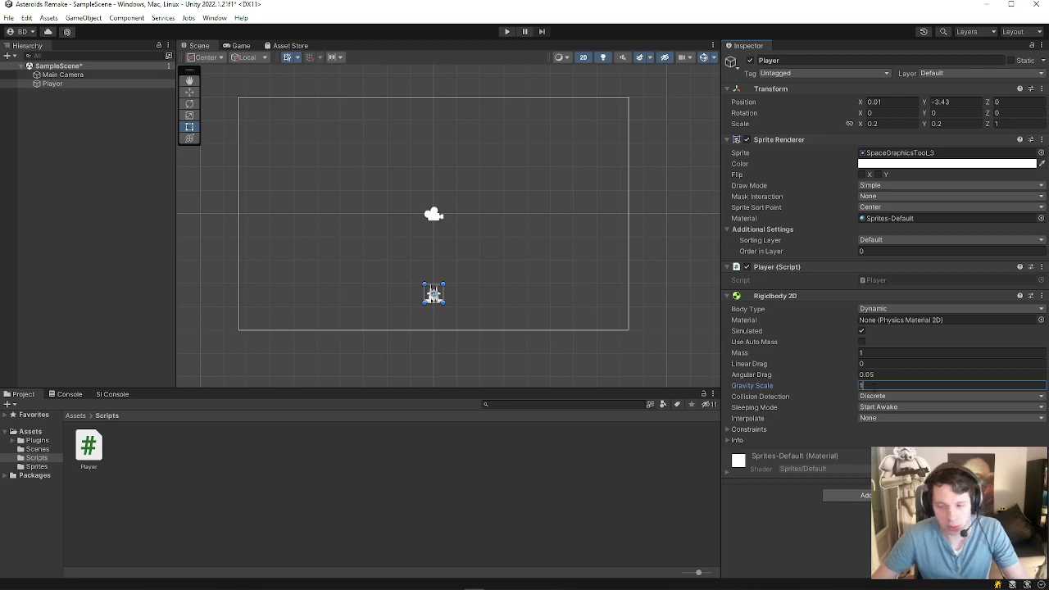
pyautogui.click(28, 17)
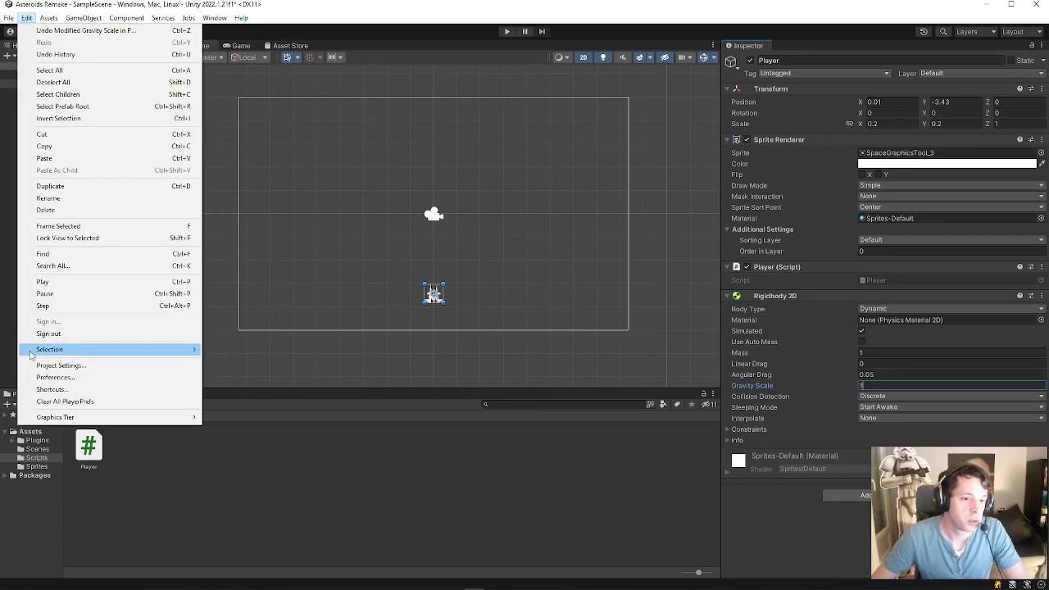
pyautogui.click(50, 365)
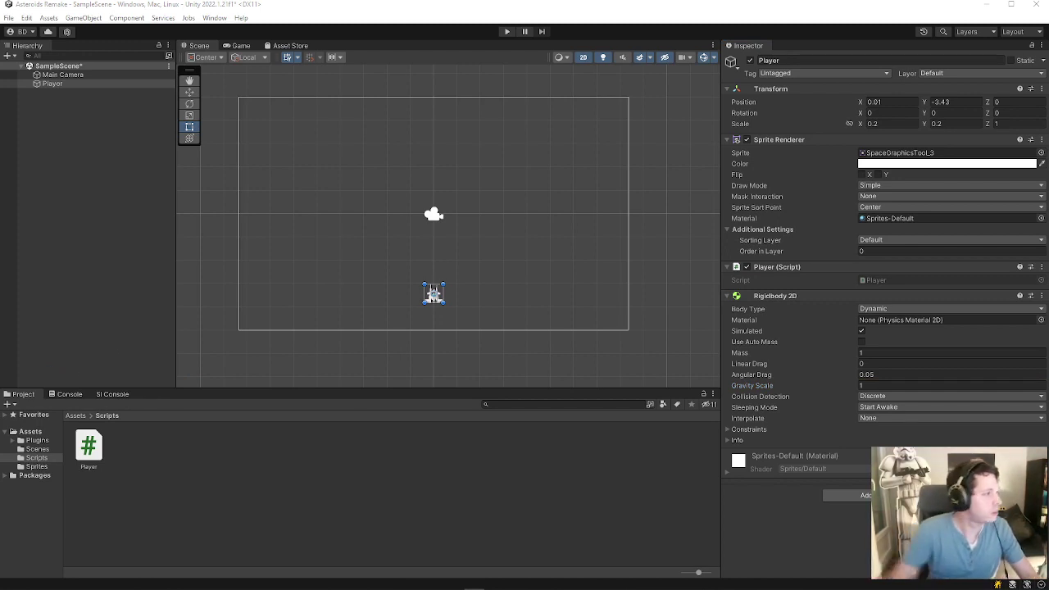
pyautogui.write('gravit')
# Reposition the Project Settings window and search for the gravity setting.
pyautogui.moveTo(379, 111); pyautogui.dragTo(526, 23)
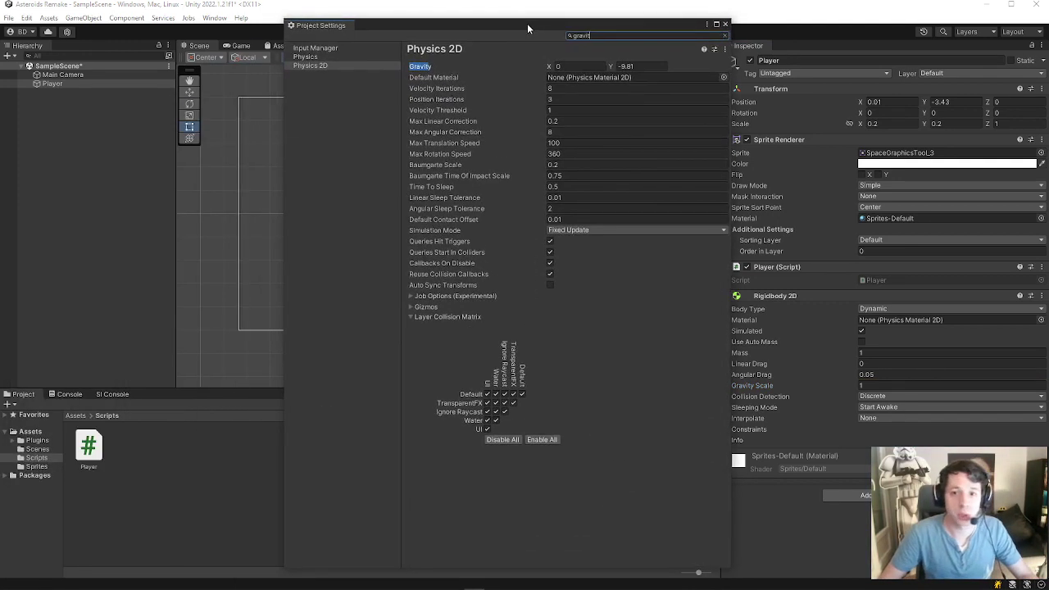
pyautogui.click(594, 35)
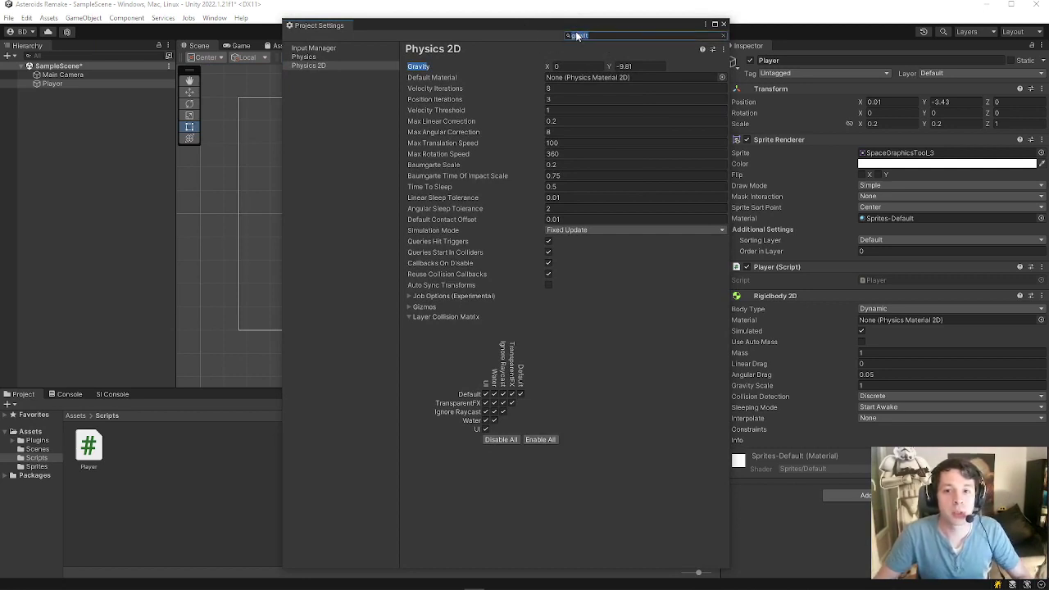
pyautogui.click(576, 36)
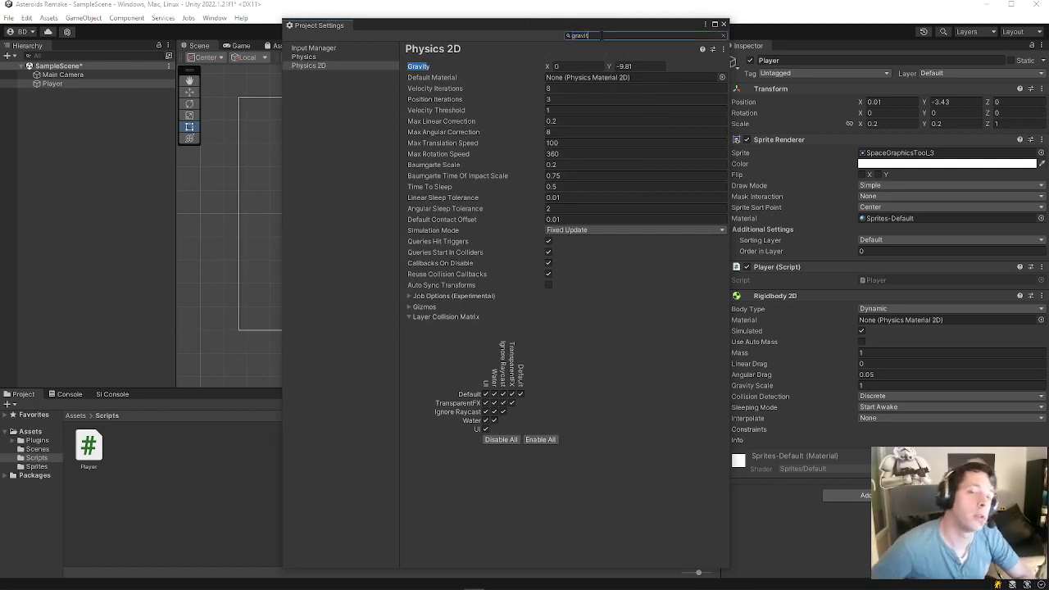
# Set Physics 2D Gravity Y to 0, close Project Settings, and select Gravity Scale.
pyautogui.click(638, 69)
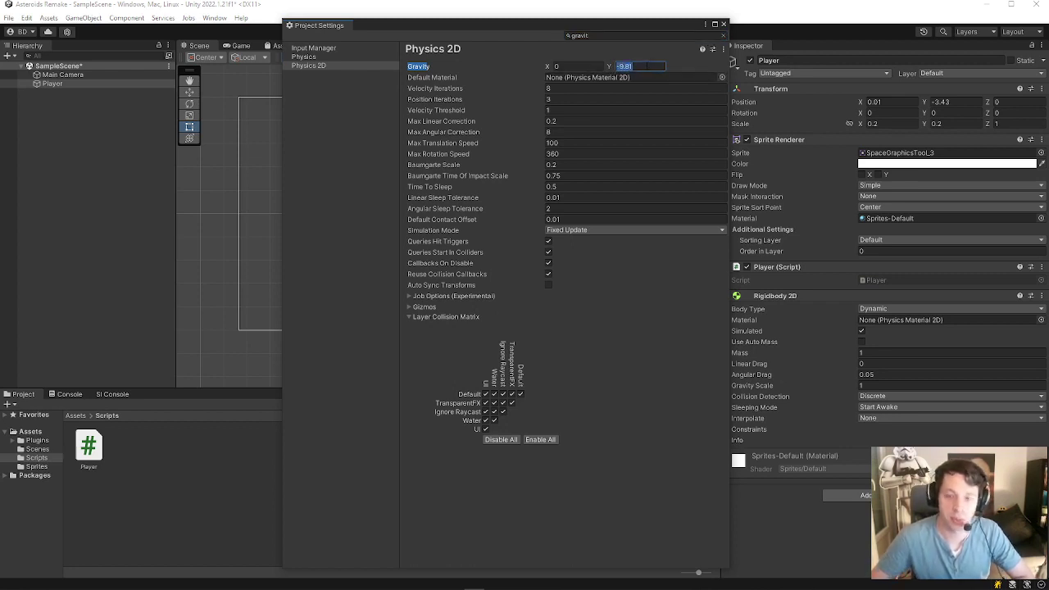
pyautogui.write('0')
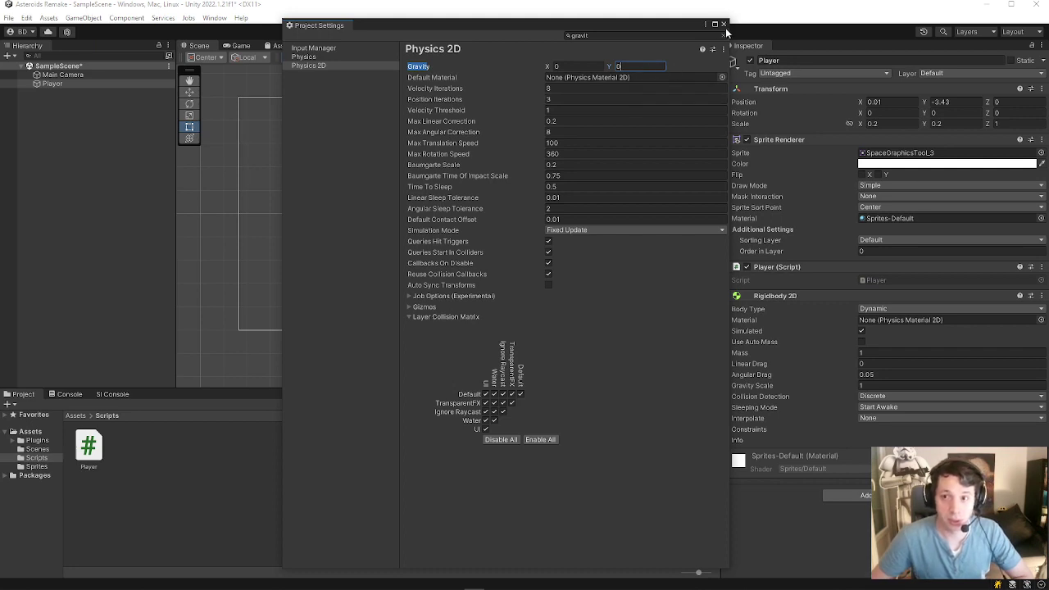
pyautogui.click(586, 66)
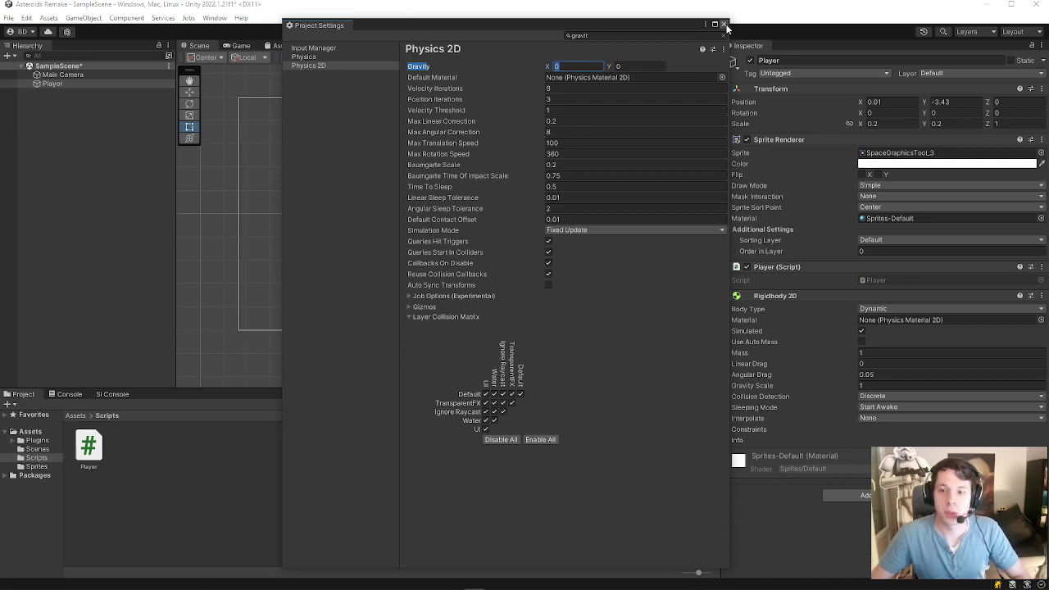
pyautogui.click(722, 25)
pyautogui.click(868, 385)
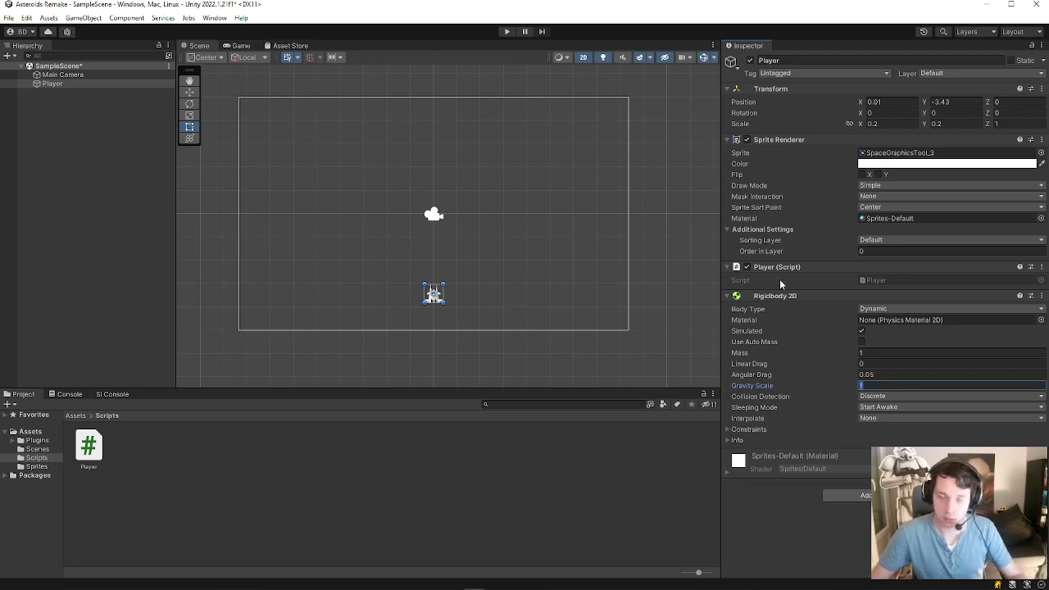
# Open Player.cs in MonoDevelop and place the cursor inside the empty Start method.
pyautogui.doubleClick(90, 450)
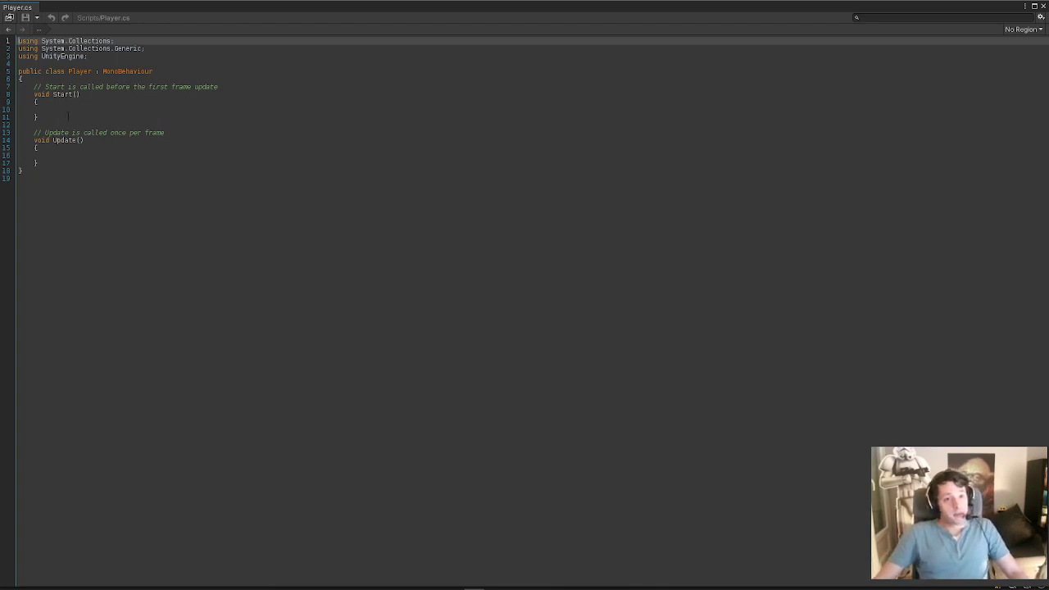
pyautogui.doubleClick(123, 72)
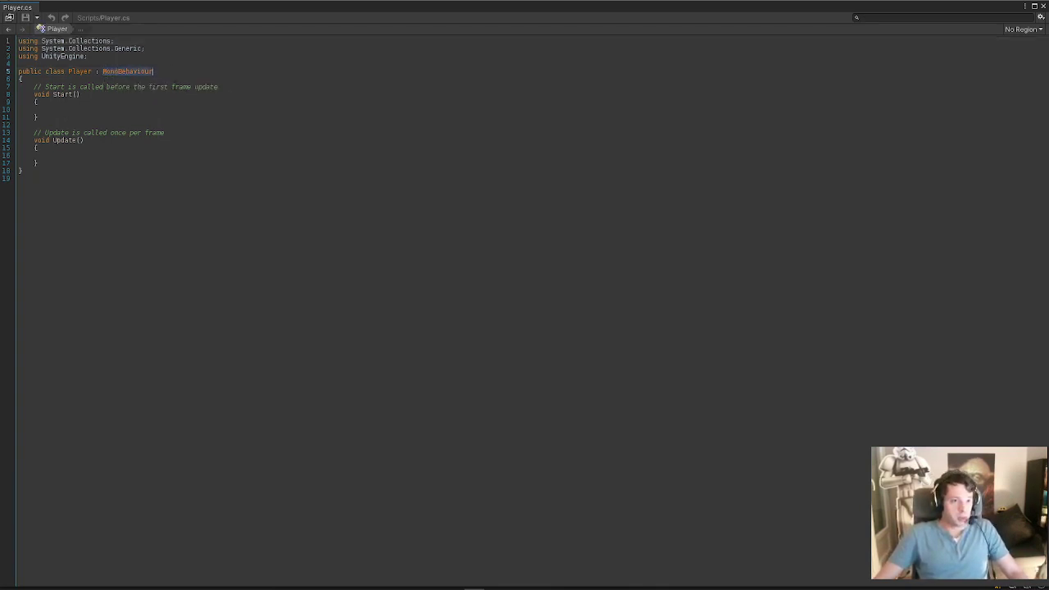
pyautogui.click(73, 108)
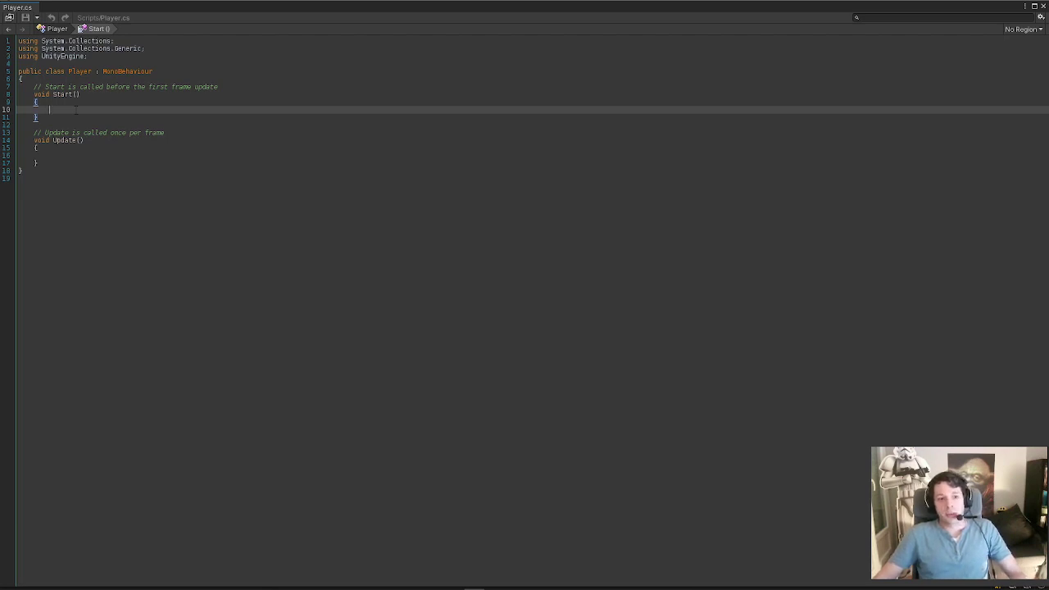
# Review the Start and Update methods, then insert blank lines after Update's closing brace.
pyautogui.click(80, 94)
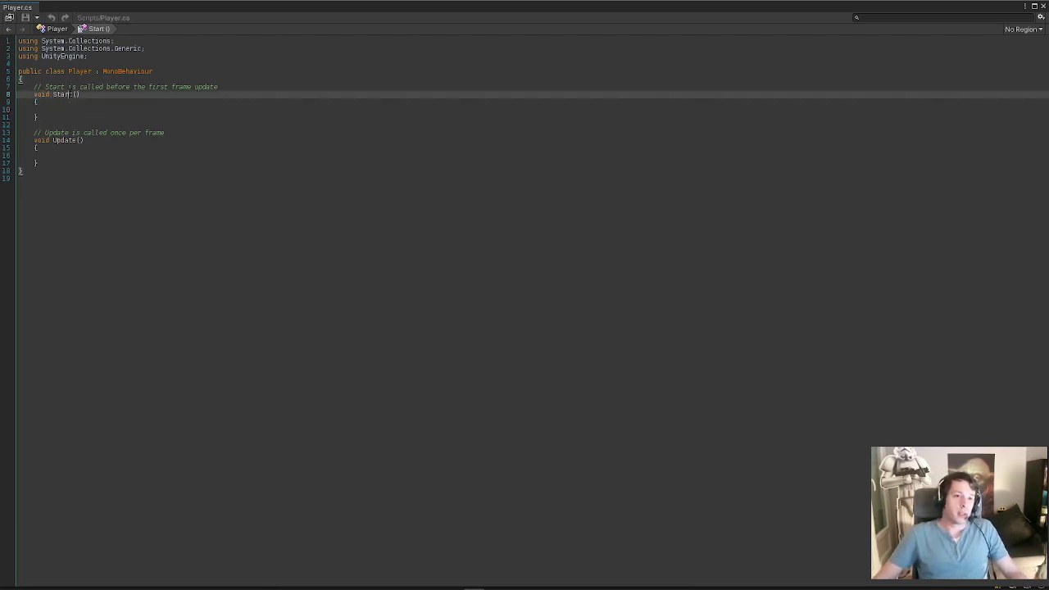
pyautogui.moveTo(39, 117); pyautogui.dragTo(35, 87)
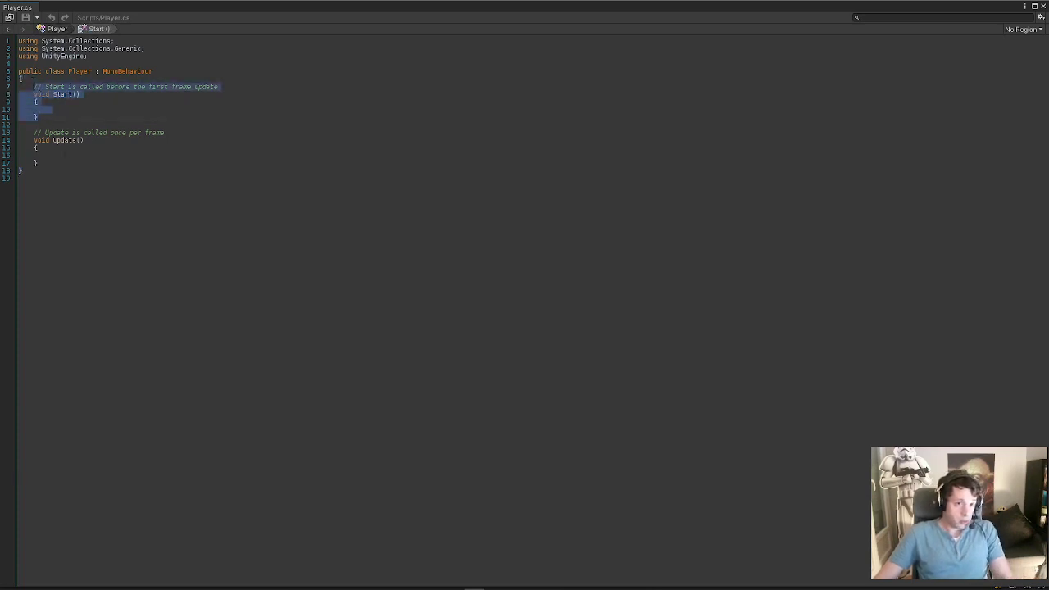
pyautogui.moveTo(59, 123); pyautogui.dragTo(20, 79)
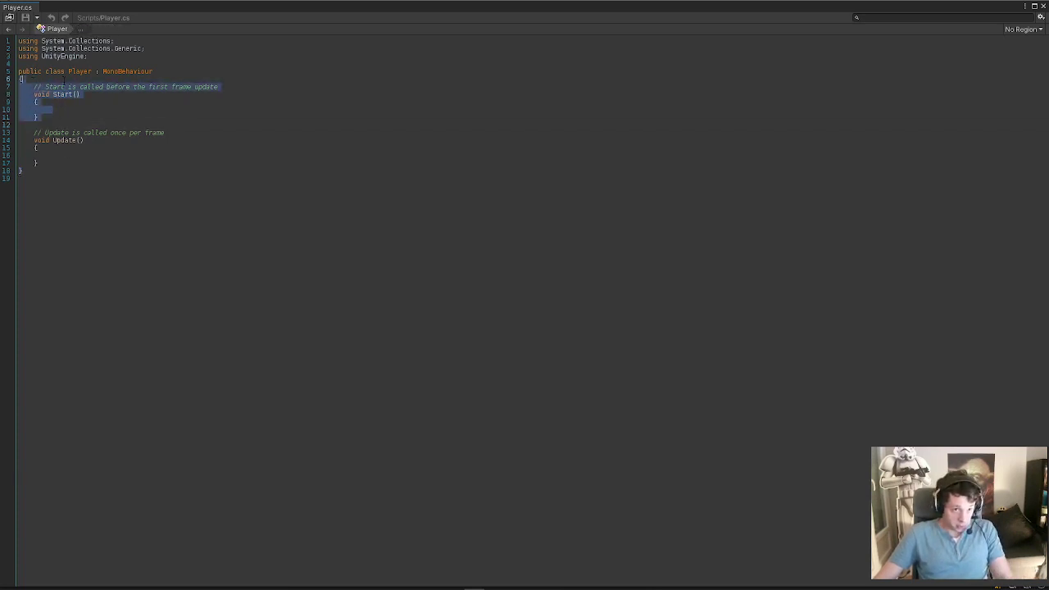
pyautogui.click(87, 156)
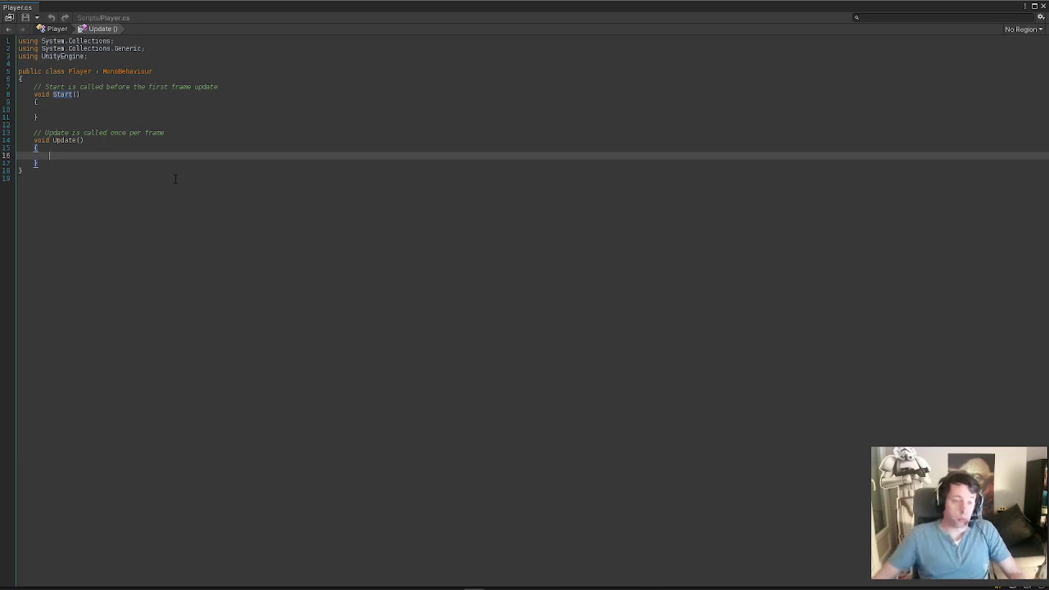
pyautogui.click(117, 162)
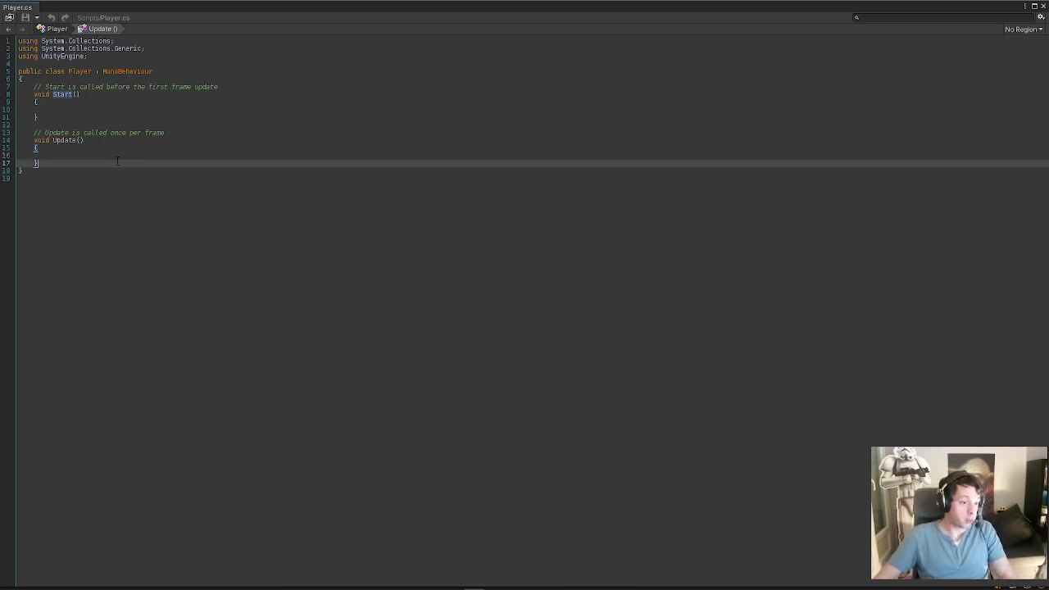
pyautogui.press('Return')
pyautogui.press('Return')
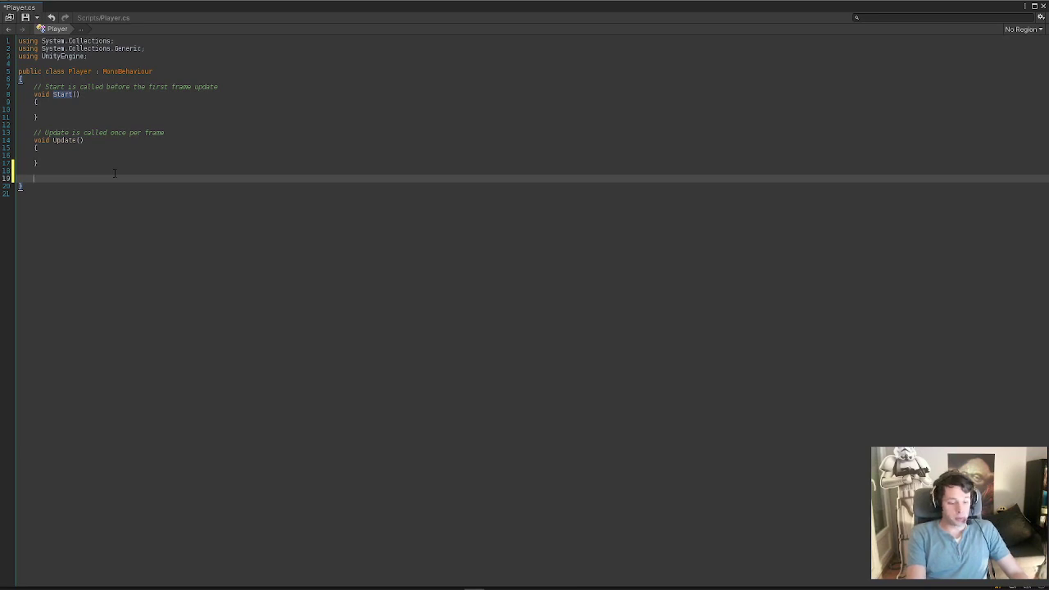
# Write an empty 'private void Rotate(float value)' method, correcting the parameter name and capitalisation.
pyautogui.write('p')
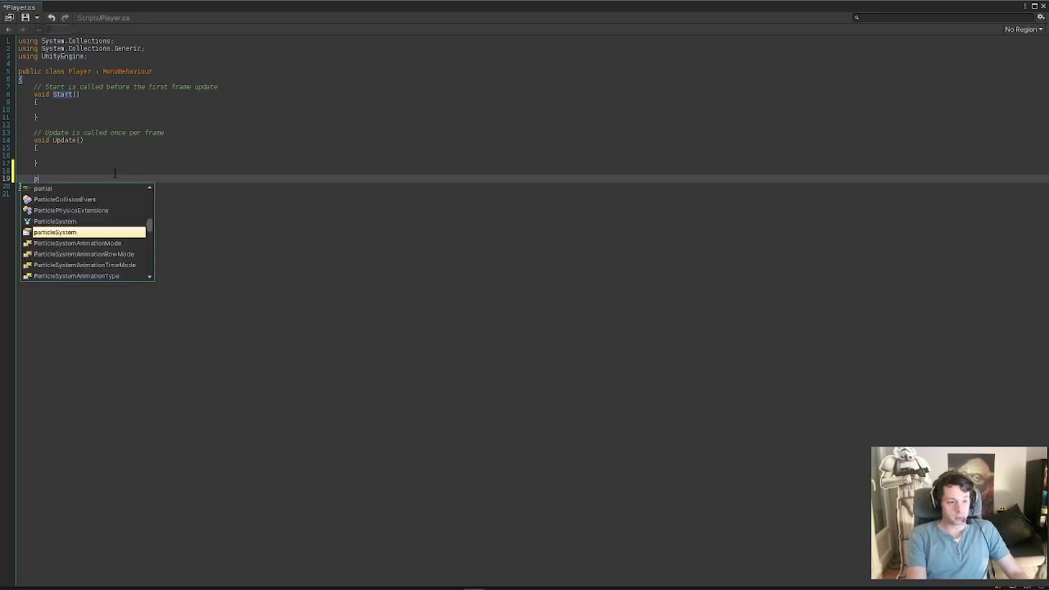
pyautogui.write('rivate ')
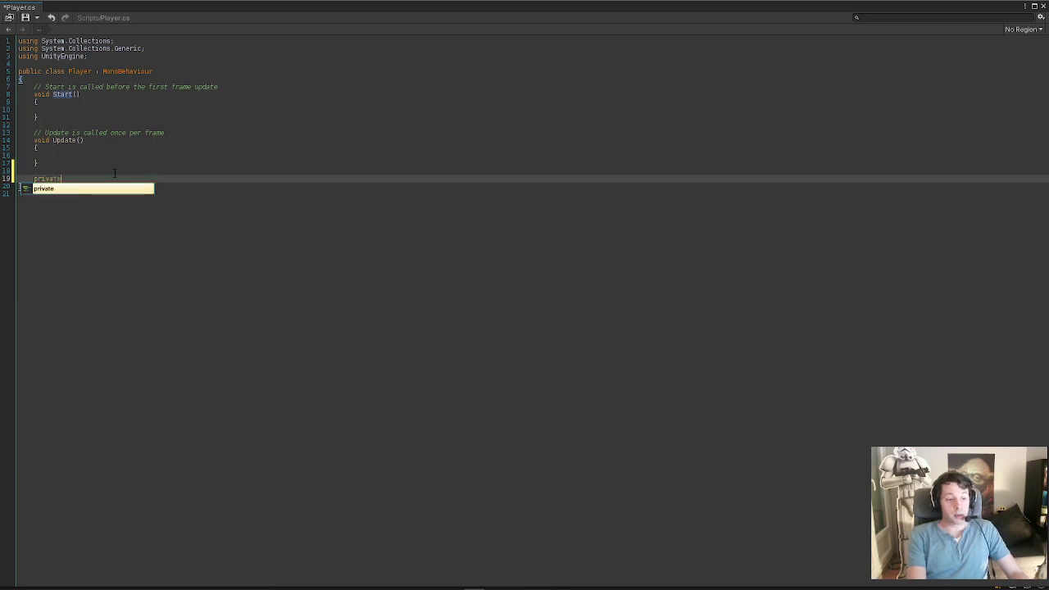
pyautogui.write('void ')
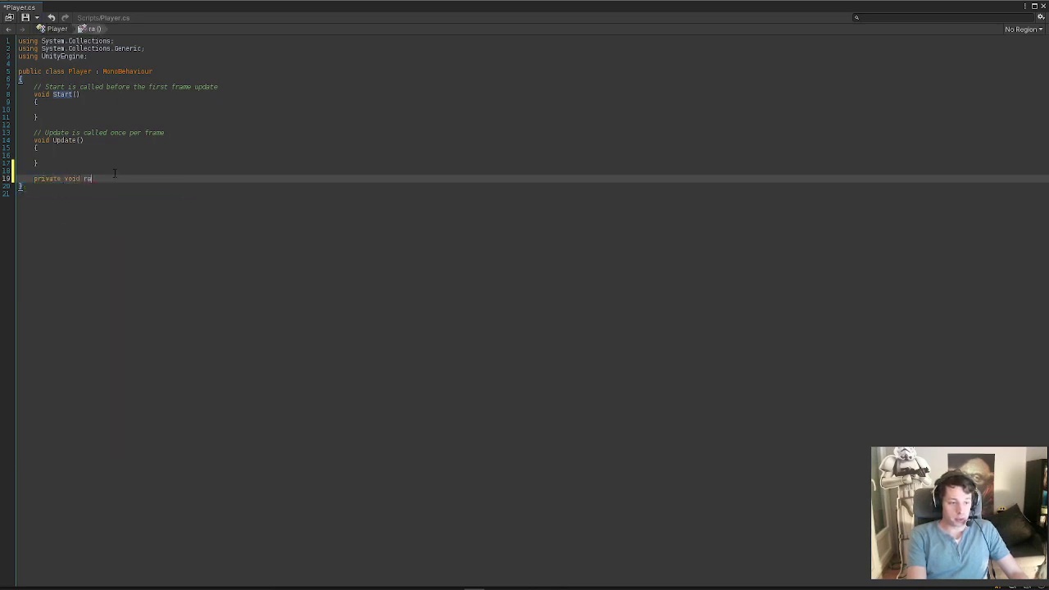
pyautogui.write('rot')
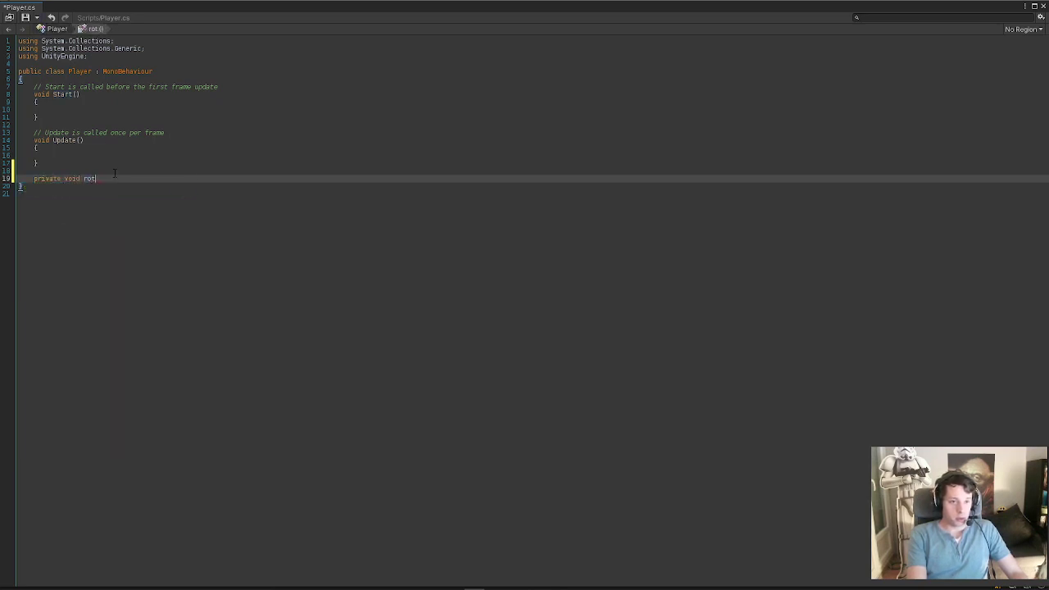
pyautogui.write('ate()')
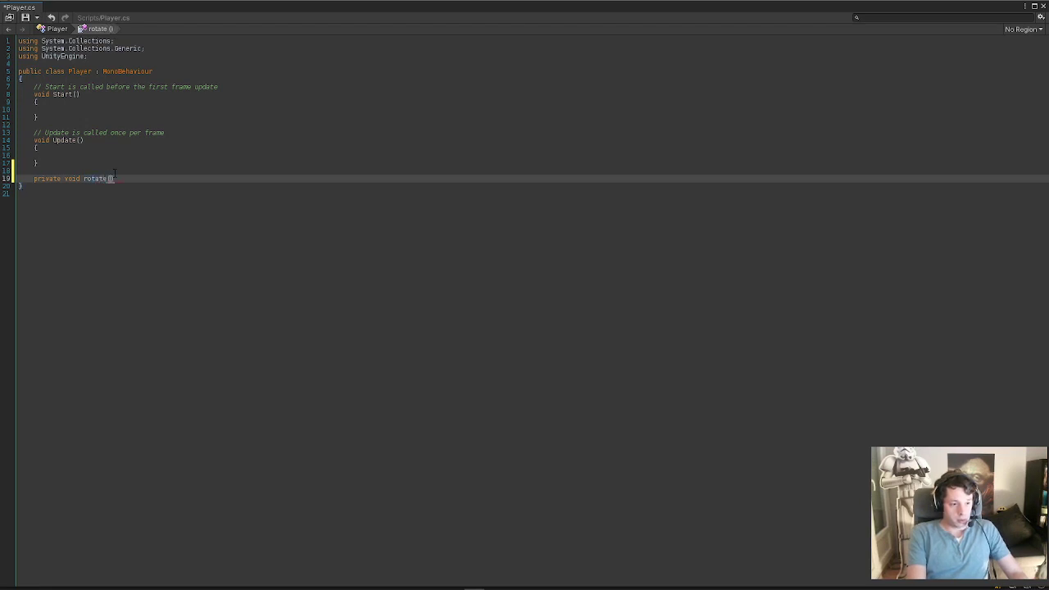
pyautogui.write('float')
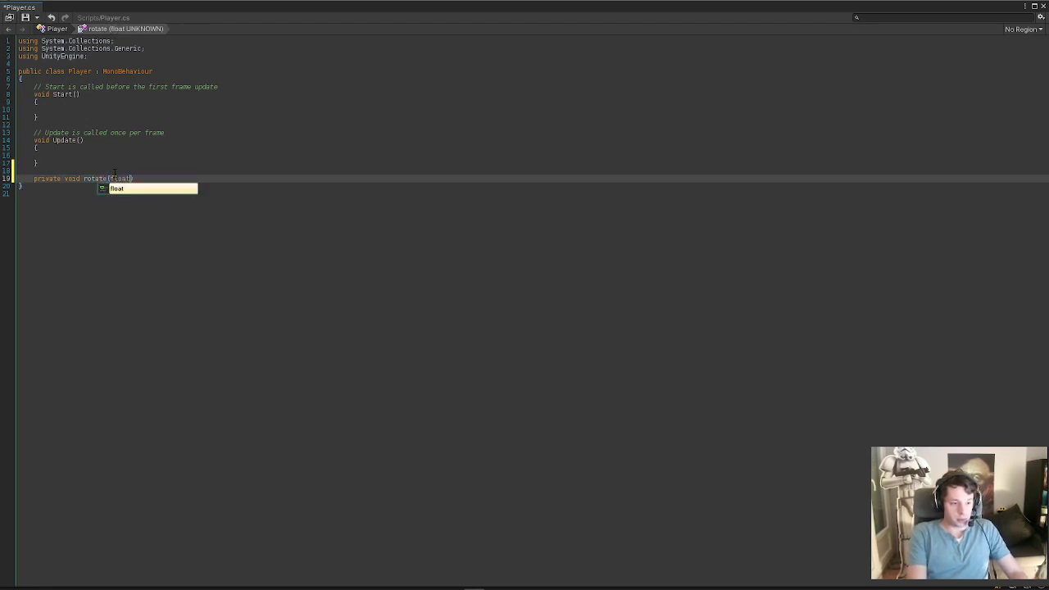
pyautogui.write(' valu')
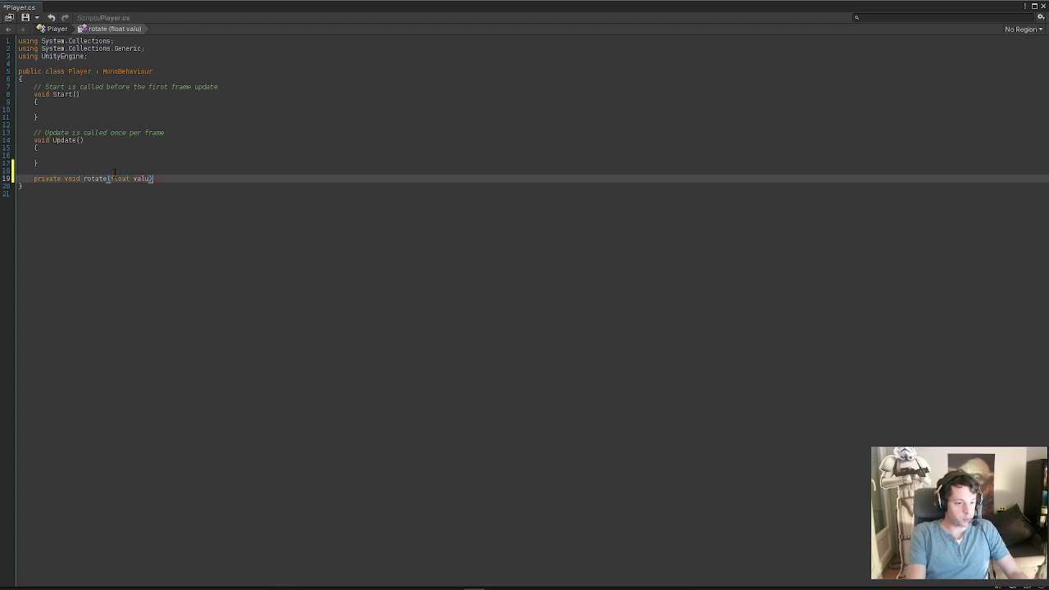
pyautogui.write('{')
pyautogui.press('Return')
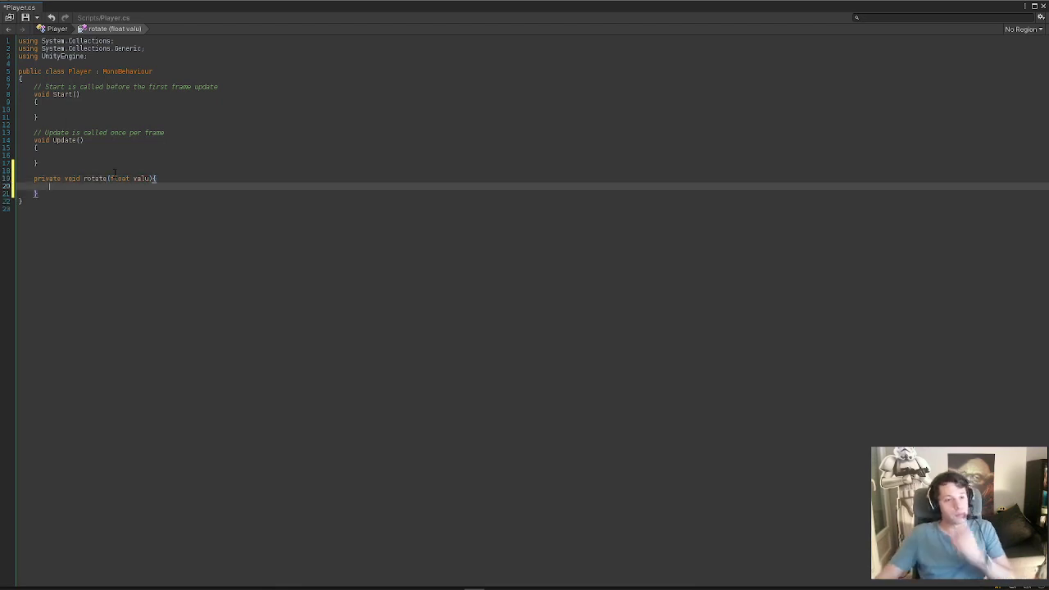
pyautogui.click(150, 177)
pyautogui.write('e')
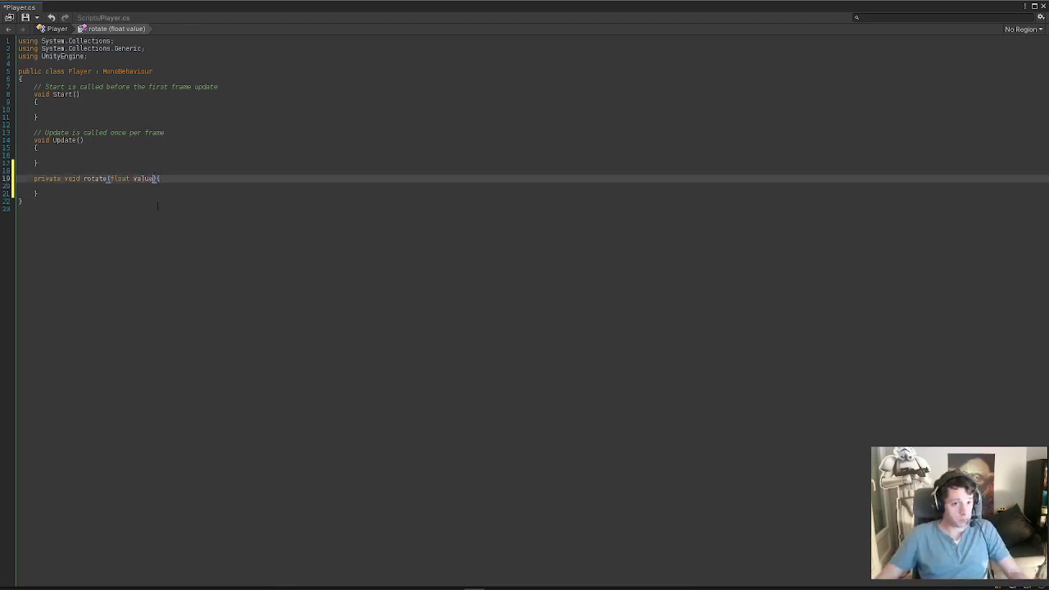
pyautogui.click(85, 178)
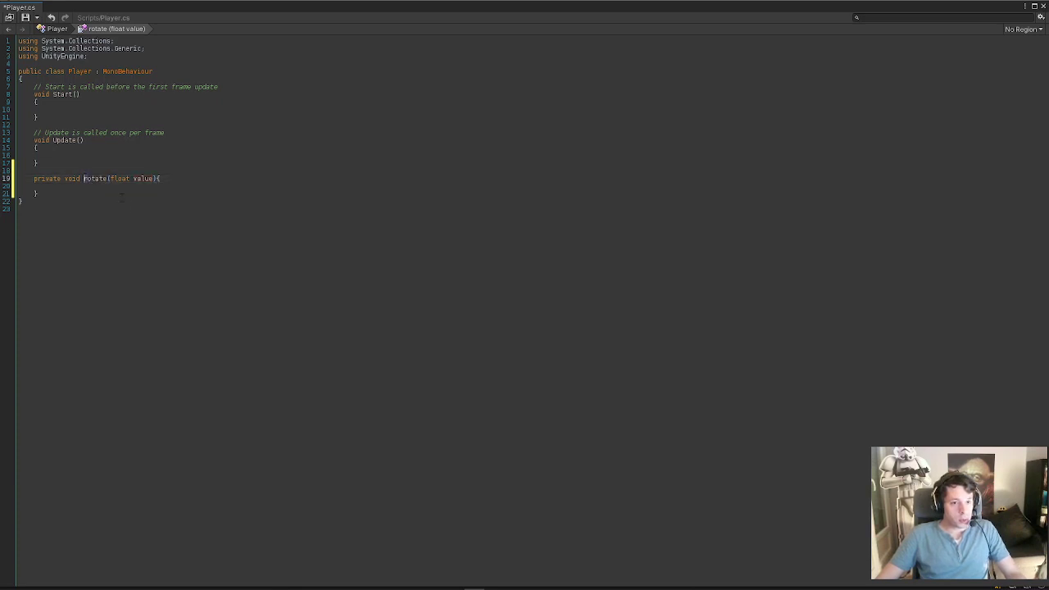
pyautogui.press('Delete')
pyautogui.write('R')
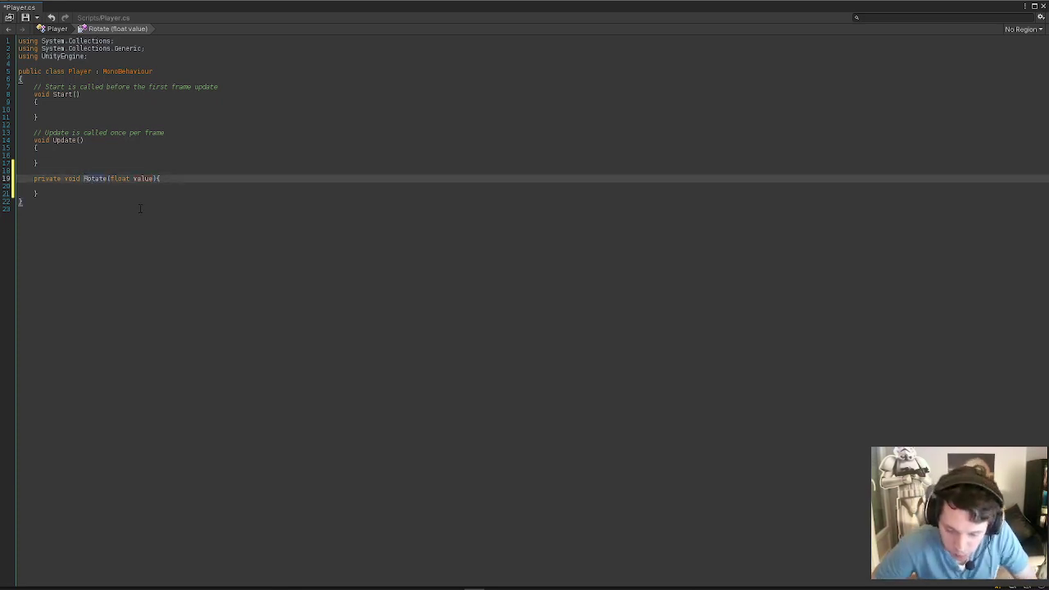
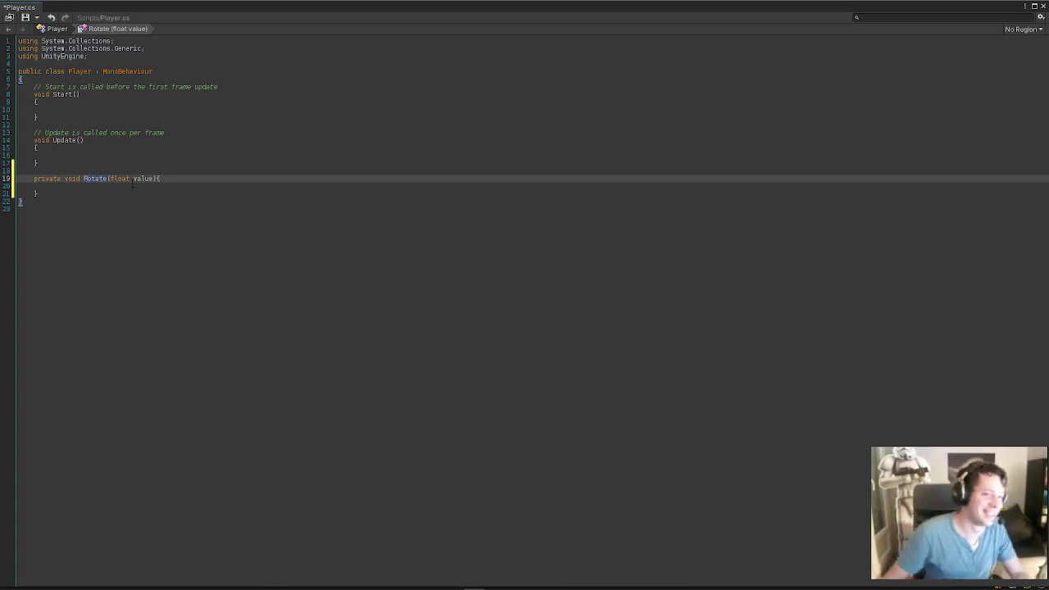
# Paste a copy of the Rotate(float value) method directly below the original.
pyautogui.press('Down')
pyautogui.press('Down')
pyautogui.press('Return')
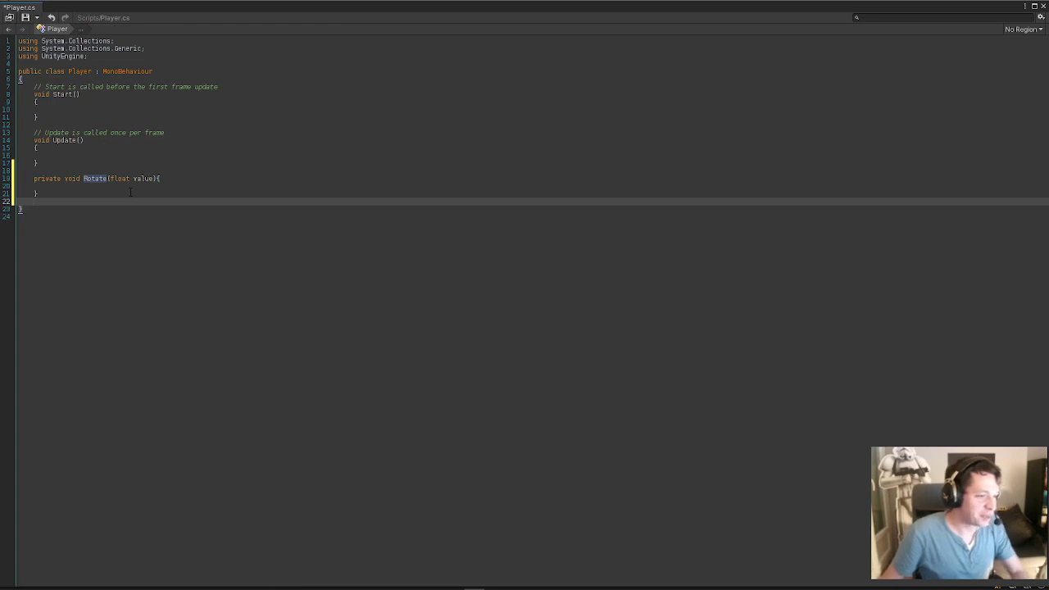
pyautogui.moveTo(38, 193); pyautogui.dragTo(34, 170)
pyautogui.hotkey('ctrl', 'c')
pyautogui.click(38, 194)
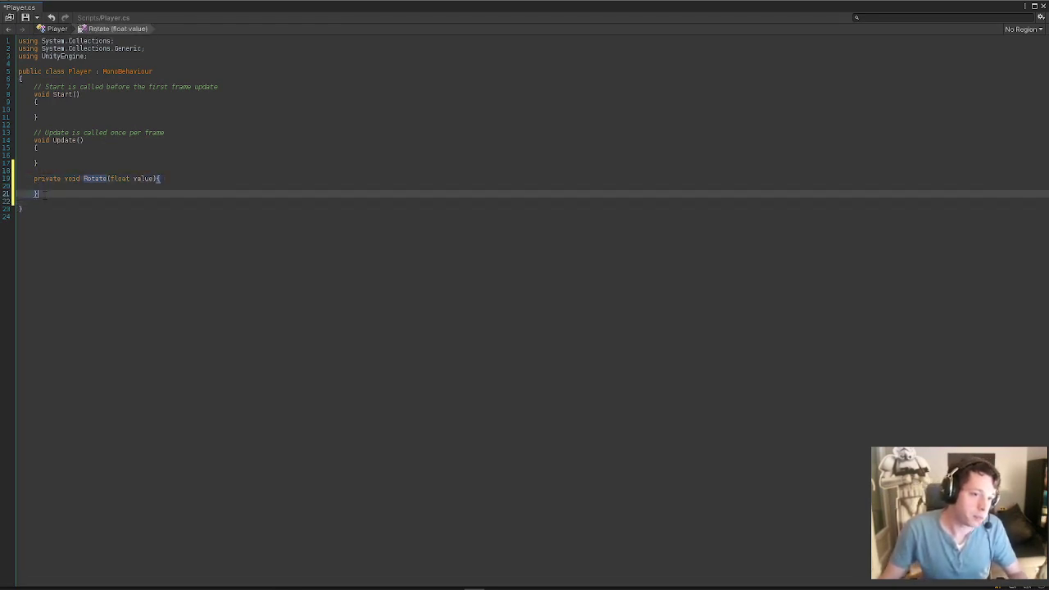
pyautogui.press('Return')
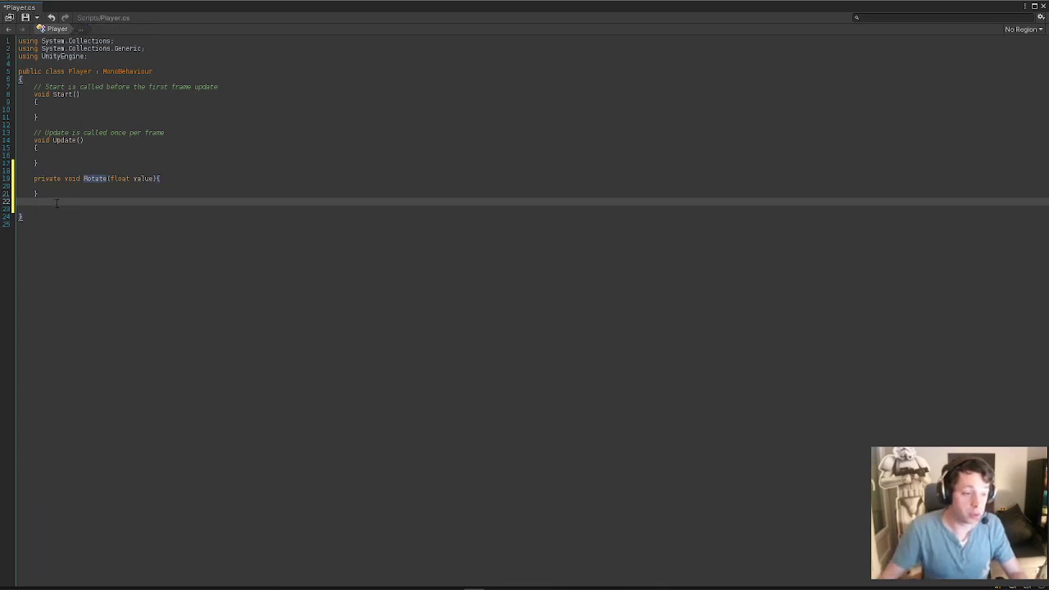
pyautogui.hotkey('ctrl', 'v')
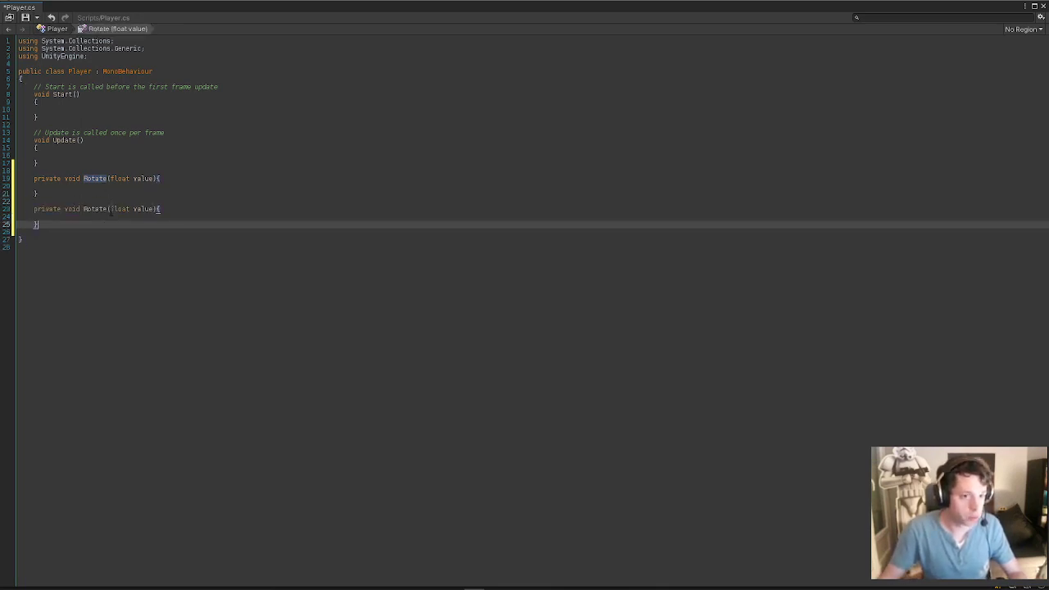
# Rename the copied method to Pulse and delete its float value parameter.
pyautogui.doubleClick(92, 208)
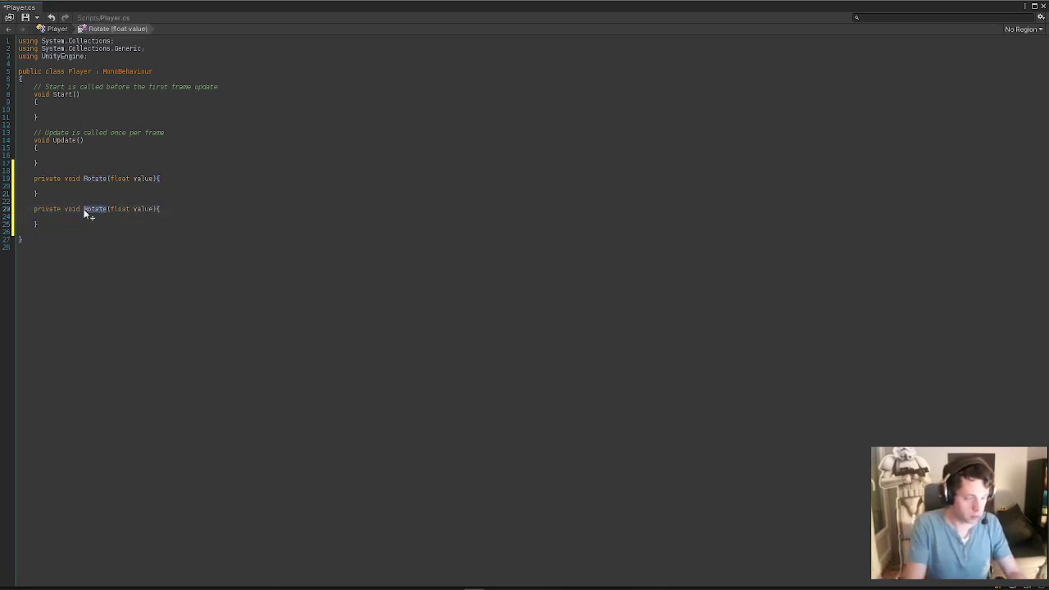
pyautogui.write('Pulse')
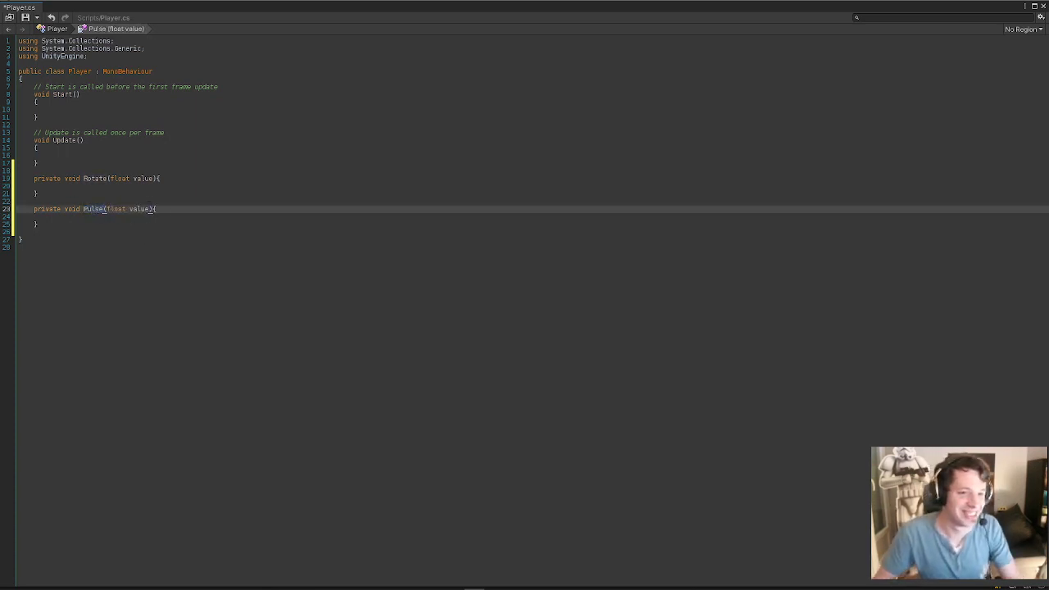
pyautogui.click(50, 217)
pyautogui.moveTo(110, 209); pyautogui.dragTo(152, 210)
pyautogui.click(106, 209)
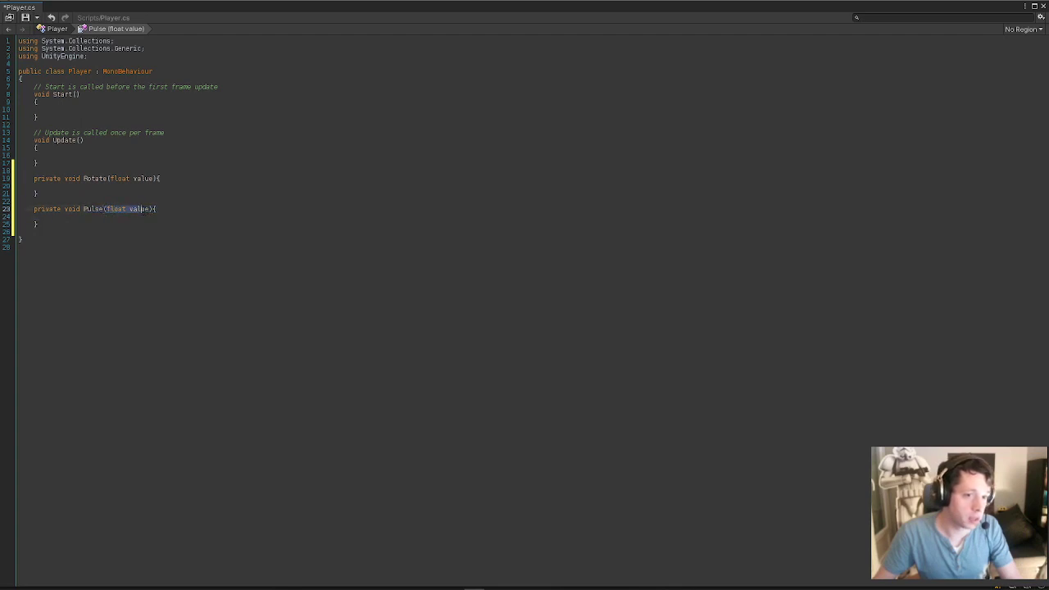
pyautogui.press('BackSpace')
pyautogui.click(141, 180)
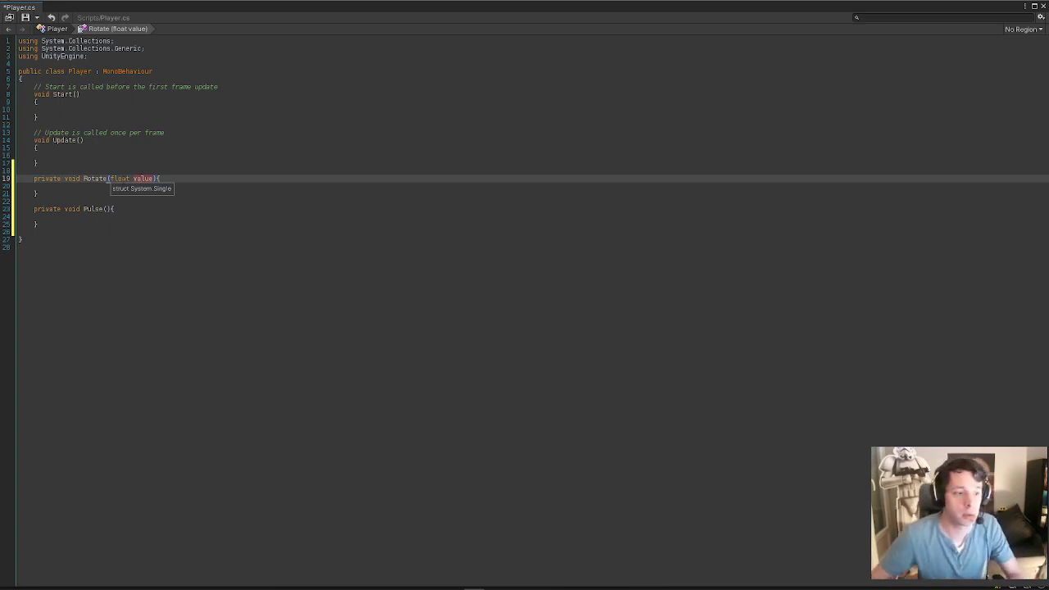
pyautogui.press('Down')
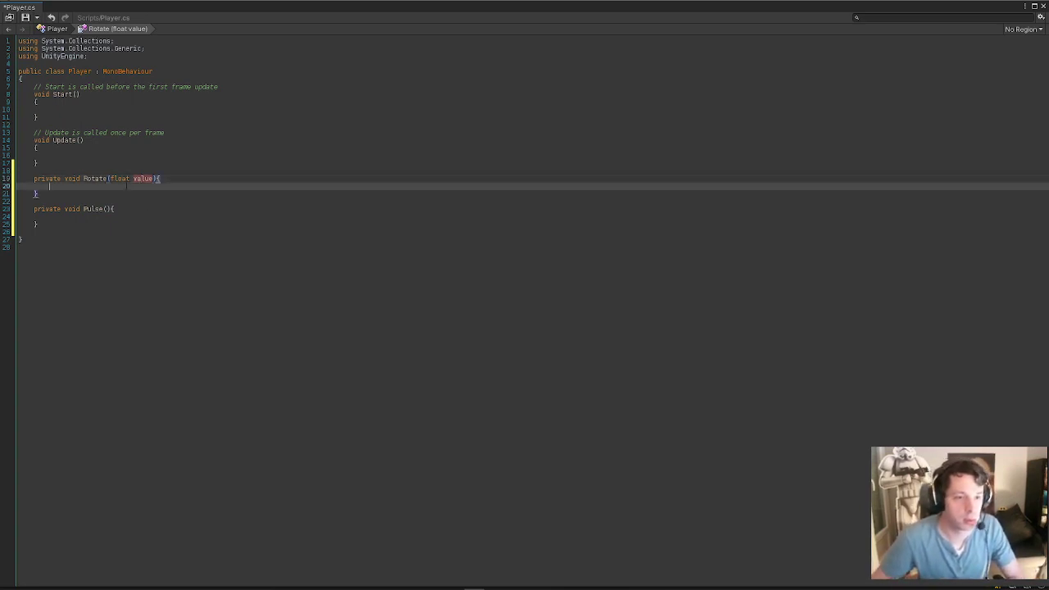
pyautogui.keyDown('ctrl'); pyautogui.scroll(5, 140, 198); pyautogui.keyUp('ctrl')
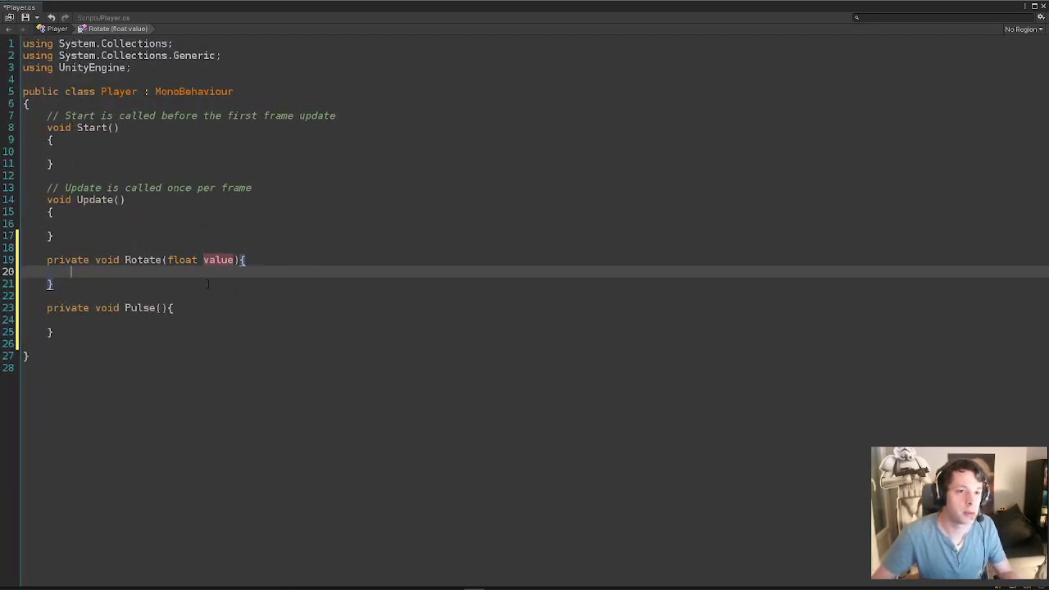
pyautogui.keyDown('ctrl'); pyautogui.scroll(-2, 207, 283); pyautogui.keyUp('ctrl')
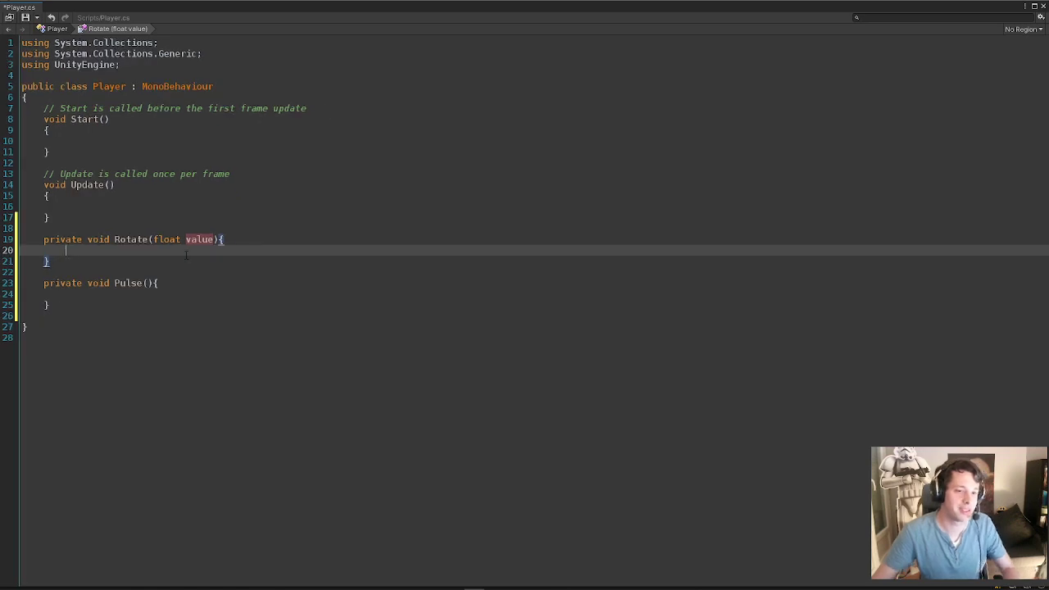
# Add an empty private void Shoot() method on a new line below Pulse.
pyautogui.click(152, 305)
pyautogui.press('Return')
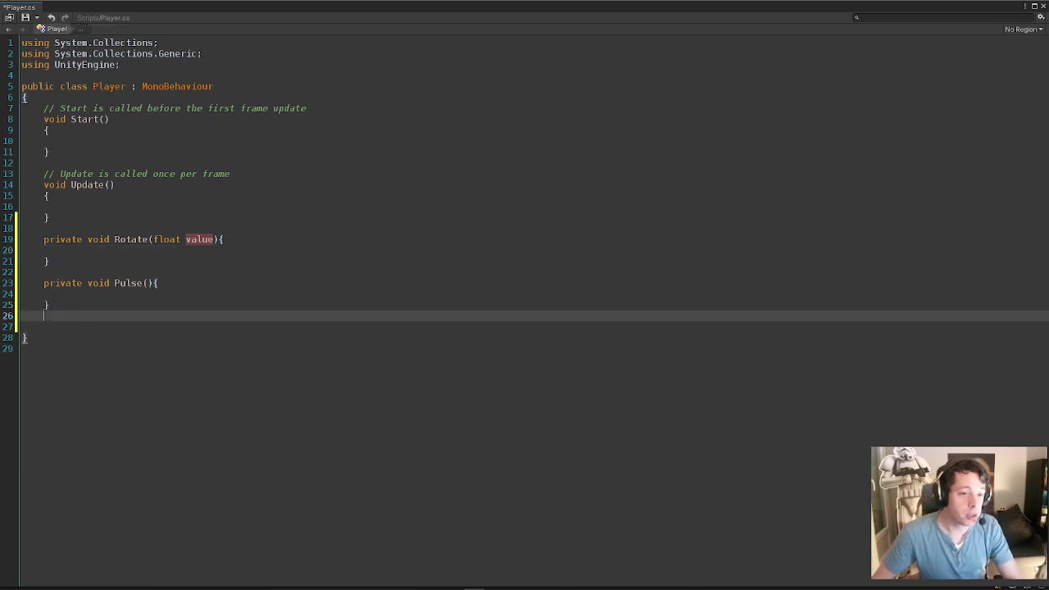
pyautogui.press('Return')
pyautogui.write('priv')
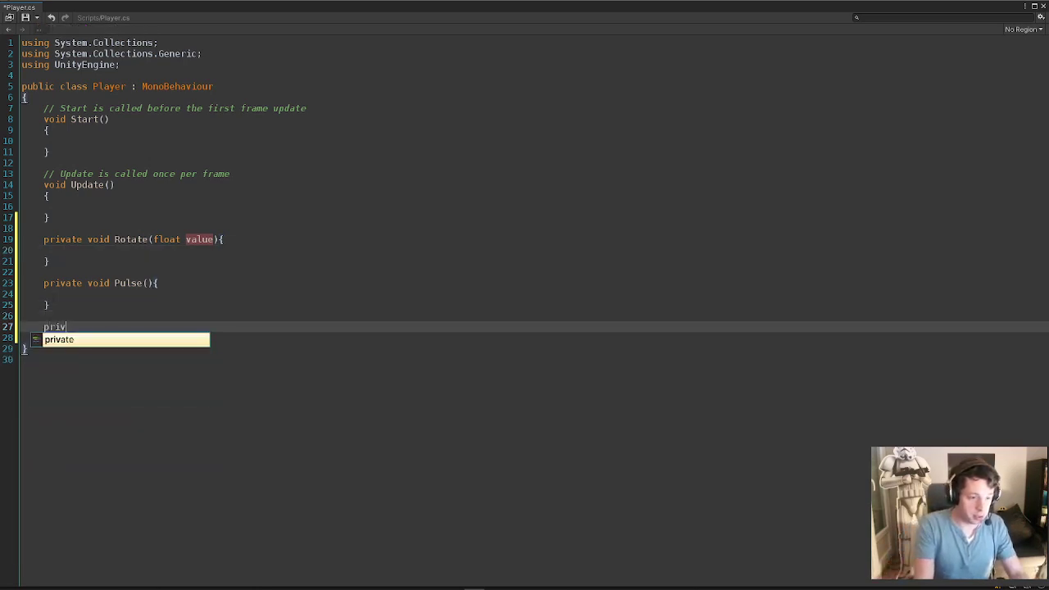
pyautogui.write('ate void ')
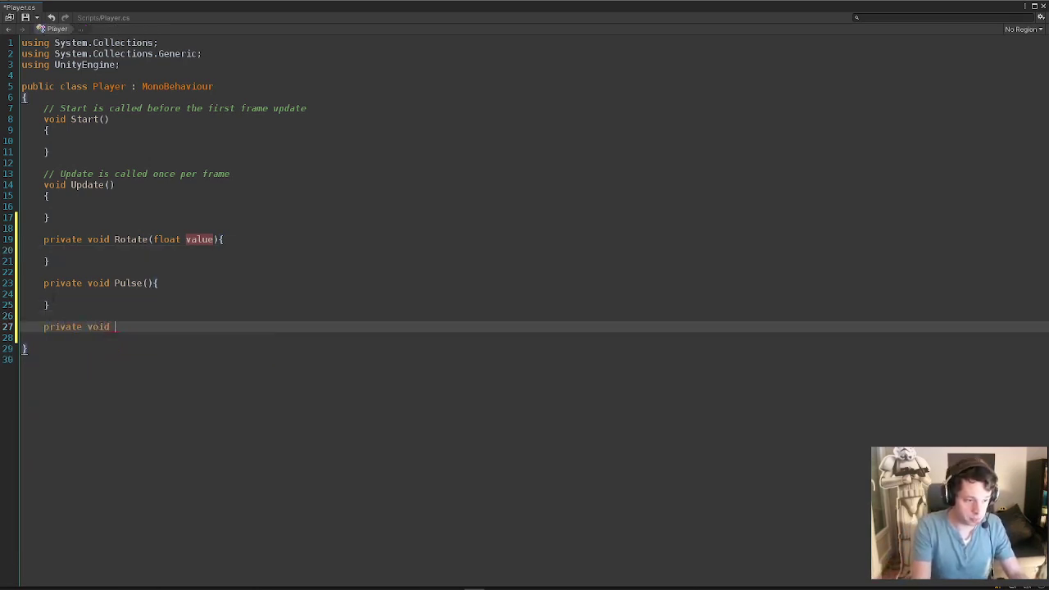
pyautogui.write('Shoot()')
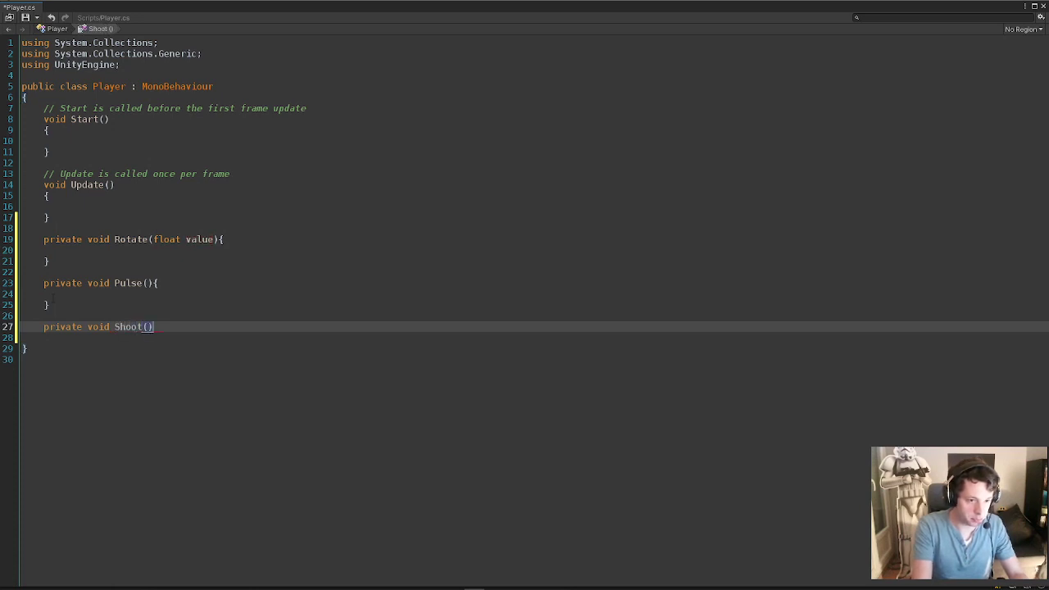
pyautogui.write('{')
pyautogui.press('Return')
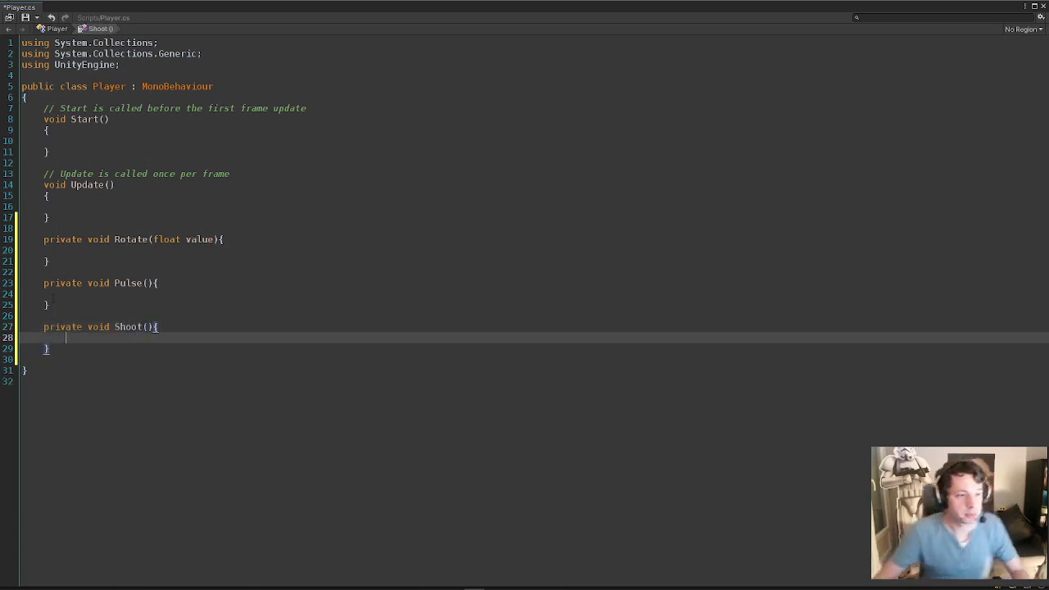
pyautogui.click(103, 199)
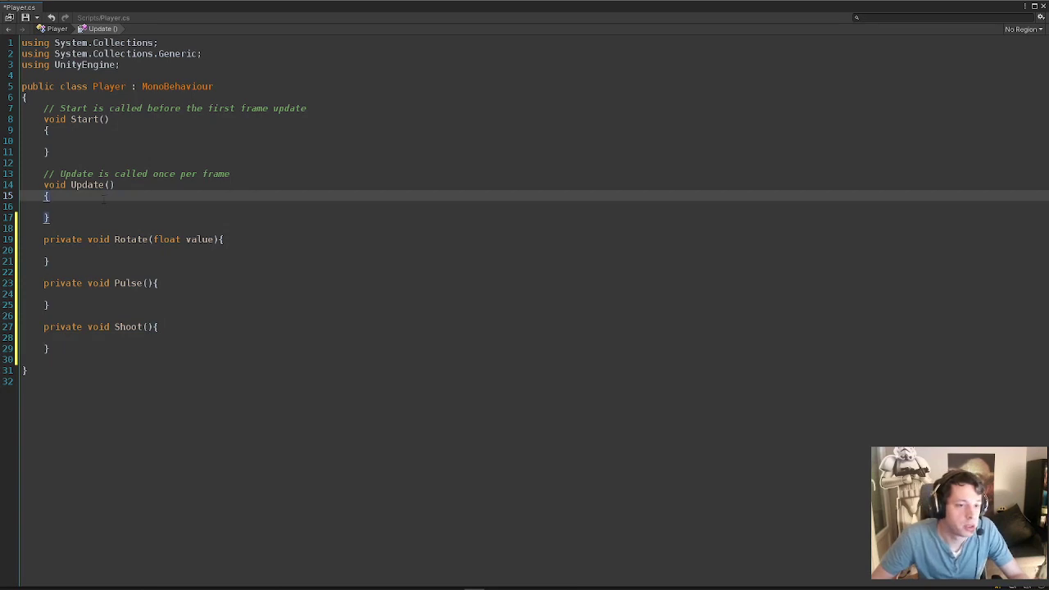
pyautogui.click(107, 206)
pyautogui.click(99, 250)
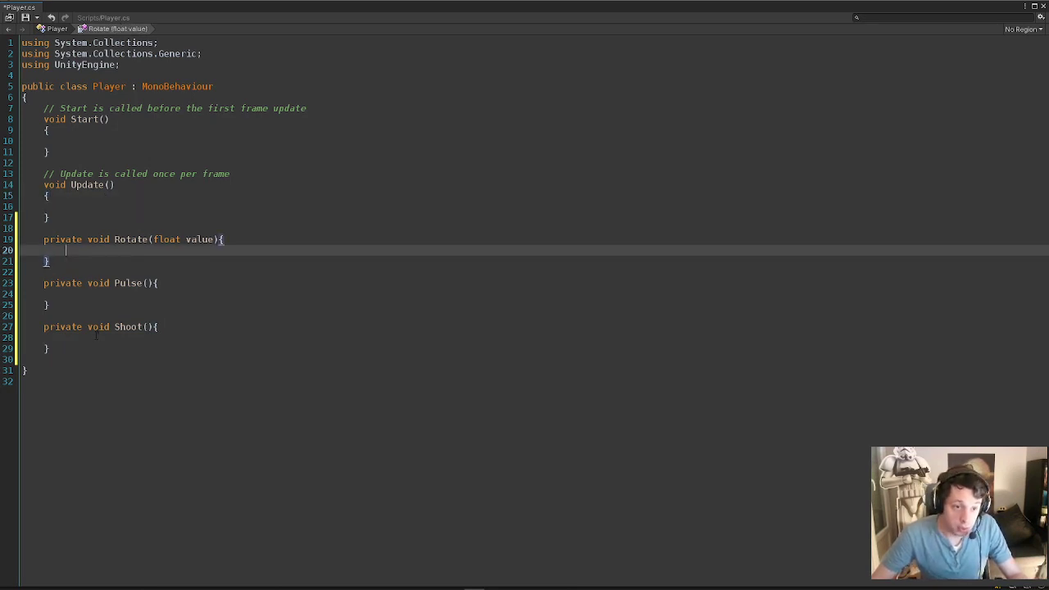
pyautogui.click(92, 295)
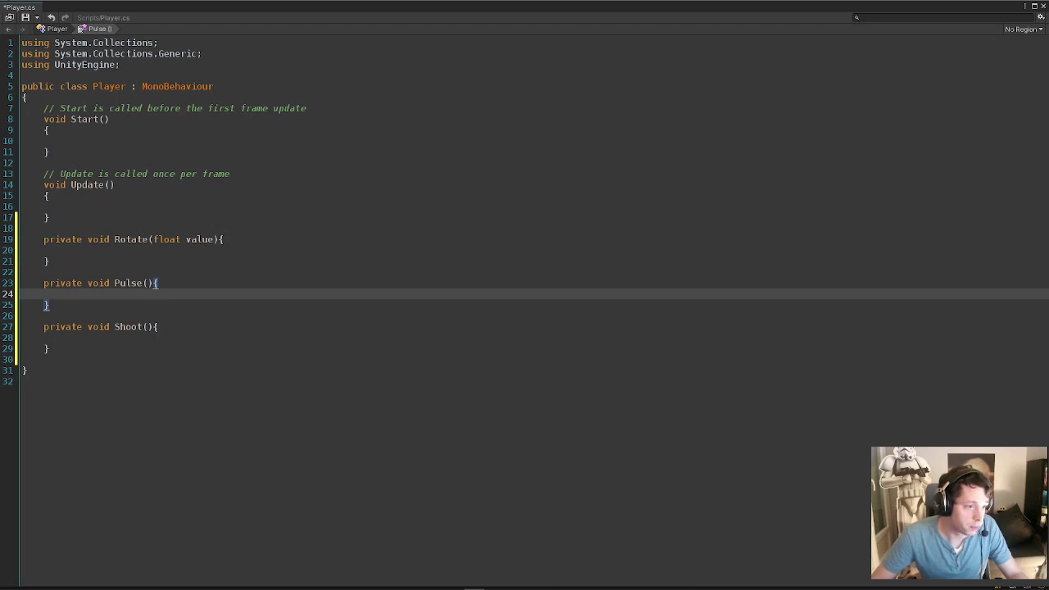
pyautogui.click(122, 250)
# In Update, add if (Input.GetKey(KeyCode.Space)) with a Shoot(); call inside.
pyautogui.click(98, 202)
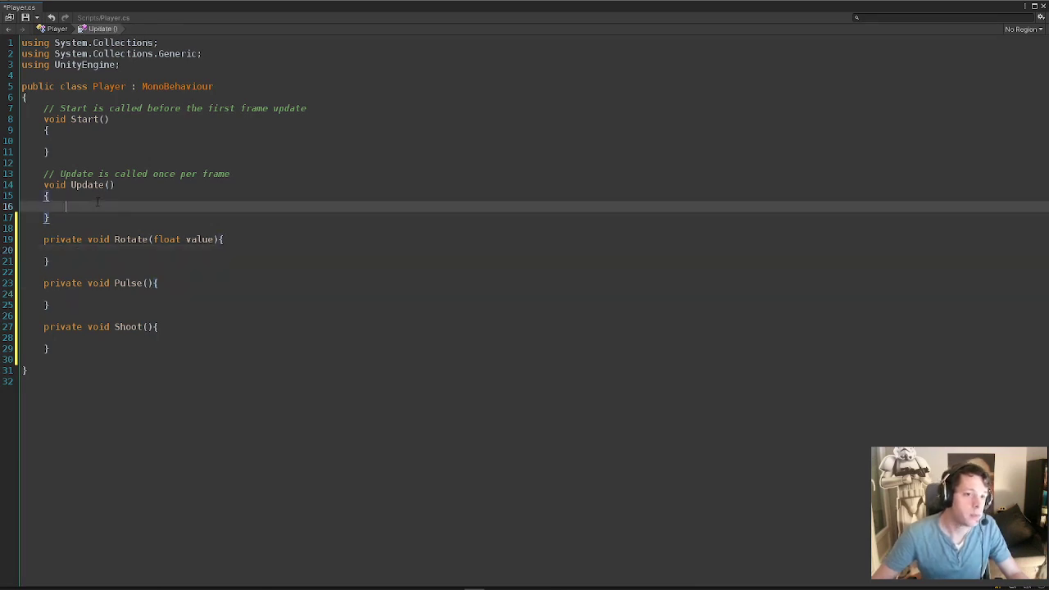
pyautogui.write('if')
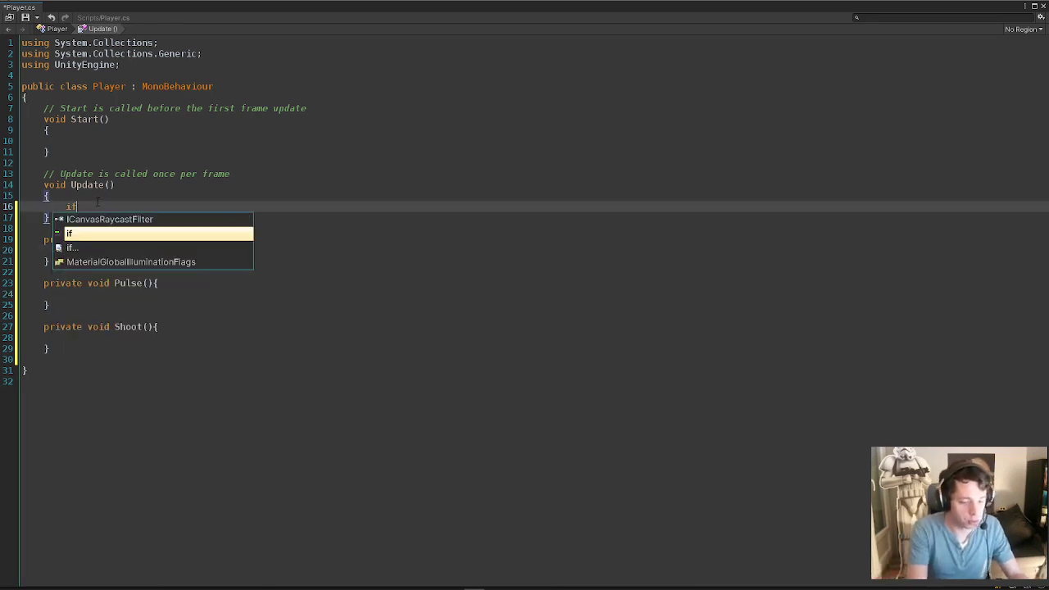
pyautogui.write('(')
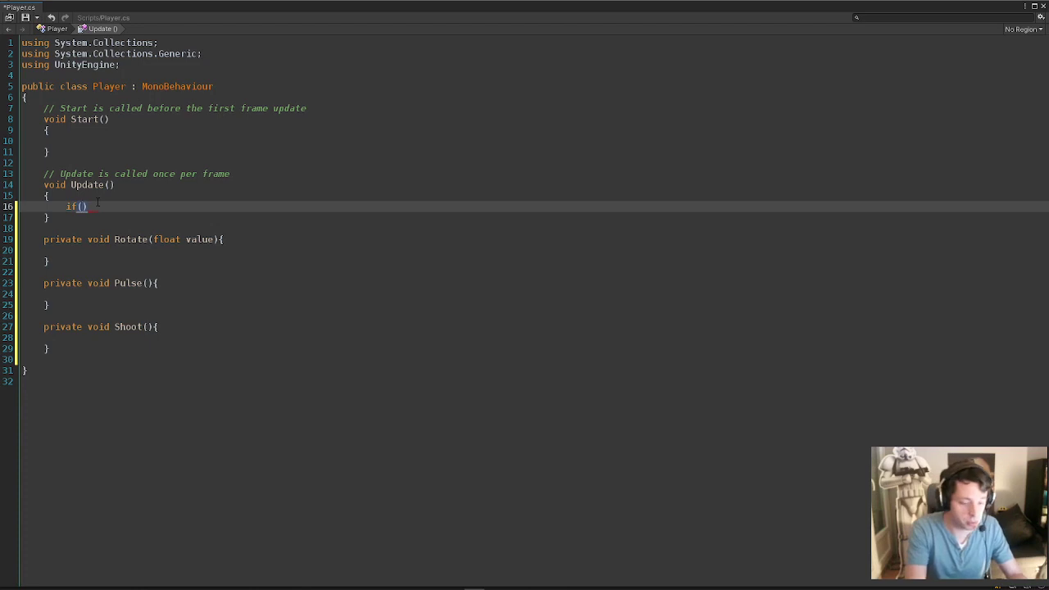
pyautogui.write('Input')
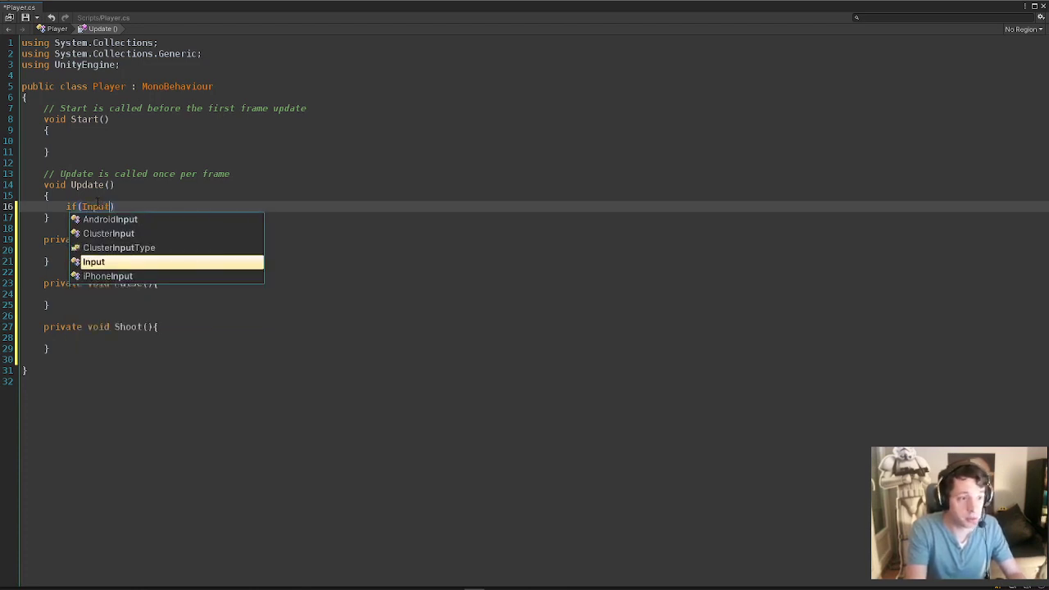
pyautogui.write('?')
pyautogui.press('BackSpace')
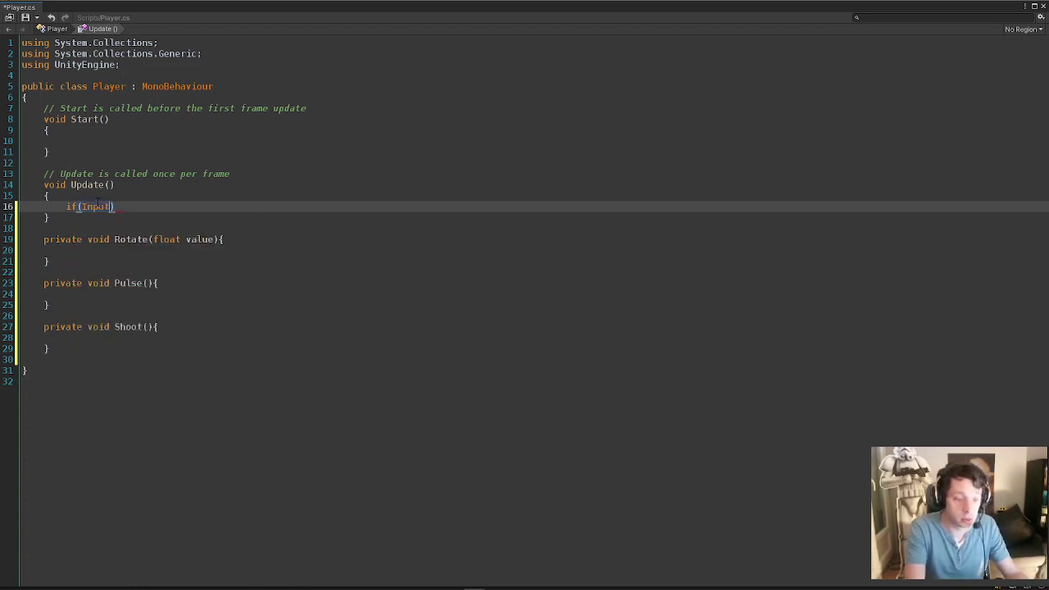
pyautogui.write('.')
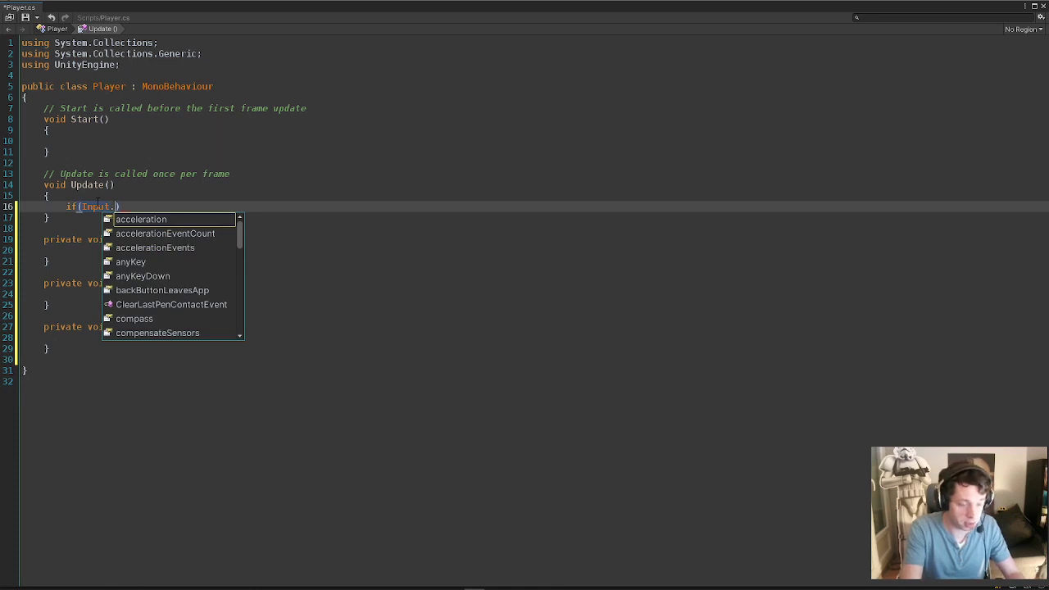
pyautogui.write('G')
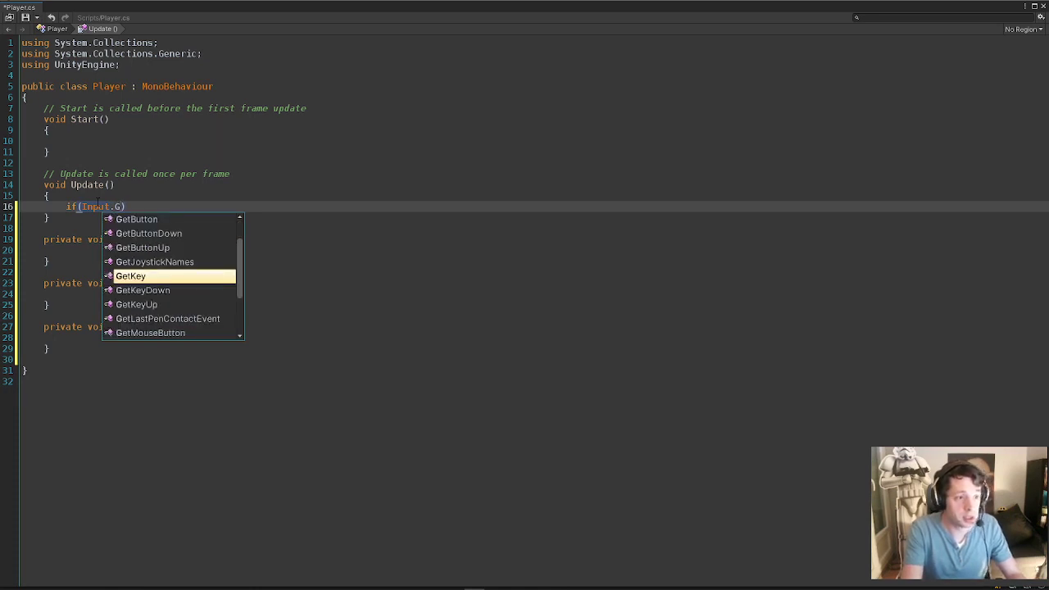
pyautogui.write('etK')
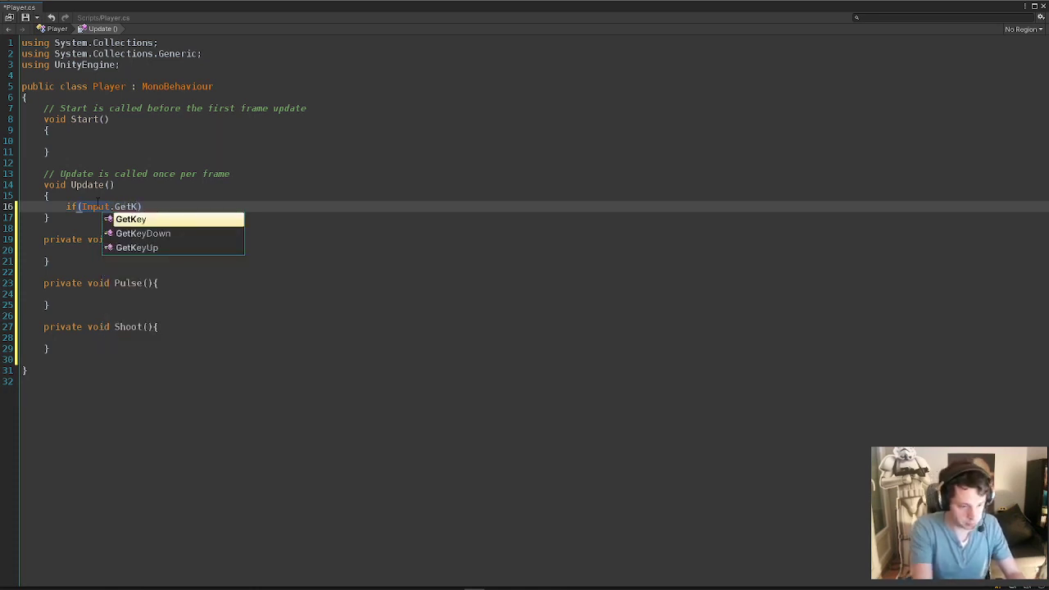
pyautogui.write('ey')
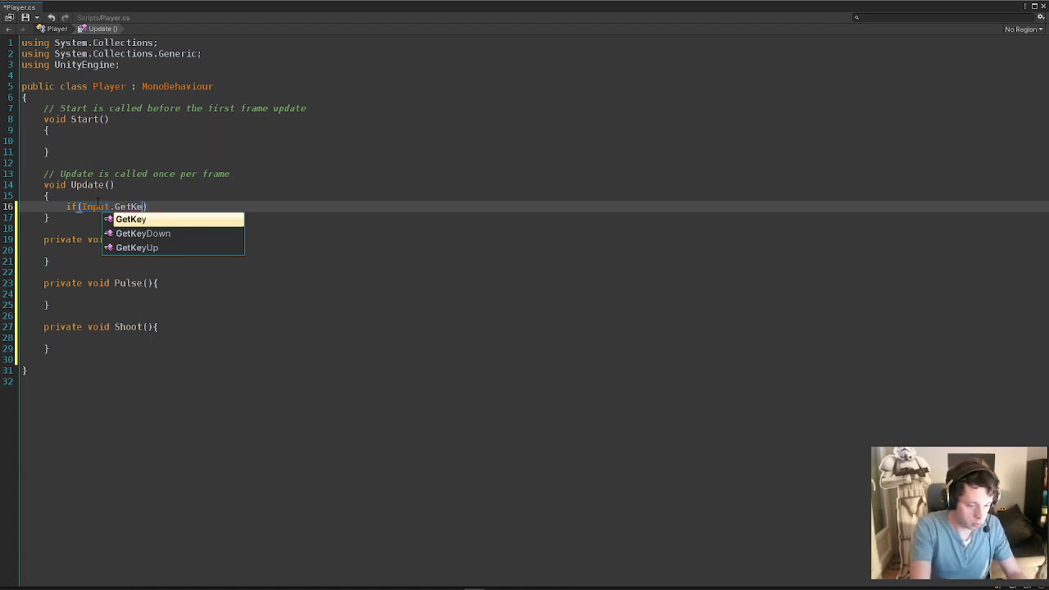
pyautogui.write('(')
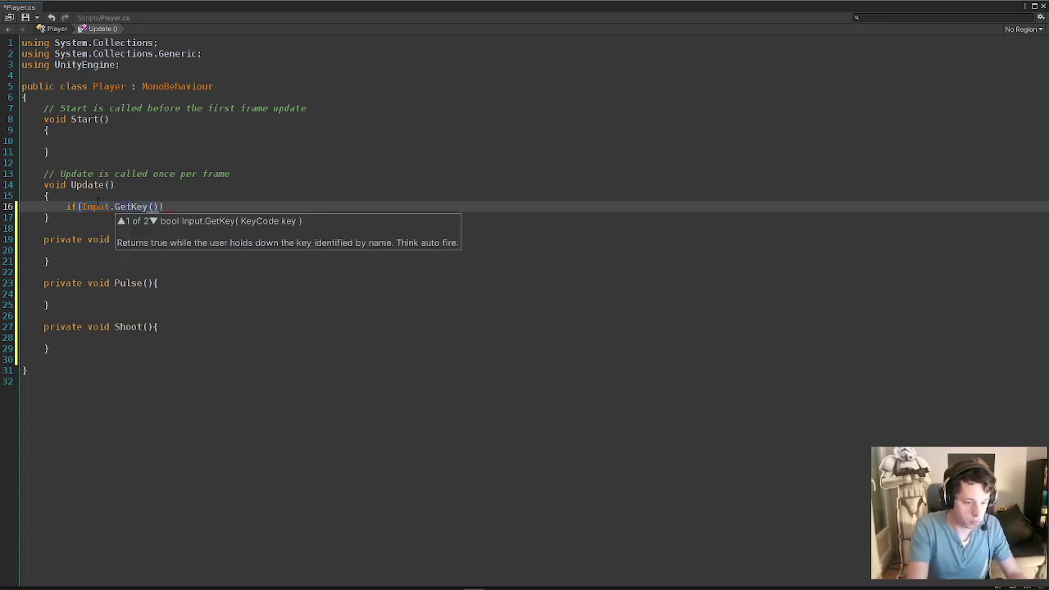
pyautogui.write('K')
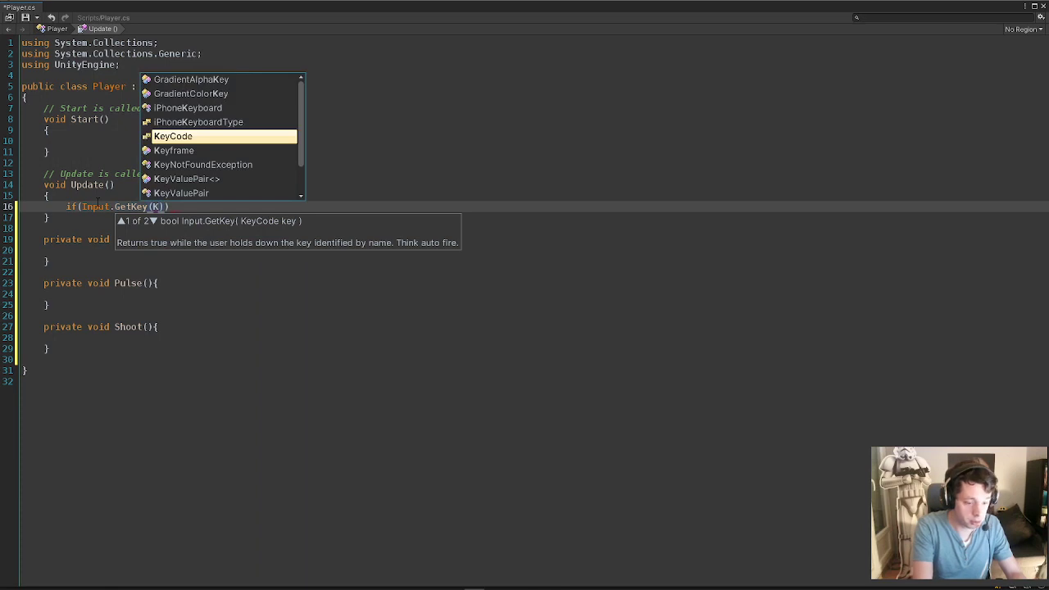
pyautogui.write('eyco')
pyautogui.press('Return')
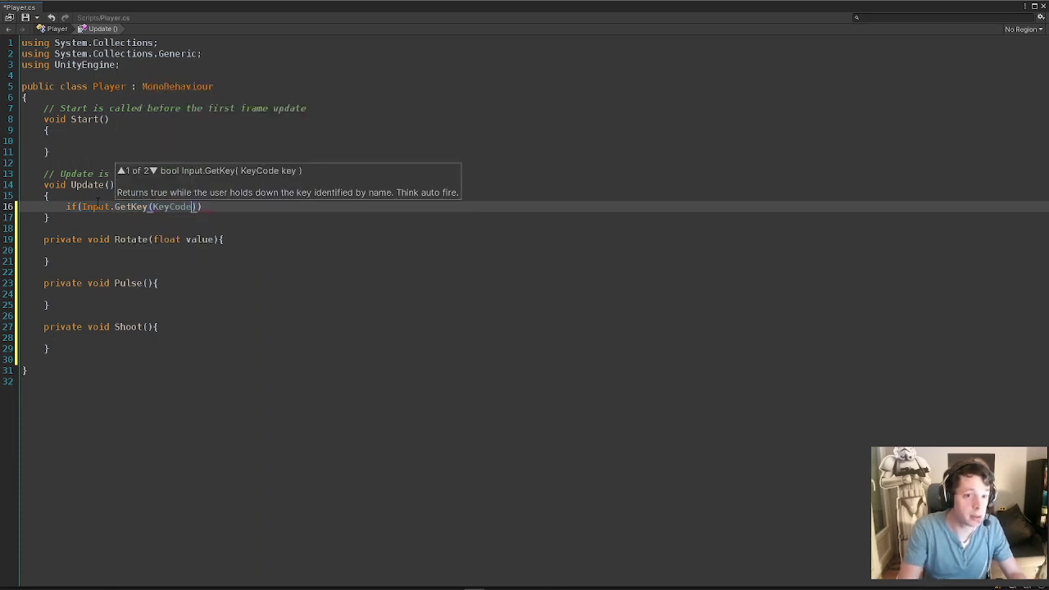
pyautogui.write('.')
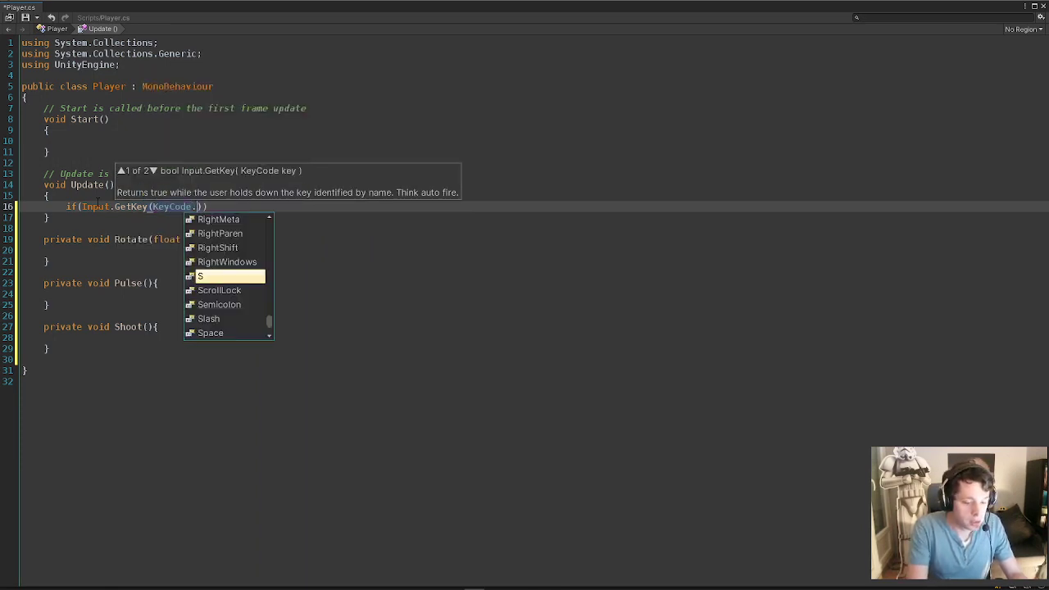
pyautogui.write('Space')
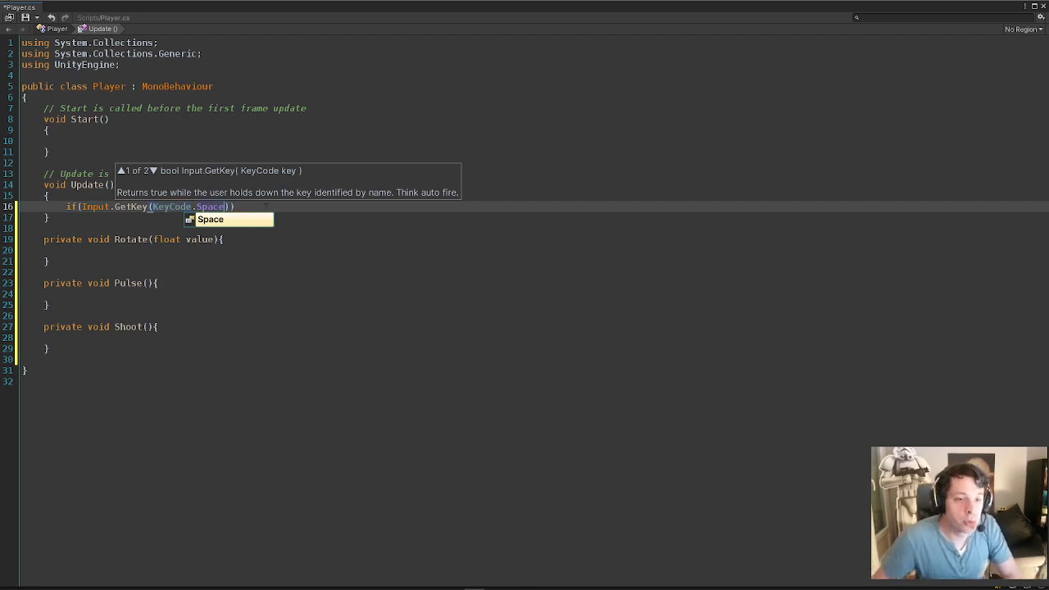
pyautogui.write(')){')
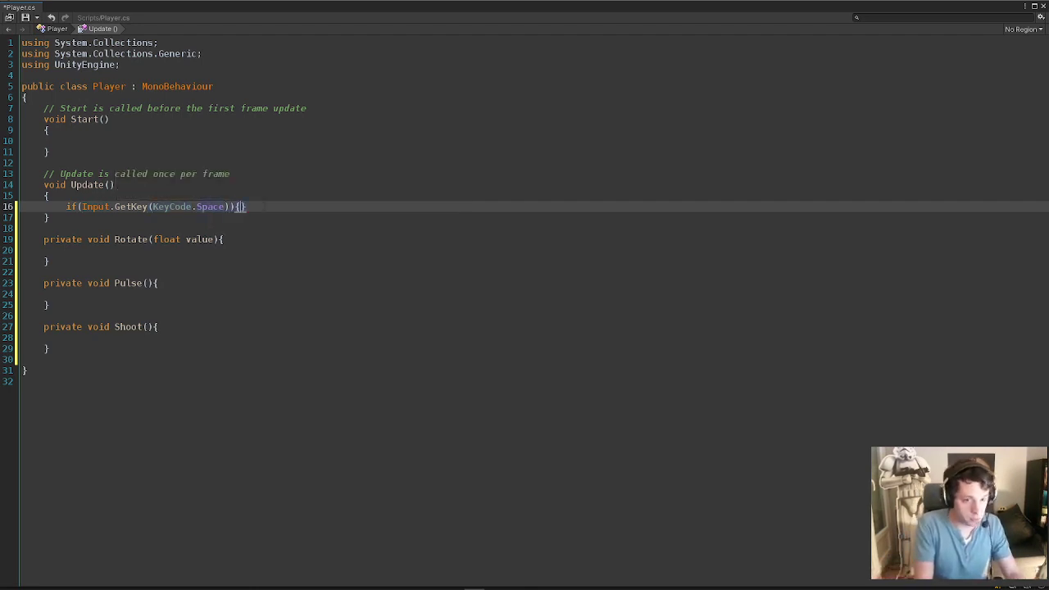
pyautogui.press('Return')
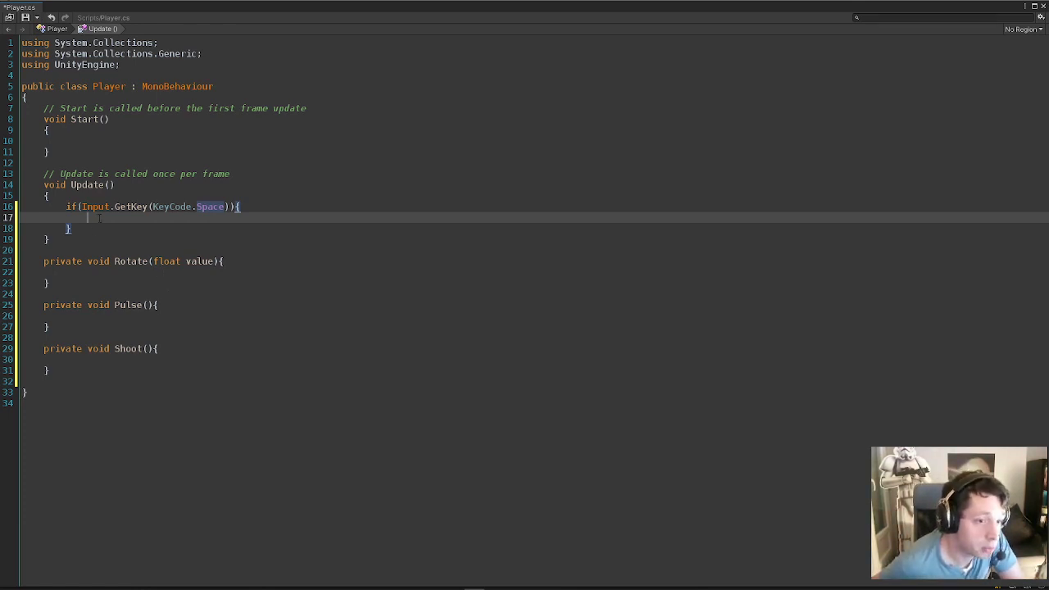
pyautogui.click(146, 348)
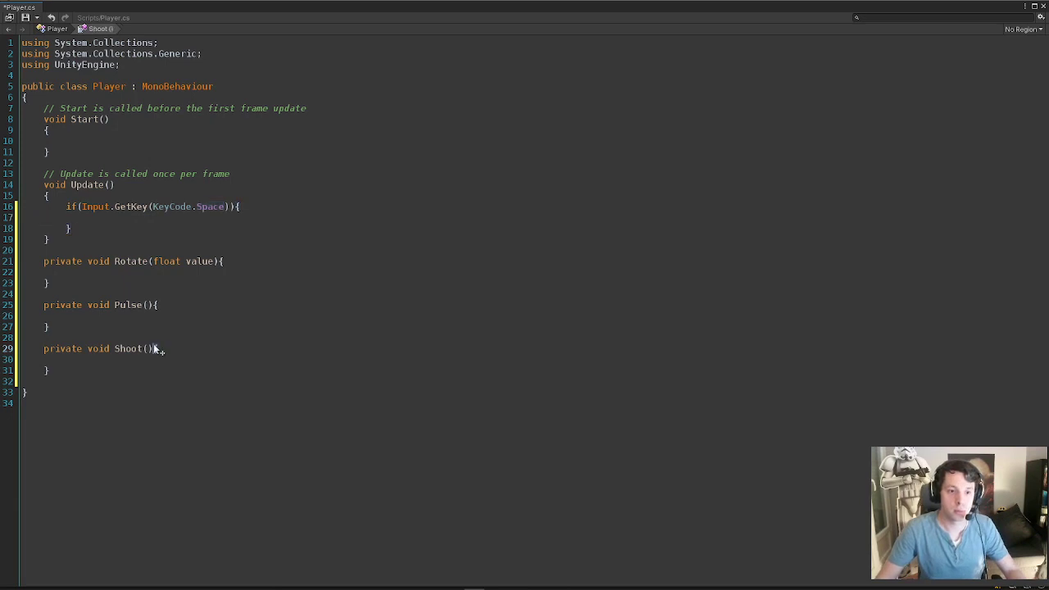
pyautogui.click(149, 218)
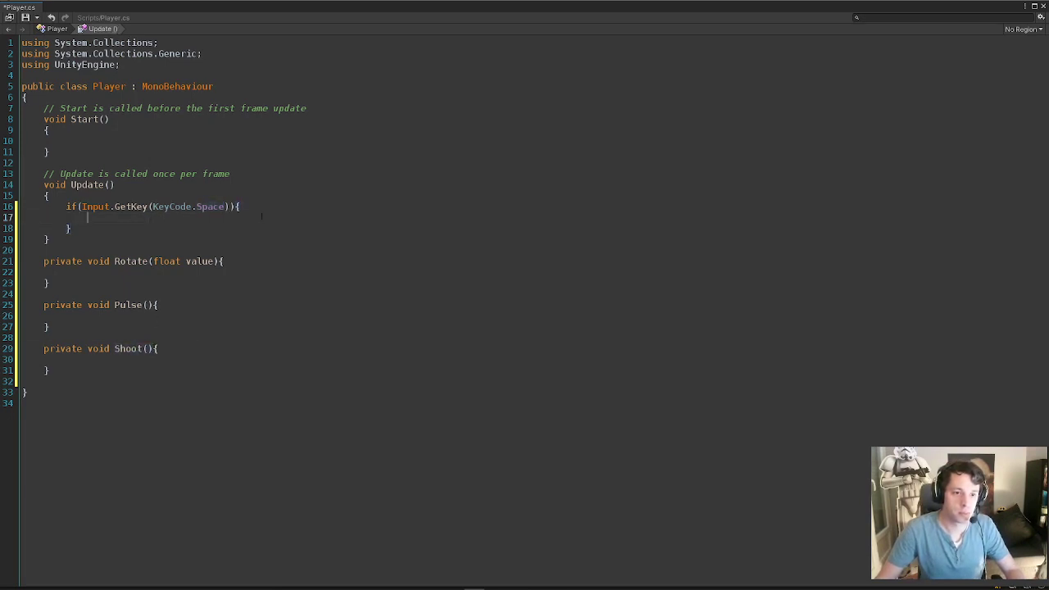
pyautogui.write('Shoot();')
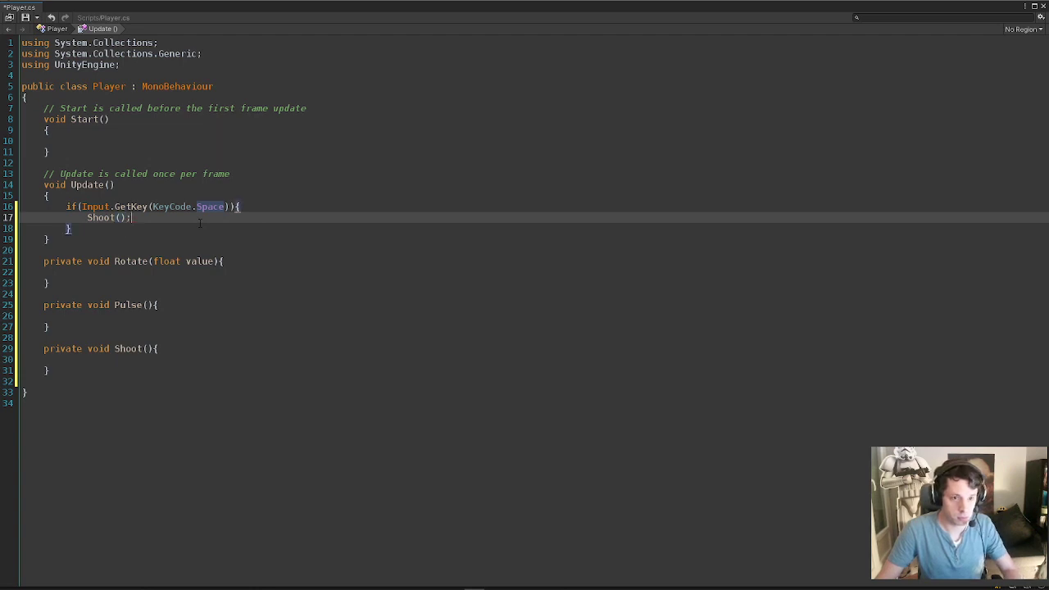
# Paste the arrow-key if blocks under the Space block and capitalise the pulse call to Pulse().
pyautogui.click(114, 64)
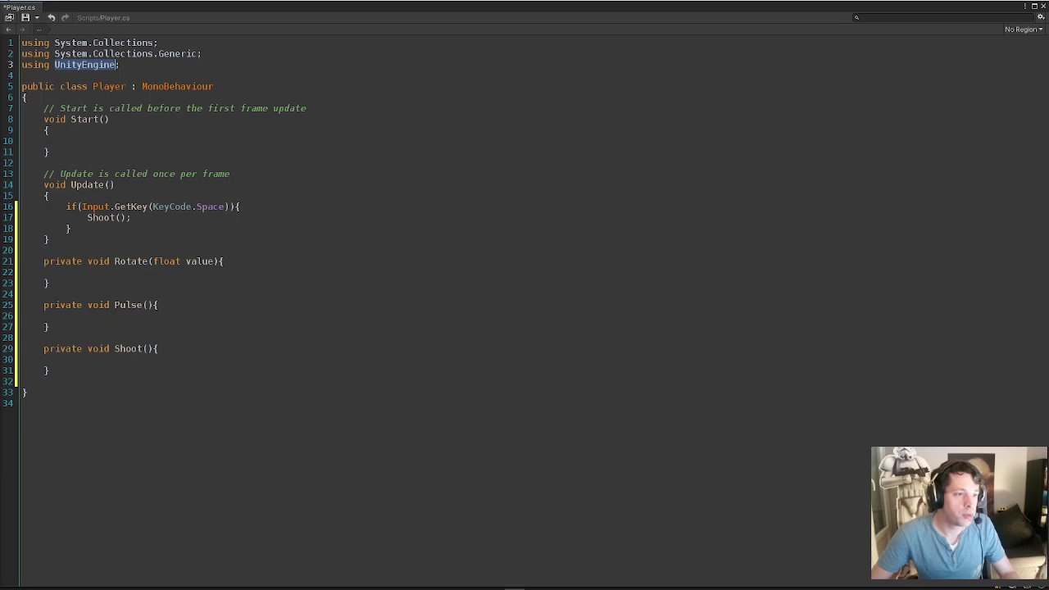
pyautogui.click(90, 228)
pyautogui.write('if(Input.GetKey(KeyCode.UpArrow)){             pulse();         }         if(Input.GetKey(KeyCode.LeftArrow)){             Rotate(1);         }         if(Input.GetKey(KeyCode.RightArrow)){             Rotate(-1);         }')
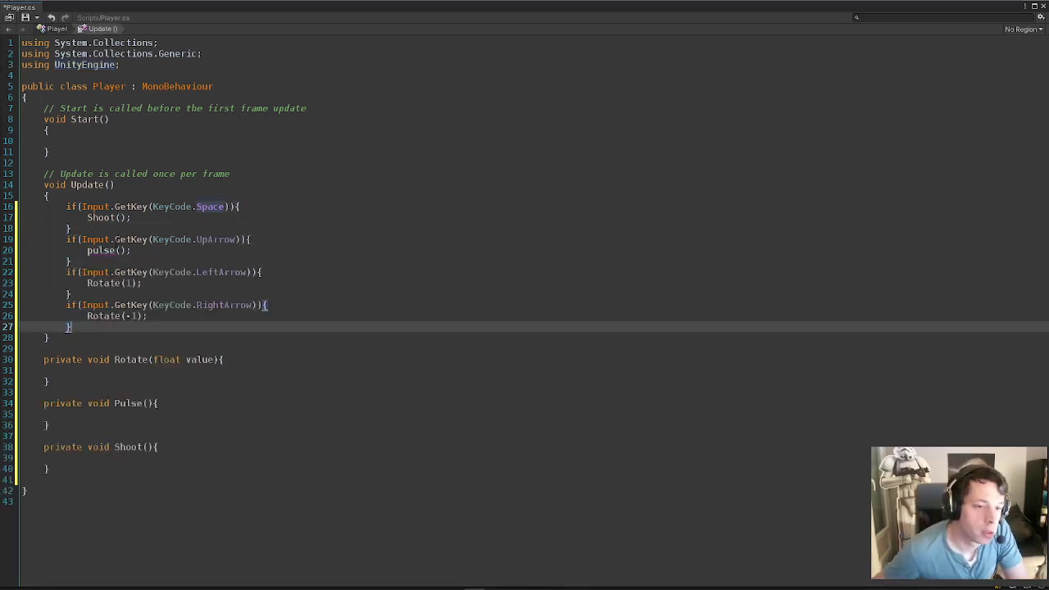
pyautogui.click(131, 249)
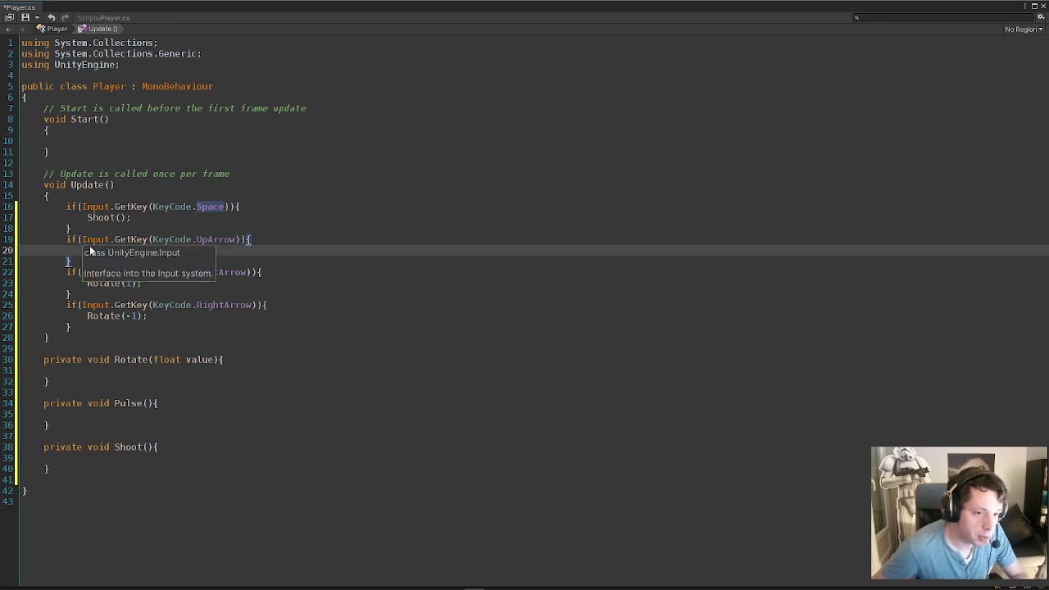
pyautogui.click(92, 249)
pyautogui.press('BackSpace')
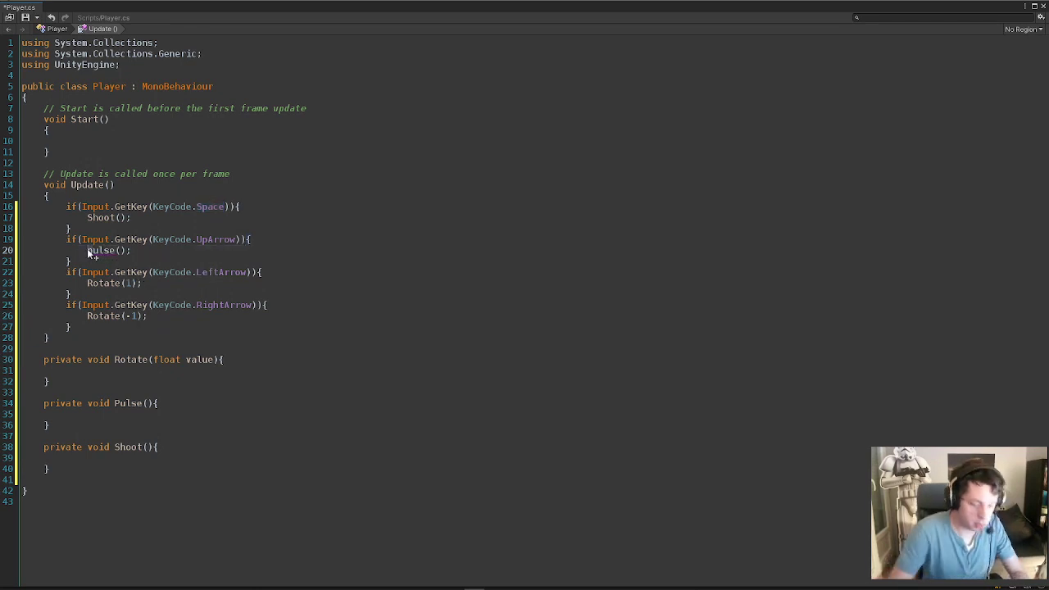
pyautogui.write('P')
pyautogui.click(167, 226)
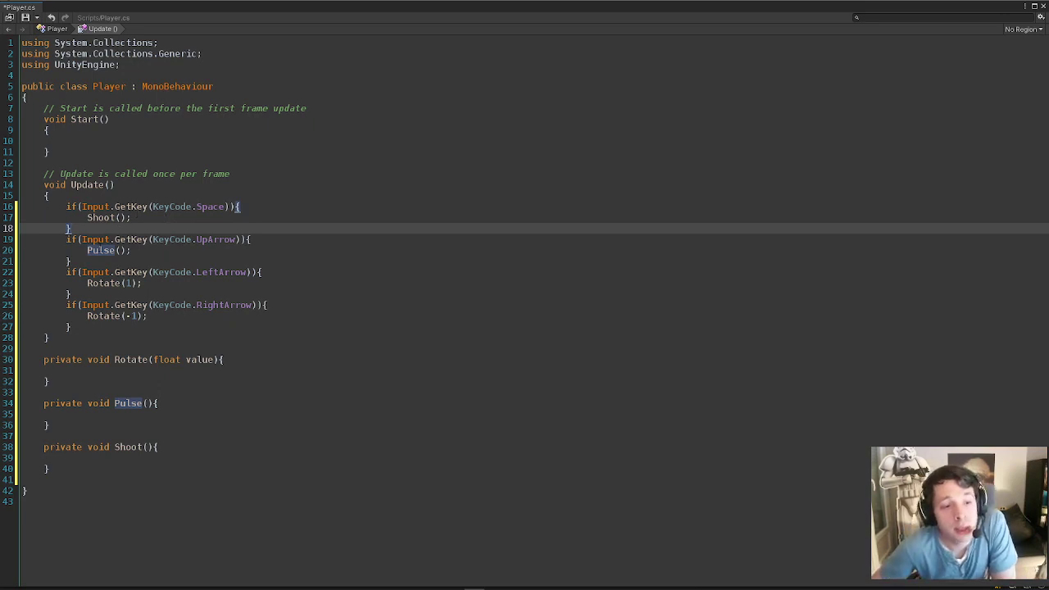
# Check the UpArrow, LeftArrow and Rotate(-1) mappings, then place the cursor in Rotate's body.
pyautogui.click(204, 244)
pyautogui.doubleClick(206, 244)
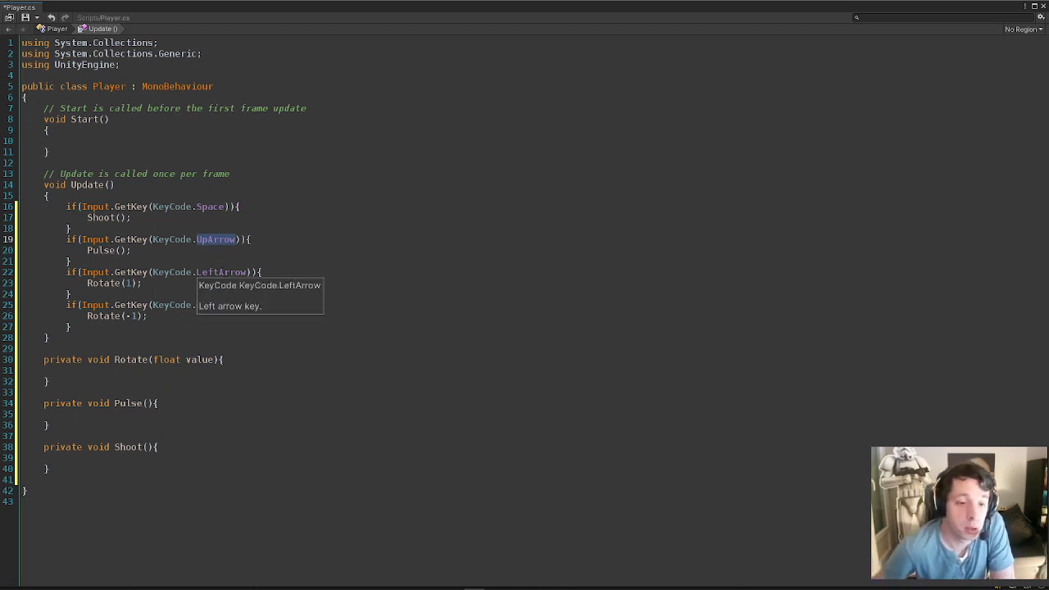
pyautogui.doubleClick(222, 272)
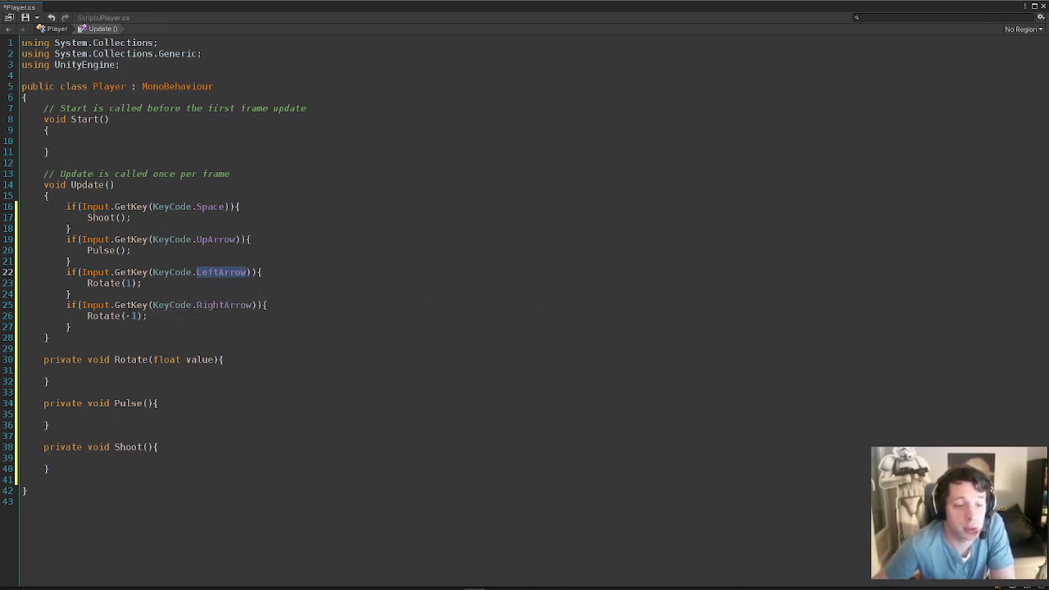
pyautogui.click(132, 315)
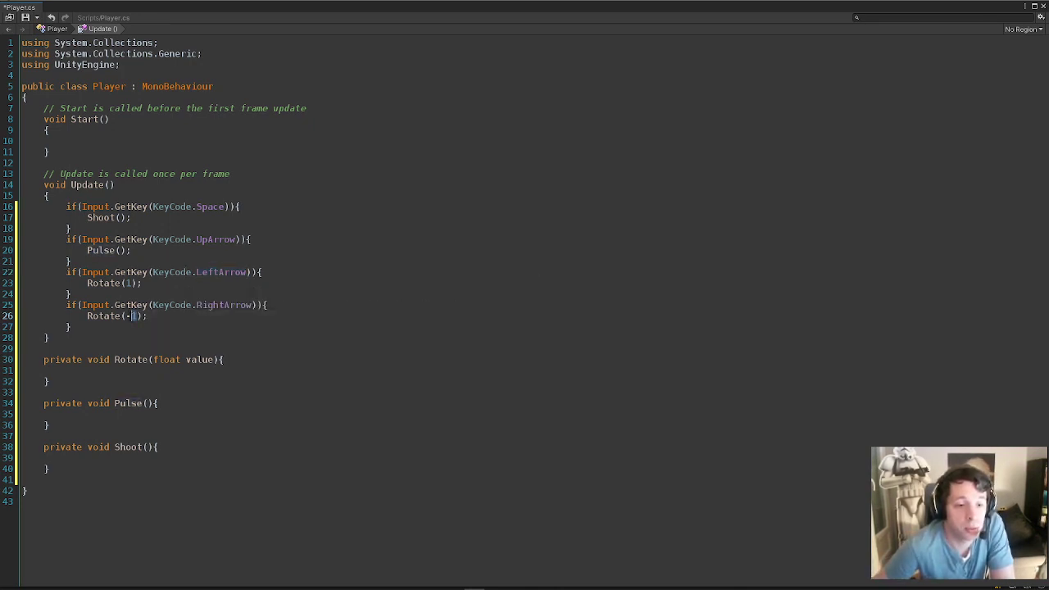
pyautogui.click(135, 315)
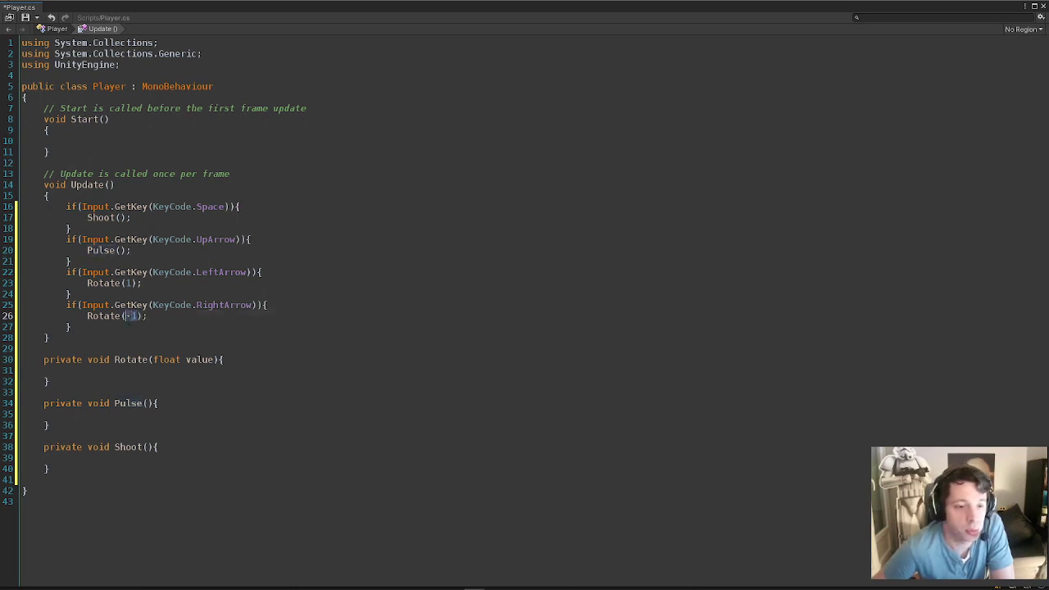
pyautogui.click(185, 332)
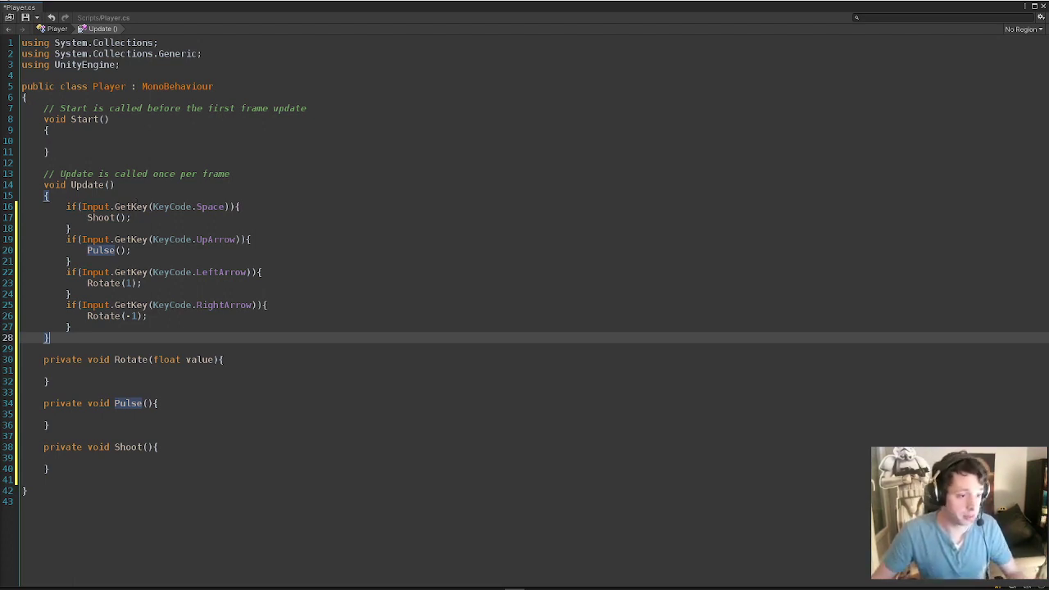
pyautogui.click(117, 377)
pyautogui.click(113, 371)
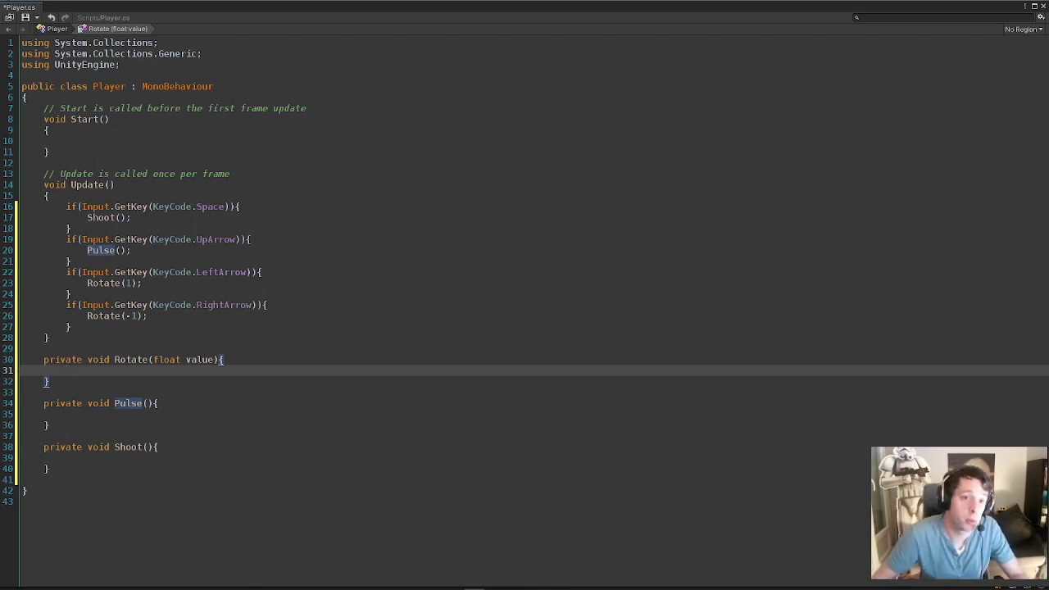
# Write transform.Rotate(0,0,value); as the body of the Rotate method.
pyautogui.write('tra')
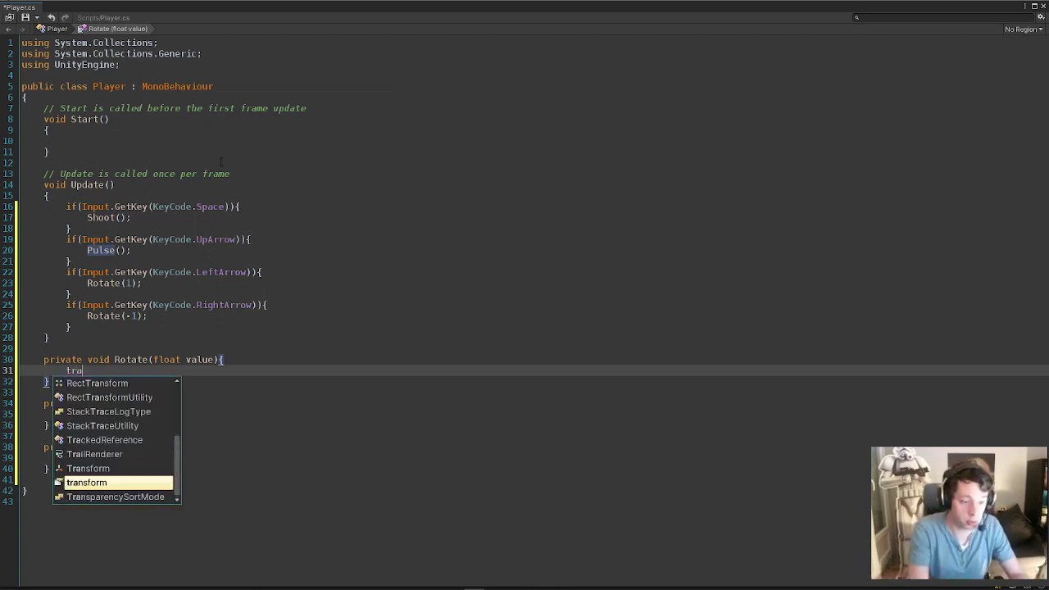
pyautogui.write('nsform')
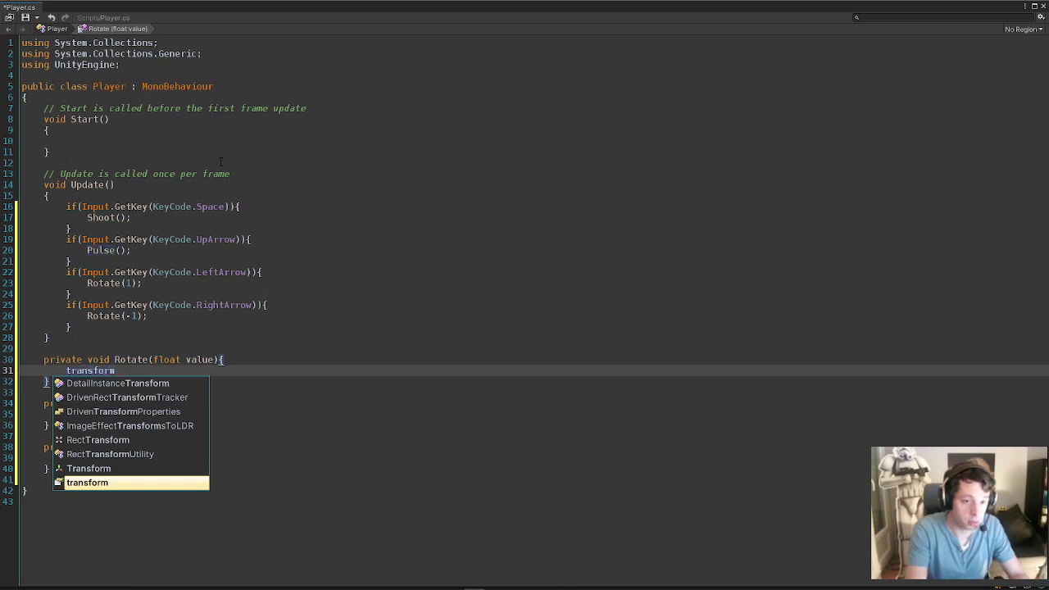
pyautogui.write('.')
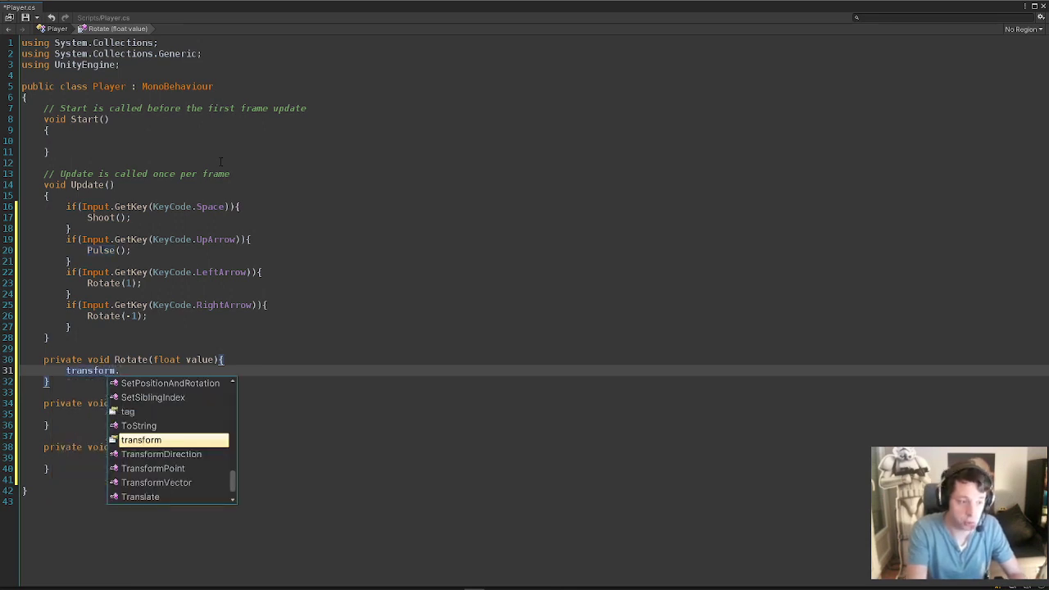
pyautogui.write('Ro')
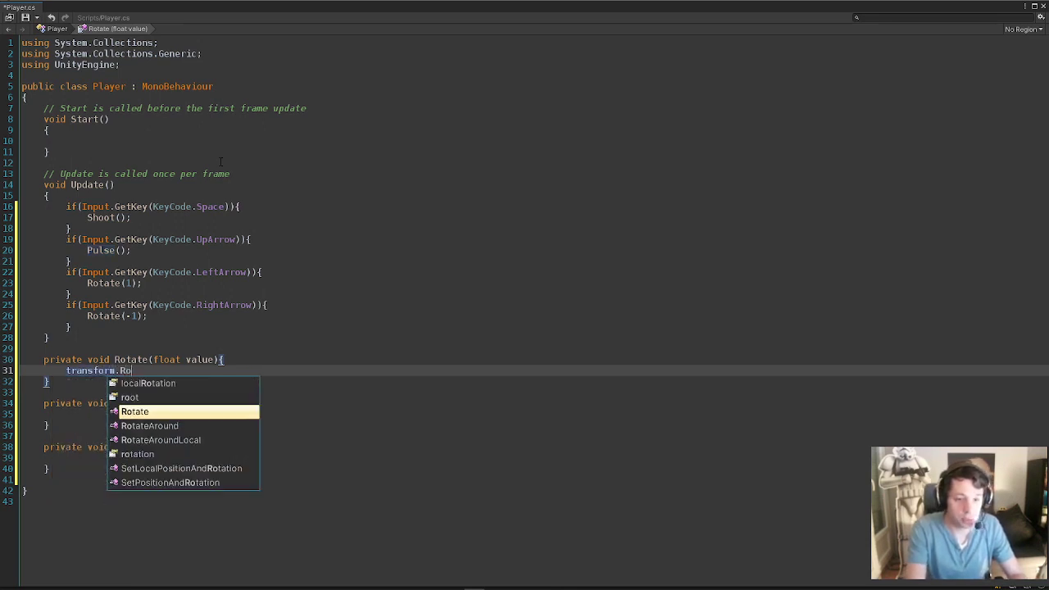
pyautogui.write('tate')
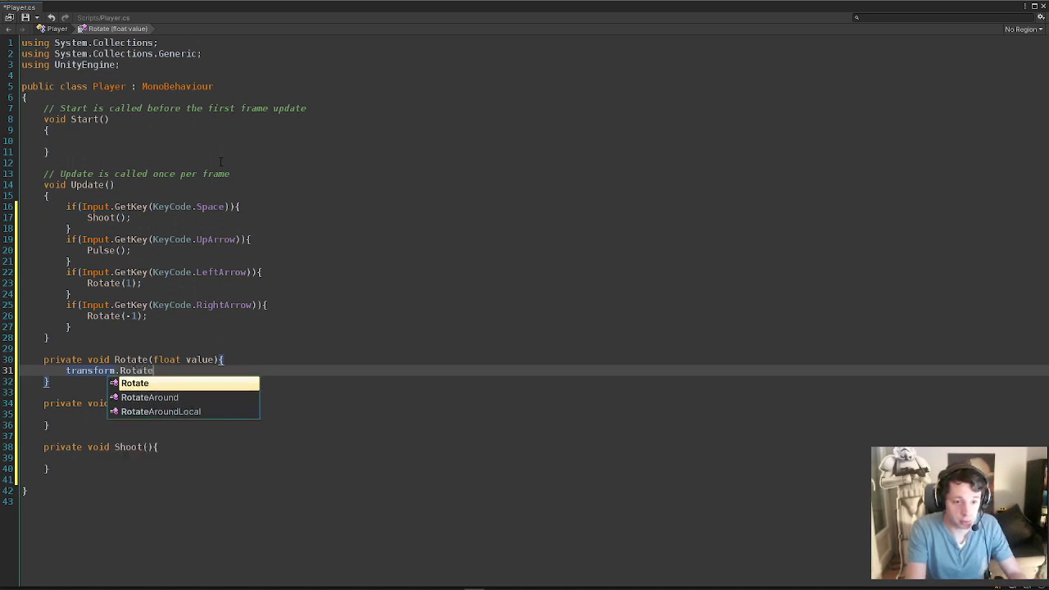
pyautogui.write('(')
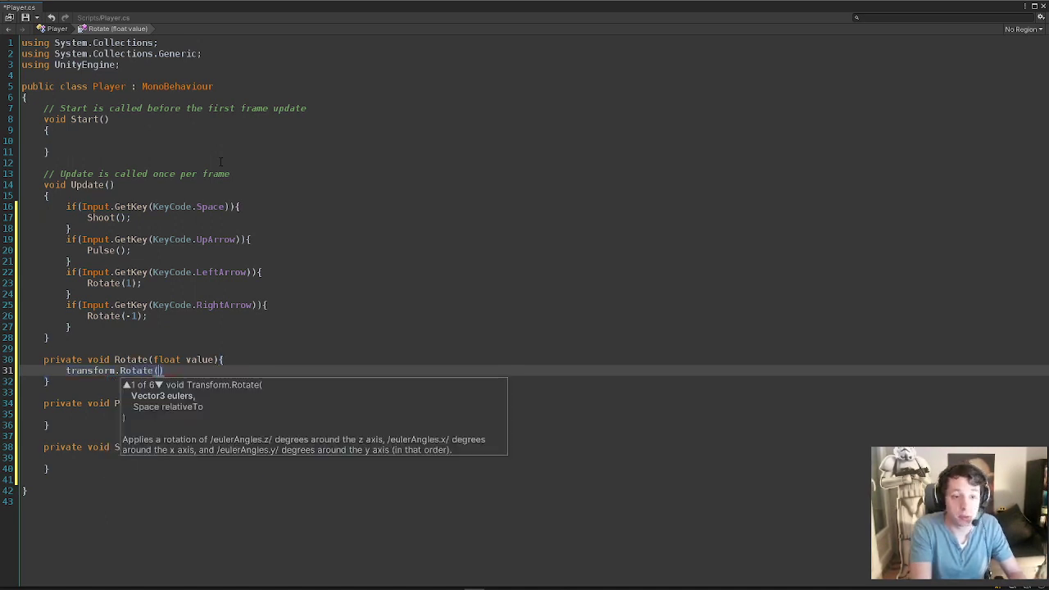
pyautogui.click(82, 370)
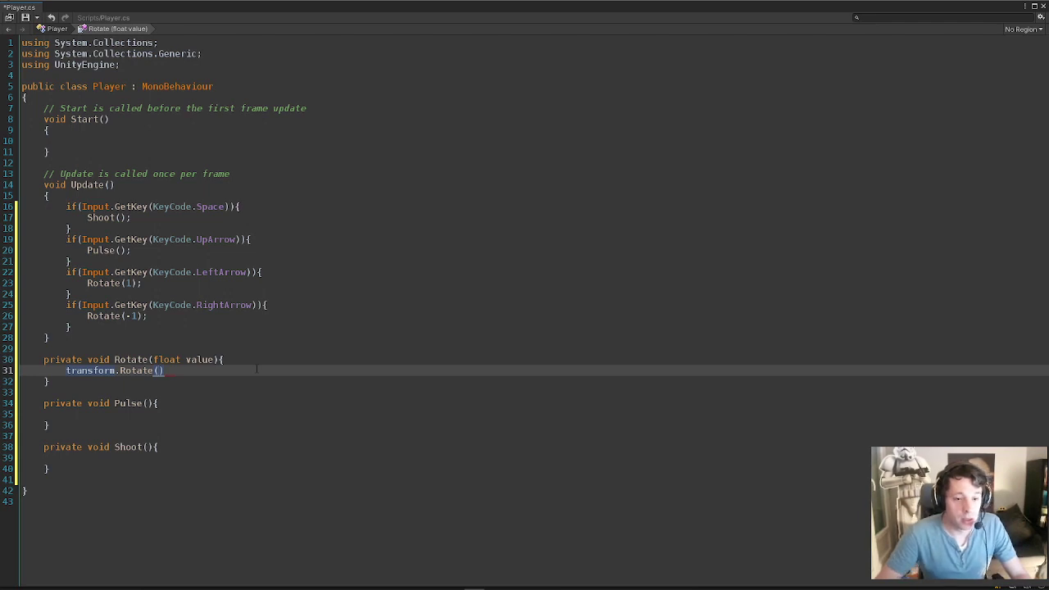
pyautogui.write('0')
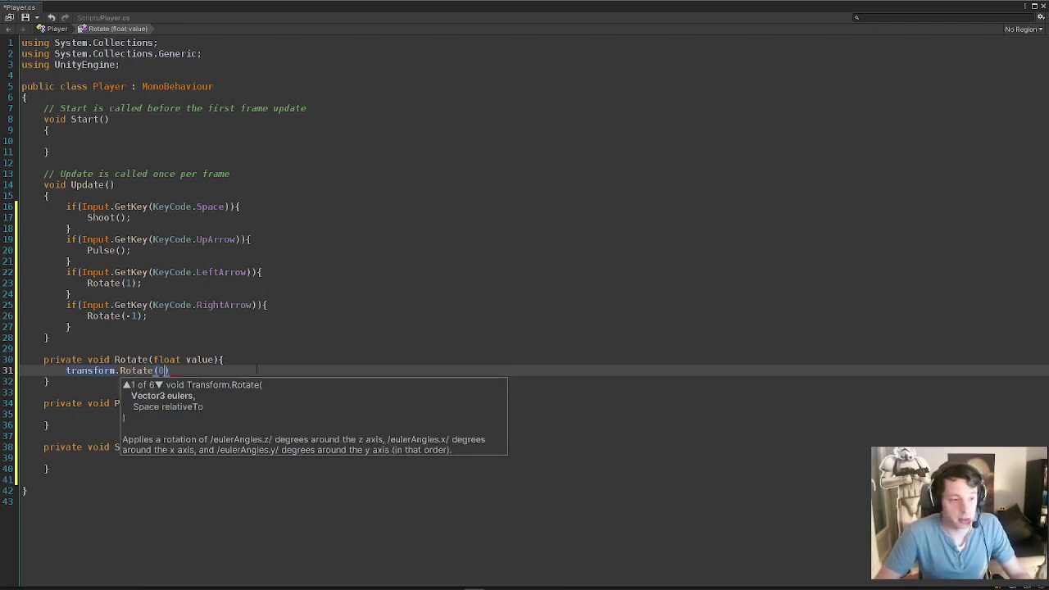
pyautogui.write(',0,')
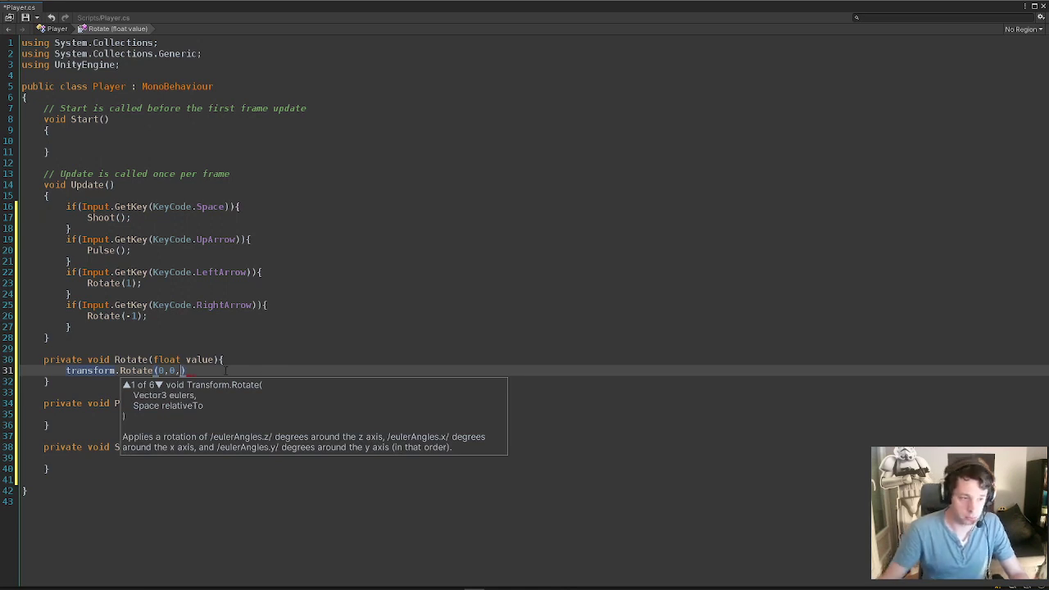
pyautogui.write('value')
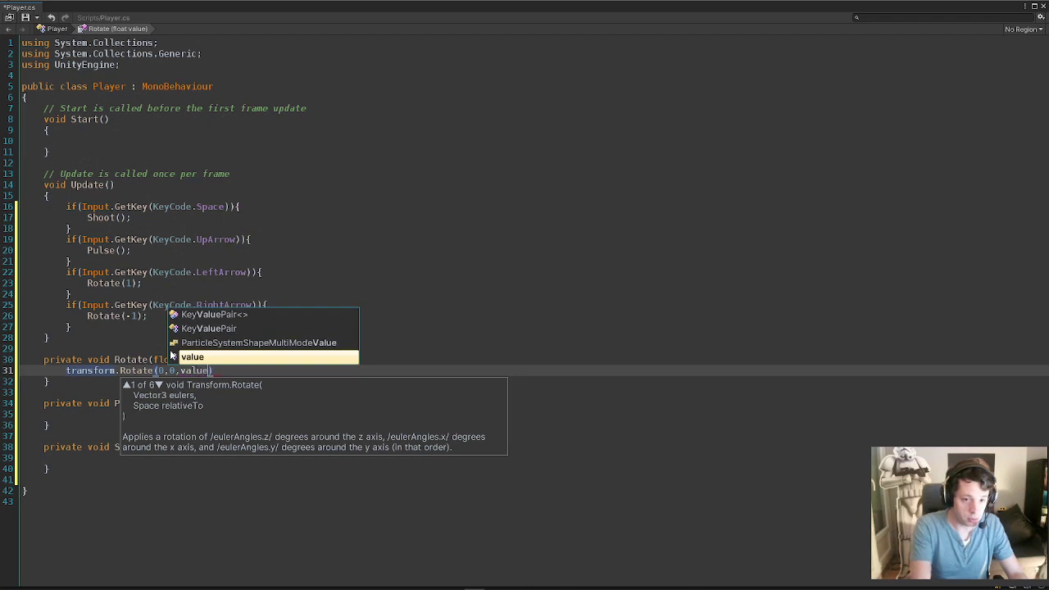
pyautogui.write(')')
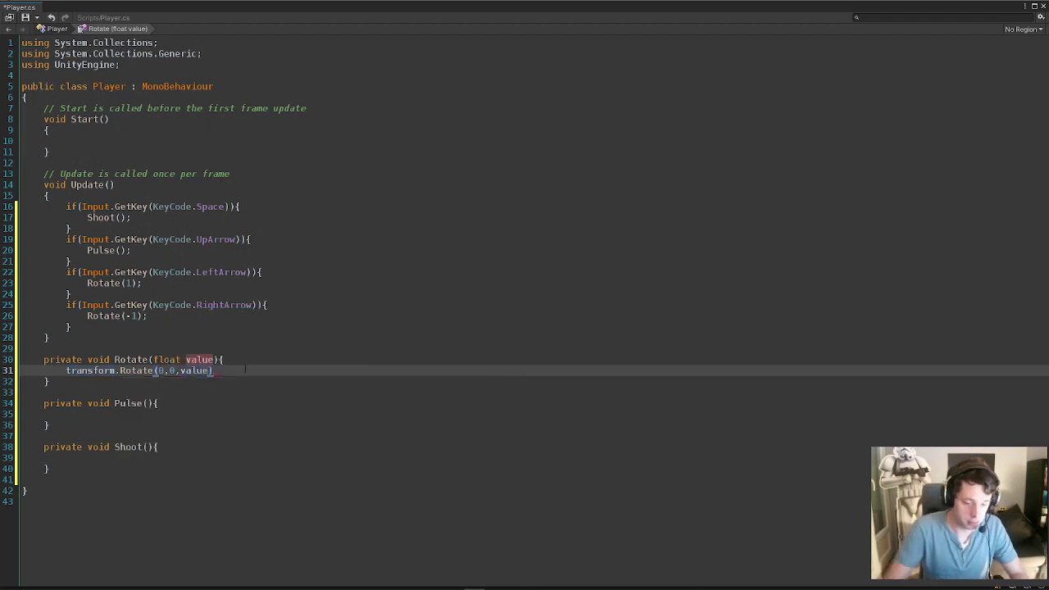
pyautogui.write(';')
pyautogui.click(192, 359)
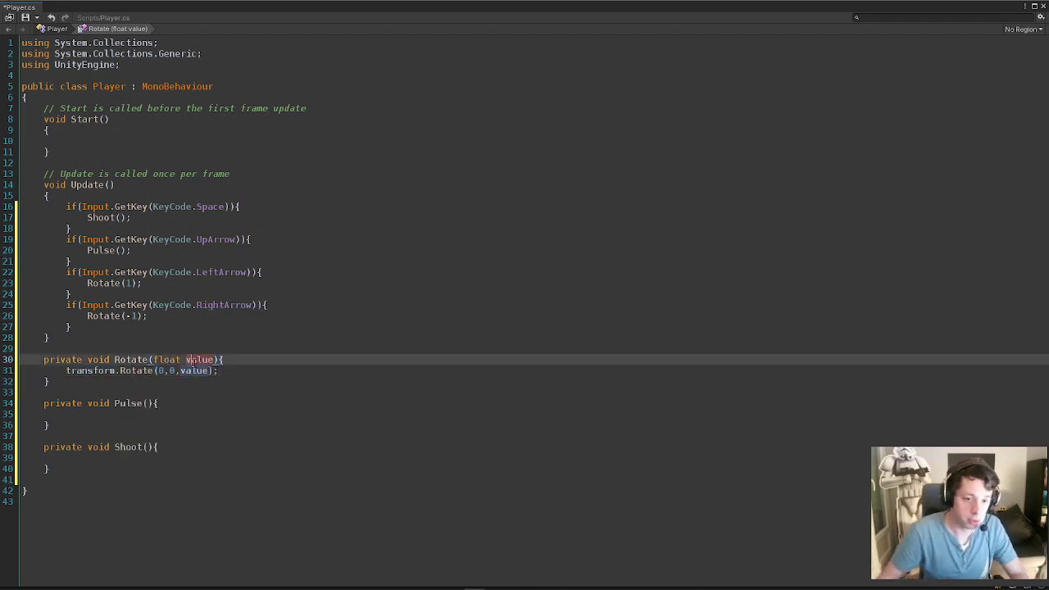
pyautogui.click(132, 315)
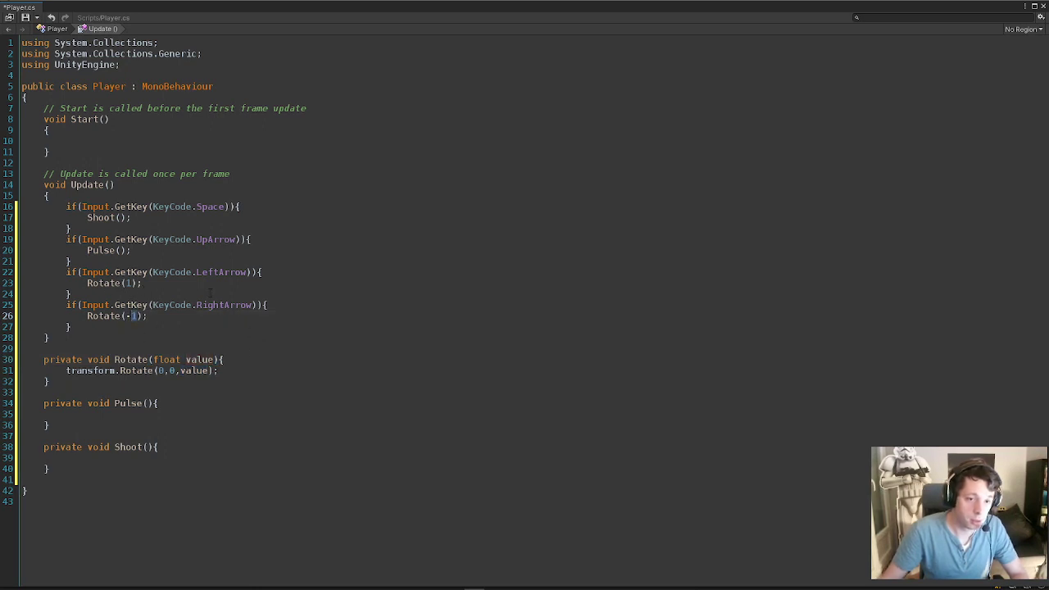
pyautogui.click(191, 403)
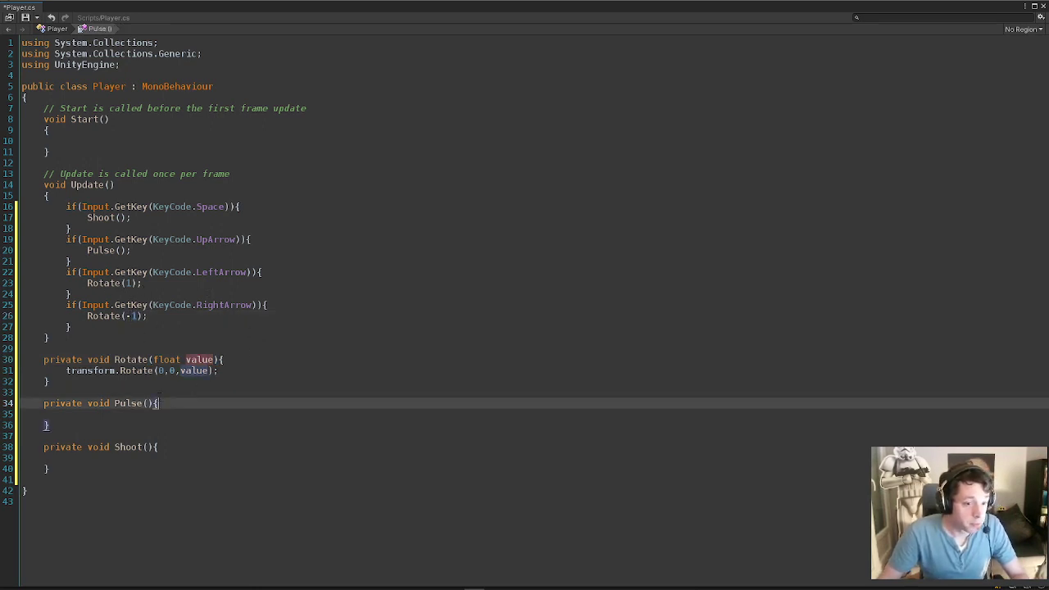
pyautogui.click(179, 382)
pyautogui.click(227, 370)
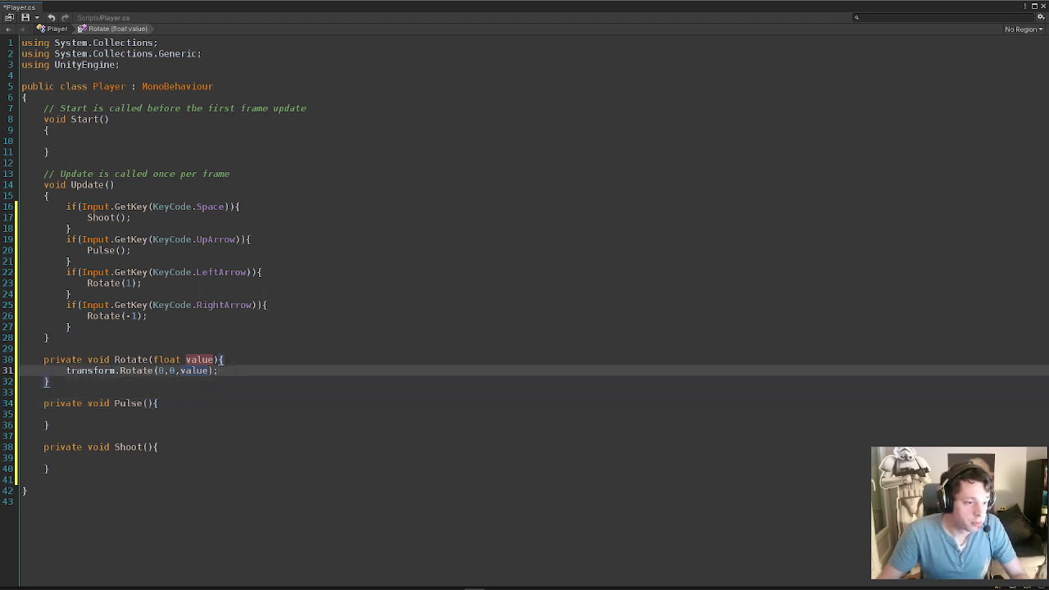
pyautogui.click(99, 415)
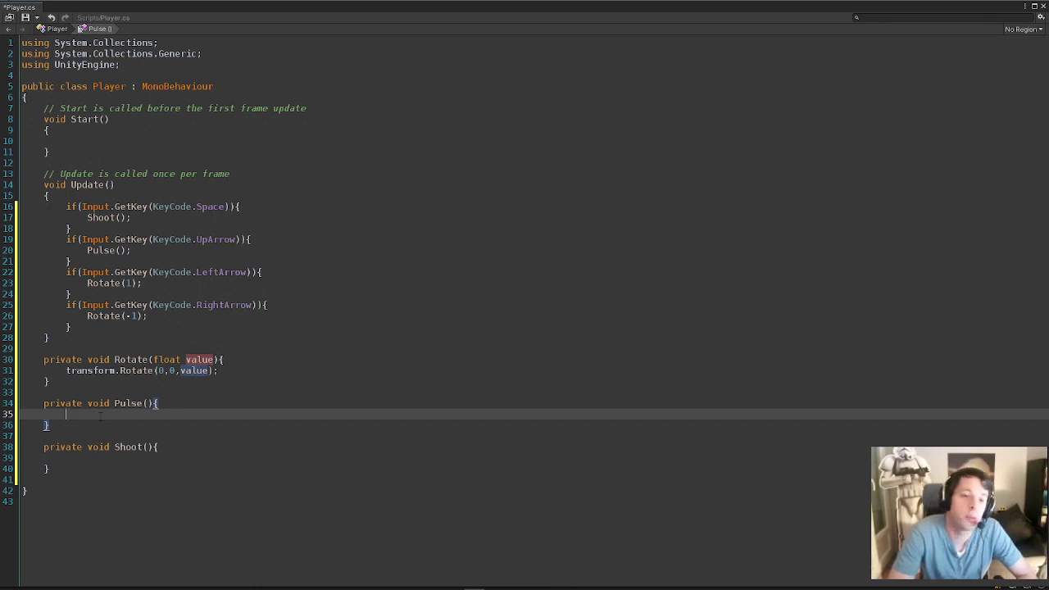
# In Pulse, write gameObject.GetComponent<Rigidbody2D>() using autocomplete.
pyautogui.press('Tab')
pyautogui.write('game')
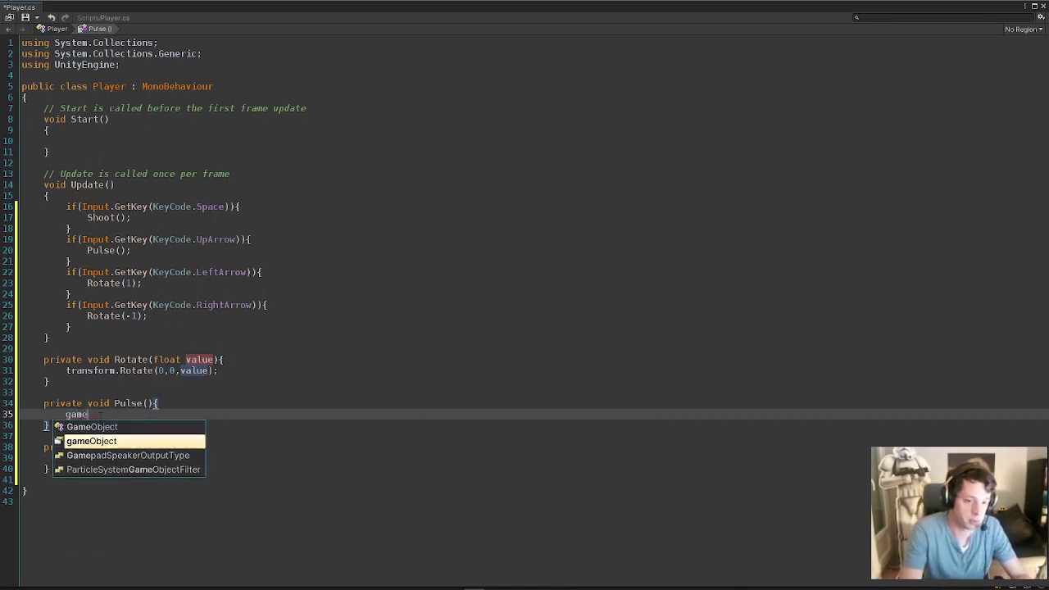
pyautogui.press('Return')
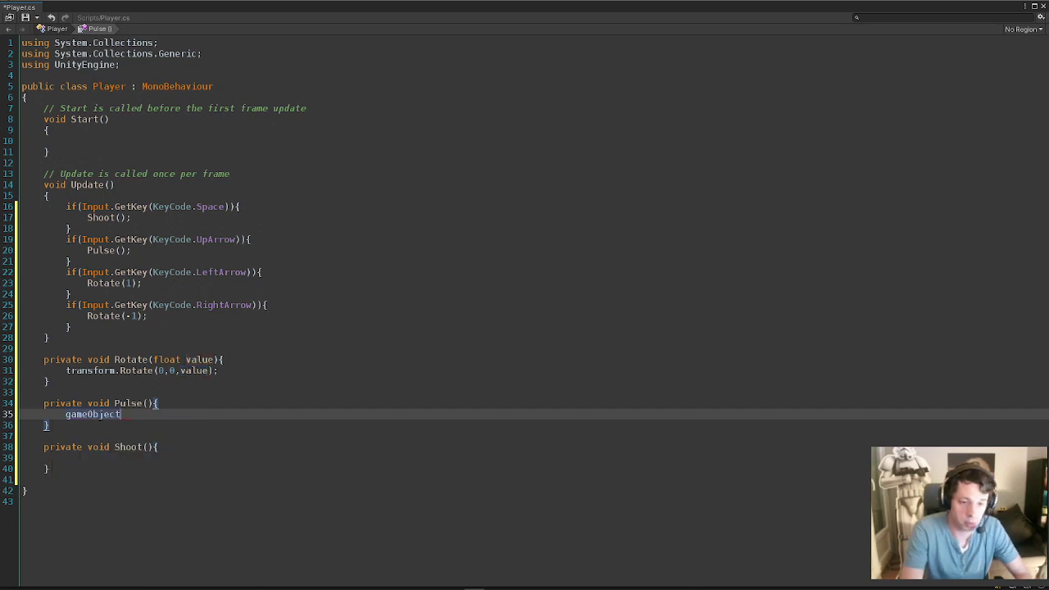
pyautogui.write('.')
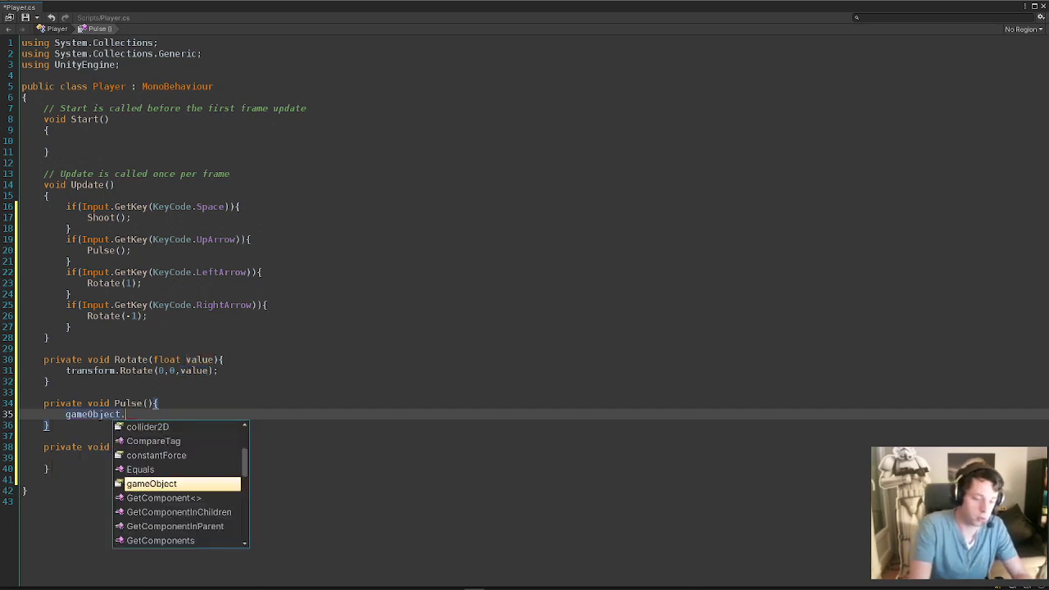
pyautogui.write('get')
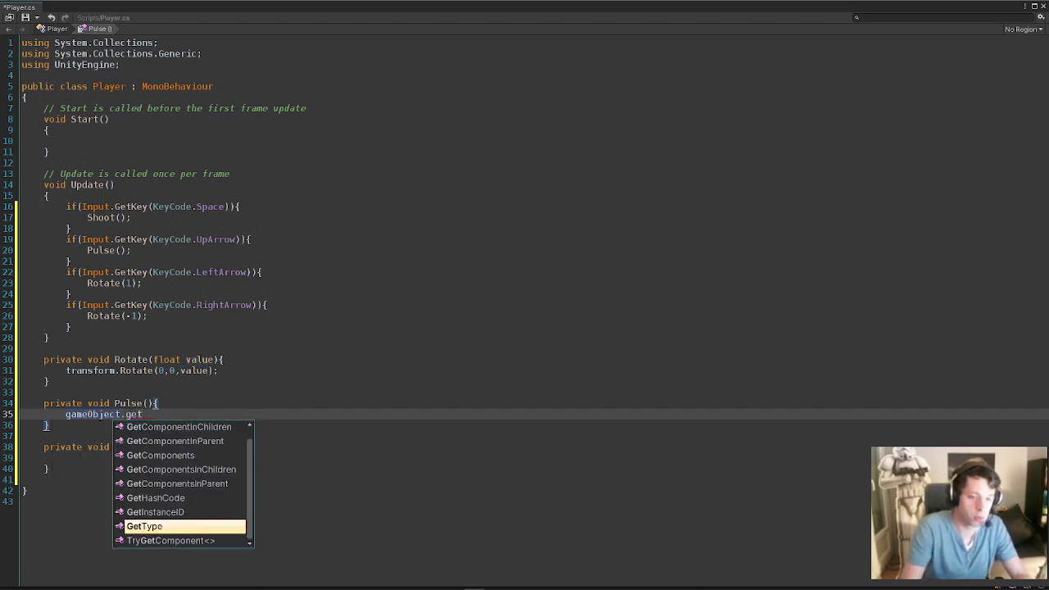
pyautogui.press('Up')
pyautogui.press('Up')
pyautogui.press('Up')
pyautogui.press('Up')
pyautogui.press('Up')
pyautogui.press('Up')
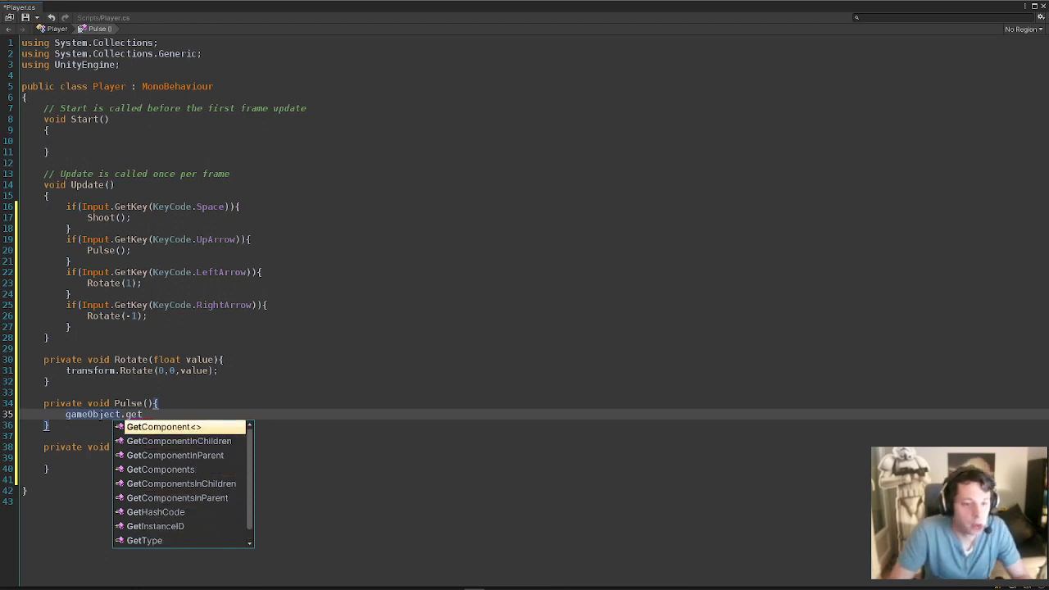
pyautogui.press('Return')
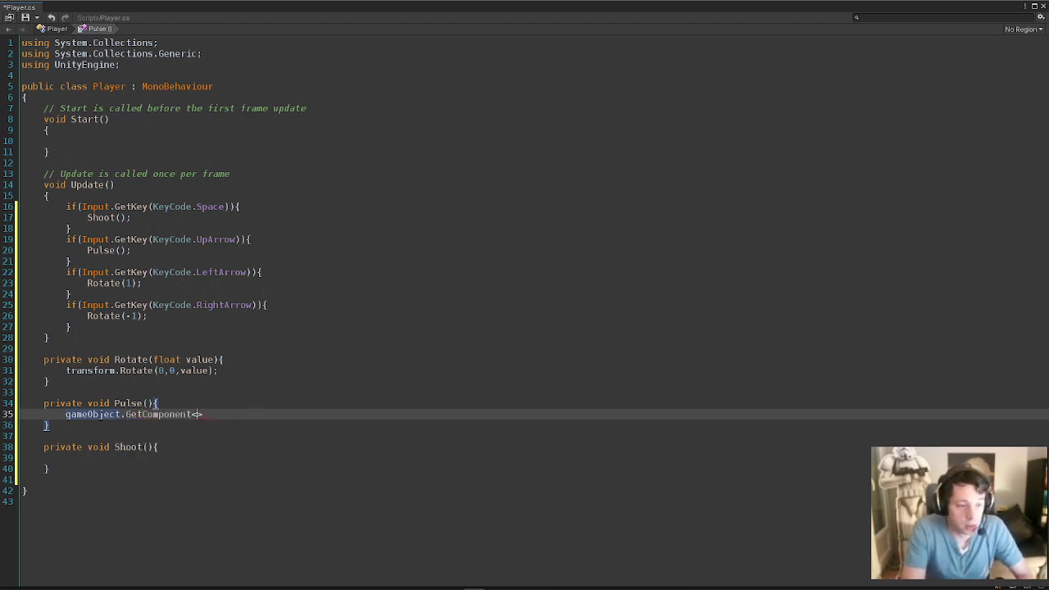
pyautogui.write('Rigi')
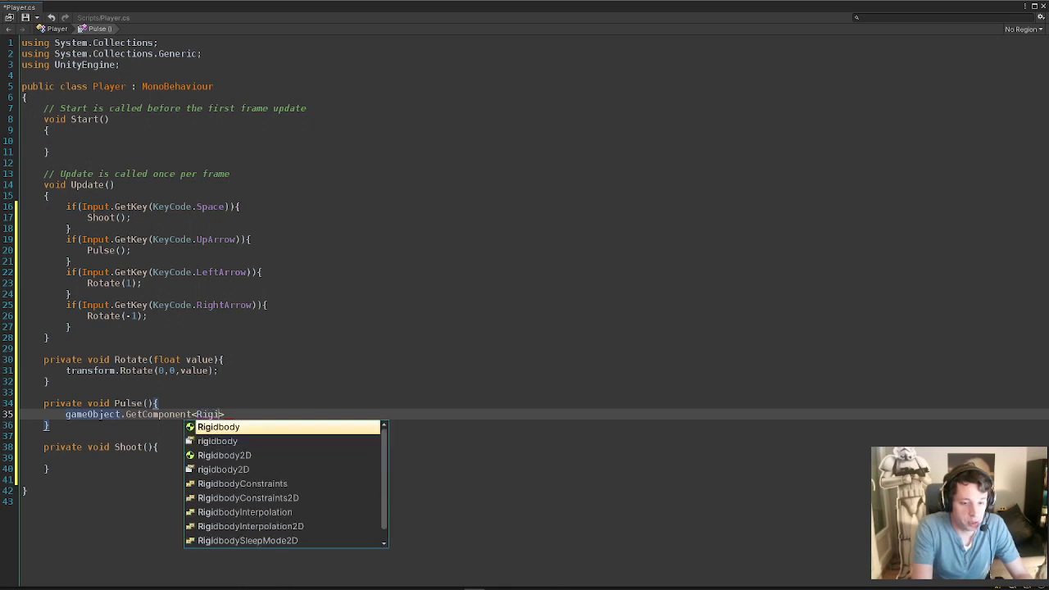
pyautogui.press('Down')
pyautogui.press('Down')
pyautogui.press('Return')
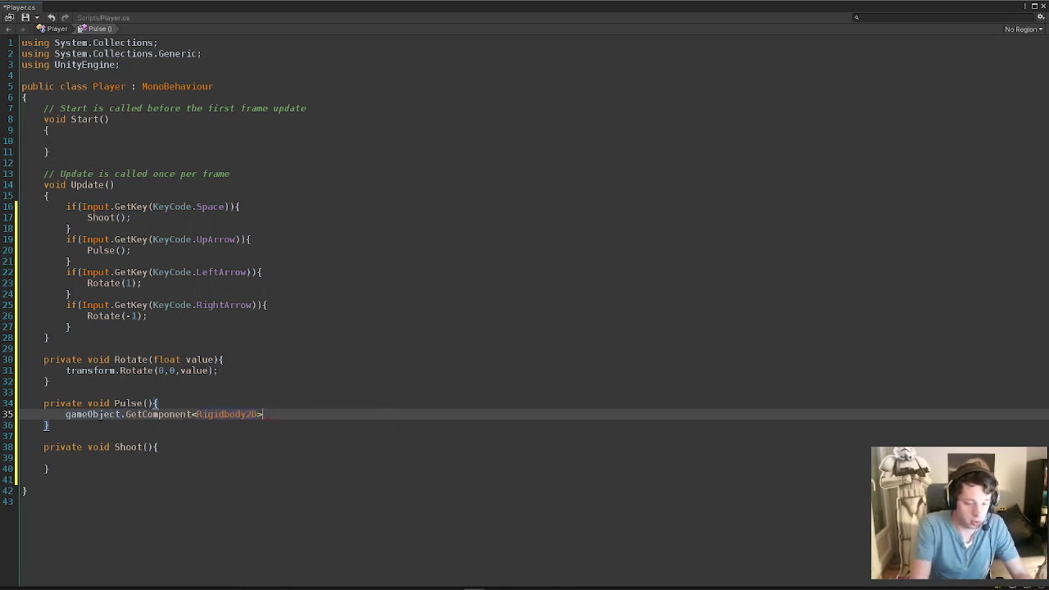
pyautogui.write('()')
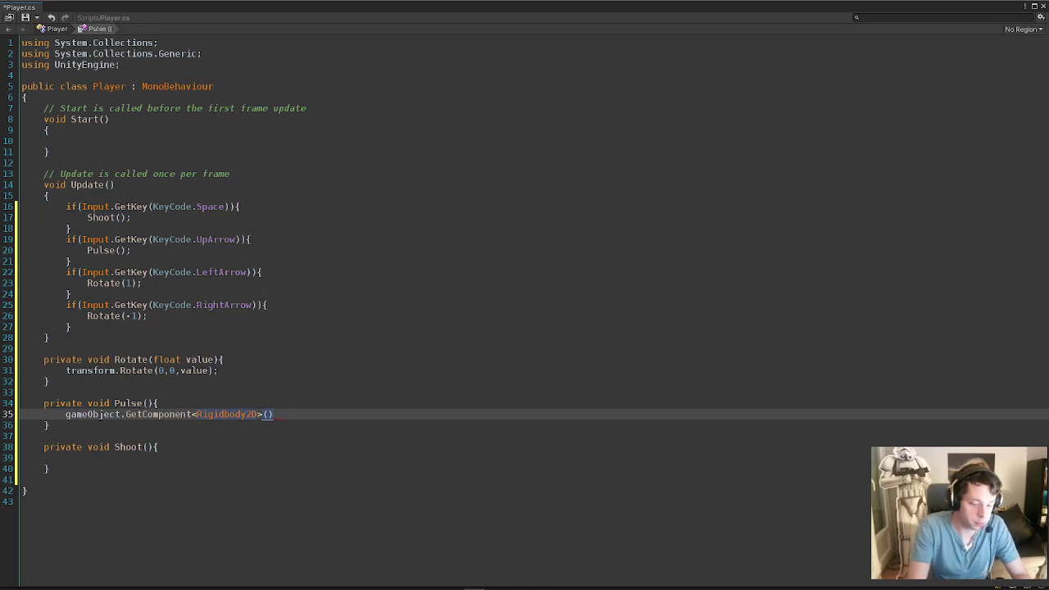
pyautogui.write('.')
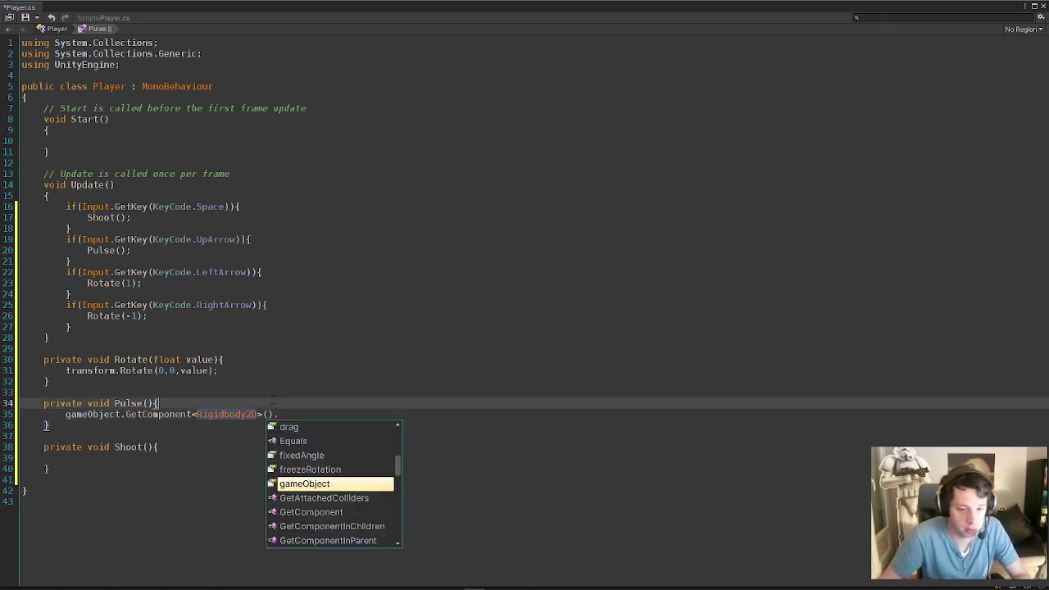
# Append .AddForce(); to the Rigidbody2D call and un-maximize the code panel.
pyautogui.press('Escape')
pyautogui.moveTo(274, 414); pyautogui.dragTo(65, 414)
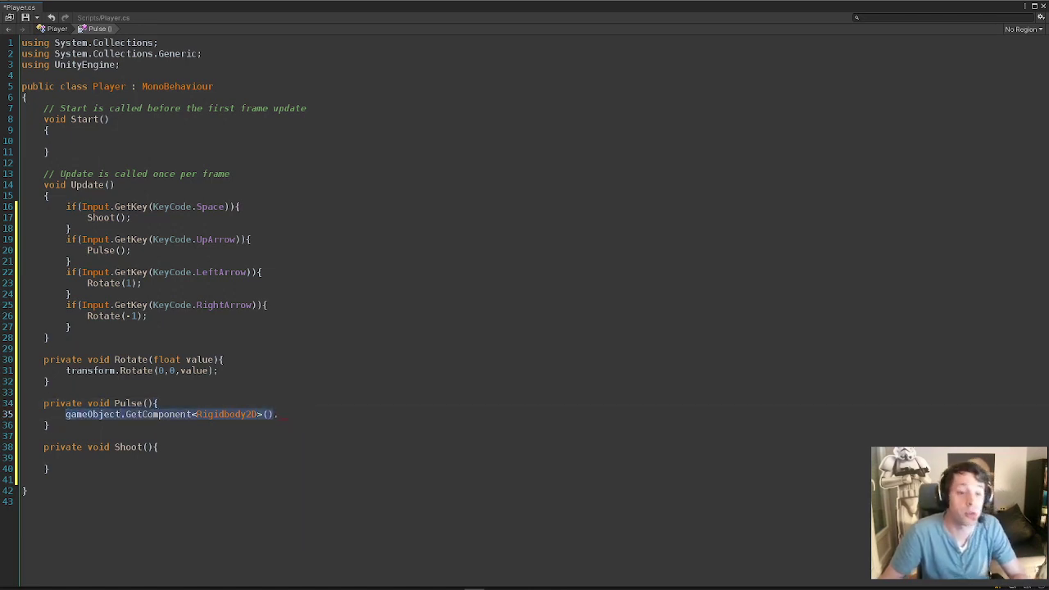
pyautogui.click(229, 415)
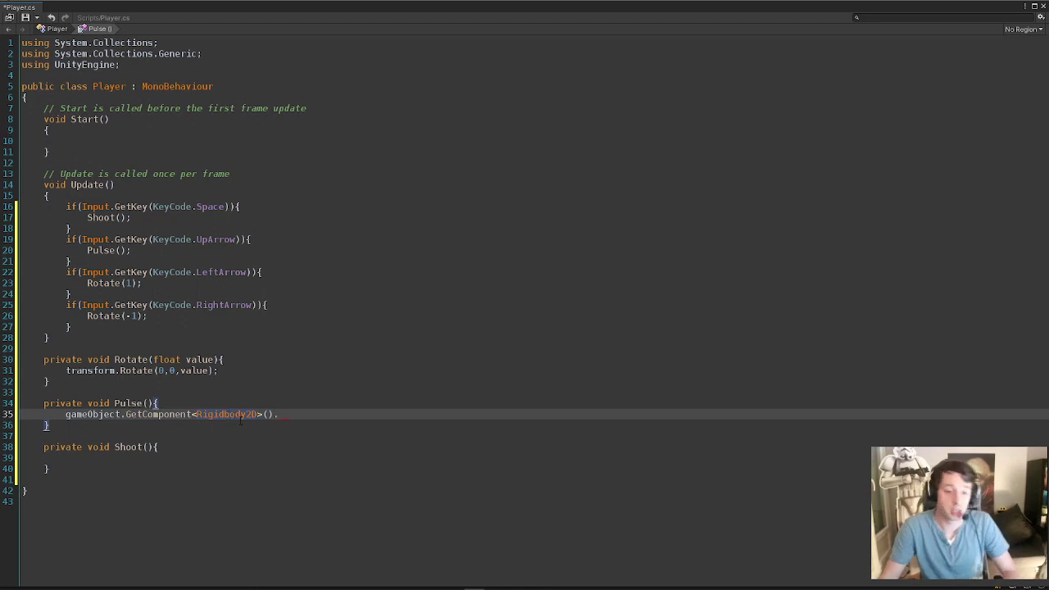
pyautogui.click(290, 413)
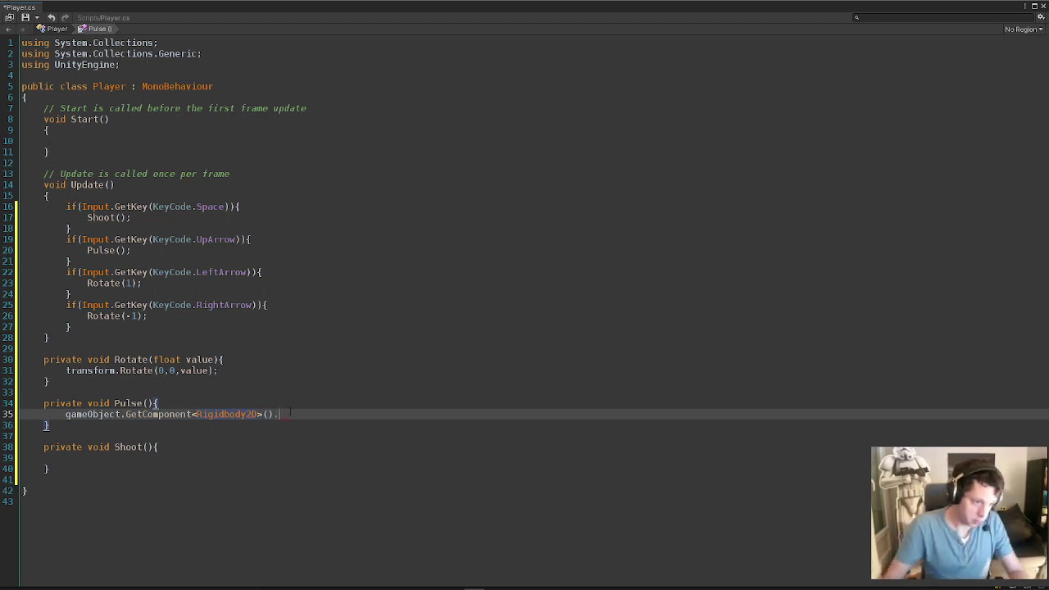
pyautogui.write('AddF')
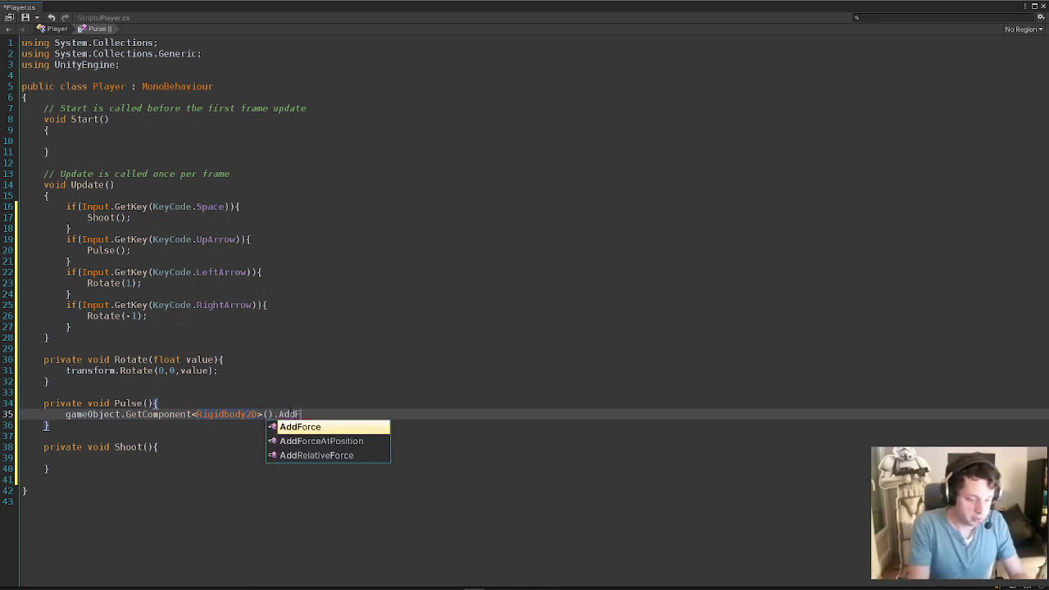
pyautogui.write('orce')
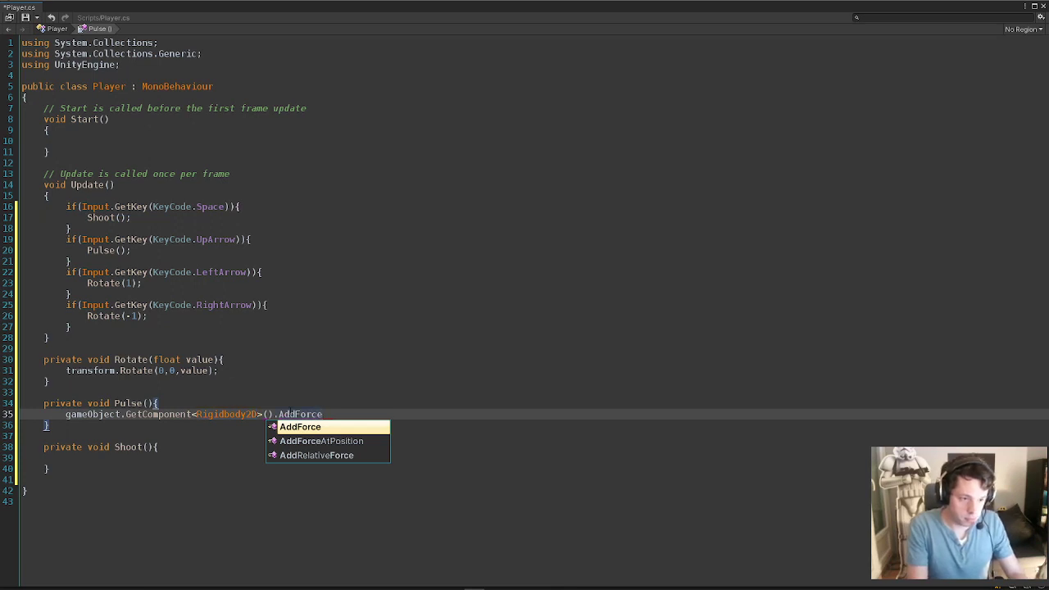
pyautogui.write('(')
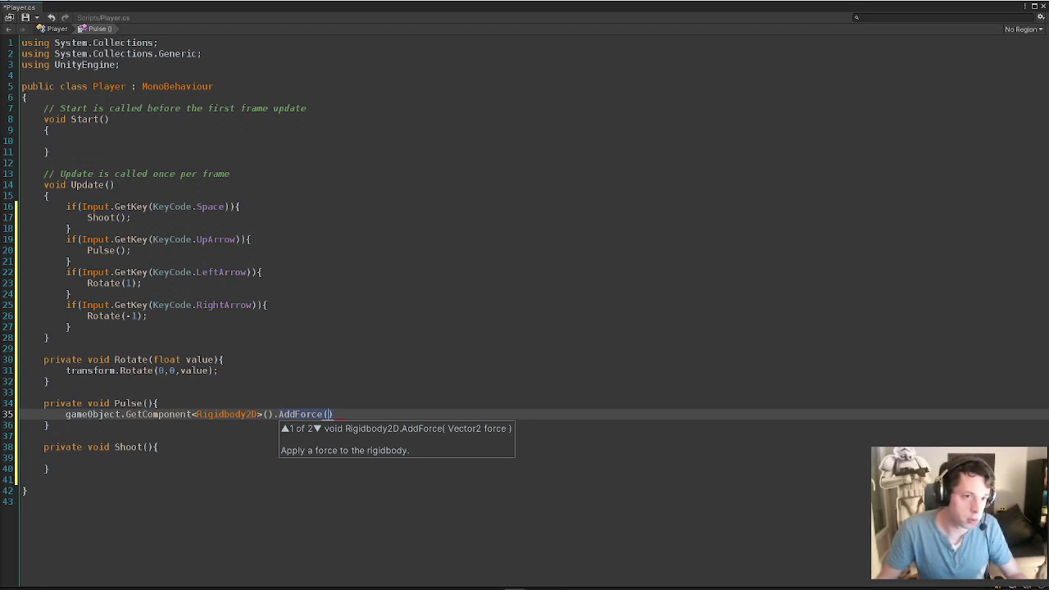
pyautogui.click(339, 414)
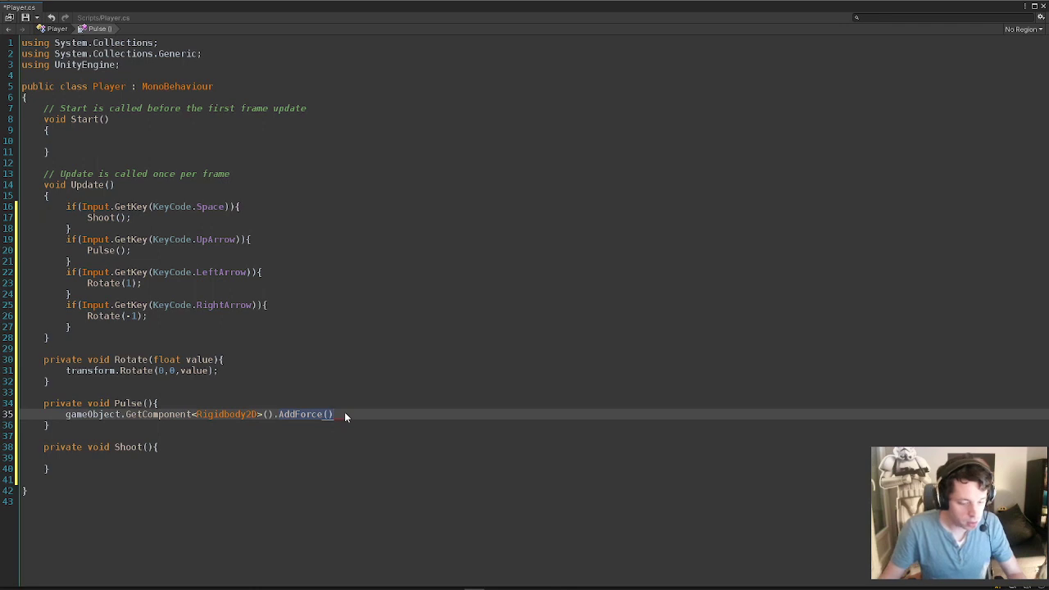
pyautogui.write(';')
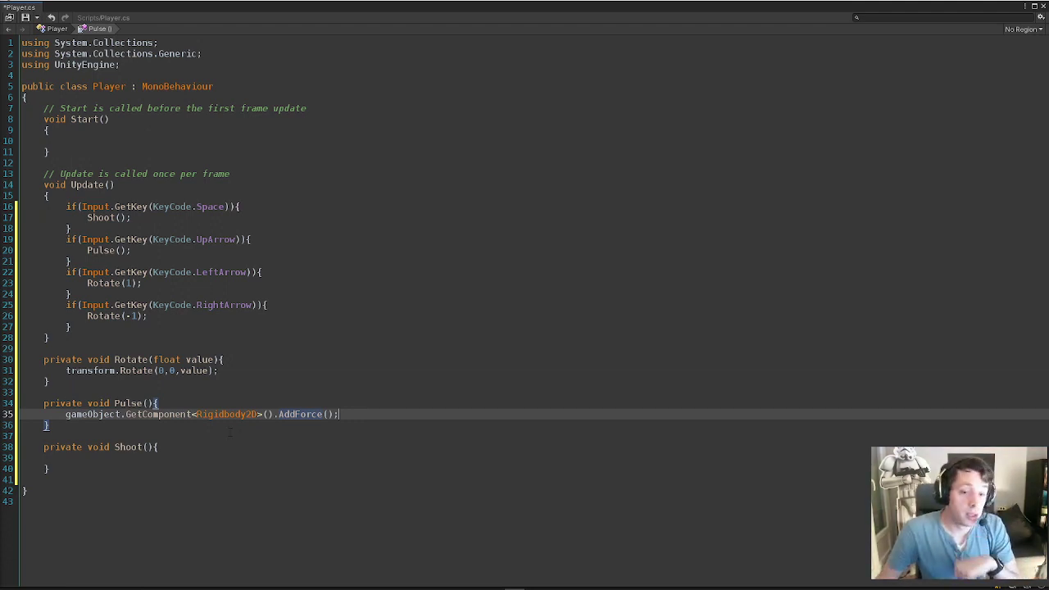
pyautogui.doubleClick(921, 8)
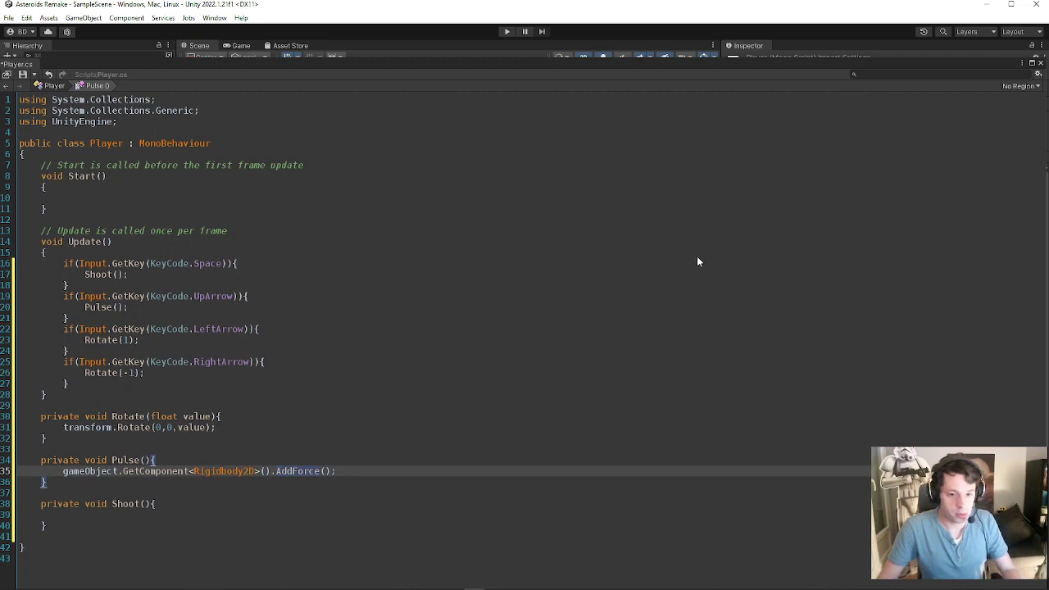
# Save Player.cs when returning to Unity and select the combined move/rotate/scale Transform tool.
pyautogui.click(1040, 63)
pyautogui.click(434, 295)
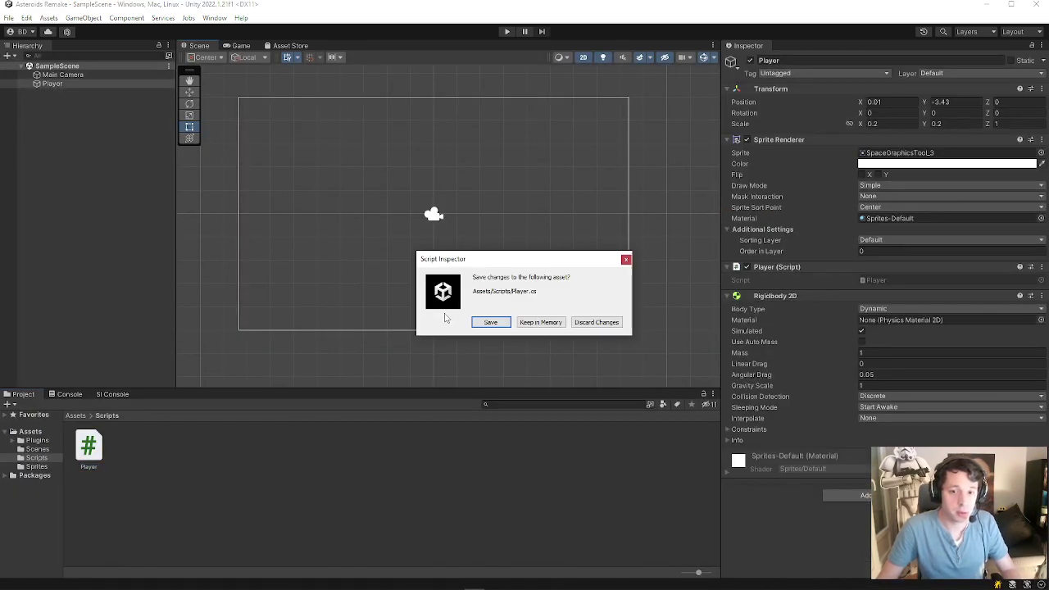
pyautogui.click(489, 323)
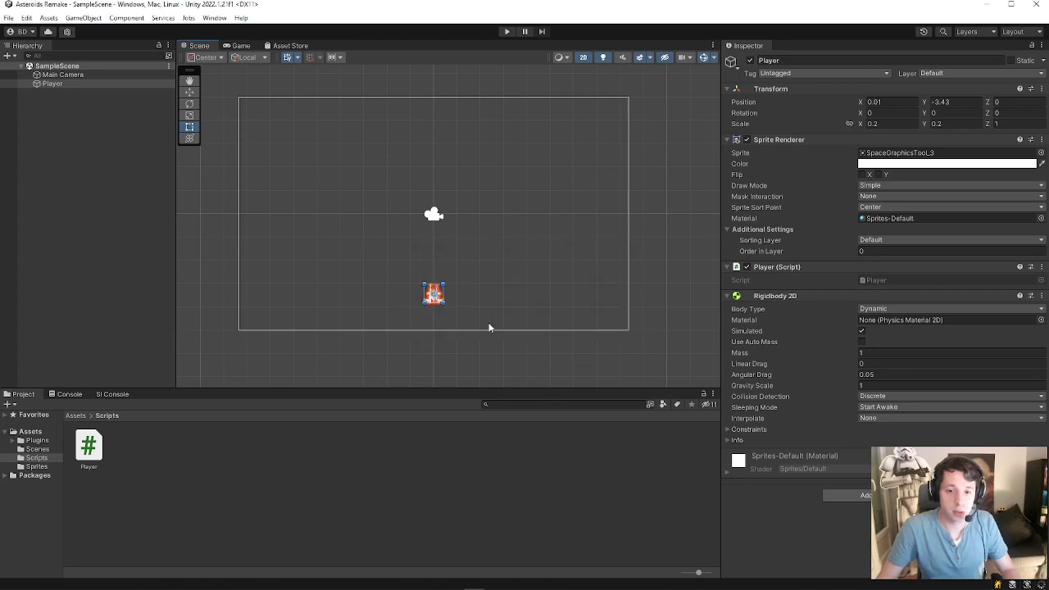
pyautogui.click(190, 92)
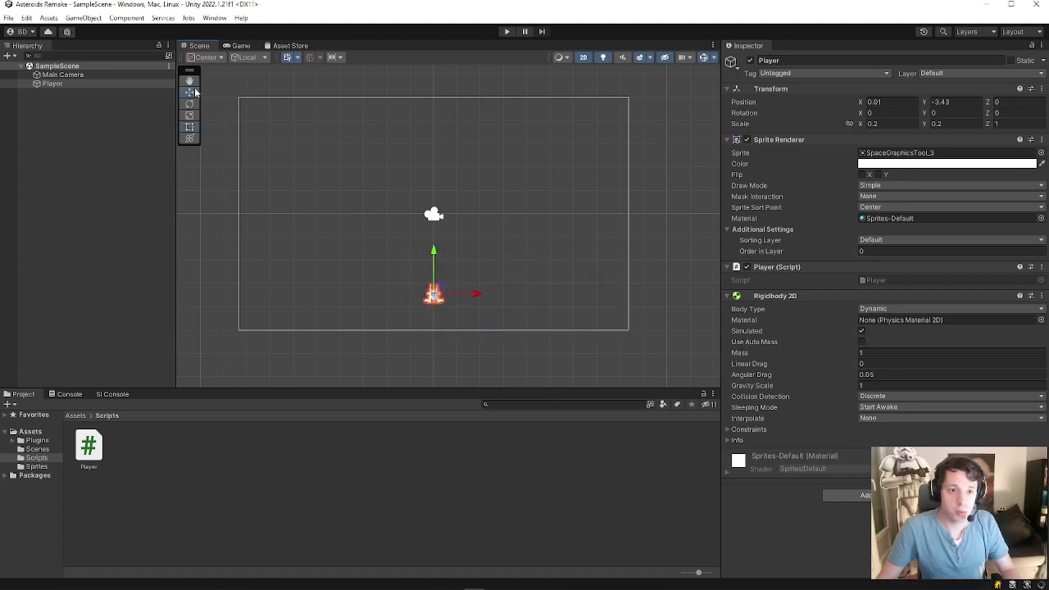
pyautogui.click(190, 138)
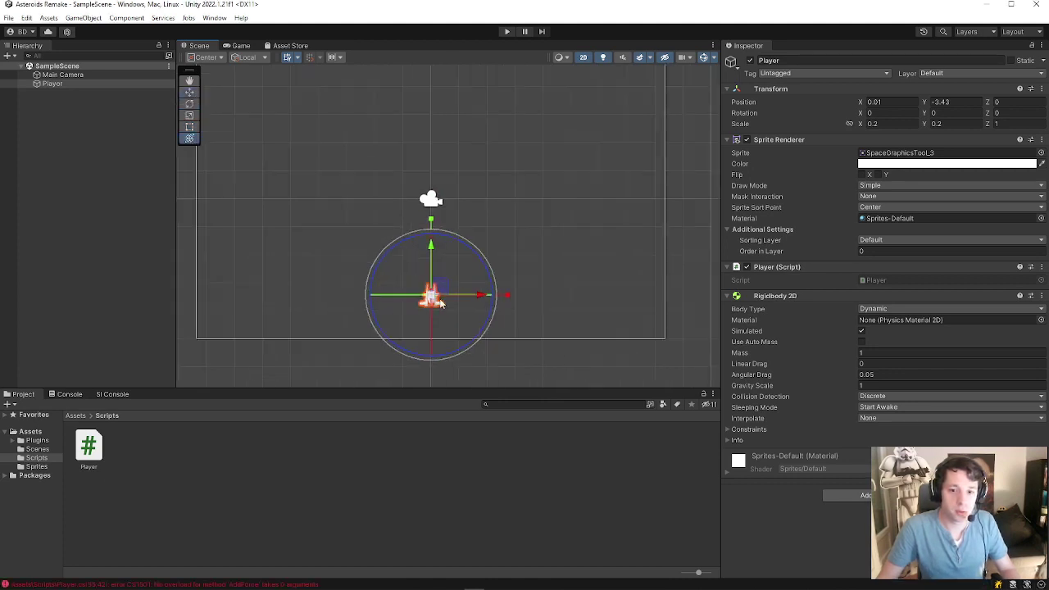
pyautogui.scroll(10, 414, 283)
pyautogui.scroll(3, 419, 271)
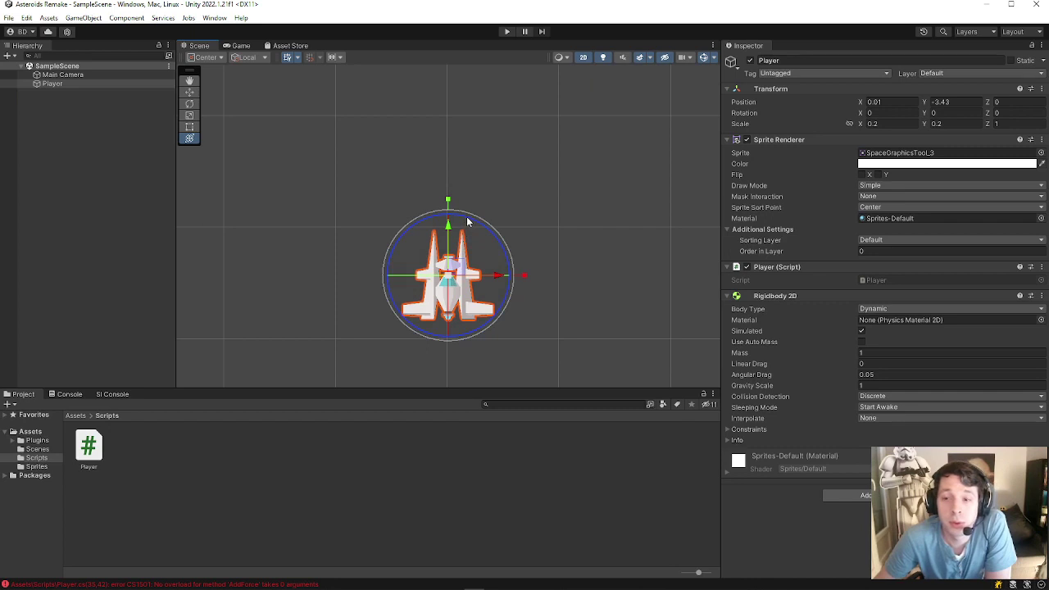
pyautogui.moveTo(462, 212); pyautogui.dragTo(507, 265)
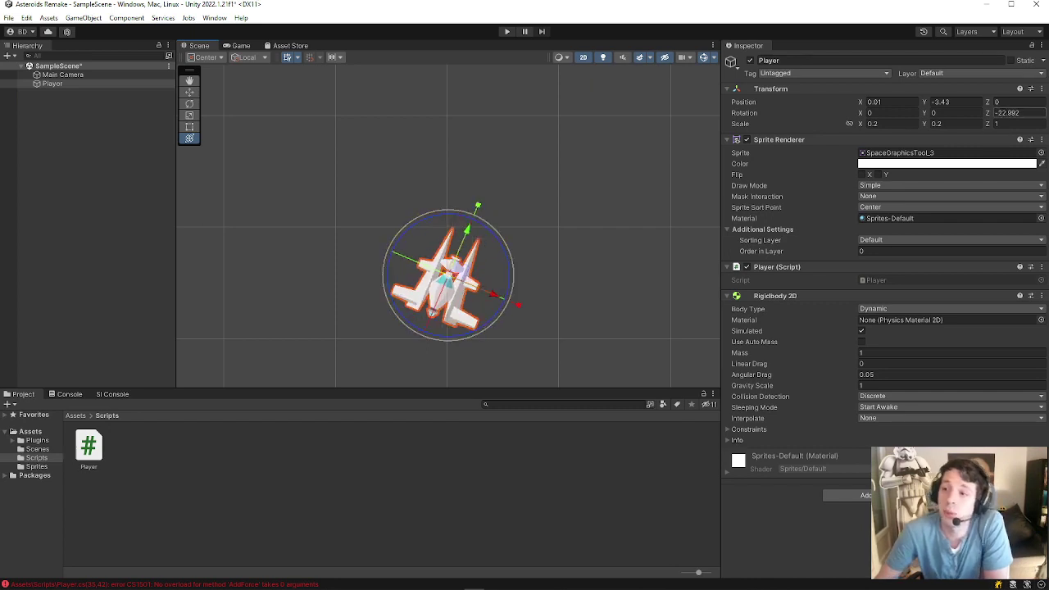
pyautogui.click(1007, 112)
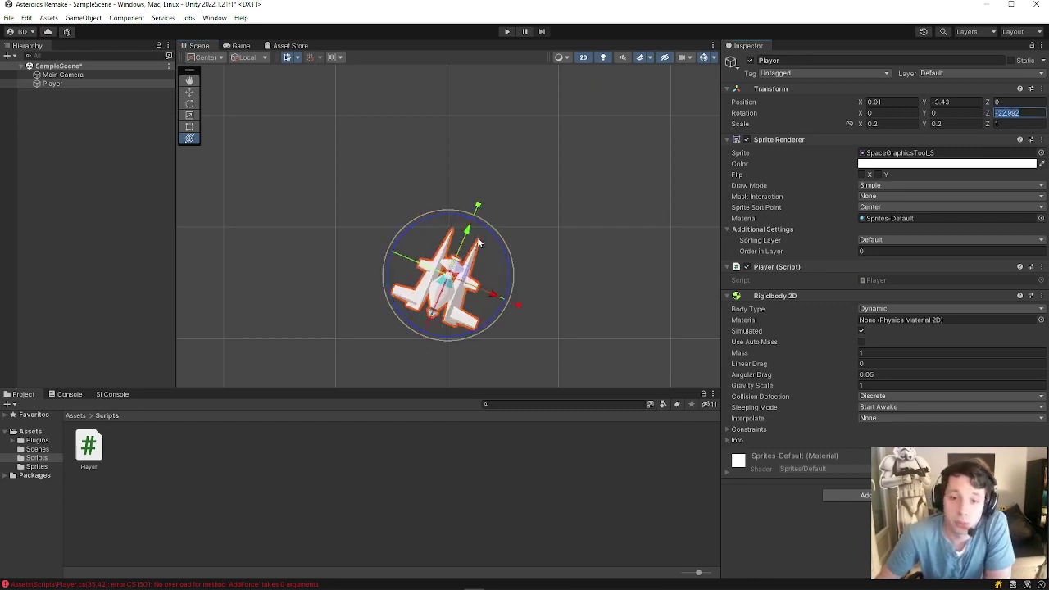
pyautogui.moveTo(492, 237)
pyautogui.mouseDown()
pyautogui.moveTo(508, 251)
pyautogui.moveTo(458, 207)
pyautogui.mouseUp()
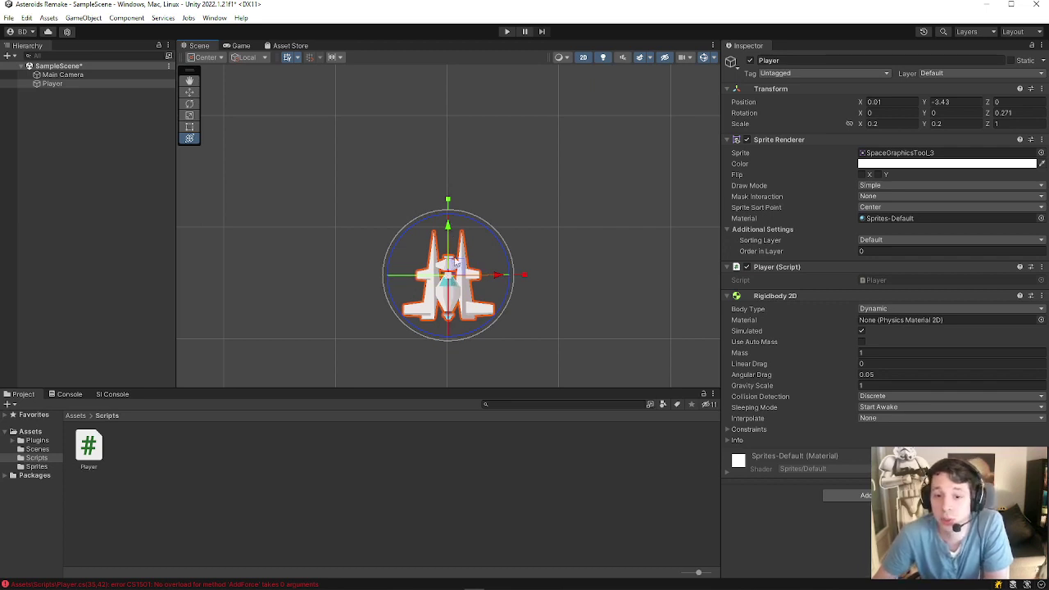
pyautogui.click(999, 113)
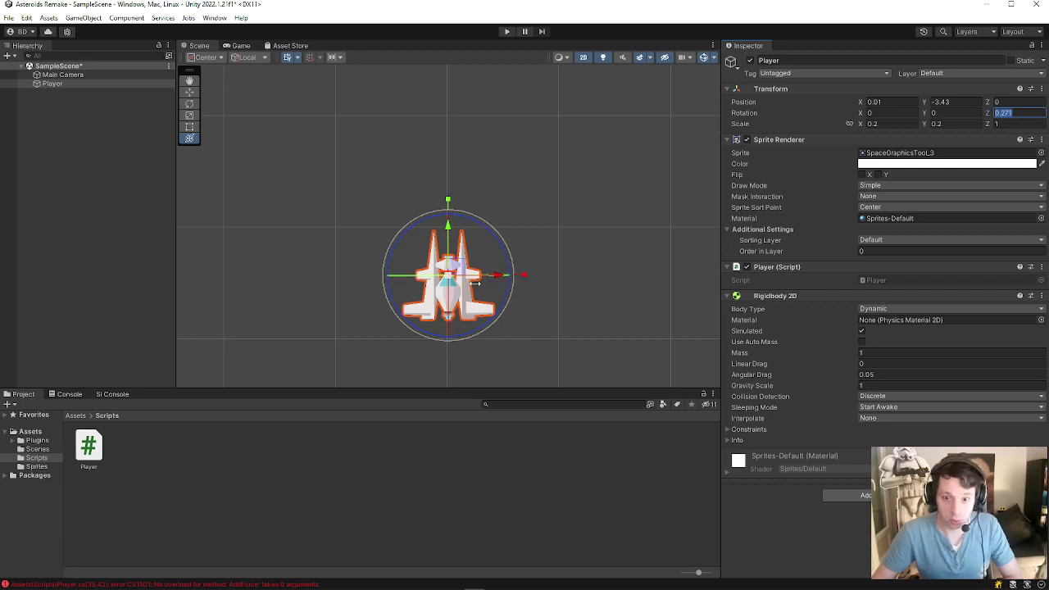
pyautogui.moveTo(499, 236)
pyautogui.mouseDown()
pyautogui.moveTo(494, 347)
pyautogui.moveTo(648, 306)
pyautogui.mouseUp()
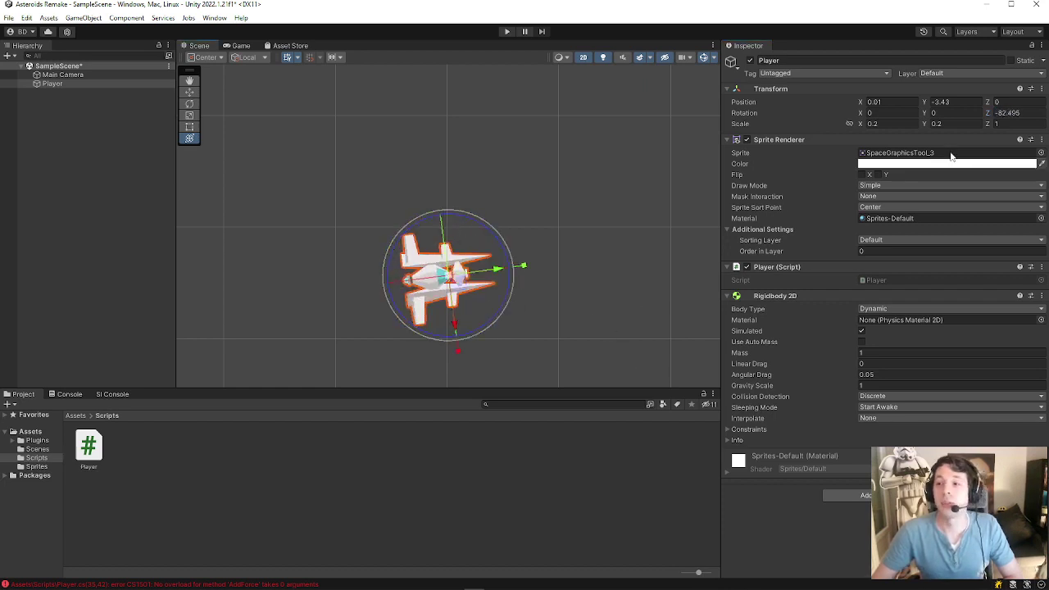
pyautogui.click(1033, 113)
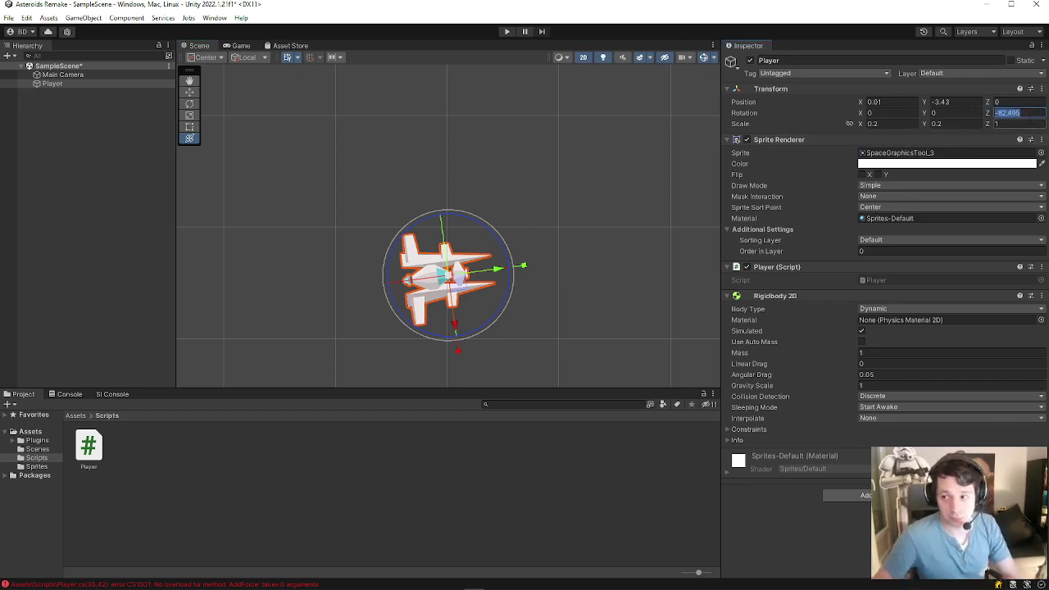
pyautogui.write('0')
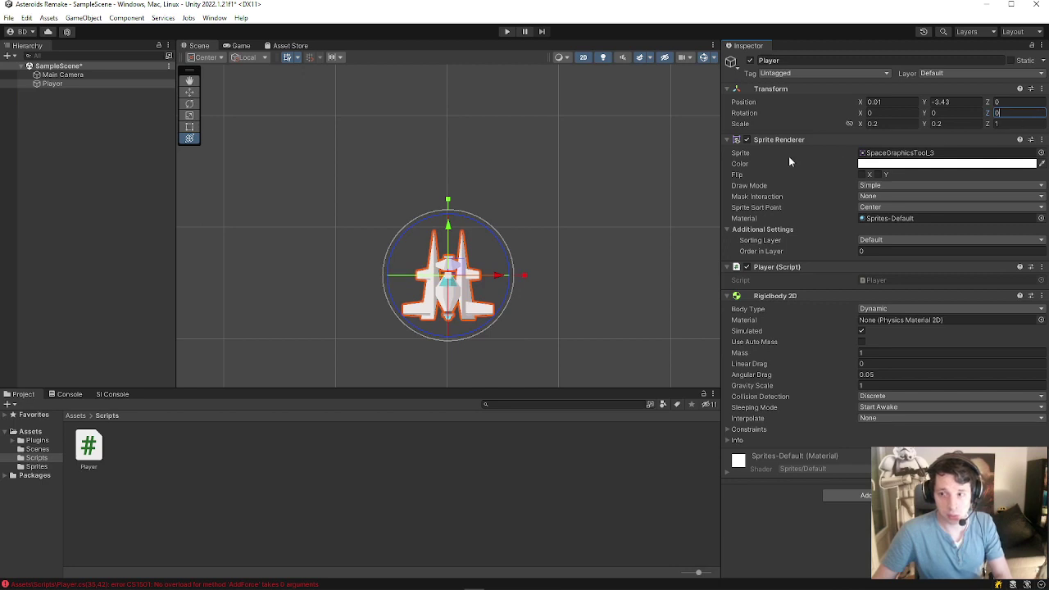
pyautogui.moveTo(434, 584)
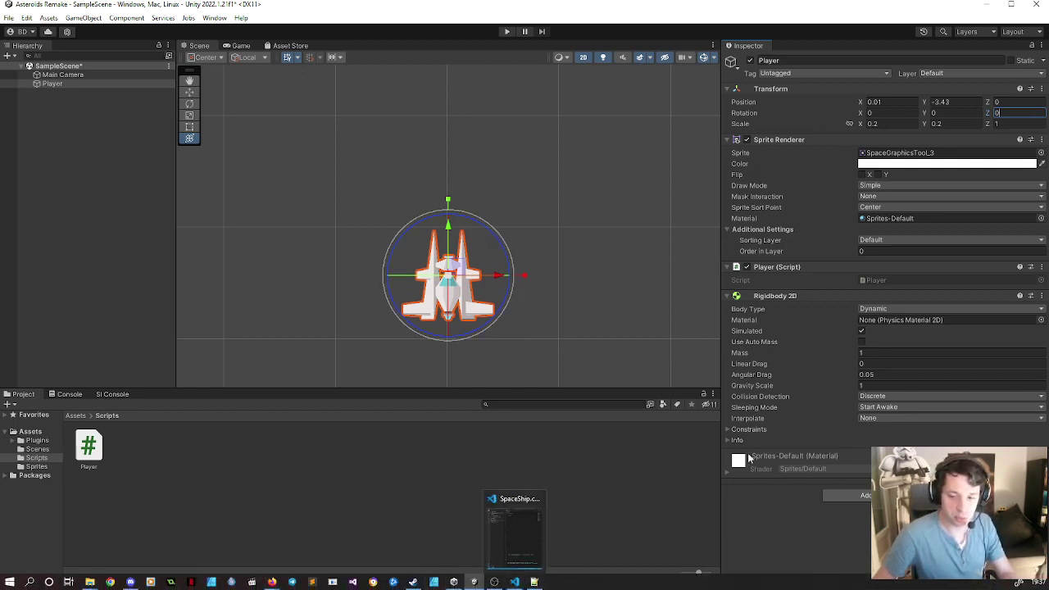
# Open Player.cs and type transform.rotation * inside Pulse's AddForce parentheses.
pyautogui.click(79, 457)
pyautogui.doubleClick(79, 457)
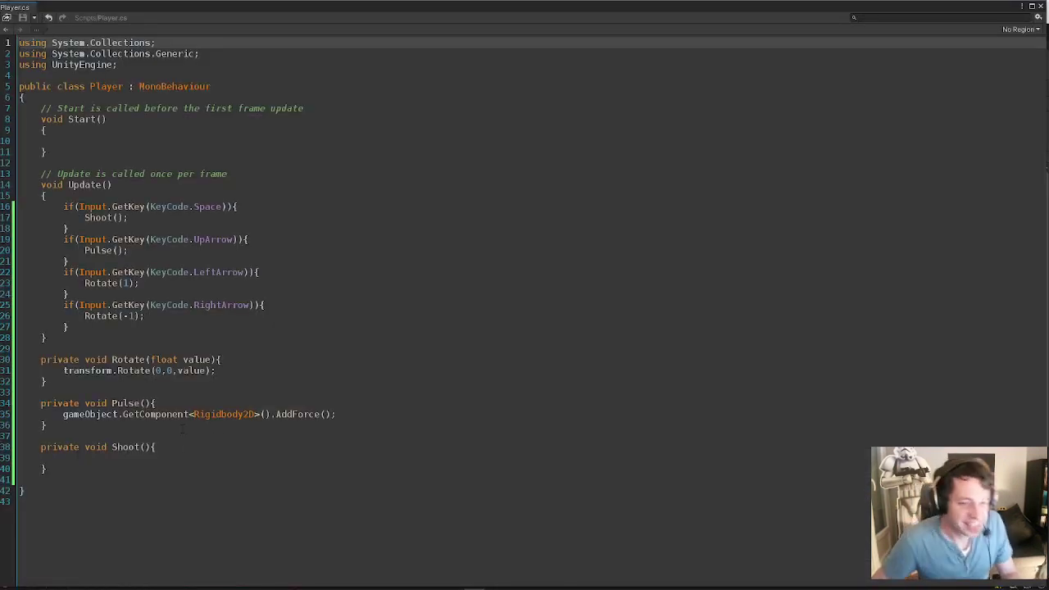
pyautogui.click(325, 413)
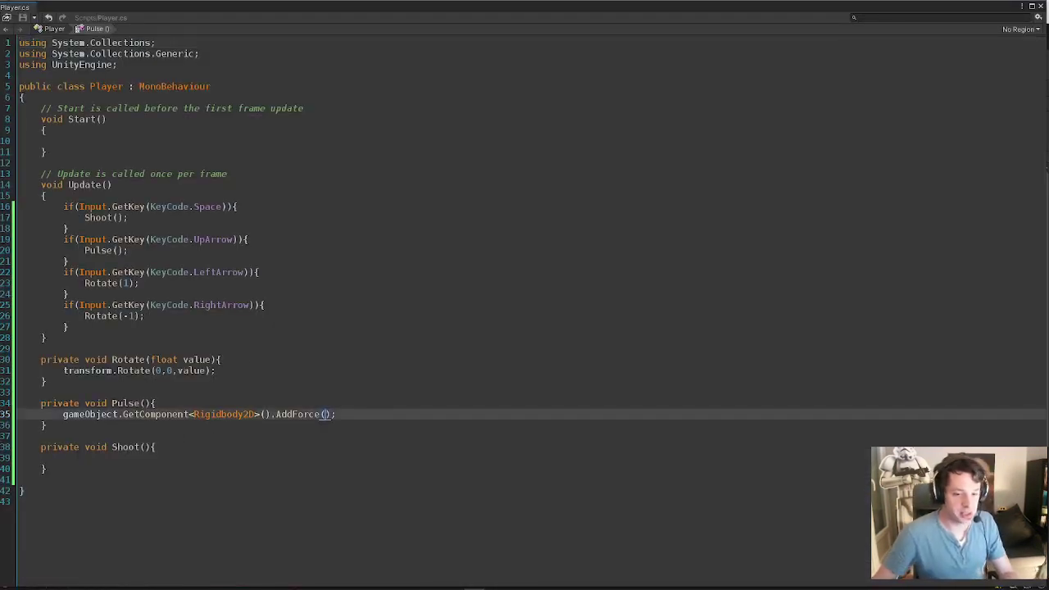
pyautogui.write('transf')
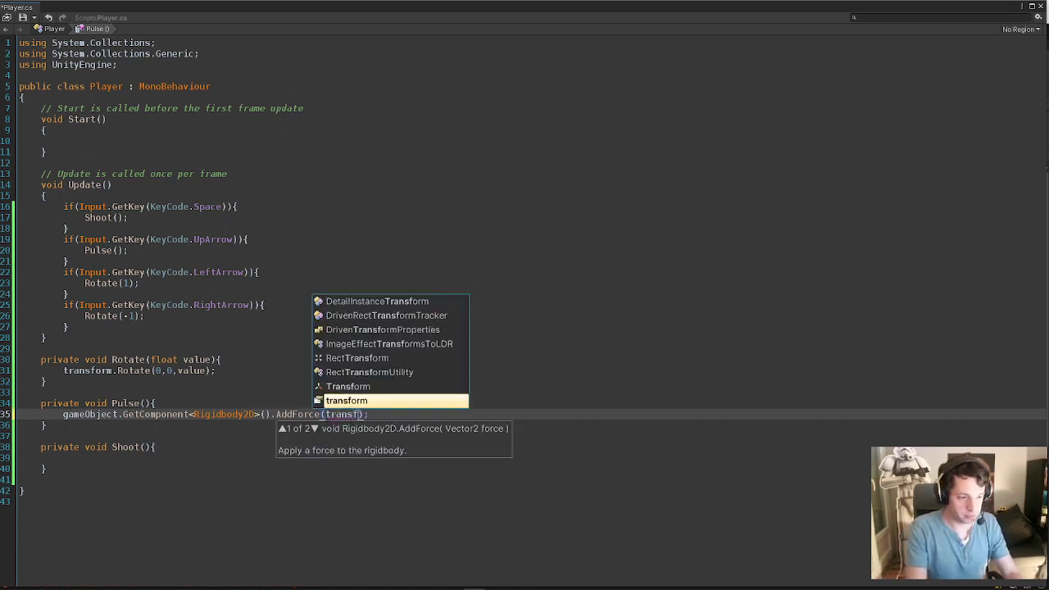
pyautogui.press('Return')
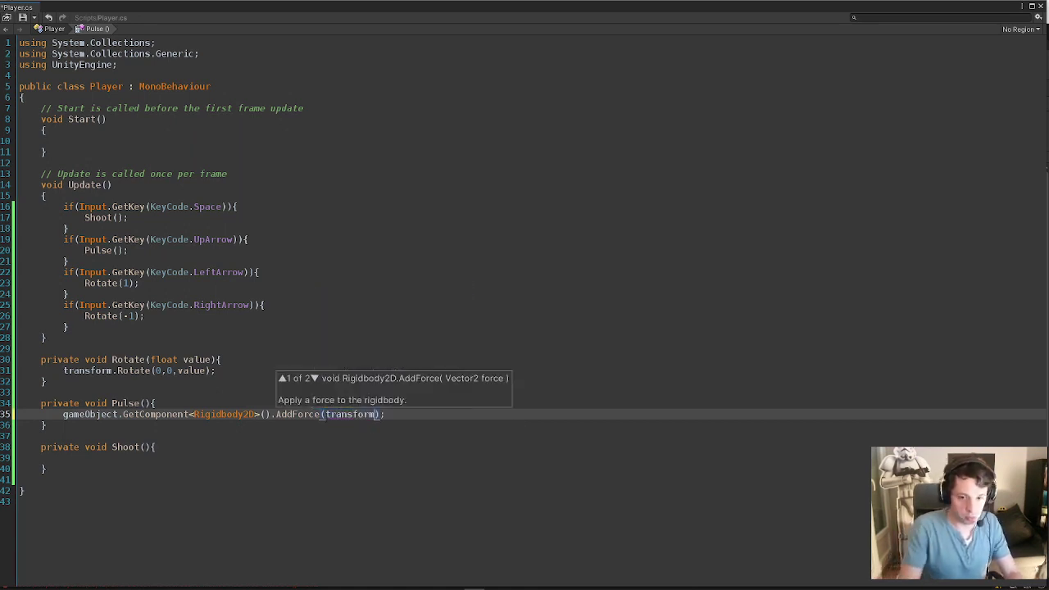
pyautogui.write('.ro')
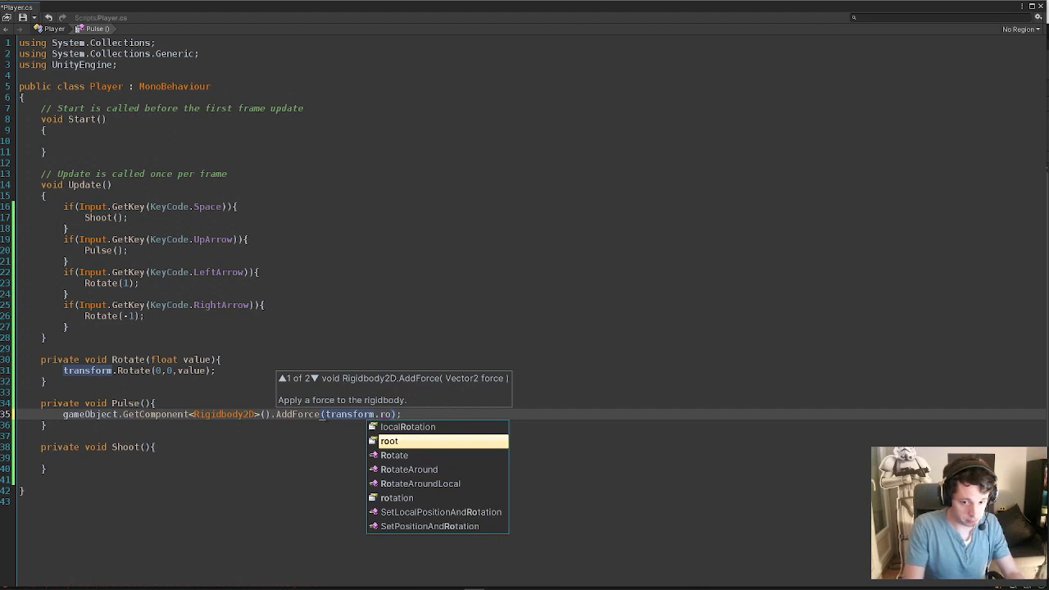
pyautogui.write('ta')
pyautogui.press('Return')
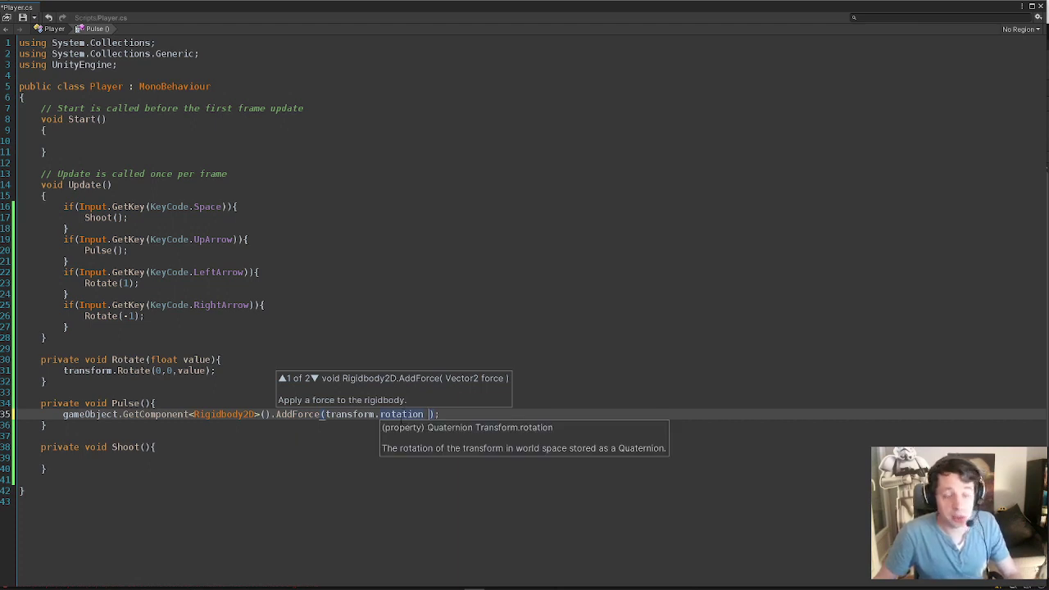
pyautogui.write('*')
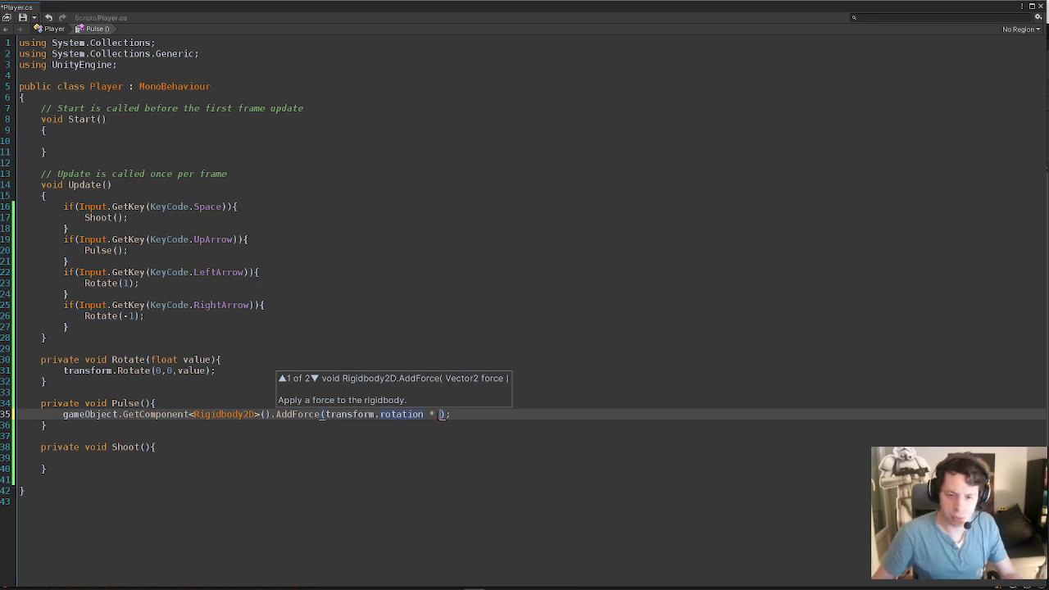
# Remove a stray .e after rotation and put the cursor before AddForce's closing parenthesis.
pyautogui.click(424, 414)
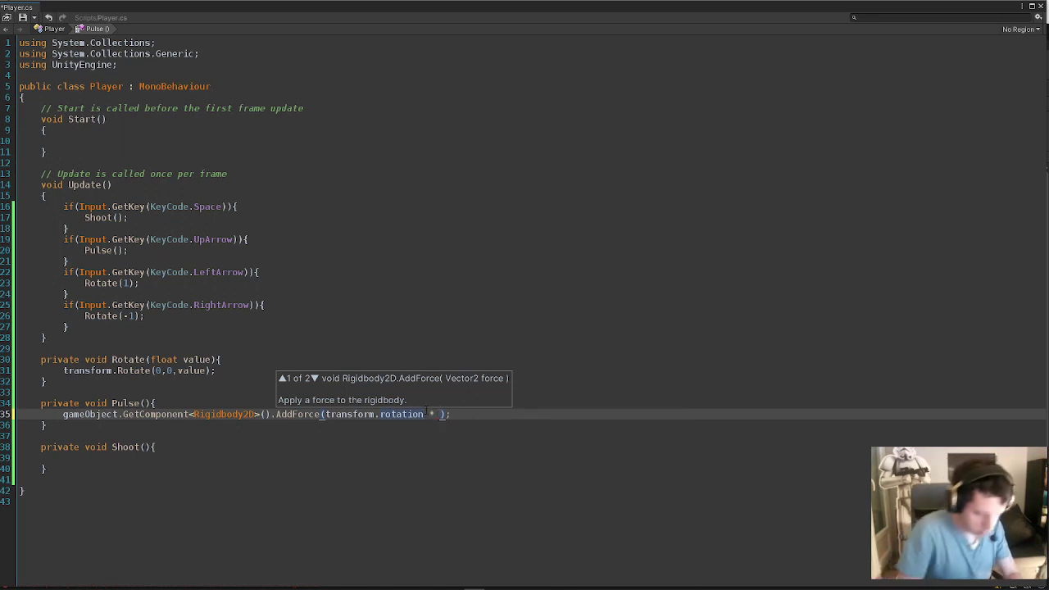
pyautogui.write('.e')
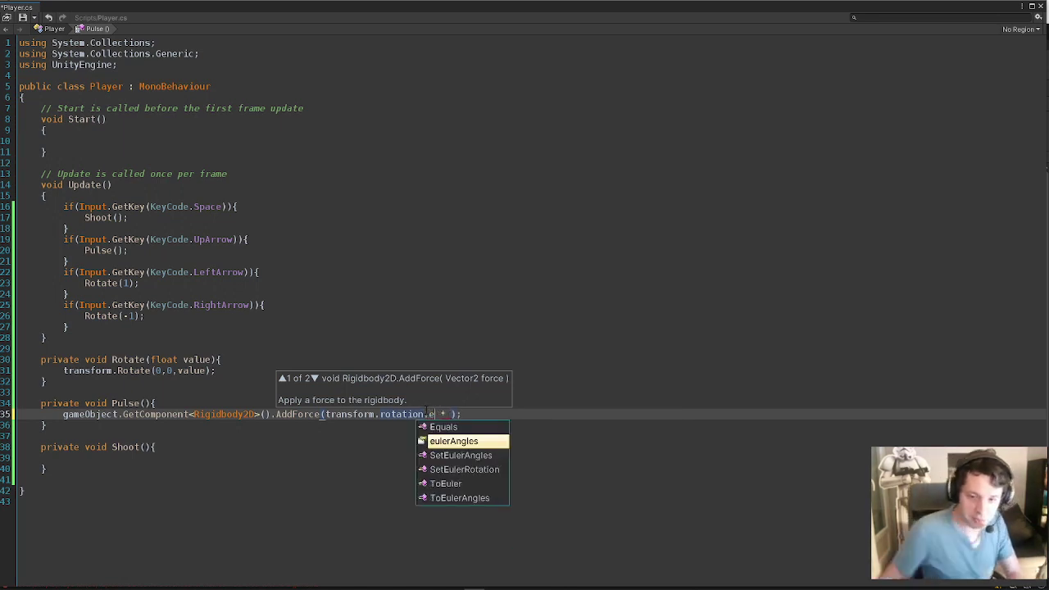
pyautogui.press('BackSpace')
pyautogui.press('BackSpace')
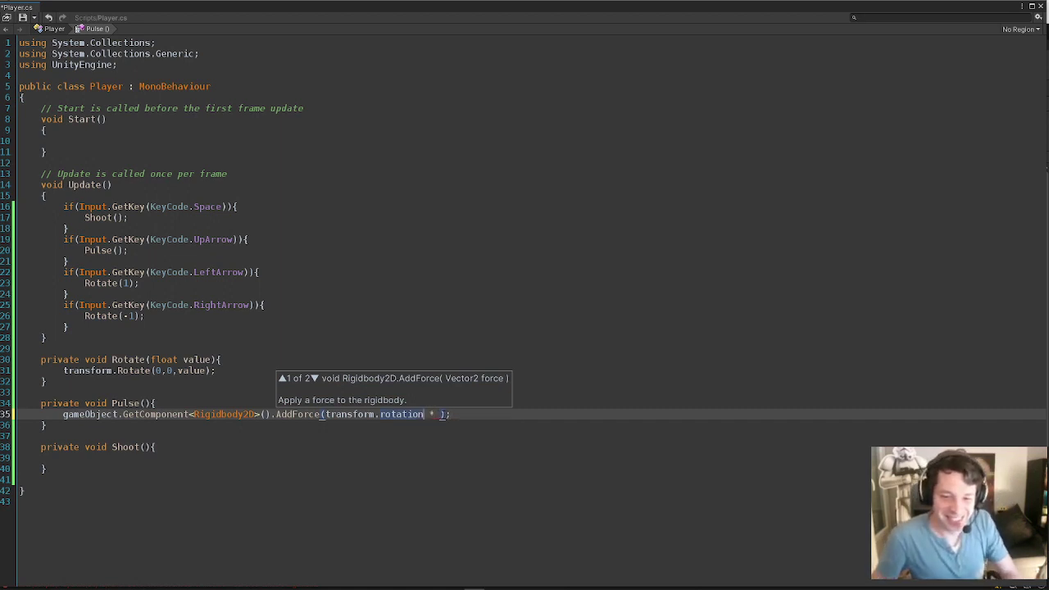
pyautogui.click(441, 413)
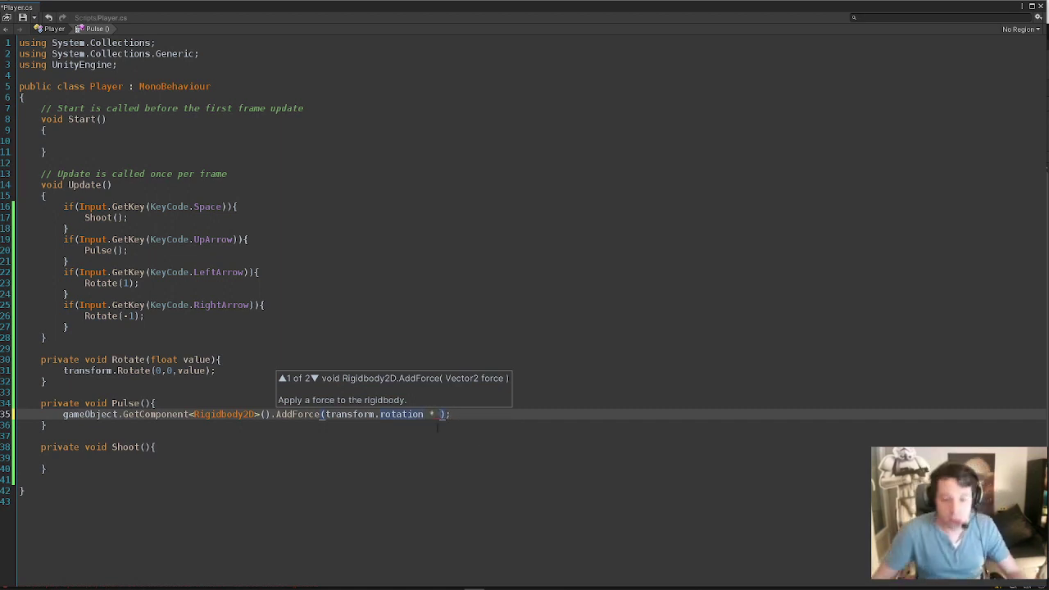
pyautogui.moveTo(424, 414); pyautogui.dragTo(325, 415)
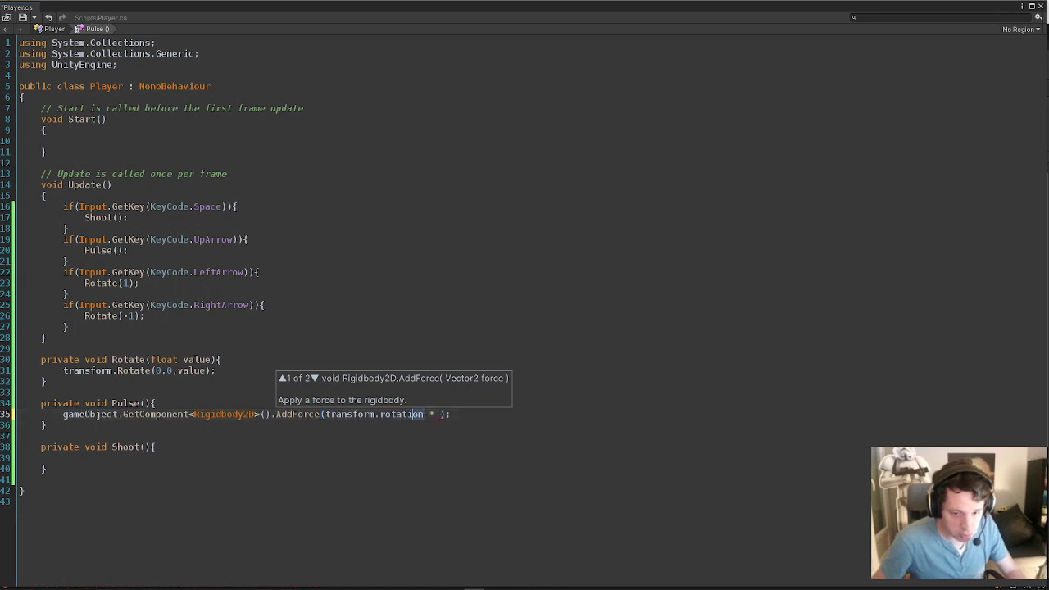
pyautogui.click(440, 414)
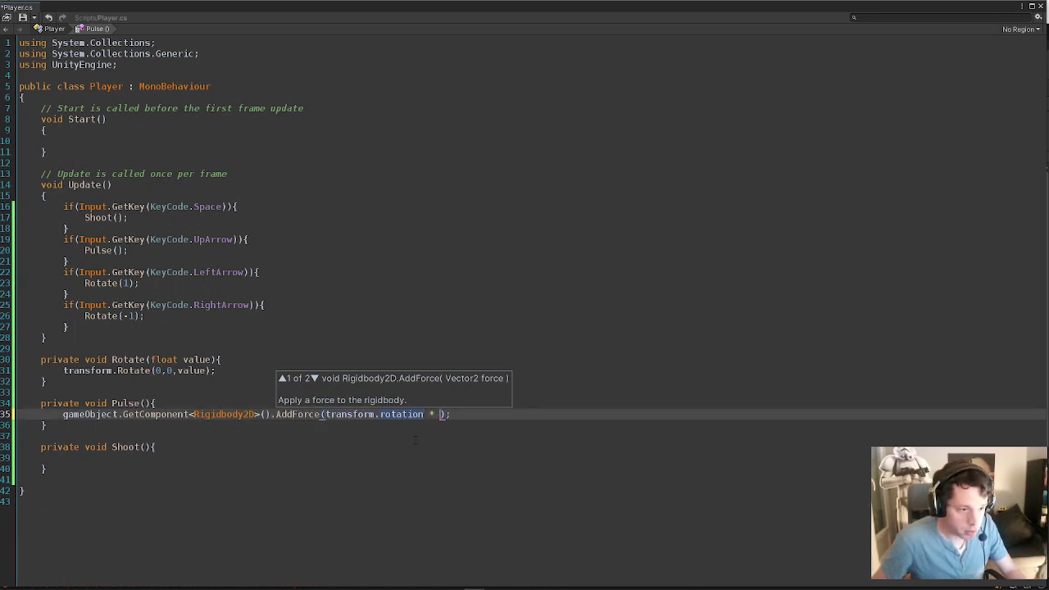
# Complete the force as transform.rotation * new Vector3(0,1,0) and save Player.cs.
pyautogui.write('new')
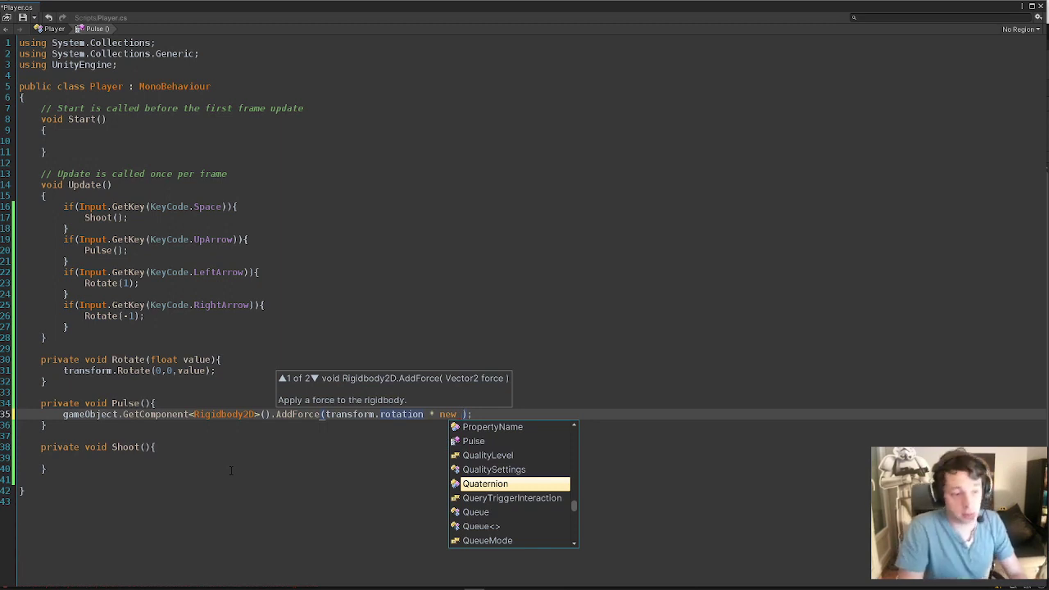
pyautogui.write(' V')
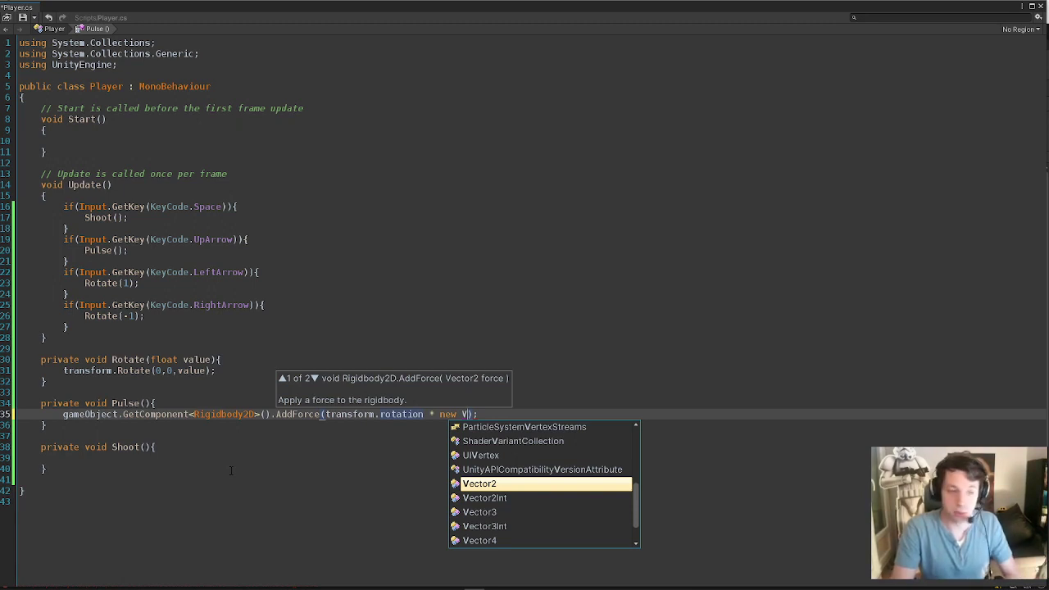
pyautogui.write('ector')
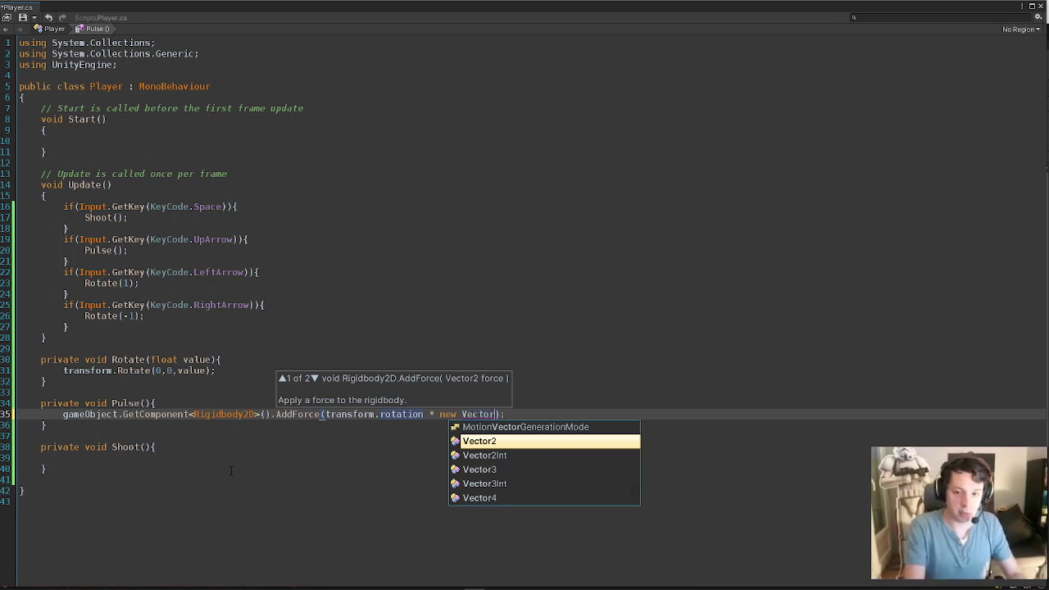
pyautogui.write('3(')
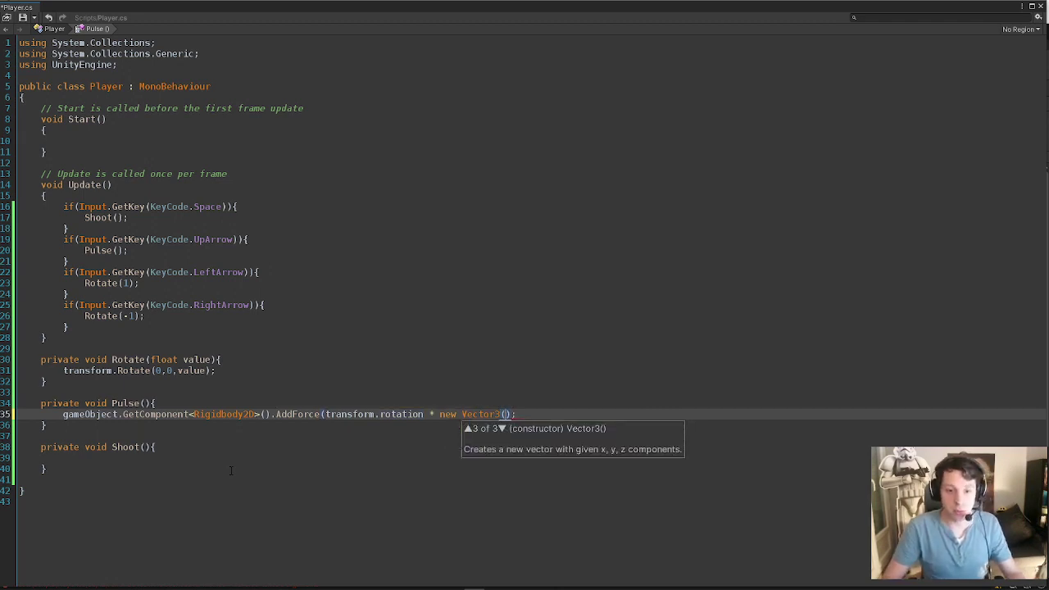
pyautogui.write('0')
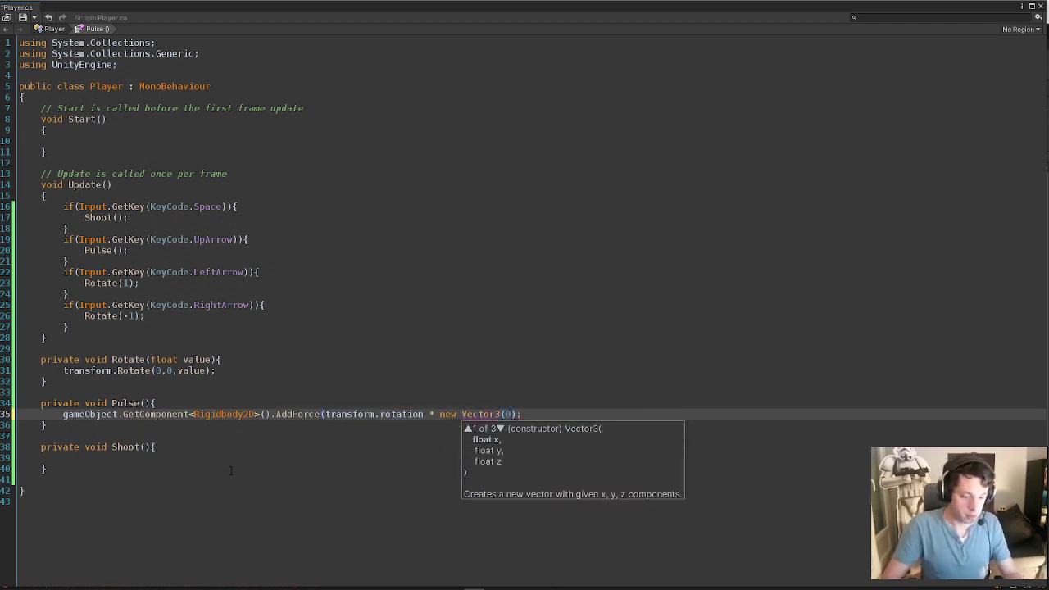
pyautogui.write(',')
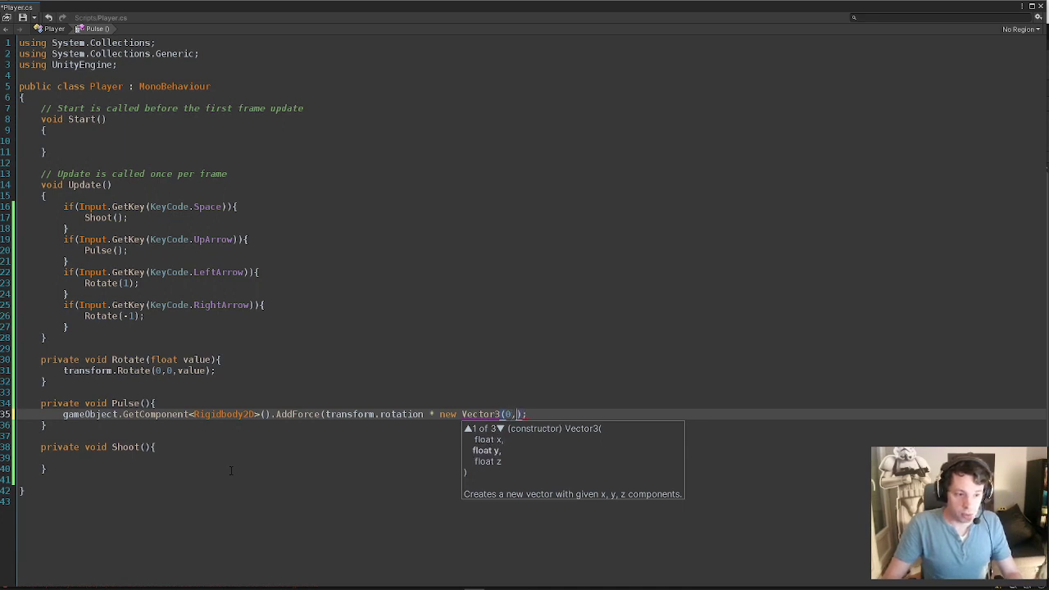
pyautogui.write('1')
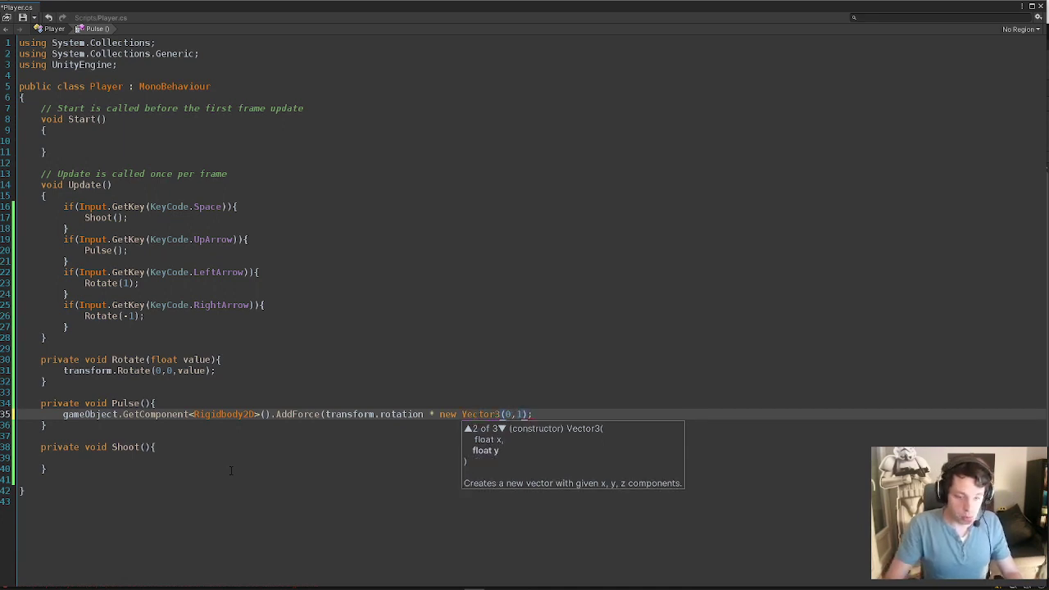
pyautogui.write(',0)')
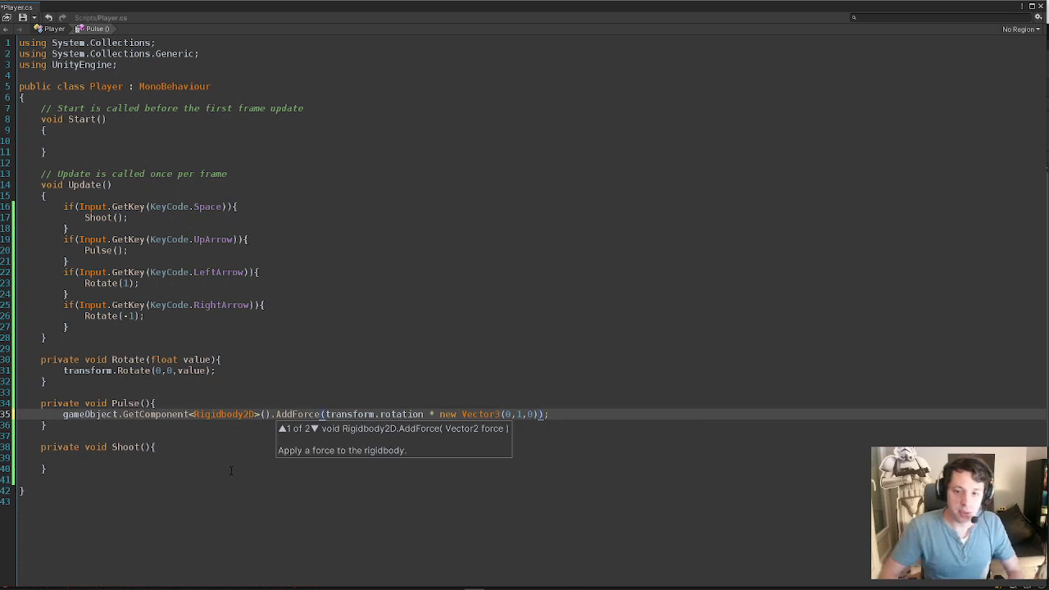
pyautogui.click(573, 408)
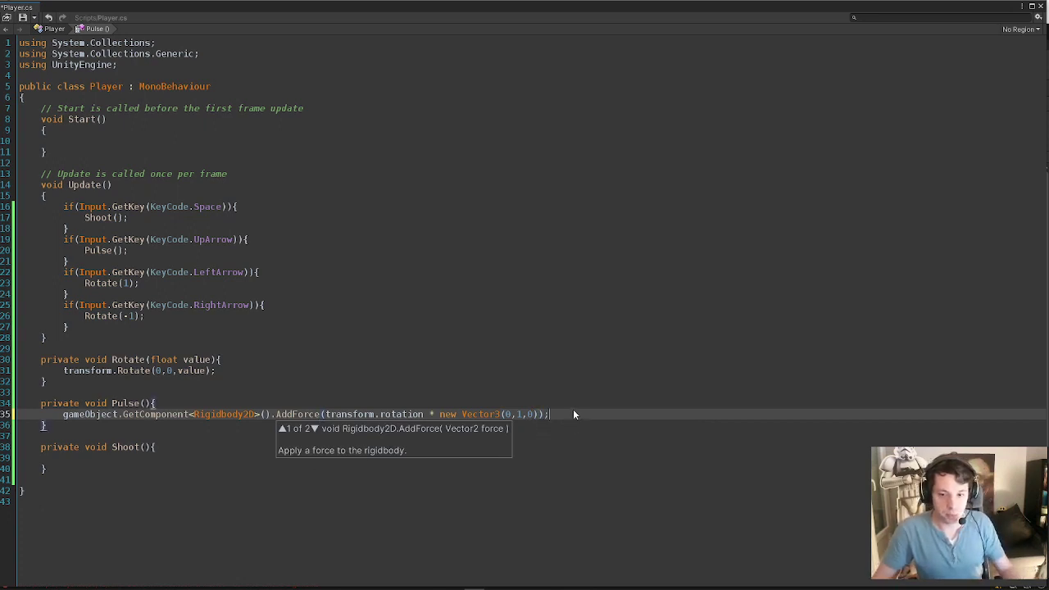
pyautogui.hotkey('ctrl', 's')
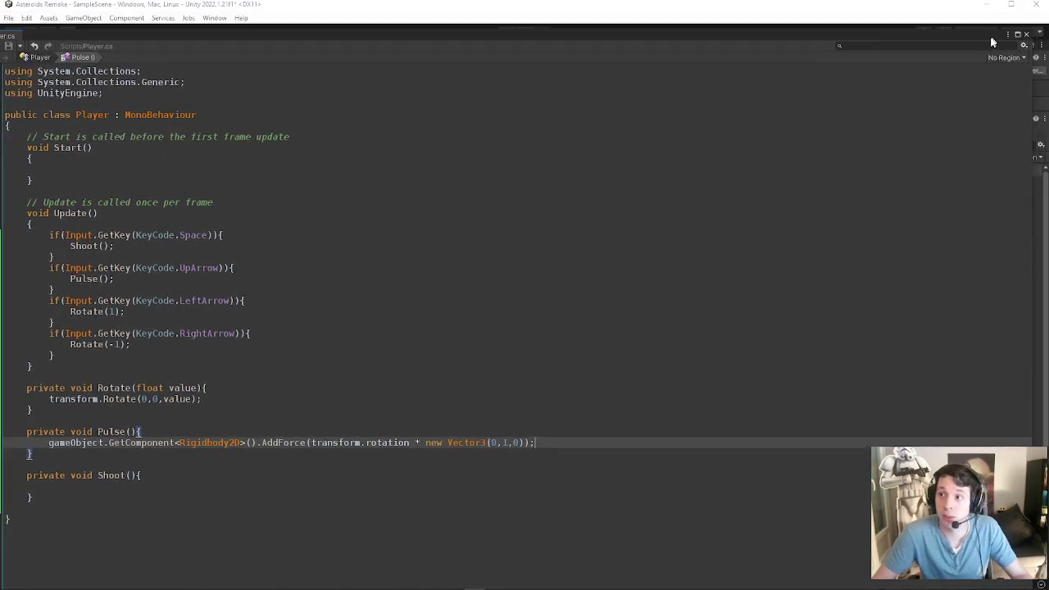
# Restore the layout, run the game, and thrust and turn the ship with Up and Left.
pyautogui.click(1031, 42)
pyautogui.click(507, 33)
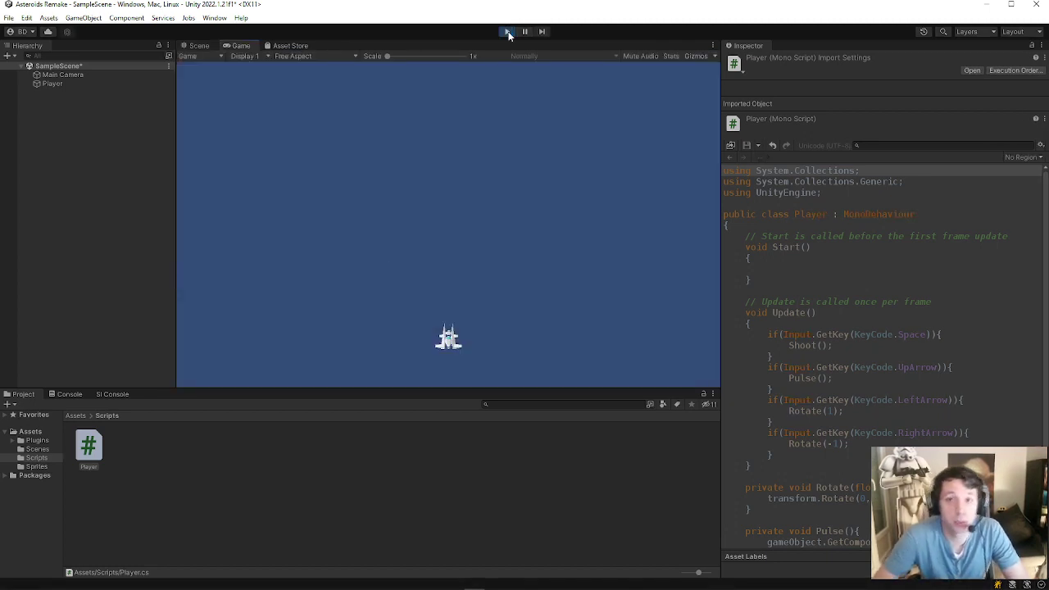
pyautogui.press('Up')
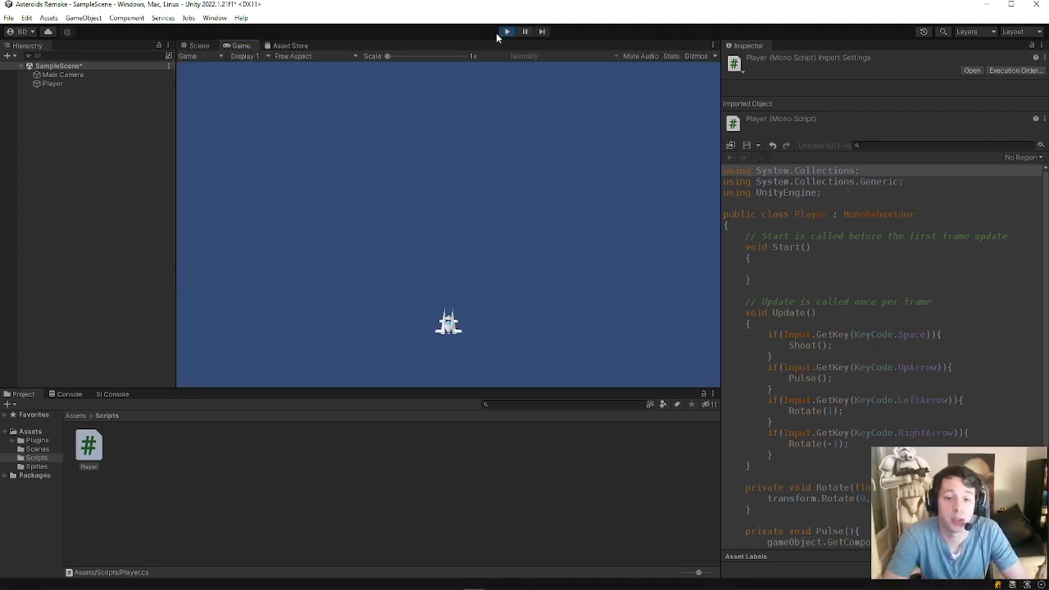
pyautogui.press('Left')
pyautogui.press('Left')
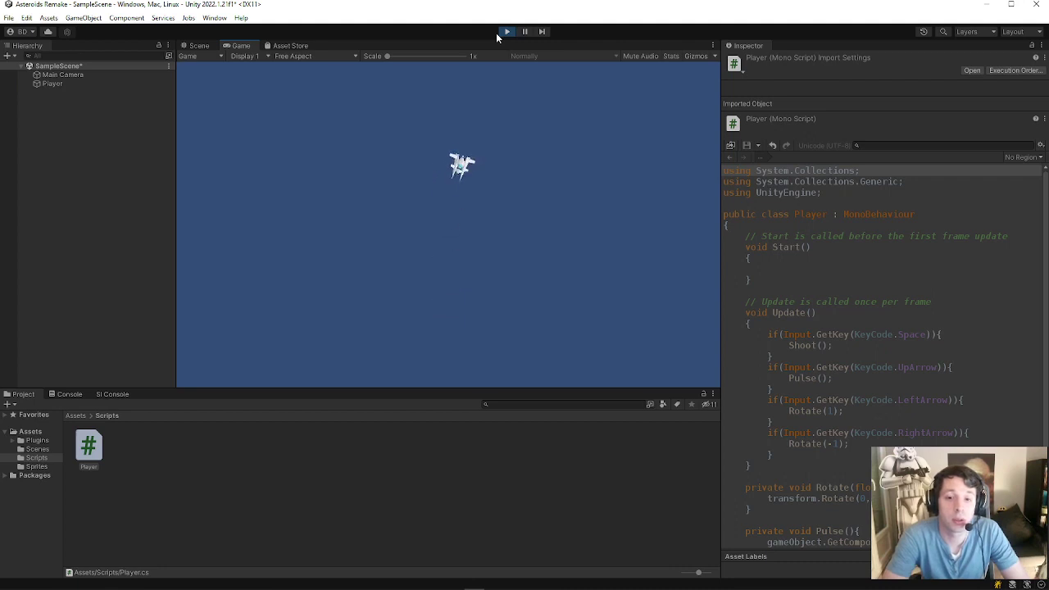
pyautogui.press('Up')
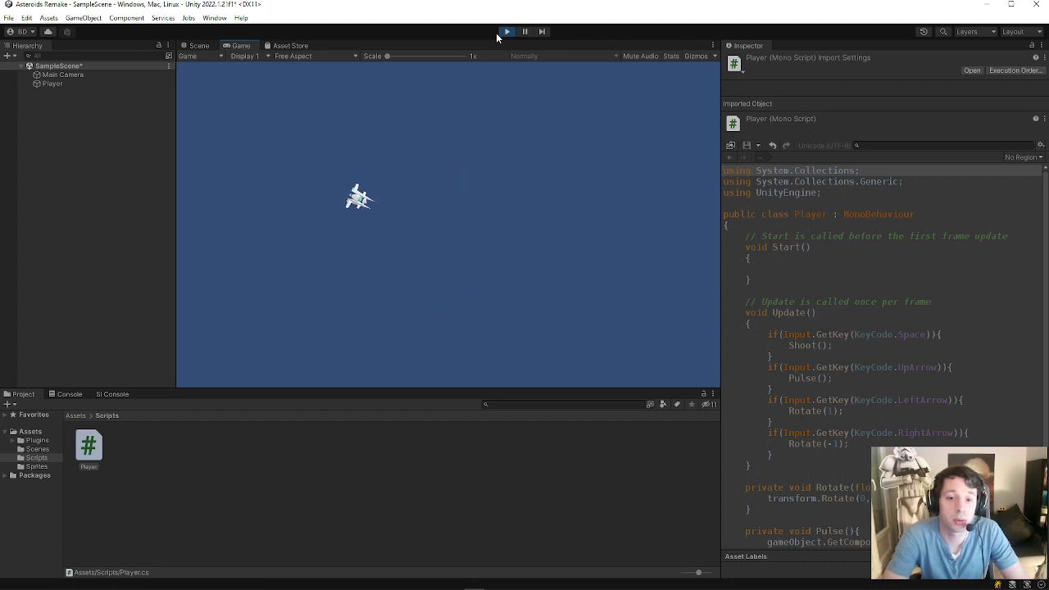
pyautogui.press('Left')
pyautogui.press('Up')
pyautogui.press('Left')
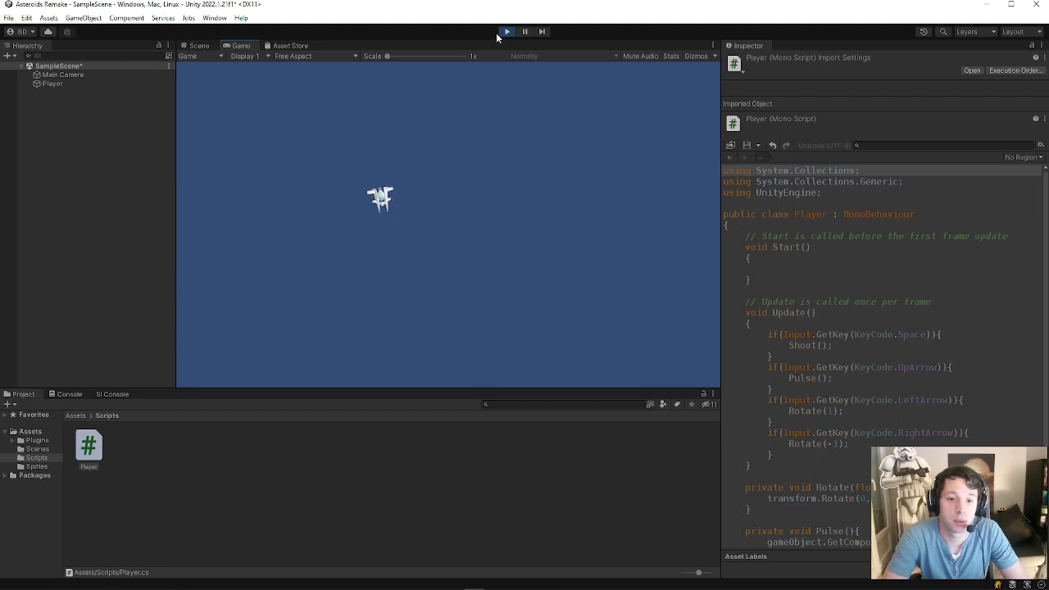
# Keep thrusting with Up while rotating with Left and Right to fly curved paths.
pyautogui.press('Up')
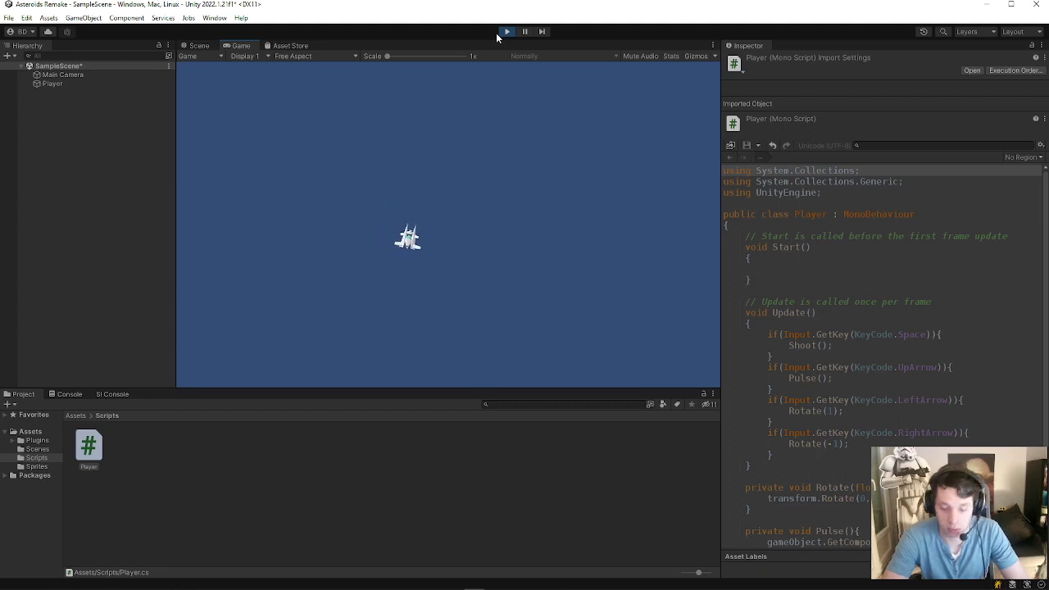
pyautogui.press('Right')
pyautogui.press('Right')
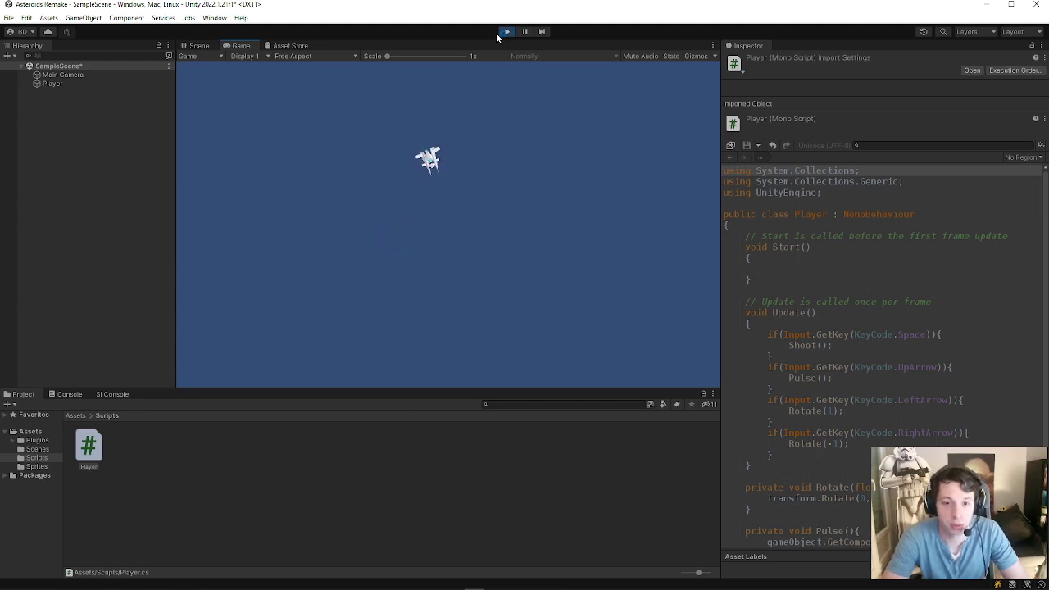
pyautogui.press('Up')
pyautogui.press('Left')
pyautogui.press('Up')
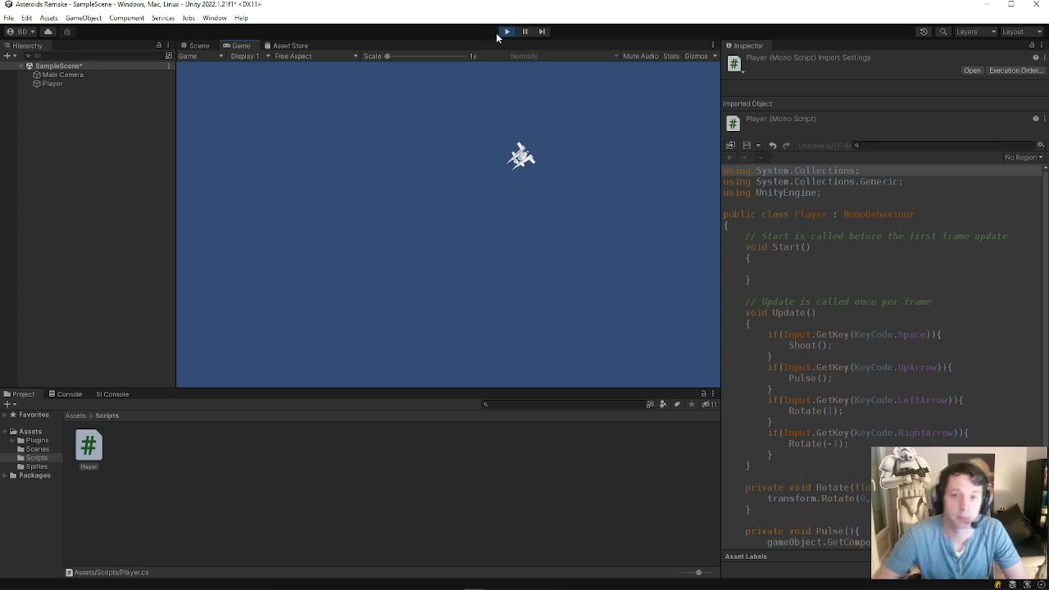
pyautogui.press('Up')
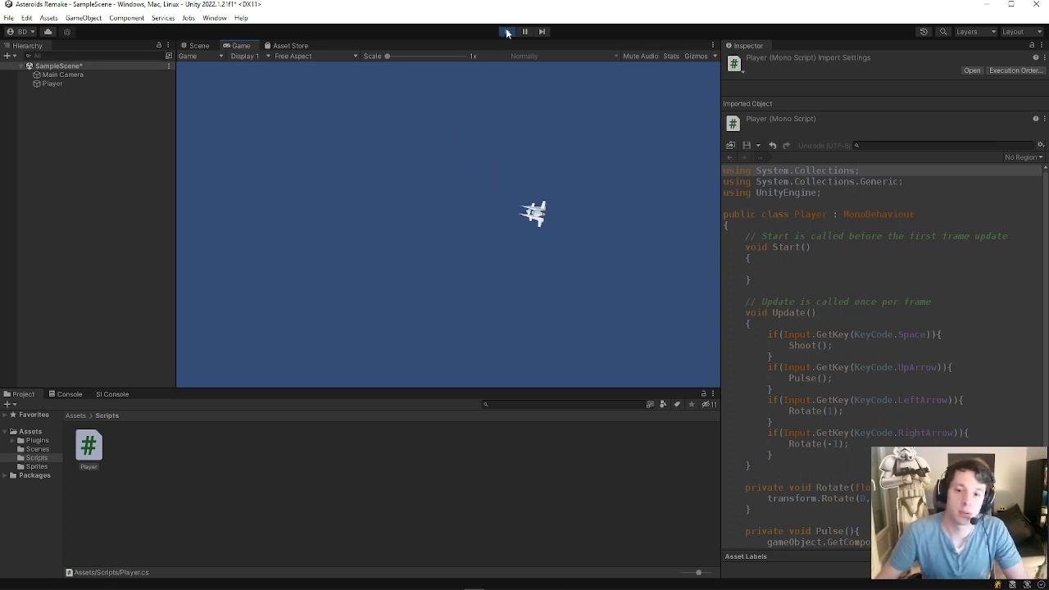
pyautogui.press('Right')
pyautogui.press('Left')
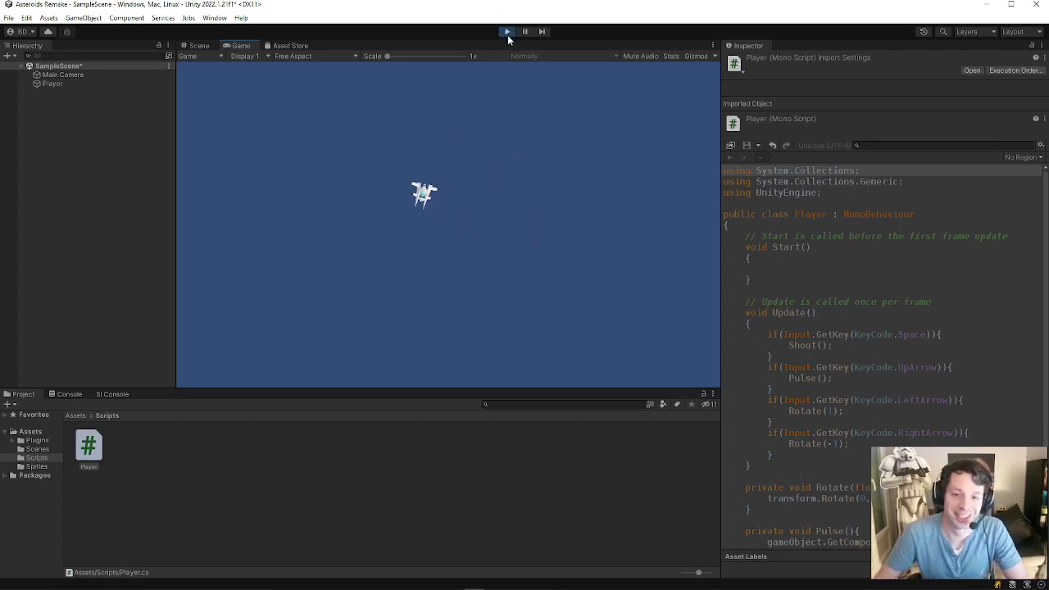
pyautogui.press('Up')
# Stop play mode and place the cursor inside the empty Shoot() method of Player.cs.
pyautogui.click(507, 33)
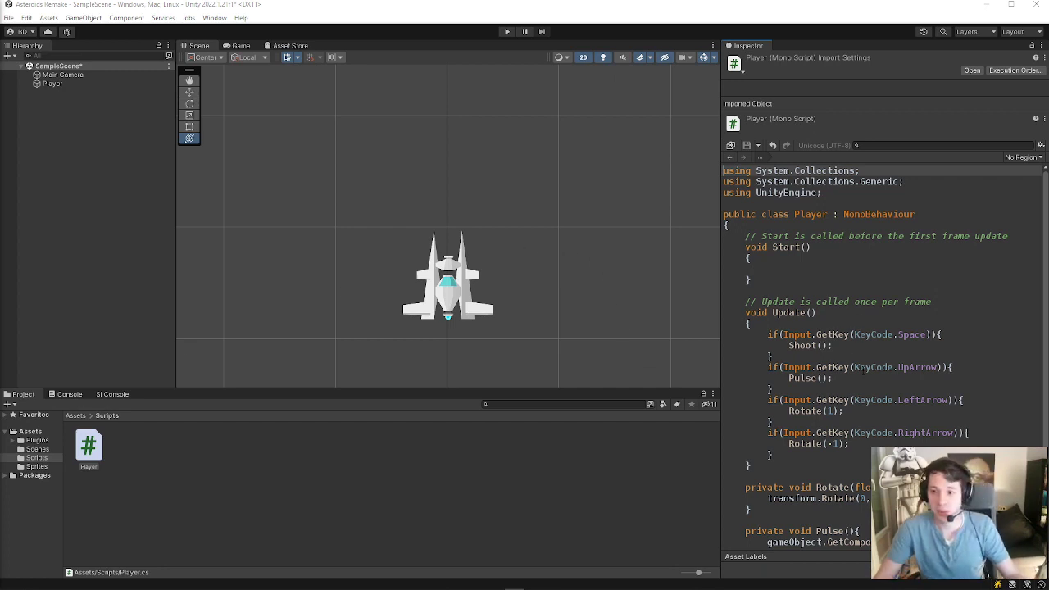
pyautogui.scroll(-3, 861, 368)
pyautogui.click(768, 496)
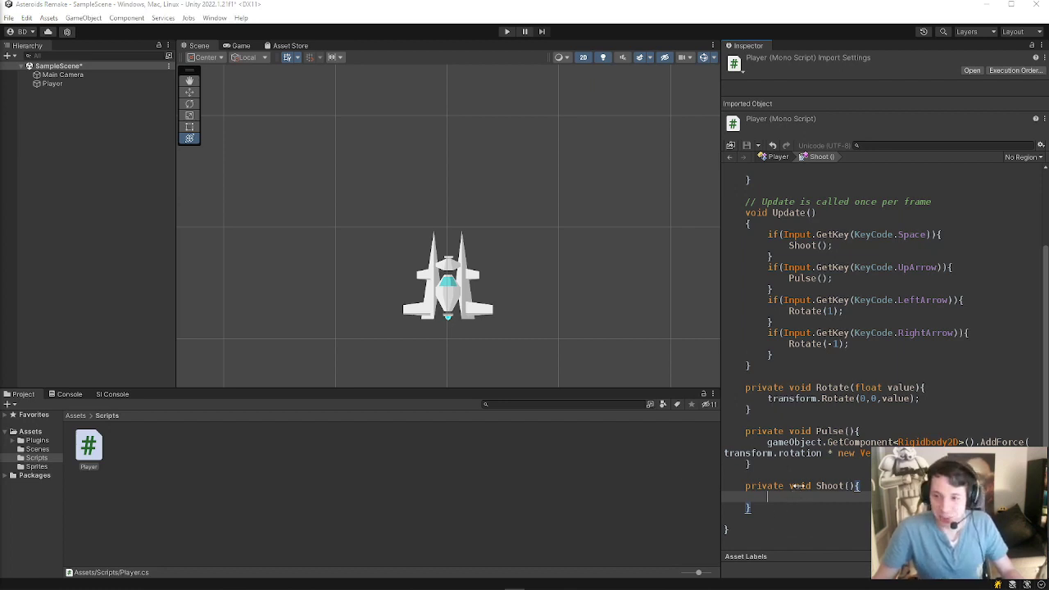
pyautogui.doubleClick(87, 445)
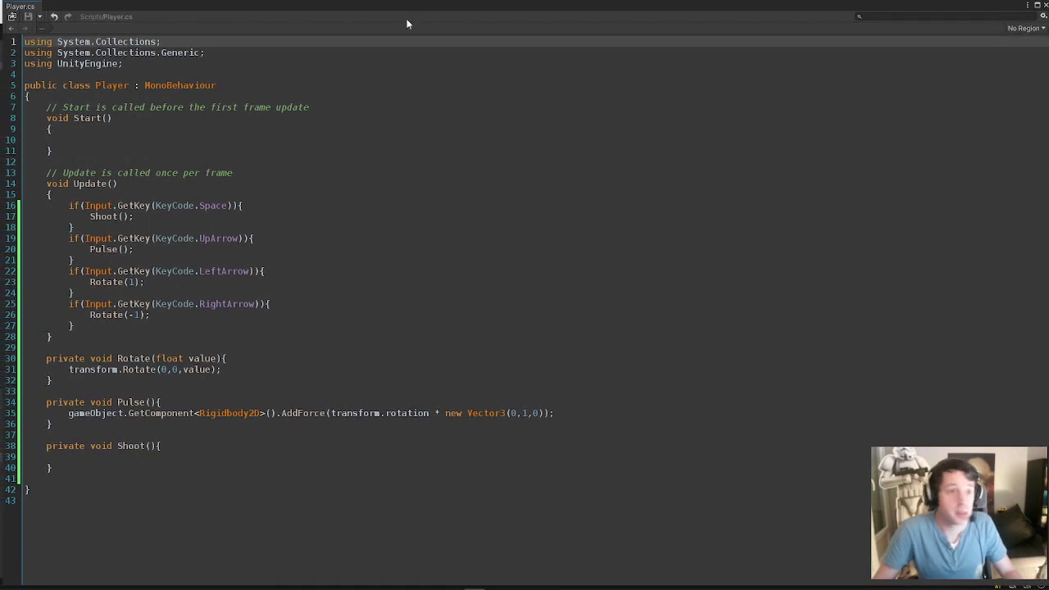
pyautogui.click(200, 445)
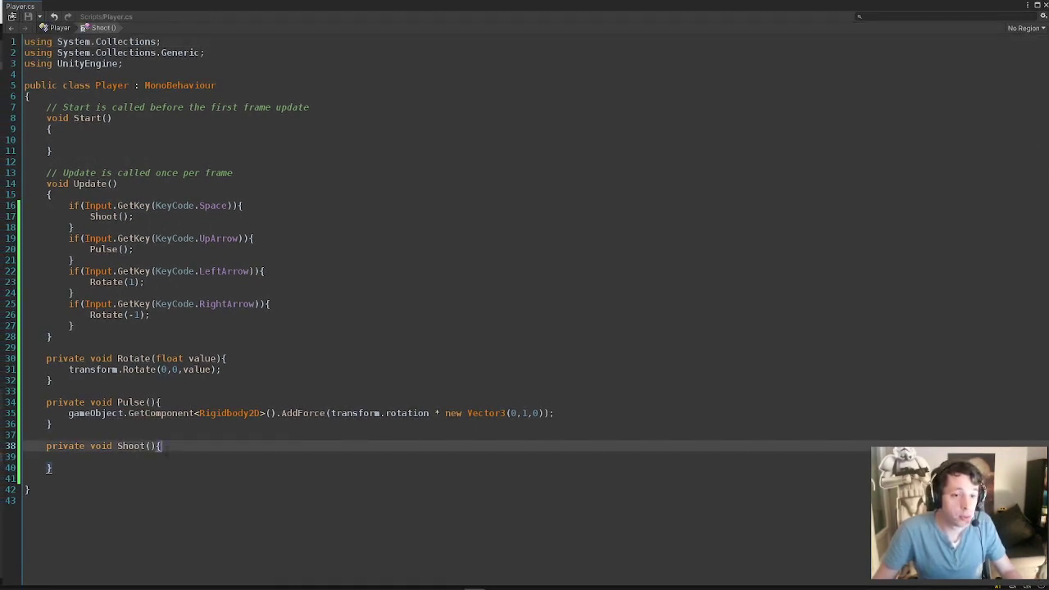
pyautogui.click(69, 457)
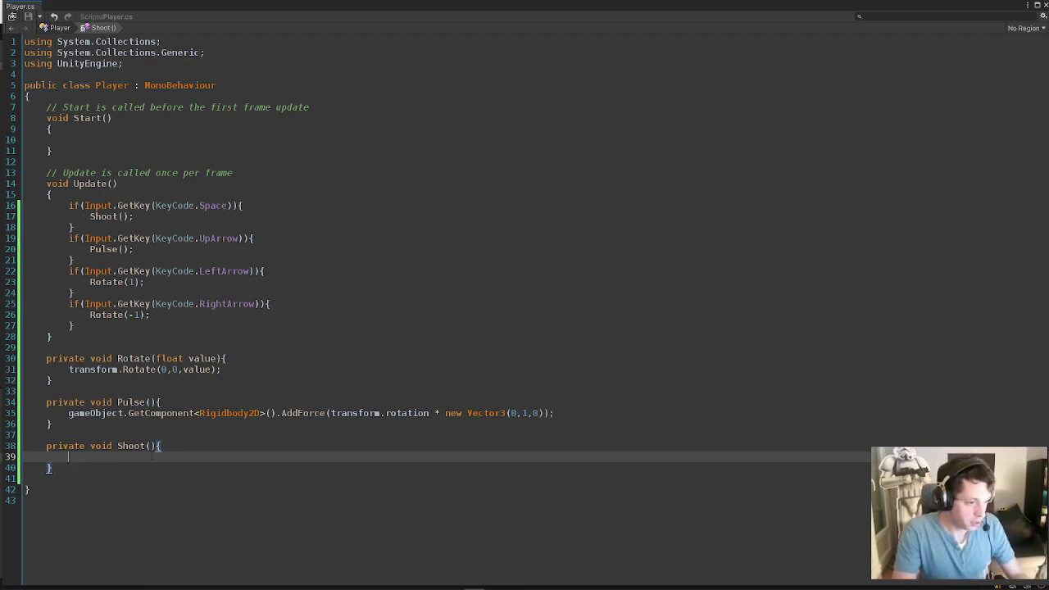
pyautogui.write('if(')
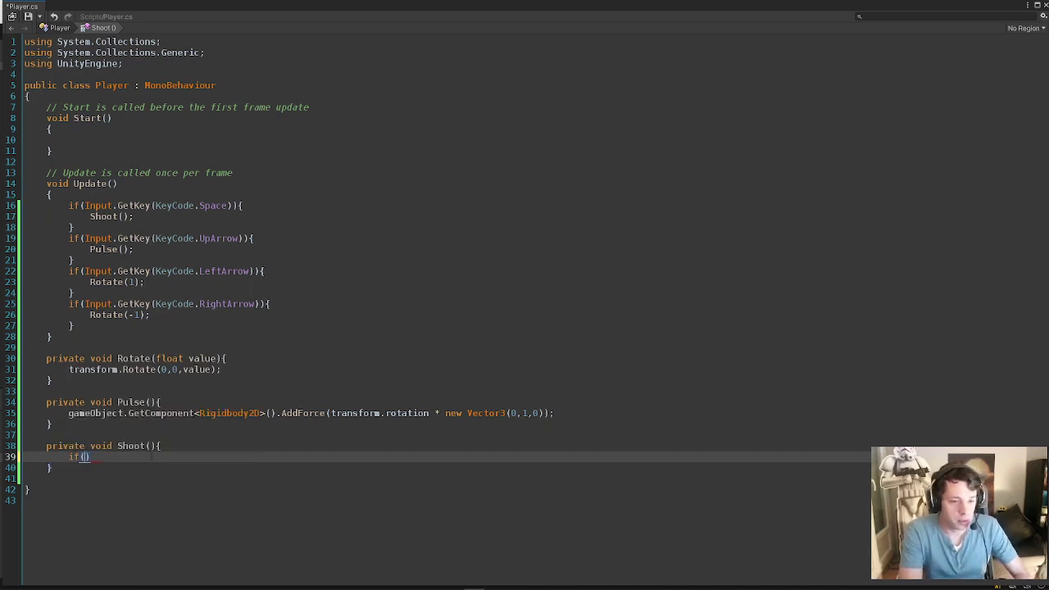
pyautogui.hotkey('shift', 'Home')
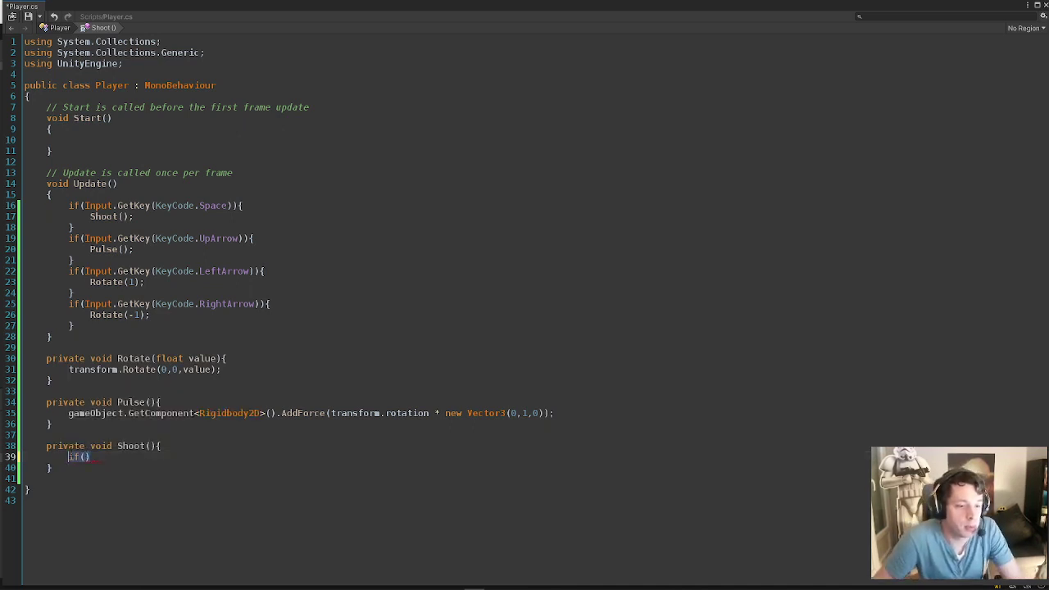
pyautogui.press('BackSpace')
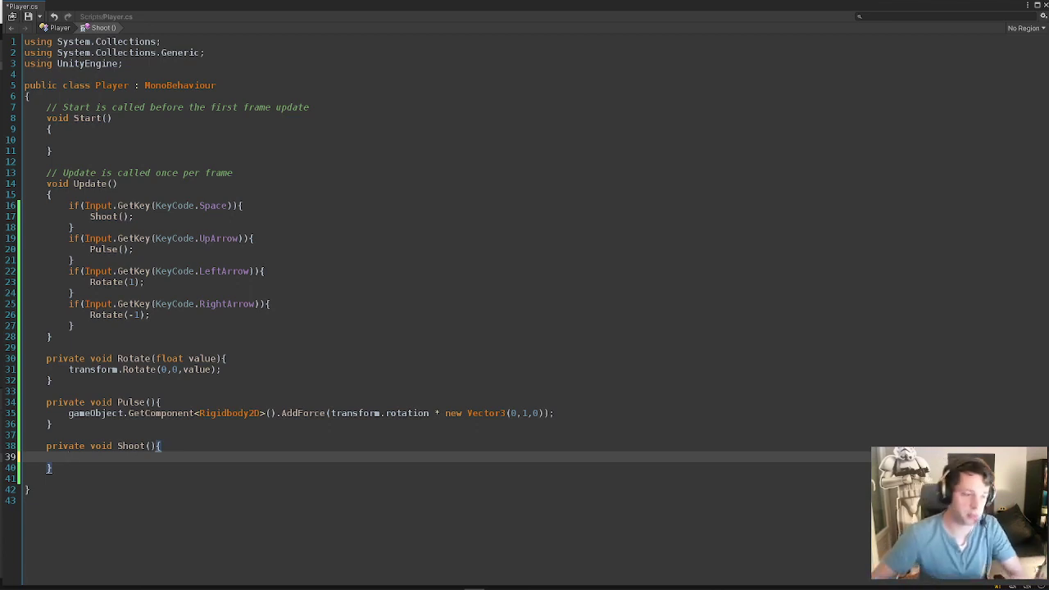
pyautogui.write('i')
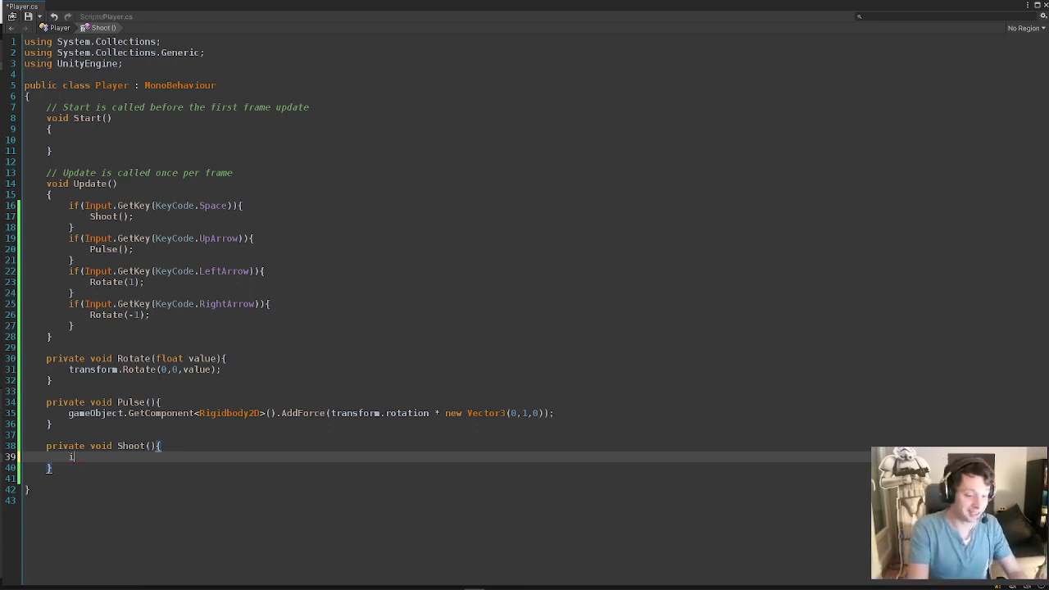
pyautogui.write('f(')
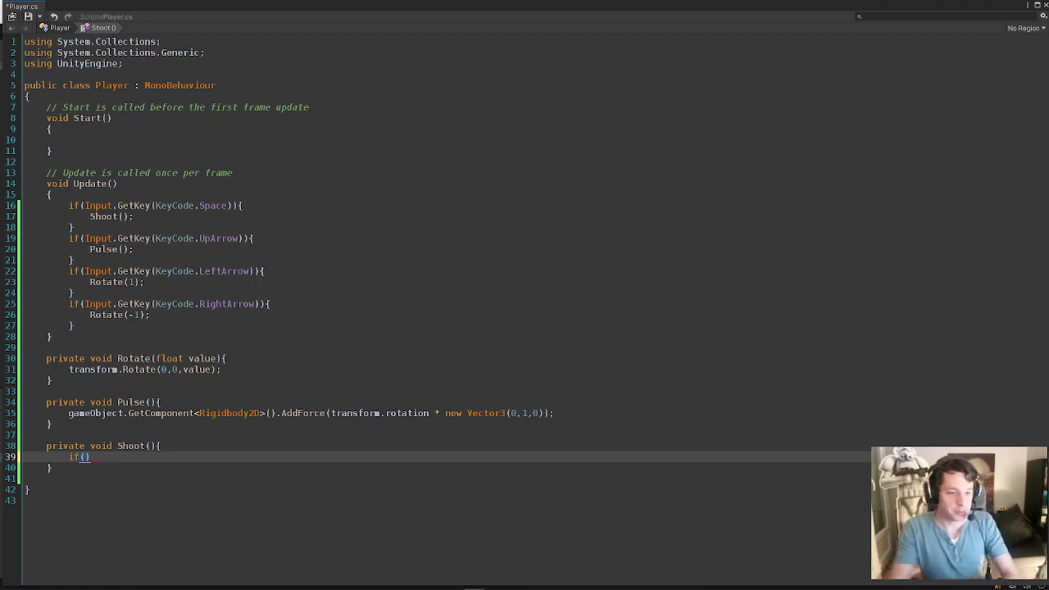
pyautogui.press('BackSpace')
pyautogui.press('BackSpace')
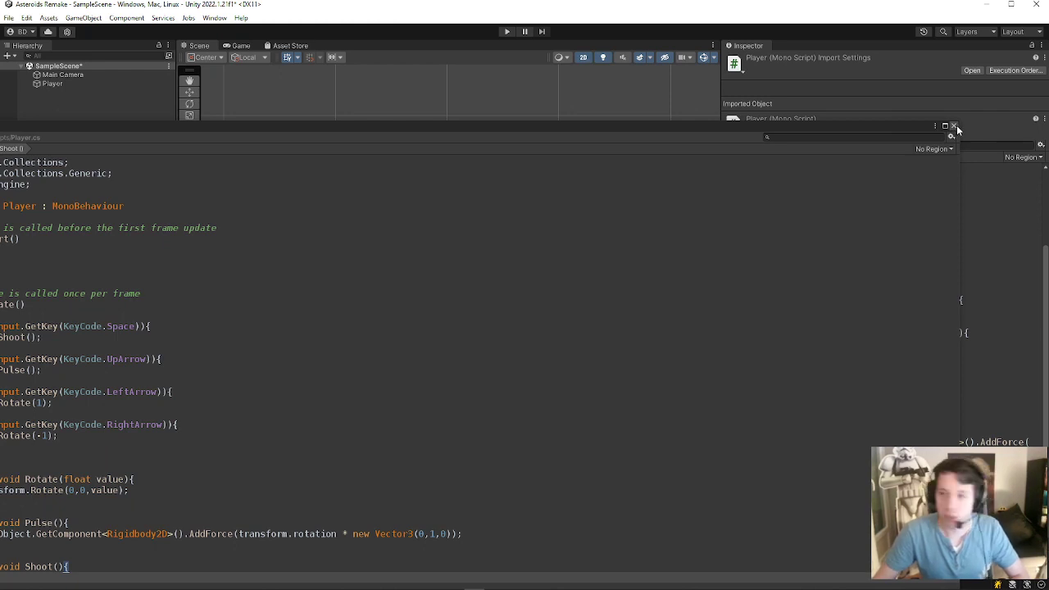
# Save the pending script changes and drag the pink circle sprite from Sprites into the scene.
pyautogui.click(954, 128)
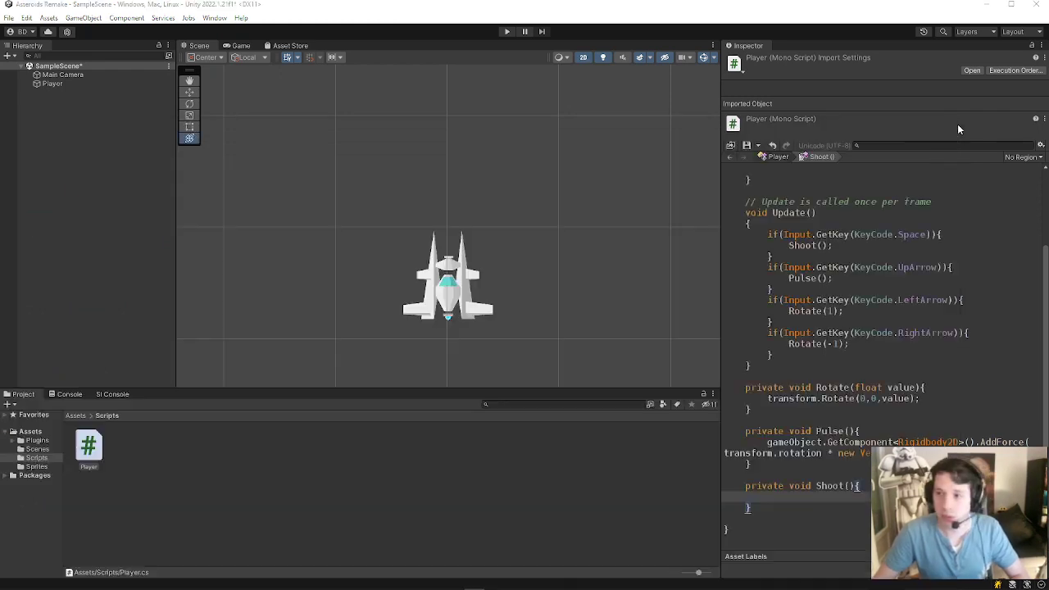
pyautogui.click(37, 466)
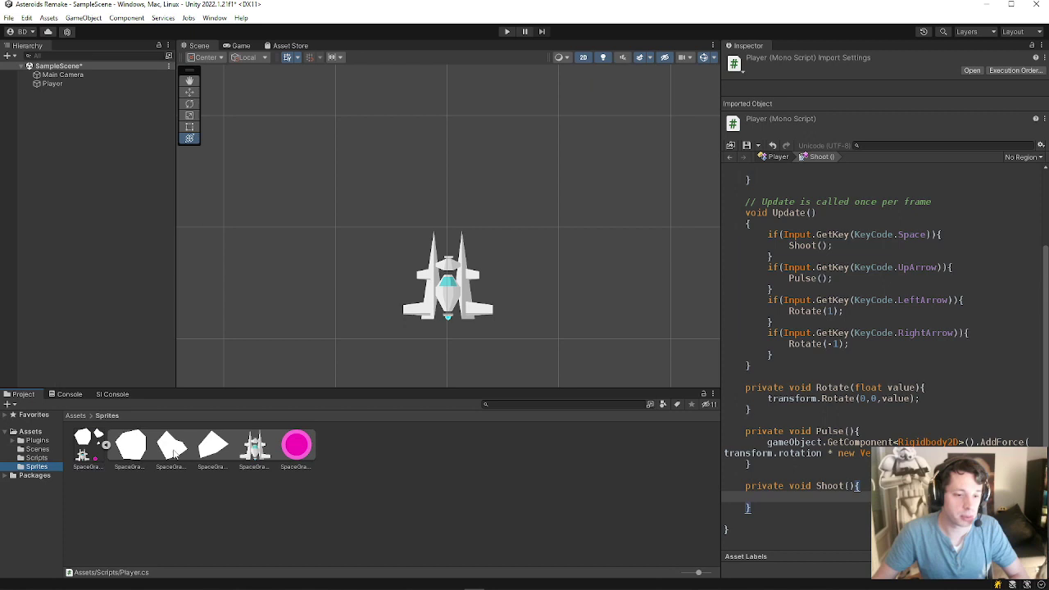
pyautogui.click(298, 451)
pyautogui.click(496, 322)
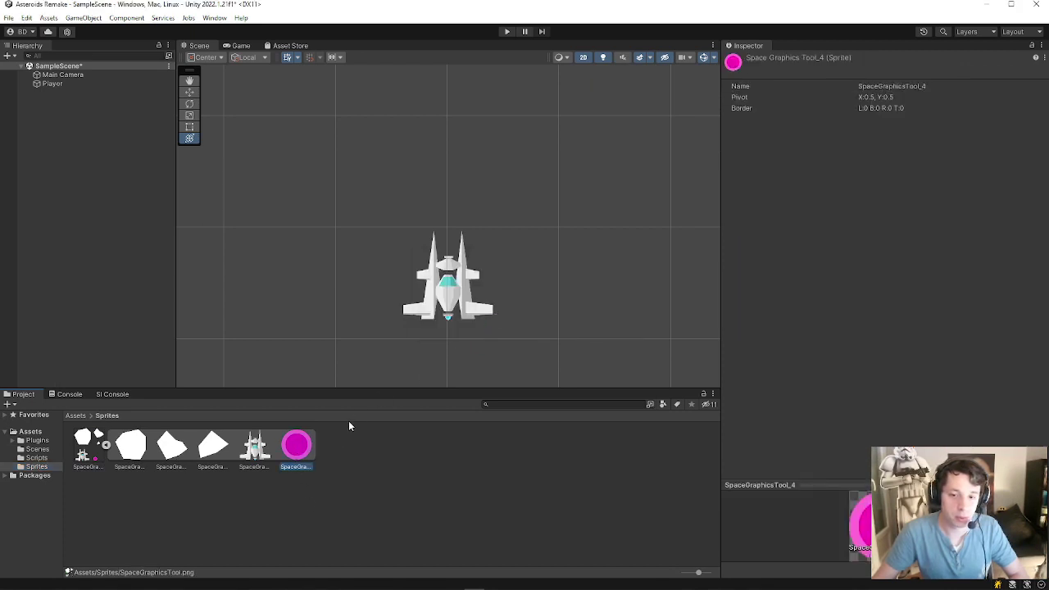
pyautogui.moveTo(298, 447); pyautogui.dragTo(363, 188)
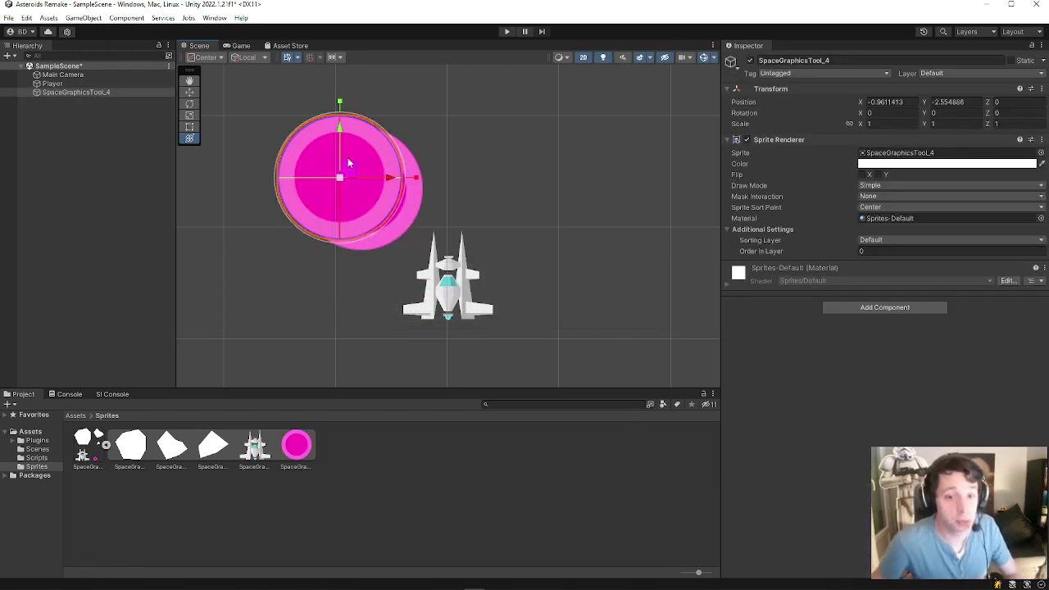
# Drag the new circle left and down in the Scene view.
pyautogui.moveTo(345, 172); pyautogui.dragTo(285, 197)
pyautogui.click(366, 187)
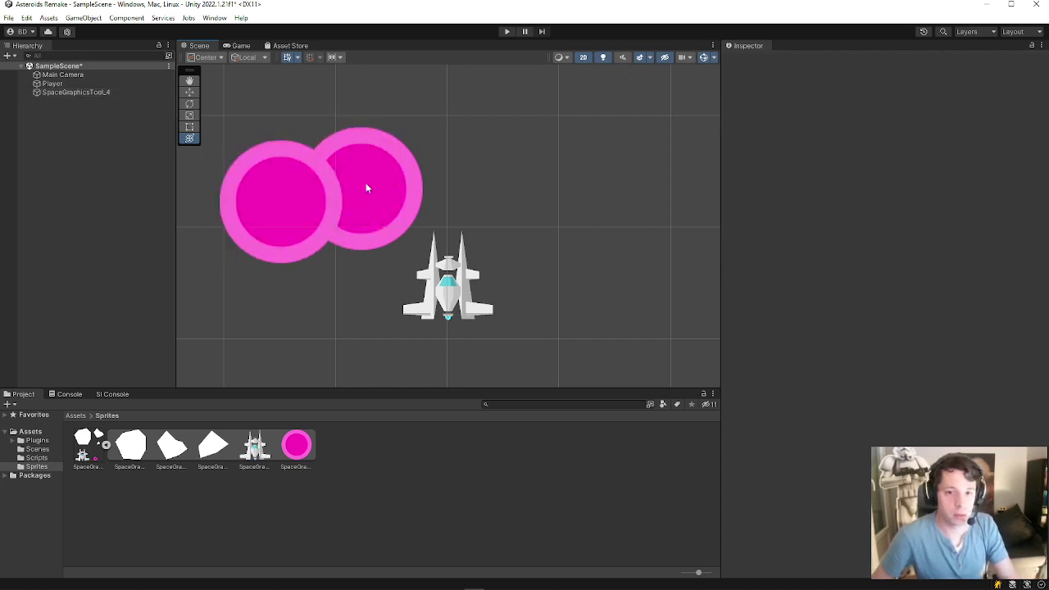
pyautogui.click(281, 202)
pyautogui.moveTo(281, 202)
pyautogui.mouseDown()
pyautogui.moveTo(365, 186)
pyautogui.moveTo(295, 234)
pyautogui.mouseUp()
# Check the Game view, then move SpaceGraphicsTool_4 up to about (-1.53, -2.427).
pyautogui.click(70, 84)
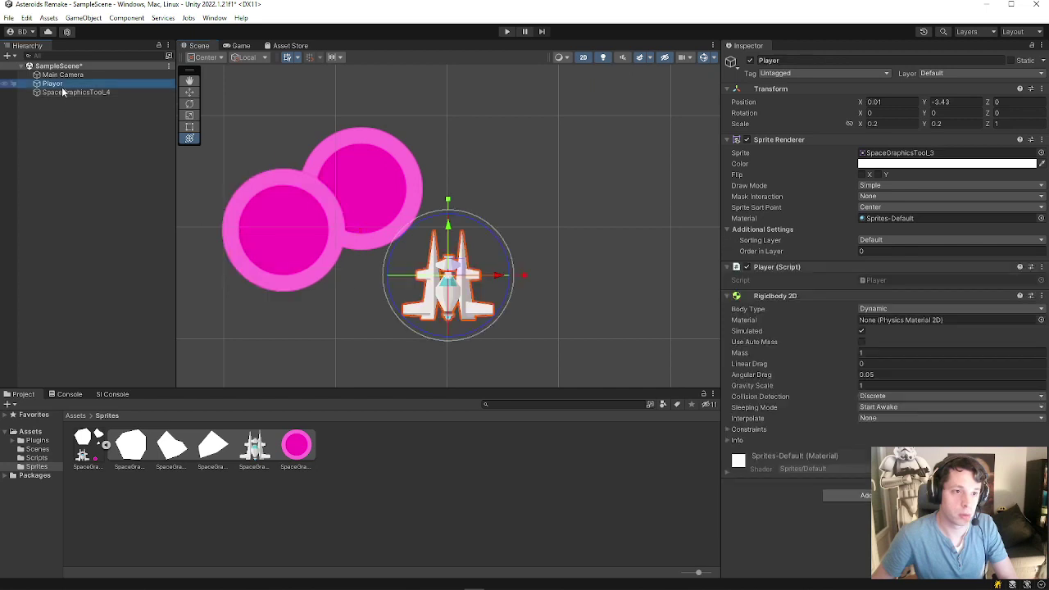
pyautogui.click(68, 92)
pyautogui.click(68, 84)
pyautogui.click(59, 66)
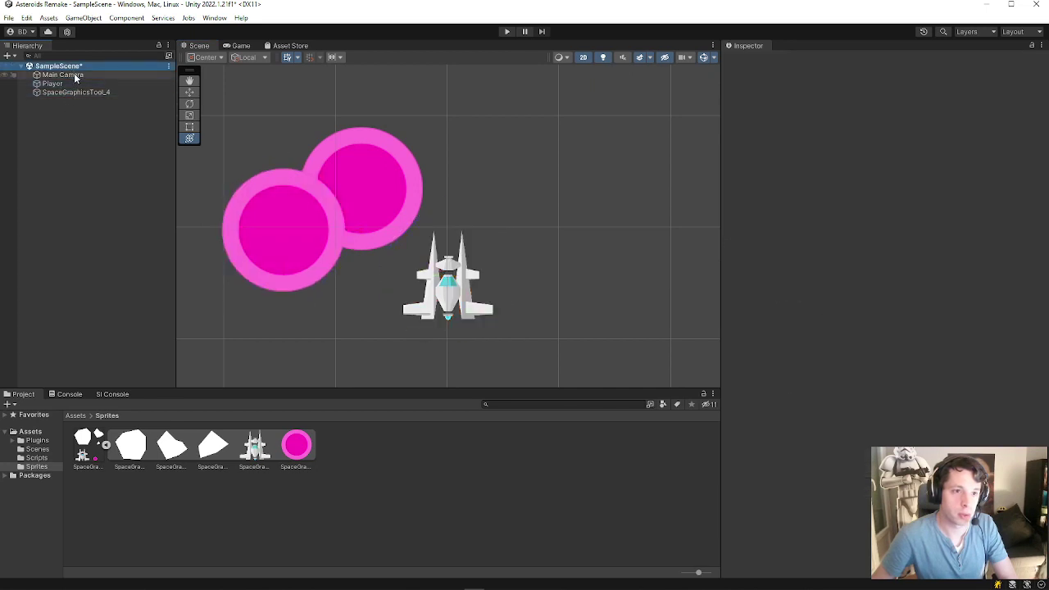
pyautogui.click(71, 75)
pyautogui.click(73, 92)
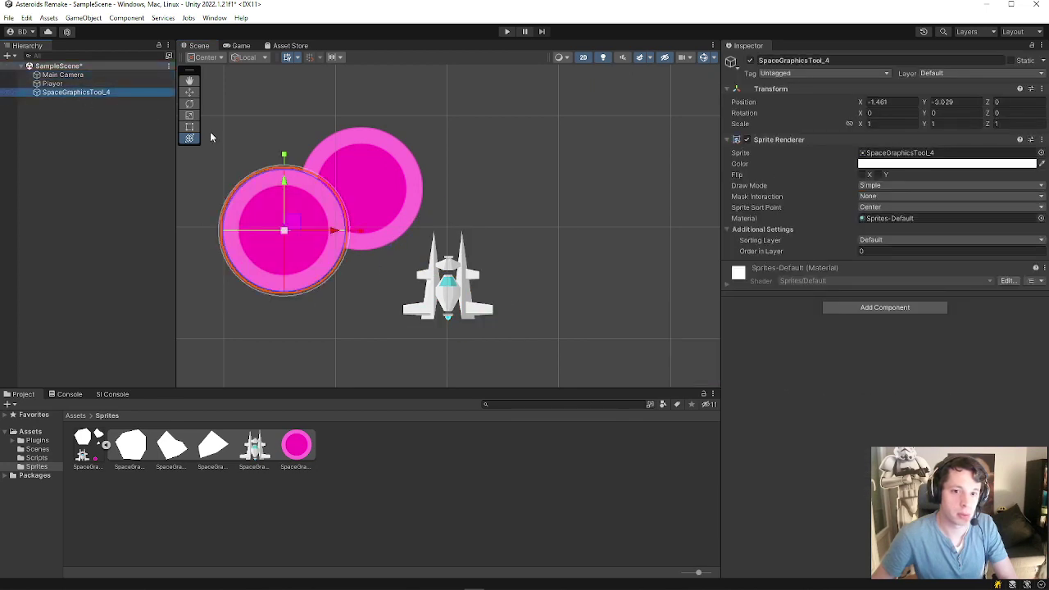
pyautogui.click(236, 46)
pyautogui.click(198, 46)
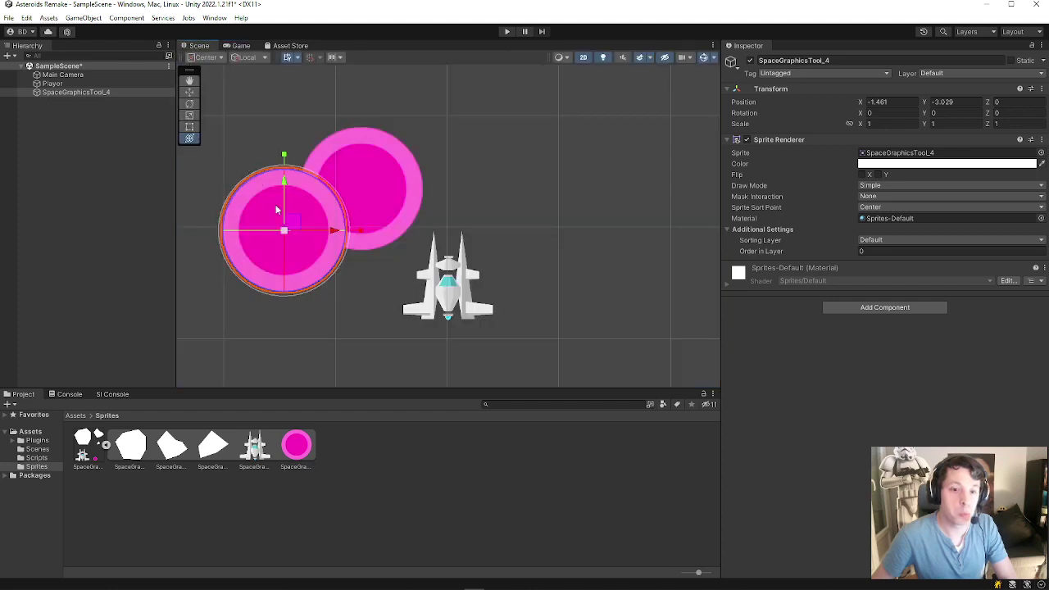
pyautogui.moveTo(287, 223); pyautogui.dragTo(279, 158)
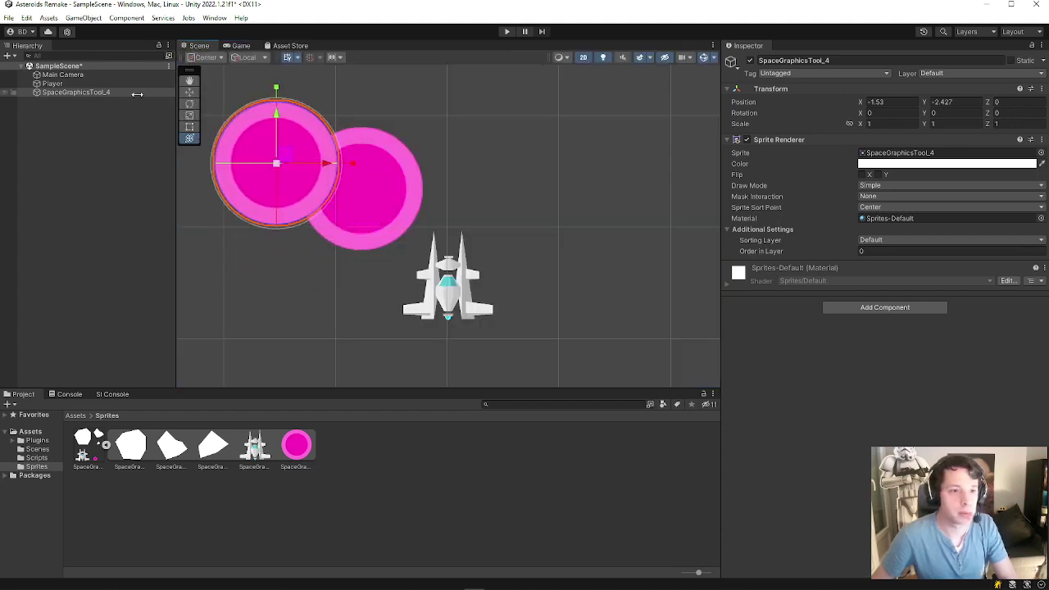
# Rename the circle to Shot and set its scale to 0.1 by 0.1.
pyautogui.click(850, 73)
pyautogui.click(847, 60)
pyautogui.write('S')
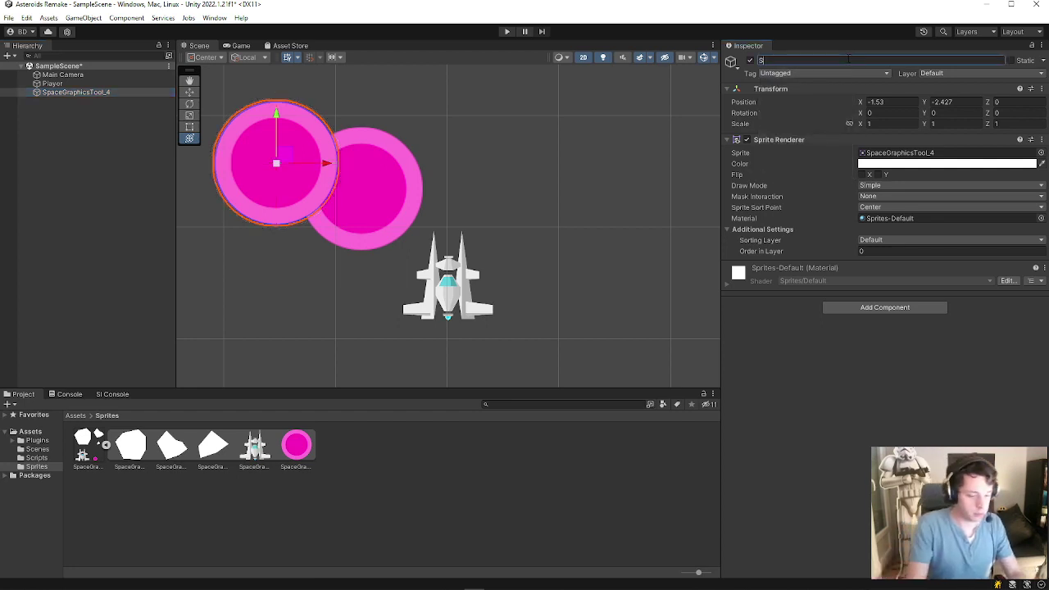
pyautogui.write('hot')
pyautogui.press('Return')
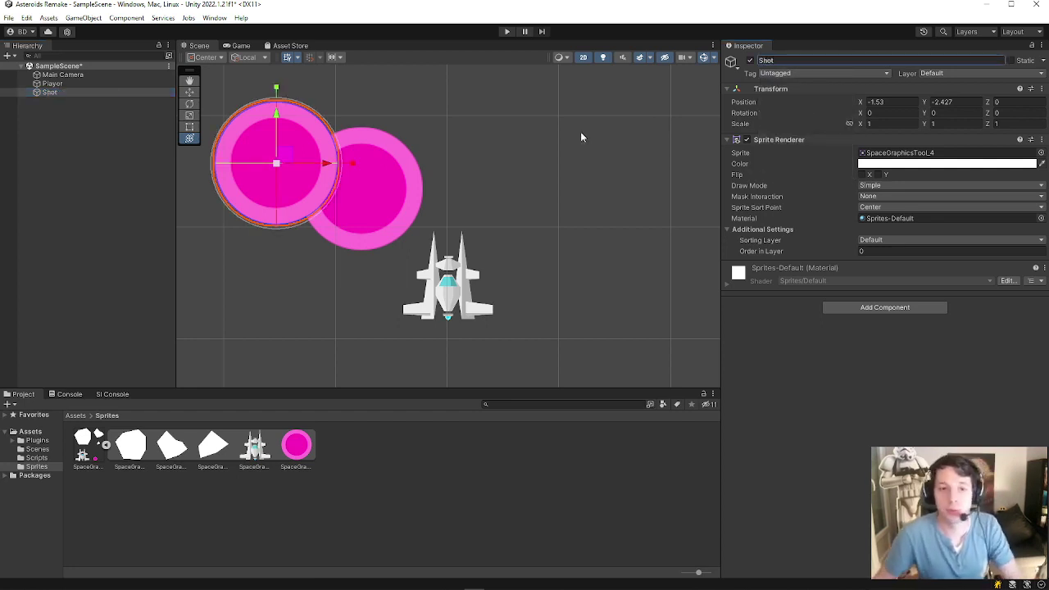
pyautogui.click(889, 124)
pyautogui.write('0')
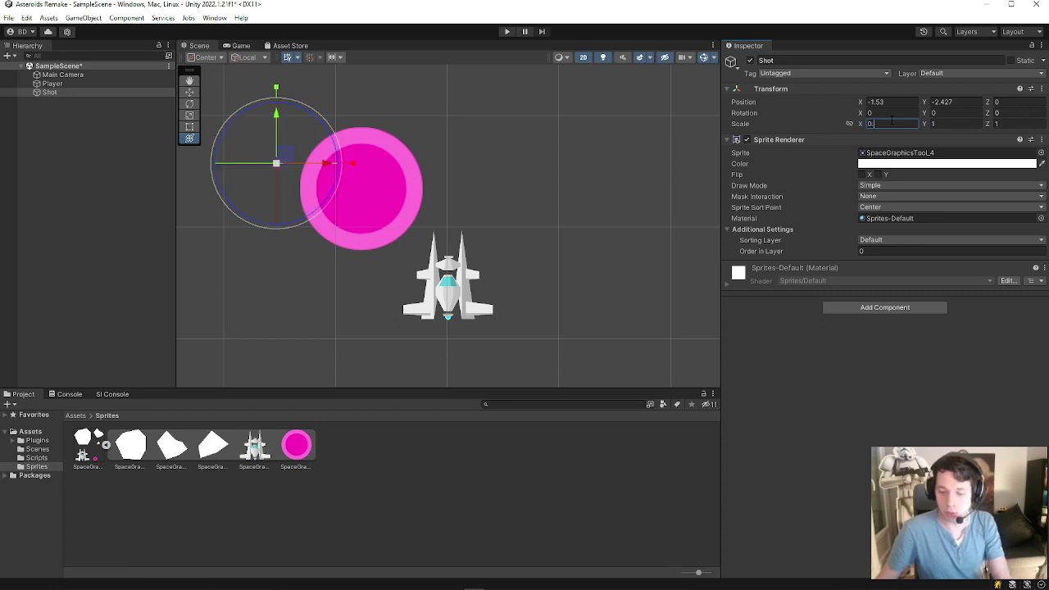
pyautogui.write('.1')
pyautogui.press('Tab')
pyautogui.write('0.1')
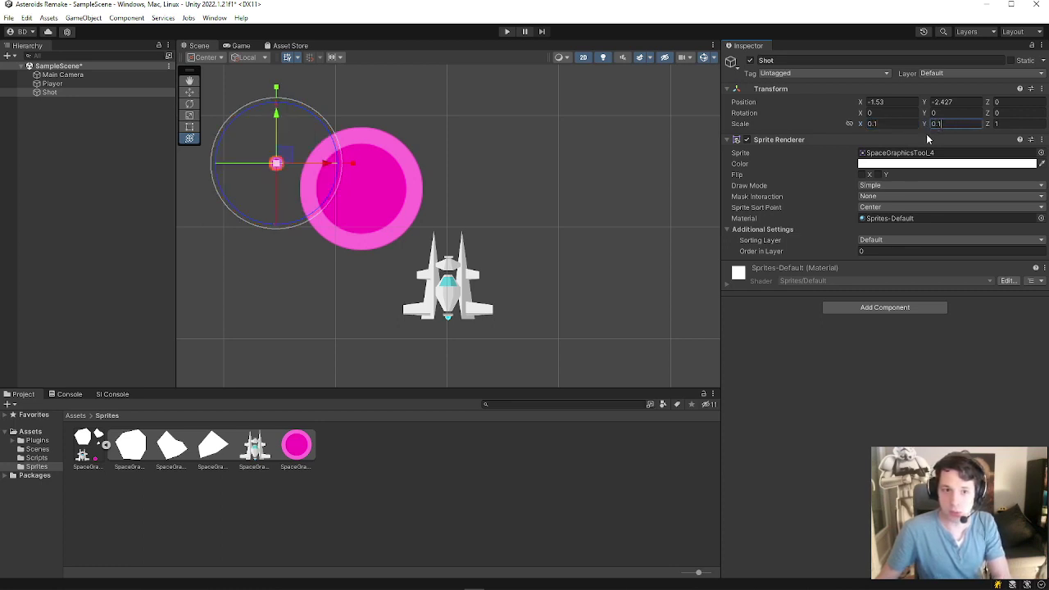
# Move the Shot dot right of the big circle, to about (0.882, -2.52).
pyautogui.moveTo(292, 153); pyautogui.dragTo(554, 169)
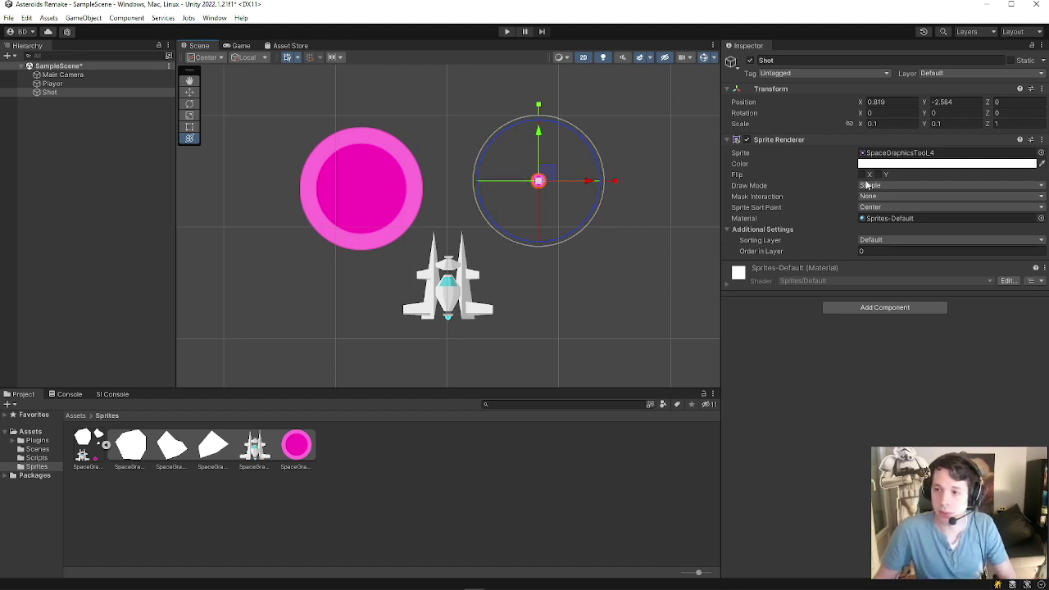
pyautogui.click(905, 153)
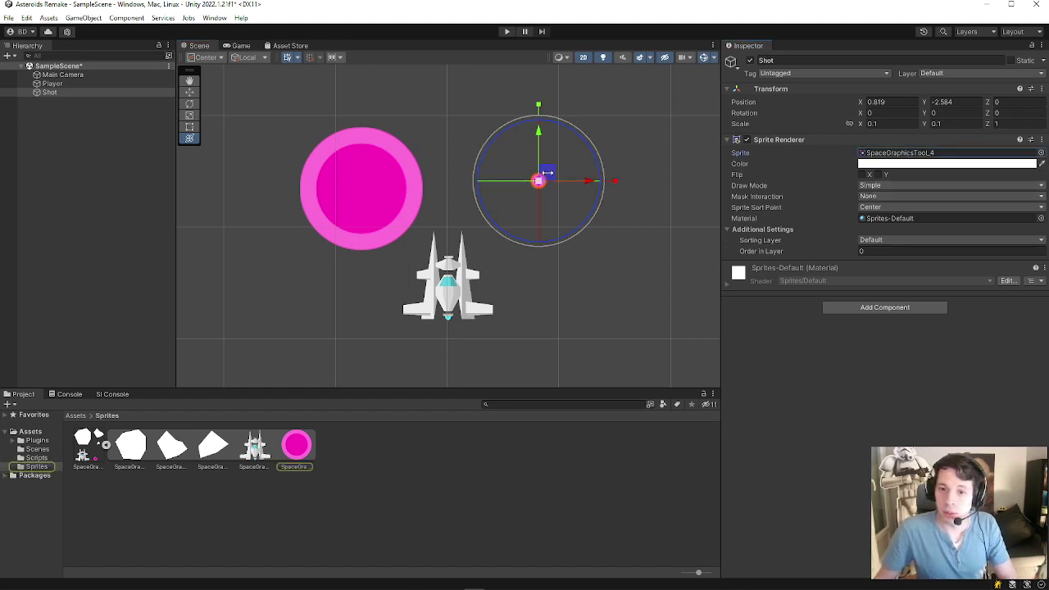
pyautogui.moveTo(546, 173)
pyautogui.mouseDown()
pyautogui.moveTo(580, 163)
pyautogui.moveTo(530, 183)
pyautogui.mouseUp()
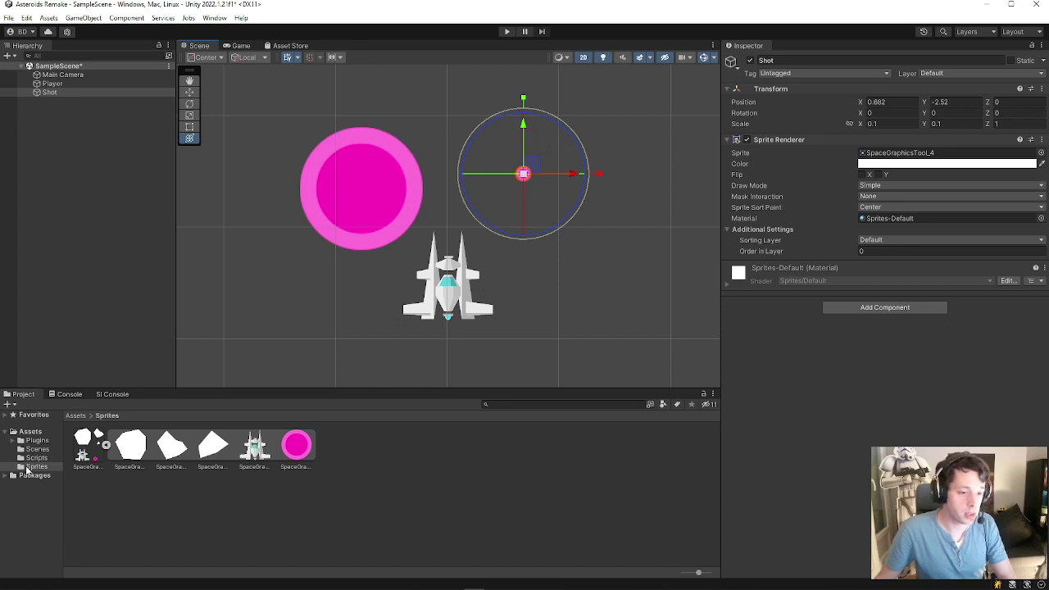
# Create a new Prefabs folder under Assets and open it.
pyautogui.click(31, 432)
pyautogui.rightClick(276, 461)
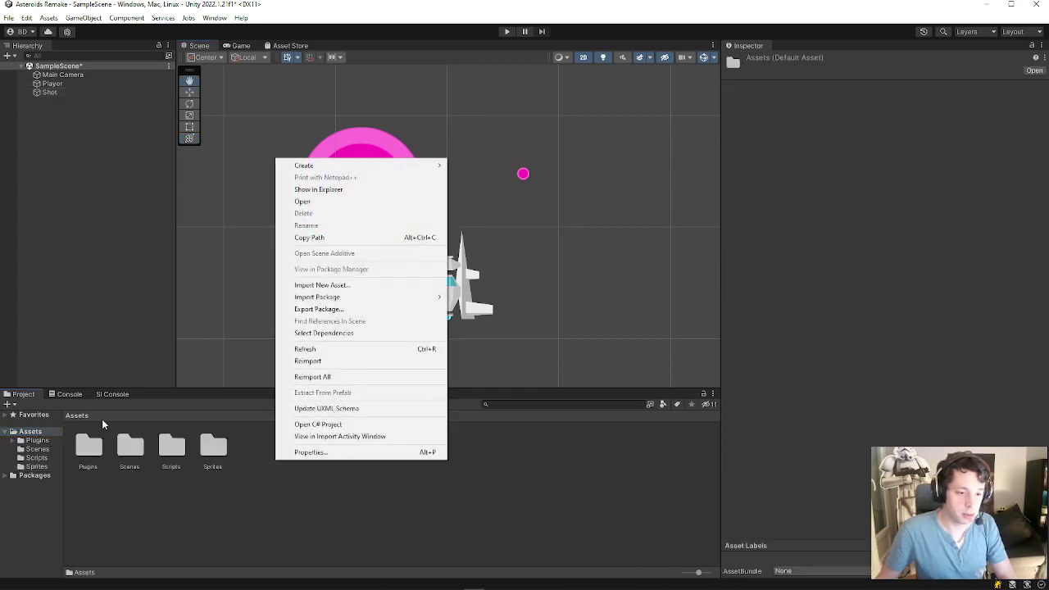
pyautogui.moveTo(344, 167)
pyautogui.click(511, 71)
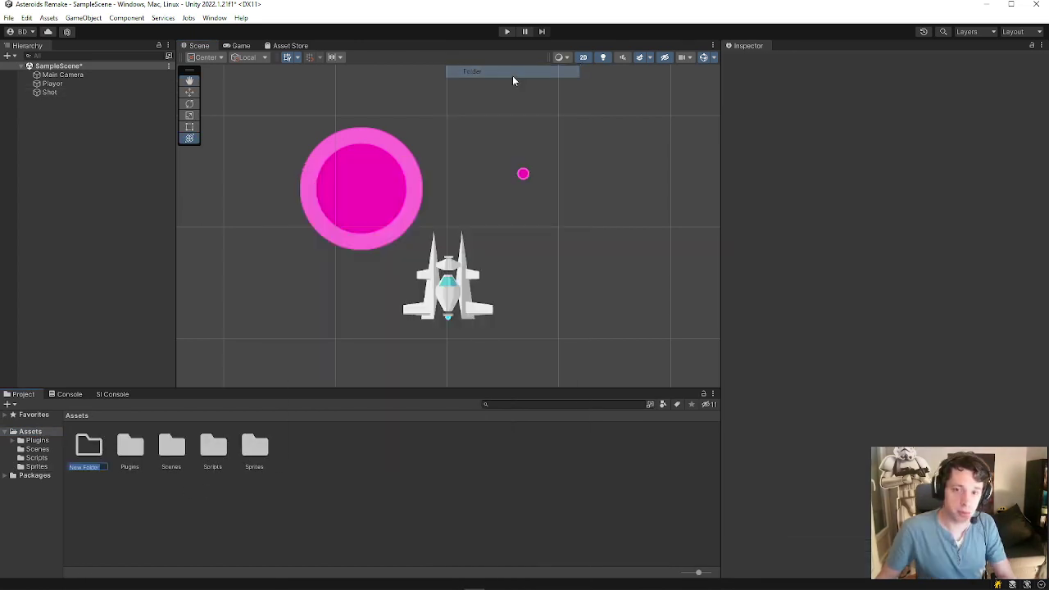
pyautogui.write('Prefabs')
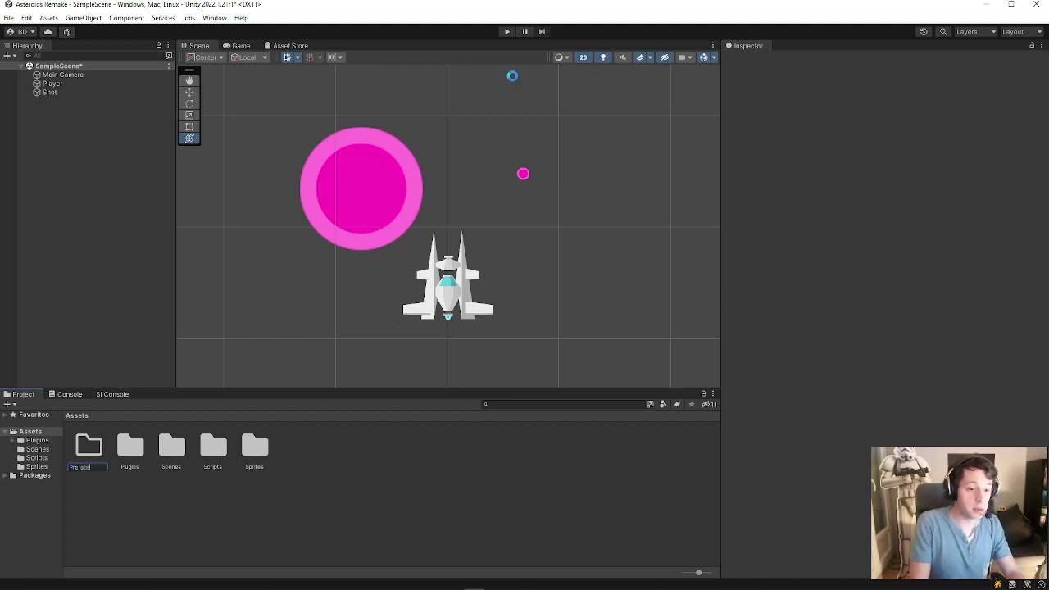
pyautogui.press('Return')
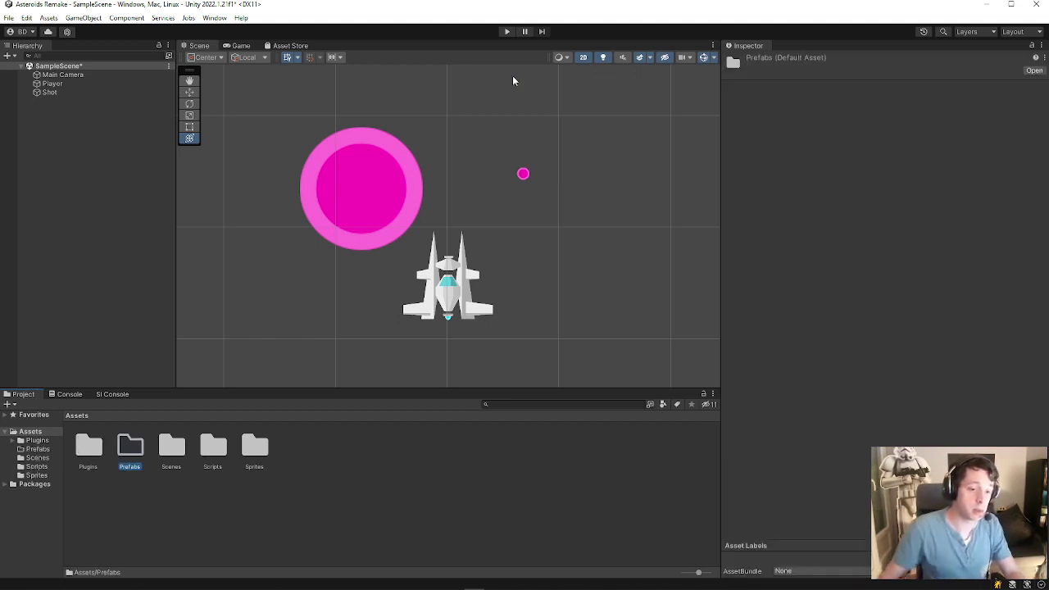
pyautogui.doubleClick(123, 452)
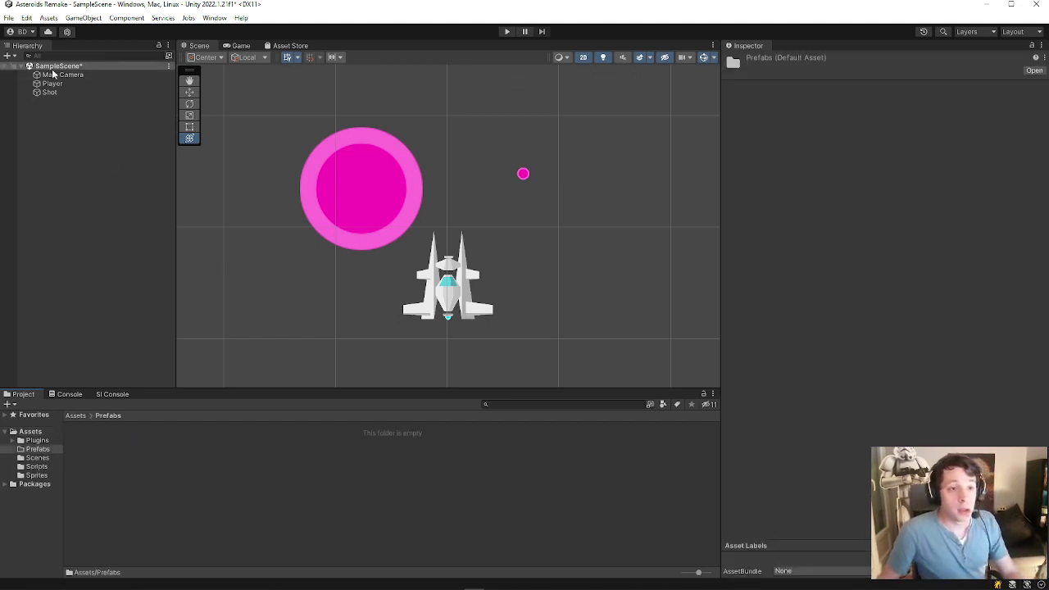
pyautogui.click(48, 96)
# Turn the Shot object into a prefab in Prefabs and delete it from the scene.
pyautogui.moveTo(47, 93); pyautogui.dragTo(136, 461)
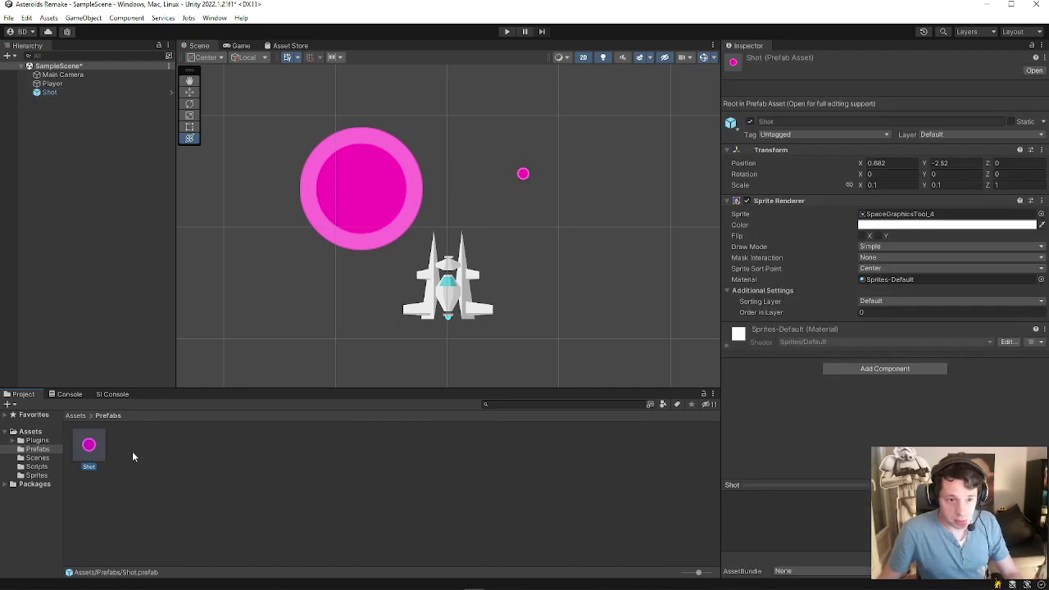
pyautogui.click(50, 93)
pyautogui.press('Delete')
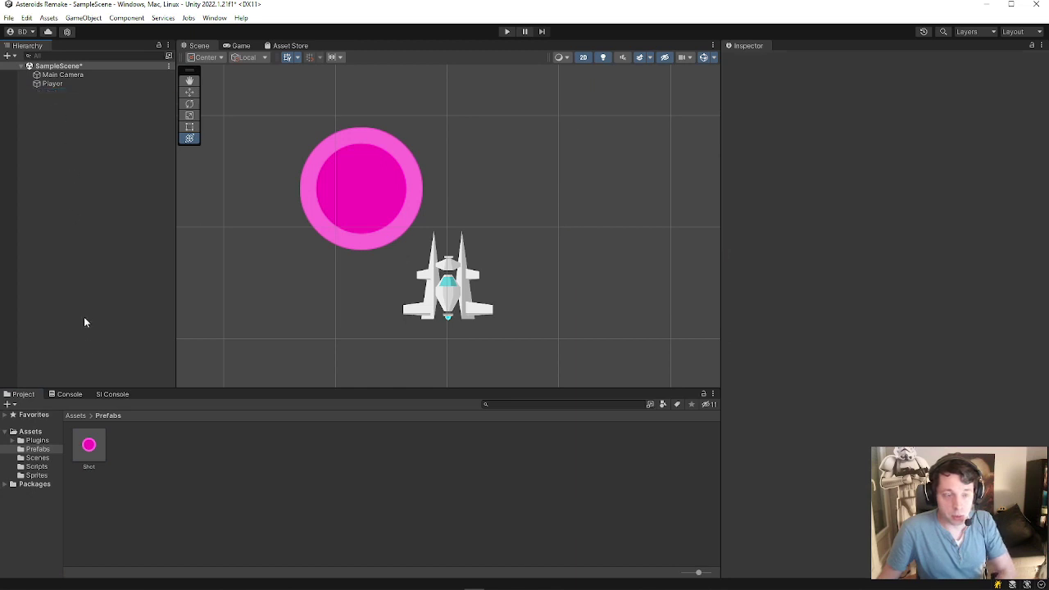
# Drop three test Shot prefab instances into the scene, then delete all three.
pyautogui.click(88, 449)
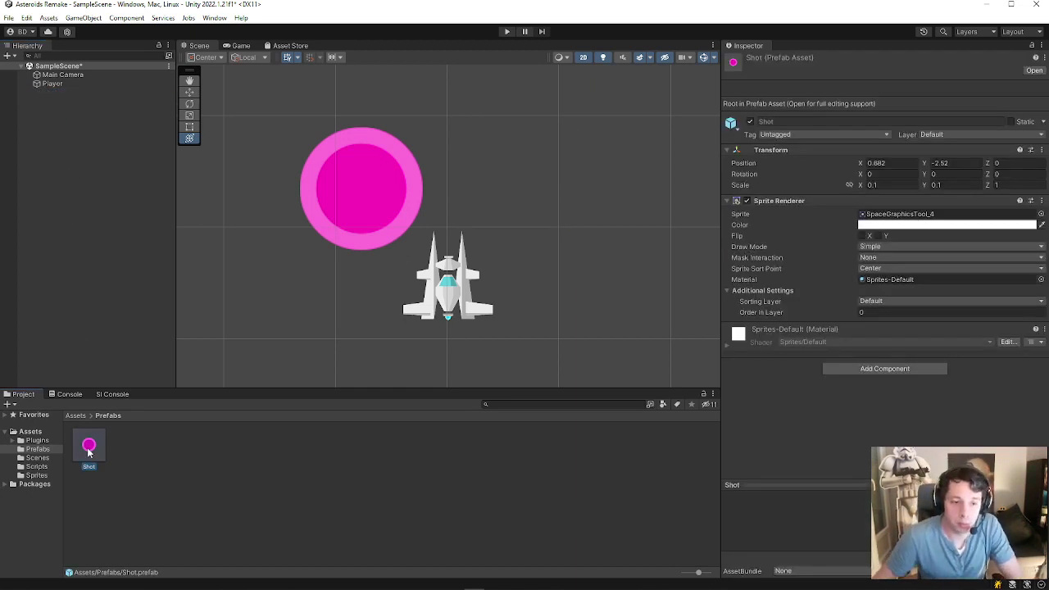
pyautogui.moveTo(89, 449); pyautogui.dragTo(268, 267)
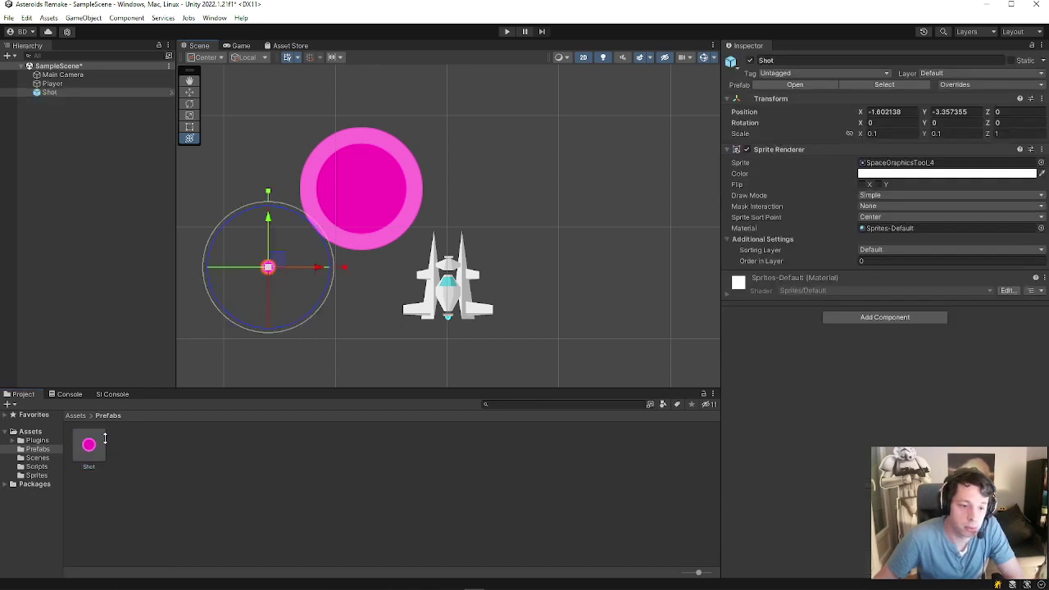
pyautogui.moveTo(151, 436); pyautogui.dragTo(337, 344)
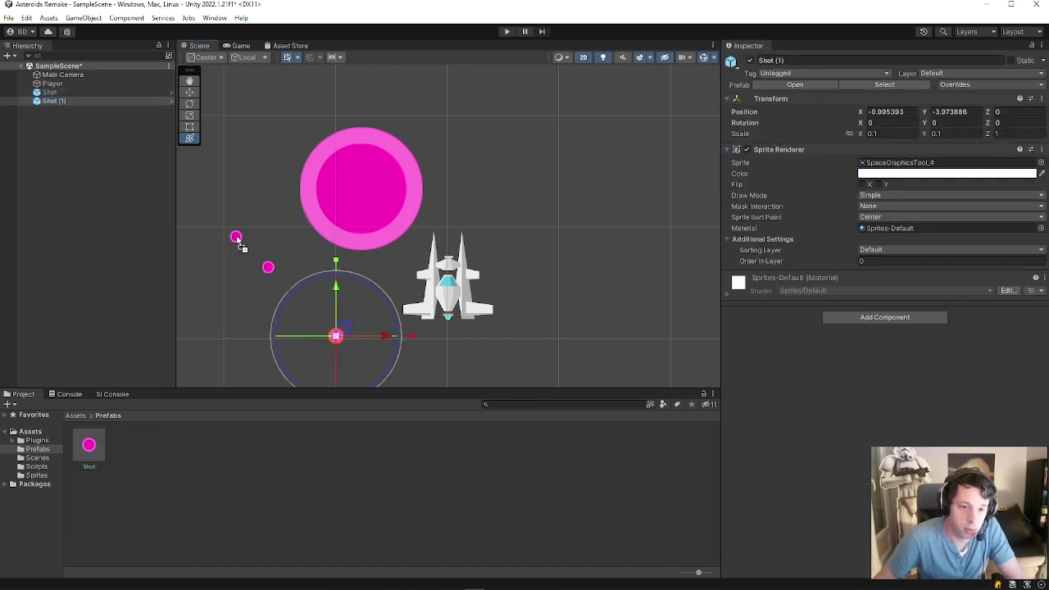
pyautogui.moveTo(88, 444); pyautogui.dragTo(236, 236)
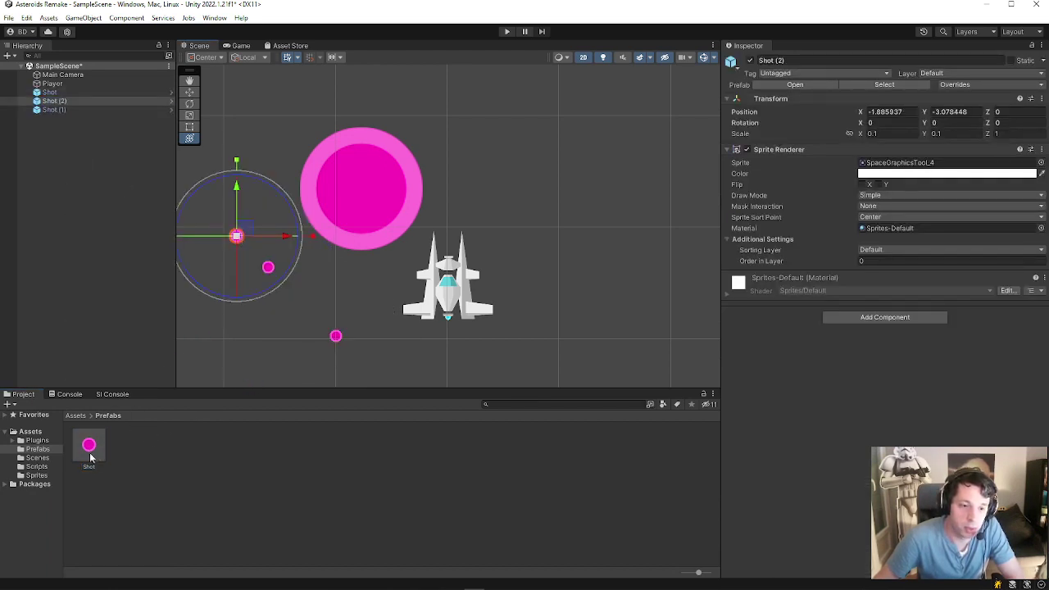
pyautogui.click(54, 110)
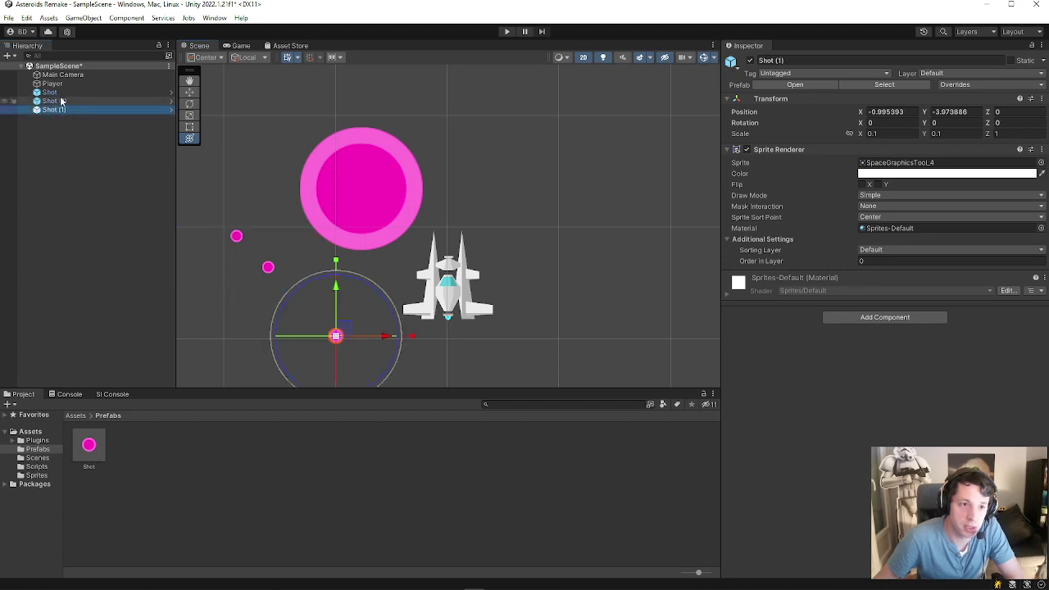
pyautogui.click(55, 101)
pyautogui.click(59, 95)
pyautogui.keyDown('shift'); pyautogui.click(66, 108); pyautogui.keyUp('shift')
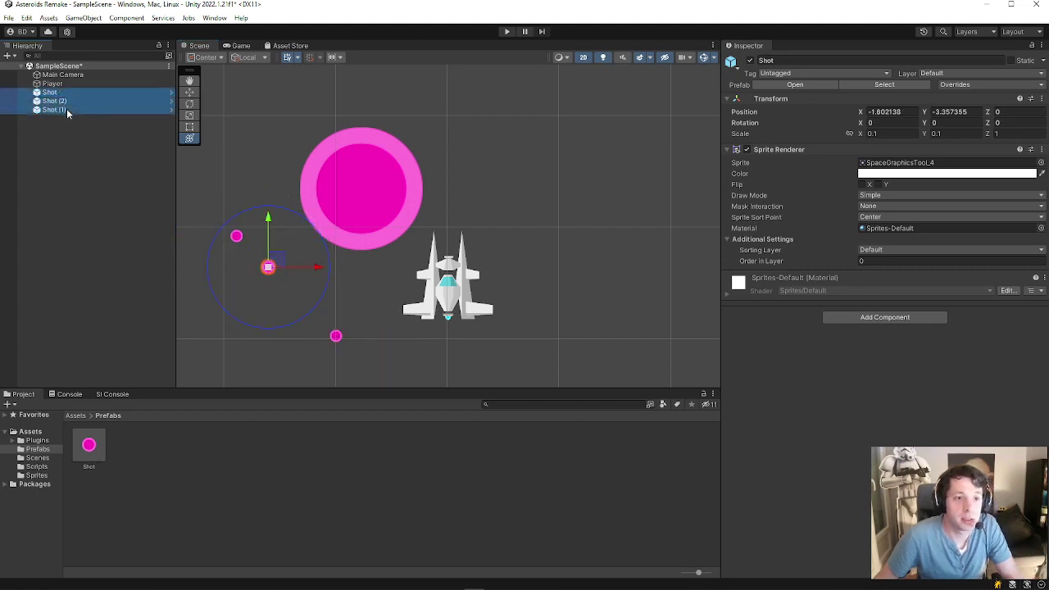
pyautogui.press('Delete')
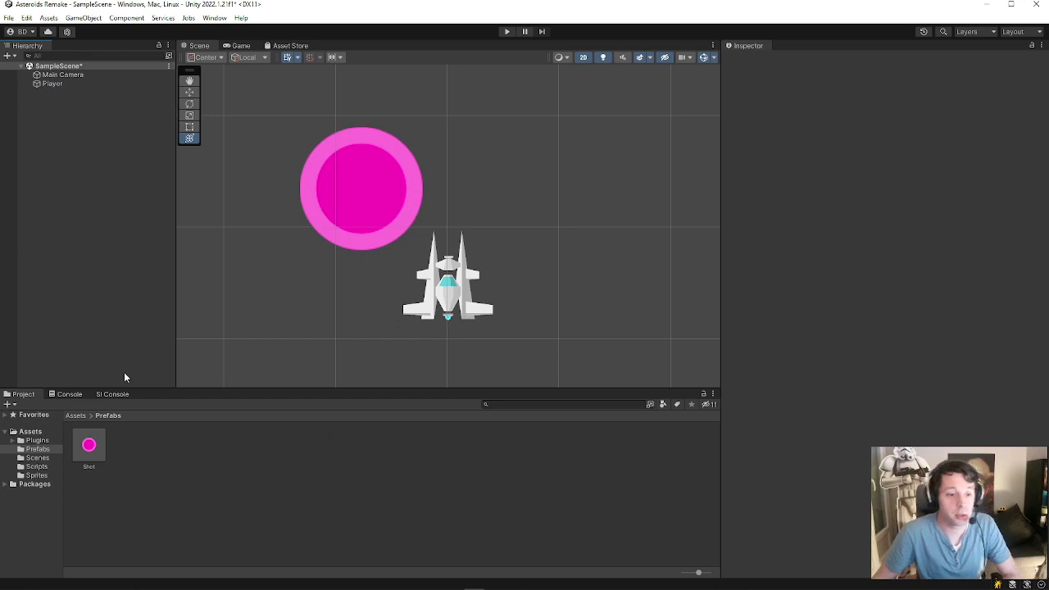
# Inspect the Player object and the Shot prefab's components.
pyautogui.click(92, 447)
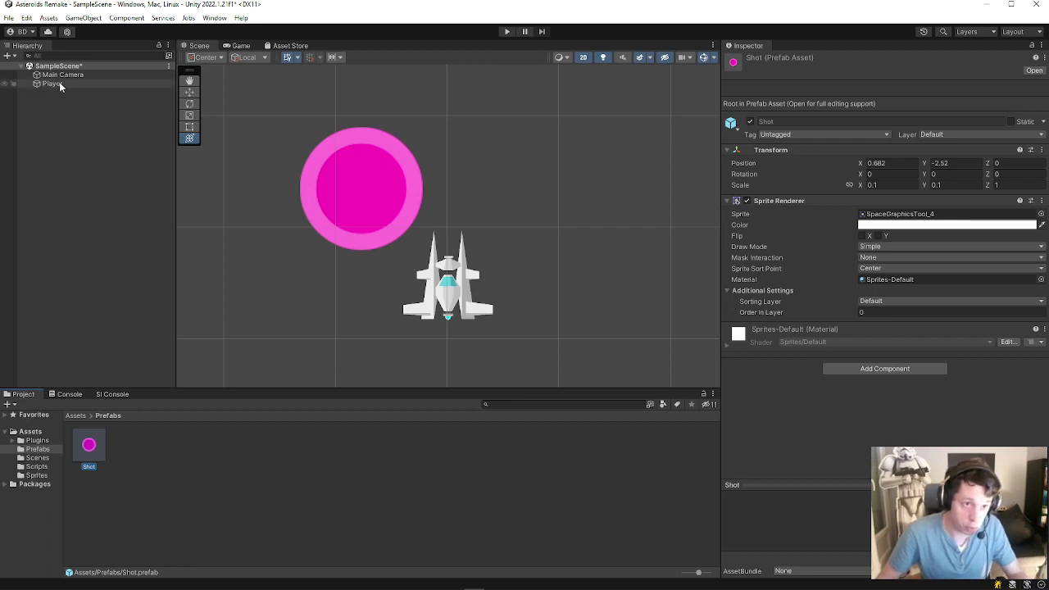
pyautogui.moveTo(54, 83)
pyautogui.mouseDown()
pyautogui.moveTo(129, 442)
pyautogui.moveTo(263, 462)
pyautogui.mouseUp()
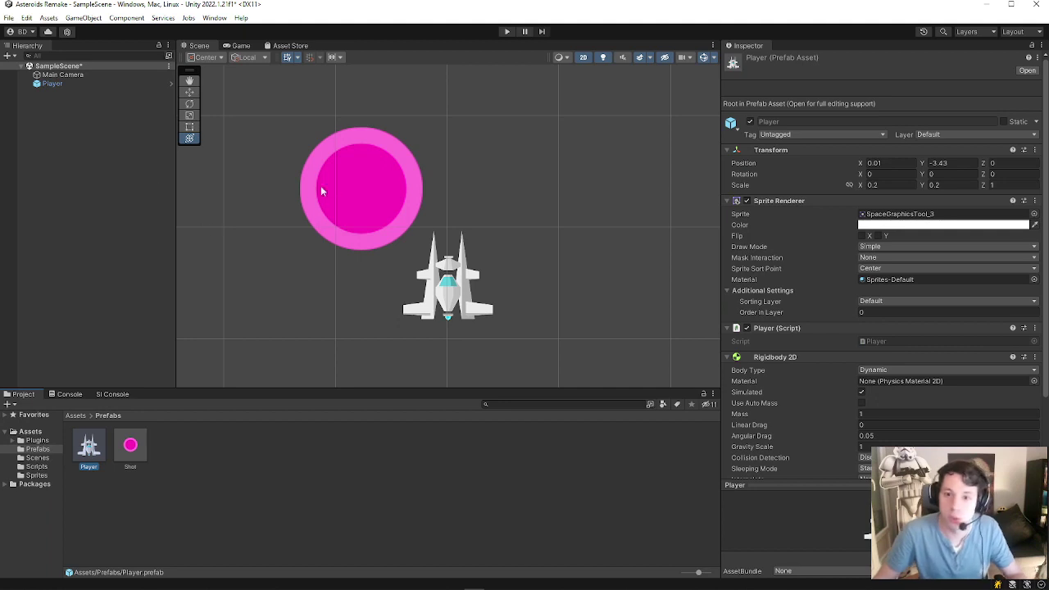
pyautogui.click(74, 85)
pyautogui.click(84, 147)
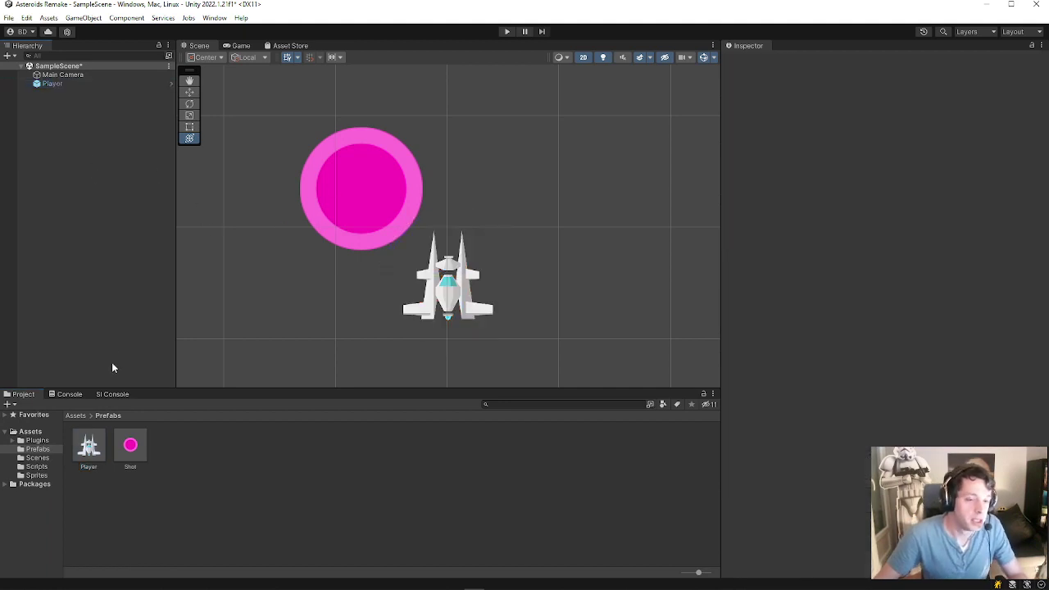
pyautogui.click(130, 444)
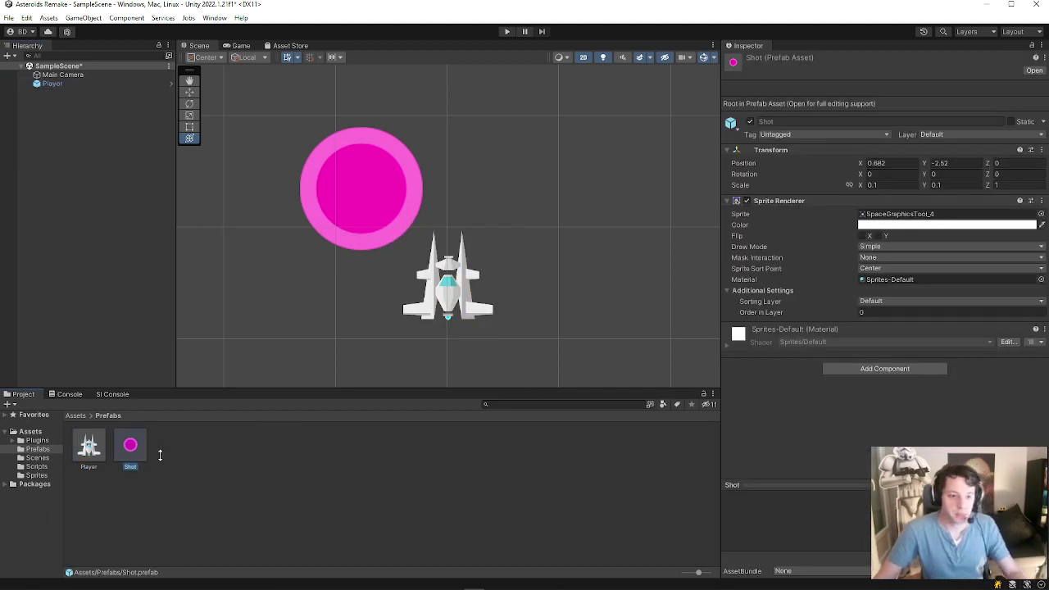
pyautogui.click(127, 467)
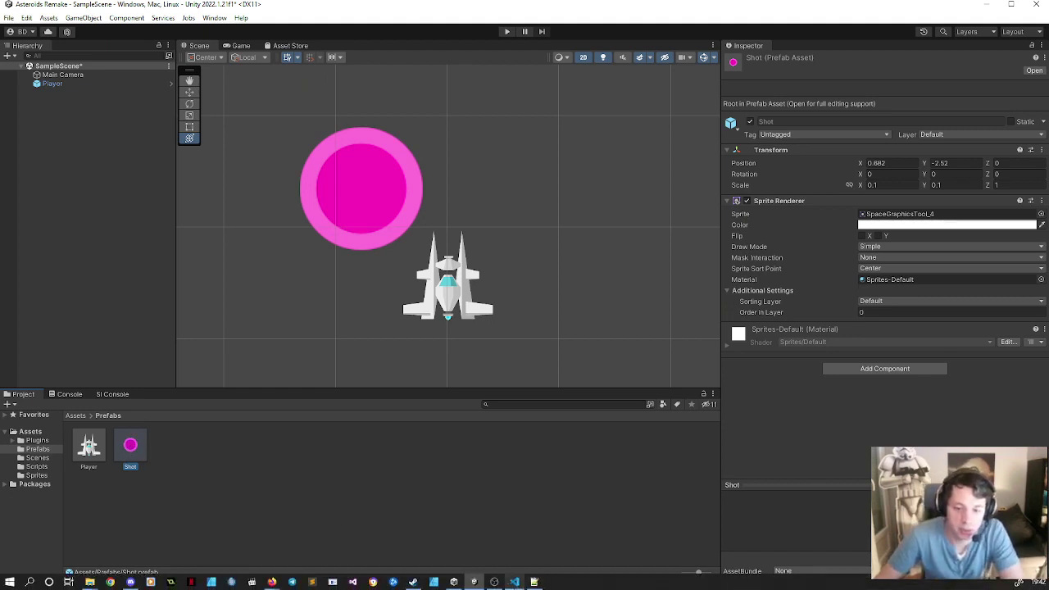
pyautogui.moveTo(534, 582)
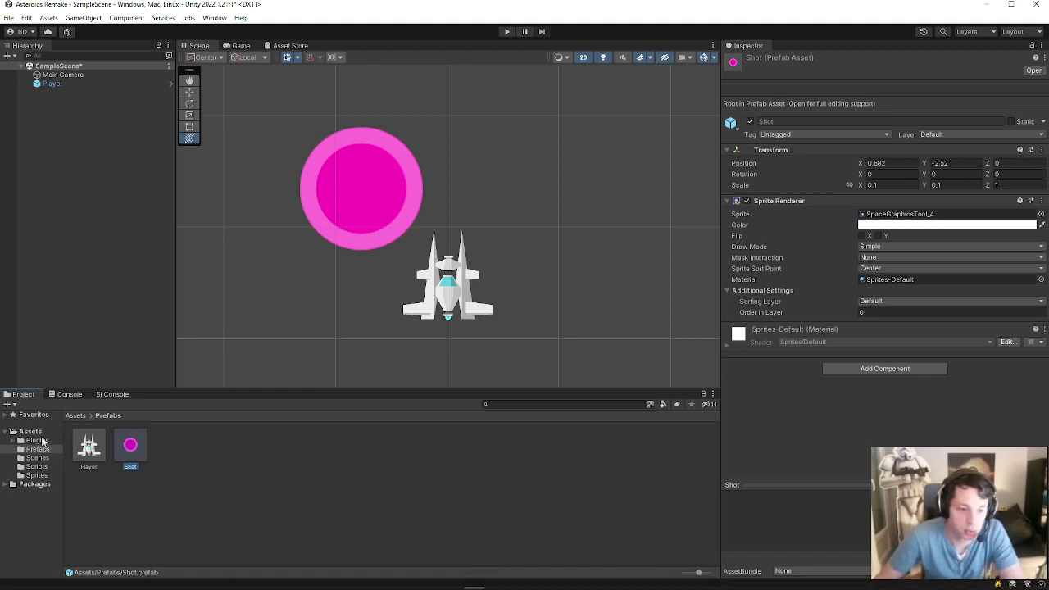
# Open the Player script from the Scripts folder in the code editor.
pyautogui.click(37, 475)
pyautogui.click(36, 467)
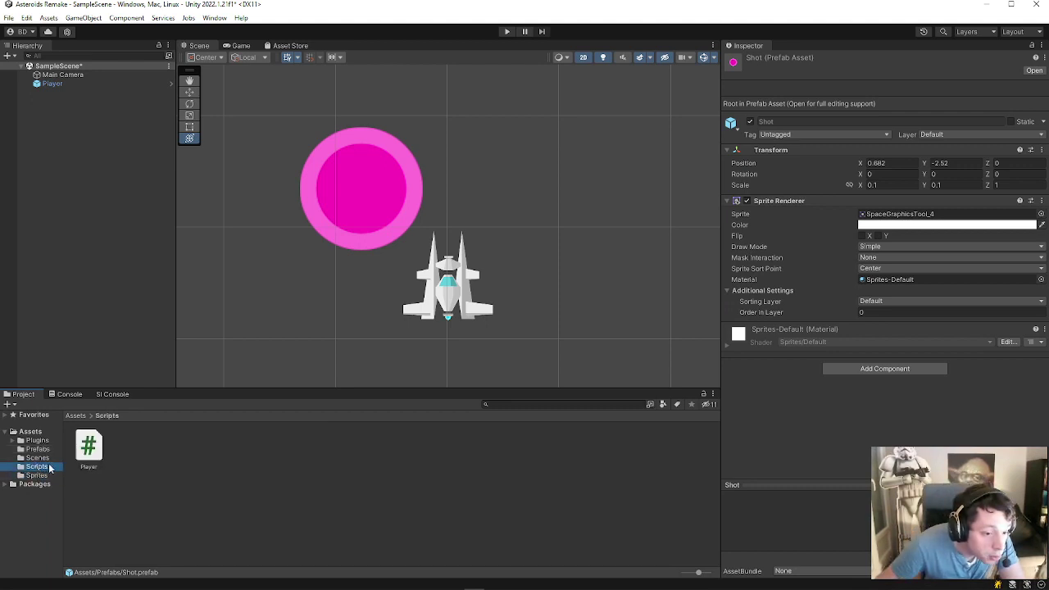
pyautogui.doubleClick(89, 447)
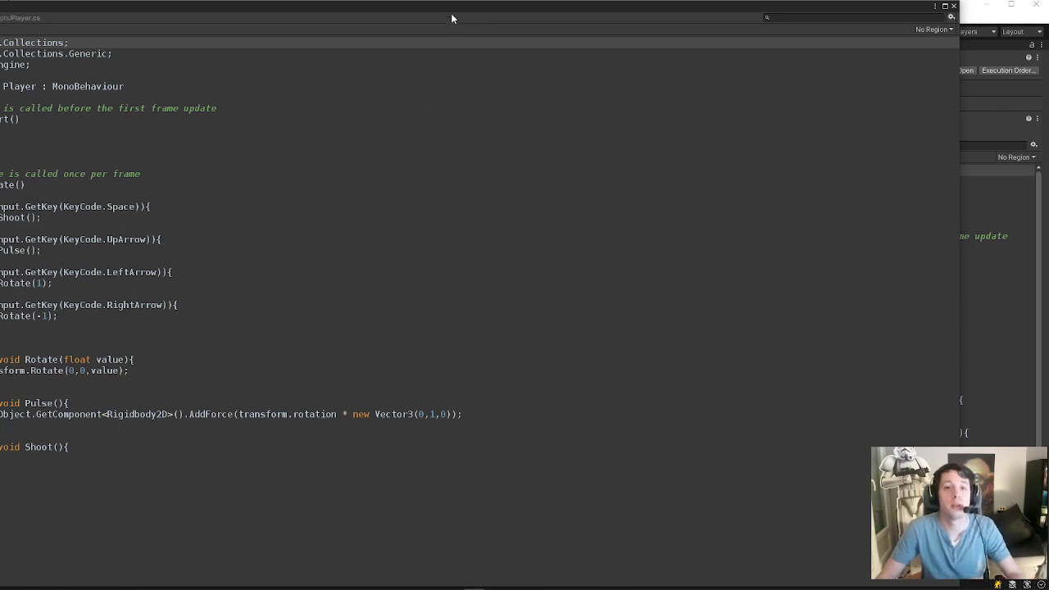
# Add a 'public GameObject Shot' field at the top of the Player class and save Player.cs.
pyautogui.moveTo(451, 18); pyautogui.dragTo(539, 12)
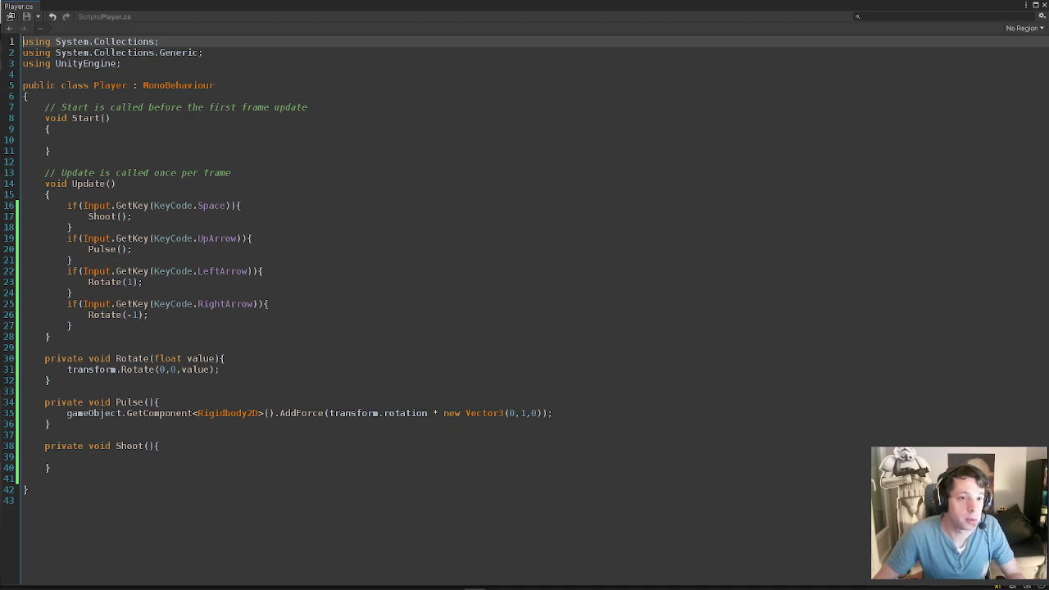
pyautogui.click(113, 118)
pyautogui.click(108, 97)
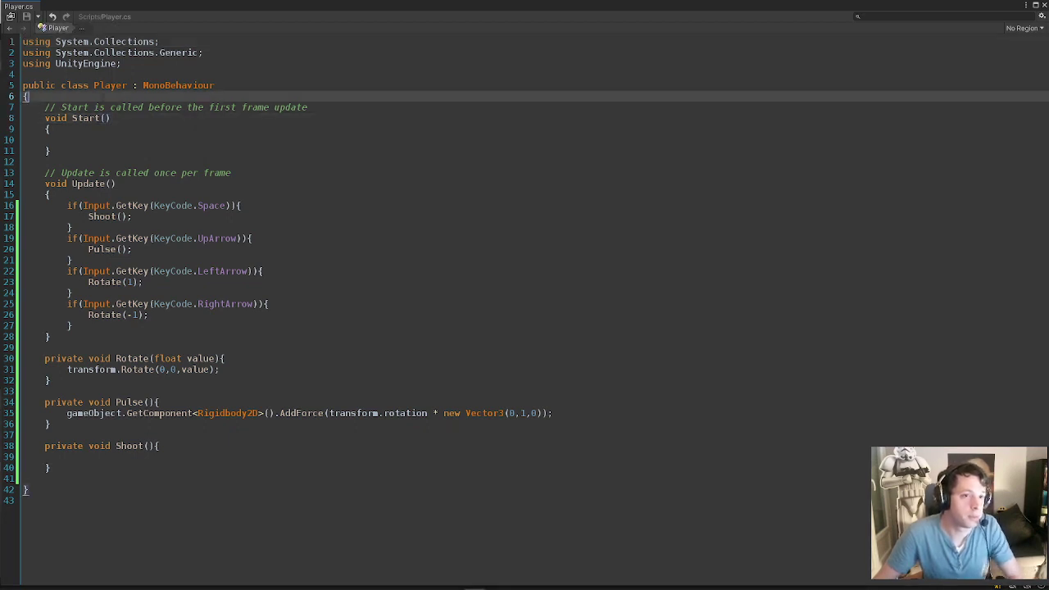
pyautogui.press('Return')
pyautogui.press('Return')
pyautogui.press('Up')
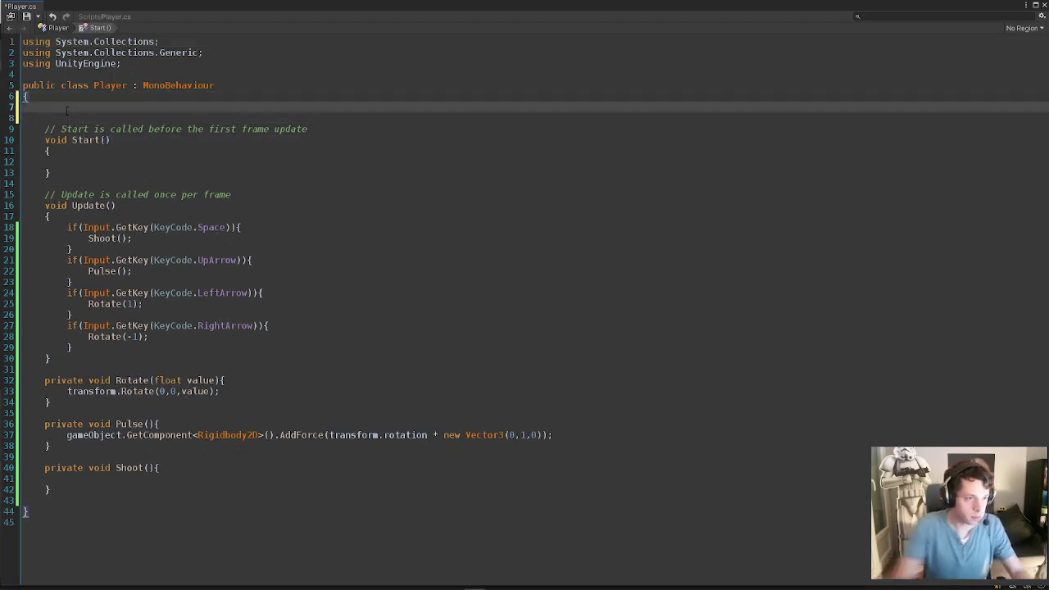
pyautogui.write('public')
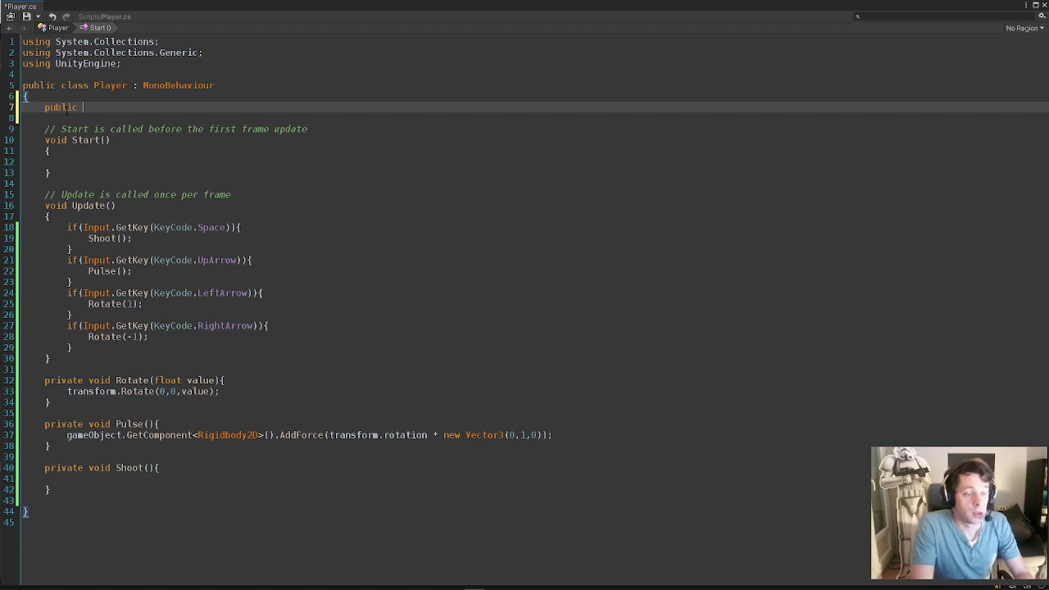
pyautogui.write('G')
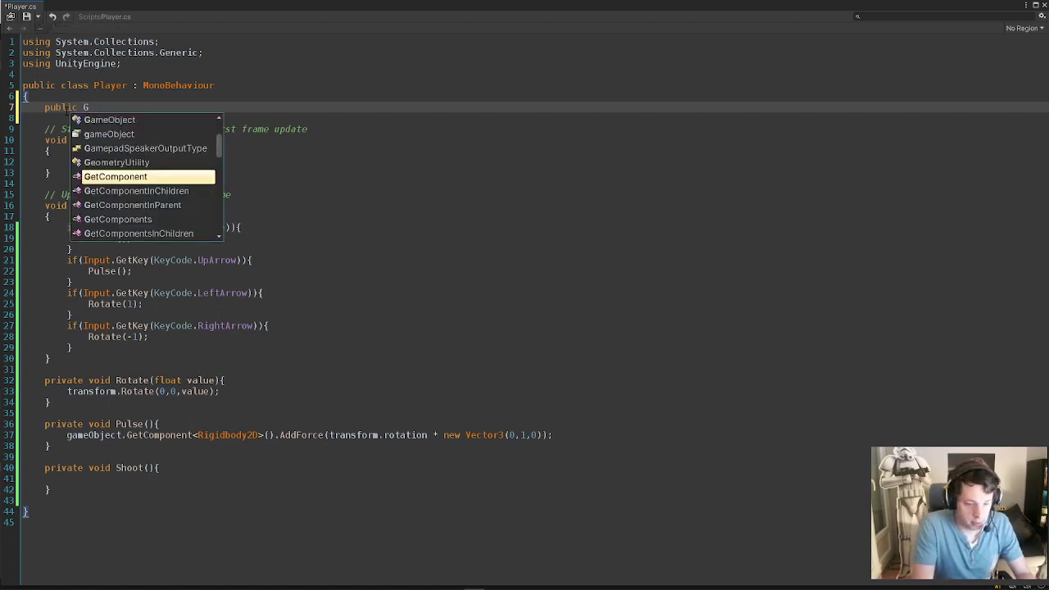
pyautogui.write('ameO')
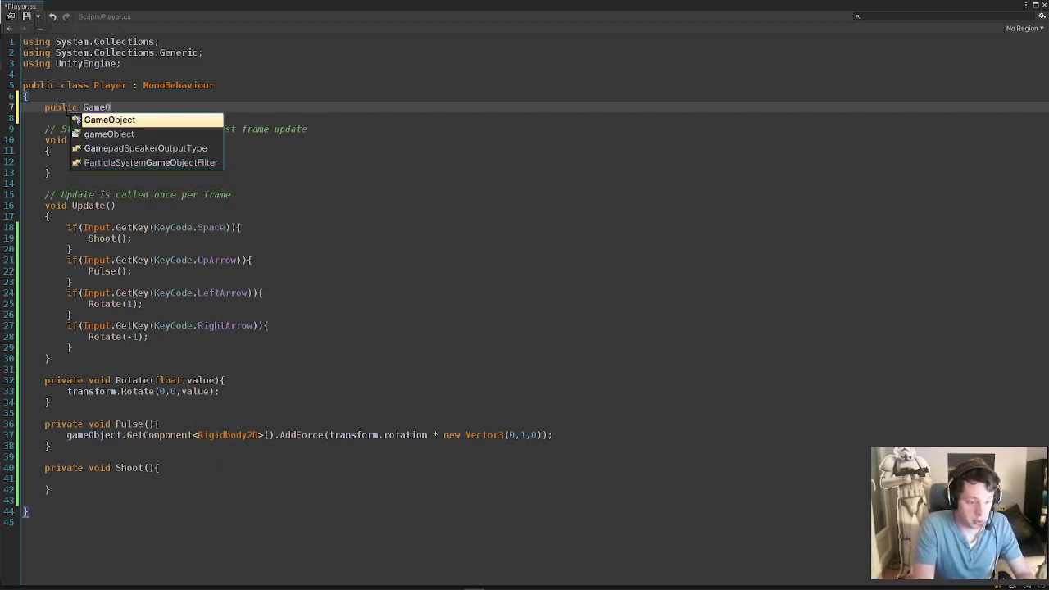
pyautogui.write('bject ')
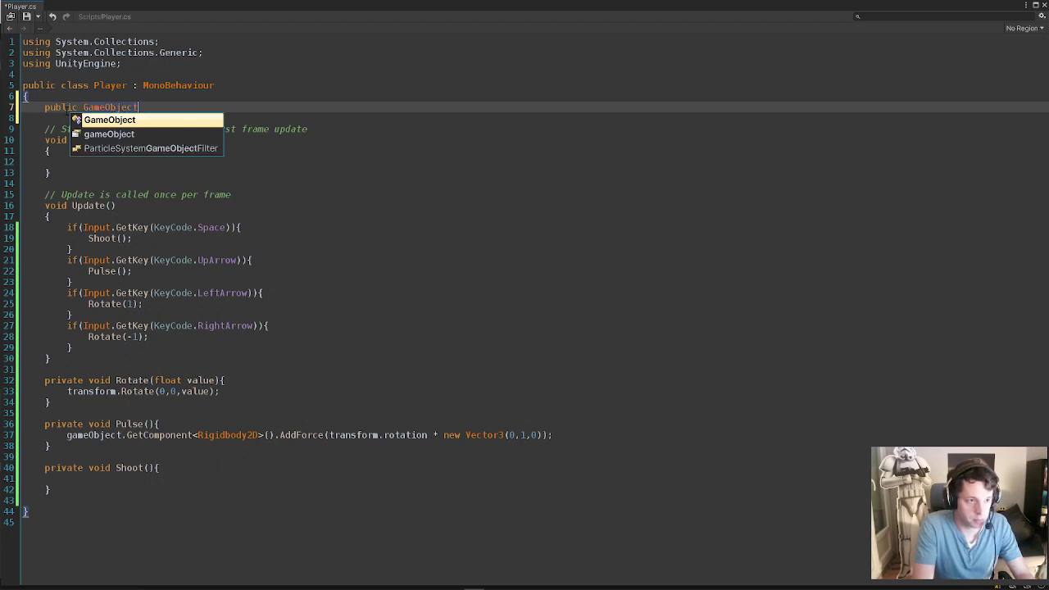
pyautogui.write('Shot;')
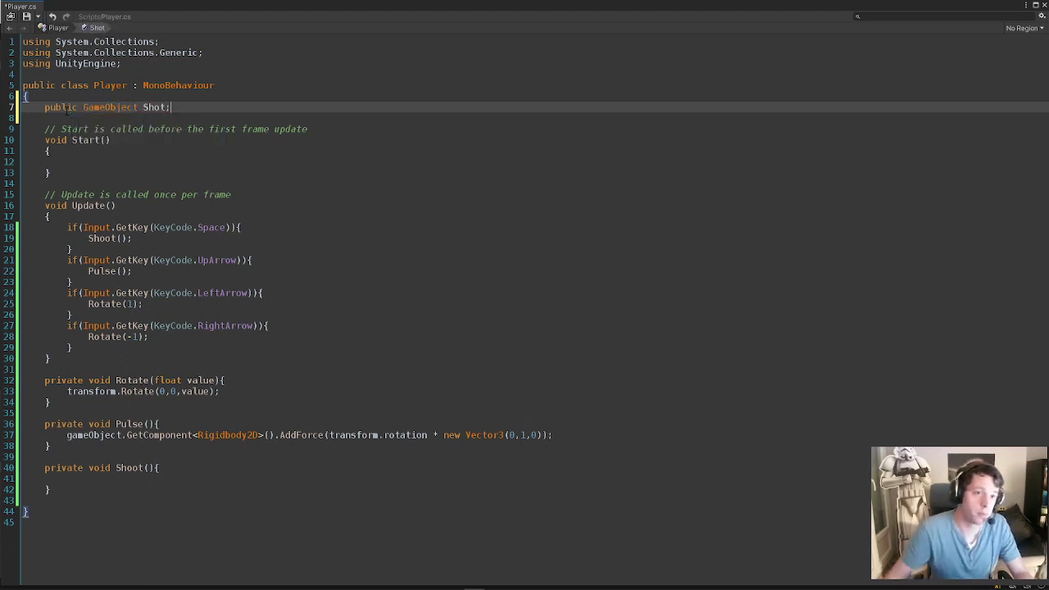
pyautogui.hotkey('ctrl', 's')
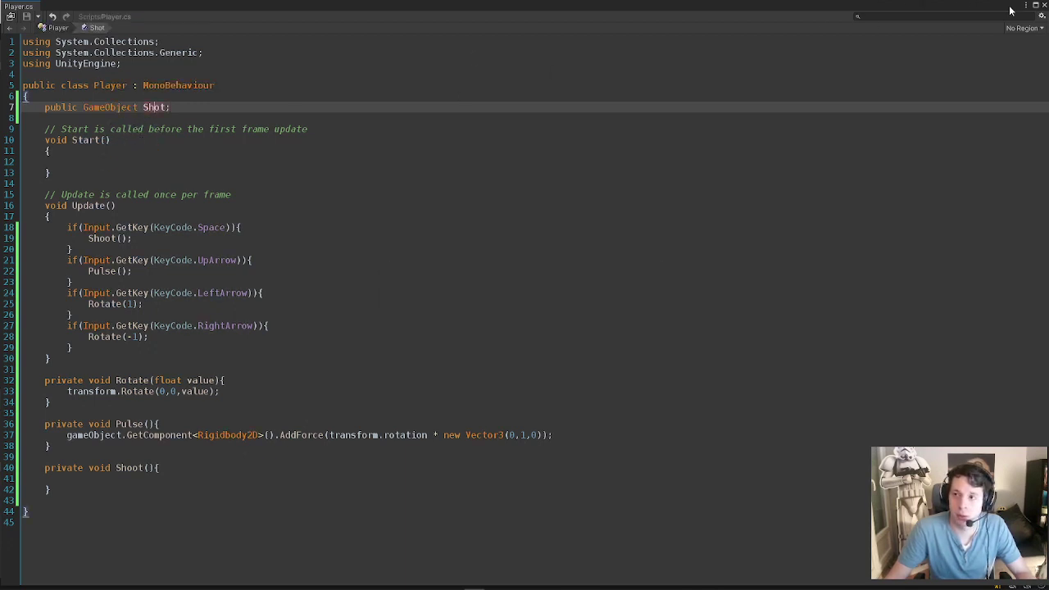
pyautogui.click(1044, 7)
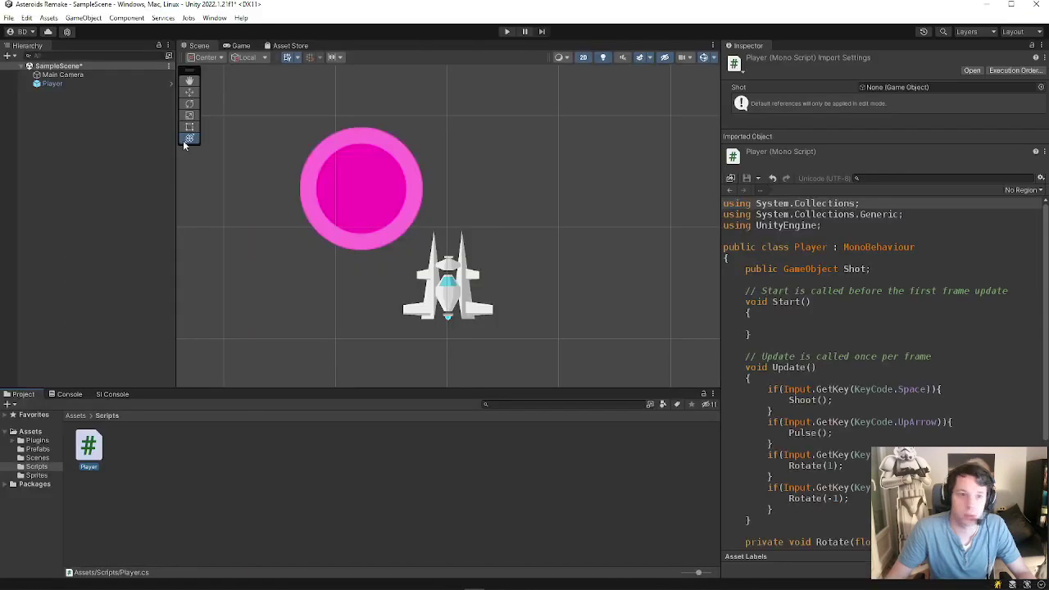
# Check the new empty Shot slot on the Player's script component.
pyautogui.click(51, 83)
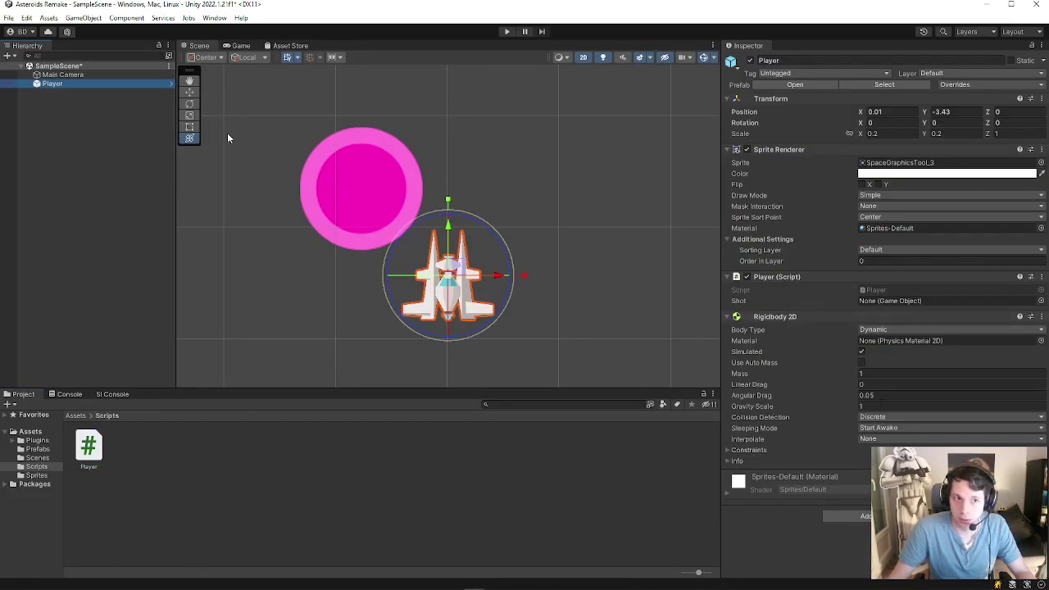
pyautogui.click(99, 75)
pyautogui.click(115, 83)
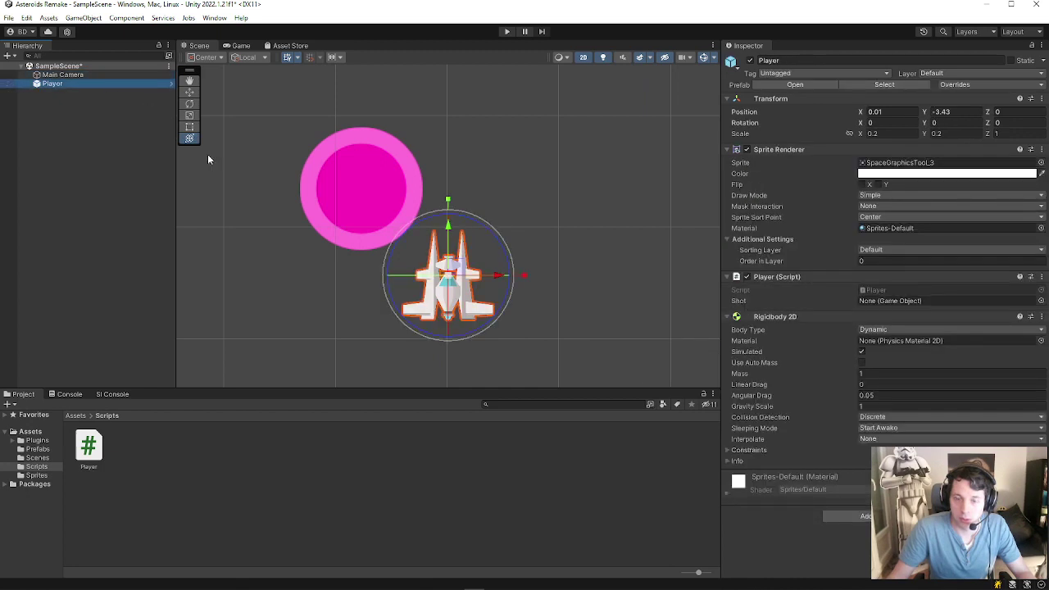
# Minimize Unity Hub and reopen Player.cs from the Scripts folder.
pyautogui.click(534, 582)
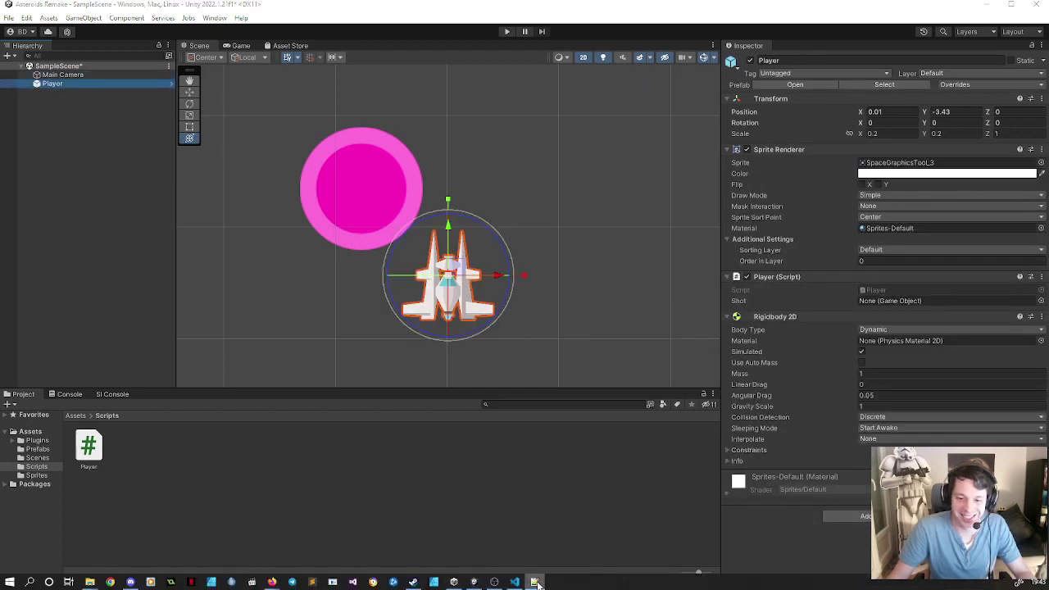
pyautogui.click(461, 582)
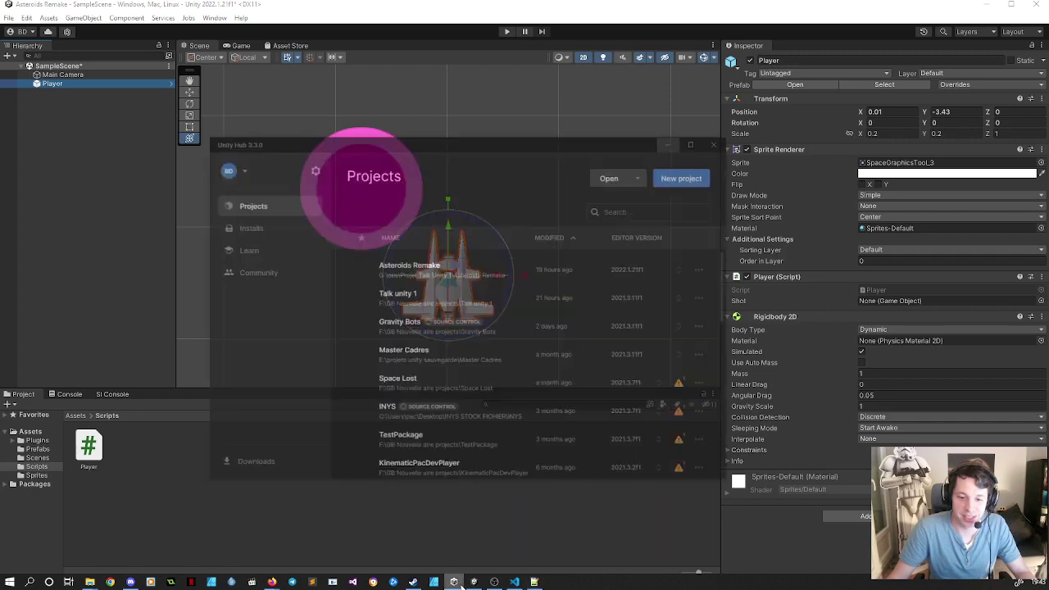
pyautogui.click(463, 584)
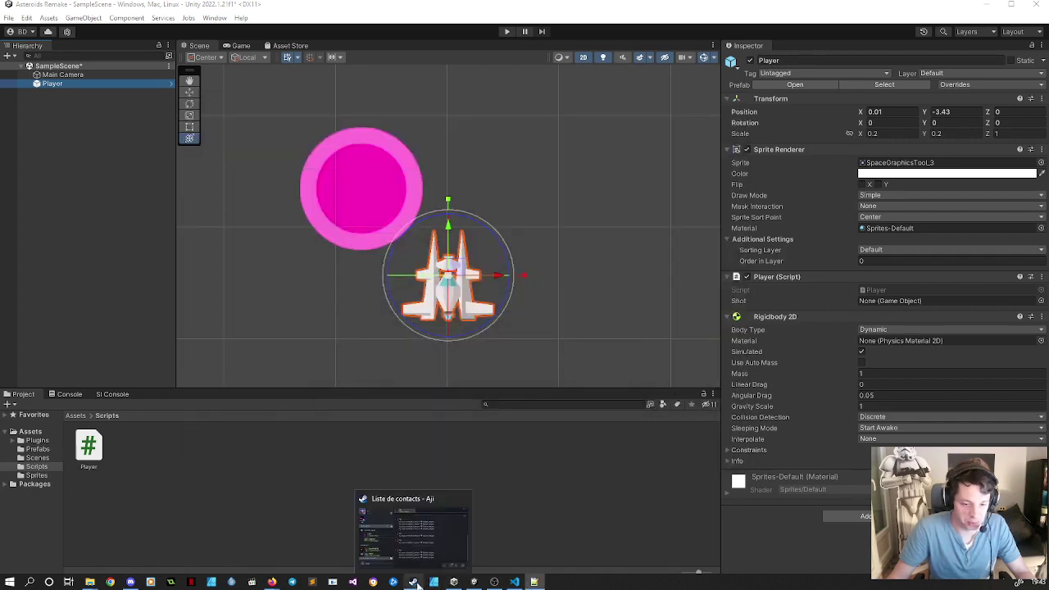
pyautogui.moveTo(487, 582)
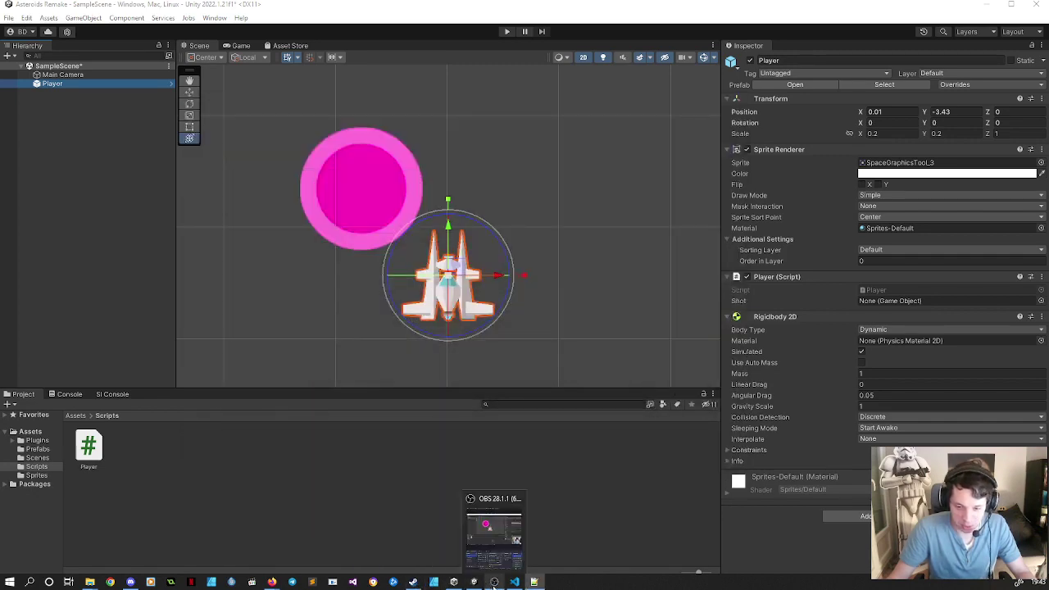
pyautogui.moveTo(523, 587)
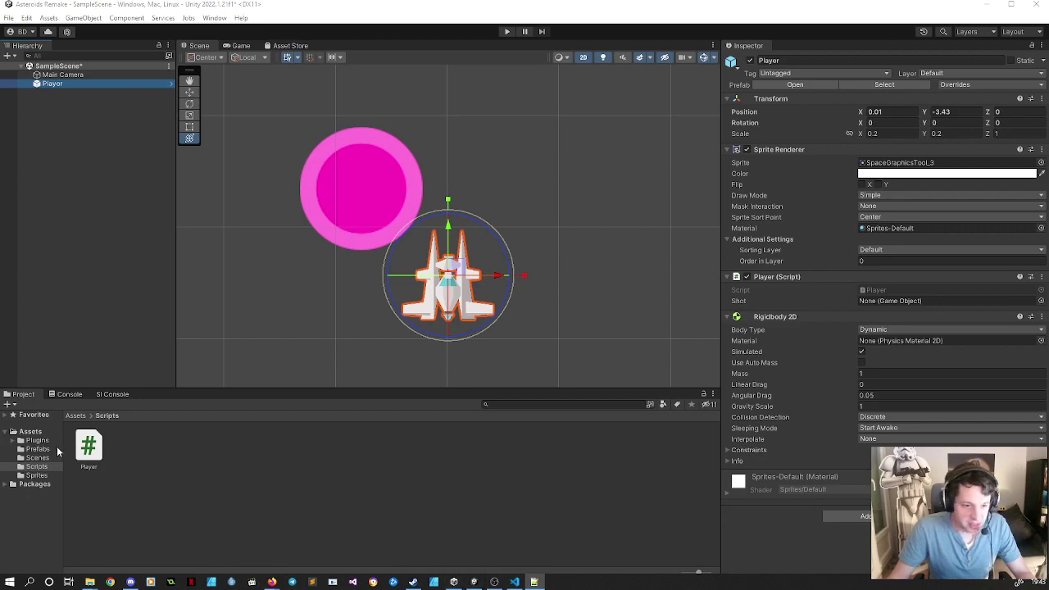
pyautogui.doubleClick(87, 447)
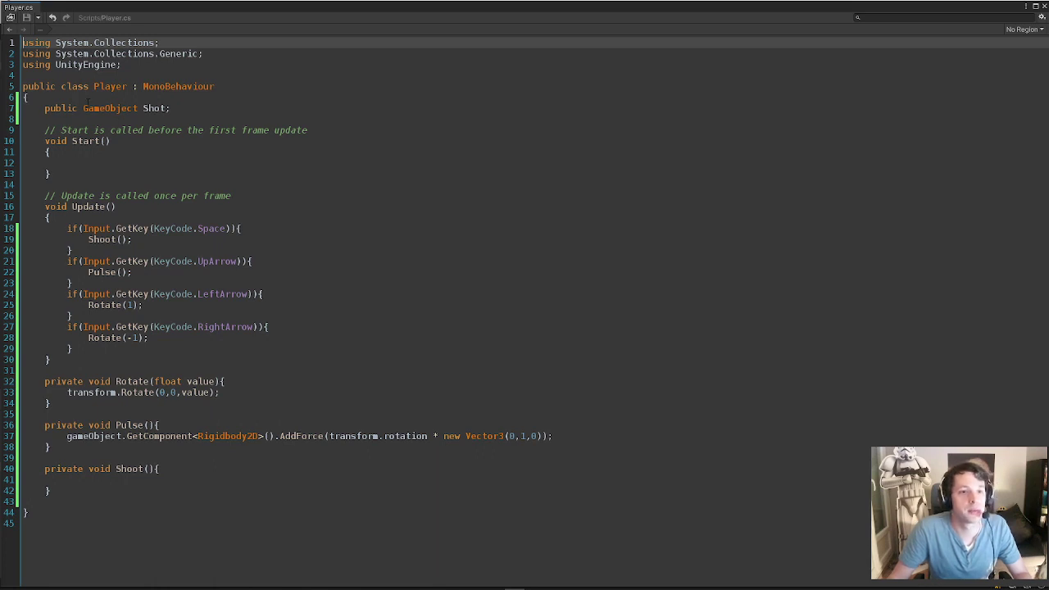
# Make the Shot field [SerializeField] private GameObject, save Player.cs, and close the editor.
pyautogui.click(57, 108)
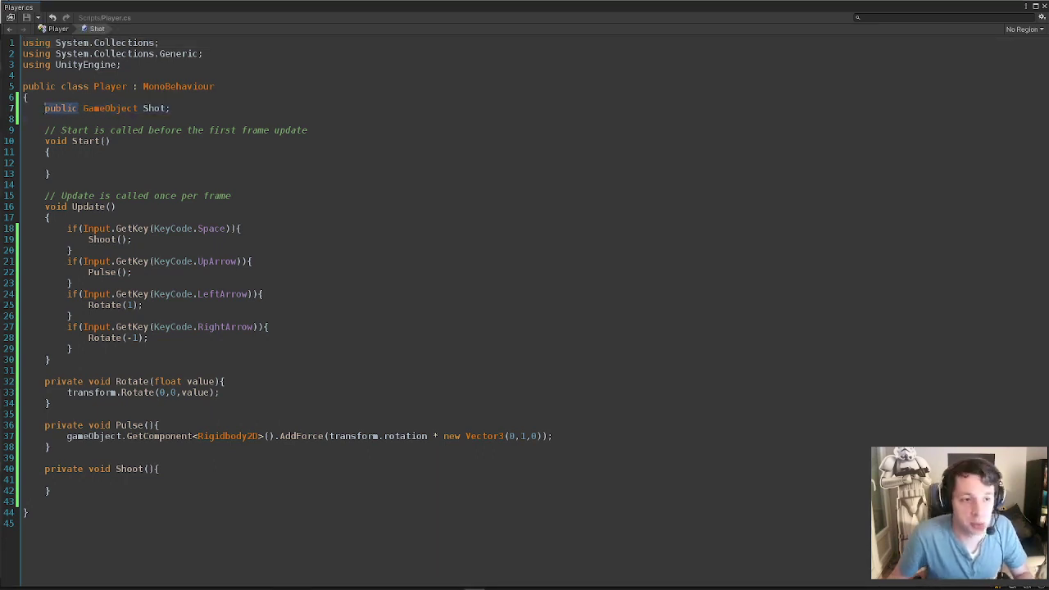
pyautogui.write('[SerializeField] private')
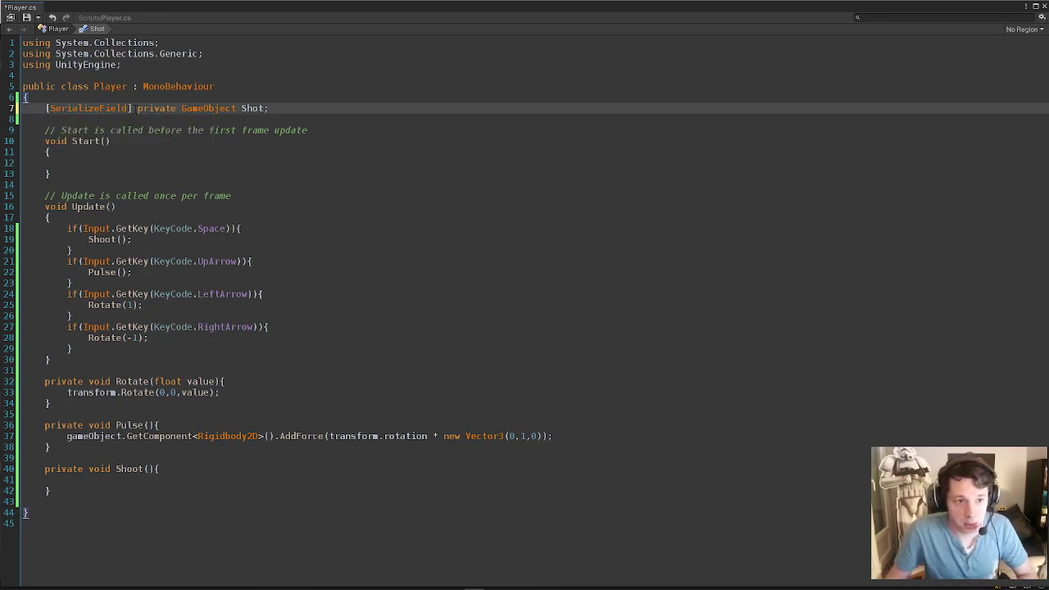
pyautogui.doubleClick(61, 108)
pyautogui.moveTo(137, 109); pyautogui.dragTo(181, 108)
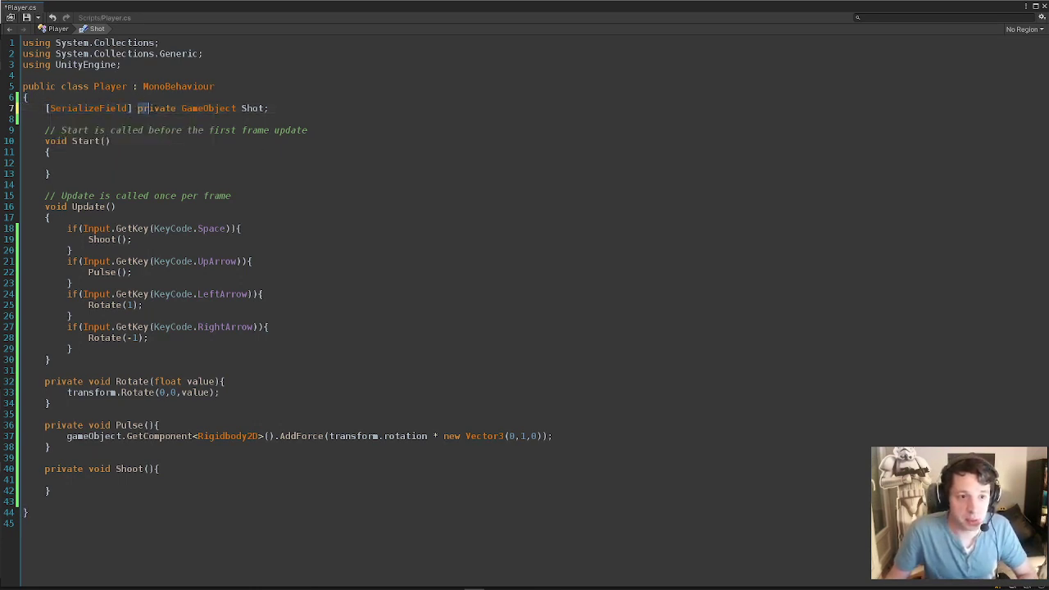
pyautogui.click(131, 108)
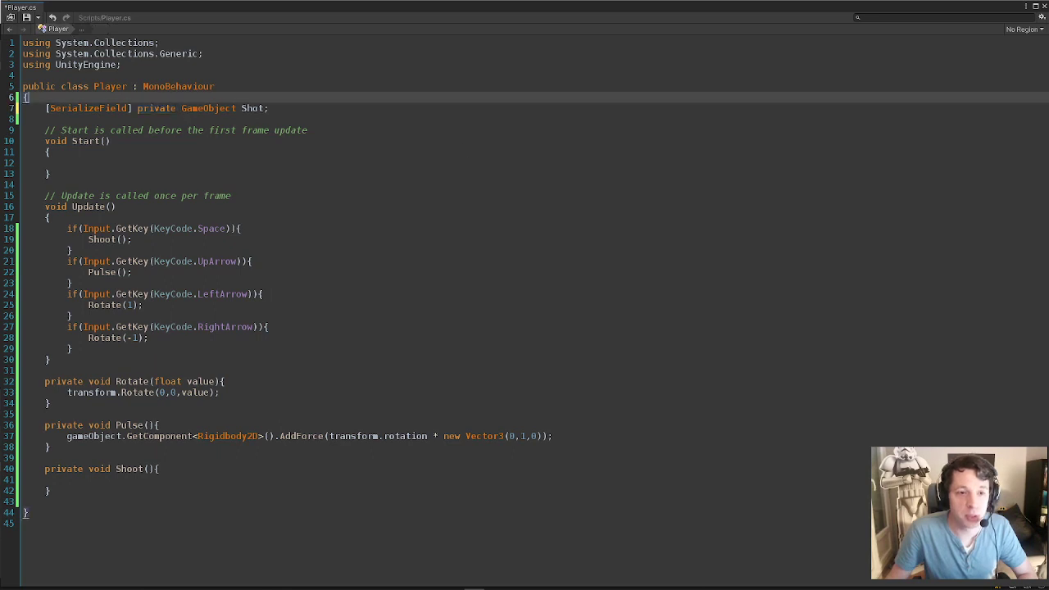
pyautogui.moveTo(131, 108); pyautogui.dragTo(45, 108)
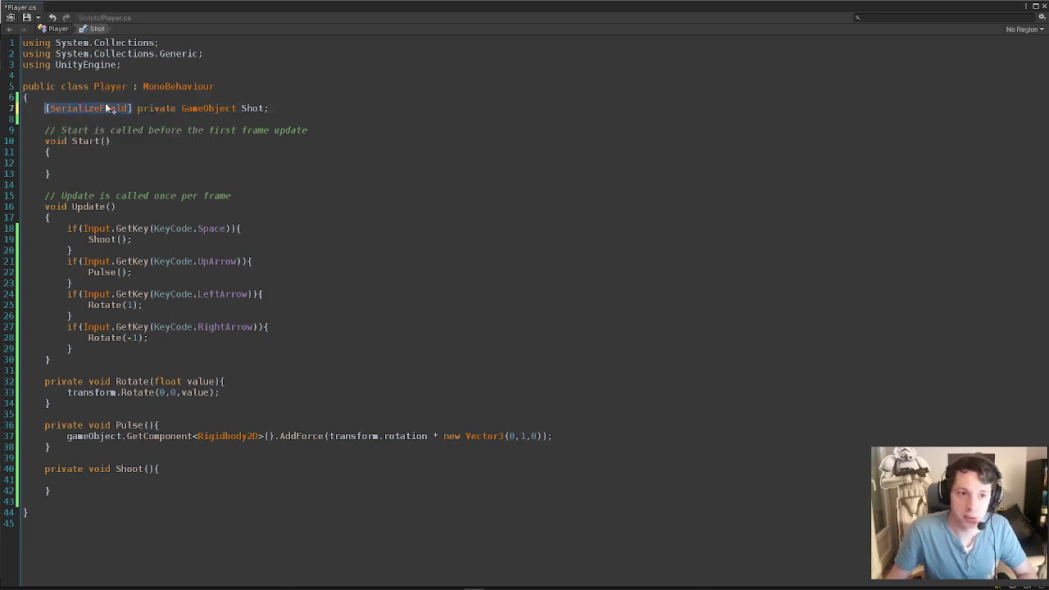
pyautogui.moveTo(137, 108); pyautogui.dragTo(177, 108)
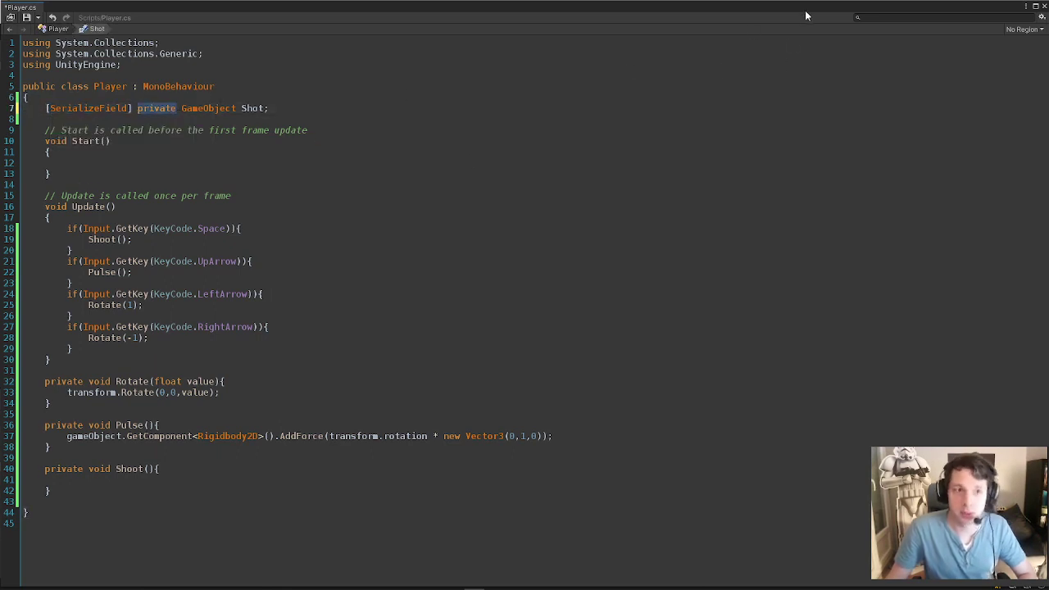
pyautogui.click(461, 177)
pyautogui.hotkey('ctrl', 's')
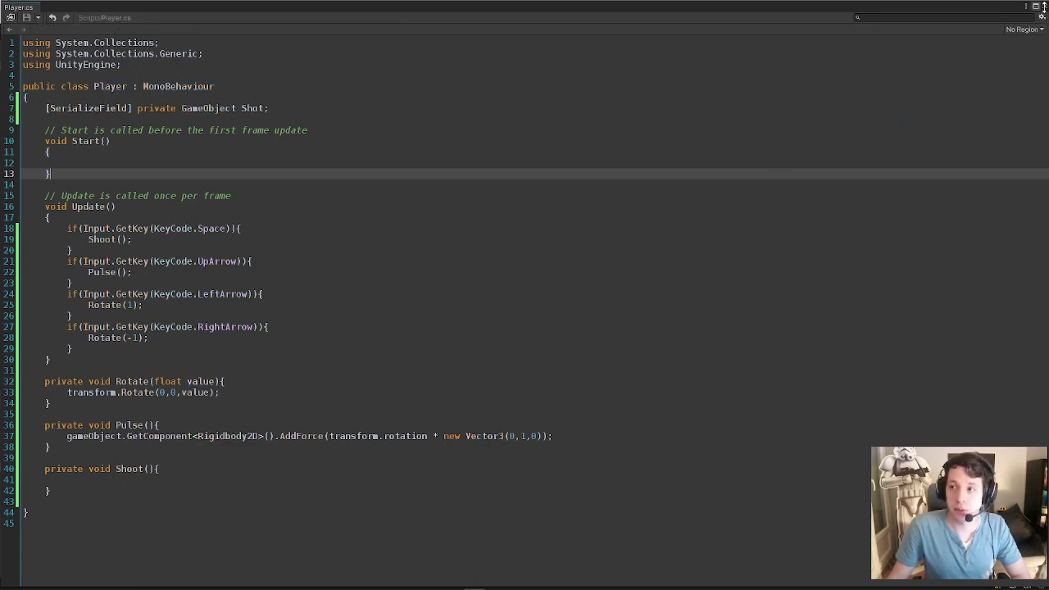
pyautogui.click(1044, 7)
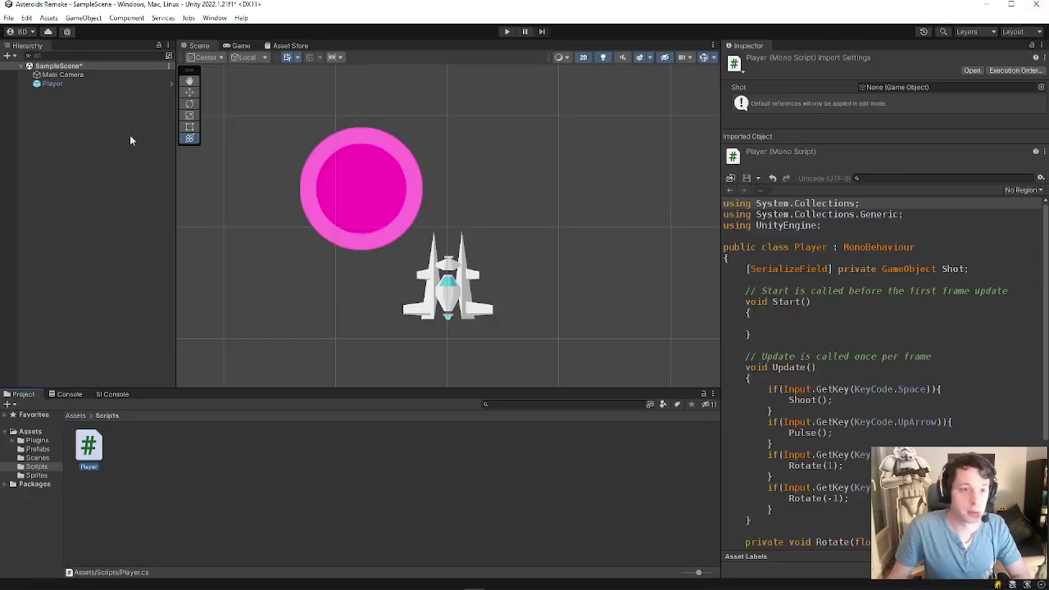
# Drag the Shot prefab into the Player's Shot field and reopen Player.cs.
pyautogui.click(51, 83)
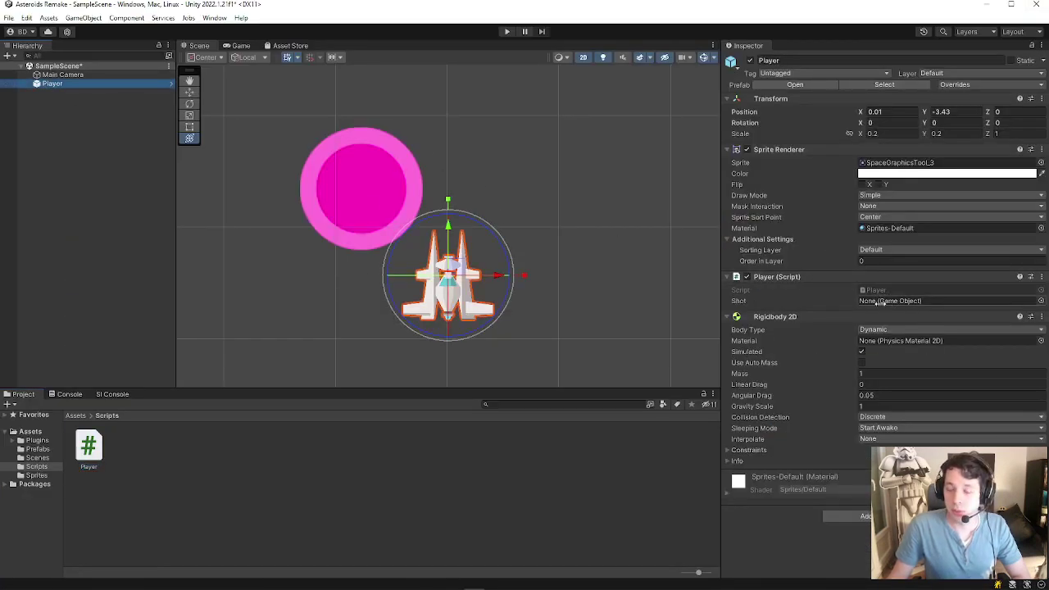
pyautogui.click(37, 450)
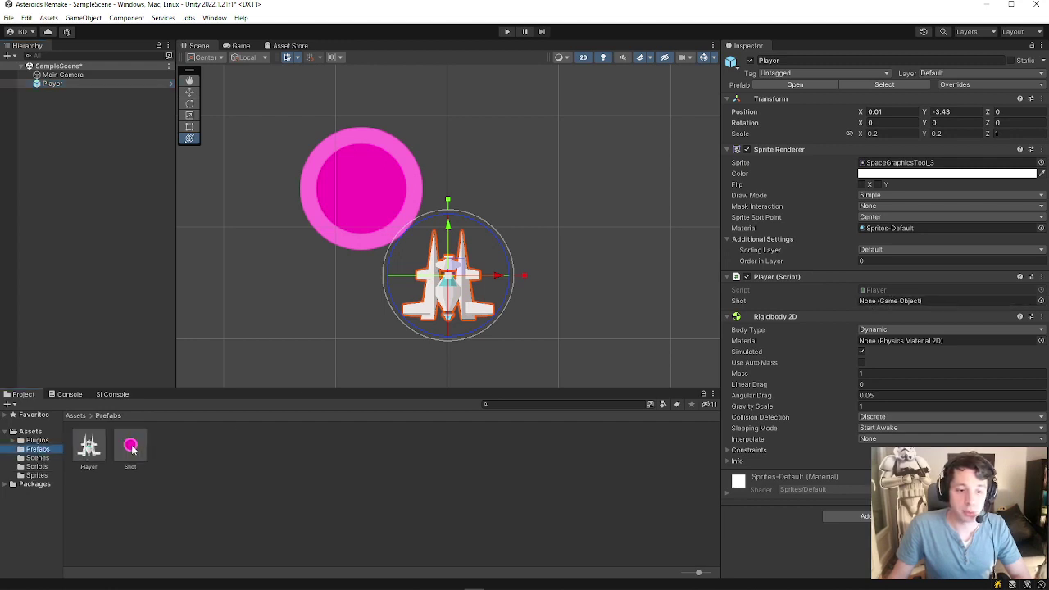
pyautogui.moveTo(132, 449); pyautogui.dragTo(901, 300)
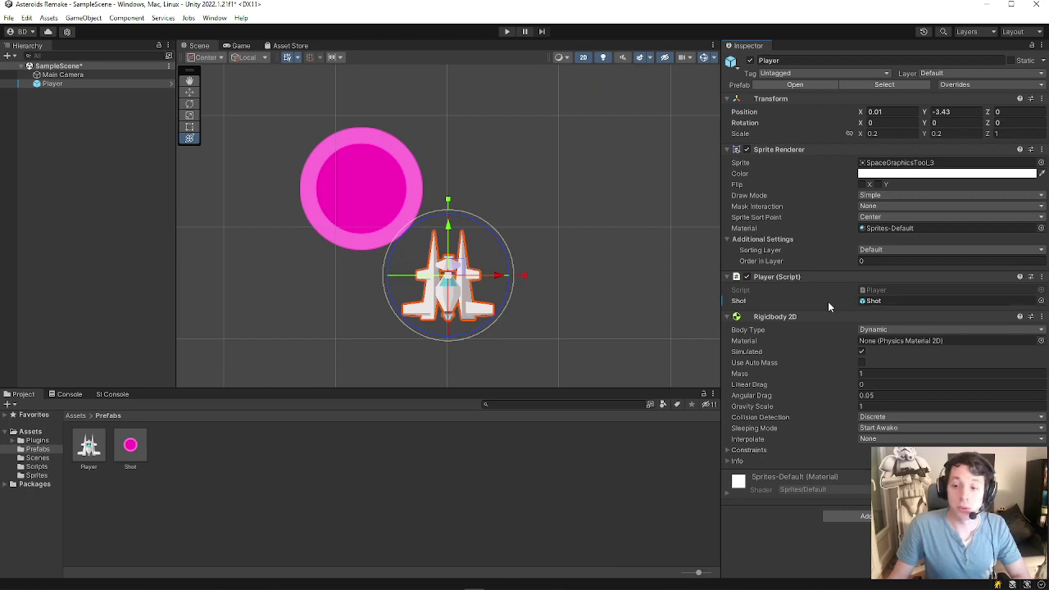
pyautogui.doubleClick(909, 290)
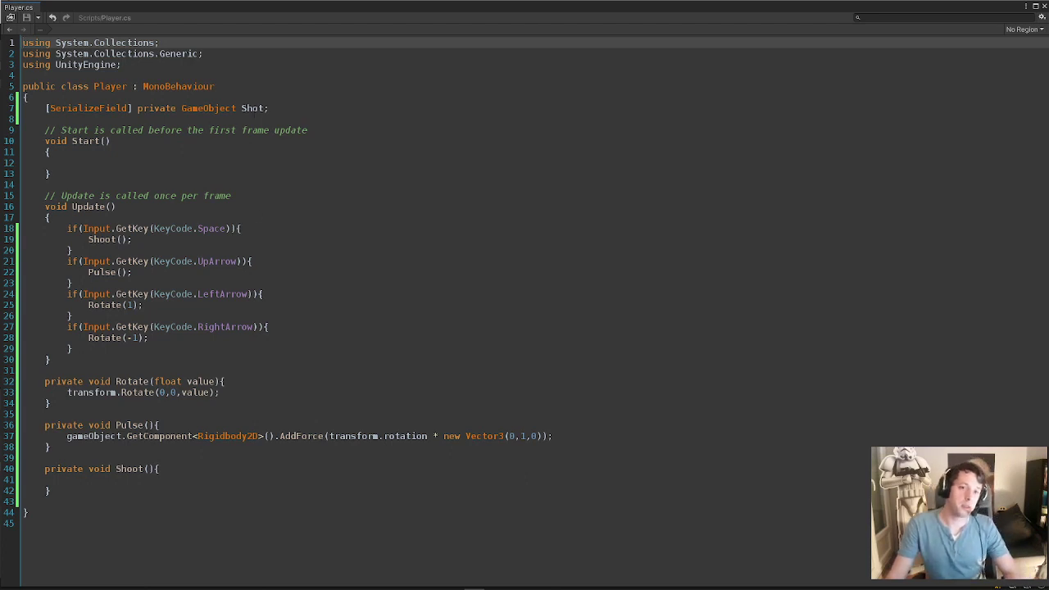
# Go to the Instantiate line in Shoot() and highlight PositionStartShot.transform.
pyautogui.click(26, 97)
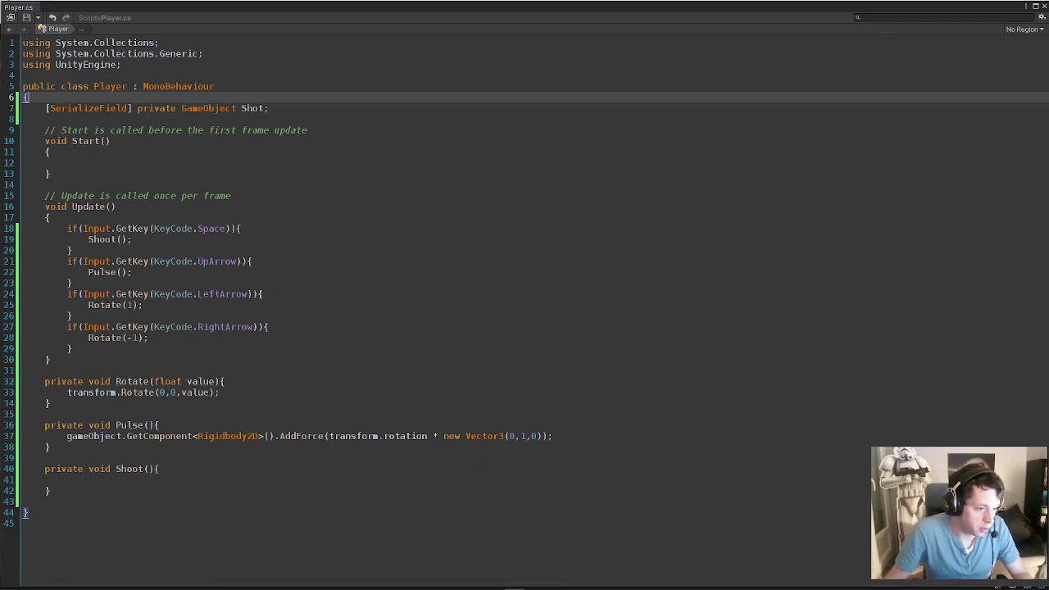
pyautogui.click(144, 478)
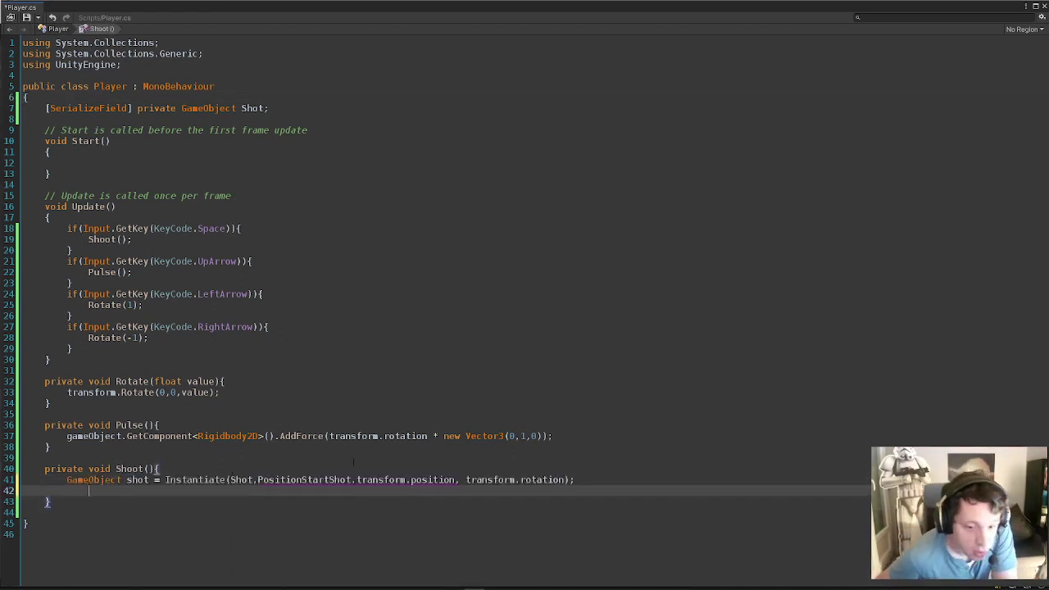
pyautogui.press('Left')
pyautogui.press('Left')
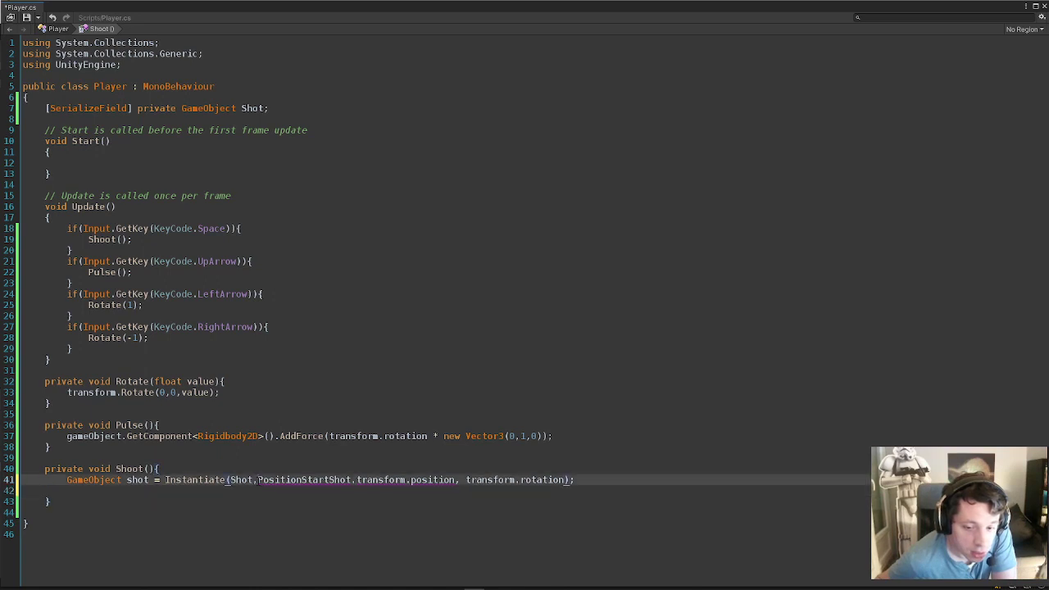
pyautogui.moveTo(257, 479); pyautogui.dragTo(406, 480)
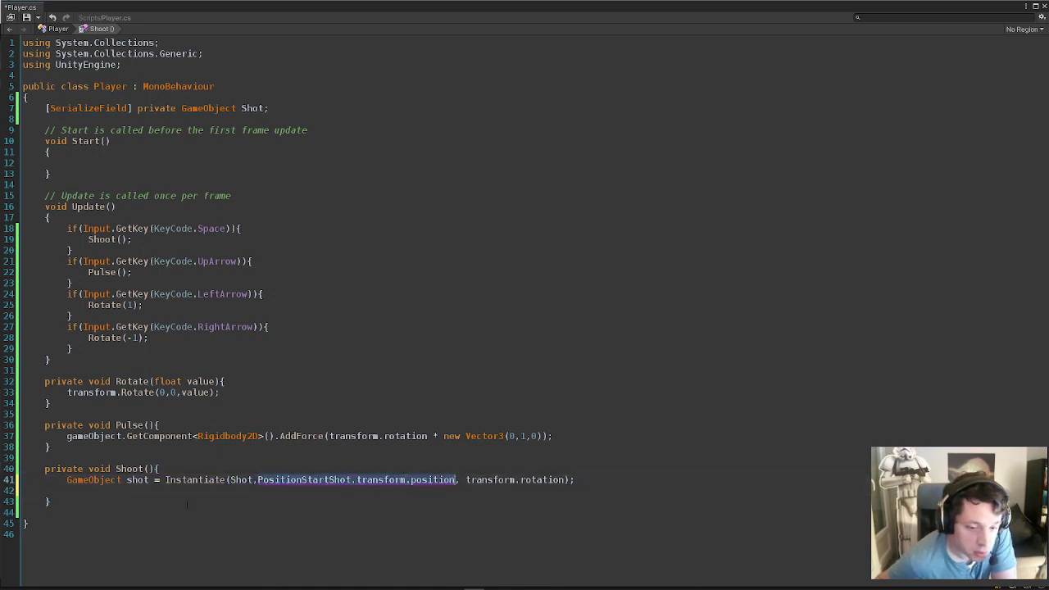
pyautogui.click(178, 490)
pyautogui.press('Up')
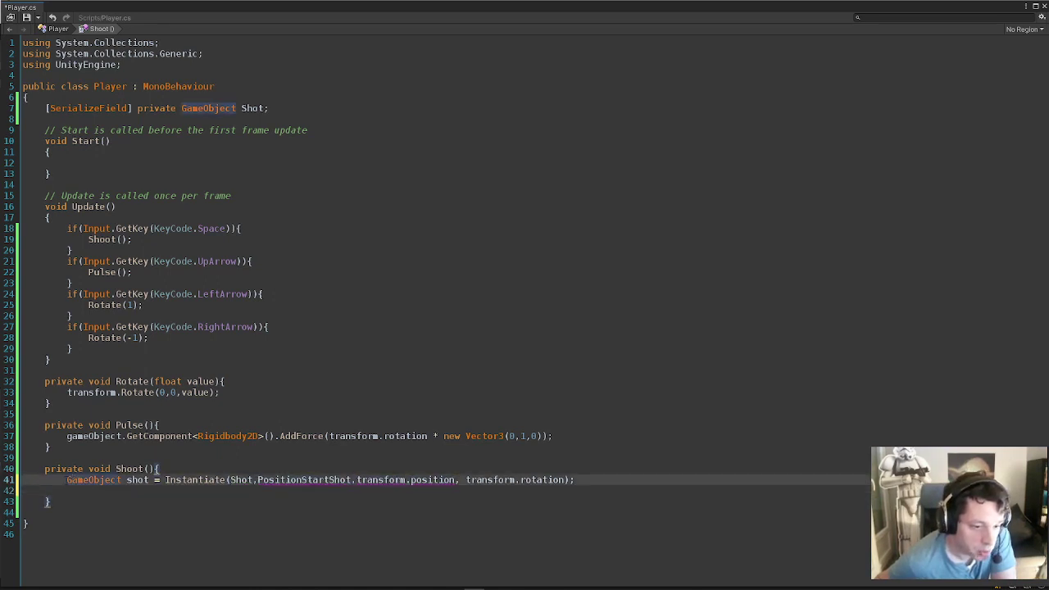
pyautogui.click(186, 479)
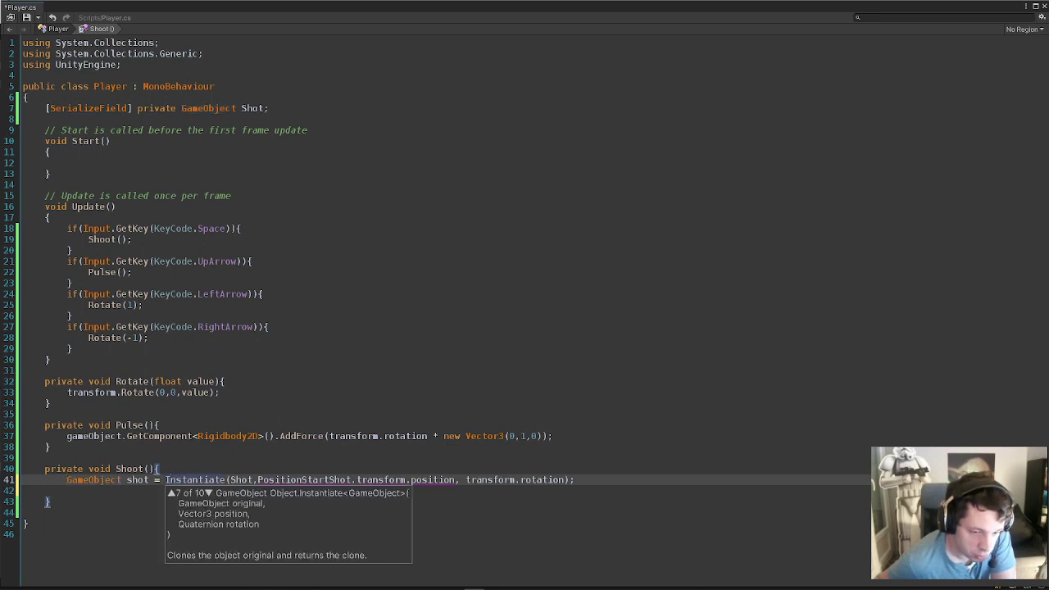
# Inspect the Instantiate arguments: Shot, transform.rotation and the undeclared PositionStartShot.
pyautogui.moveTo(197, 482)
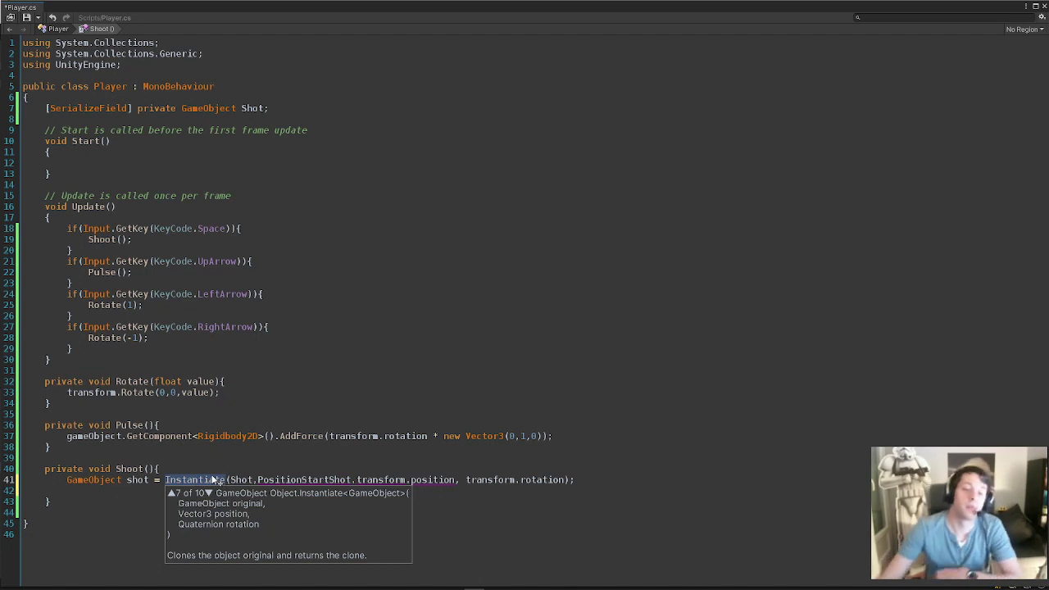
pyautogui.moveTo(237, 482)
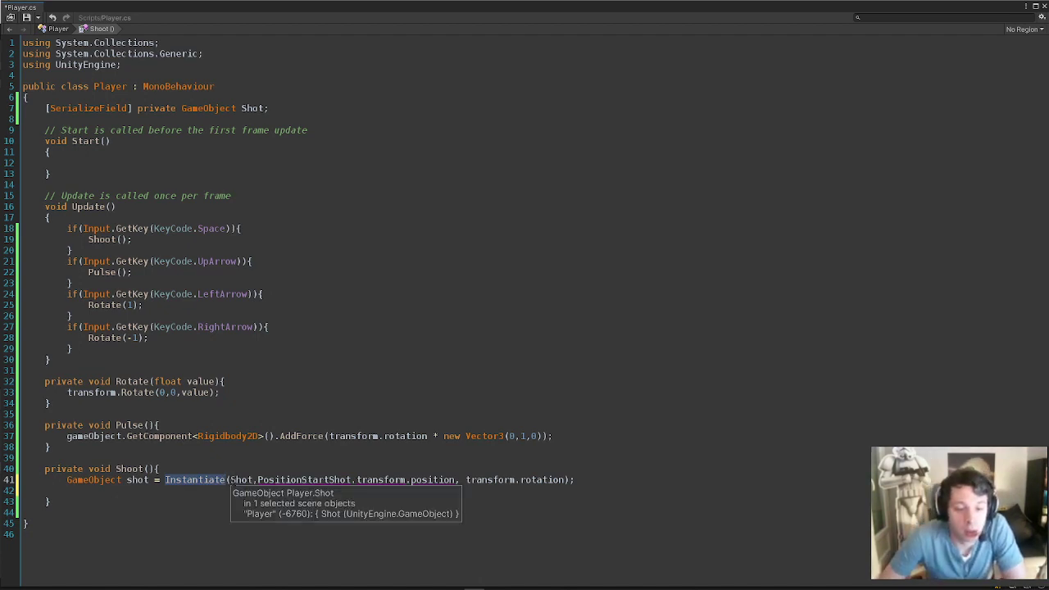
pyautogui.click(230, 482)
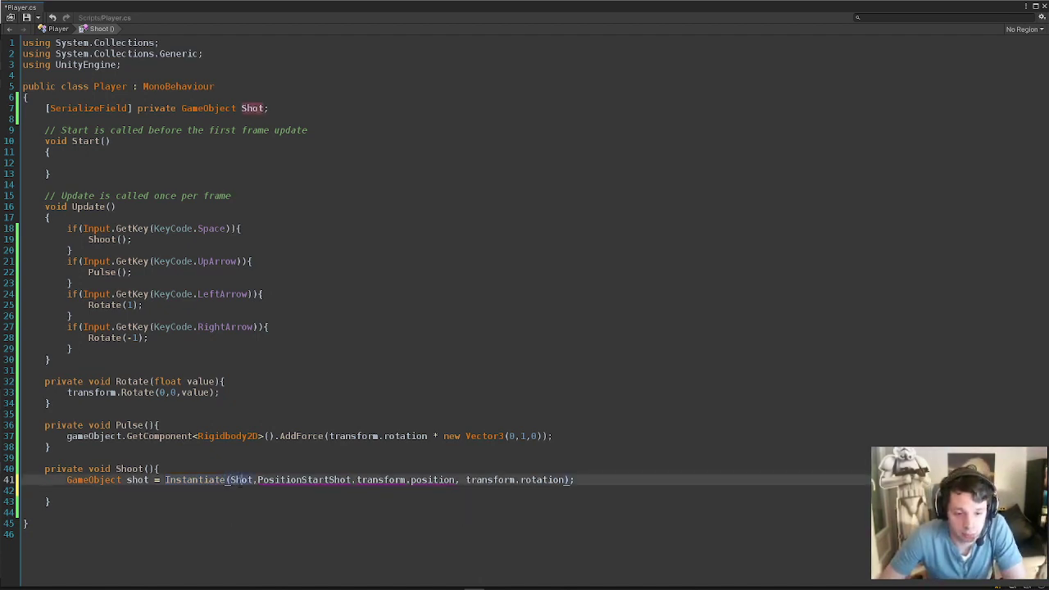
pyautogui.doubleClick(241, 480)
pyautogui.moveTo(251, 110)
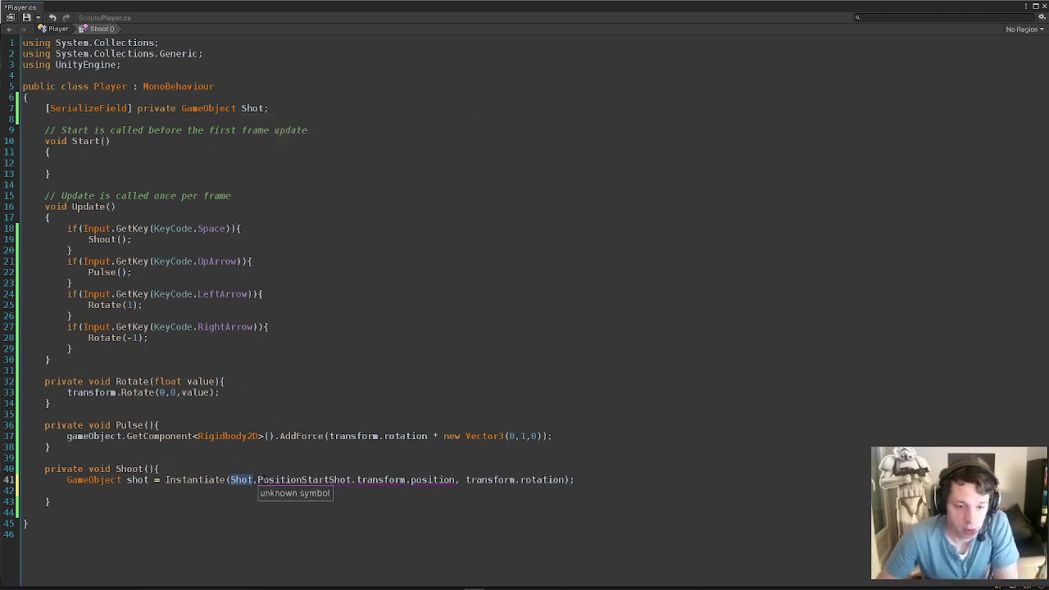
pyautogui.click(256, 480)
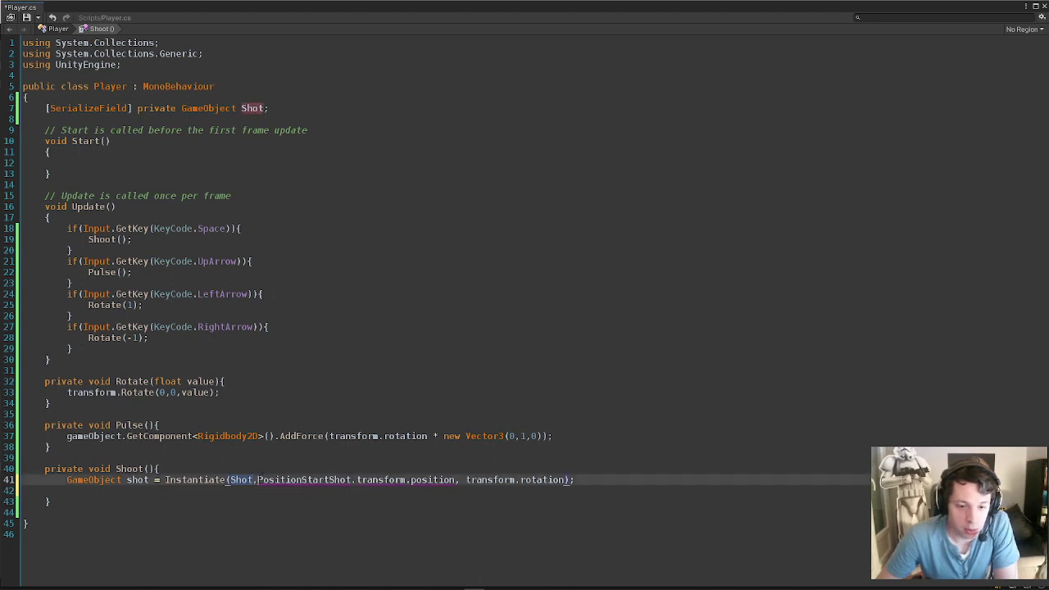
pyautogui.moveTo(257, 480); pyautogui.dragTo(377, 480)
pyautogui.moveTo(466, 480)
pyautogui.mouseDown()
pyautogui.moveTo(548, 480)
pyautogui.moveTo(466, 480)
pyautogui.mouseUp()
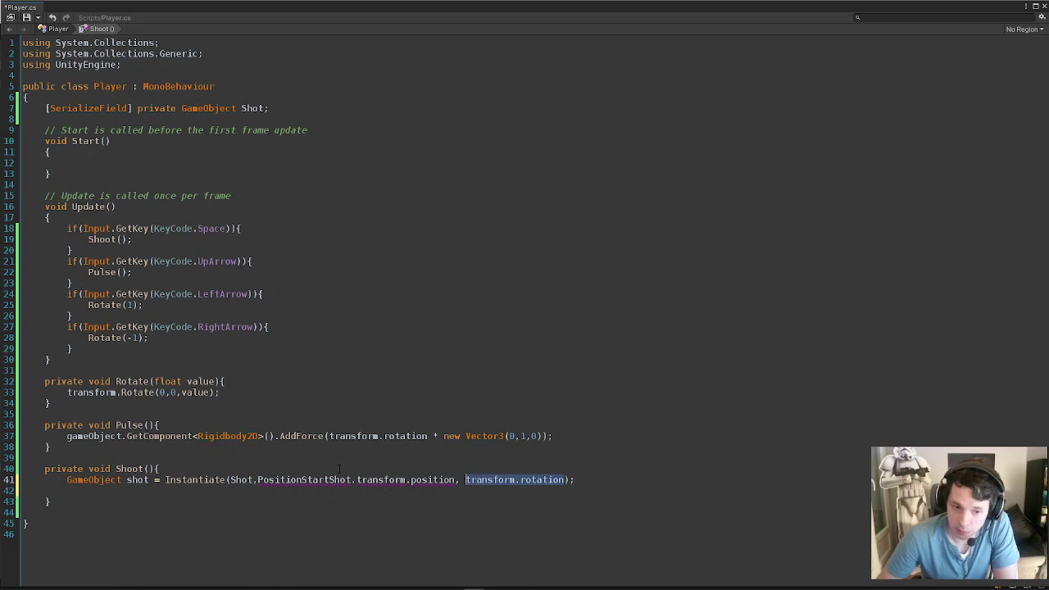
pyautogui.doubleClick(204, 480)
pyautogui.doubleClick(297, 480)
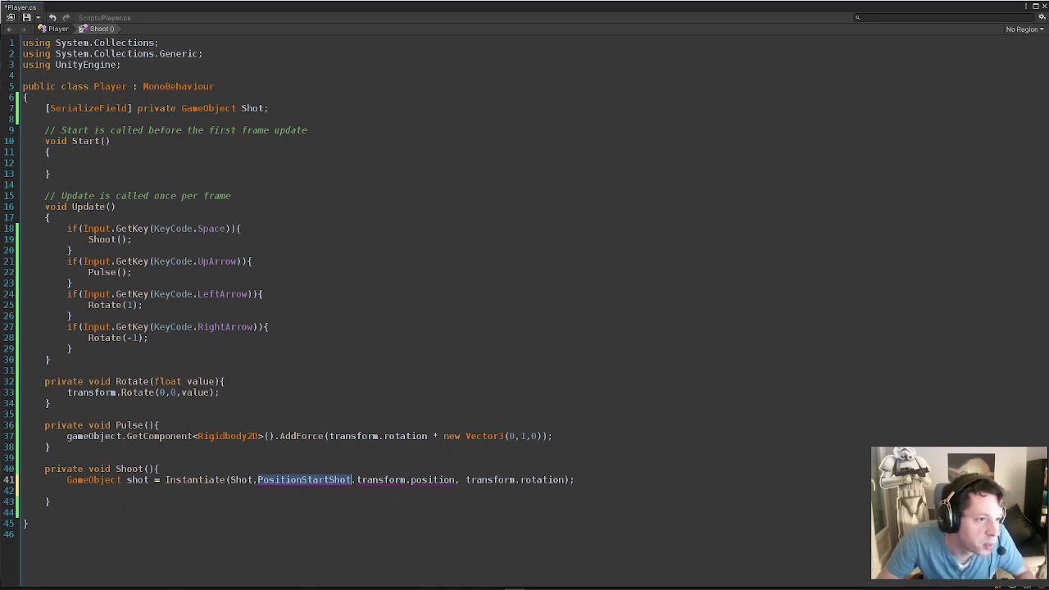
# Paste '[SerializeField] private GameObject PositionStartShot;' directly below the Shot field.
pyautogui.click(269, 108)
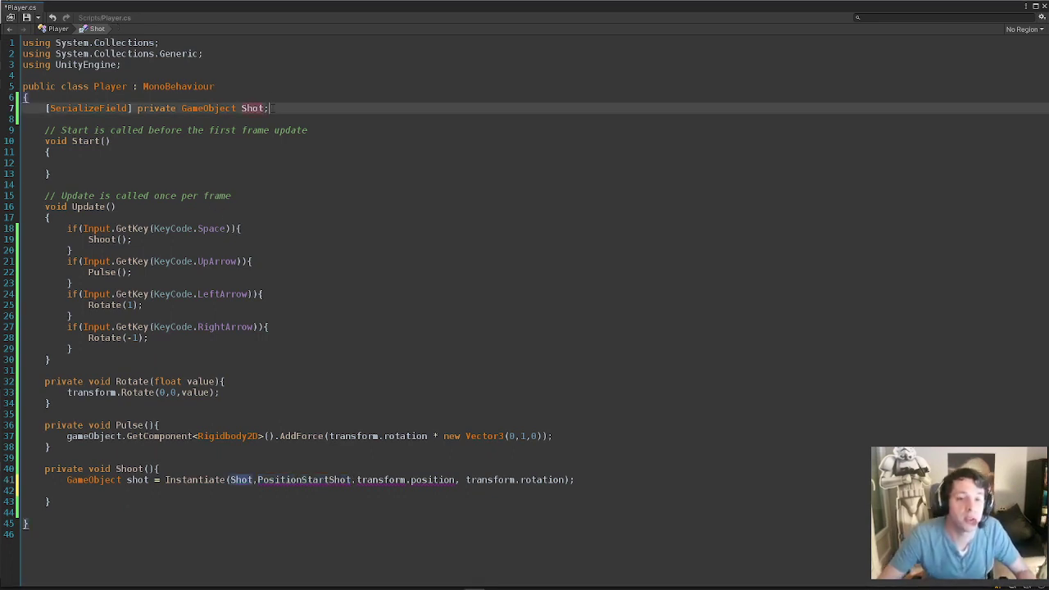
pyautogui.press('Return')
pyautogui.press('Return')
pyautogui.write('[SerializeField] private GameObject PositionStartShot;')
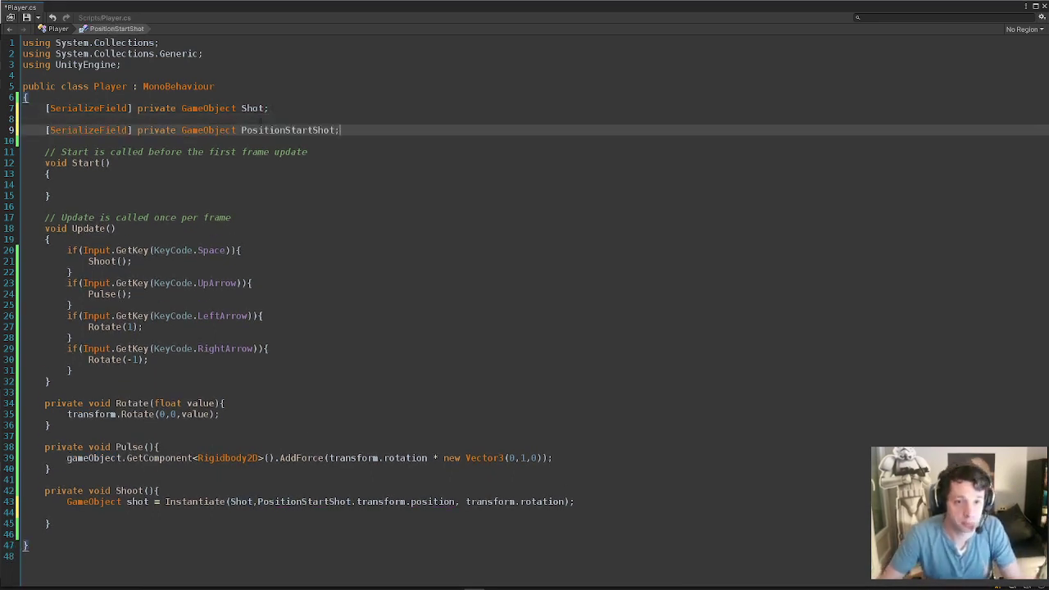
pyautogui.press('Up')
pyautogui.press('Up')
pyautogui.press('Delete')
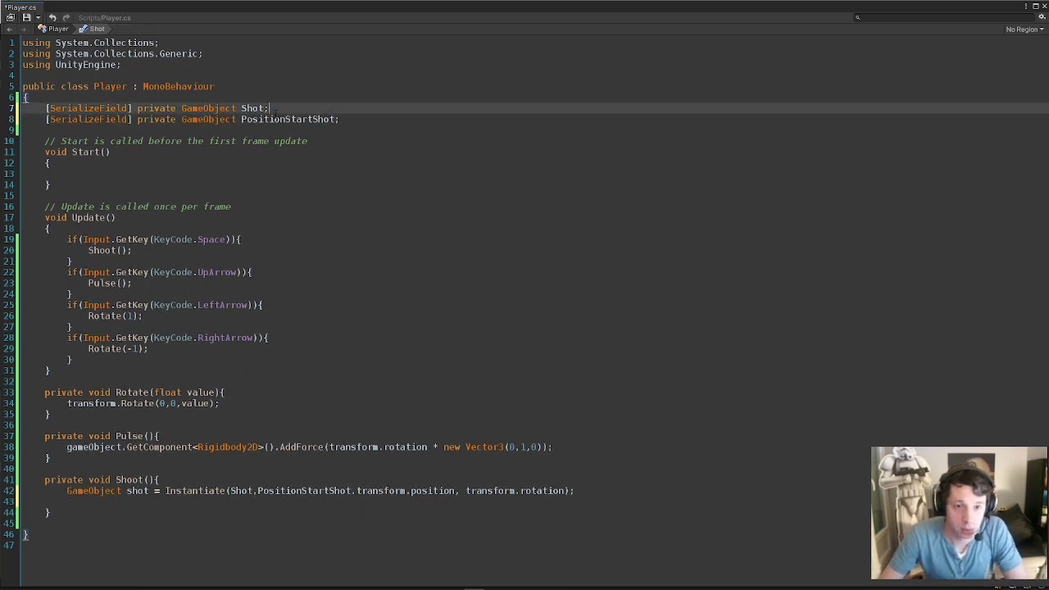
pyautogui.doubleClick(281, 120)
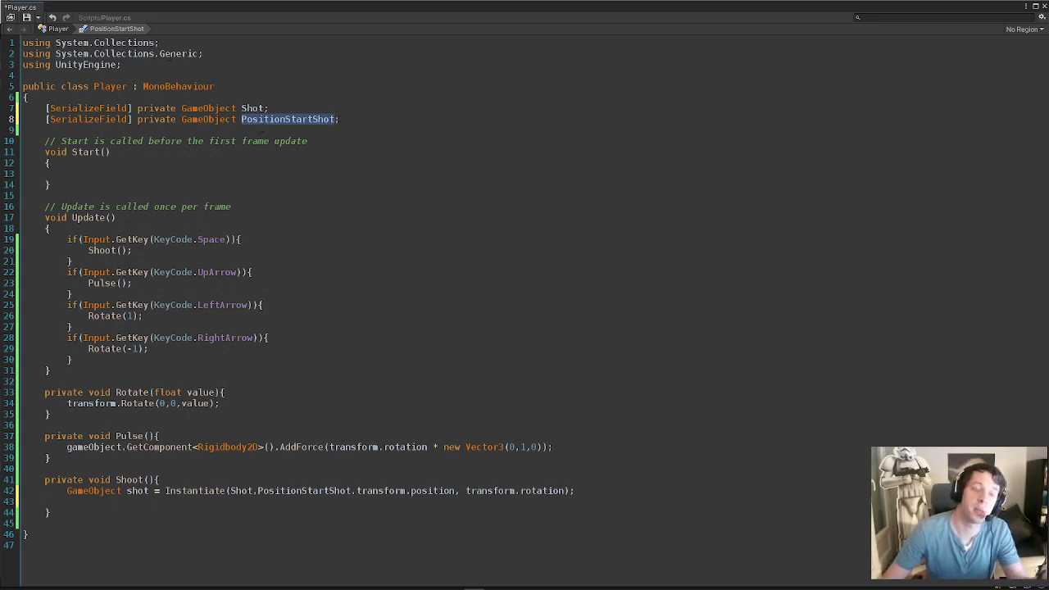
# Save Player.cs so Unity recompiles the script.
pyautogui.hotkey('ctrl', 's')
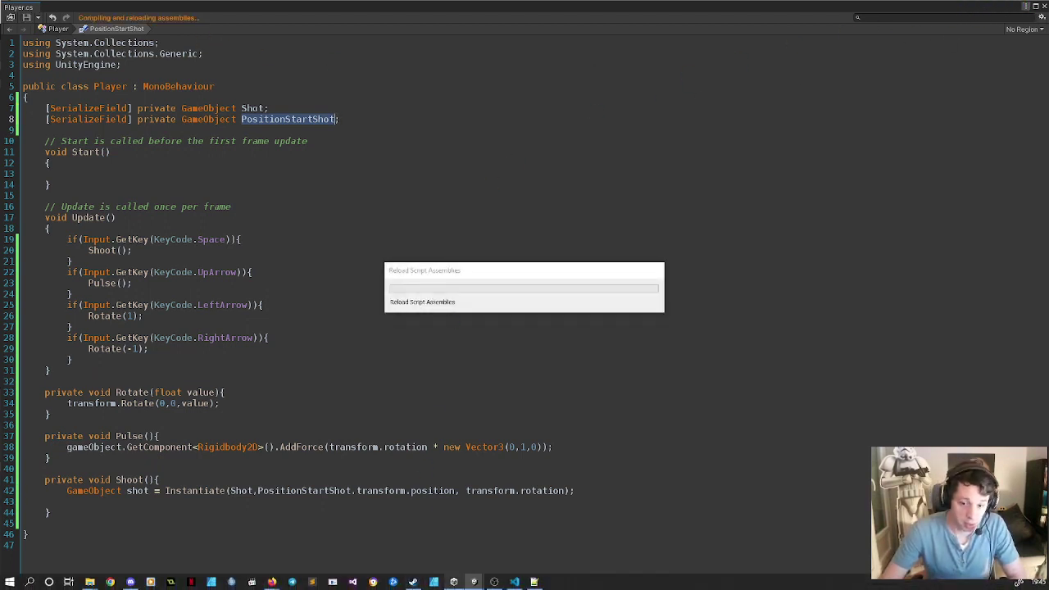
pyautogui.moveTo(522, 584)
pyautogui.moveTo(414, 584)
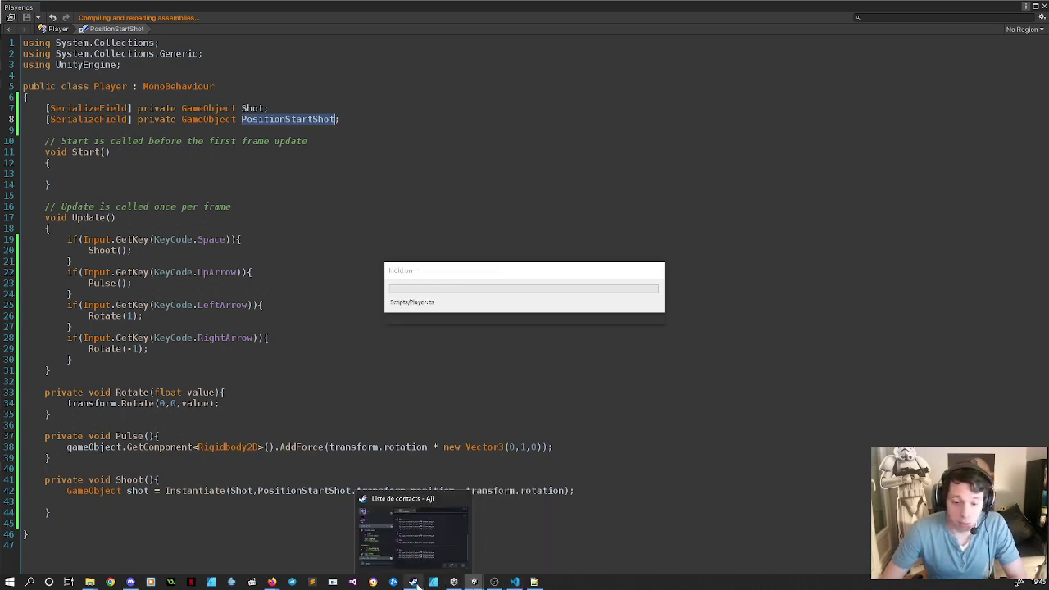
pyautogui.moveTo(291, 584)
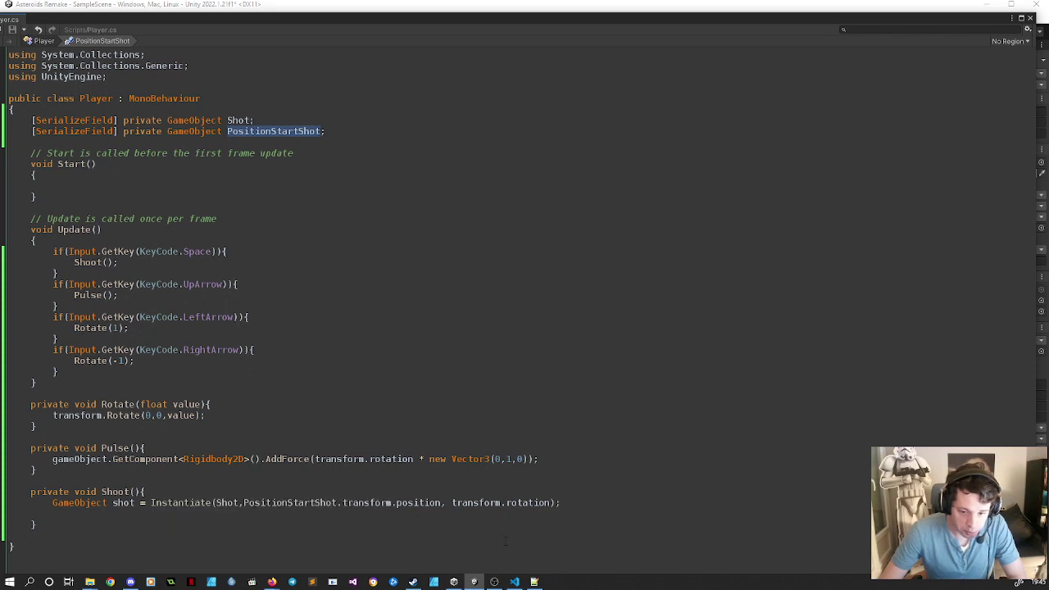
# Back in the Unity editor, add an empty child GameObject under Player via Create Empty.
pyautogui.click(456, 581)
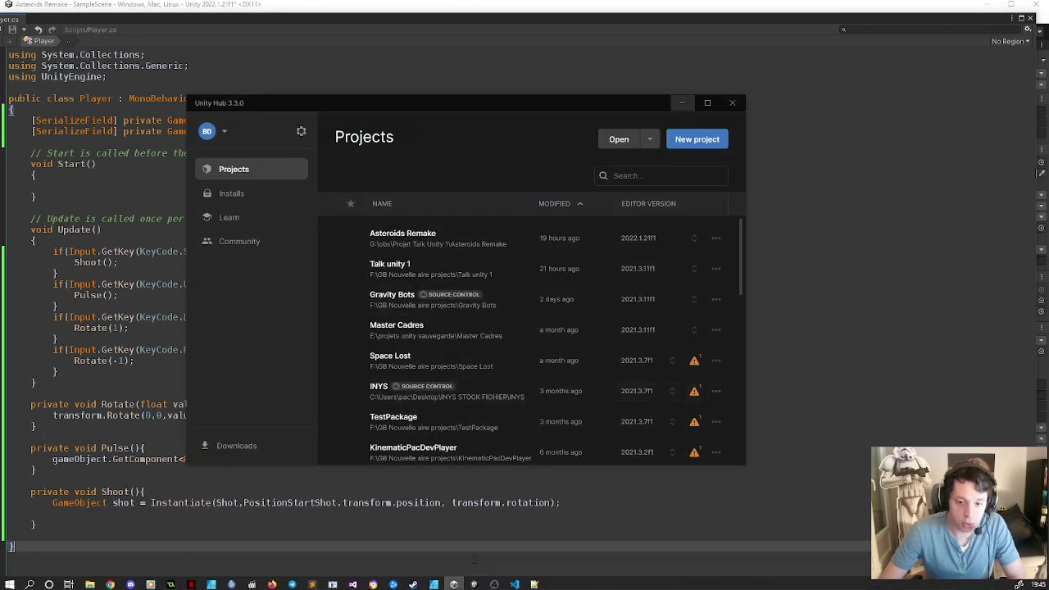
pyautogui.click(475, 582)
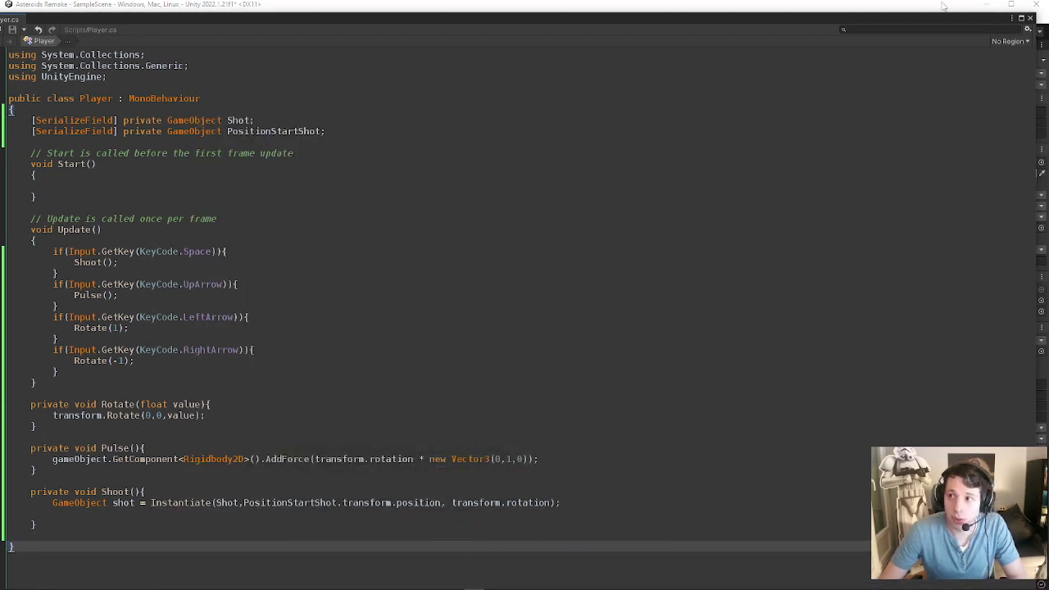
pyautogui.click(1011, 18)
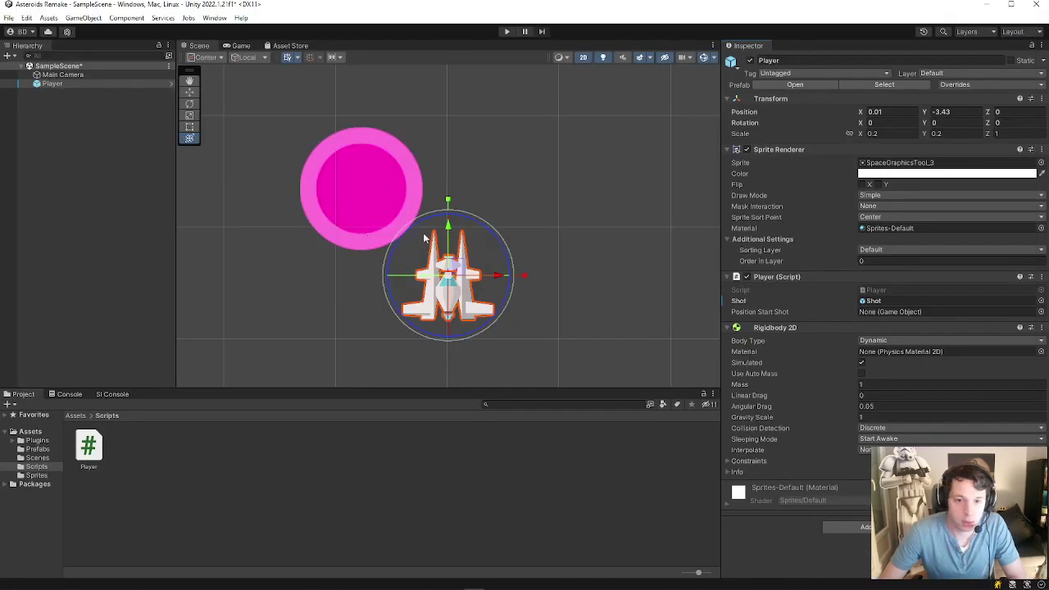
pyautogui.rightClick(68, 83)
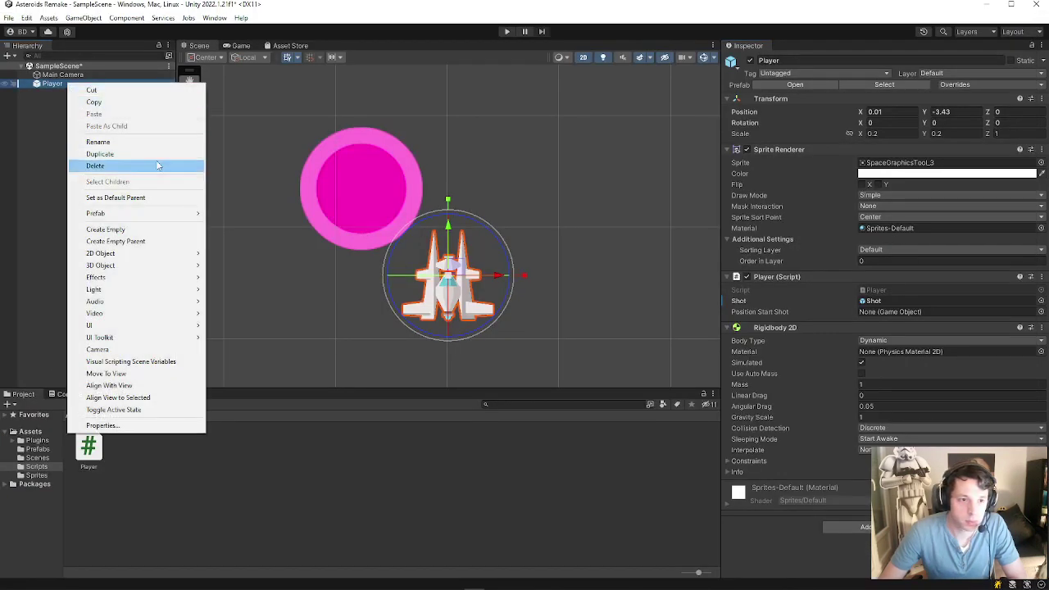
pyautogui.click(131, 230)
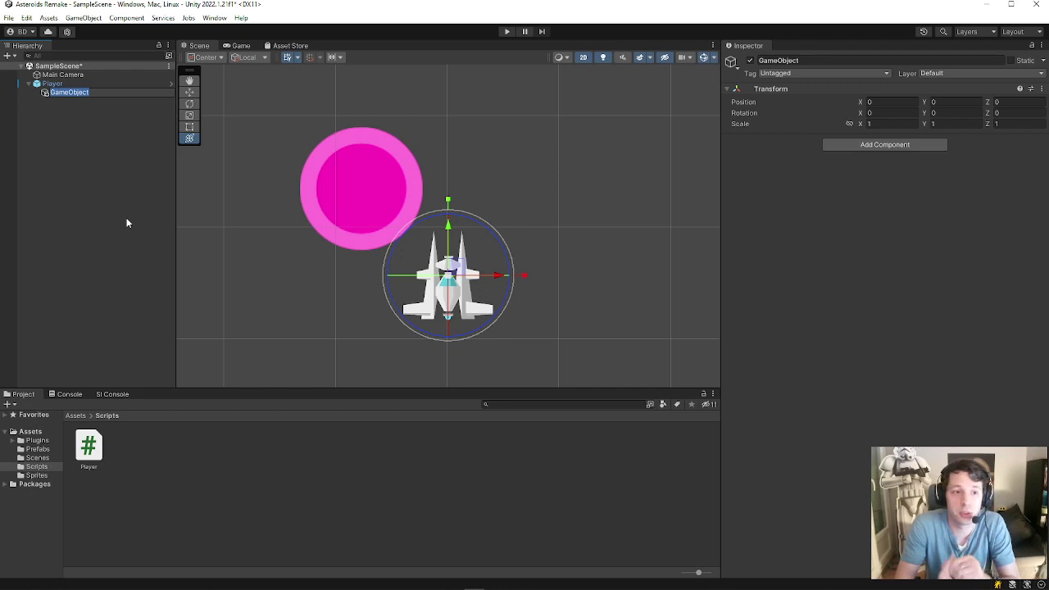
# Move the empty child above the ship's nose, to local position -0.02, 1.64, 0.
pyautogui.click(45, 92)
pyautogui.press('F2')
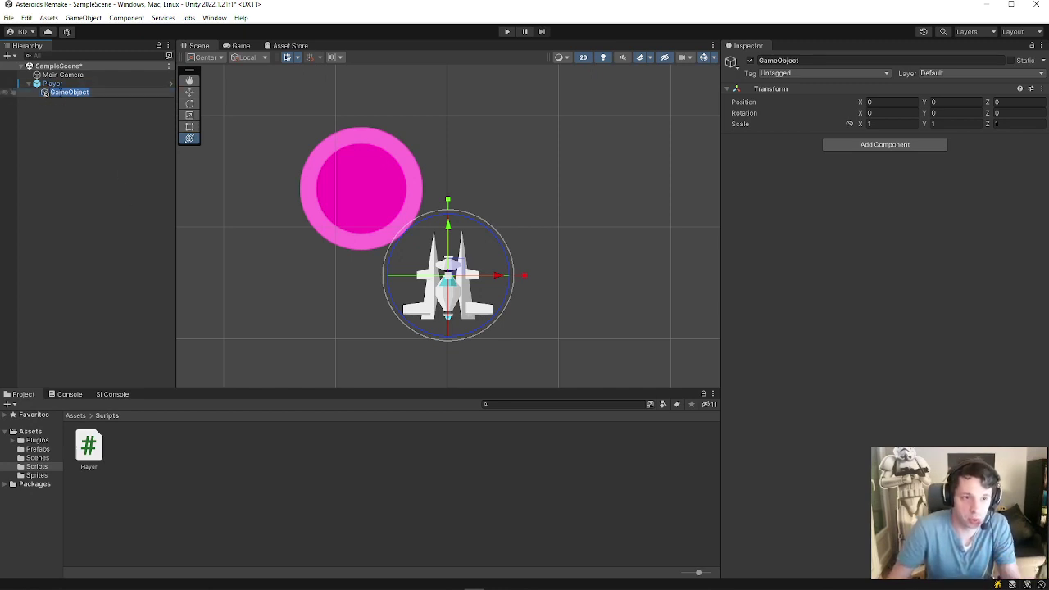
pyautogui.click(45, 84)
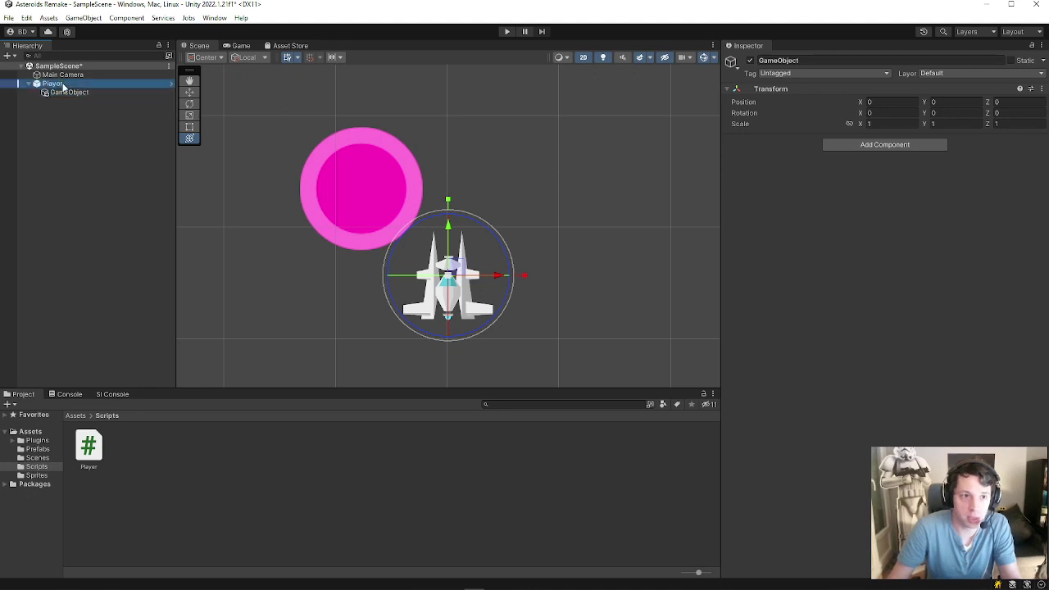
pyautogui.click(72, 92)
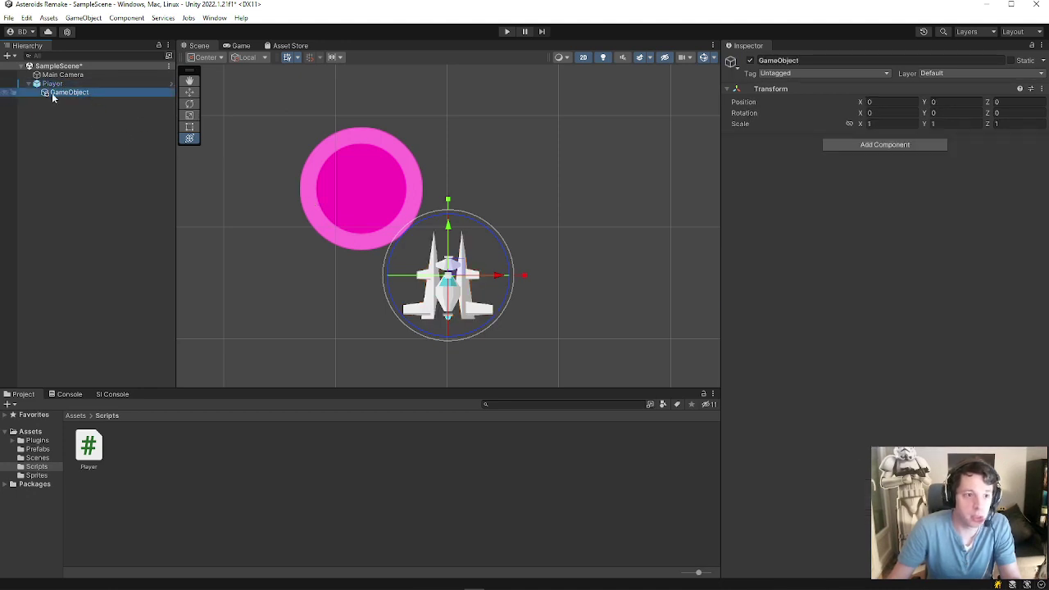
pyautogui.click(189, 91)
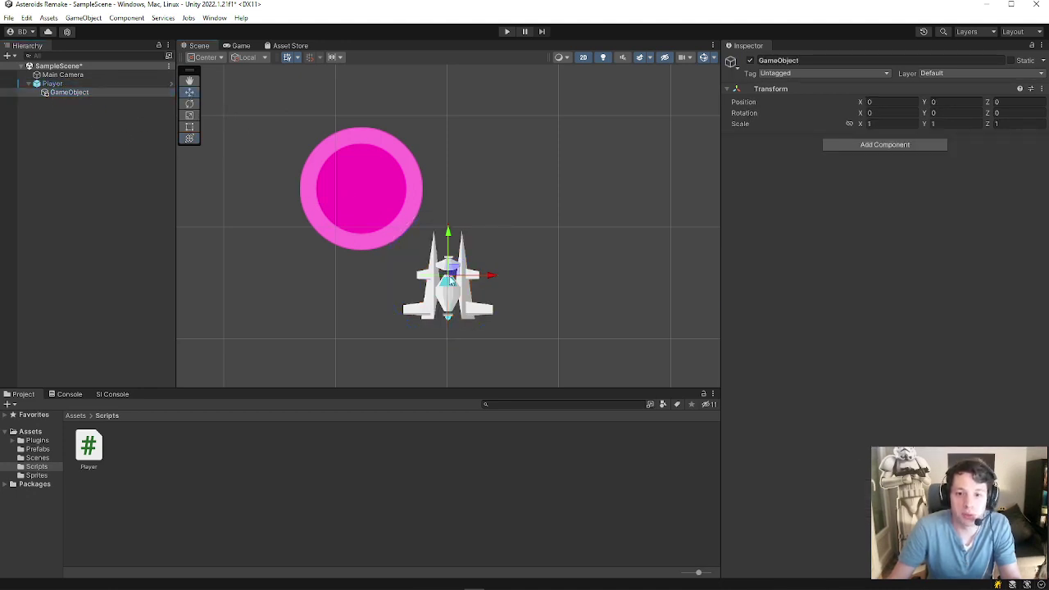
pyautogui.moveTo(463, 275)
pyautogui.mouseDown()
pyautogui.moveTo(458, 226)
pyautogui.moveTo(481, 188)
pyautogui.moveTo(546, 277)
pyautogui.moveTo(453, 222)
pyautogui.mouseUp()
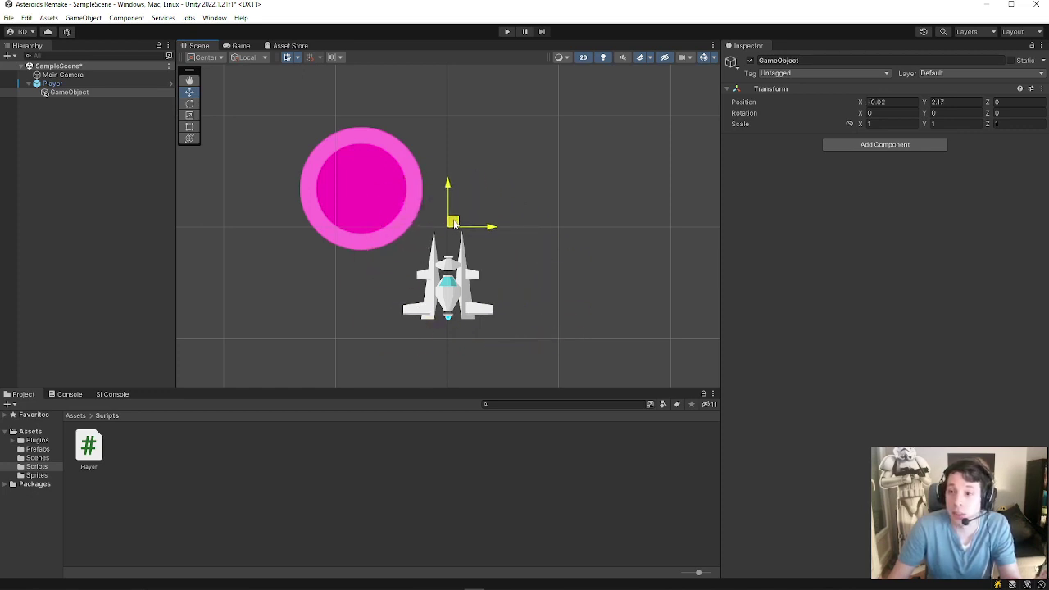
pyautogui.moveTo(453, 222); pyautogui.dragTo(453, 237)
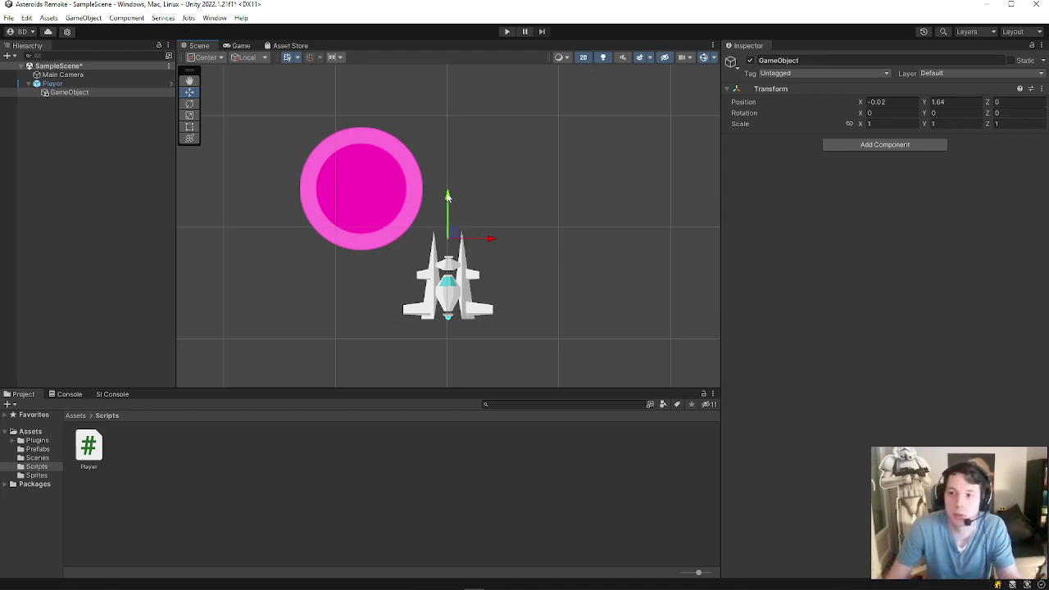
# Assign the child object to Player's Position Start Shot field.
pyautogui.click(73, 77)
pyautogui.click(74, 84)
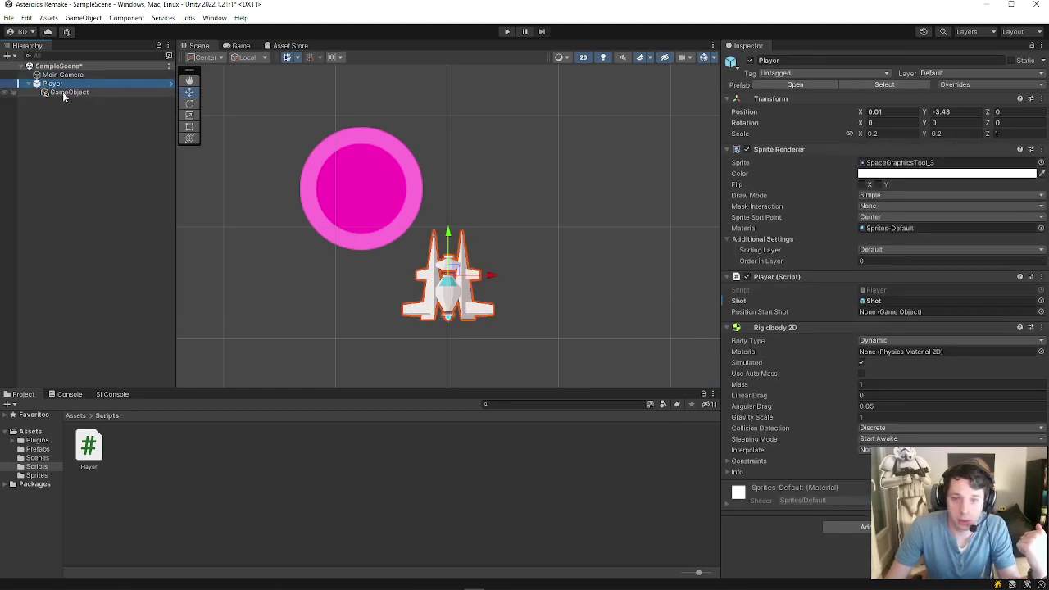
pyautogui.moveTo(63, 96); pyautogui.dragTo(875, 311)
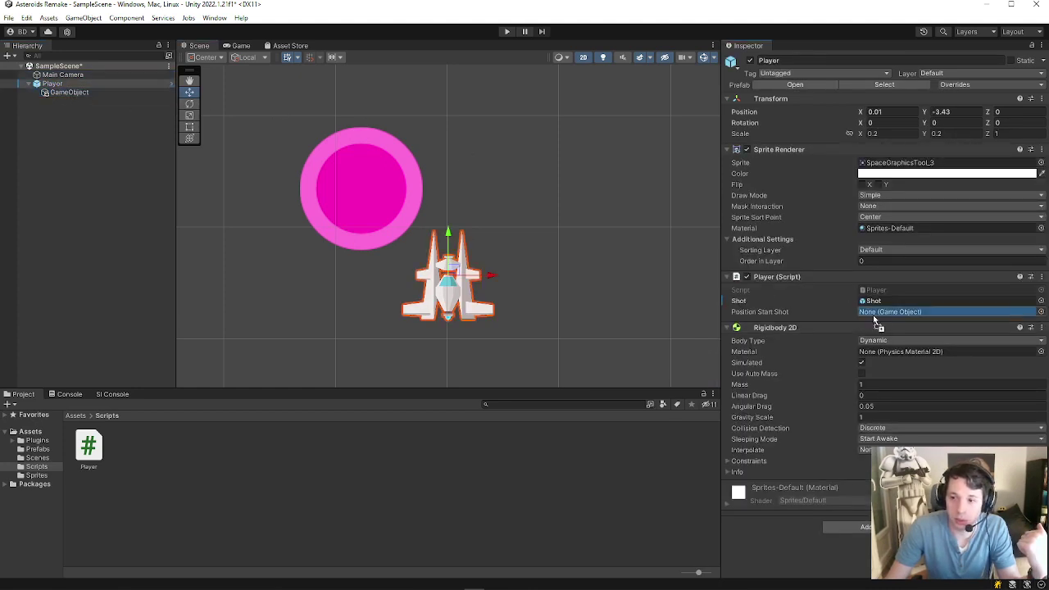
pyautogui.click(63, 94)
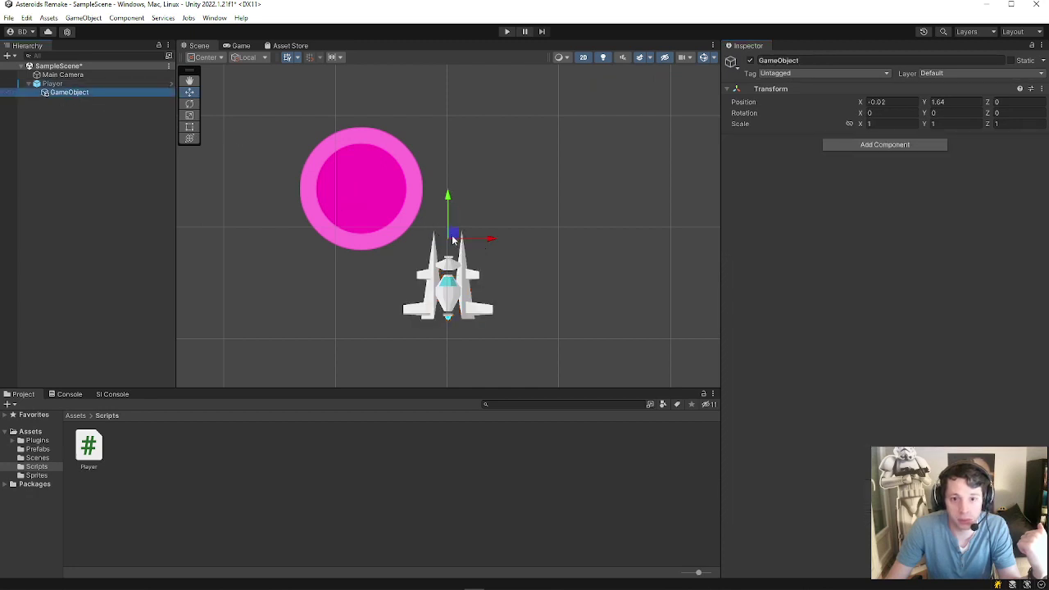
# Rename the child object to 'spawner' in the Inspector.
pyautogui.click(799, 61)
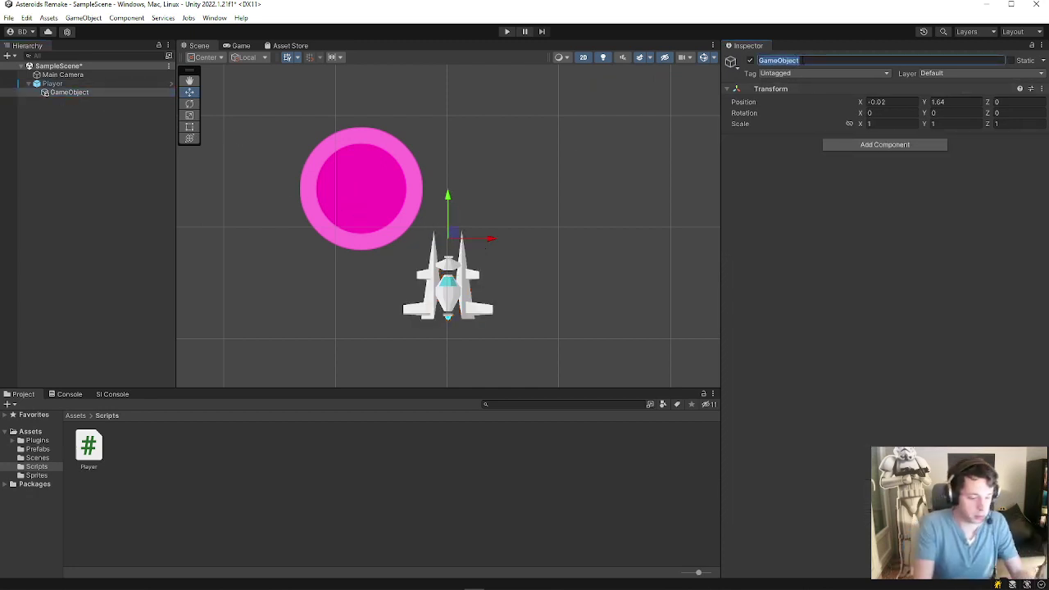
pyautogui.write('spawner')
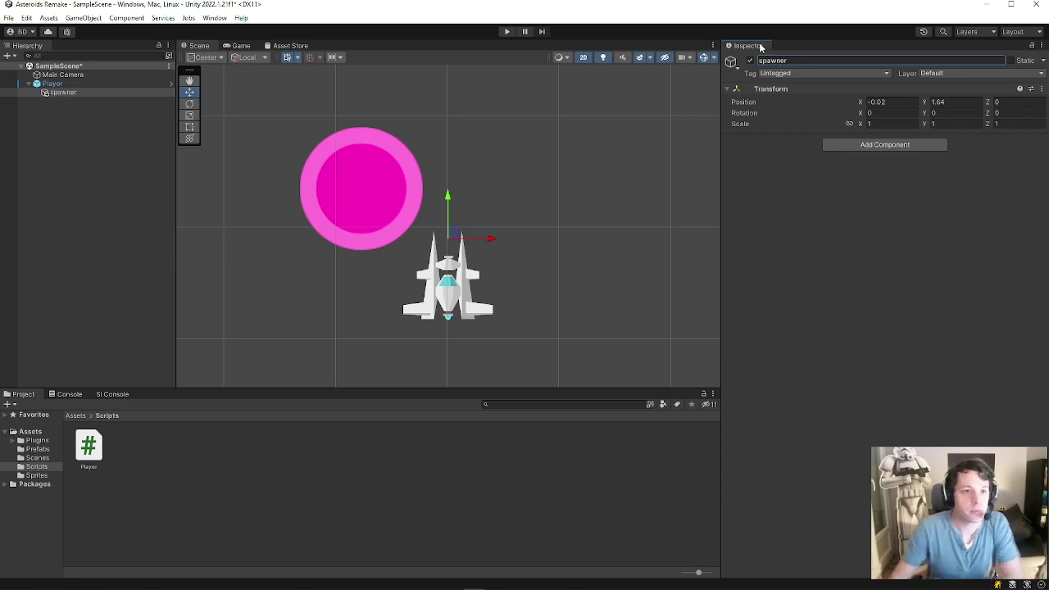
pyautogui.click(49, 85)
# Assign spawner to Player's Position Start Shot slot and return to Player.cs.
pyautogui.moveTo(59, 92); pyautogui.dragTo(868, 312)
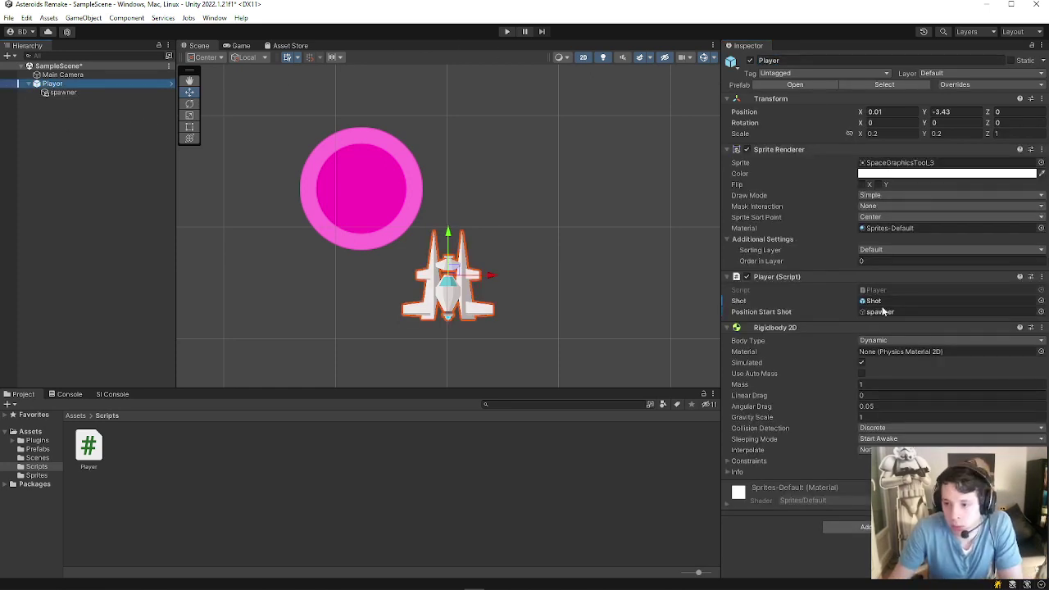
pyautogui.click(872, 314)
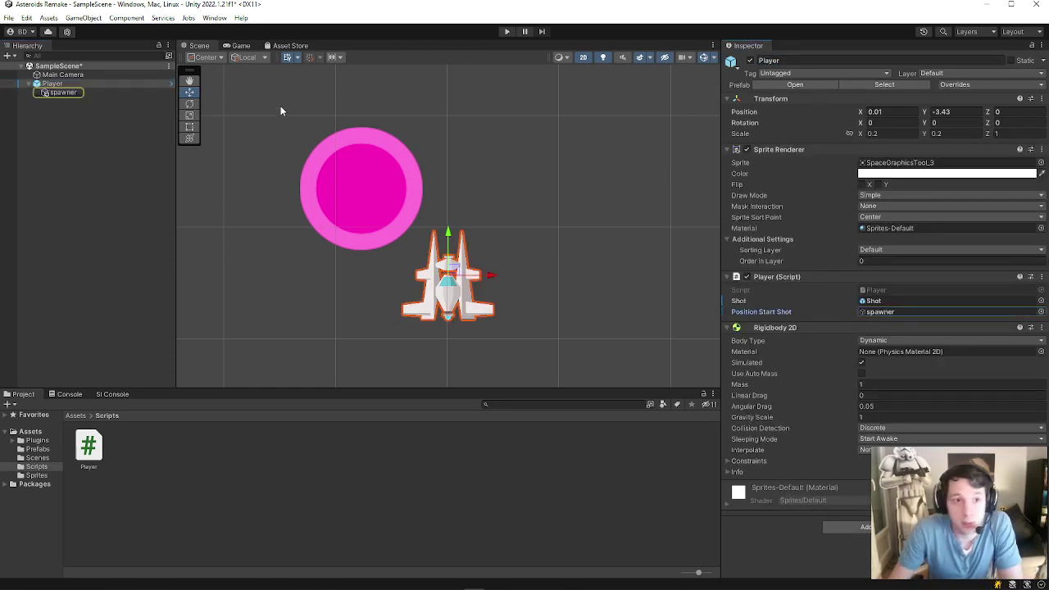
pyautogui.moveTo(488, 584)
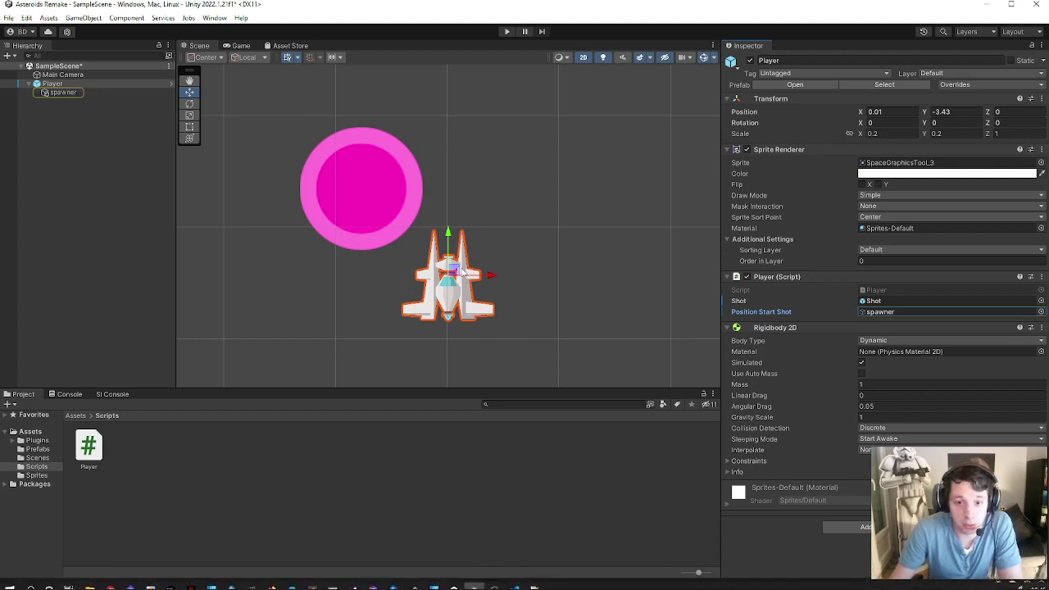
pyautogui.click(65, 93)
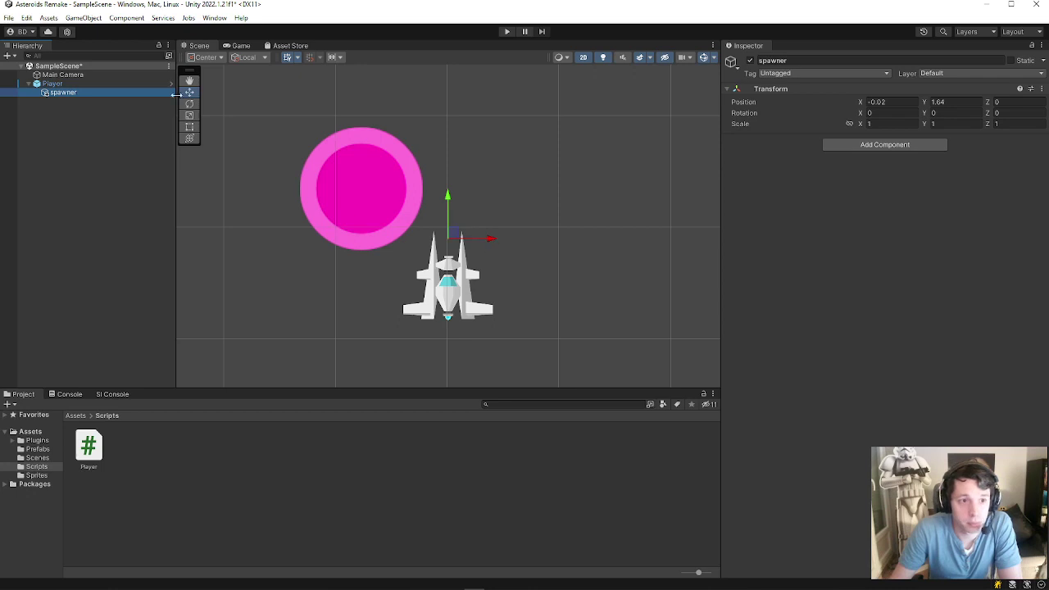
pyautogui.click(86, 83)
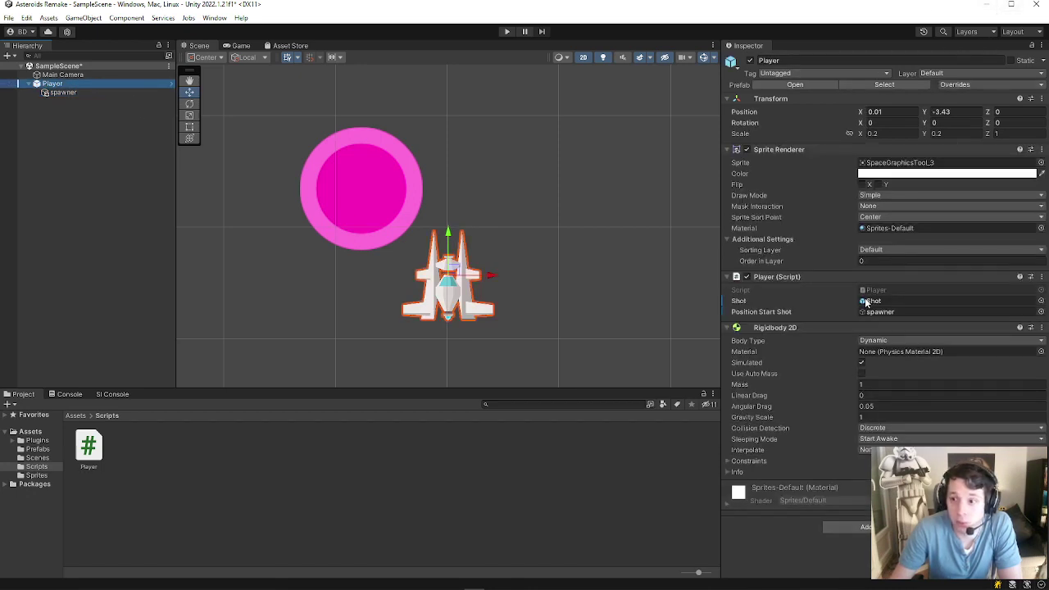
pyautogui.hotkey('alt', 'Tab')
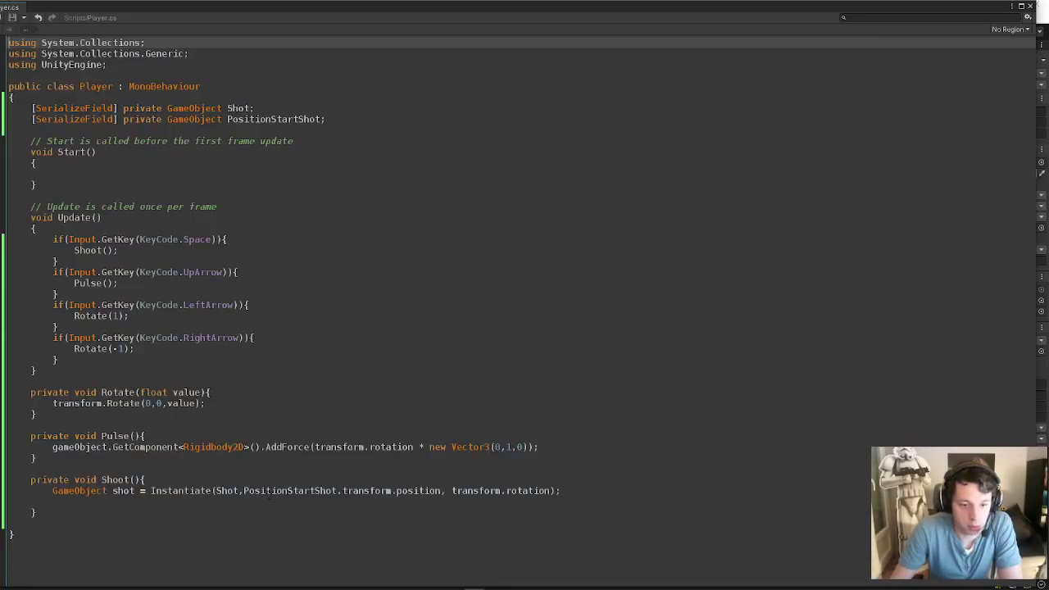
# Make Instantiate's rotation argument PositionStartShot.transform.rotation and save Player.cs.
pyautogui.doubleClick(272, 490)
pyautogui.doubleClick(416, 490)
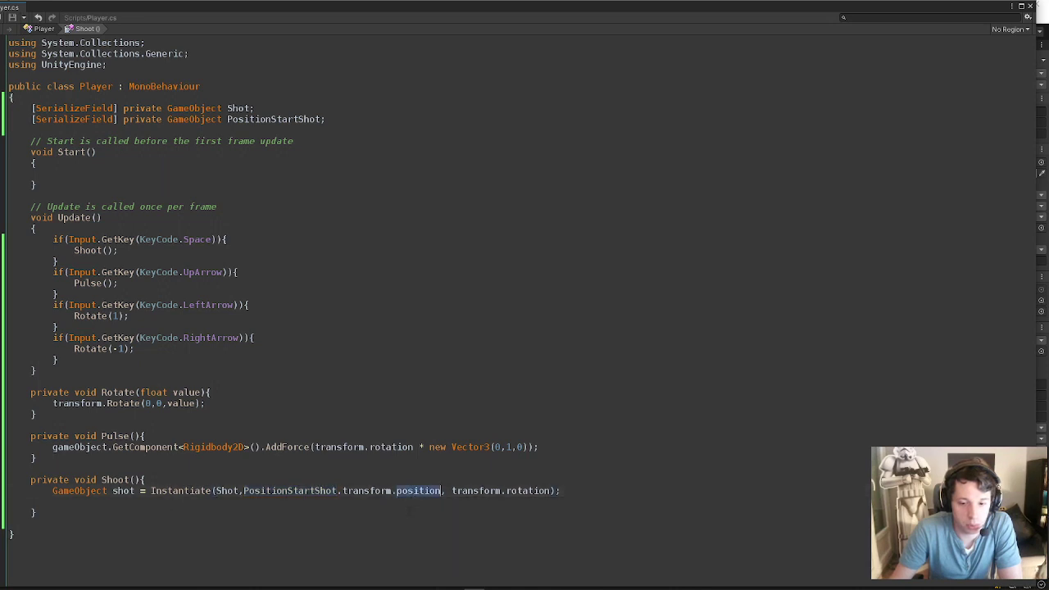
pyautogui.doubleClick(529, 490)
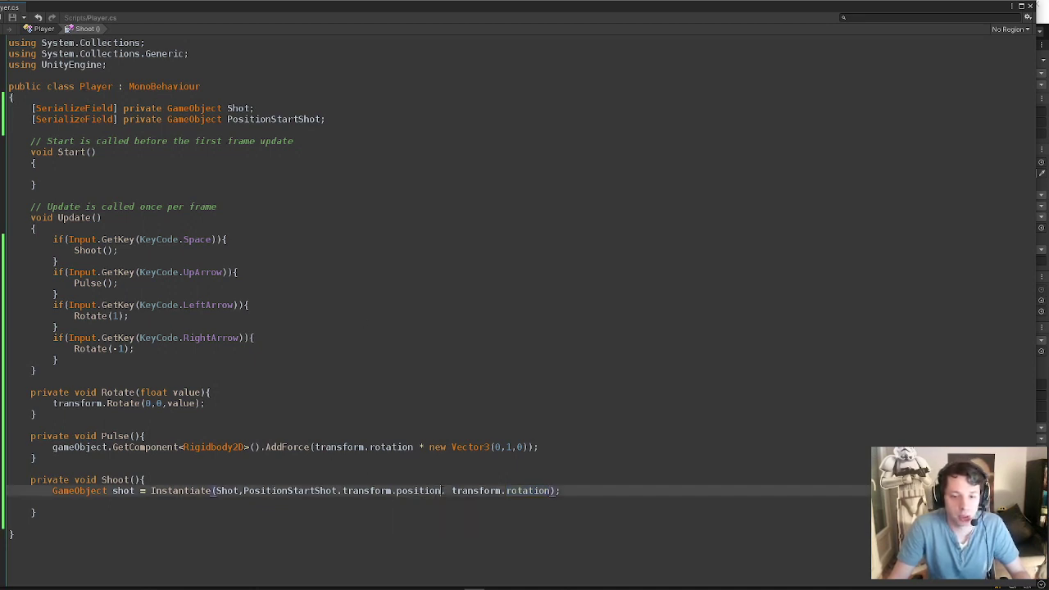
pyautogui.moveTo(287, 490); pyautogui.dragTo(439, 491)
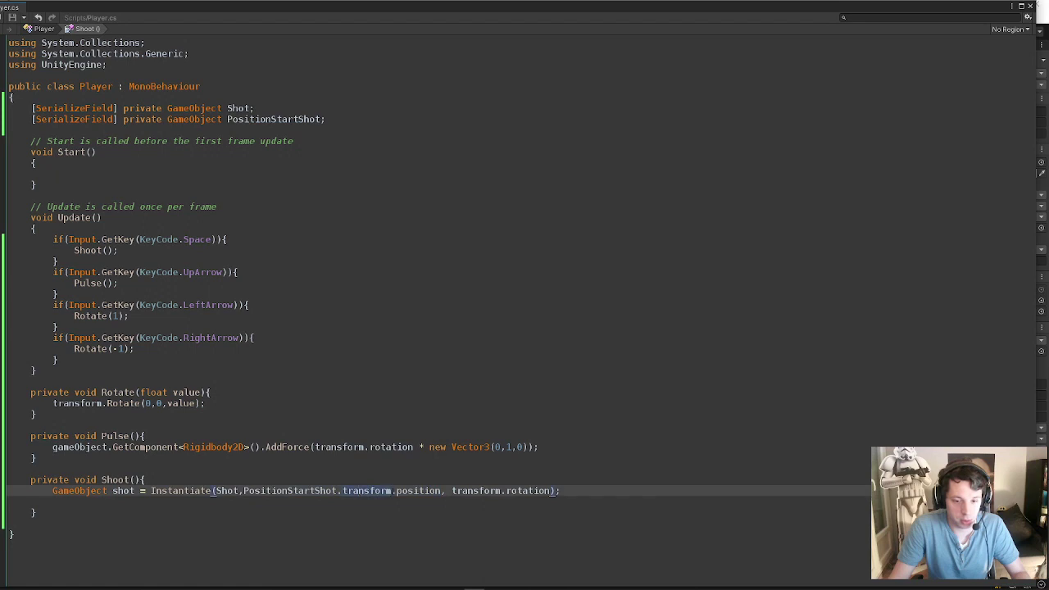
pyautogui.moveTo(342, 490); pyautogui.dragTo(274, 490)
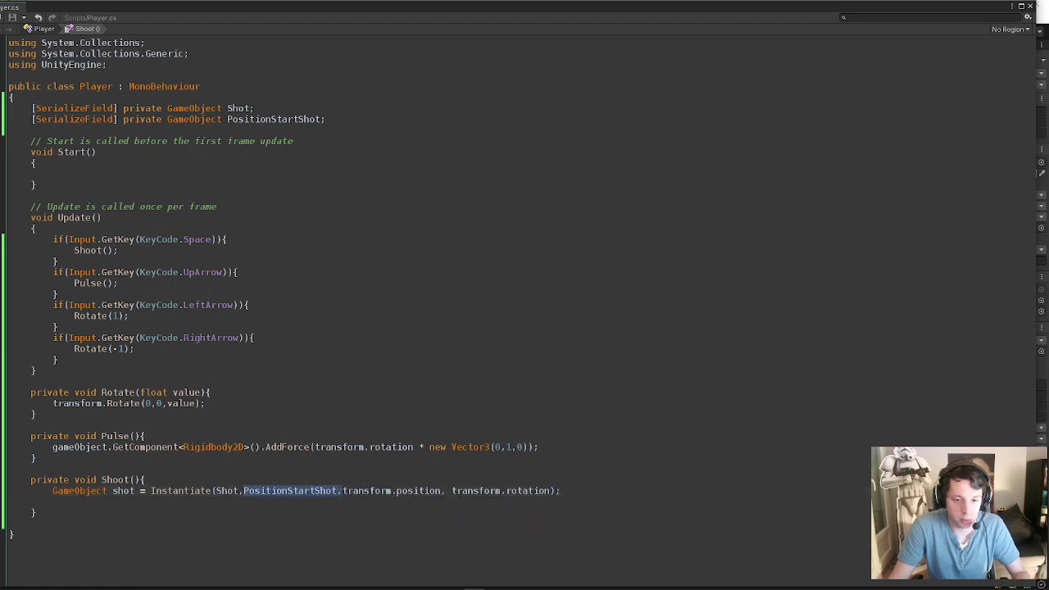
pyautogui.hotkey('ctrl', 'c')
pyautogui.click(452, 491)
pyautogui.hotkey('ctrl', 'v')
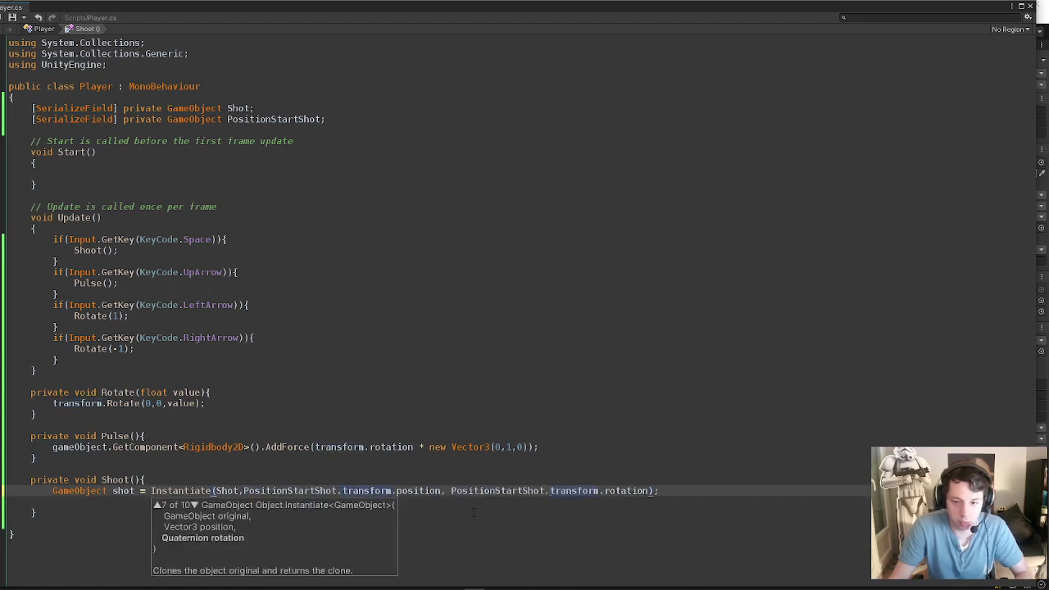
pyautogui.hotkey('ctrl', 's')
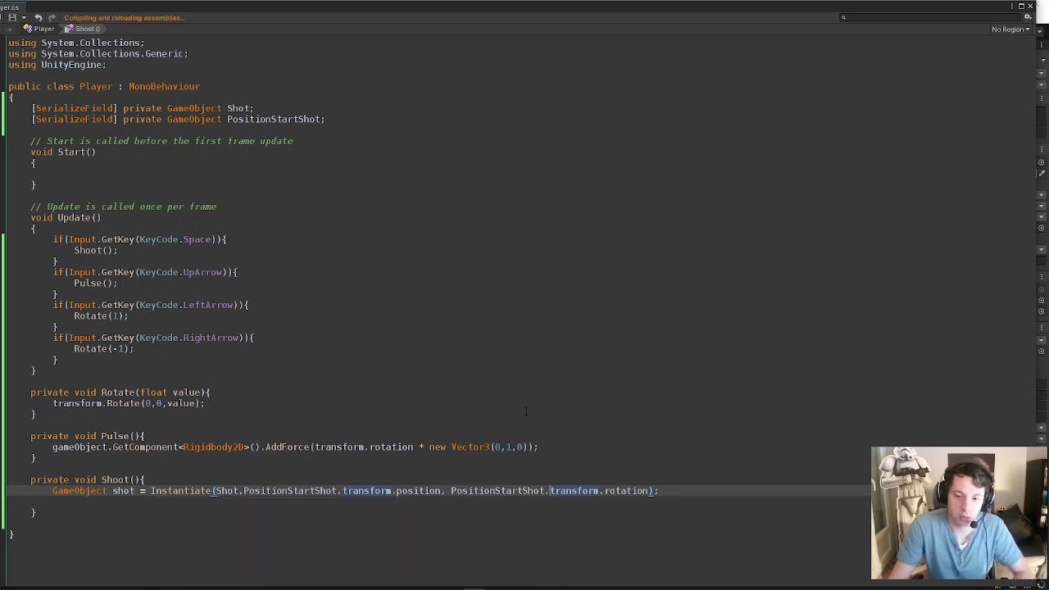
pyautogui.click(84, 506)
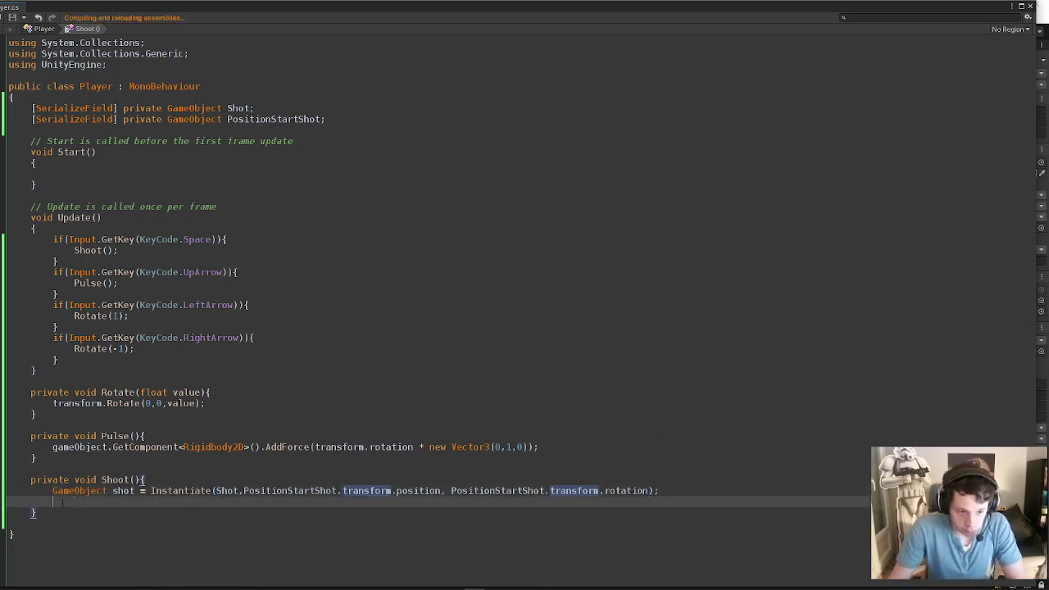
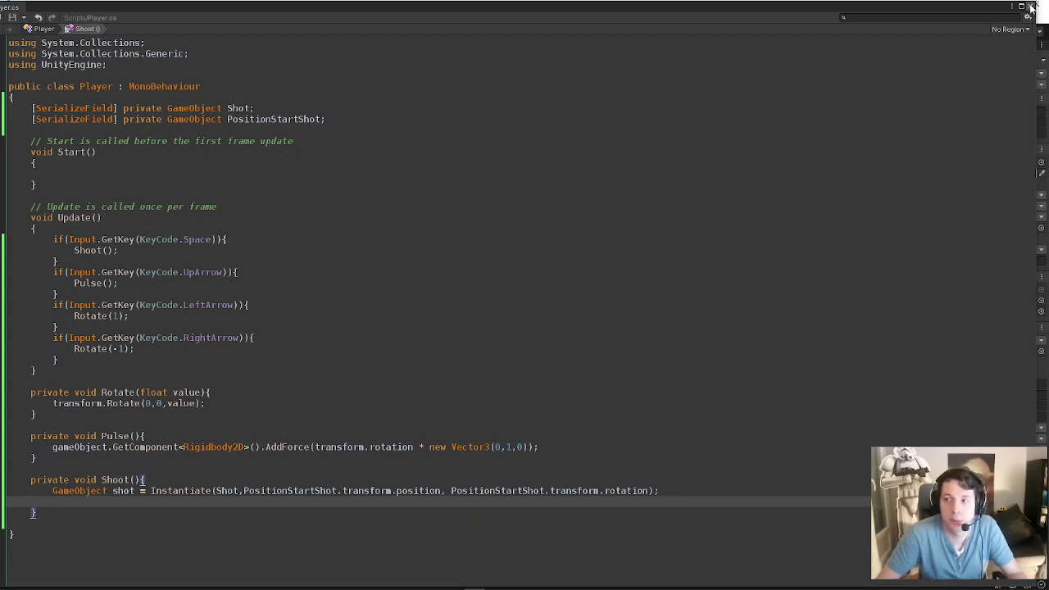
# Close the code editor and play-test the game, flying the ship with W, A, D and firing with Space.
pyautogui.click(1031, 6)
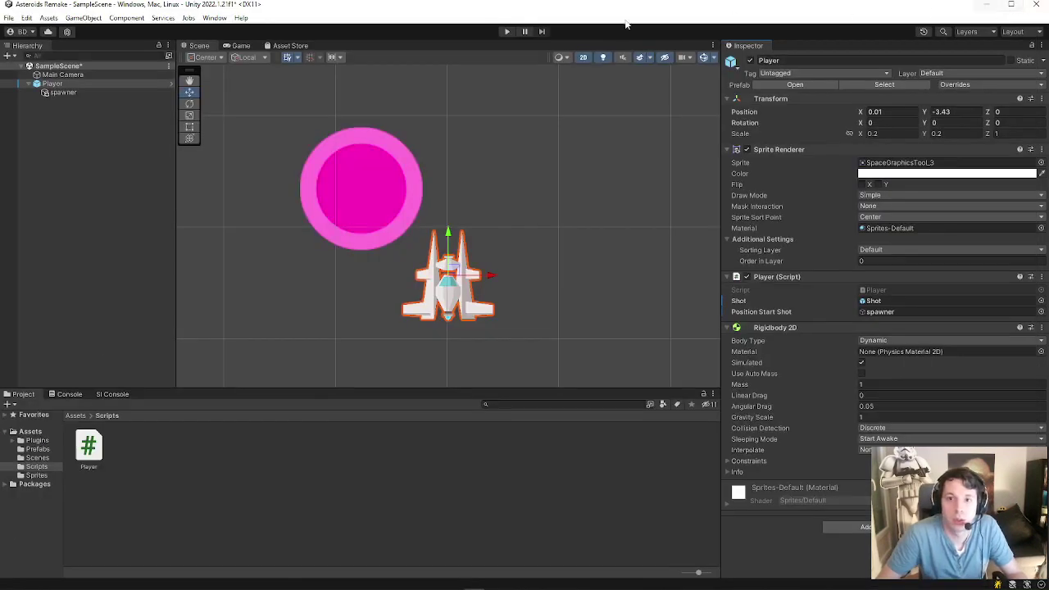
pyautogui.click(507, 30)
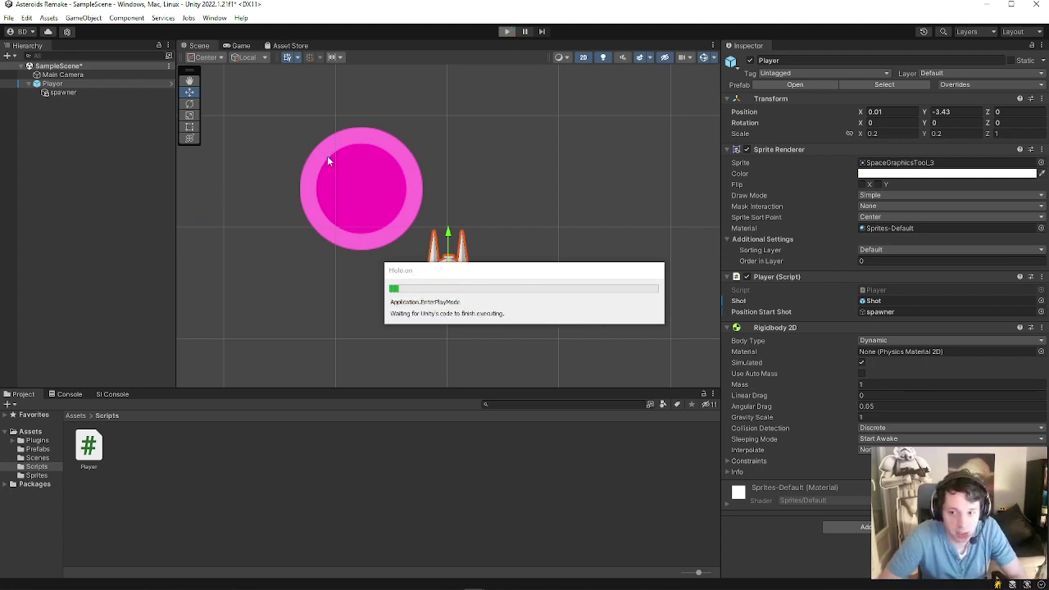
pyautogui.press('w')
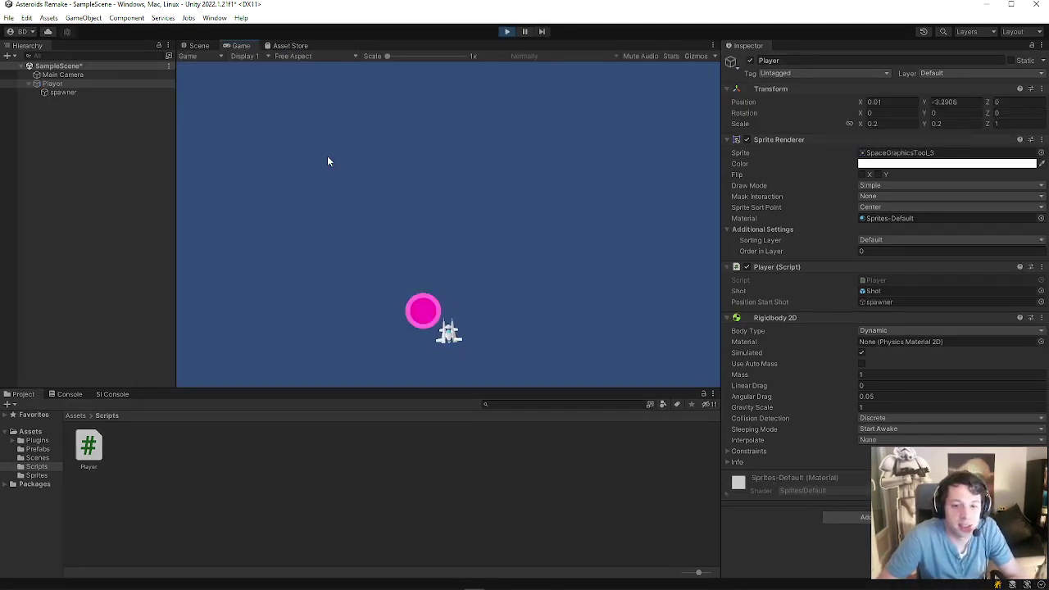
pyautogui.press('a')
pyautogui.press('space')
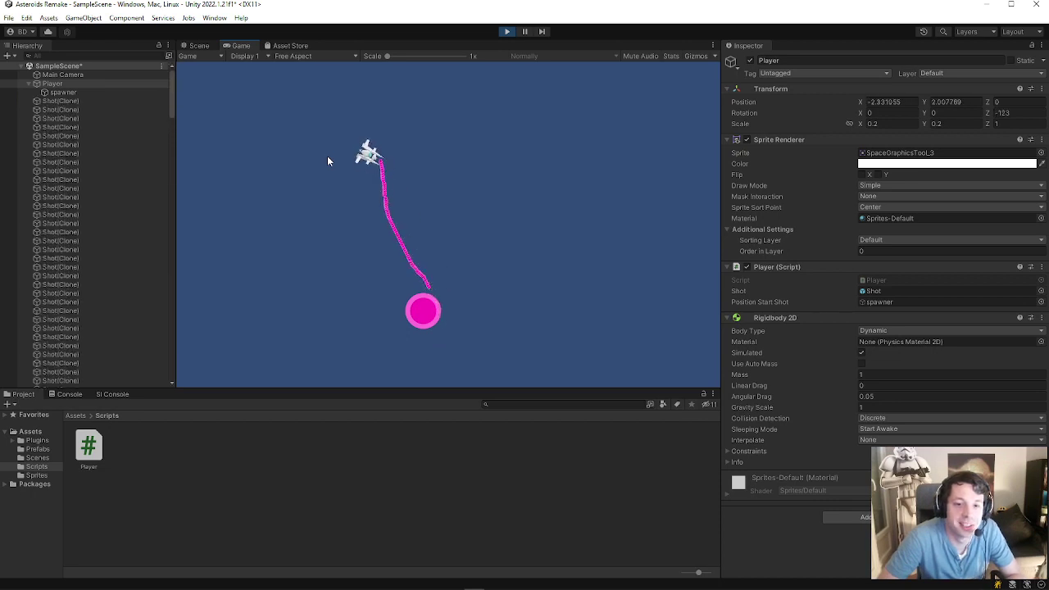
pyautogui.press('d')
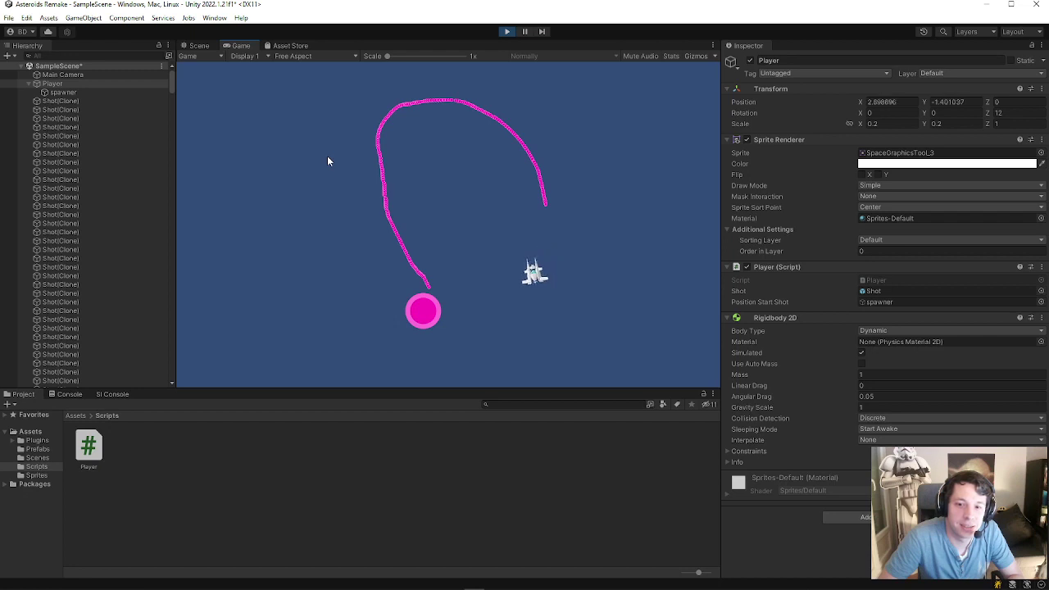
# Select the spawned Shot(Clone) objects in the Hierarchy, then stop Play mode.
pyautogui.click(80, 101)
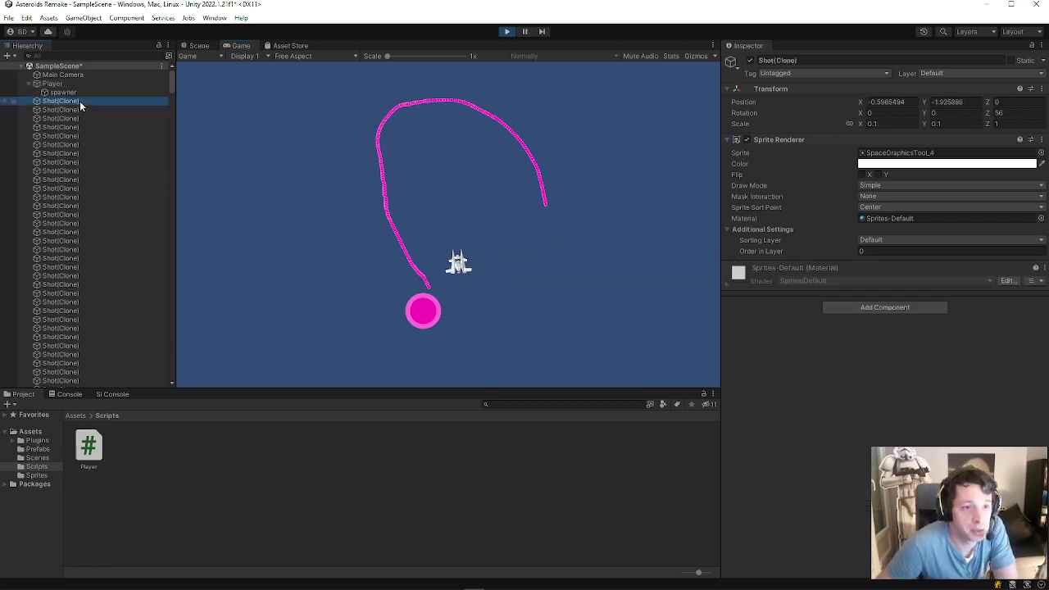
pyautogui.scroll(-5, 96, 135)
pyautogui.scroll(-8, 100, 236)
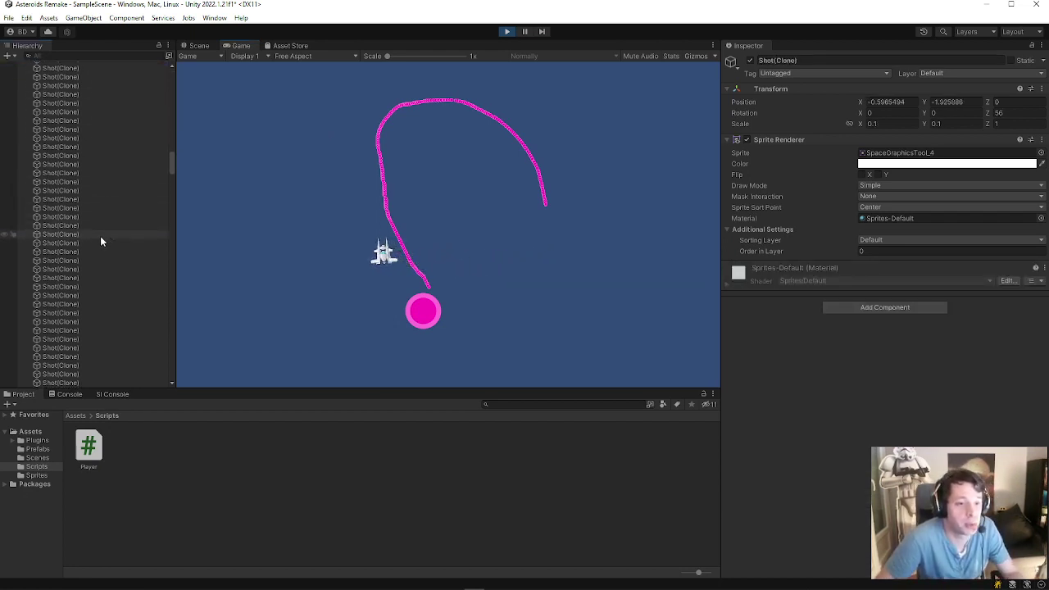
pyautogui.scroll(-2, 104, 255)
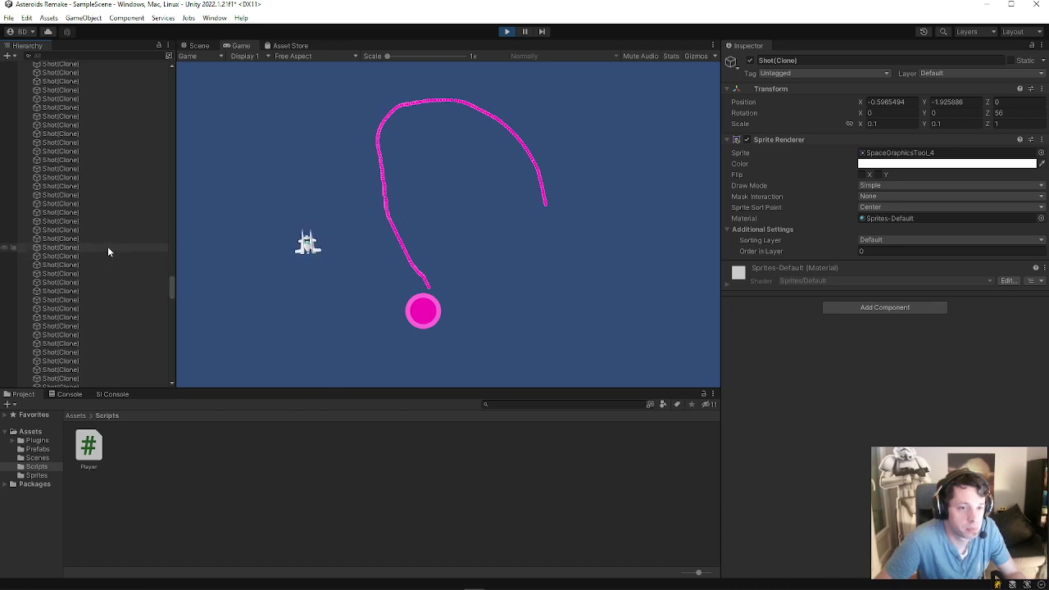
pyautogui.scroll(-2, 105, 250)
pyautogui.scroll(-2, 105, 259)
pyautogui.scroll(-2, 104, 270)
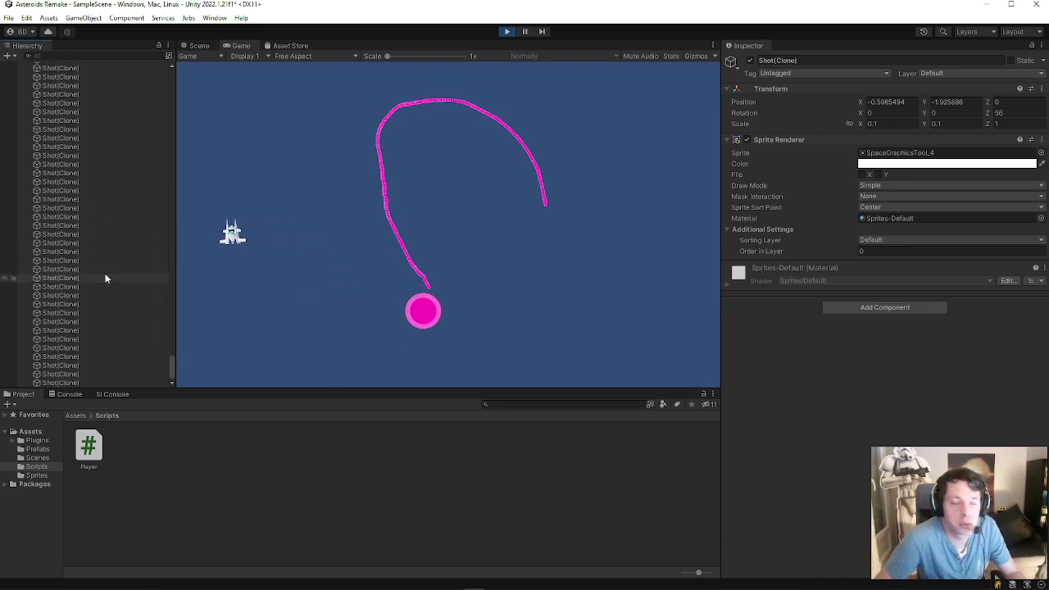
pyautogui.keyDown('shift'); pyautogui.click(71, 377); pyautogui.keyUp('shift')
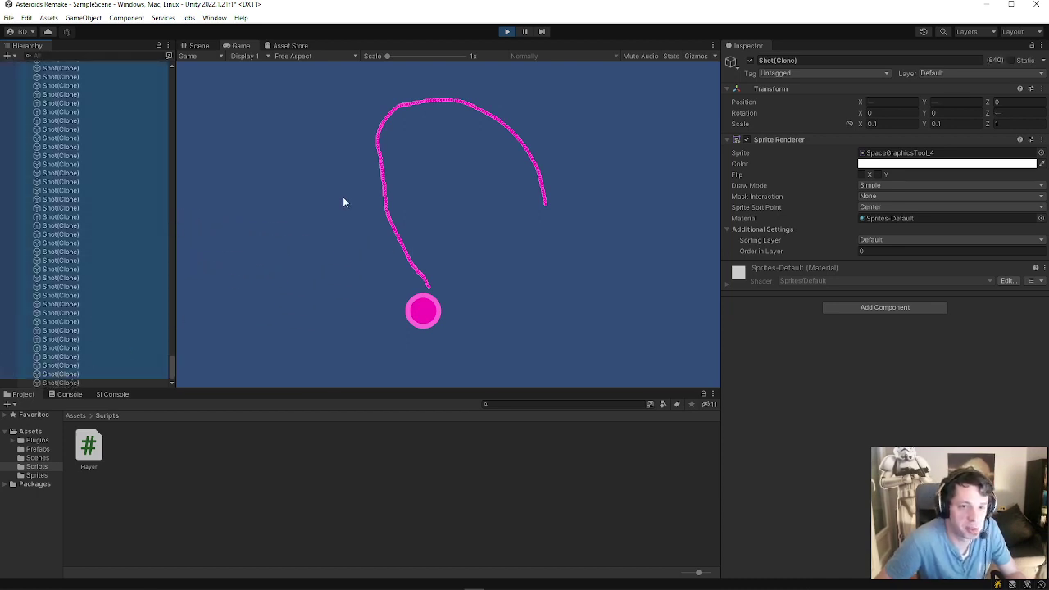
pyautogui.click(501, 31)
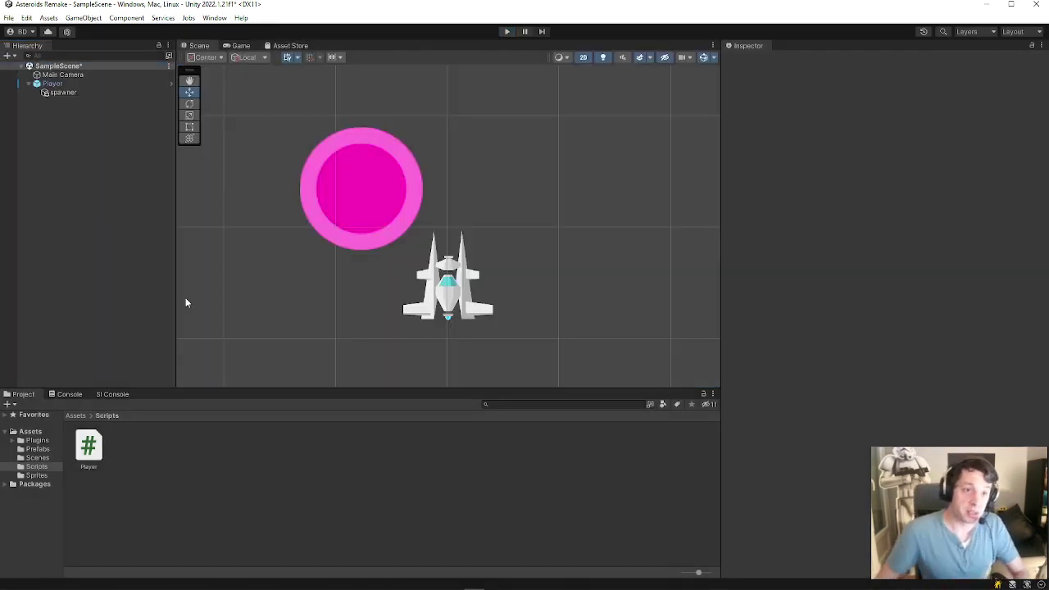
# Inspect Player, Main Camera and spawner in the Hierarchy, then show the Prefabs folder's Player and Shot prefabs.
pyautogui.click(61, 84)
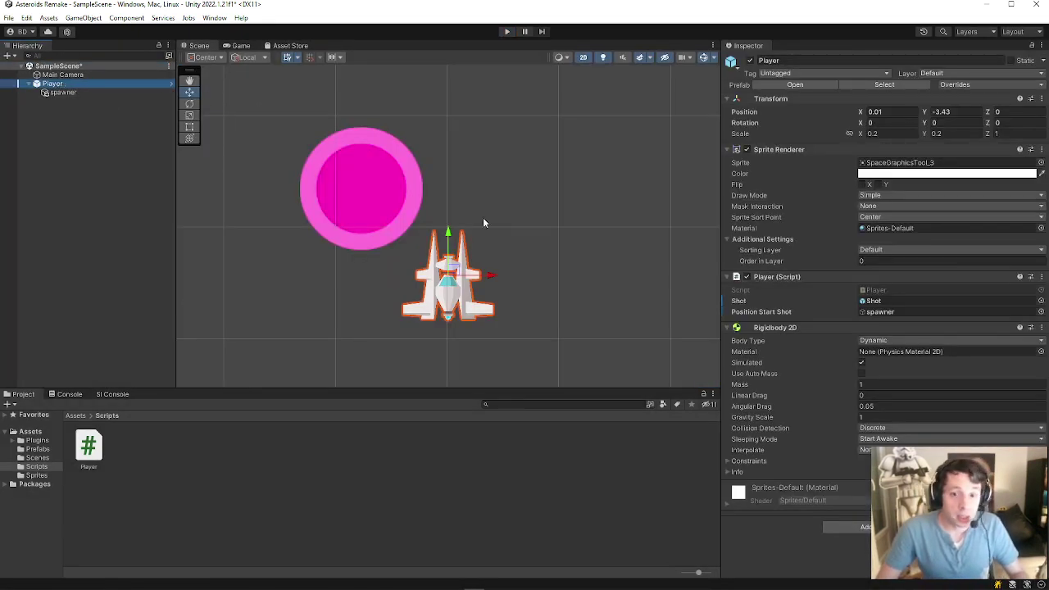
pyautogui.click(379, 212)
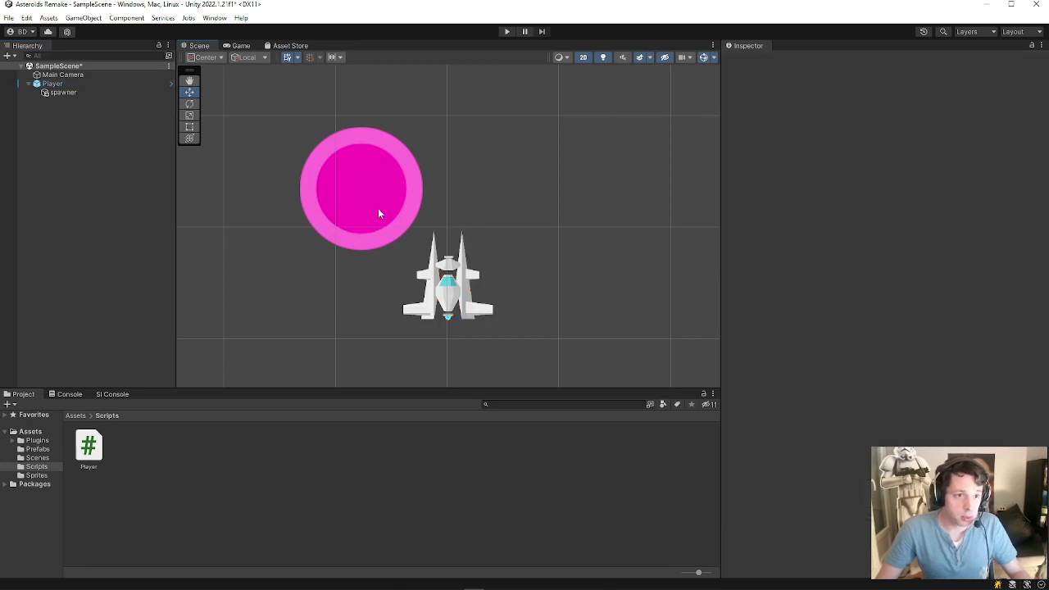
pyautogui.click(82, 75)
pyautogui.click(80, 65)
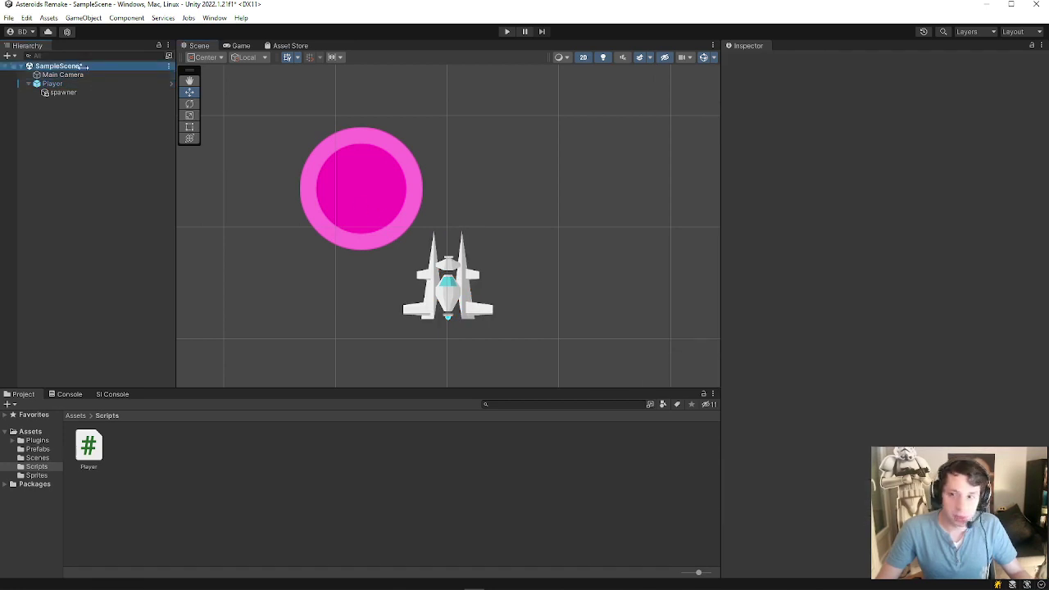
pyautogui.click(82, 74)
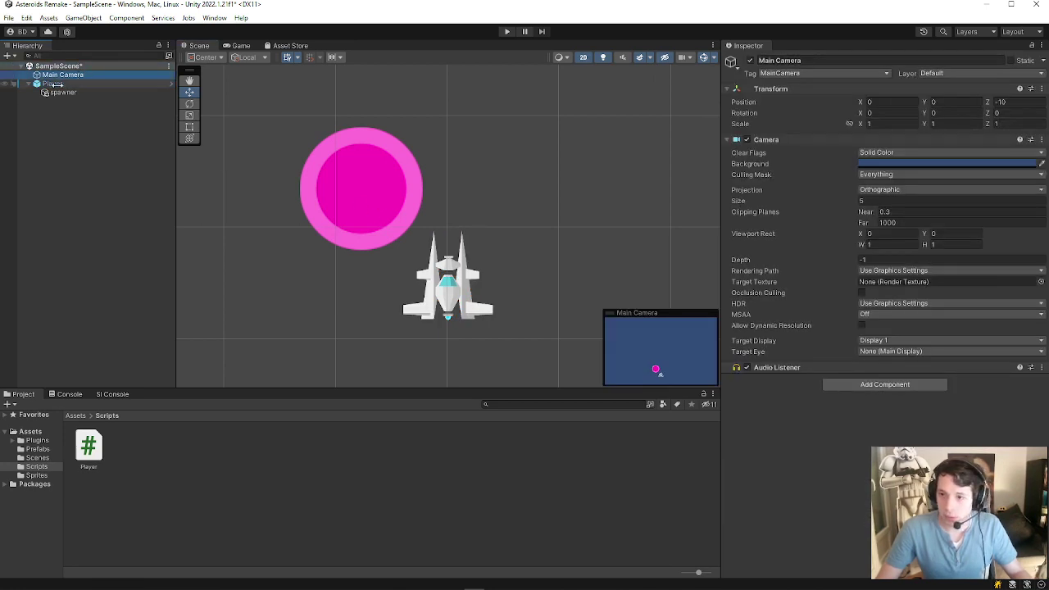
pyautogui.click(61, 92)
pyautogui.click(54, 84)
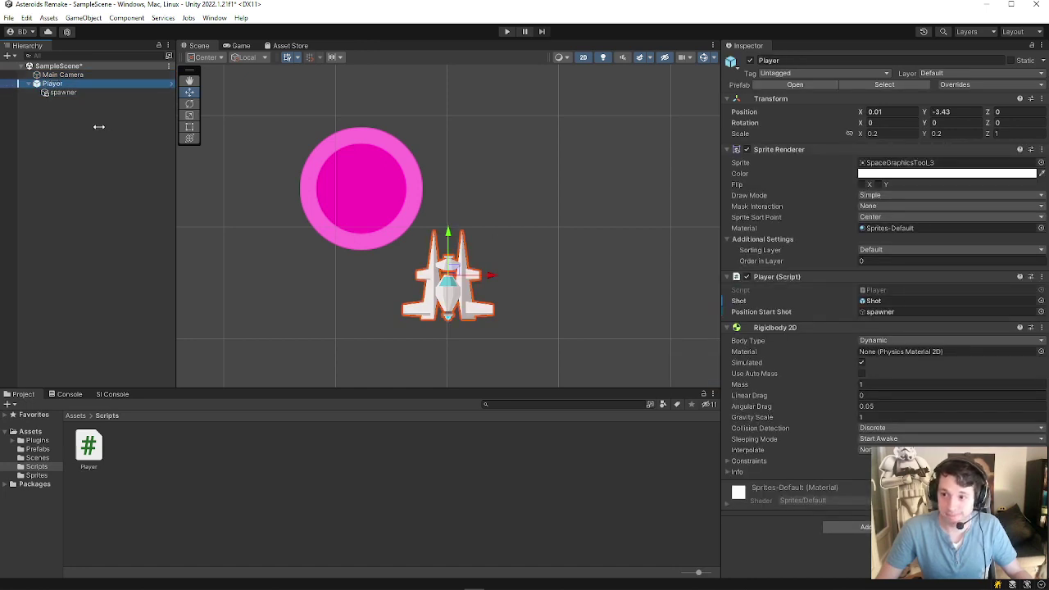
pyautogui.click(63, 92)
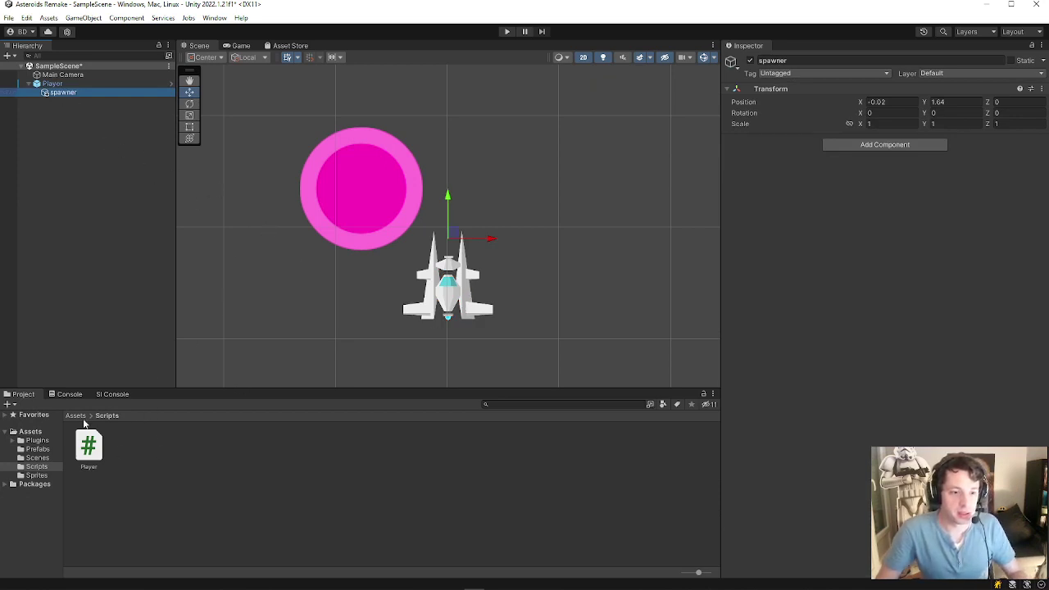
pyautogui.click(36, 448)
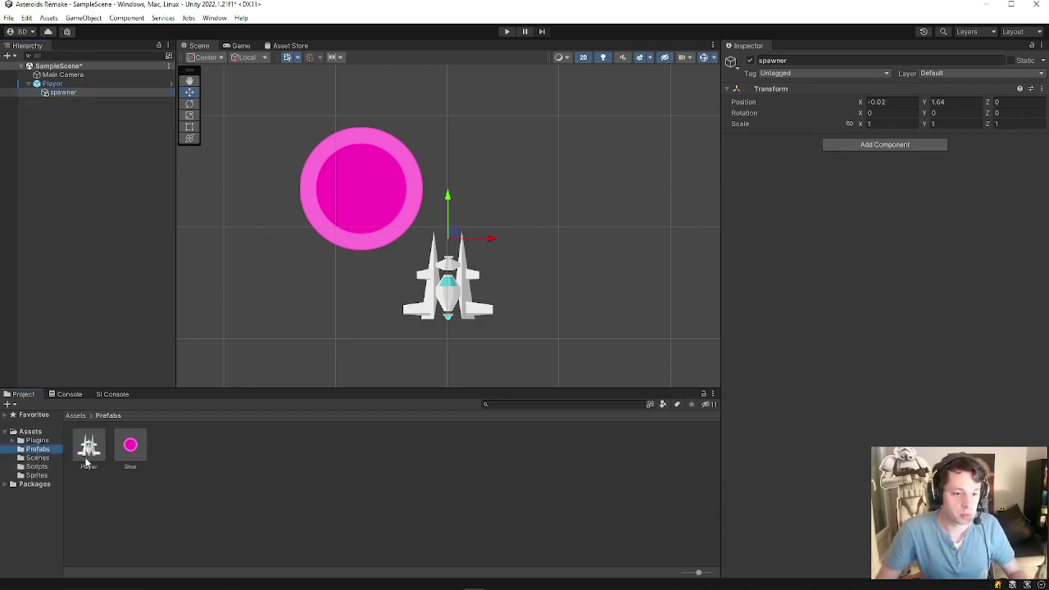
# Open the Shot prefab and add a Rigidbody 2D, keeping Gravity Scale at 1.
pyautogui.doubleClick(130, 450)
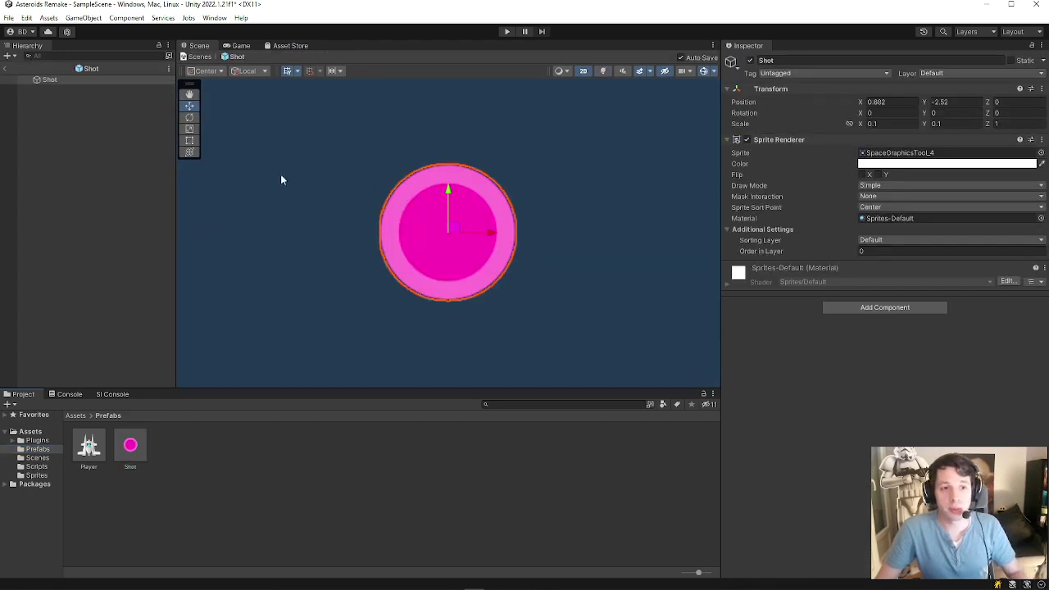
pyautogui.scroll(-2, 388, 212)
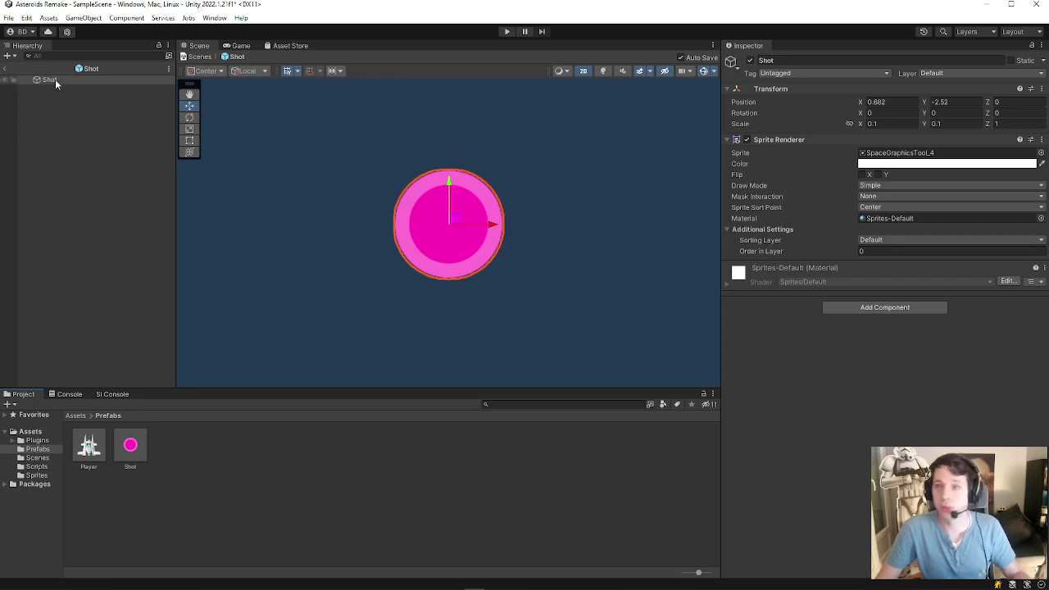
pyautogui.click(865, 307)
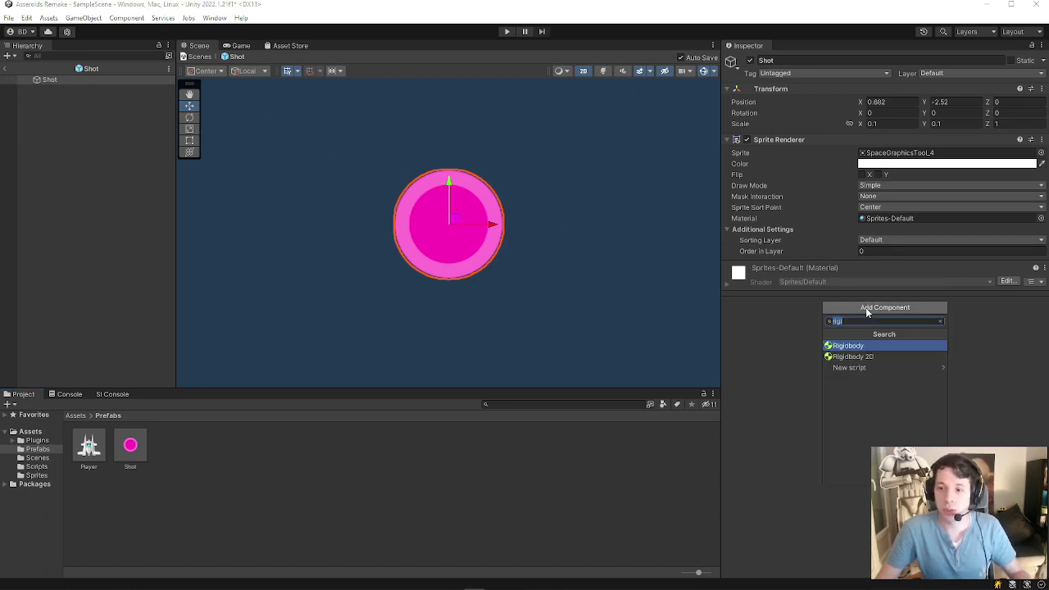
pyautogui.click(874, 357)
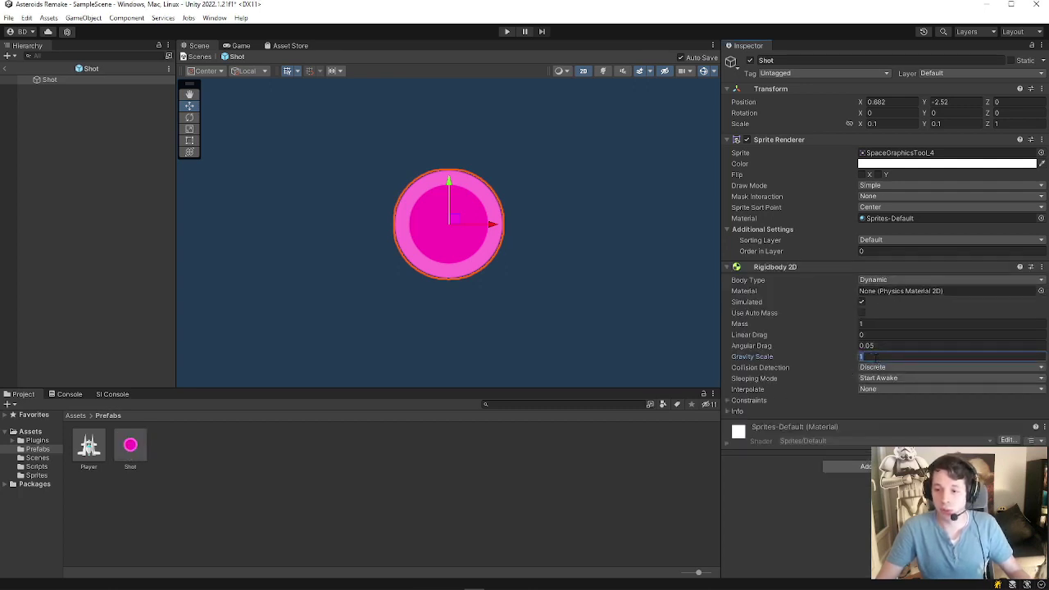
pyautogui.write('0')
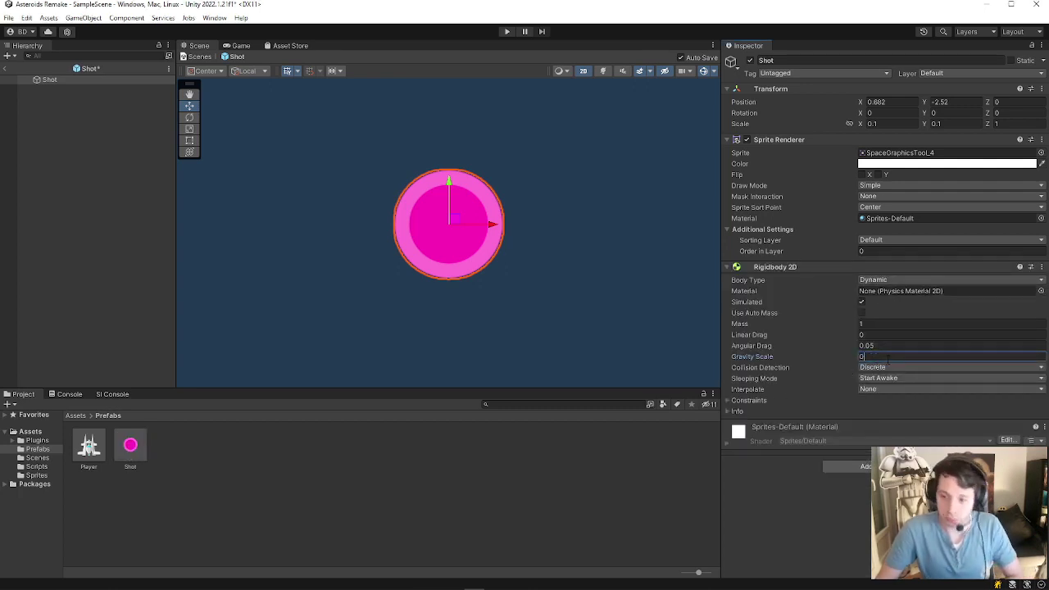
pyautogui.hotkey('ctrl', 'z')
pyautogui.click(827, 416)
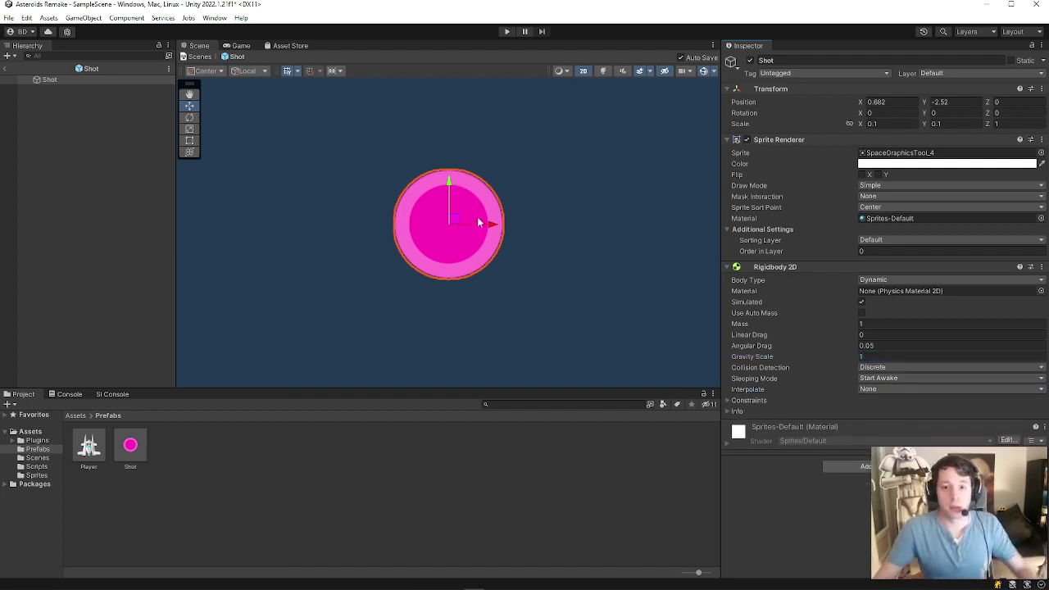
pyautogui.click(800, 265)
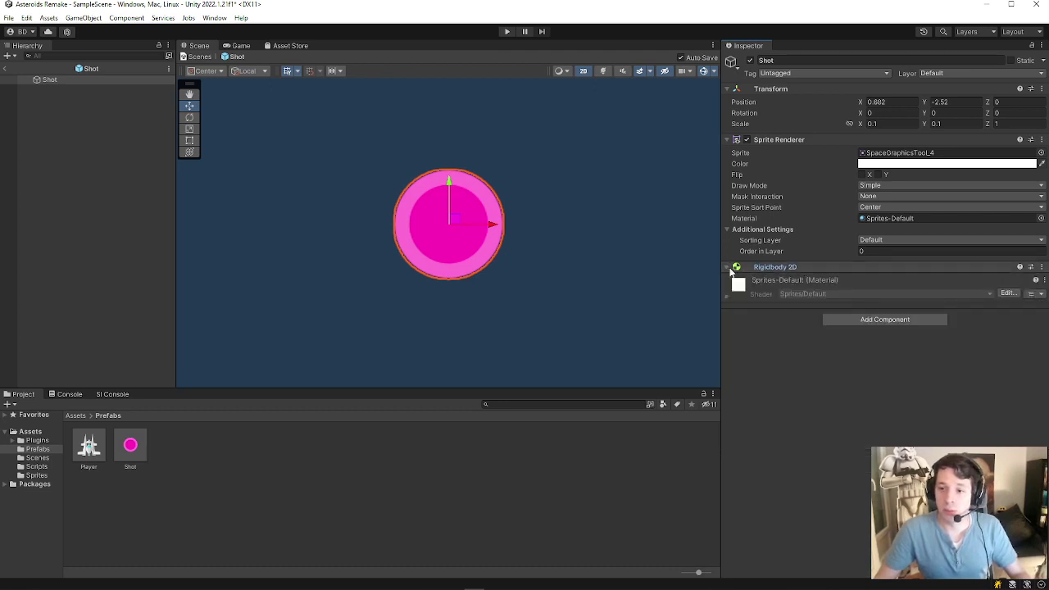
pyautogui.click(727, 267)
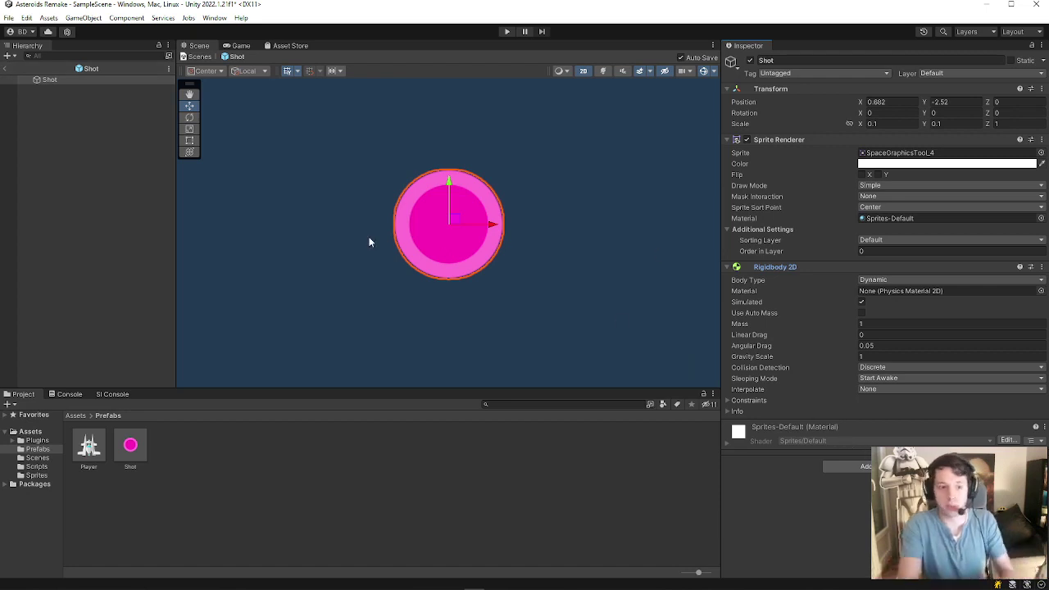
# Exit prefab mode and open the Player script from the Scripts folder in the code editor.
pyautogui.click(9, 68)
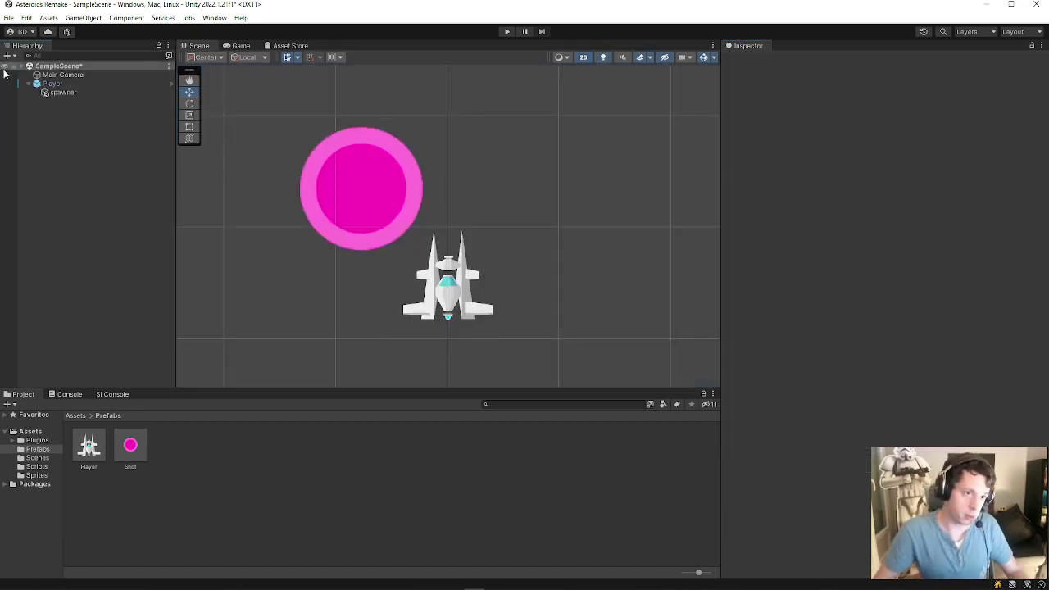
pyautogui.click(64, 92)
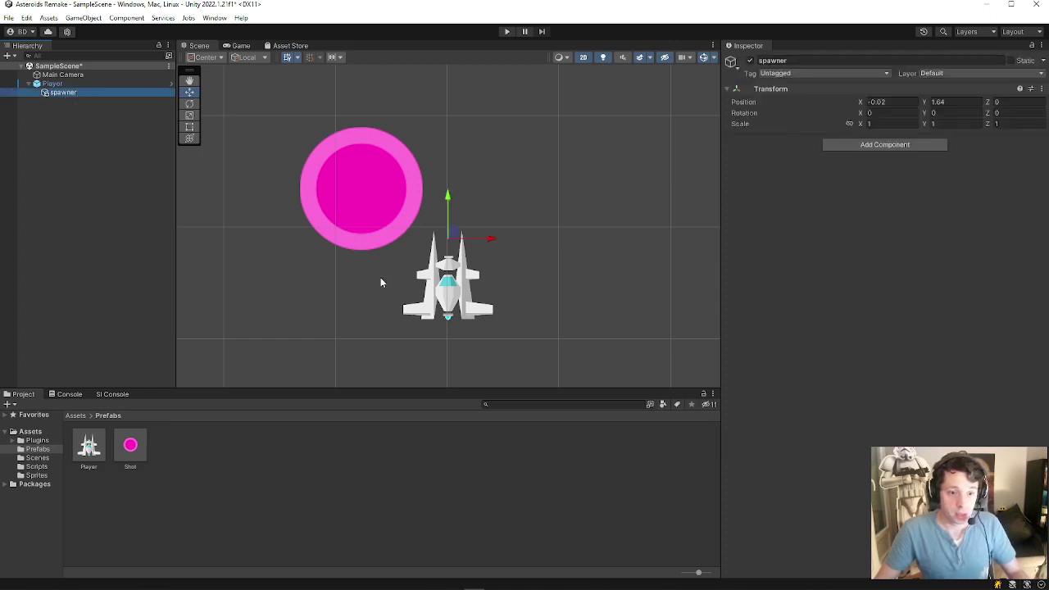
pyautogui.moveTo(473, 587)
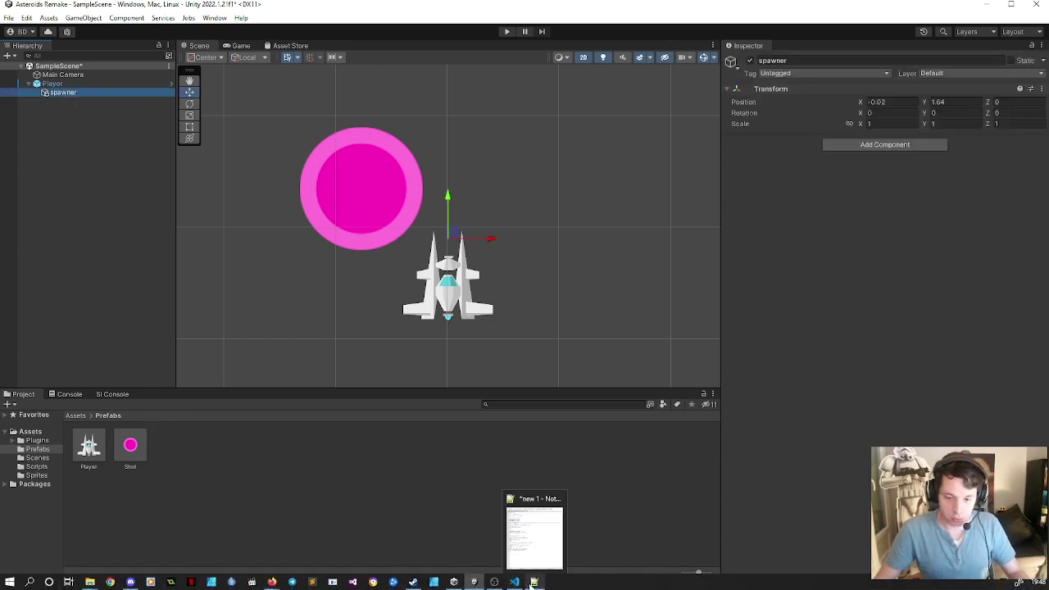
pyautogui.moveTo(515, 583)
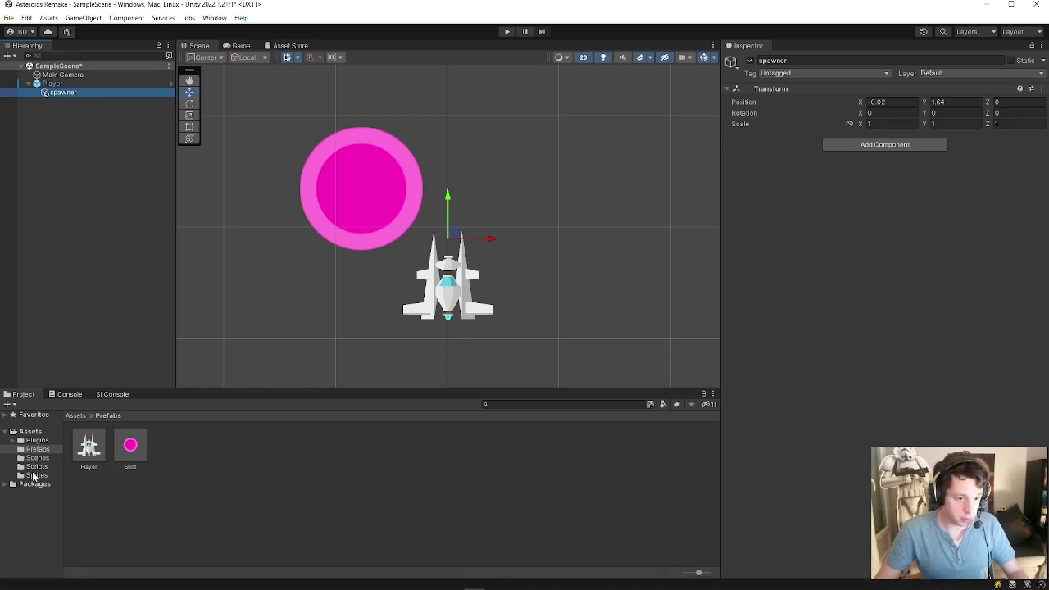
pyautogui.click(36, 466)
pyautogui.doubleClick(88, 447)
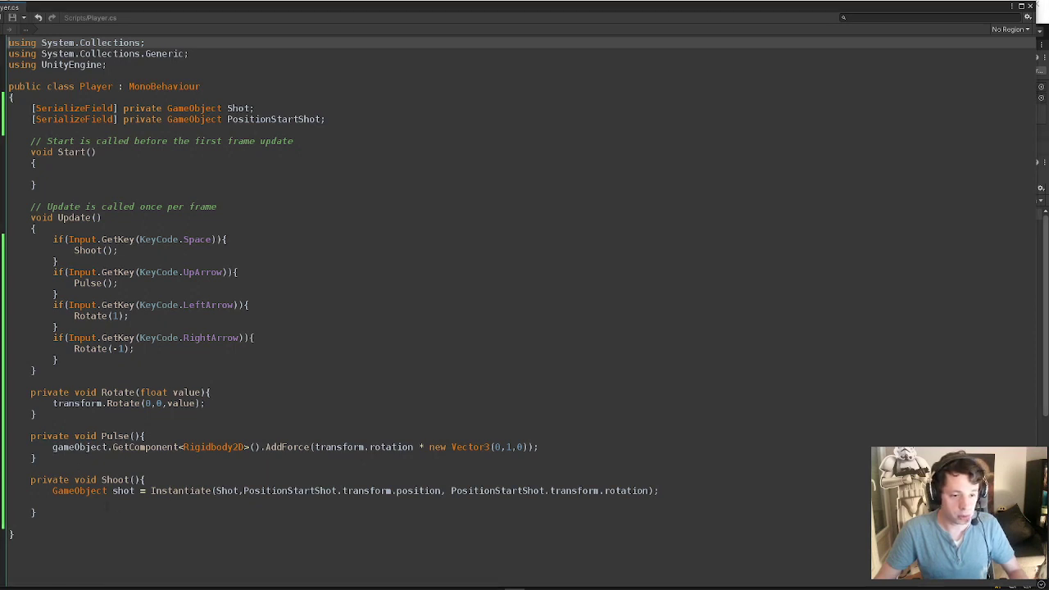
# Paste a shot.GetComponent<Rigidbody2D>().AddForce statement on its own line below Instantiate.
pyautogui.click(108, 506)
pyautogui.click(73, 490)
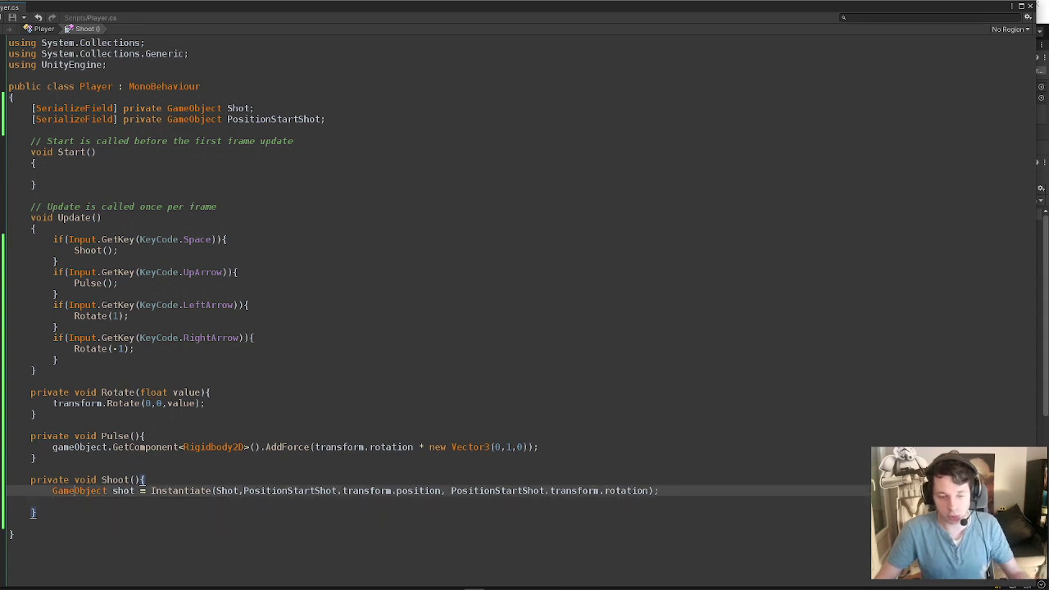
pyautogui.click(171, 490)
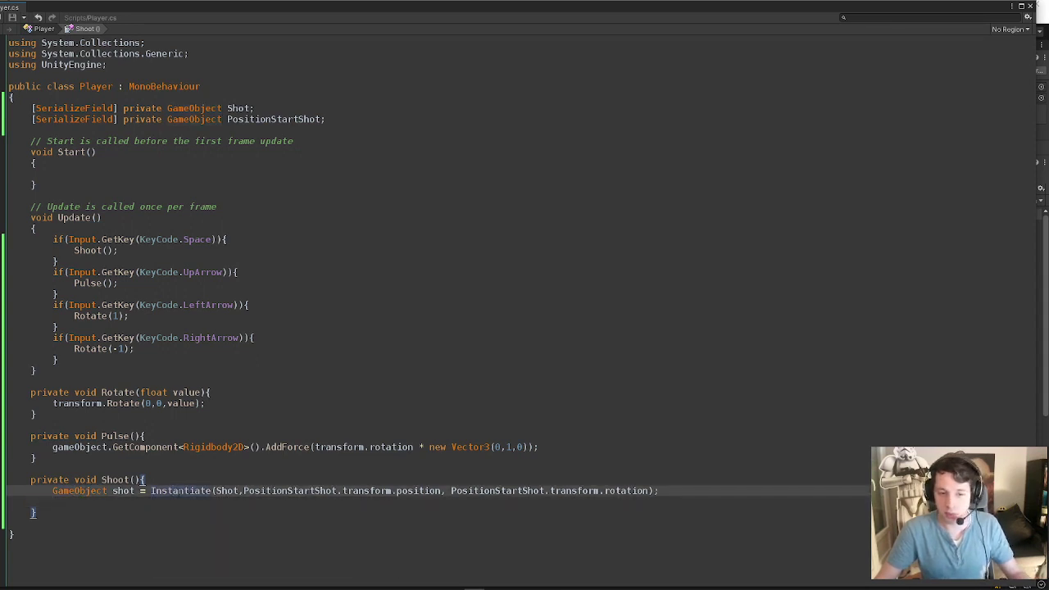
pyautogui.click(312, 503)
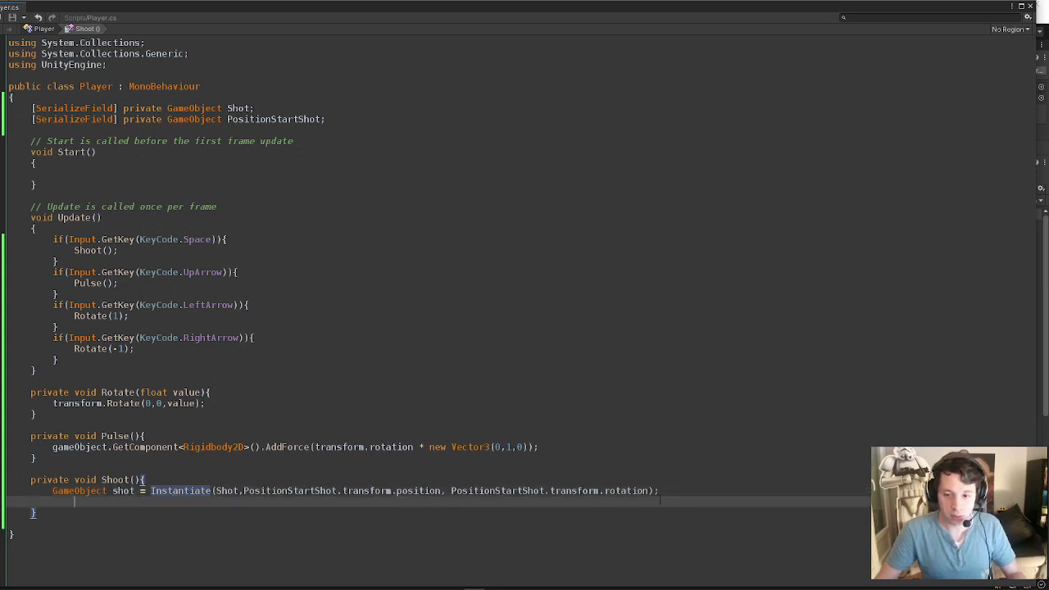
pyautogui.click(673, 488)
pyautogui.hotkey('ctrl', 'v')
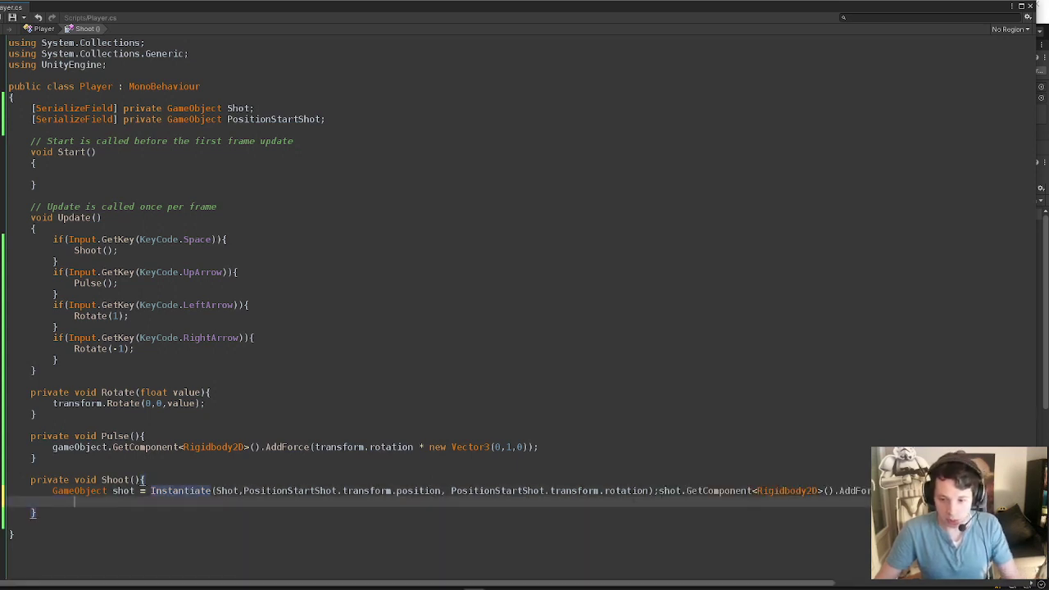
pyautogui.click(658, 490)
pyautogui.press('Return')
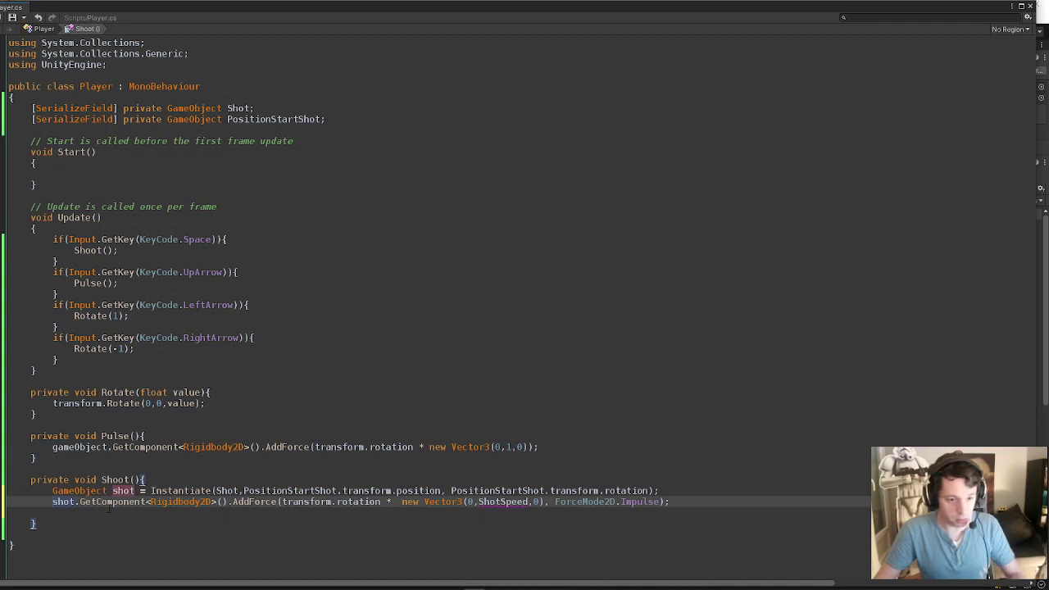
pyautogui.click(80, 501)
pyautogui.click(62, 501)
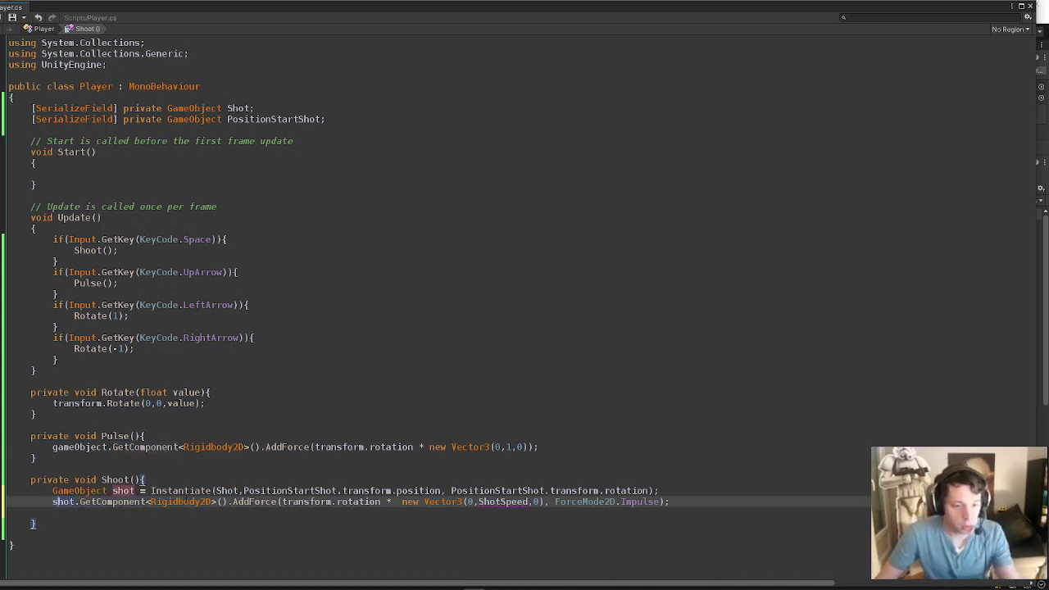
pyautogui.click(187, 501)
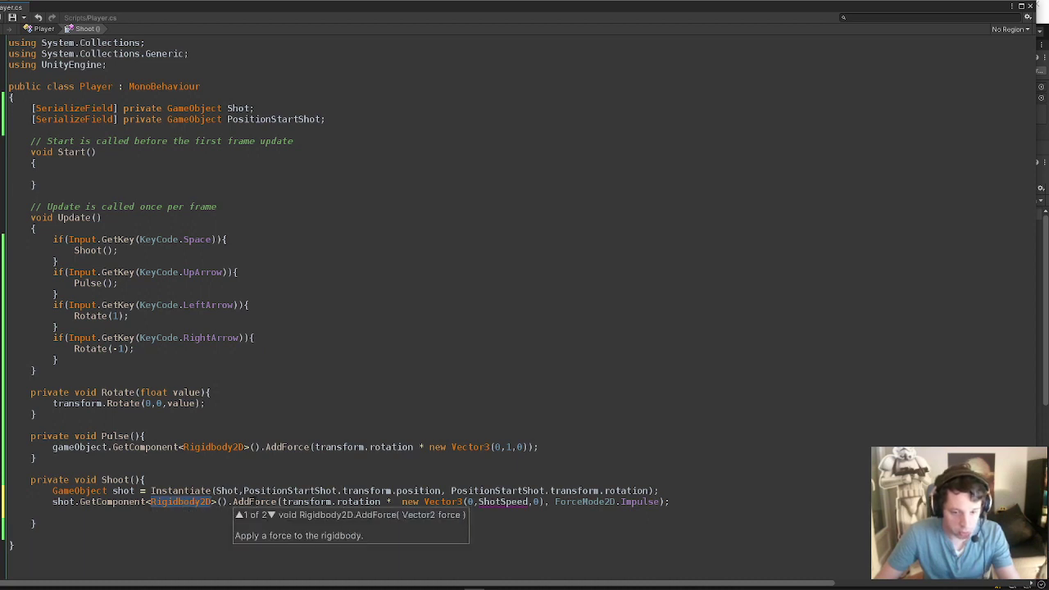
pyautogui.click(255, 502)
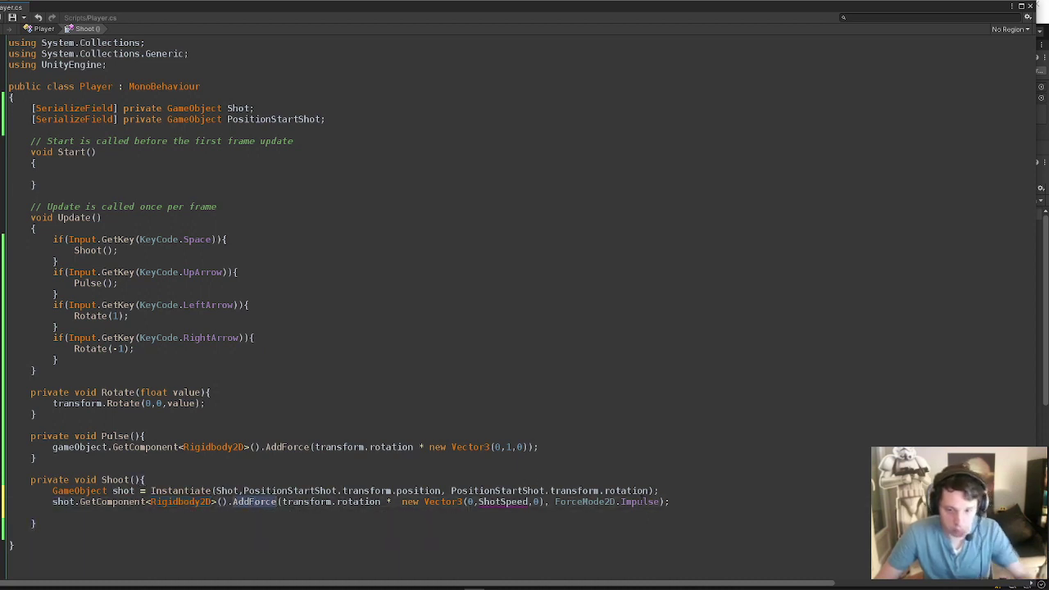
# Make AddForce use PositionStartShot.transform.rotation * new Vector3(0,2,0) as the force.
pyautogui.moveTo(649, 490)
pyautogui.mouseDown()
pyautogui.moveTo(466, 481)
pyautogui.moveTo(450, 490)
pyautogui.mouseUp()
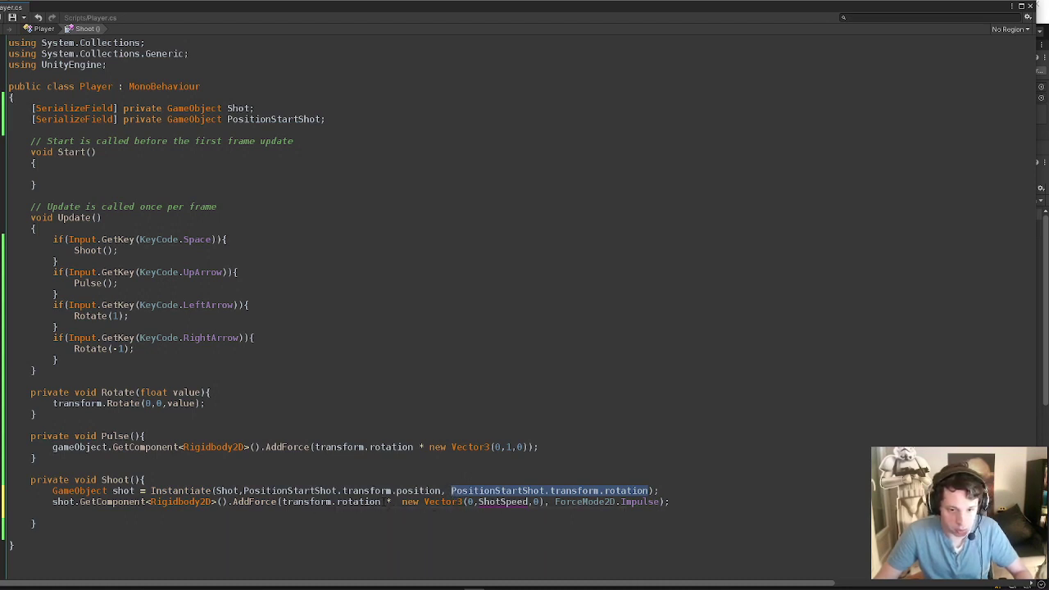
pyautogui.moveTo(381, 502); pyautogui.dragTo(283, 502)
pyautogui.write('PositionStartShot.transform.rotation')
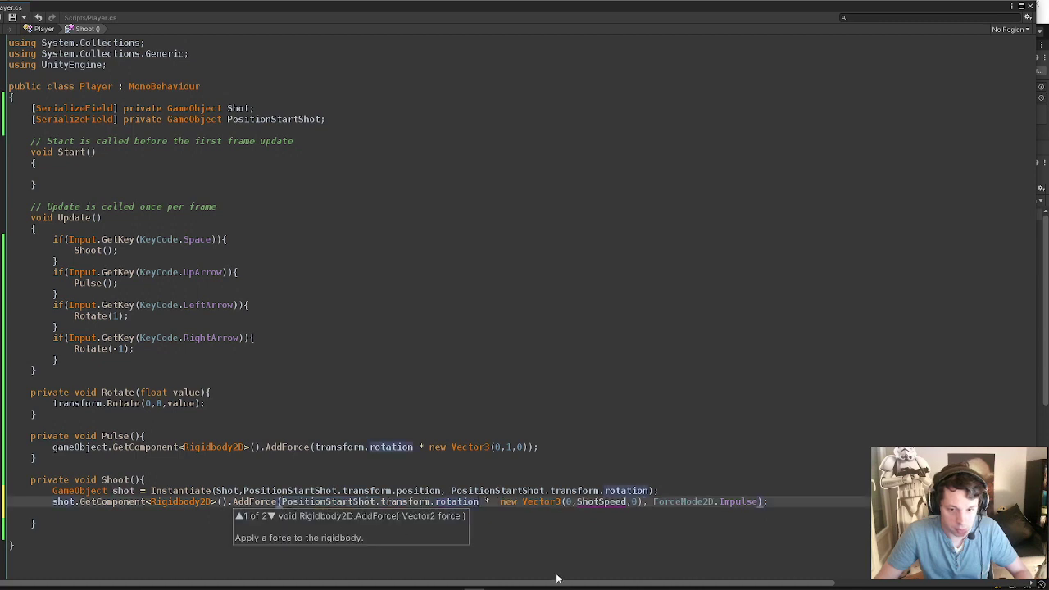
pyautogui.click(539, 502)
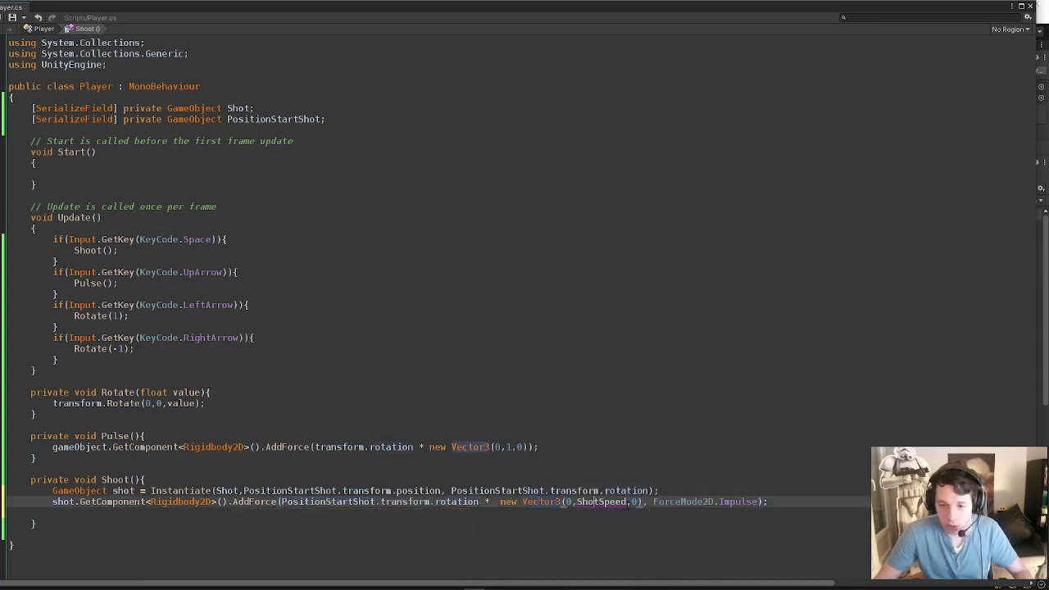
pyautogui.doubleClick(606, 502)
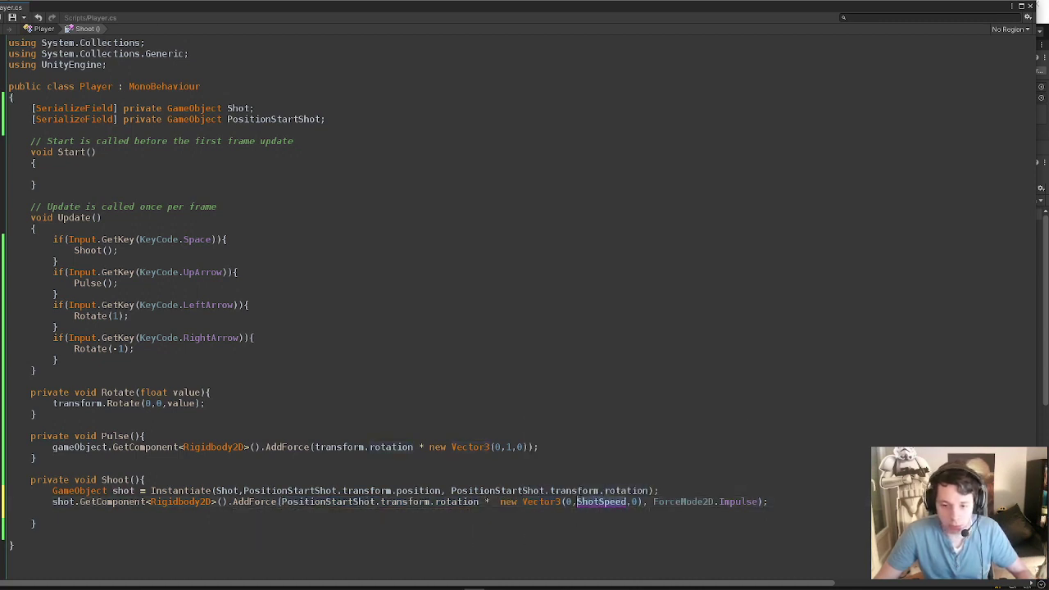
pyautogui.write('2')
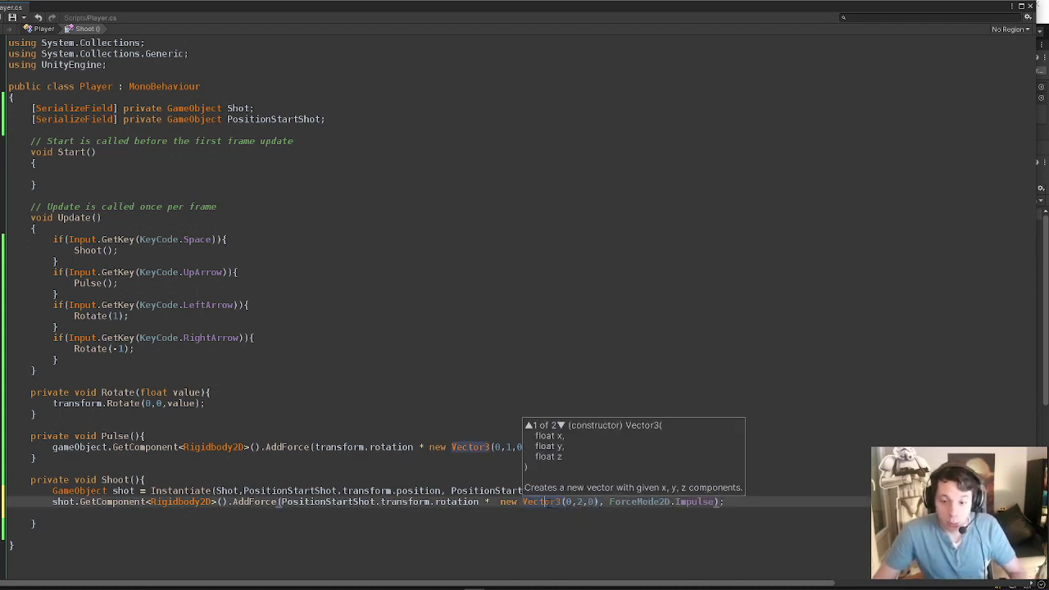
pyautogui.press('Escape')
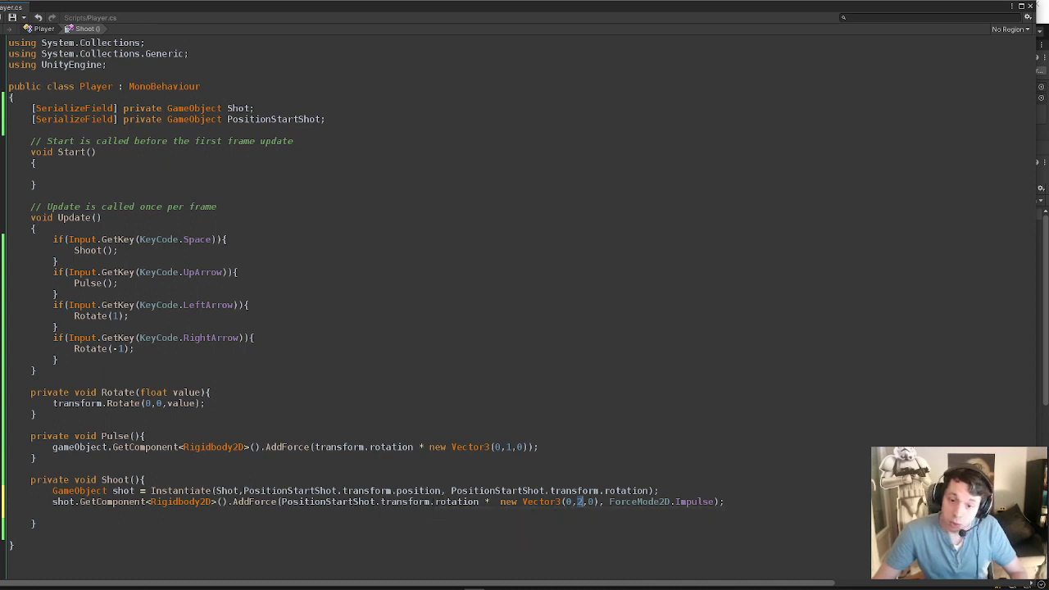
pyautogui.click(450, 502)
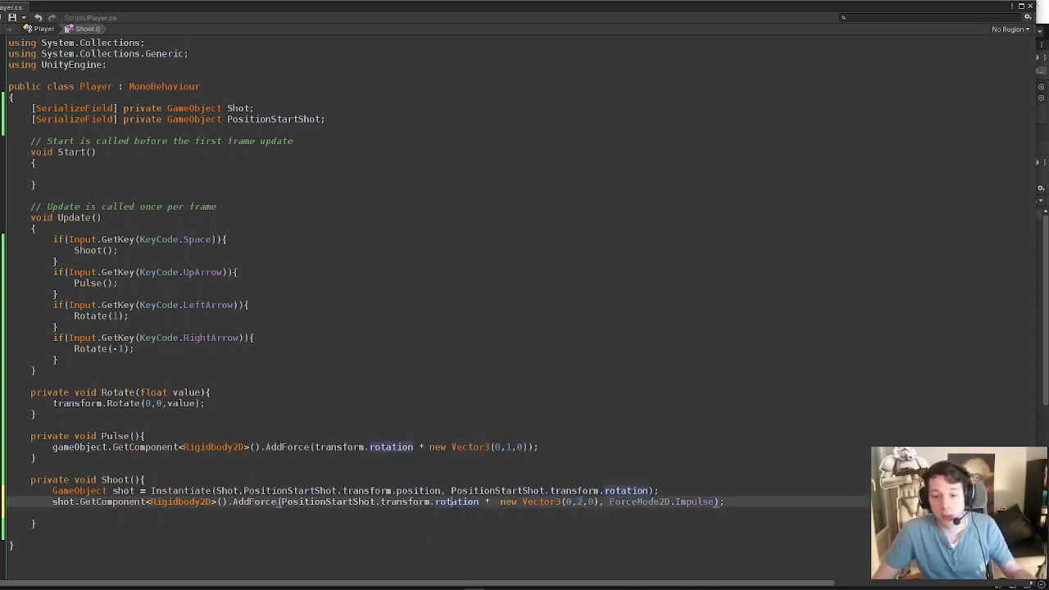
pyautogui.click(578, 501)
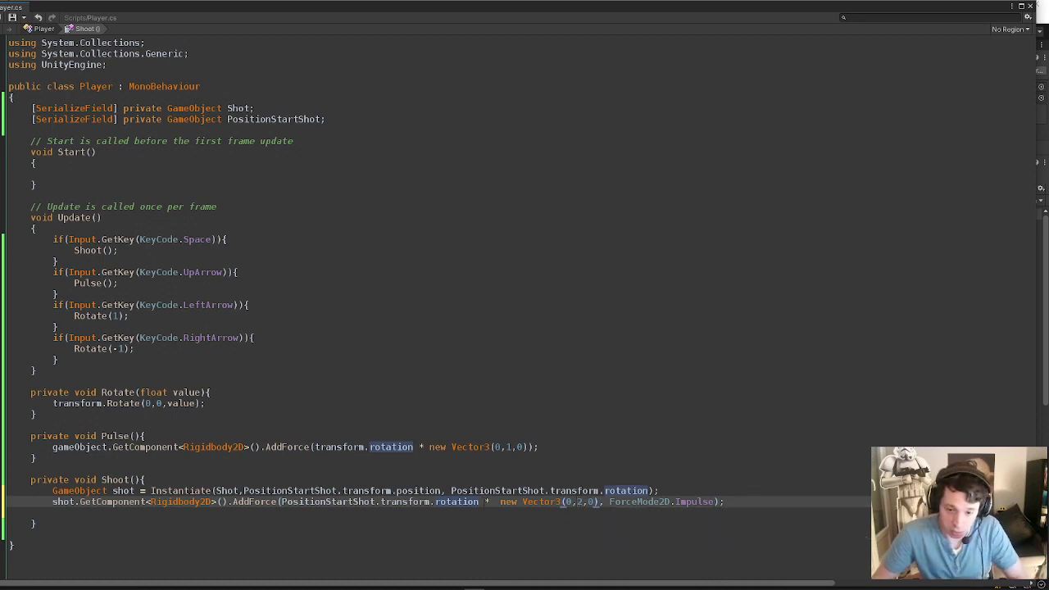
pyautogui.click(489, 502)
pyautogui.press('Delete')
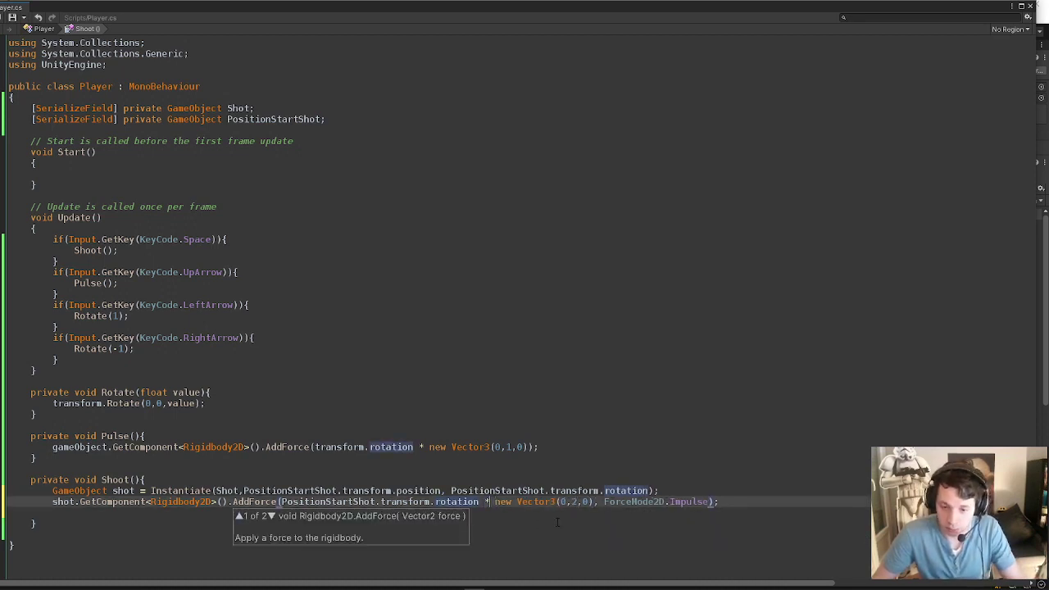
pyautogui.press('End')
pyautogui.press('Left')
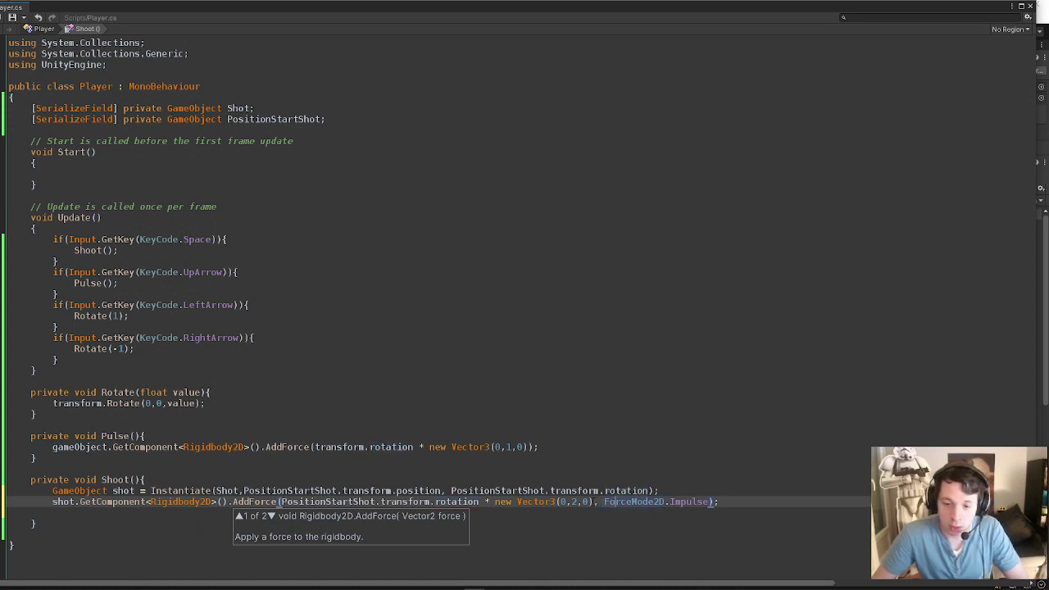
# Re-pick ForceMode2D.Impulse as the force mode from autocomplete and return to Unity.
pyautogui.moveTo(604, 501); pyautogui.dragTo(710, 501)
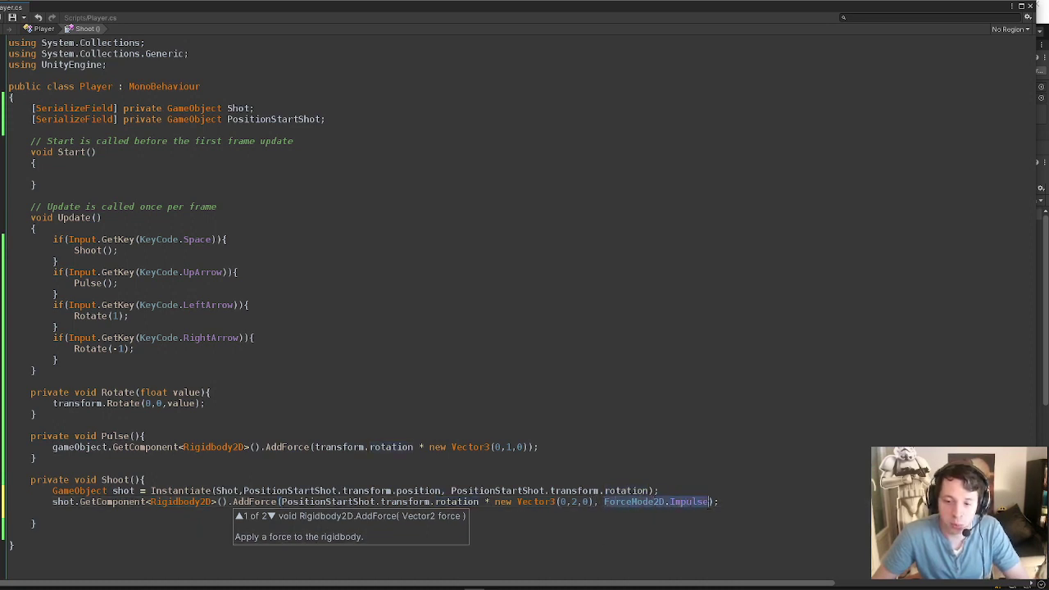
pyautogui.press('Right')
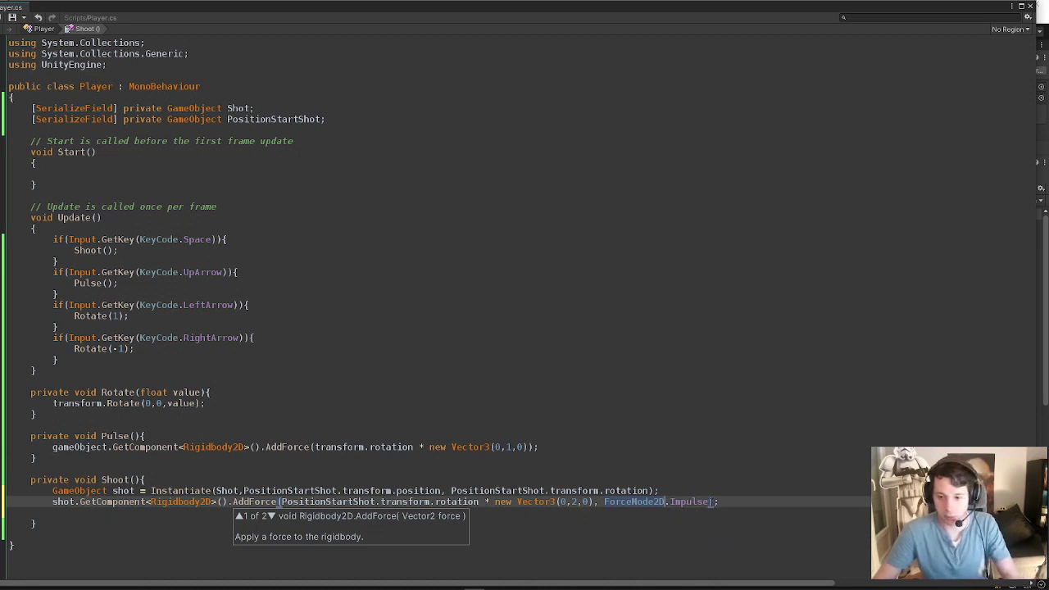
pyautogui.hotkey('ctrl', 'Left')
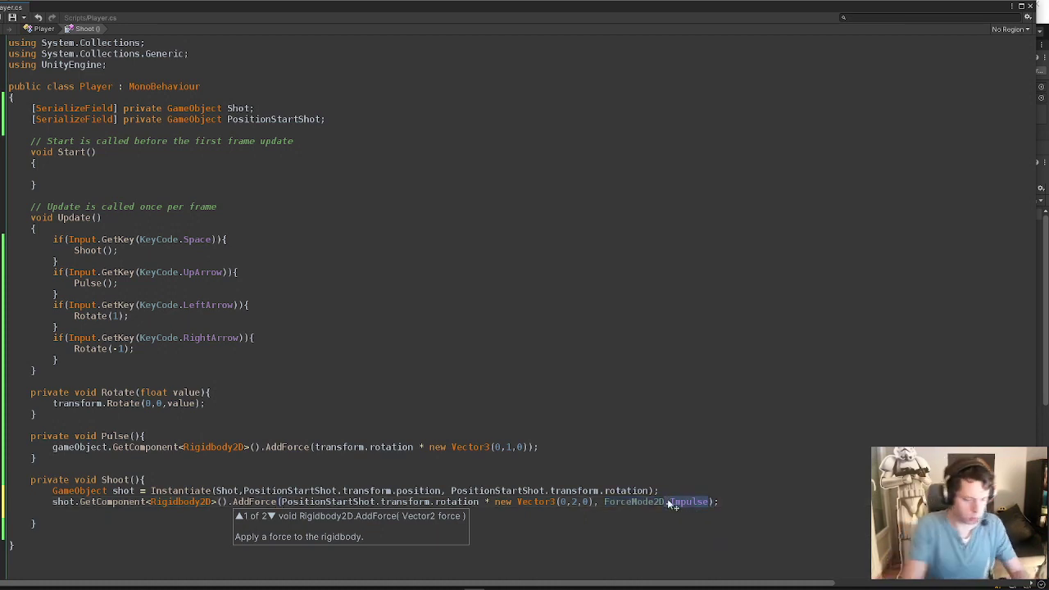
pyautogui.hotkey('ctrl', 'Delete')
pyautogui.hotkey('ctrl', 'space')
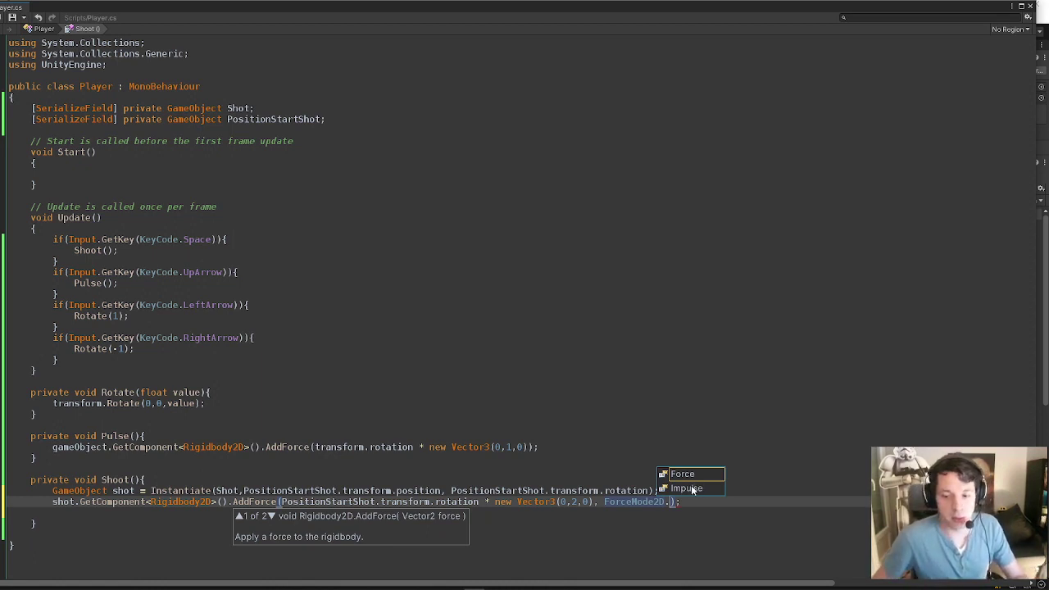
pyautogui.doubleClick(692, 489)
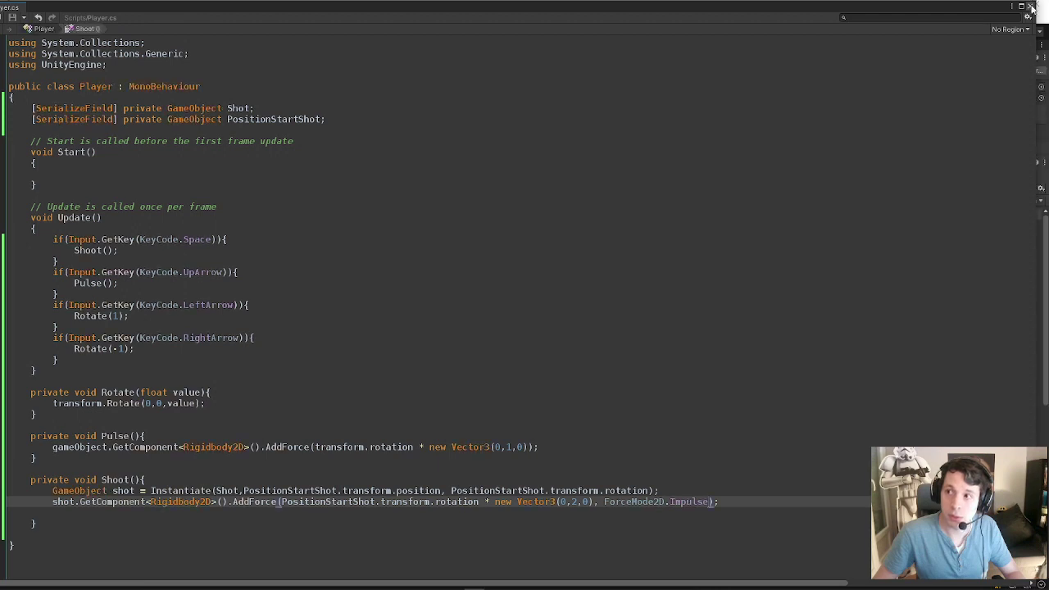
pyautogui.click(1022, 7)
pyautogui.click(507, 31)
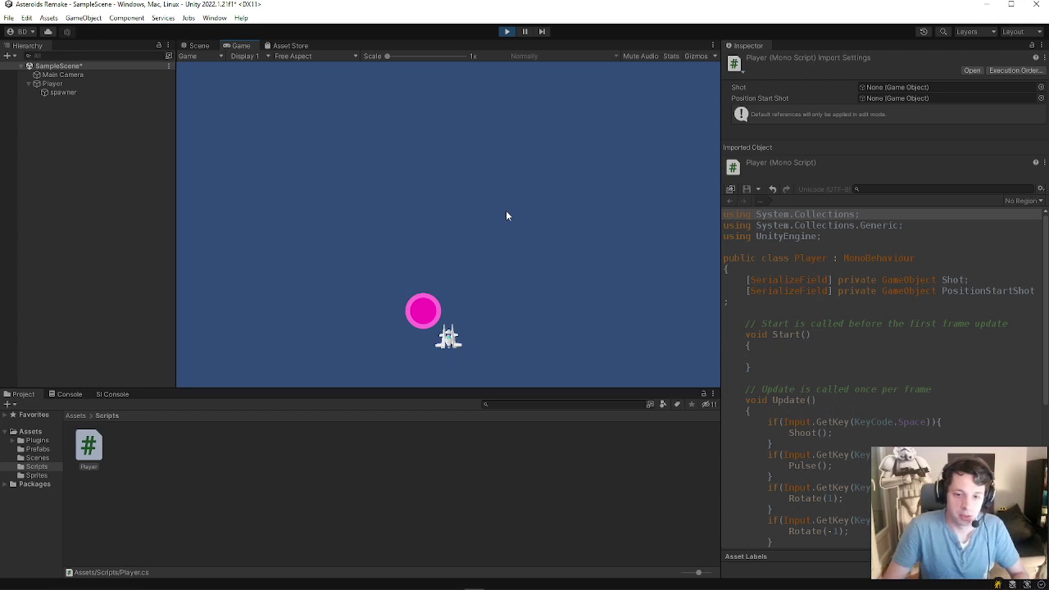
pyautogui.press('Up')
pyautogui.press('space')
pyautogui.press('Right')
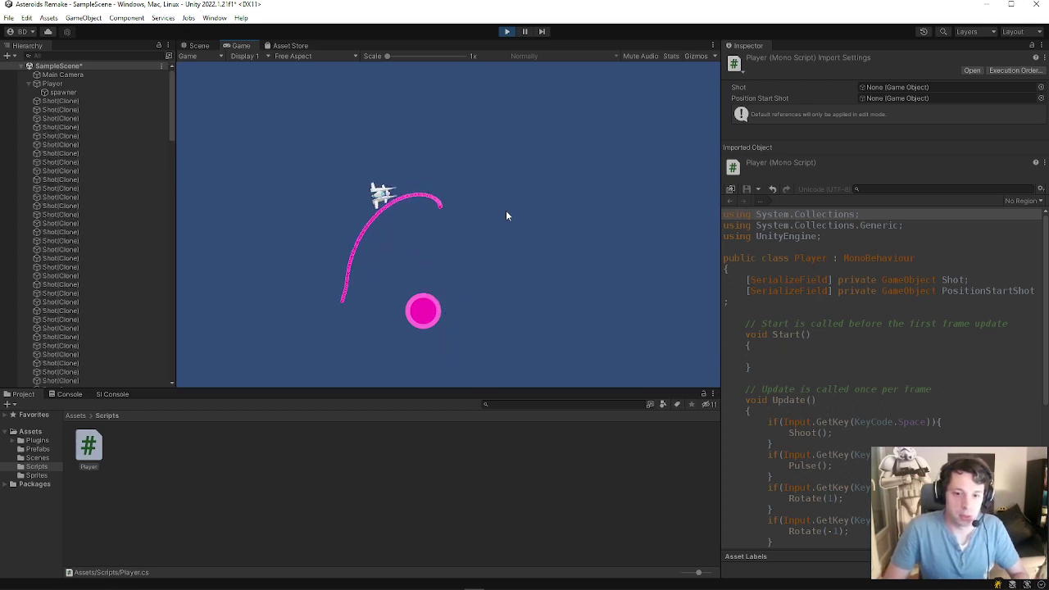
pyautogui.press('space')
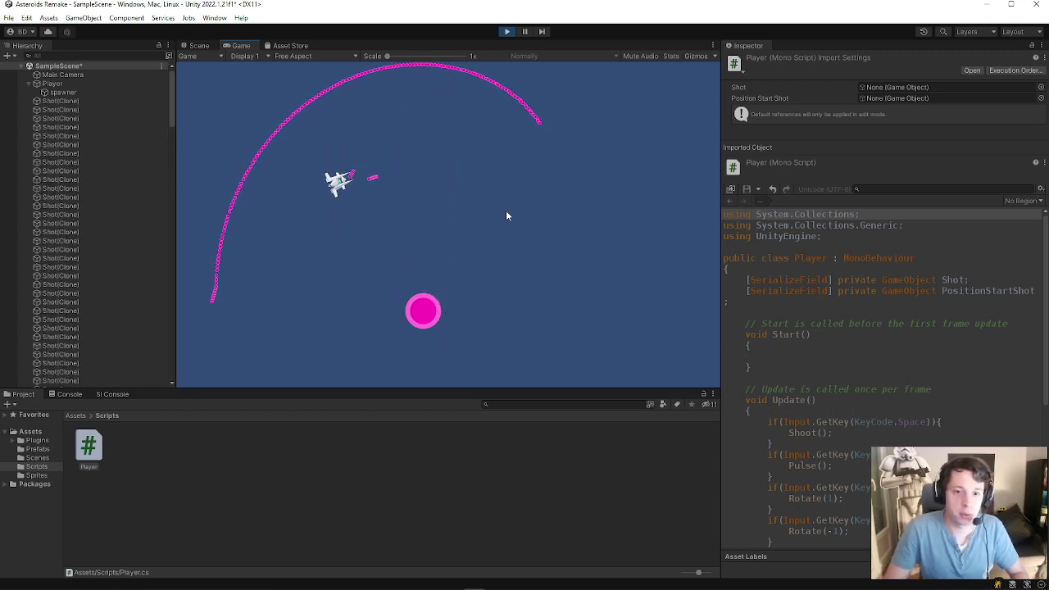
pyautogui.press('space')
pyautogui.press('space')
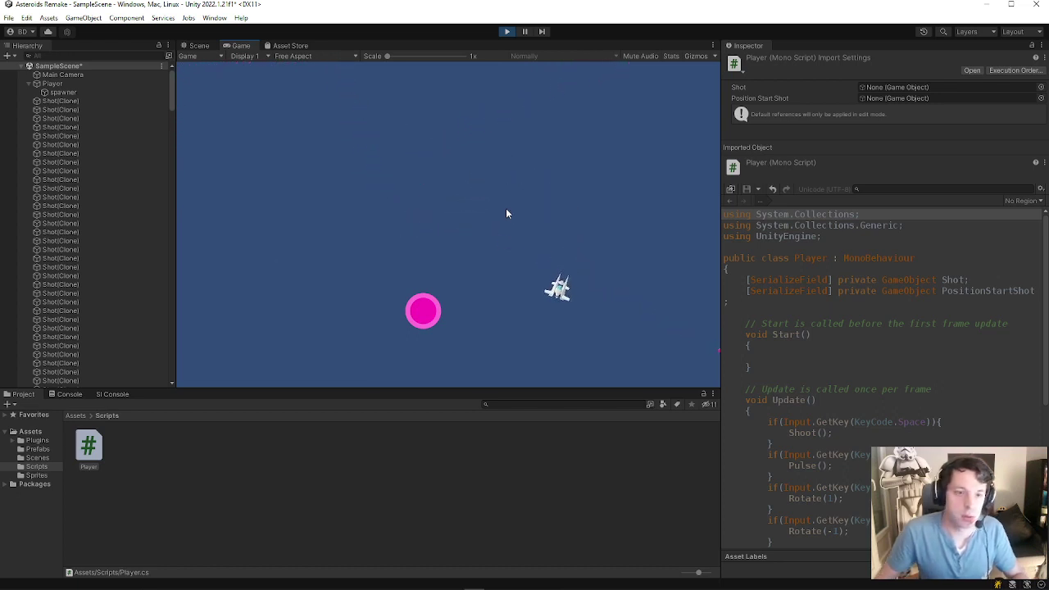
pyautogui.click(505, 33)
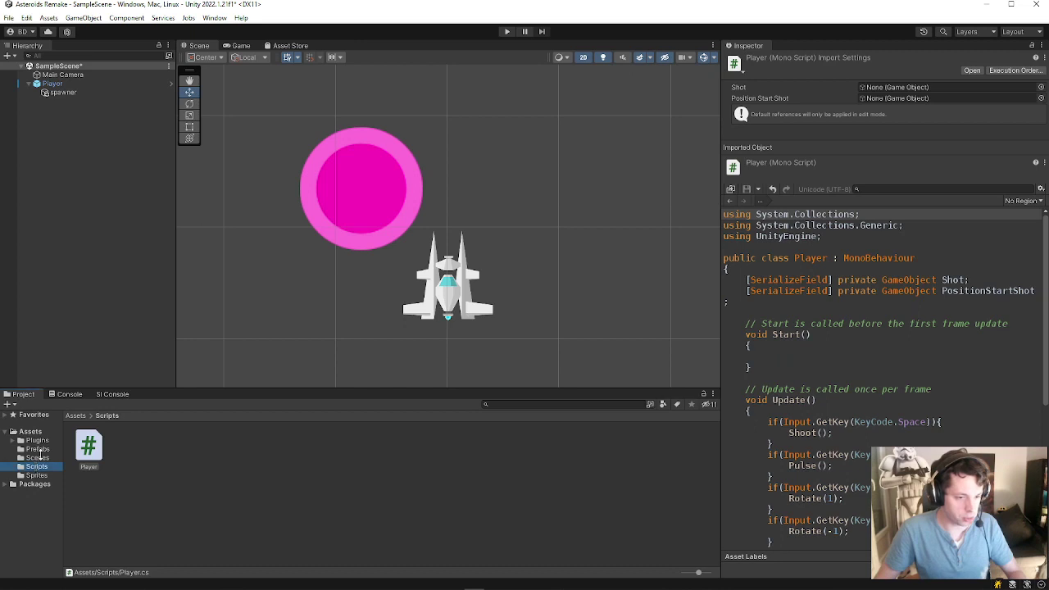
# Open the Shot prefab and add a Trail Renderer component.
pyautogui.click(38, 449)
pyautogui.click(140, 450)
pyautogui.doubleClick(140, 451)
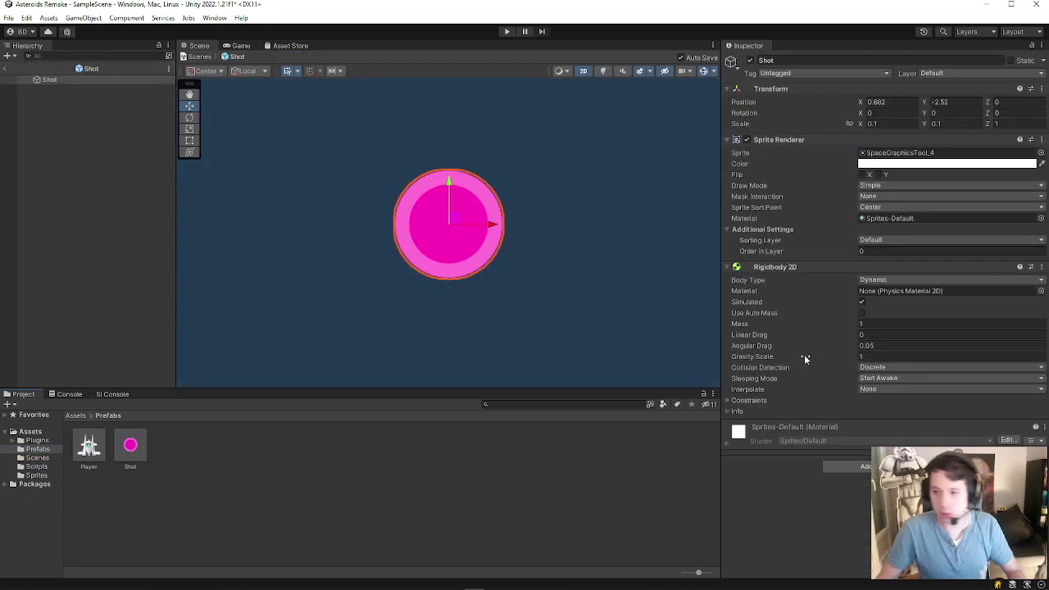
pyautogui.click(869, 473)
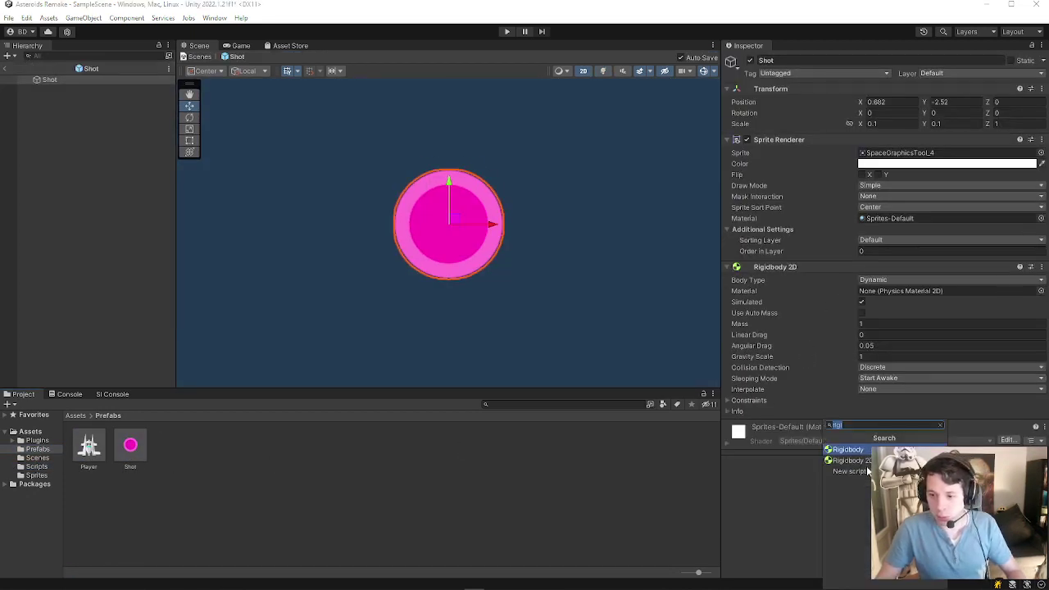
pyautogui.write('trail')
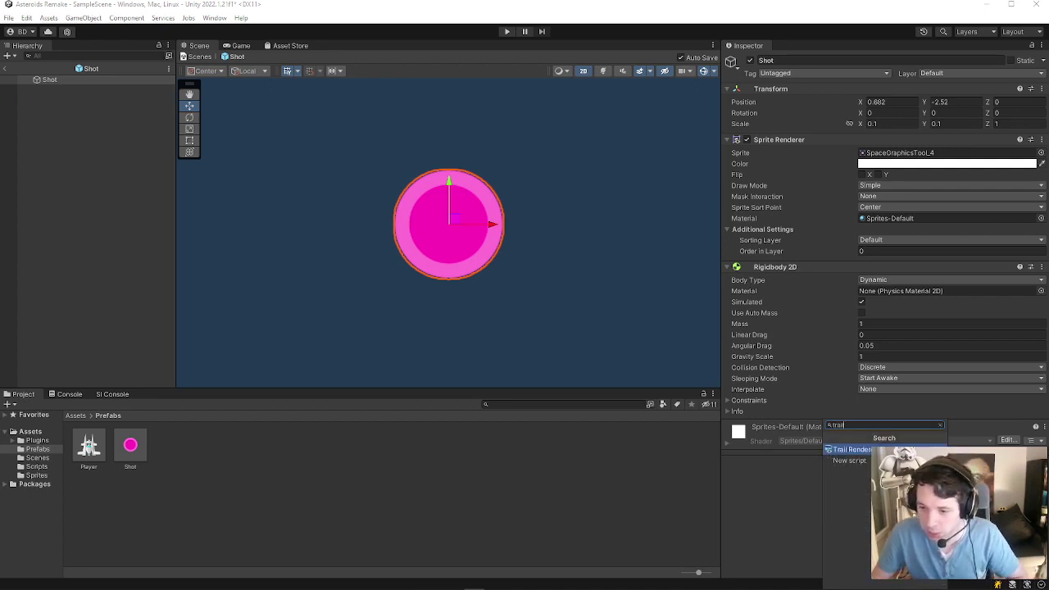
pyautogui.press('Return')
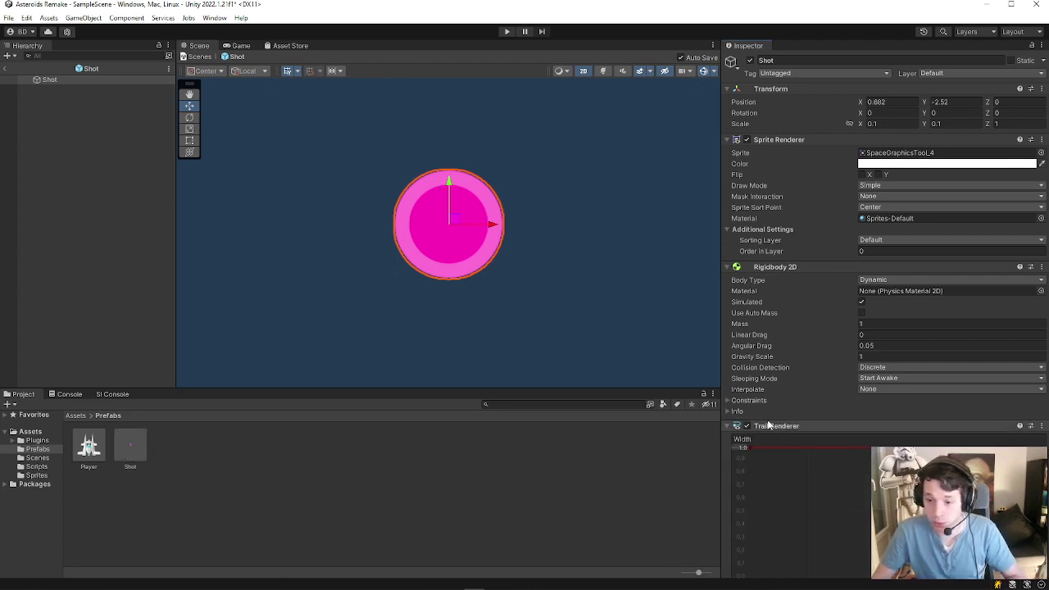
# Shape the trail's Width curve to taper from a thin start down to zero, previewing by moving the Shot.
pyautogui.scroll(-3, 835, 398)
pyautogui.scroll(-6, 866, 304)
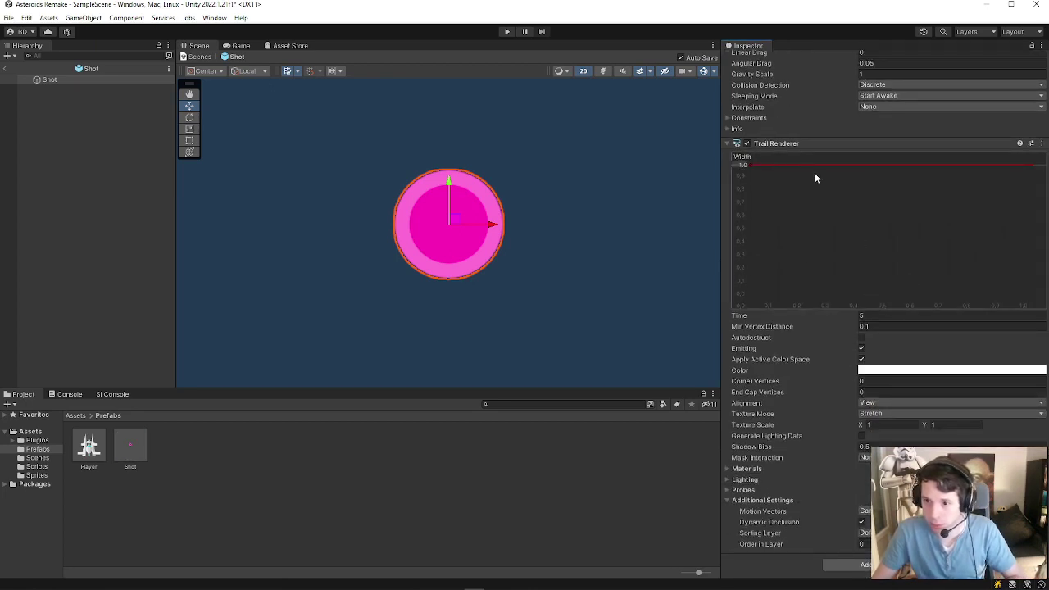
pyautogui.moveTo(749, 166); pyautogui.dragTo(751, 268)
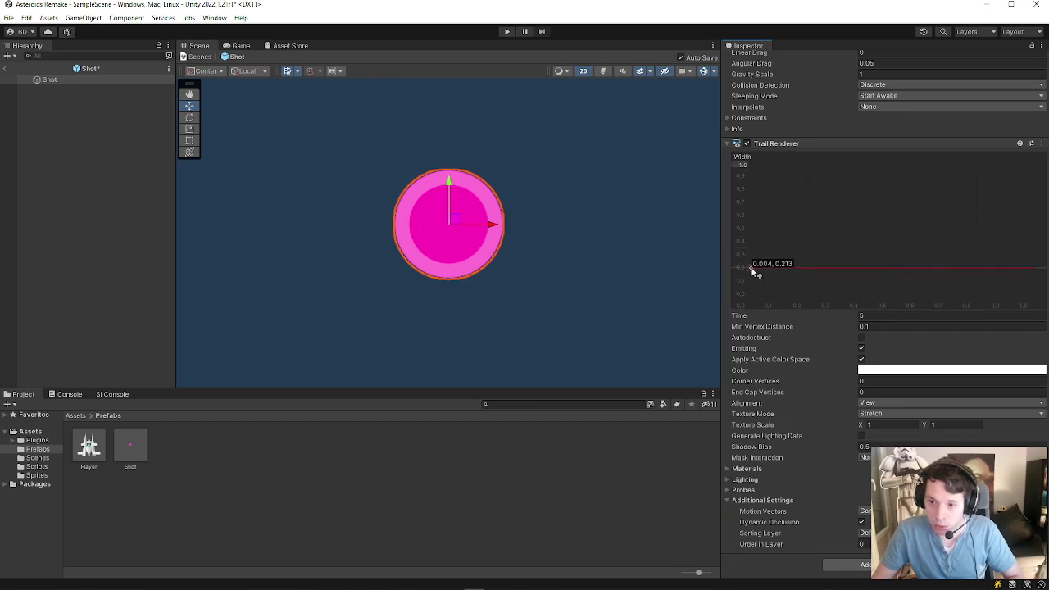
pyautogui.doubleClick(1031, 268)
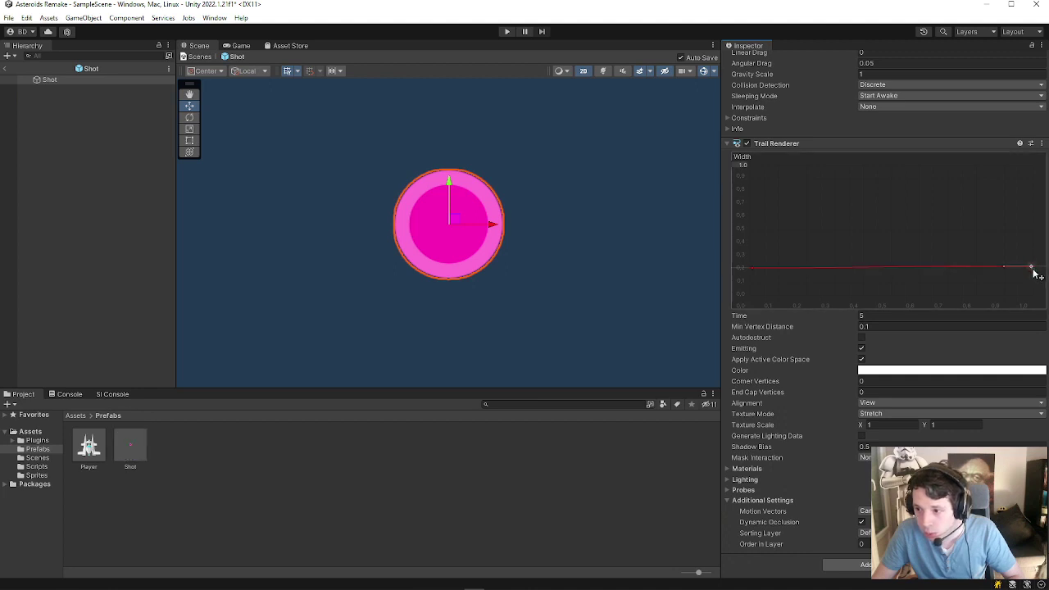
pyautogui.moveTo(1031, 268); pyautogui.dragTo(1032, 291)
pyautogui.moveTo(1037, 308); pyautogui.dragTo(1039, 308)
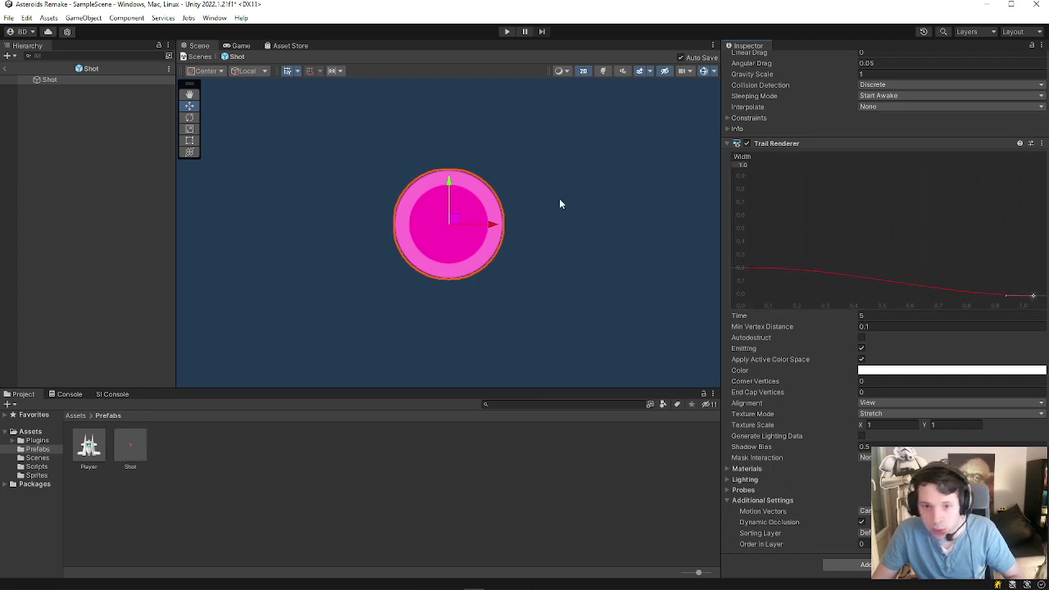
pyautogui.moveTo(455, 218)
pyautogui.mouseDown()
pyautogui.moveTo(542, 246)
pyautogui.moveTo(454, 248)
pyautogui.mouseUp()
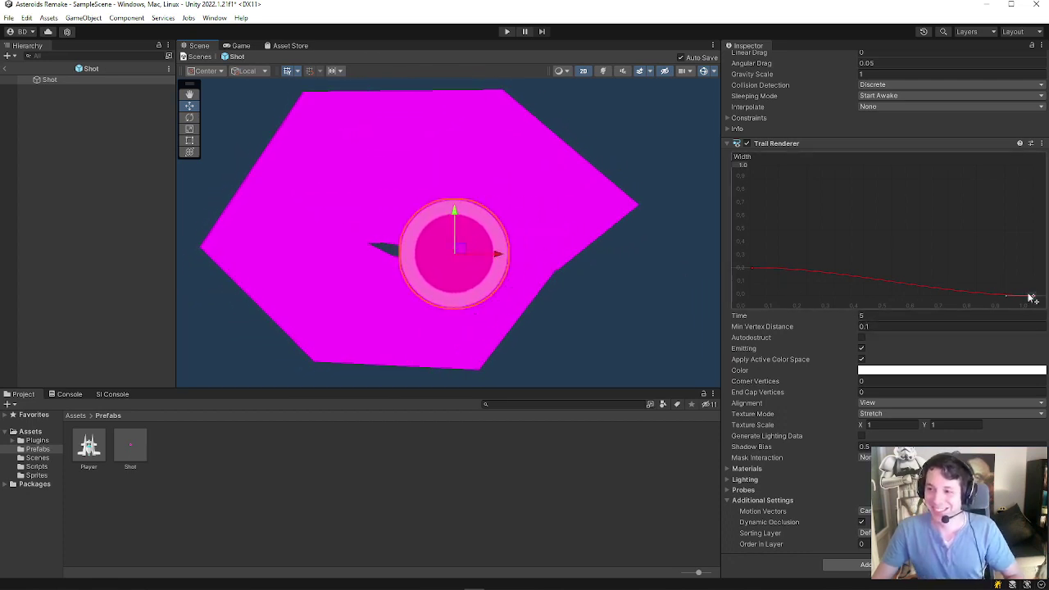
pyautogui.moveTo(748, 269); pyautogui.dragTo(748, 281)
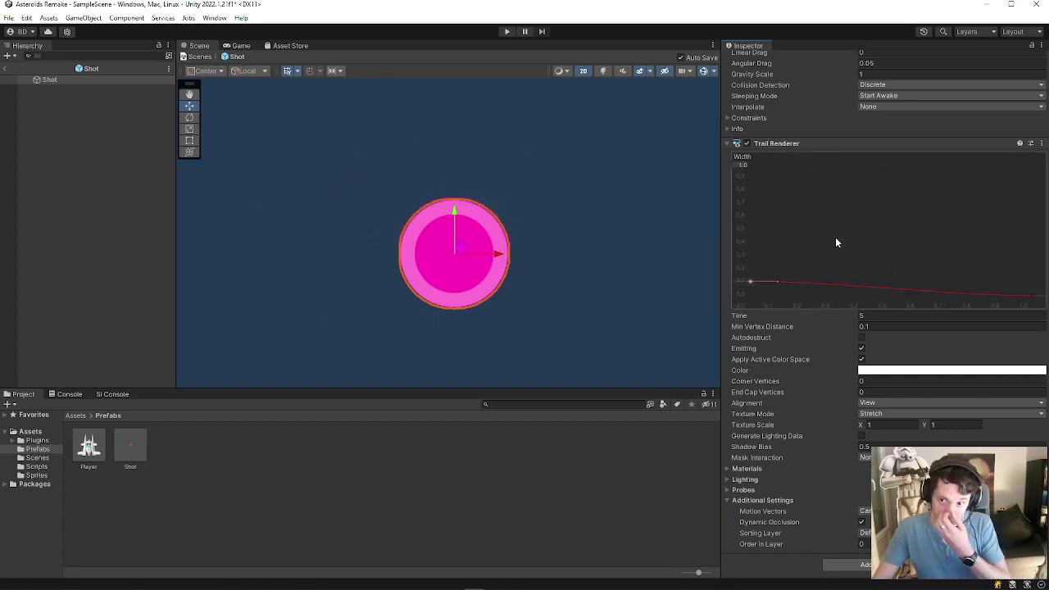
pyautogui.scroll(5, 857, 111)
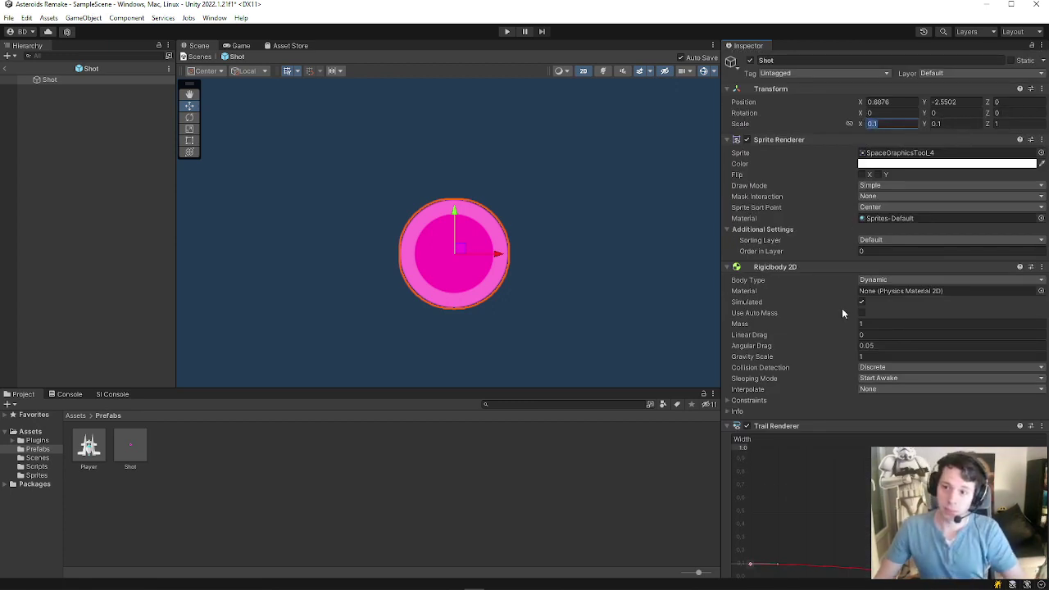
pyautogui.scroll(-5, 835, 310)
pyautogui.moveTo(459, 249); pyautogui.dragTo(462, 254)
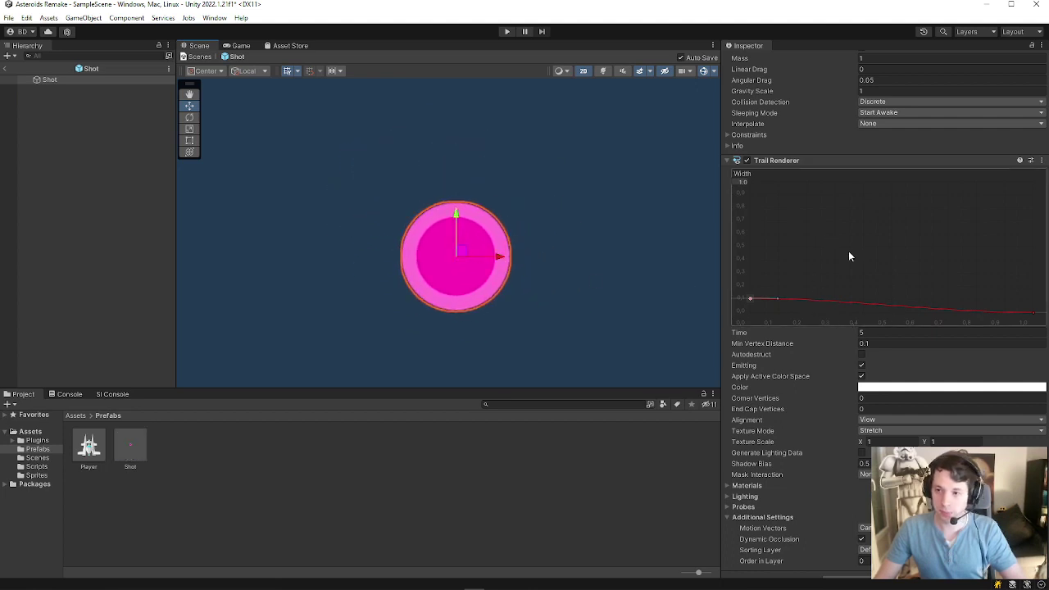
pyautogui.scroll(5, 848, 251)
# Reset the Shot's position X and Y to 0 and frame it in the Scene view.
pyautogui.click(880, 102)
pyautogui.write('0')
pyautogui.press('Tab')
pyautogui.write('0')
pyautogui.press('Return')
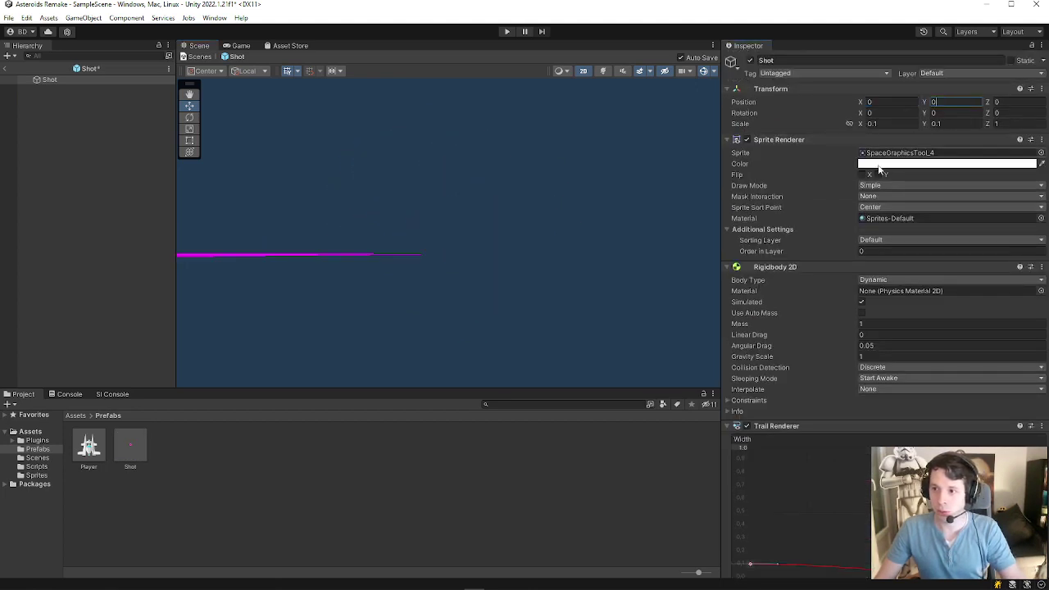
pyautogui.moveTo(483, 286)
pyautogui.mouseDown(button='middle')
pyautogui.moveTo(653, 213)
pyautogui.moveTo(508, 227)
pyautogui.mouseUp(button='middle')
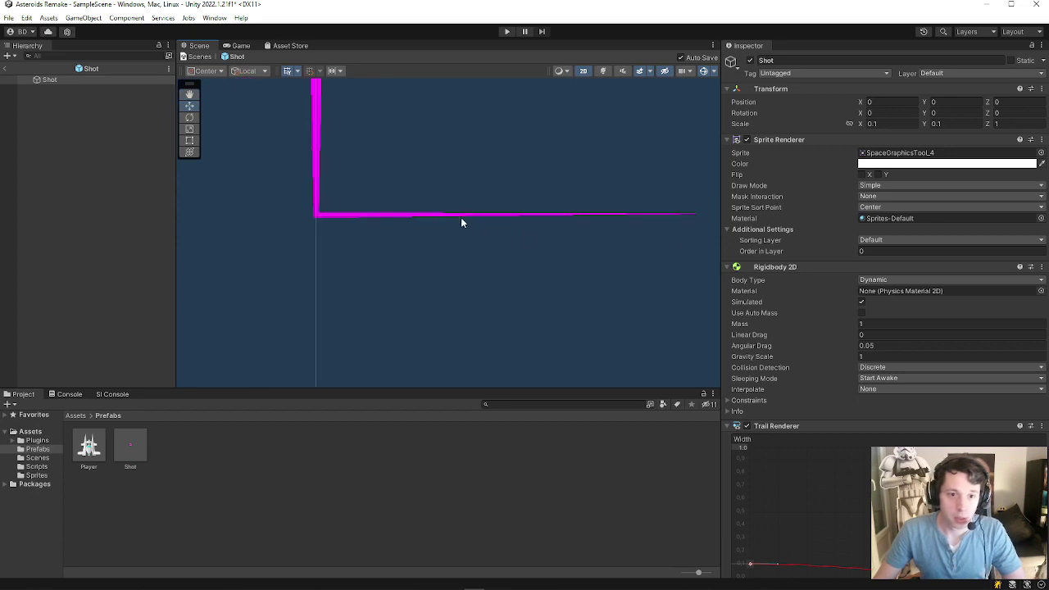
pyautogui.press('f')
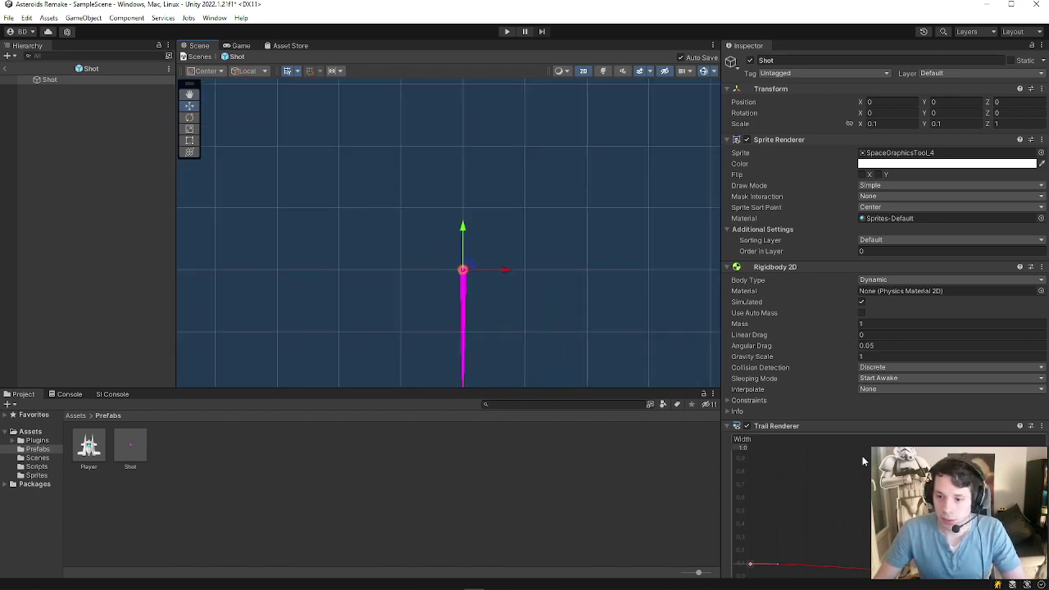
pyautogui.scroll(-5, 862, 456)
# Play-test the shots' magenta trails, stop the game, and show the Scripts folder.
pyautogui.click(724, 220)
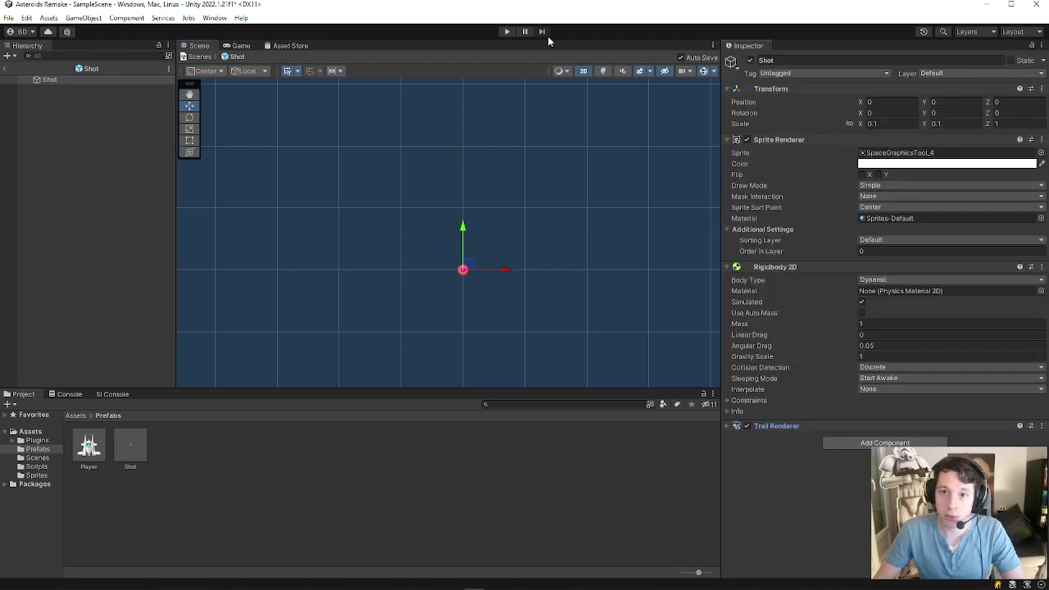
pyautogui.click(507, 31)
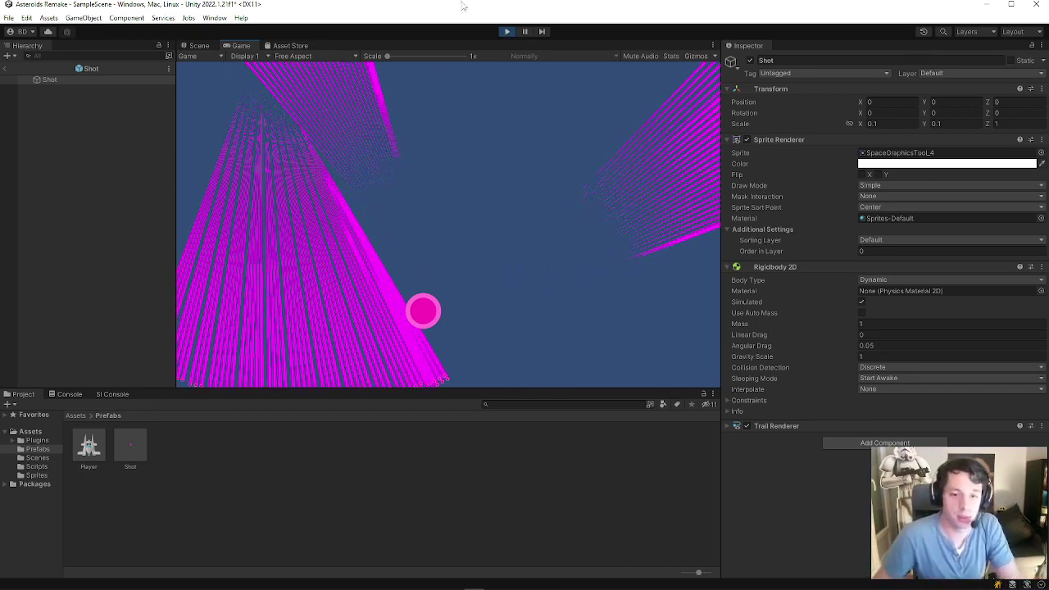
pyautogui.click(506, 33)
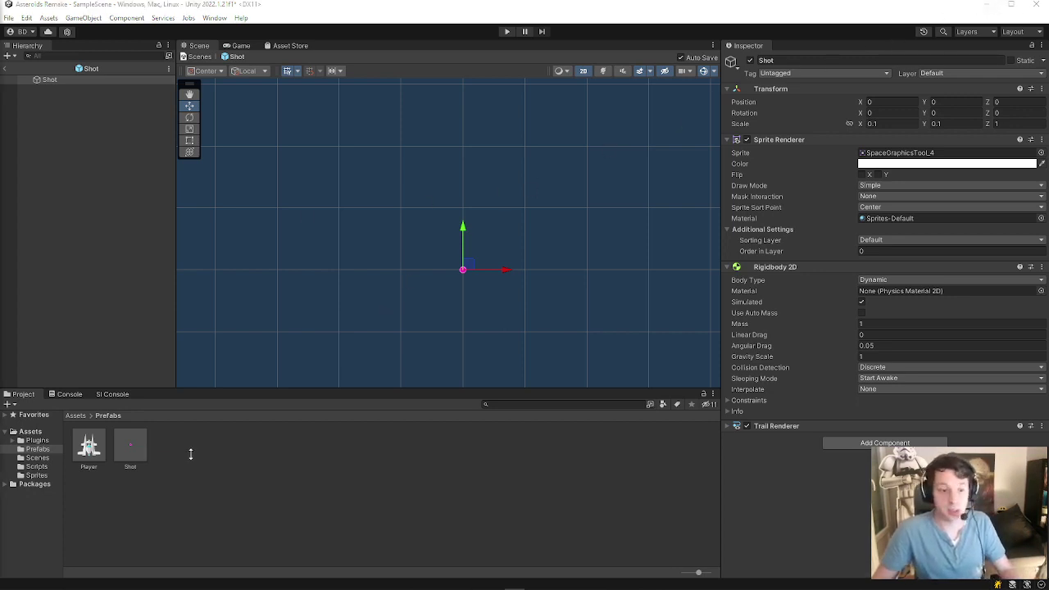
pyautogui.click(38, 466)
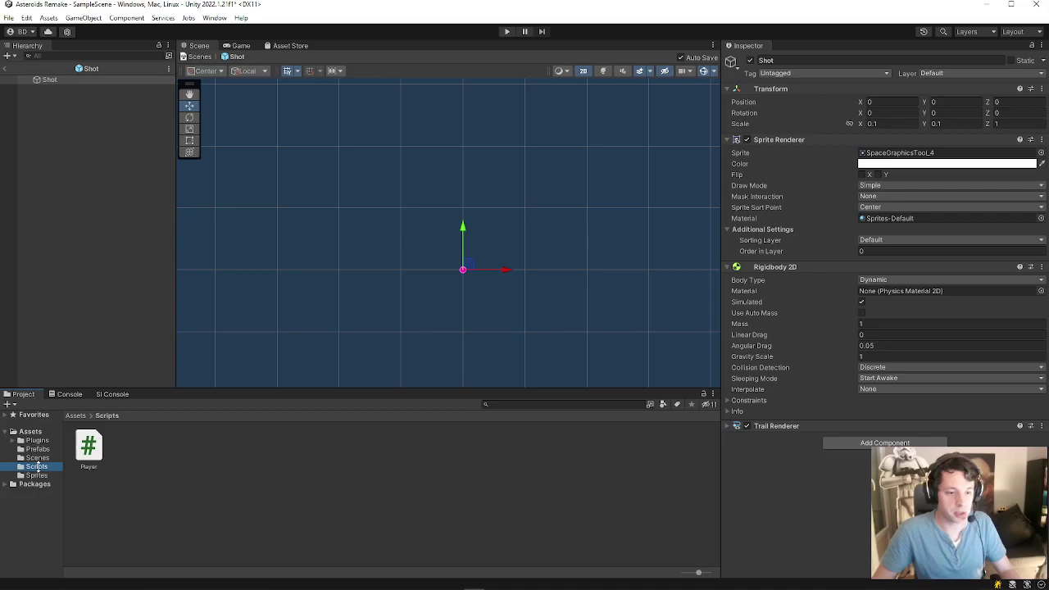
# Open the Player script and declare private bool CanShot = true; below PositionStartShot.
pyautogui.doubleClick(79, 452)
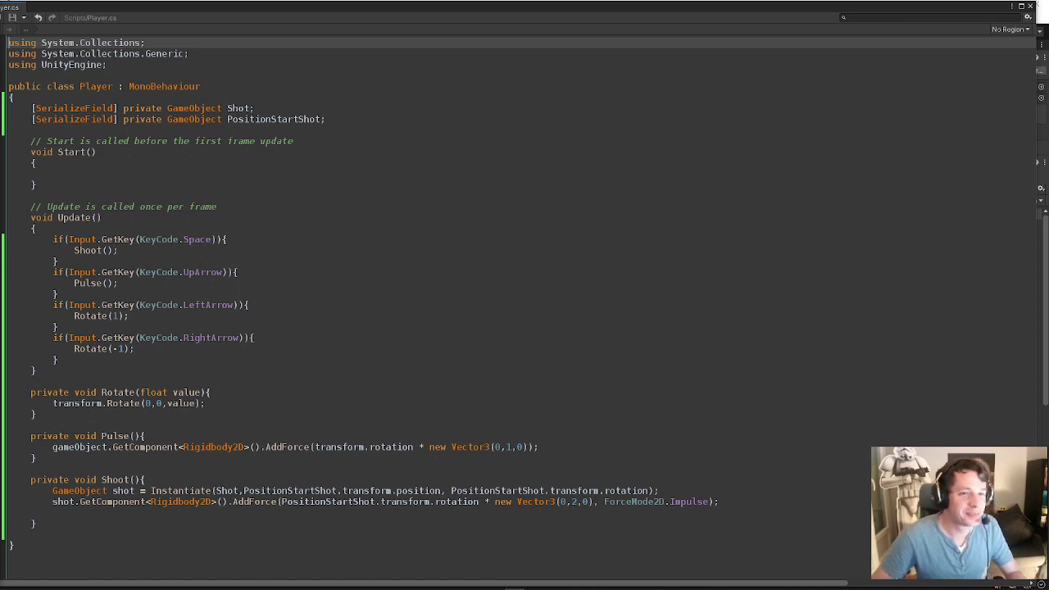
pyautogui.click(343, 121)
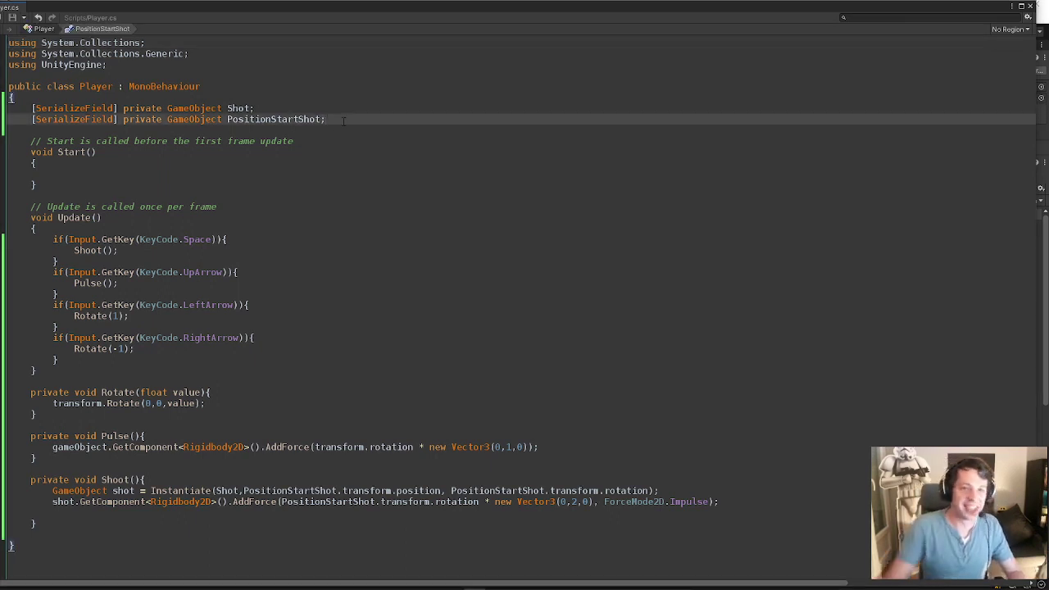
pyautogui.press('Return')
pyautogui.press('Return')
pyautogui.press('Return')
pyautogui.write('private bool CanShot = true;')
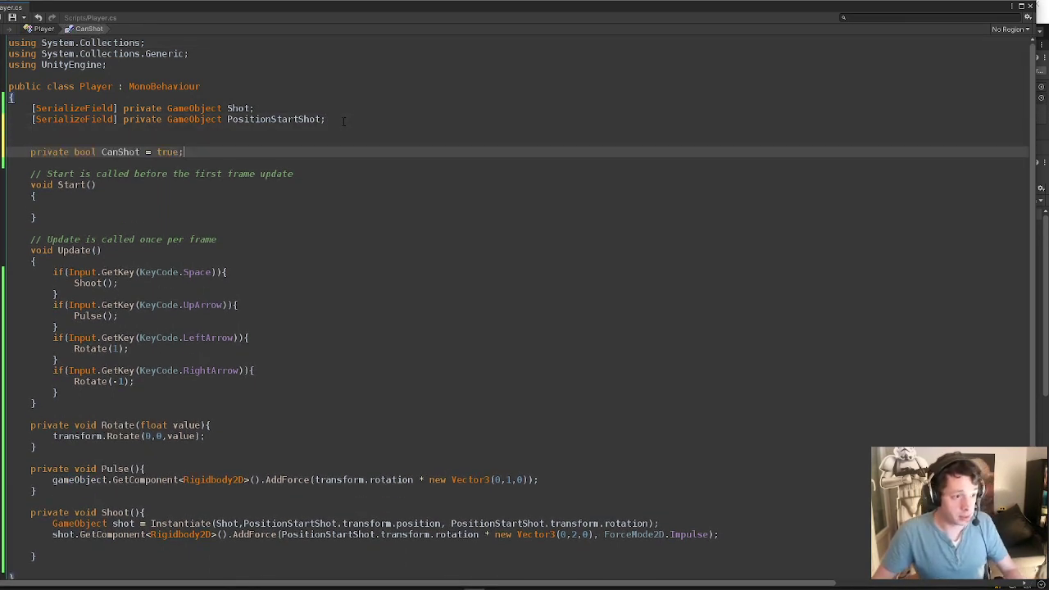
pyautogui.press('Up')
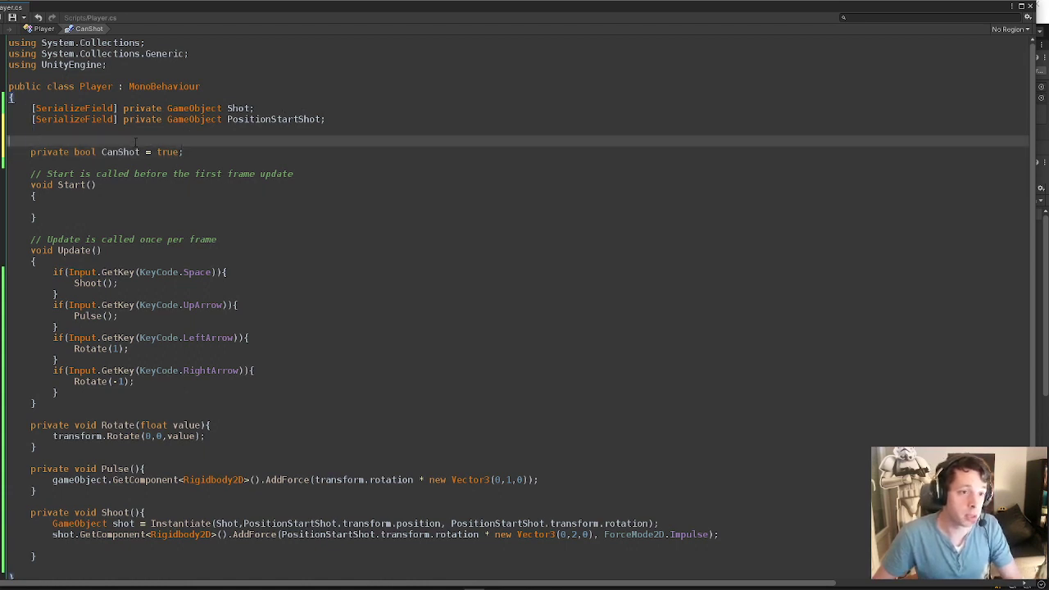
pyautogui.press('BackSpace')
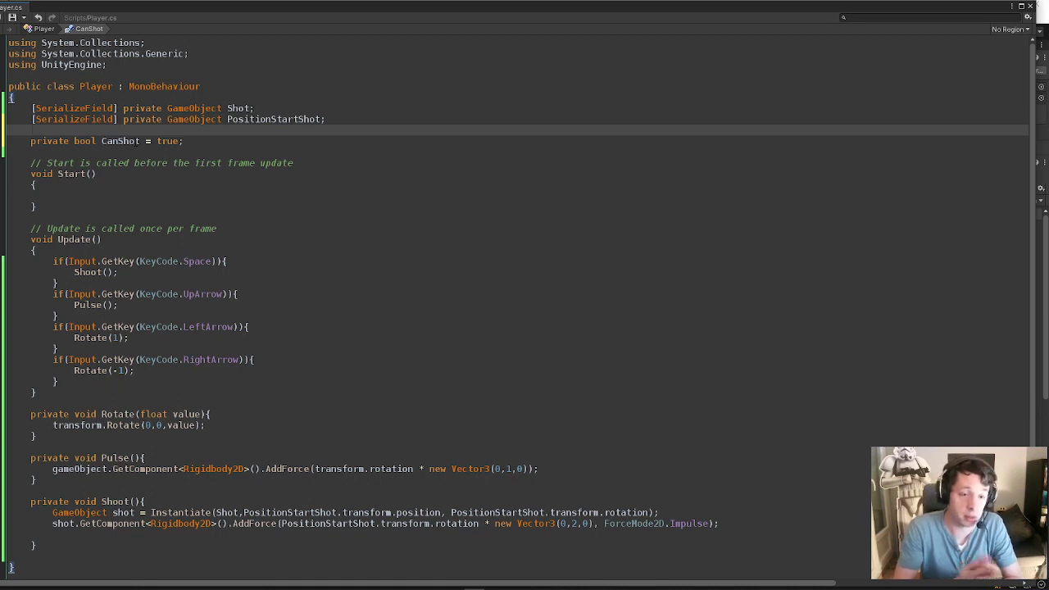
pyautogui.doubleClick(121, 141)
# Wrap the Instantiate and AddForce lines of Shoot() in an if(CanShot) block.
pyautogui.scroll(-1, 162, 344)
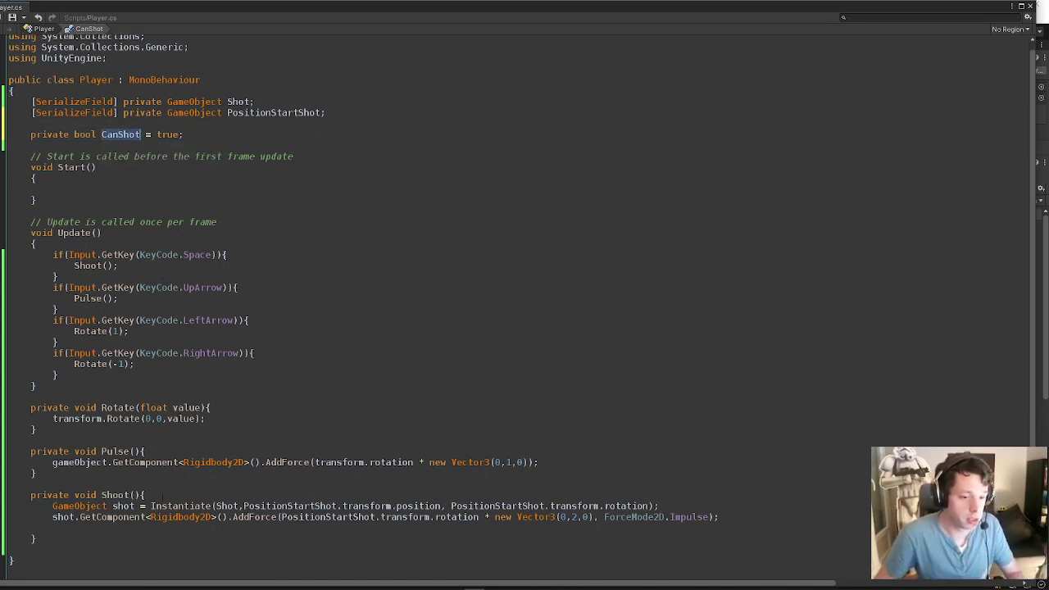
pyautogui.click(162, 496)
pyautogui.press('Return')
pyautogui.write('if')
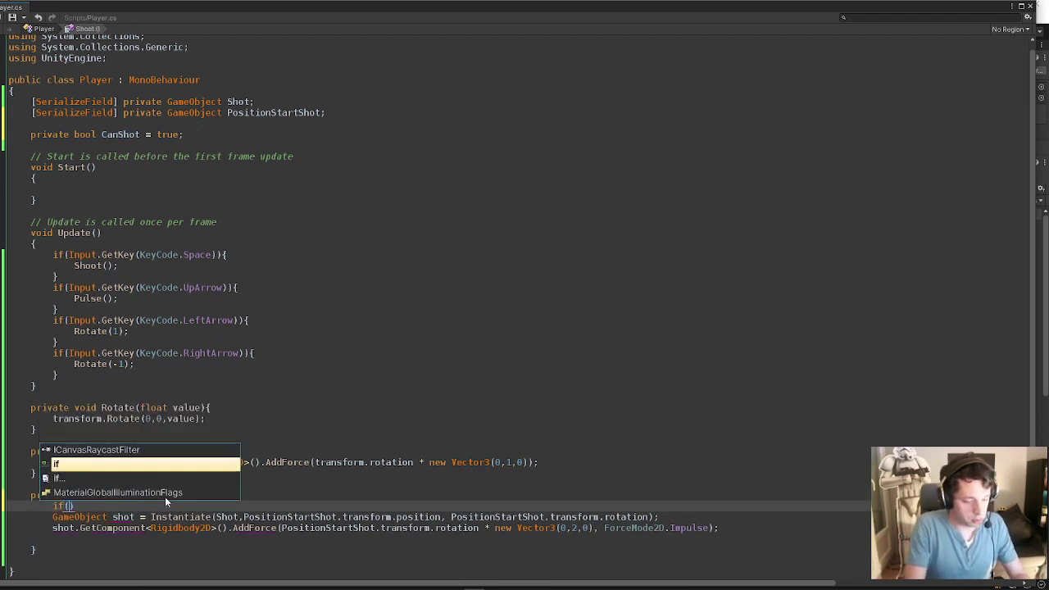
pyautogui.write('(')
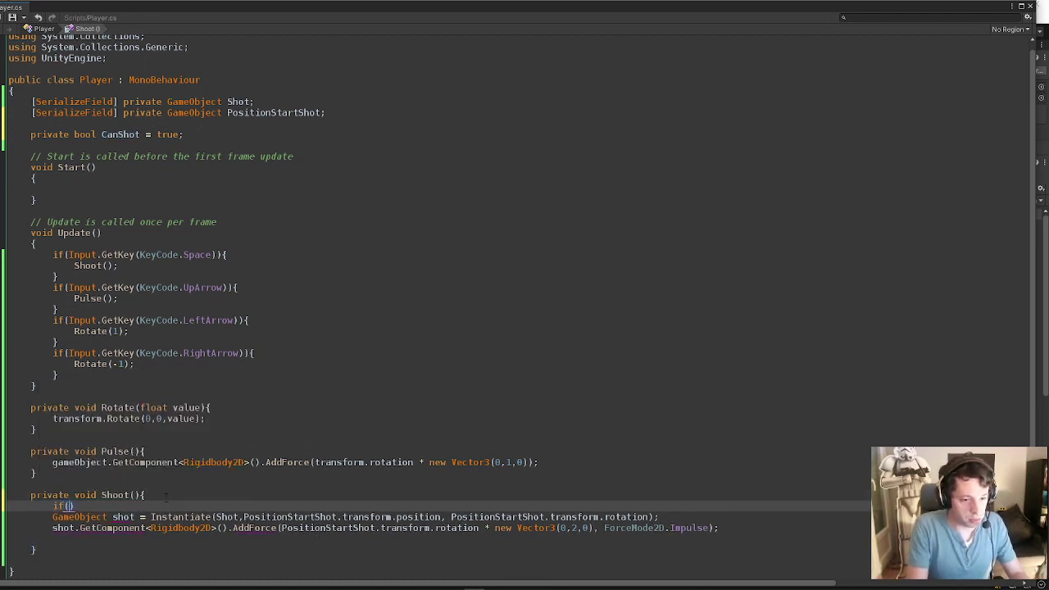
pyautogui.write('C')
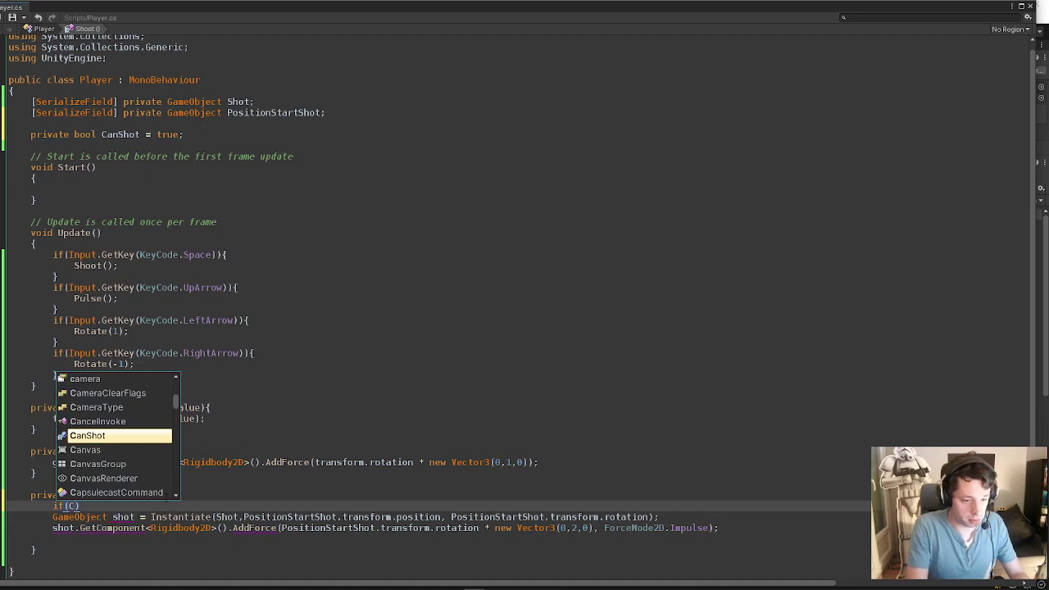
pyautogui.write('an')
pyautogui.press('Return')
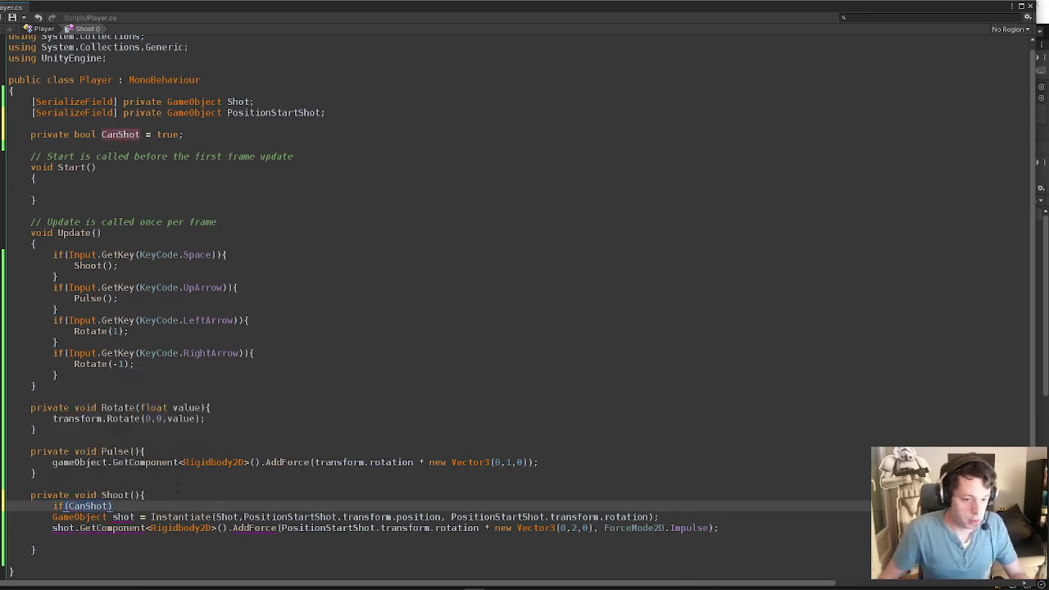
pyautogui.write('{')
pyautogui.press('Return')
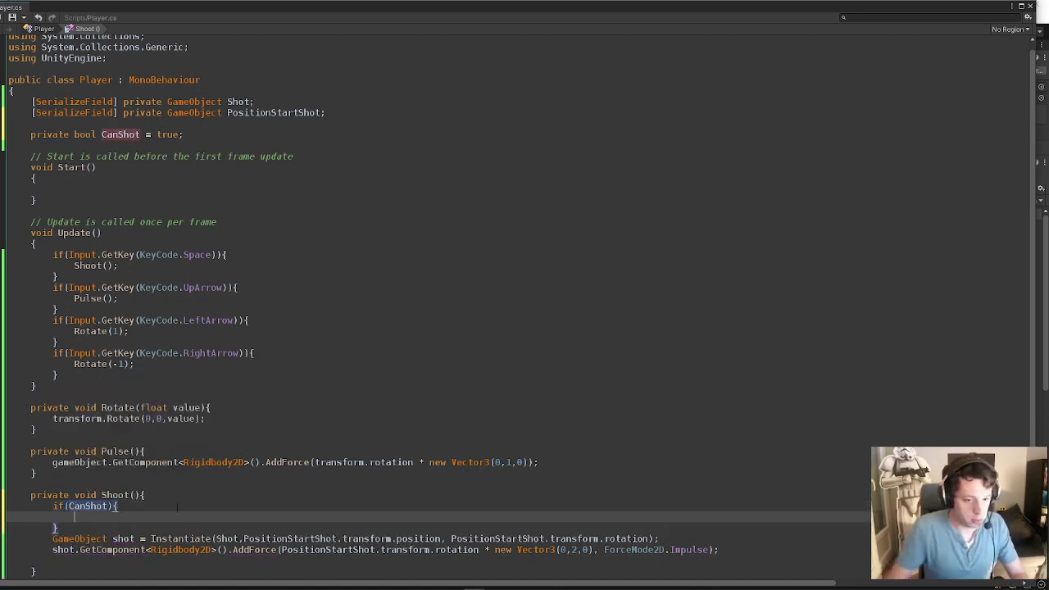
pyautogui.hotkey('shift', 'Down')
pyautogui.press('Delete')
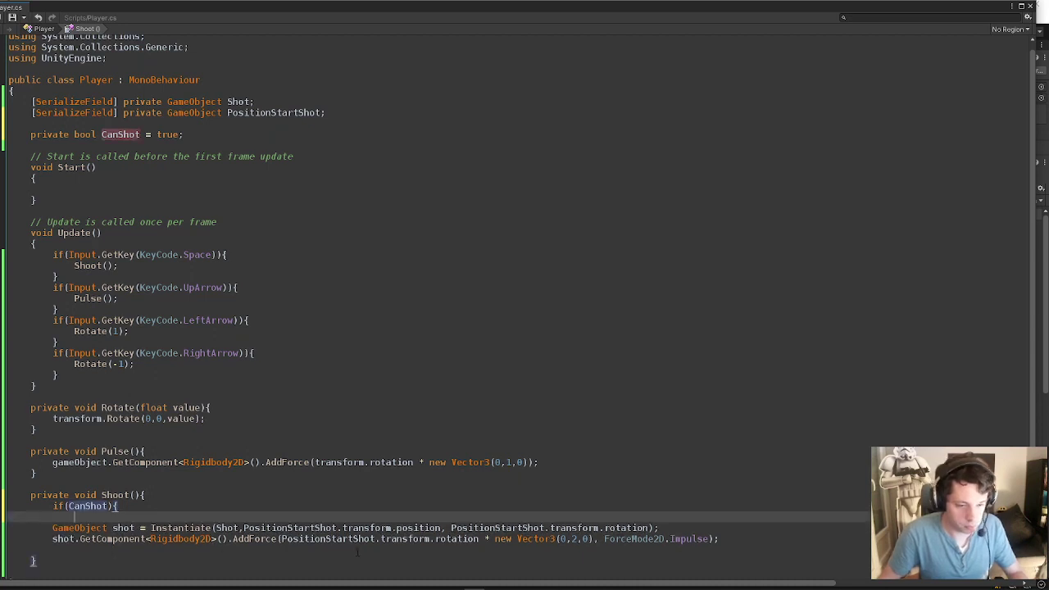
pyautogui.click(719, 538)
pyautogui.press('Return')
pyautogui.write('}')
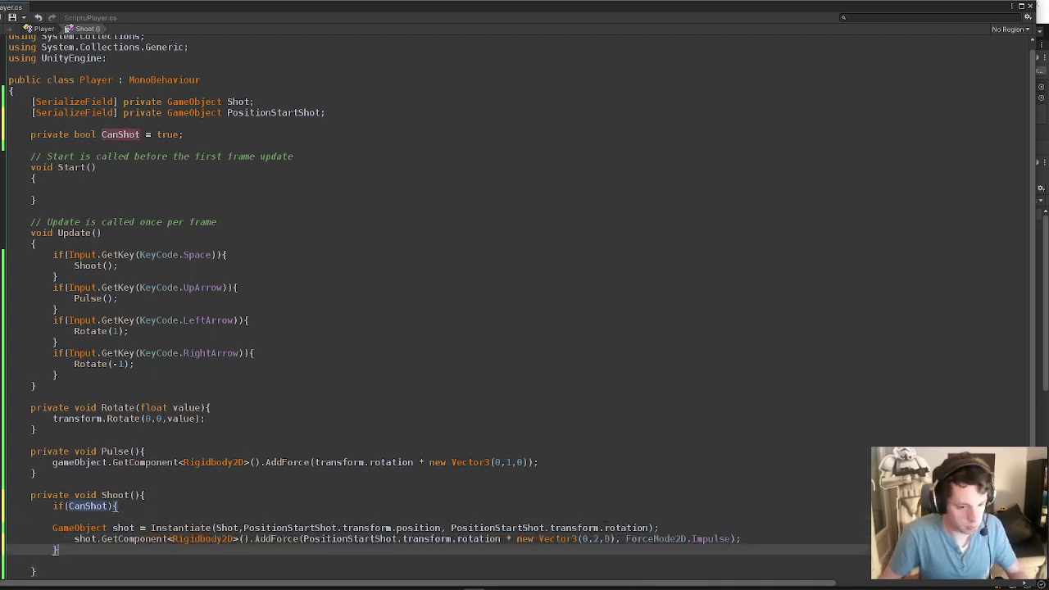
pyautogui.click(52, 528)
pyautogui.press('Tab')
# Add CanShot = false; as the first line inside the if block.
pyautogui.click(157, 516)
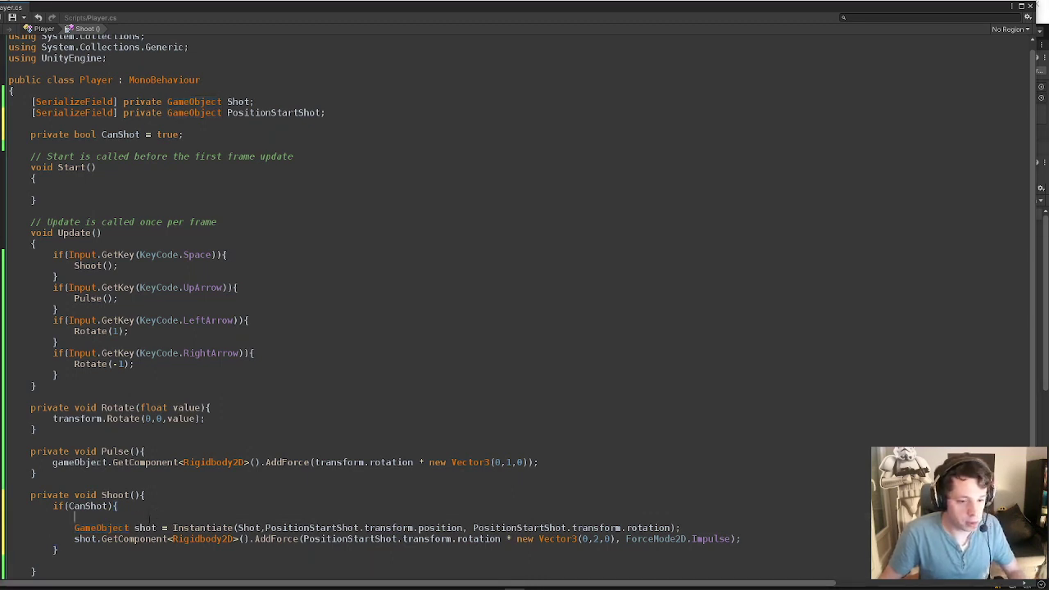
pyautogui.moveTo(151, 516); pyautogui.dragTo(151, 507)
pyautogui.press('Return')
pyautogui.write('CanShot = false;')
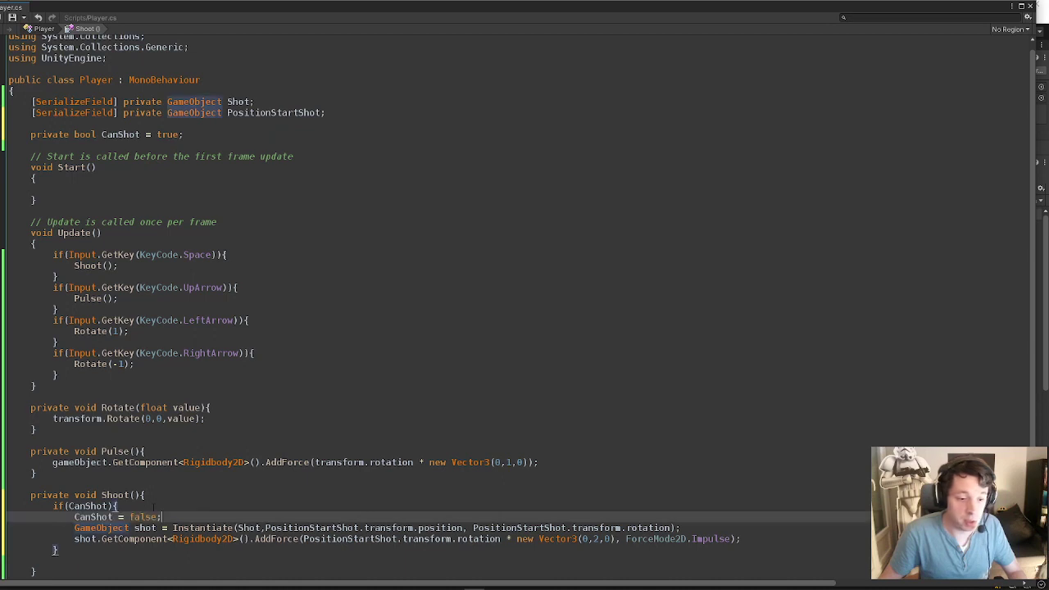
# Paste the WaitForShot coroutine below the Shoot() method.
pyautogui.scroll(-1, 620, 494)
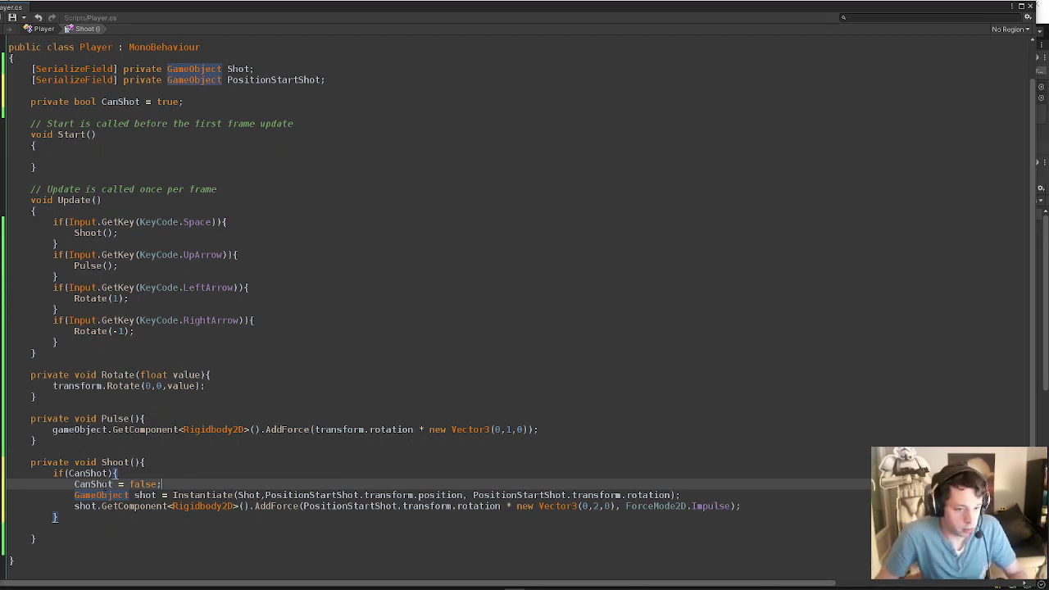
pyautogui.click(54, 533)
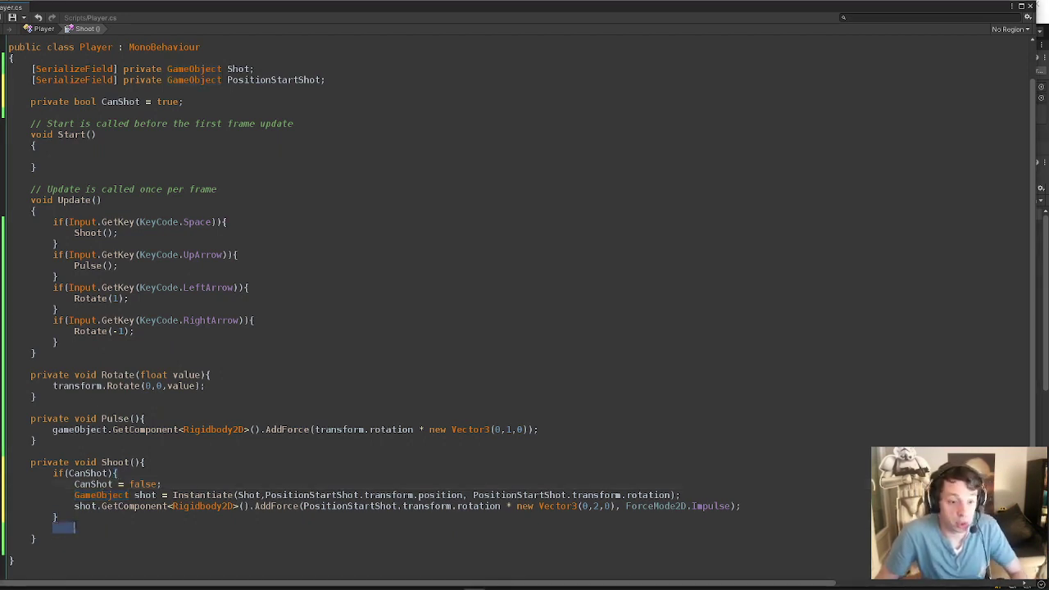
pyautogui.press('Delete')
pyautogui.press('Return')
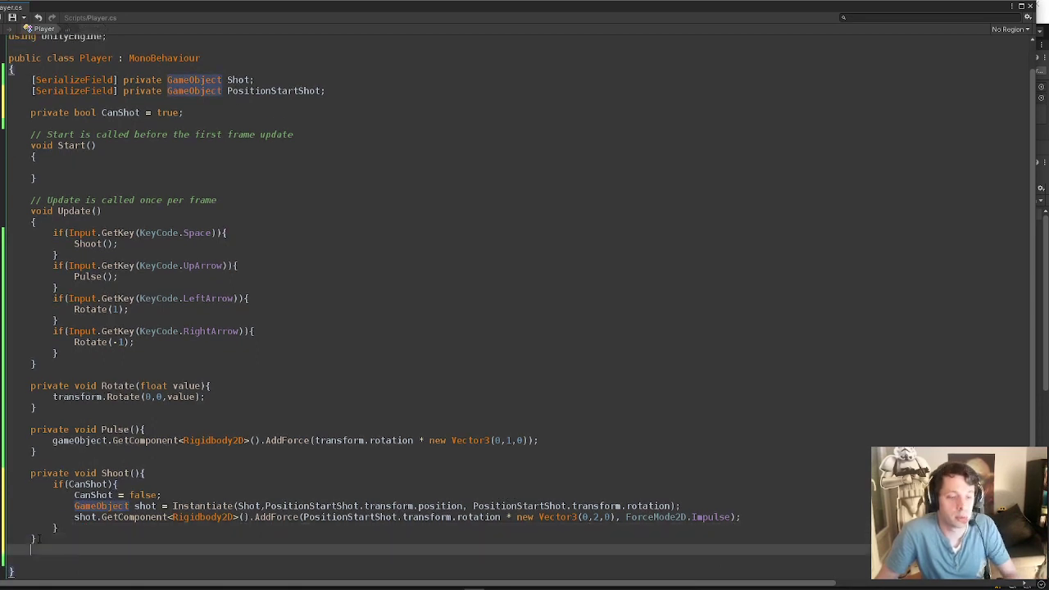
pyautogui.hotkey('ctrl', 'v')
# Replace ShotCooldown in WaitForShot's WaitForSecondsRealtime call with a fixed 0.2f.
pyautogui.press('Up')
pyautogui.press('Up')
pyautogui.press('Up')
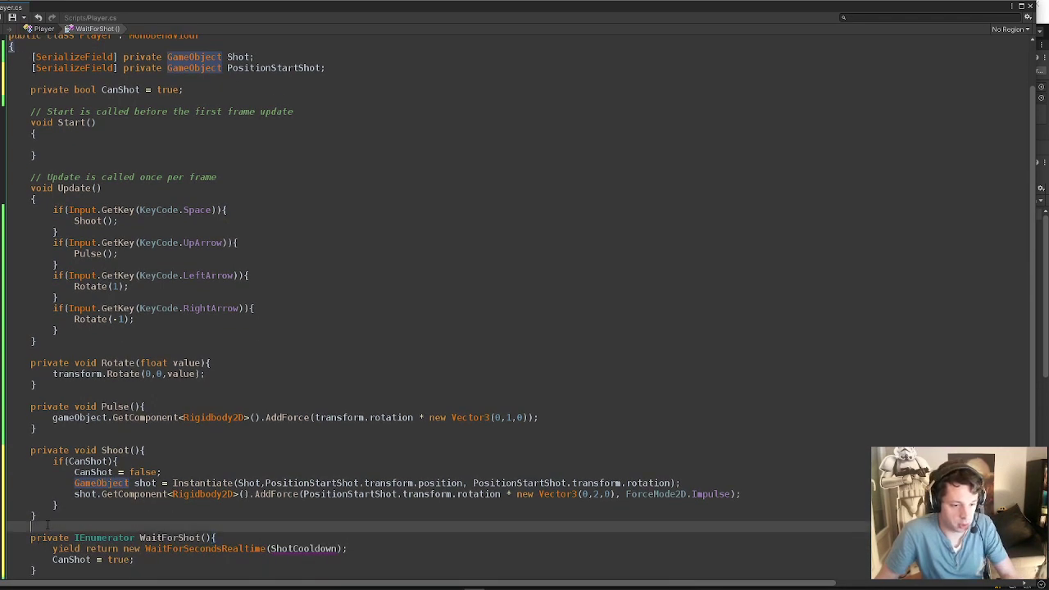
pyautogui.scroll(-2, 47, 521)
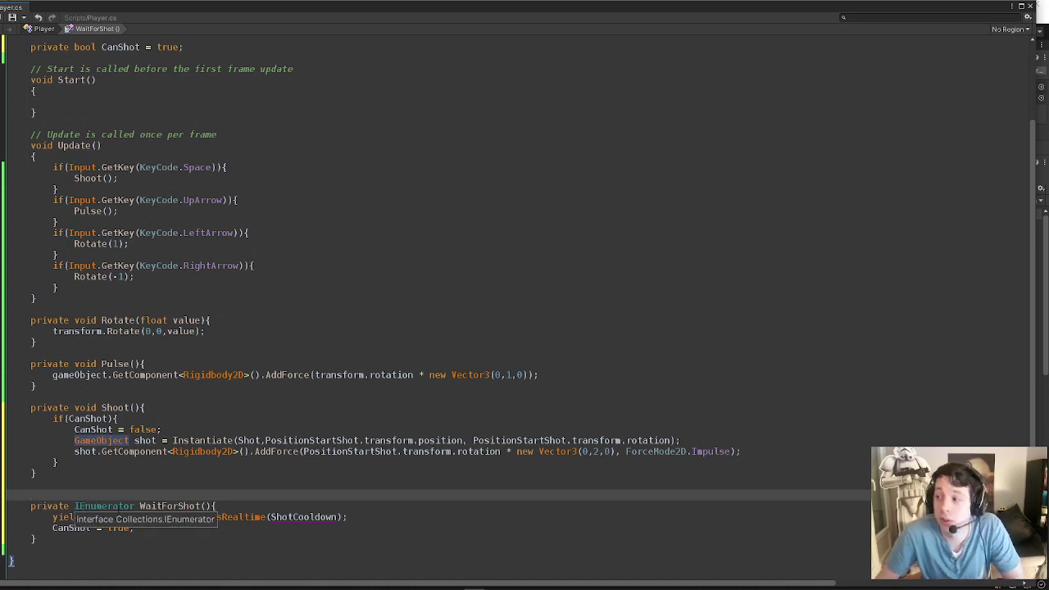
pyautogui.click(174, 506)
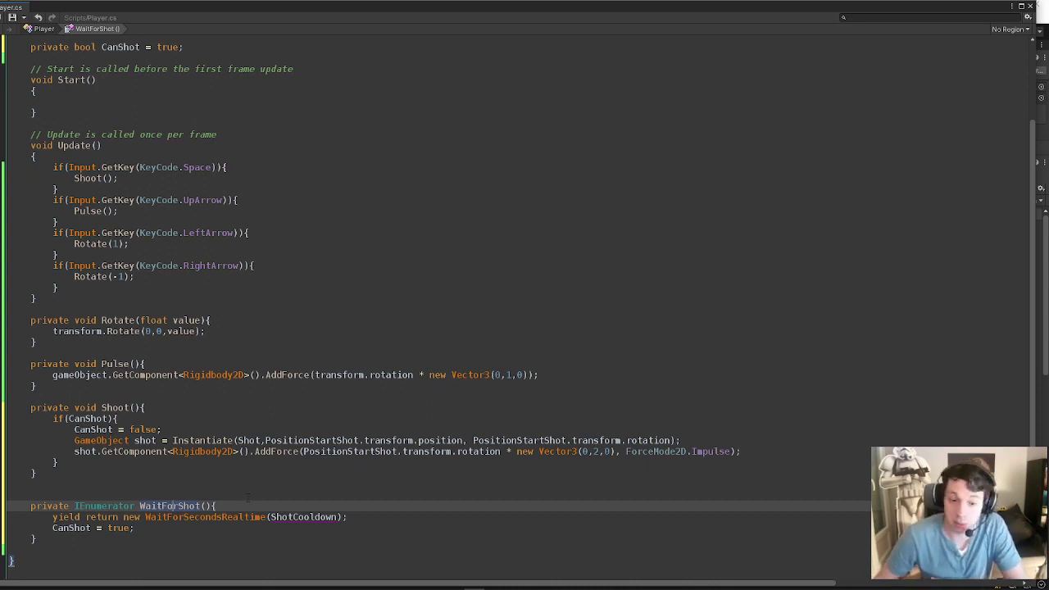
pyautogui.click(294, 517)
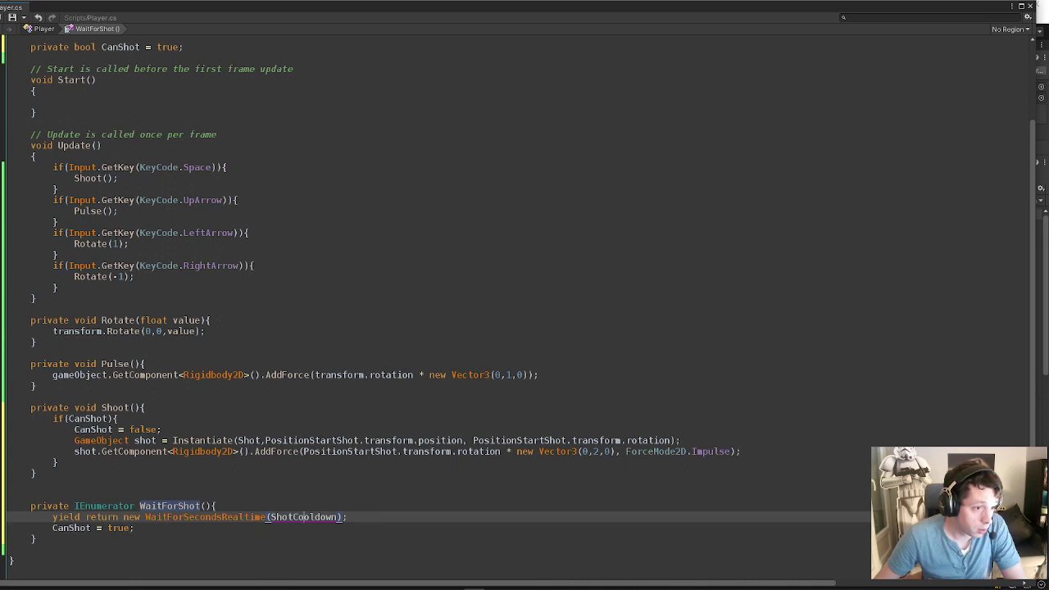
pyautogui.press('Up')
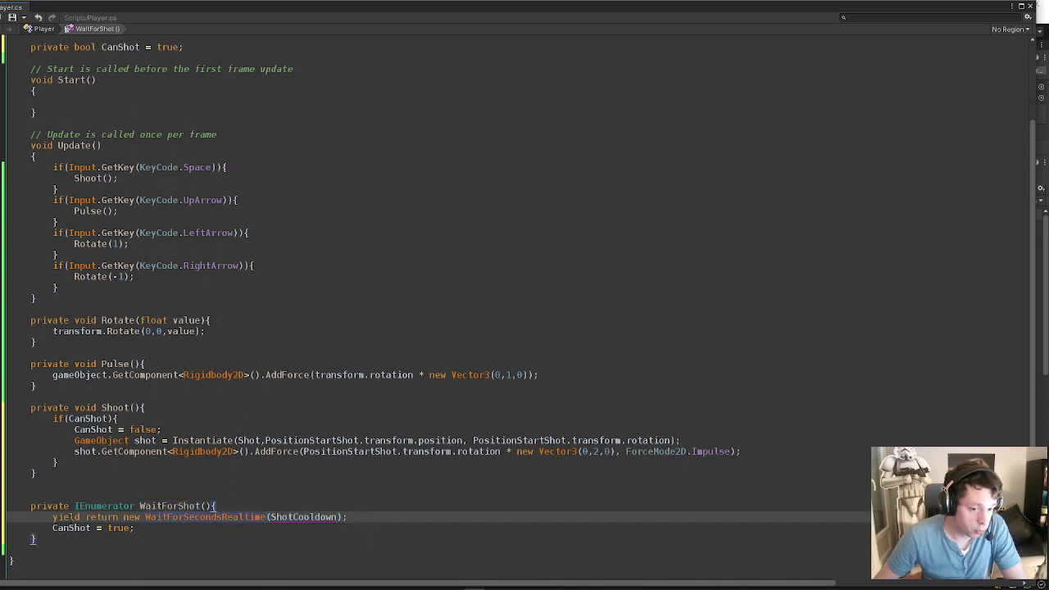
pyautogui.click(179, 516)
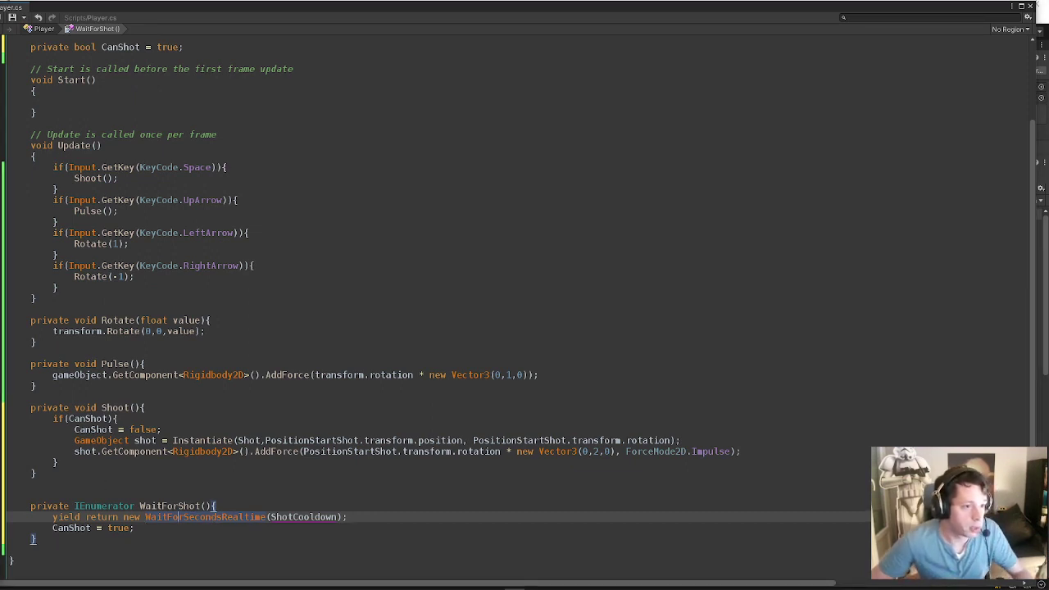
pyautogui.doubleClick(300, 518)
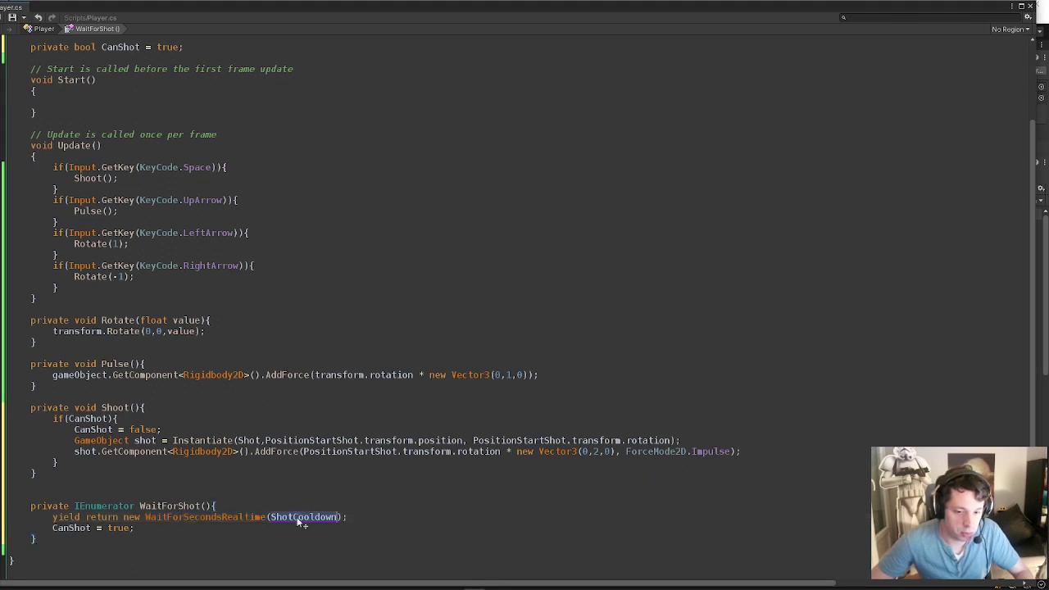
pyautogui.write('0.2f')
pyautogui.click(331, 516)
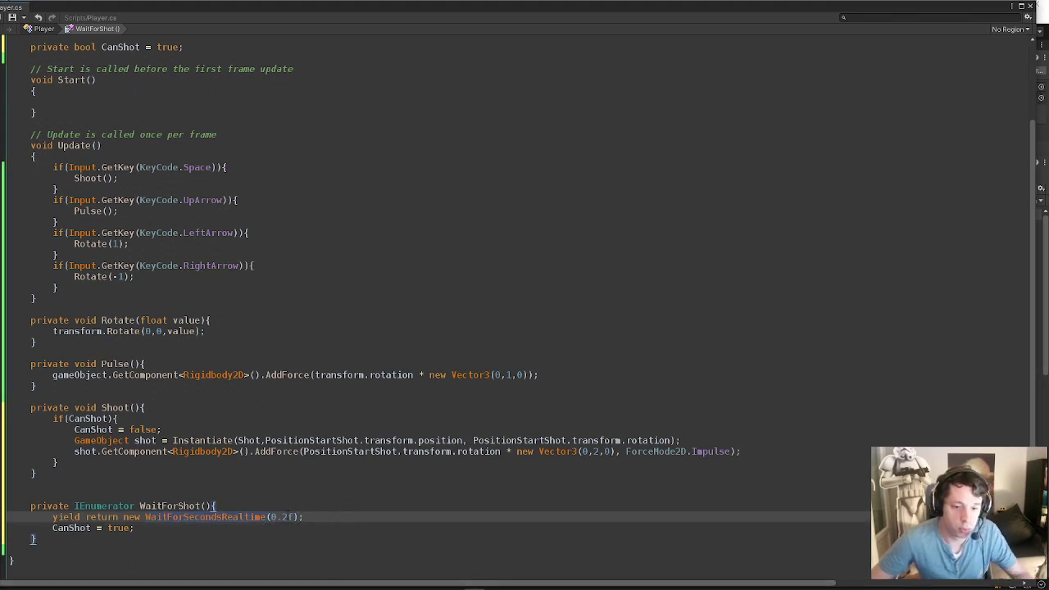
# Review the WaitForShot coroutine, its CanShot = true line and the CanShot check in Shoot().
pyautogui.doubleClick(281, 517)
pyautogui.scroll(3, 90, 131)
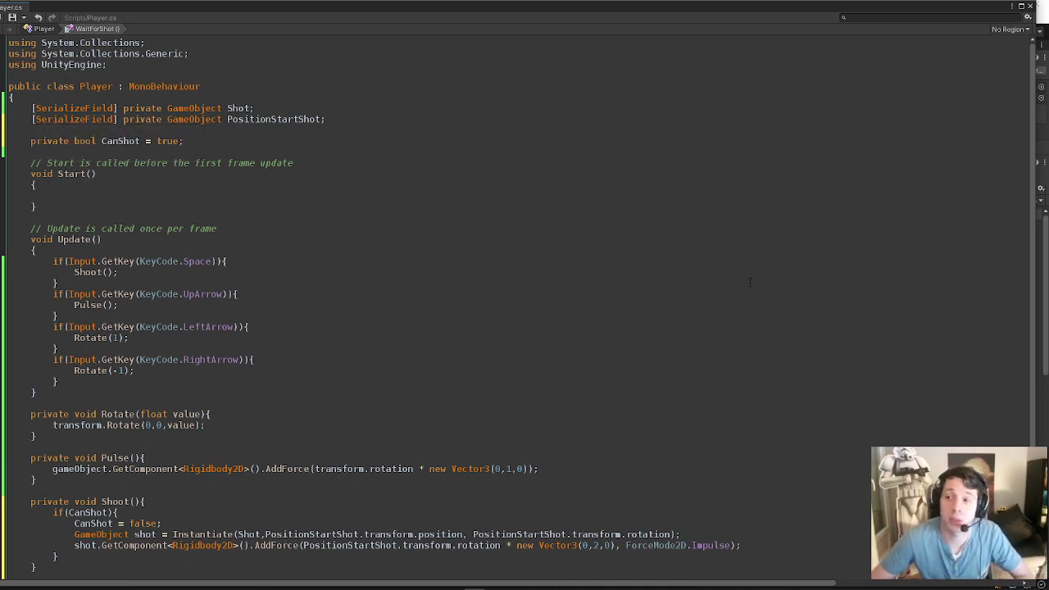
pyautogui.scroll(-2, 749, 282)
pyautogui.scroll(-1, 750, 282)
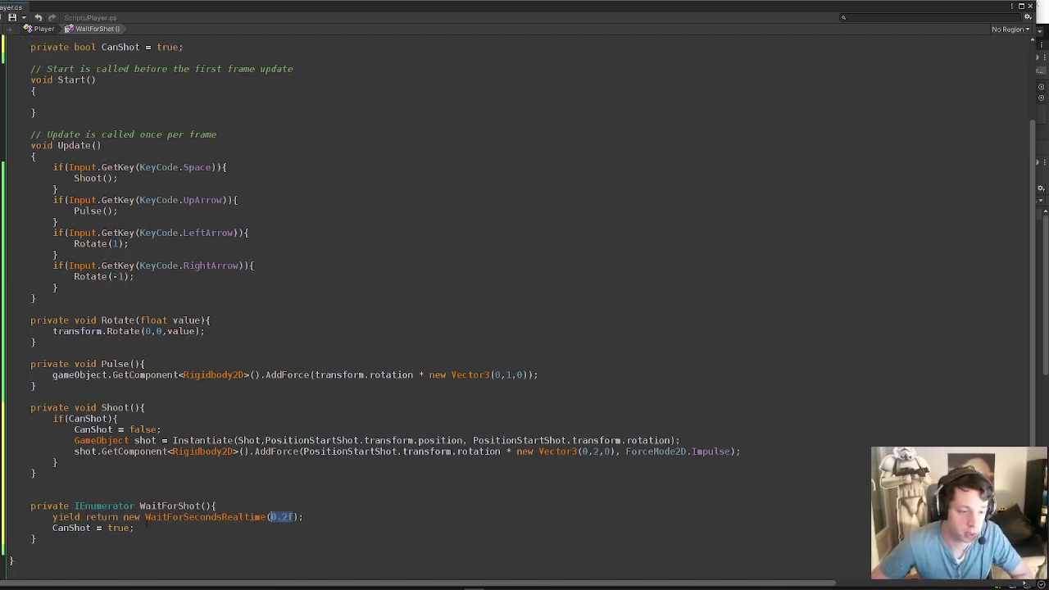
pyautogui.click(148, 530)
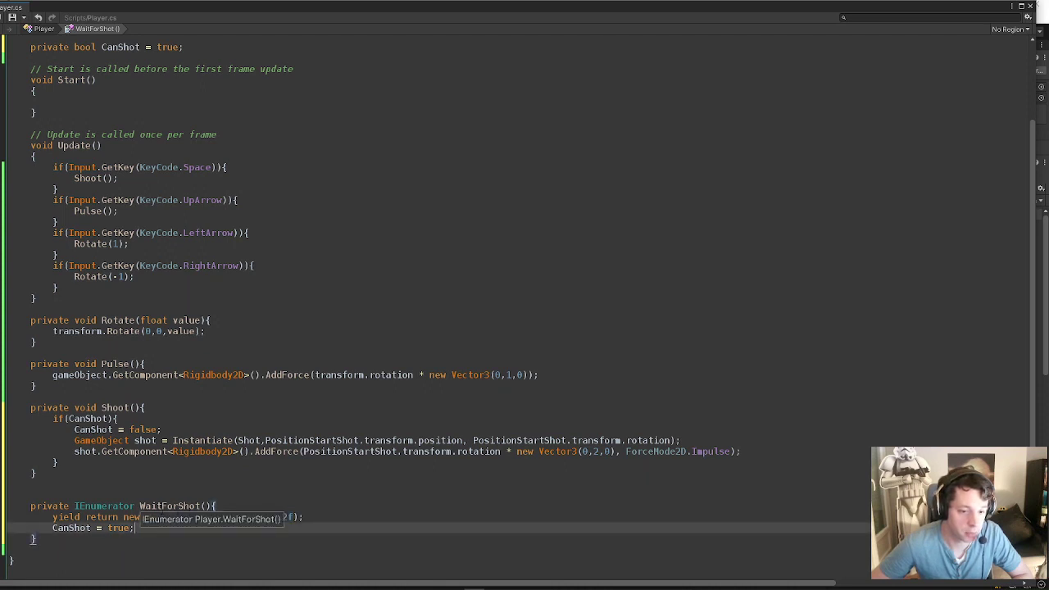
pyautogui.click(173, 506)
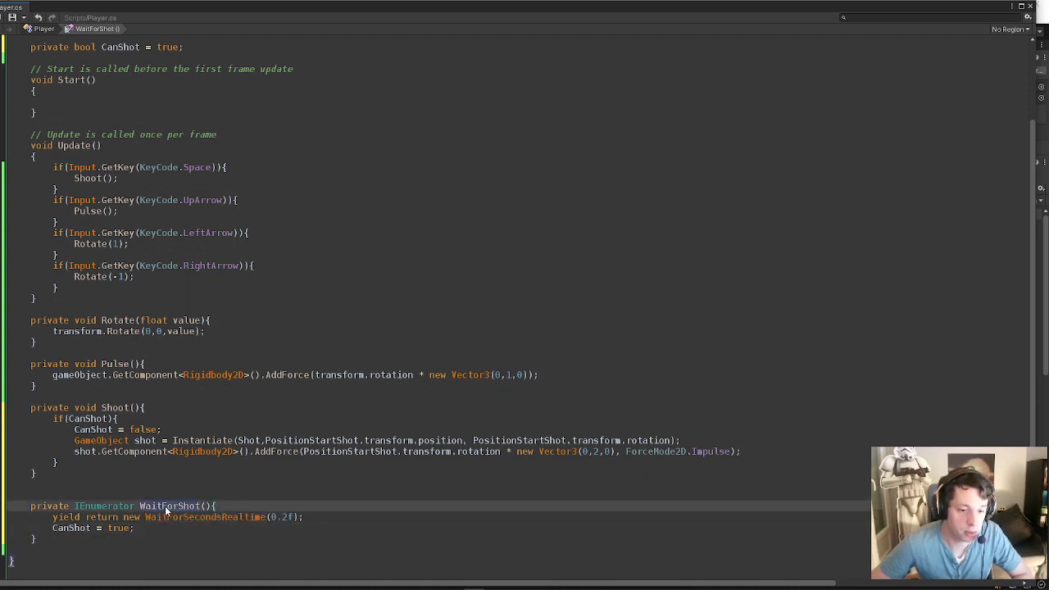
pyautogui.doubleClick(164, 505)
pyautogui.click(105, 528)
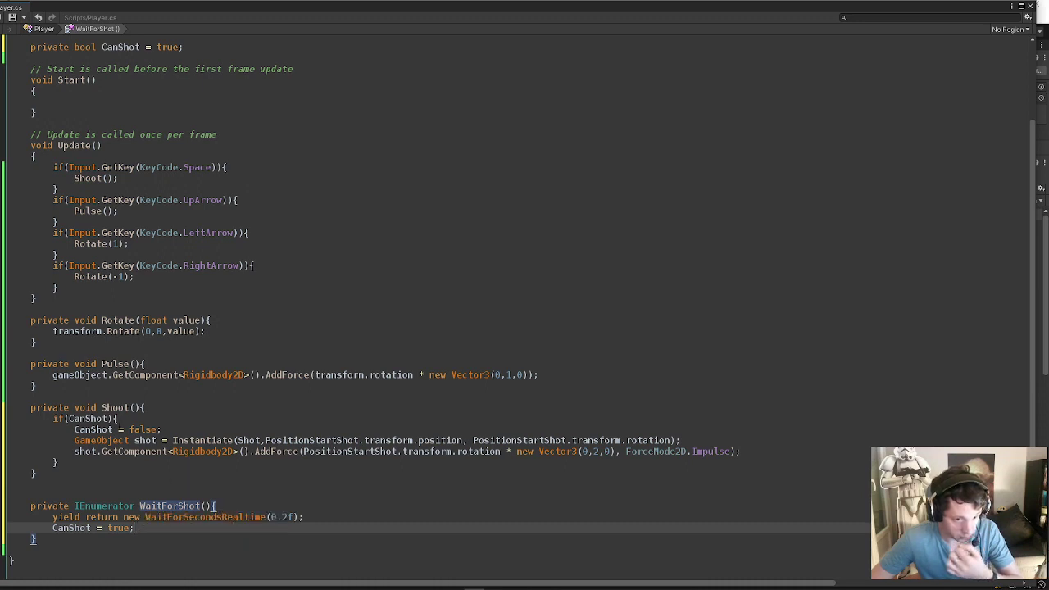
pyautogui.click(85, 419)
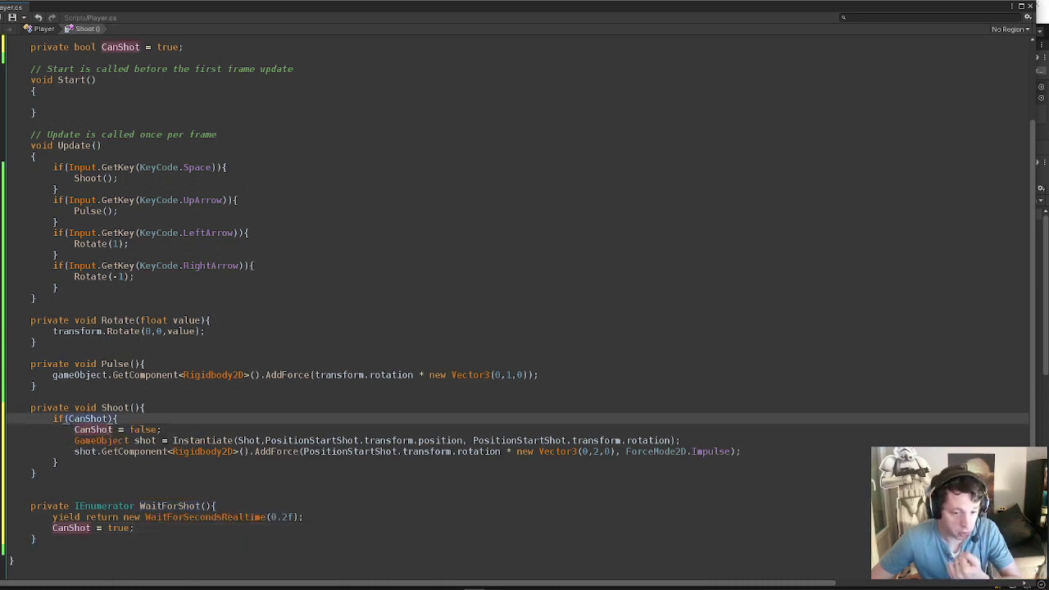
pyautogui.click(164, 507)
pyautogui.click(167, 529)
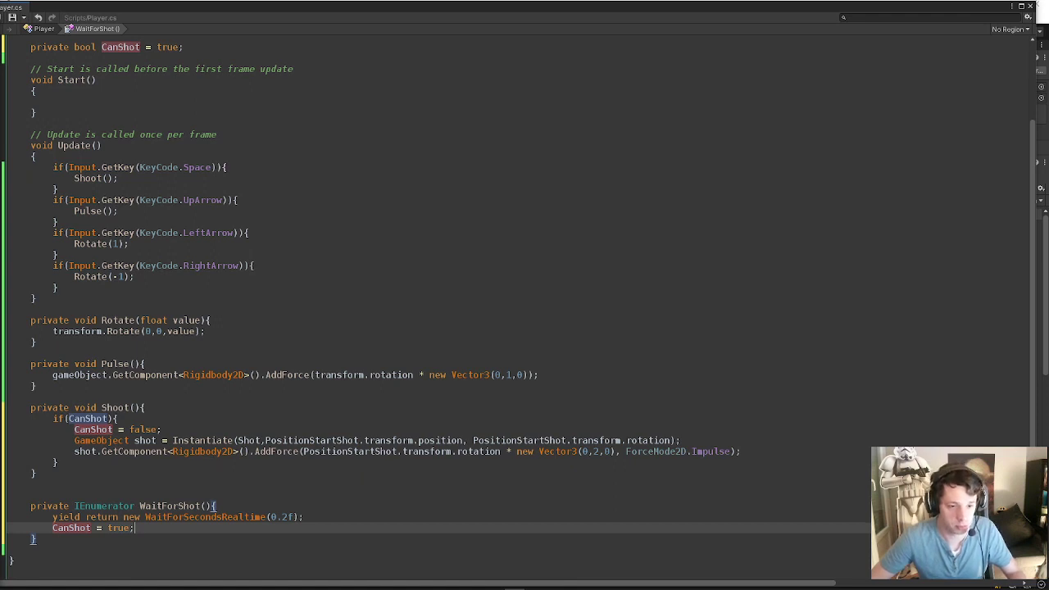
# Insert StartCoroutine(WaitForShot()); after the AddForce line in Shoot() and save the script.
pyautogui.click(740, 451)
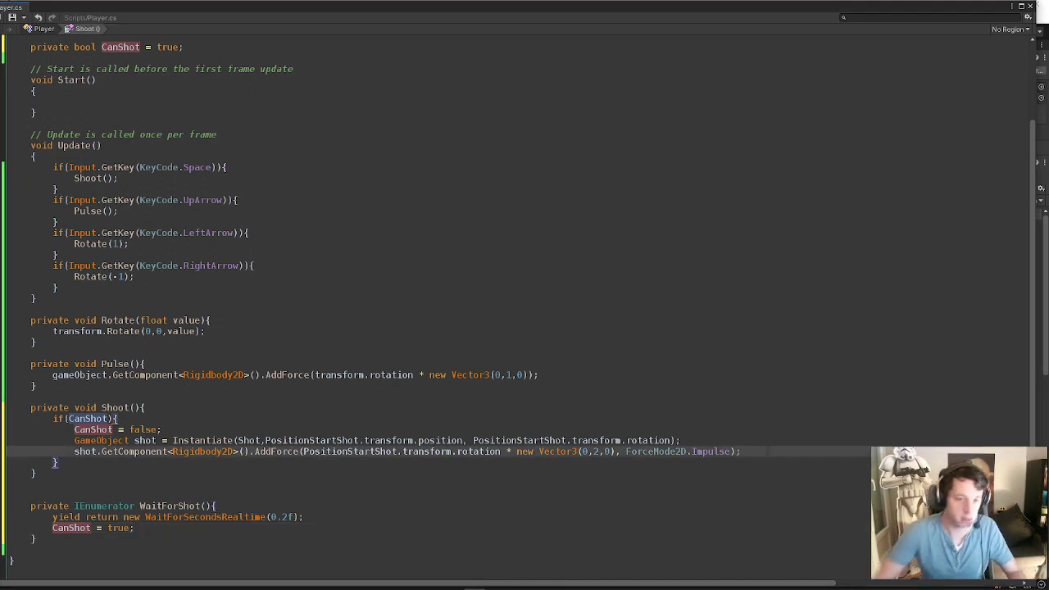
pyautogui.press('Return')
pyautogui.write('StartCoroutine(WaitForShot());')
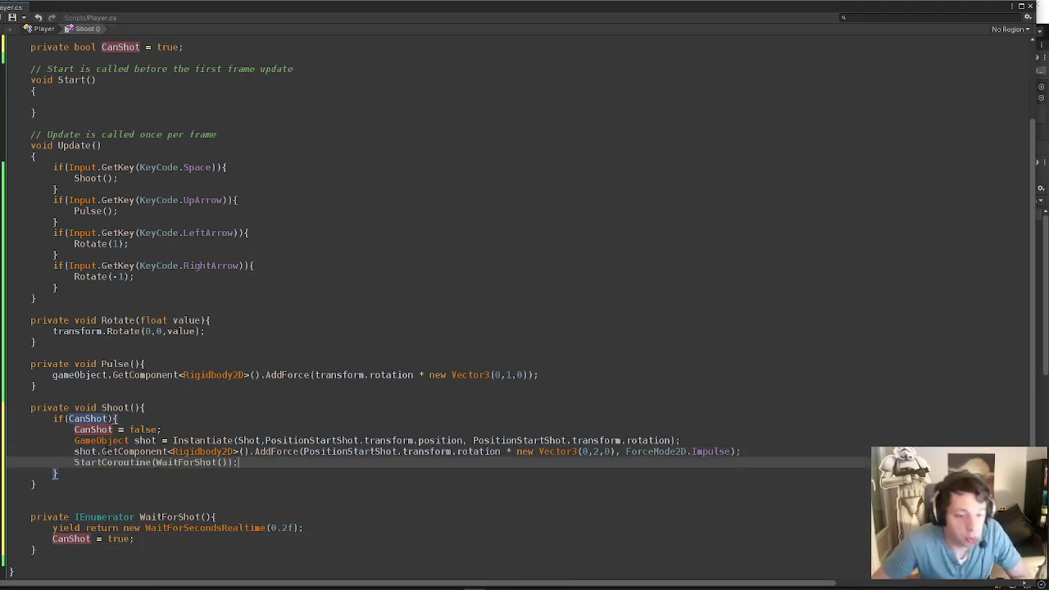
pyautogui.moveTo(74, 462); pyautogui.dragTo(236, 462)
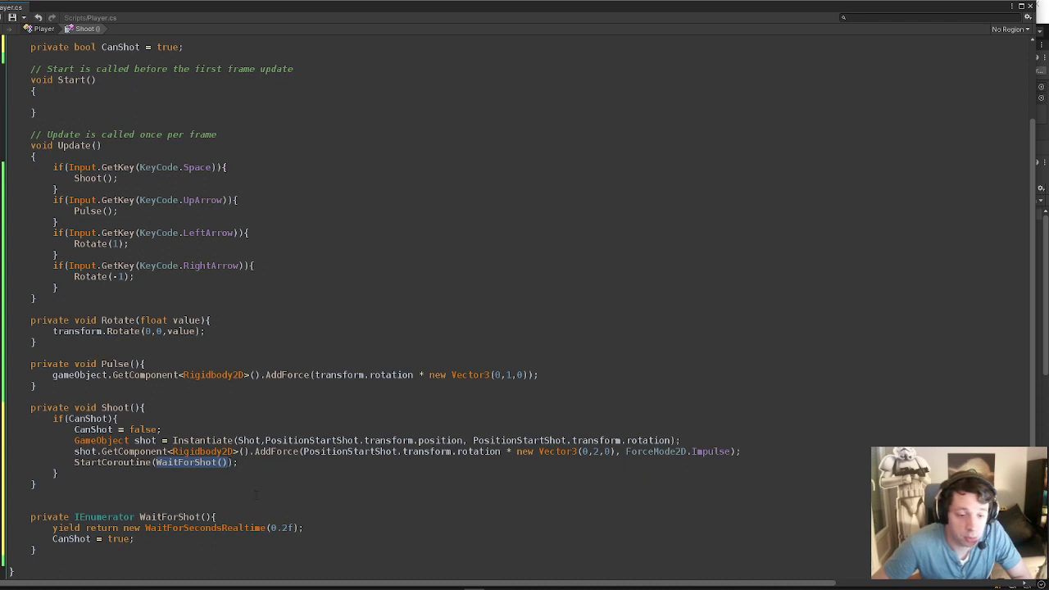
pyautogui.tripleClick(187, 464)
pyautogui.click(168, 517)
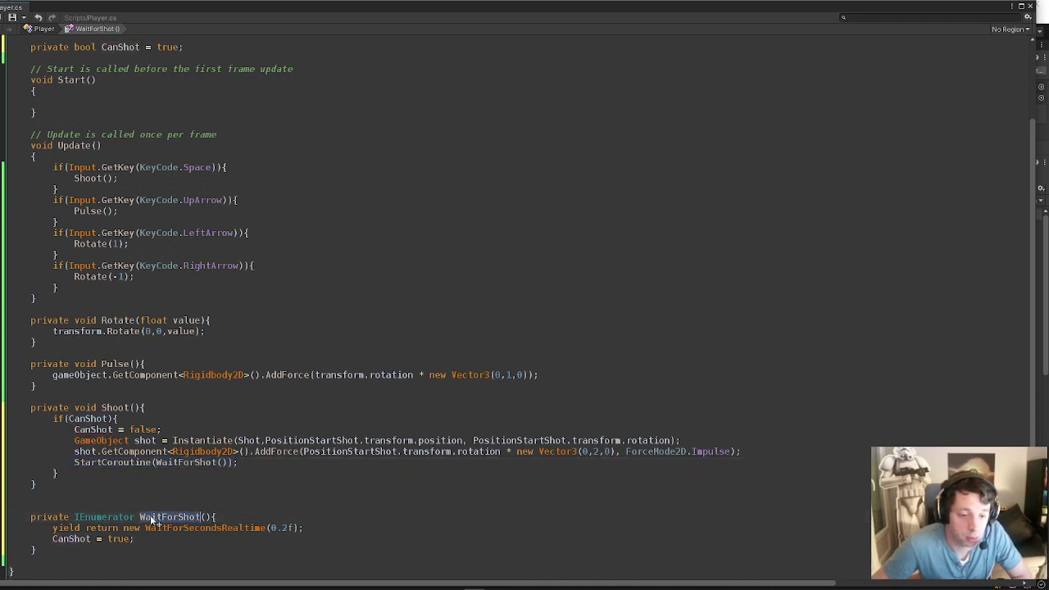
pyautogui.click(33, 505)
pyautogui.hotkey('ctrl', 's')
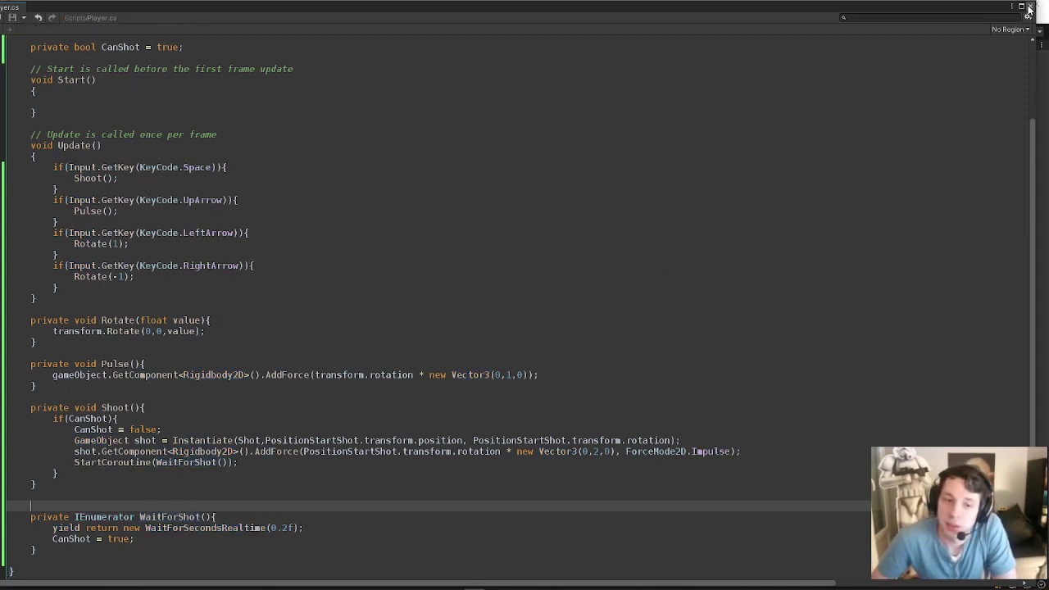
# Play-test flying and firing with the shot cooldown, then reopen Player.cs for editing.
pyautogui.click(1030, 8)
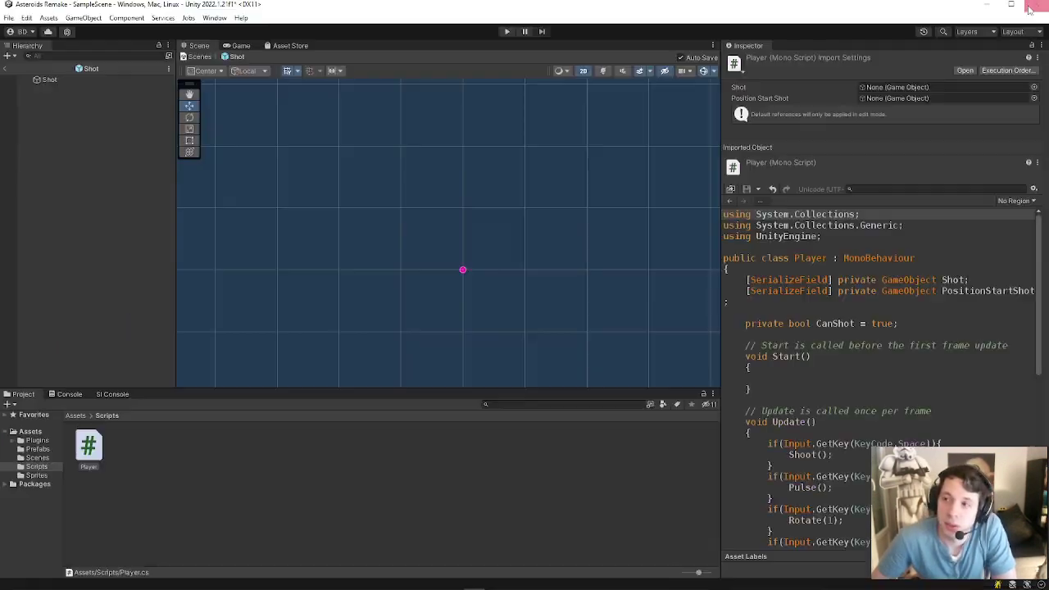
pyautogui.click(508, 31)
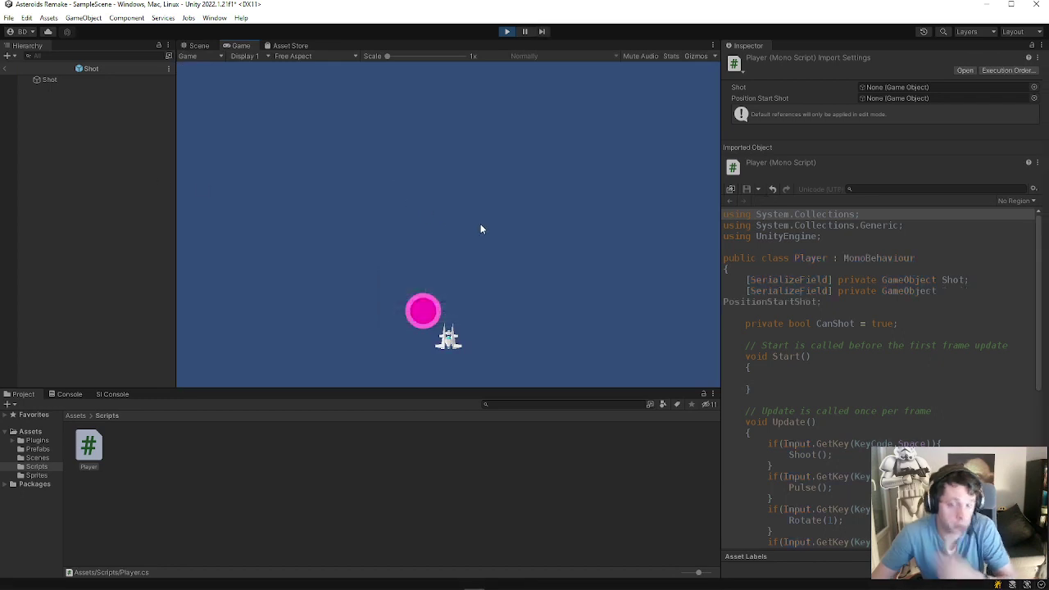
pyautogui.press('Up')
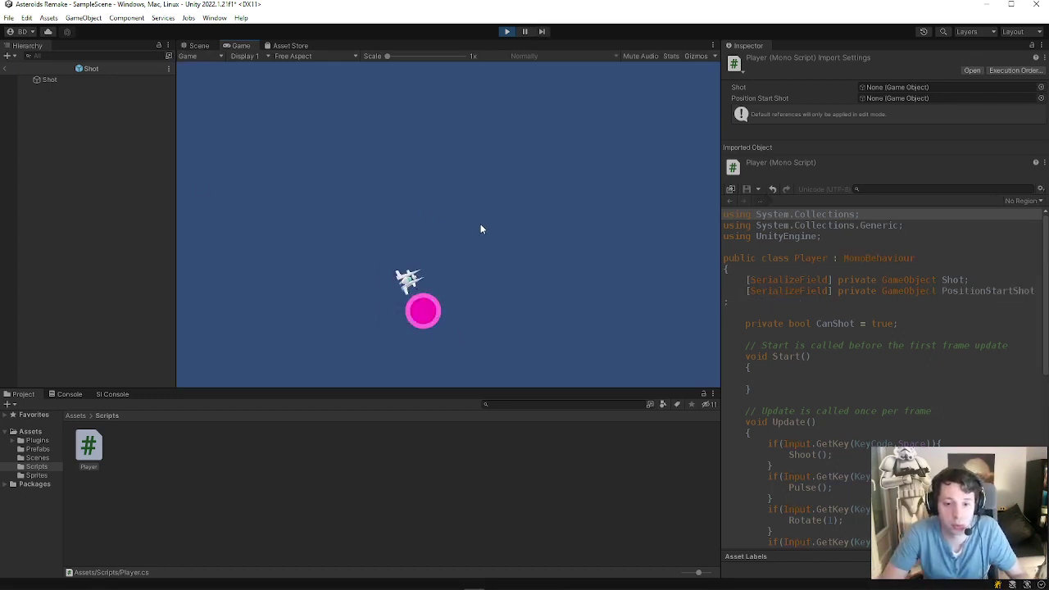
pyautogui.press('space')
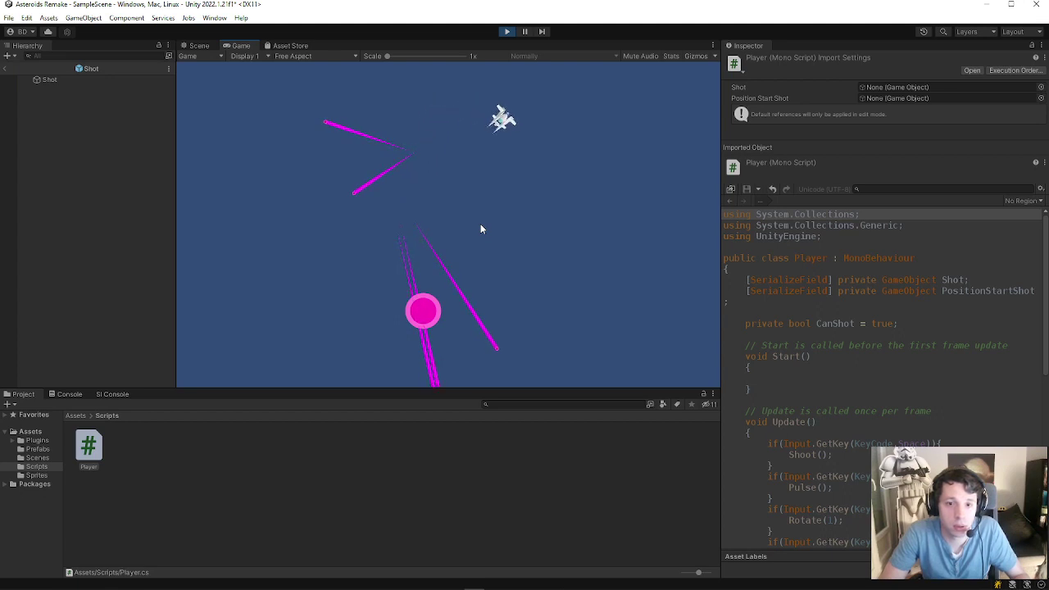
pyautogui.press('space')
pyautogui.press('space')
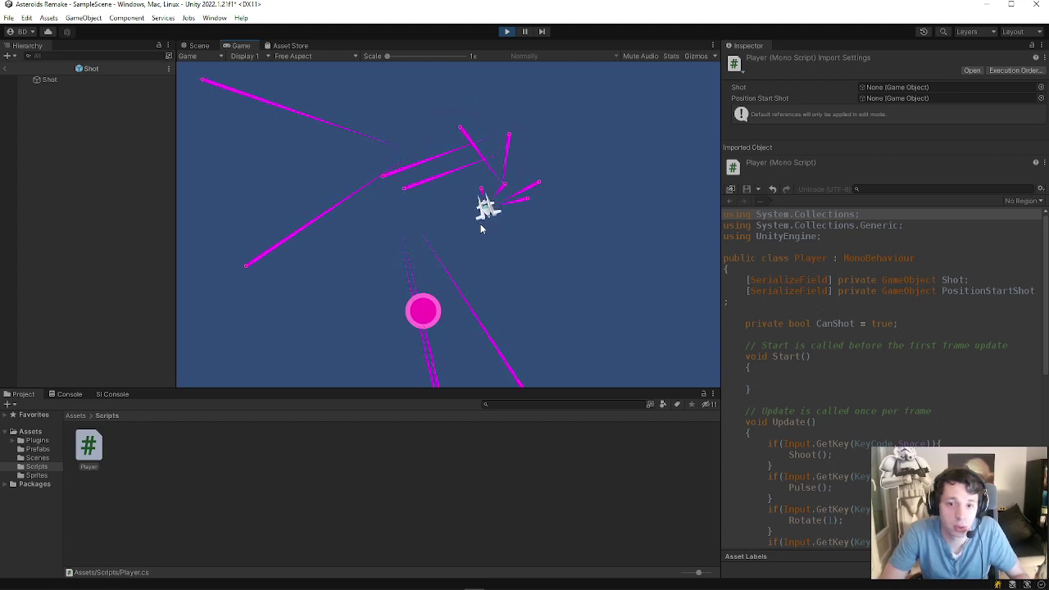
pyautogui.press('space')
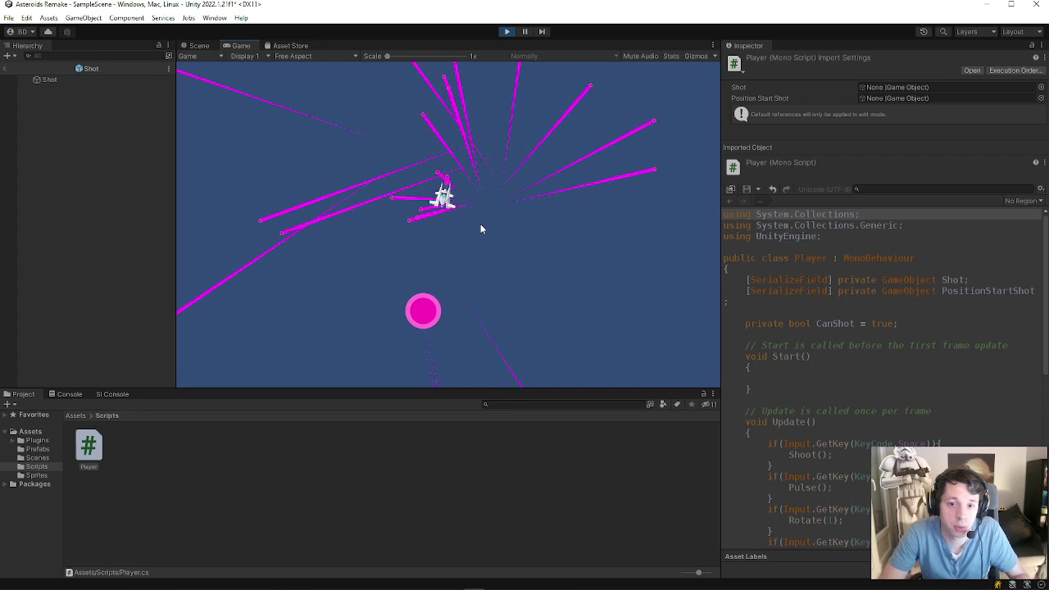
pyautogui.press('space')
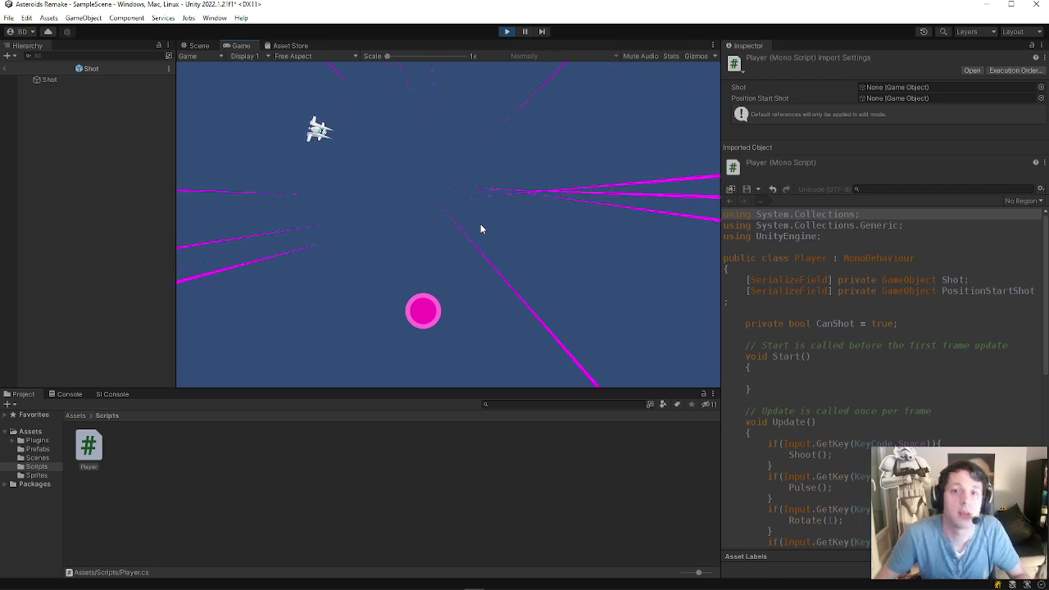
pyautogui.click(507, 33)
pyautogui.doubleClick(92, 450)
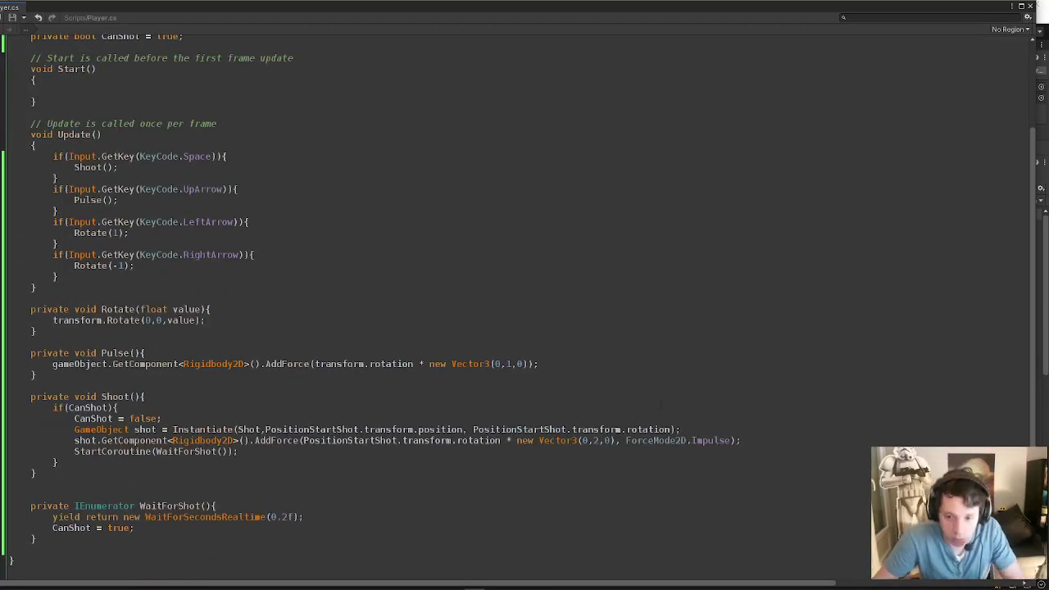
# Change the shot's AddForce vector to Vector3(0,8,0), save, and return to Unity.
pyautogui.click(596, 440)
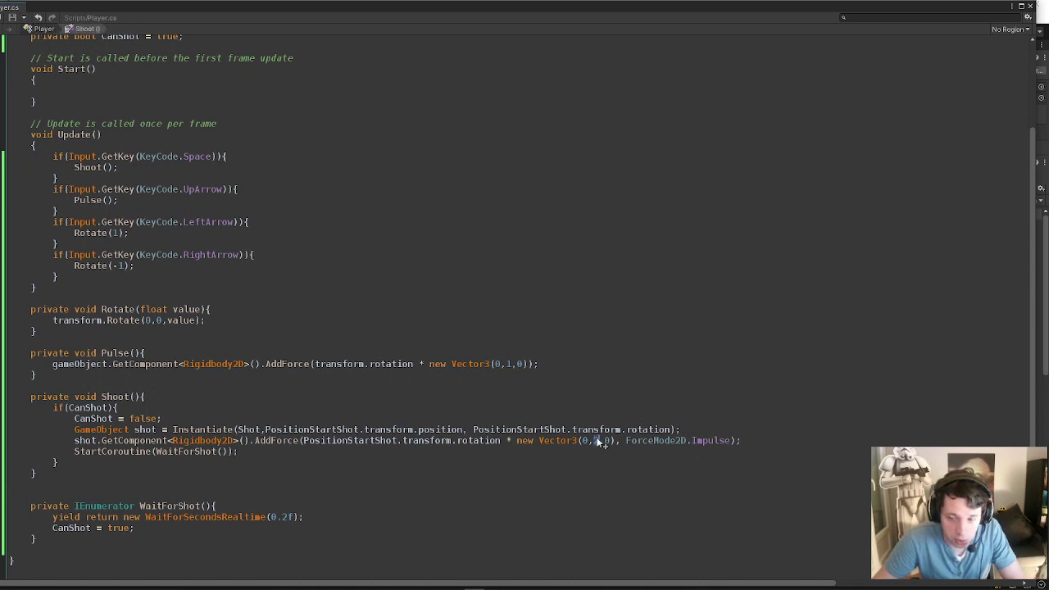
pyautogui.press('BackSpace')
pyautogui.write('3')
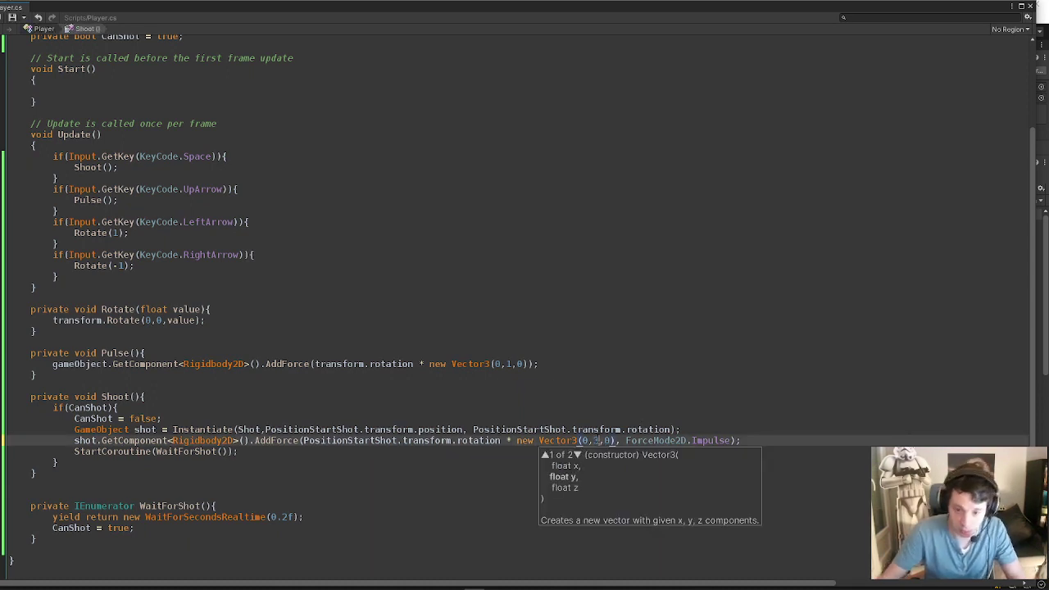
pyautogui.press('BackSpace')
pyautogui.write('5')
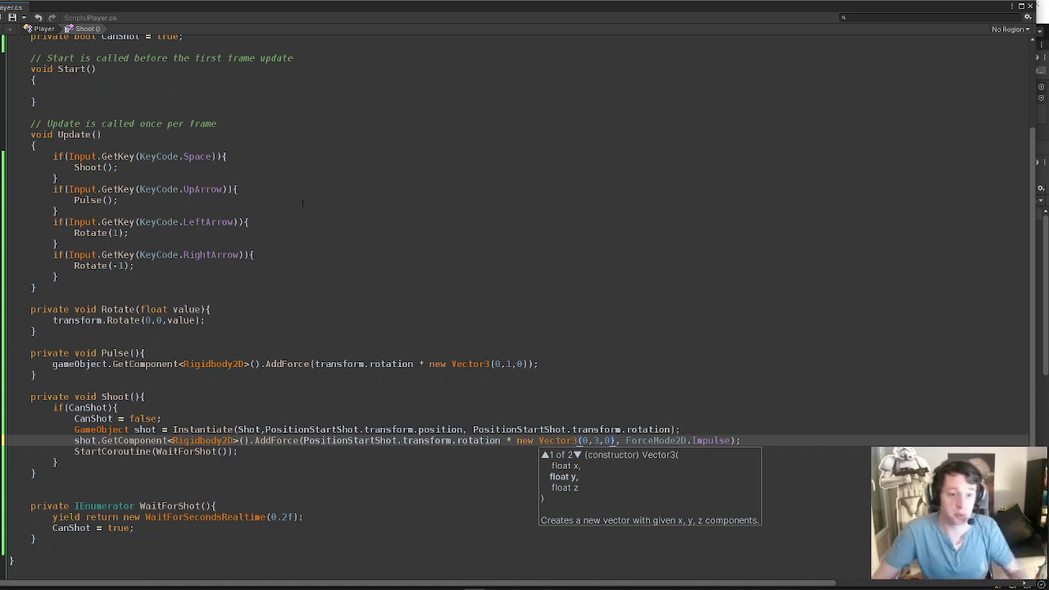
pyautogui.press('BackSpace')
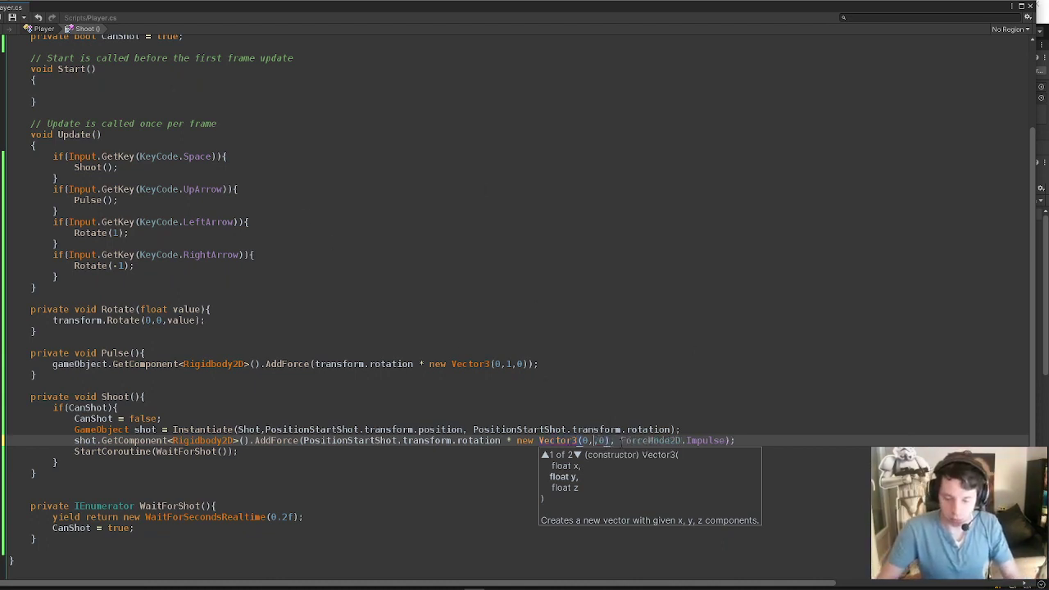
pyautogui.write('8')
pyautogui.click(636, 407)
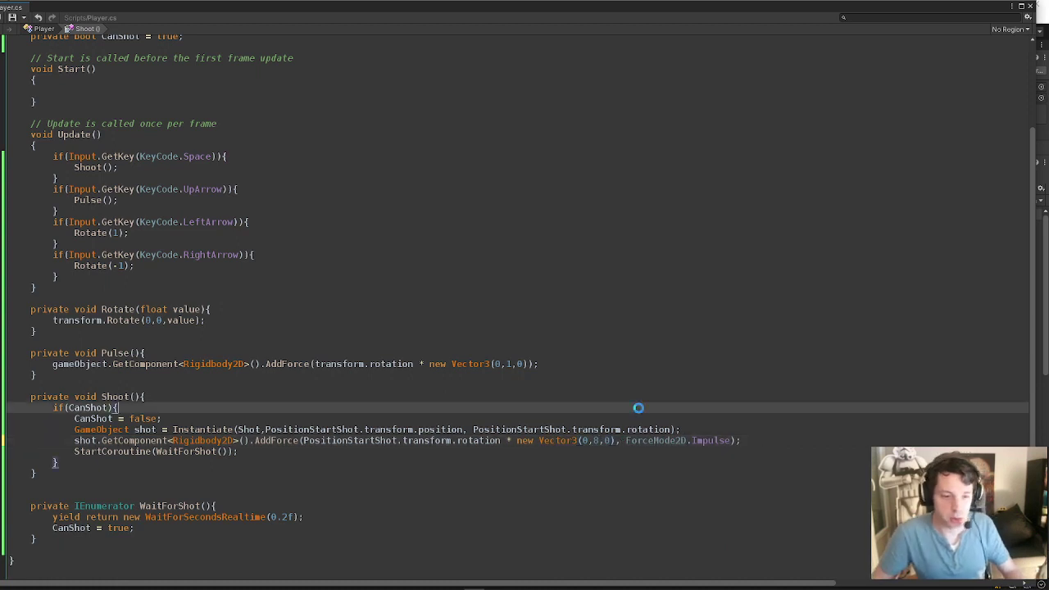
pyautogui.hotkey('ctrl', 's')
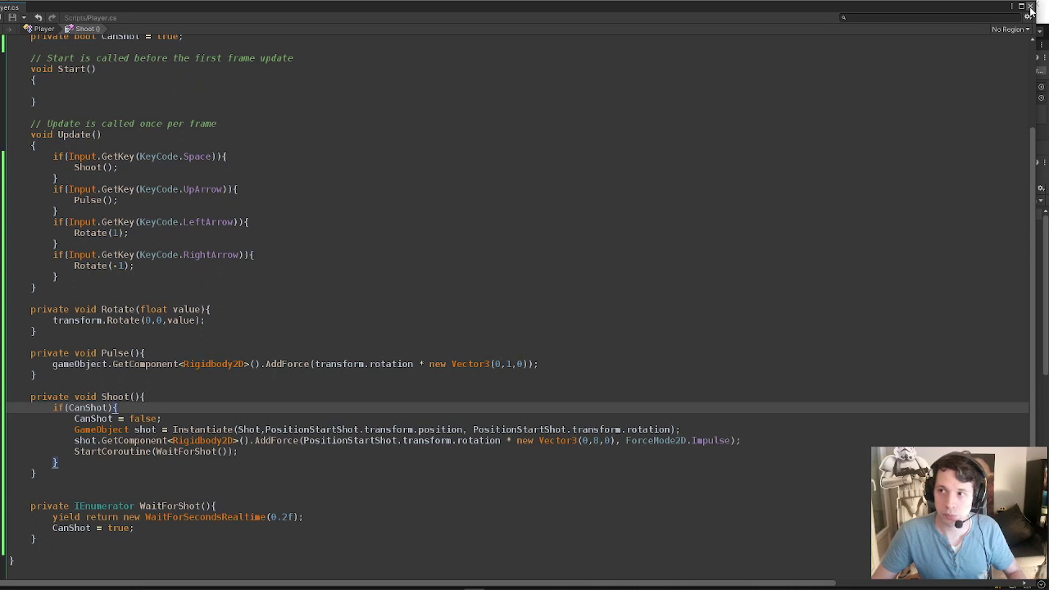
pyautogui.click(1030, 8)
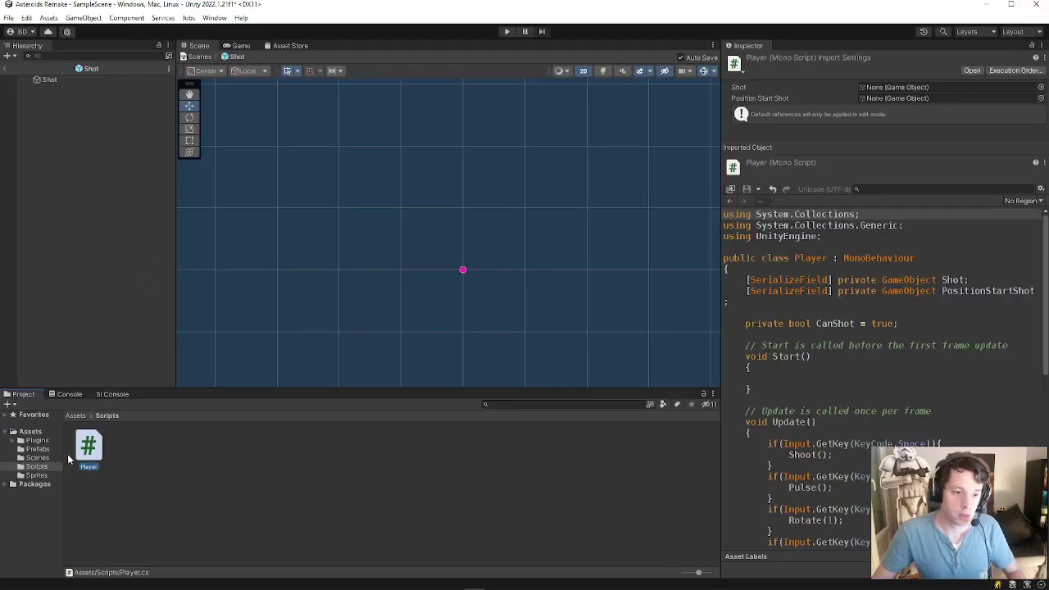
# Leave Shot prefab mode and nudge the Player ship slightly to the right.
pyautogui.click(6, 68)
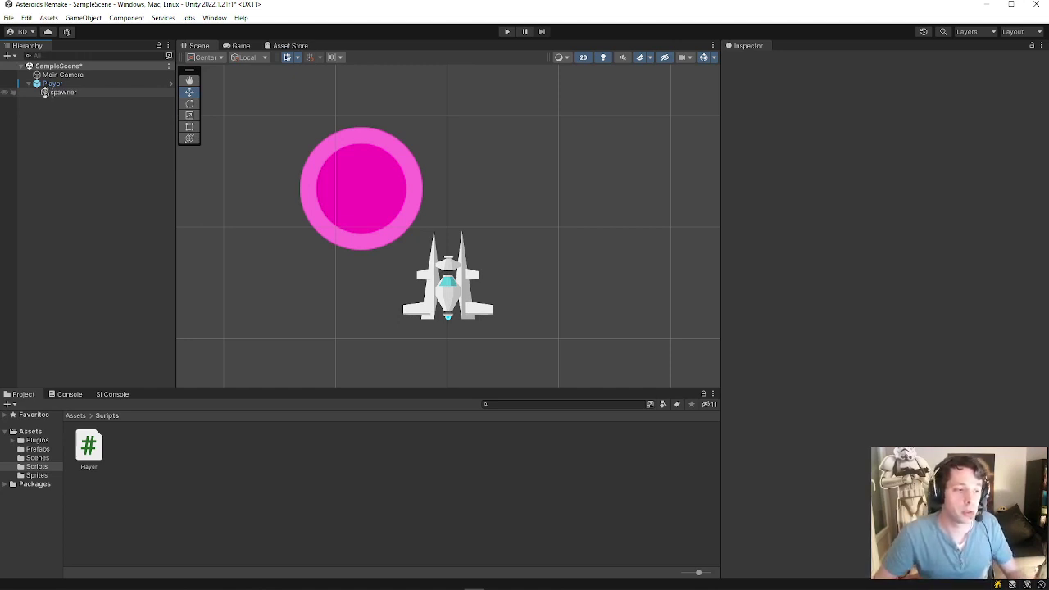
pyautogui.click(41, 83)
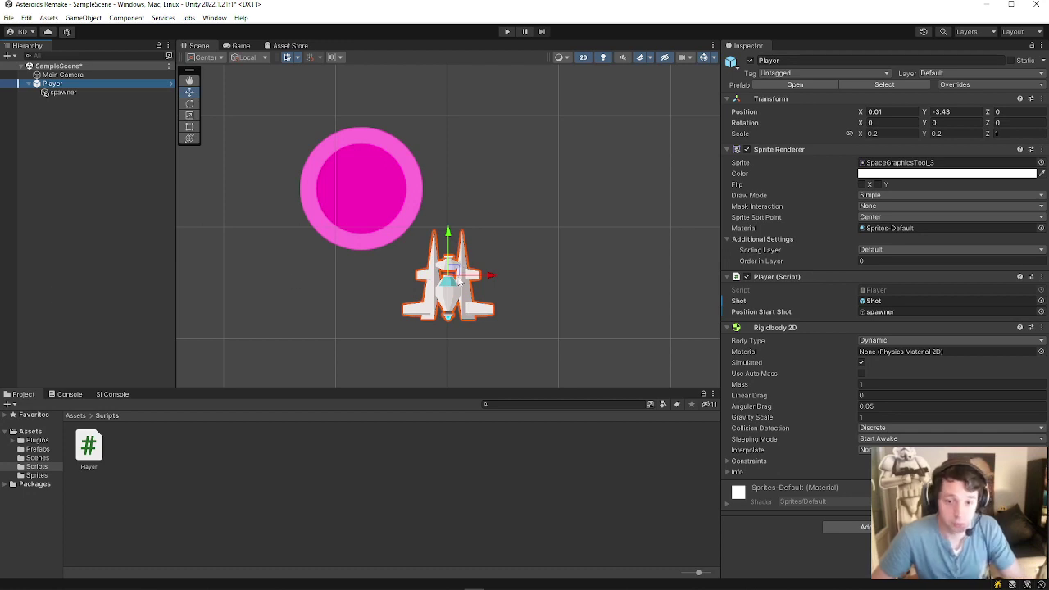
pyautogui.moveTo(459, 280); pyautogui.dragTo(533, 281)
pyautogui.click(368, 208)
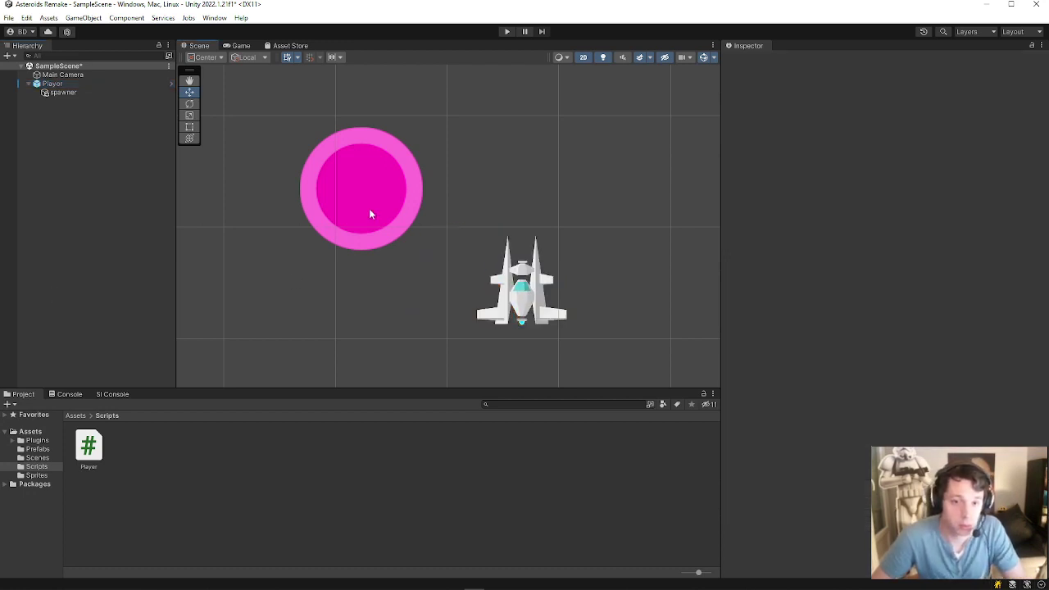
pyautogui.click(512, 299)
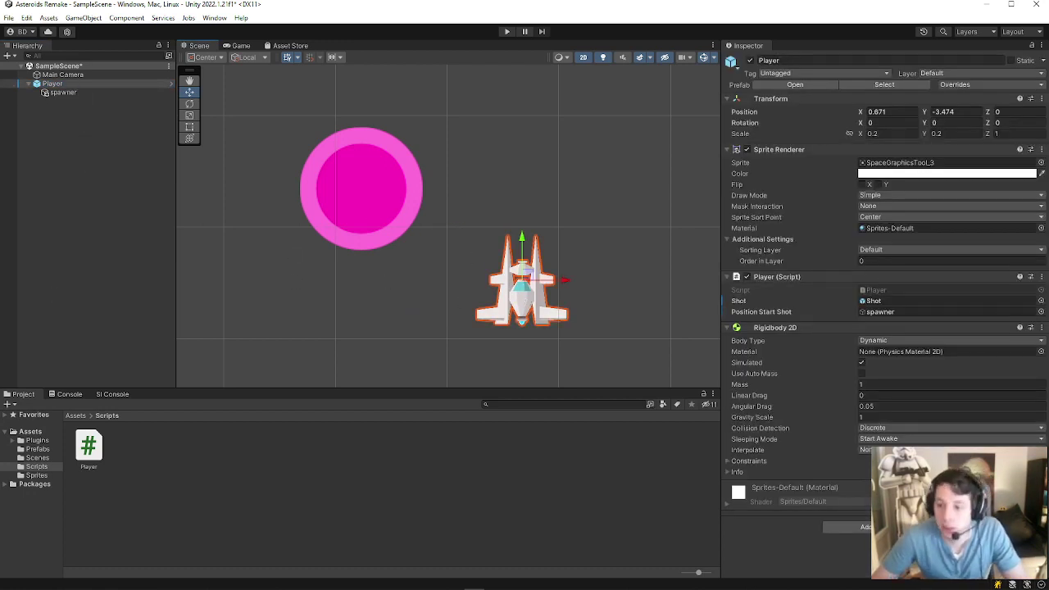
# Add a Box Collider 2D to the ship and trim its top, left and right edges to the body.
pyautogui.click(848, 527)
pyautogui.write('trail')
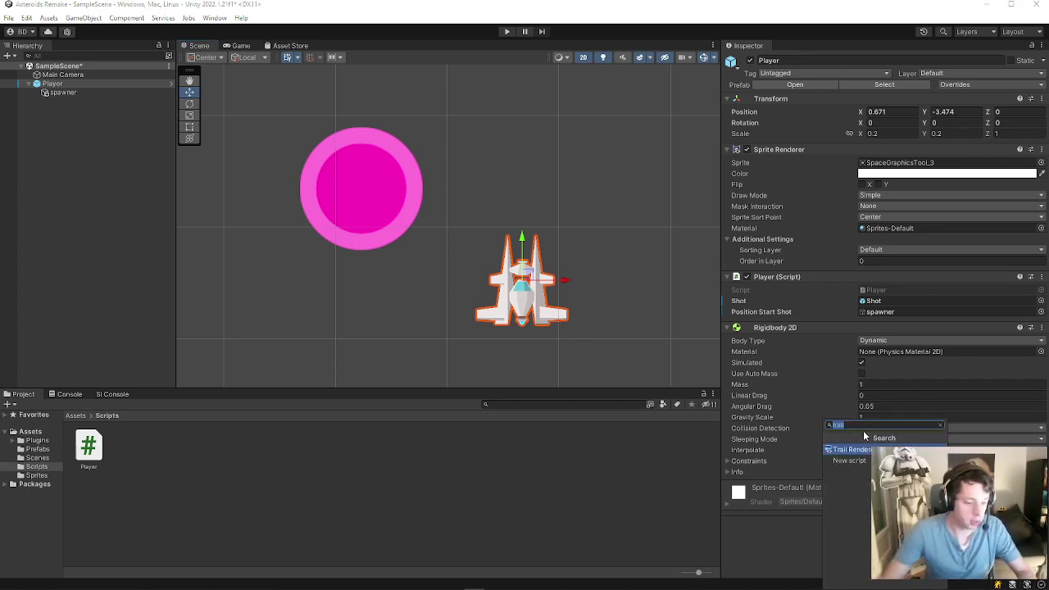
pyautogui.write('colli')
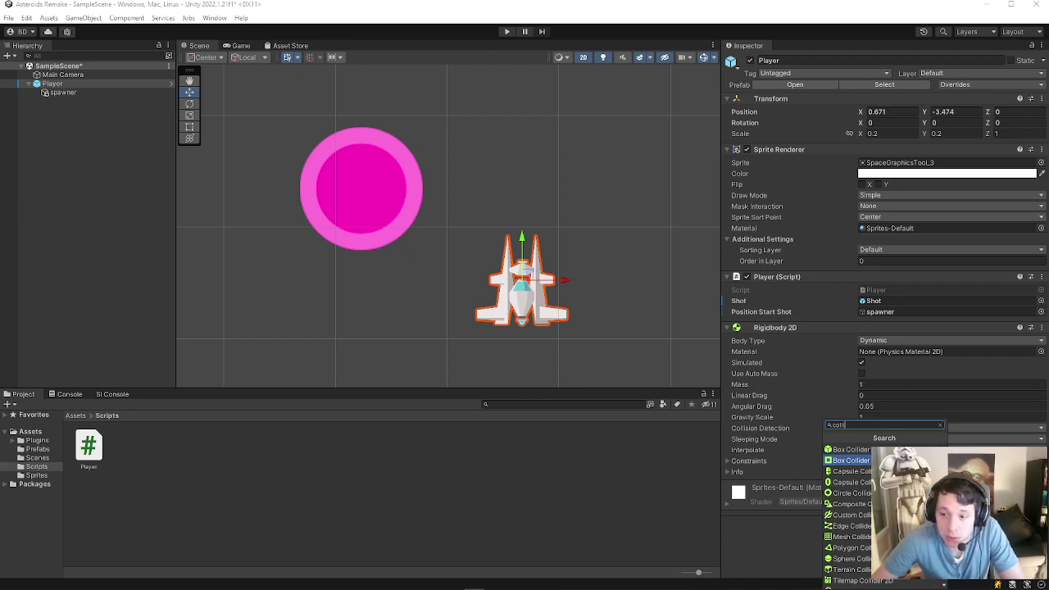
pyautogui.click(901, 460)
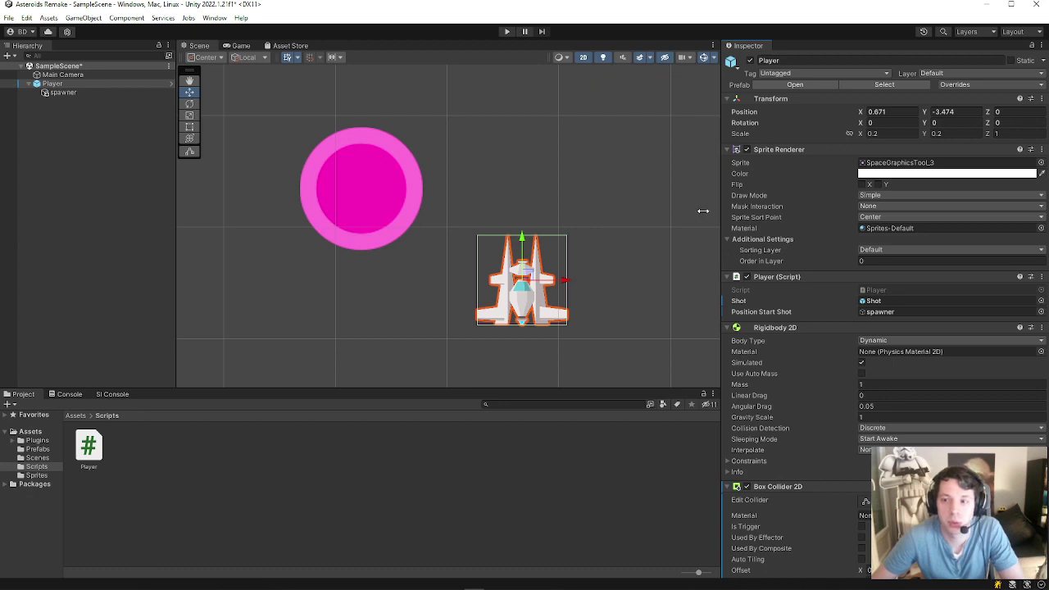
pyautogui.scroll(-2, 866, 413)
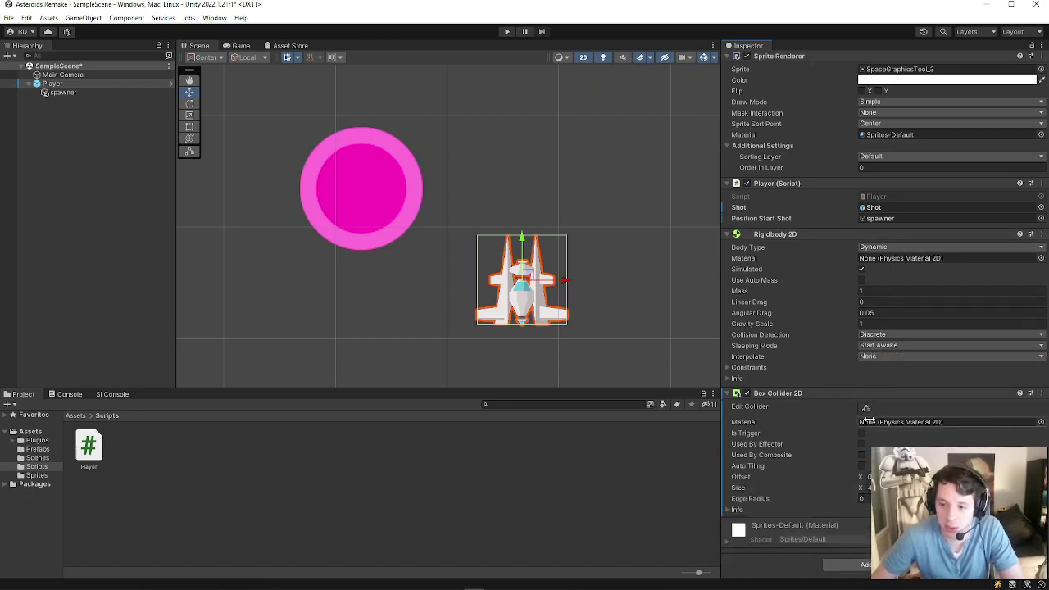
pyautogui.click(866, 408)
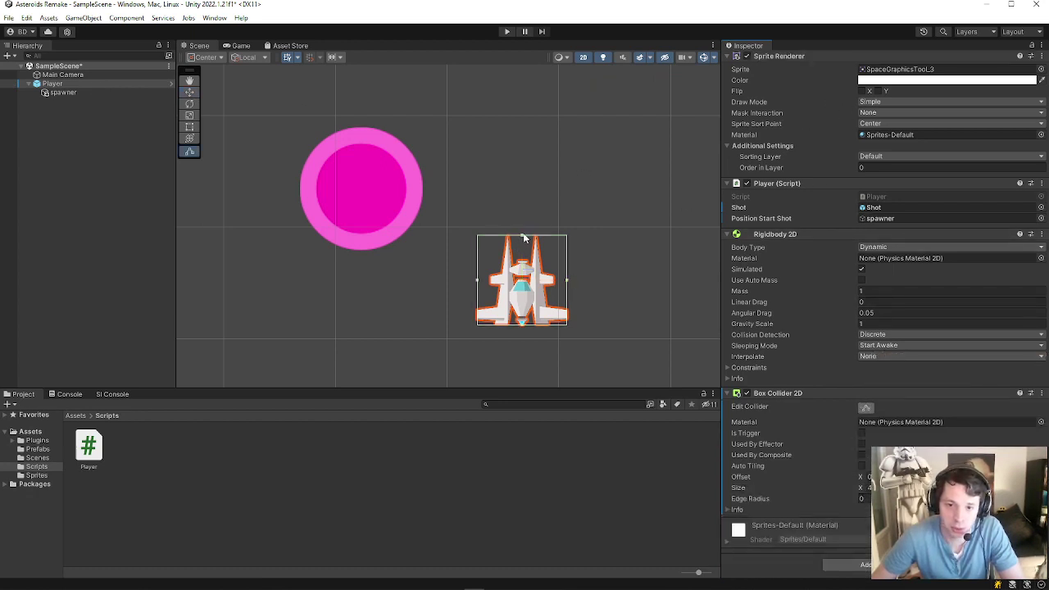
pyautogui.moveTo(524, 237); pyautogui.dragTo(524, 262)
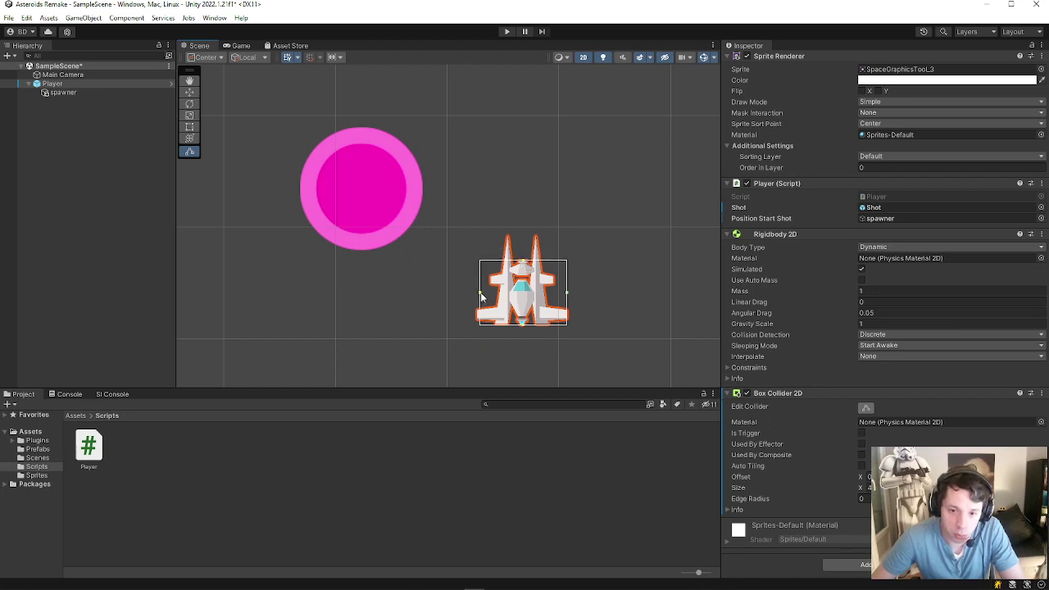
pyautogui.moveTo(476, 297); pyautogui.dragTo(495, 299)
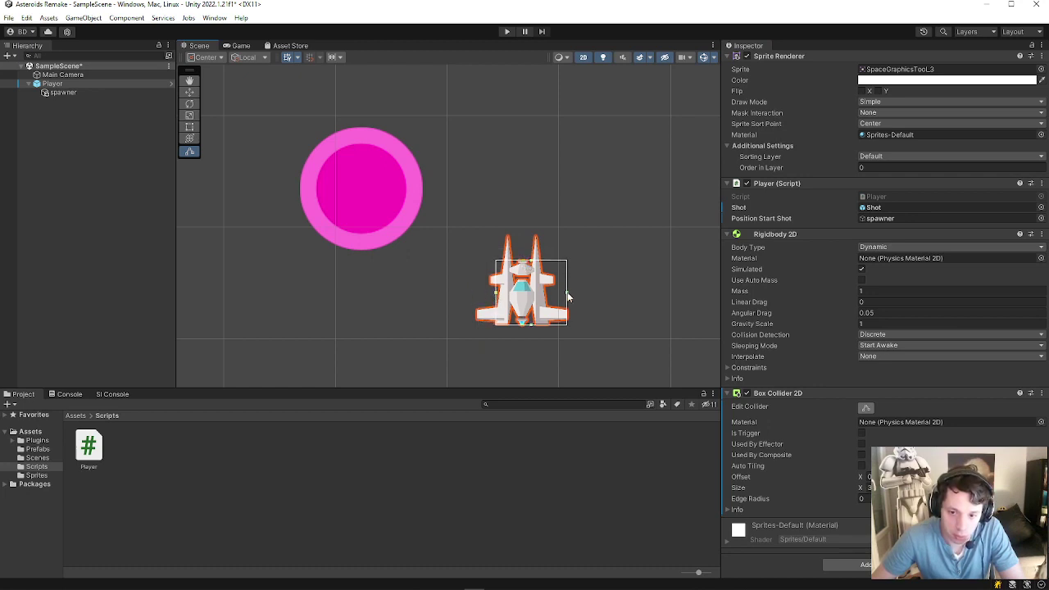
pyautogui.moveTo(566, 297); pyautogui.dragTo(551, 299)
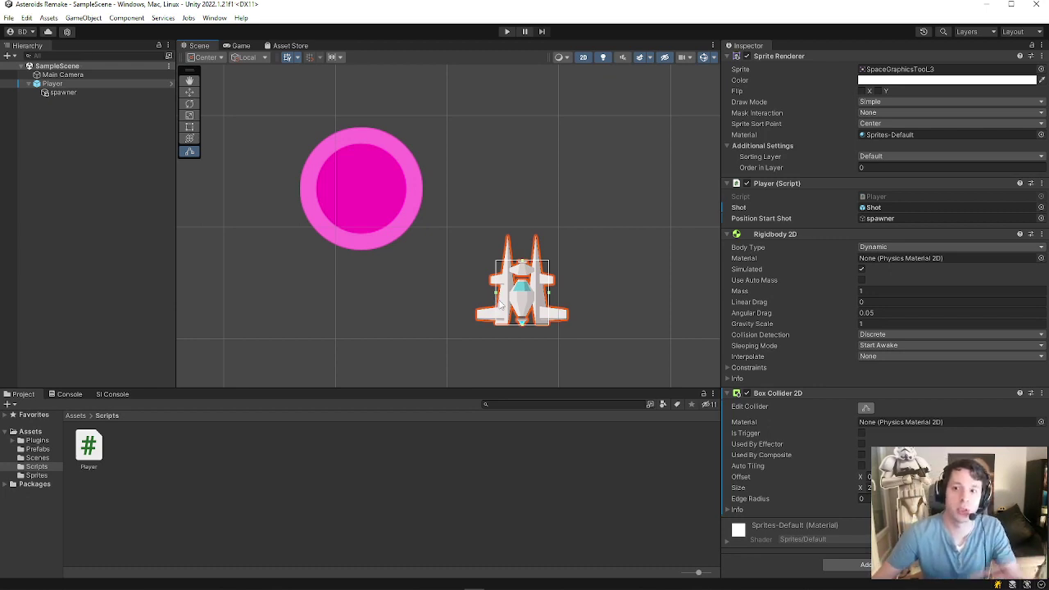
# Move the Scripts folder into Scenes and then back directly under Assets.
pyautogui.click(56, 85)
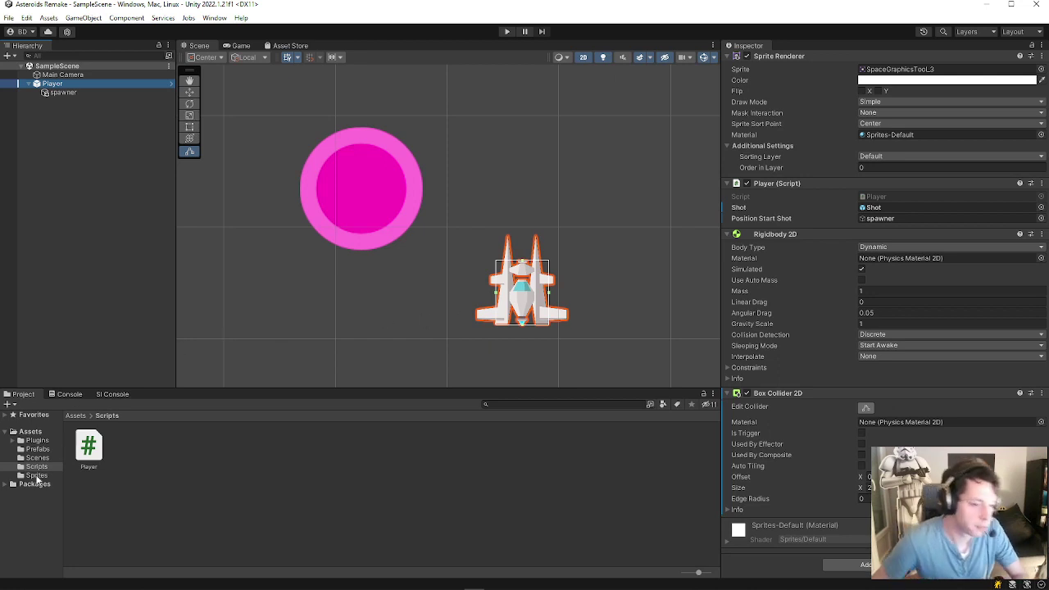
pyautogui.moveTo(36, 466); pyautogui.dragTo(36, 457)
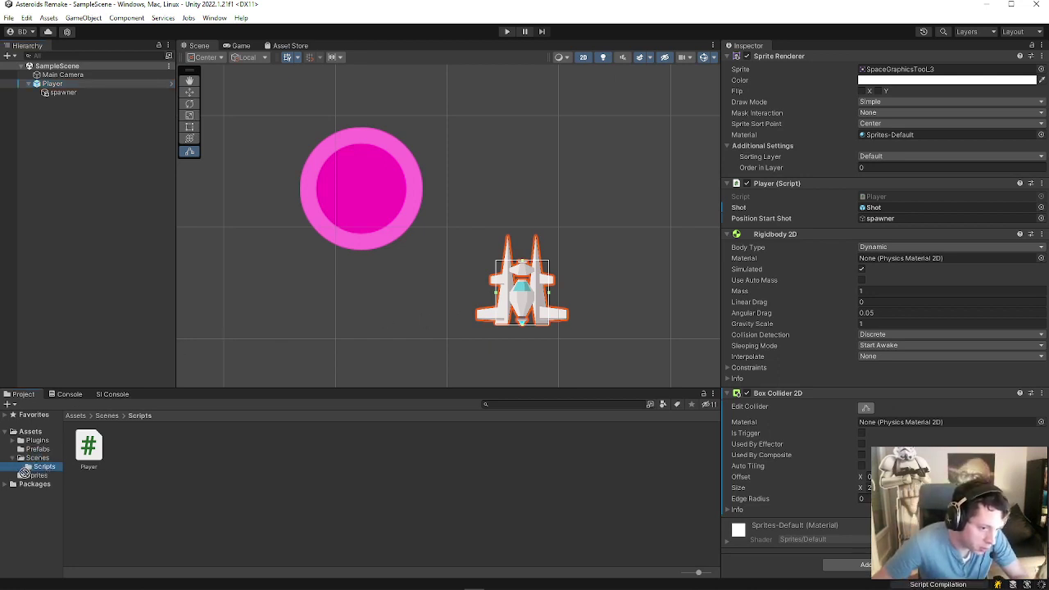
pyautogui.moveTo(23, 474); pyautogui.dragTo(38, 461)
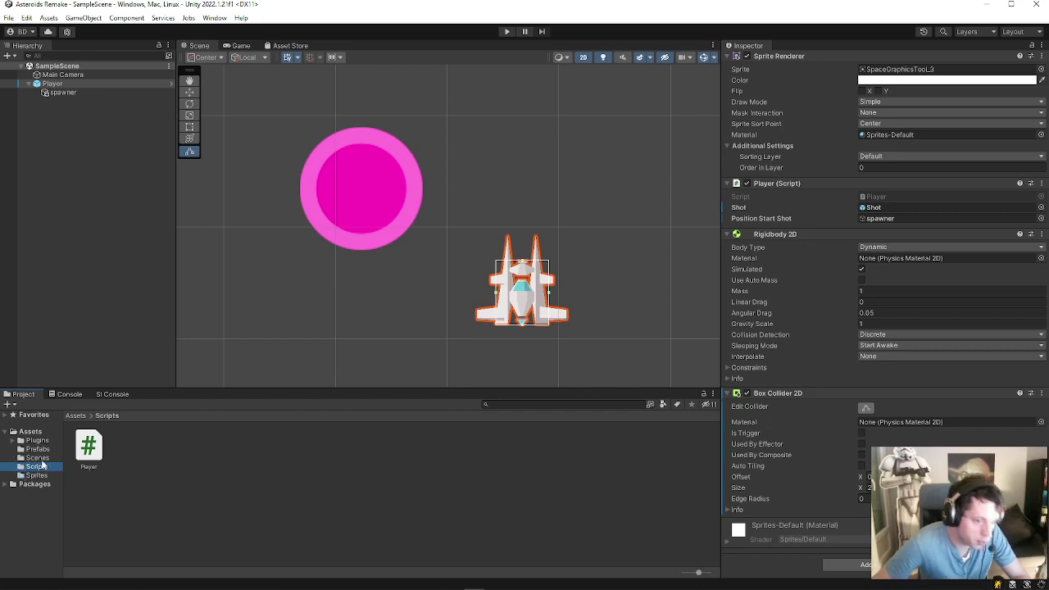
# Use the Scripts folder's context menu, then browse the Prefabs folder.
pyautogui.rightClick(139, 458)
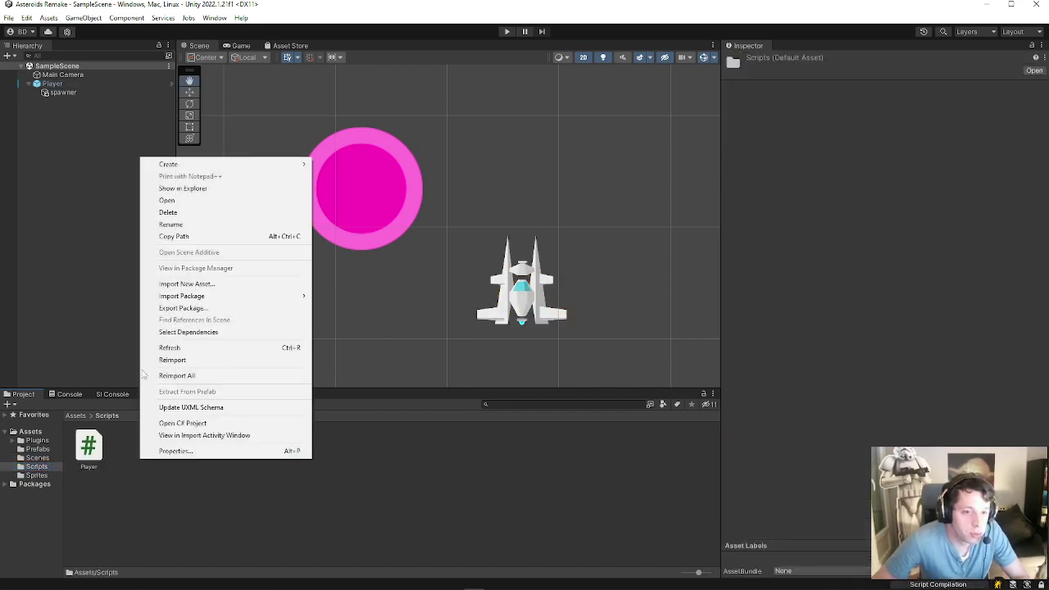
pyautogui.moveTo(213, 166)
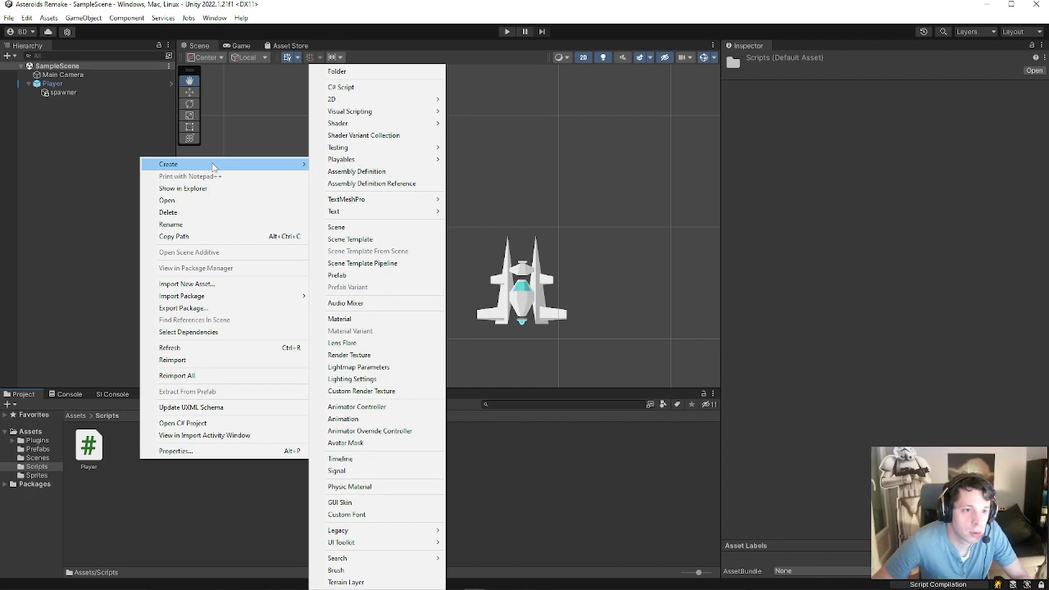
pyautogui.click(121, 490)
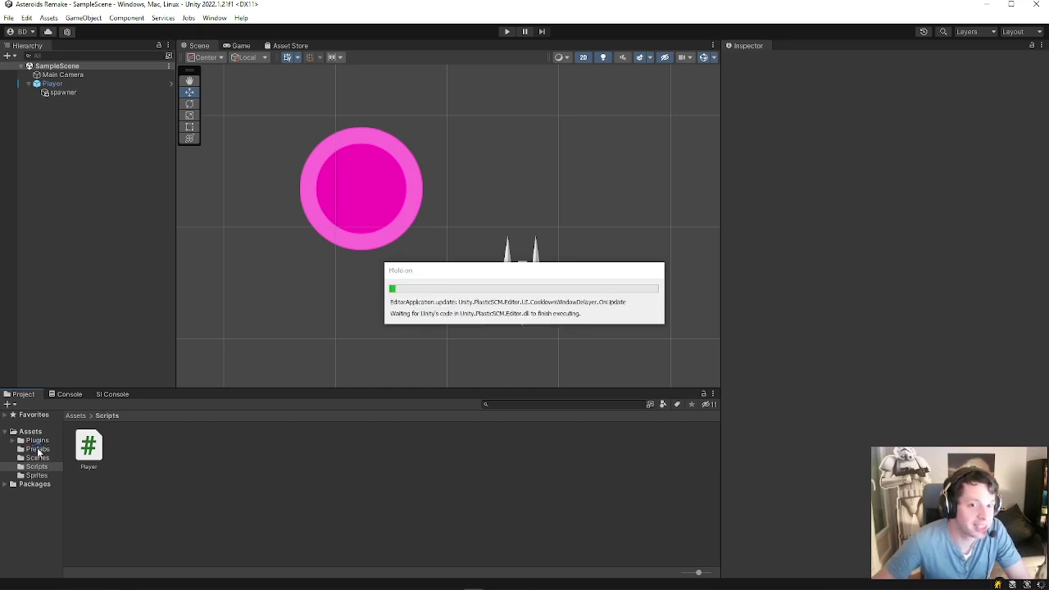
pyautogui.click(38, 450)
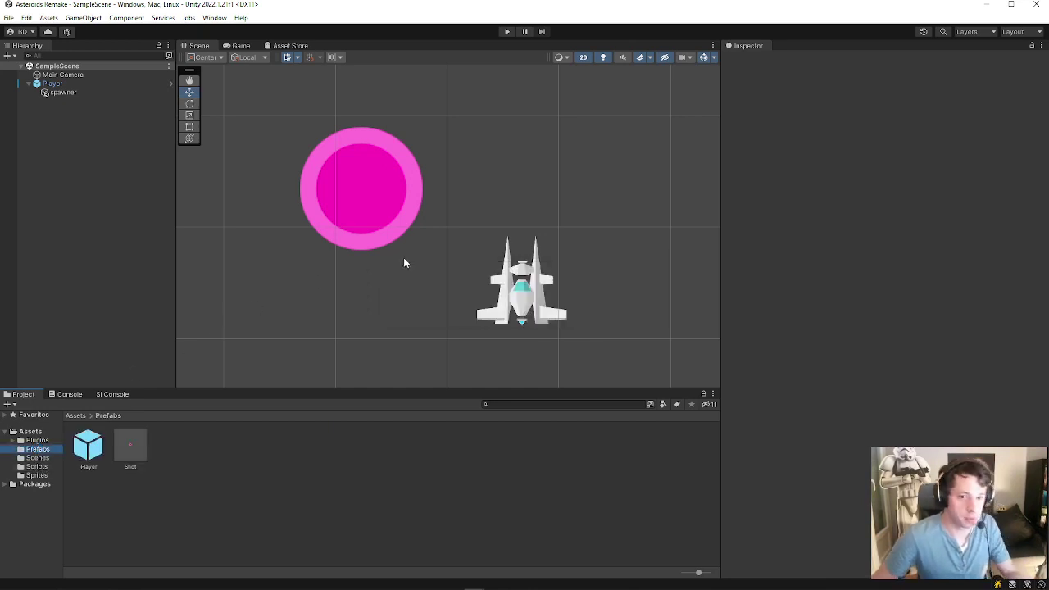
# Zoom out to frame the whole camera view and open the Scenes folder showing SampleScene.
pyautogui.scroll(-3, 405, 257)
pyautogui.scroll(-3, 406, 255)
pyautogui.scroll(-1, 447, 234)
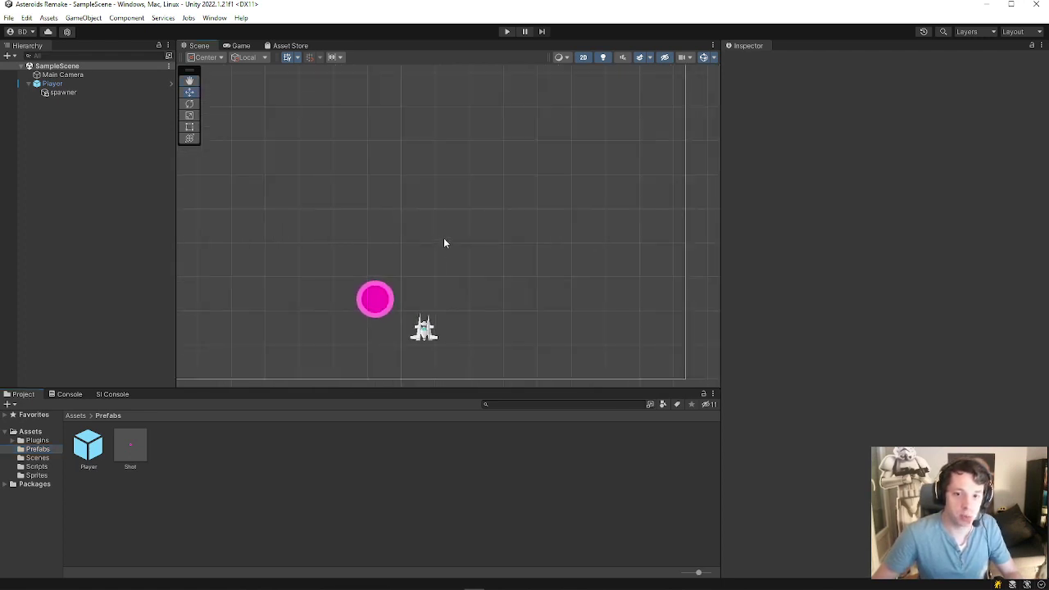
pyautogui.scroll(-2, 445, 240)
pyautogui.moveTo(437, 228); pyautogui.dragTo(444, 223, button='middle')
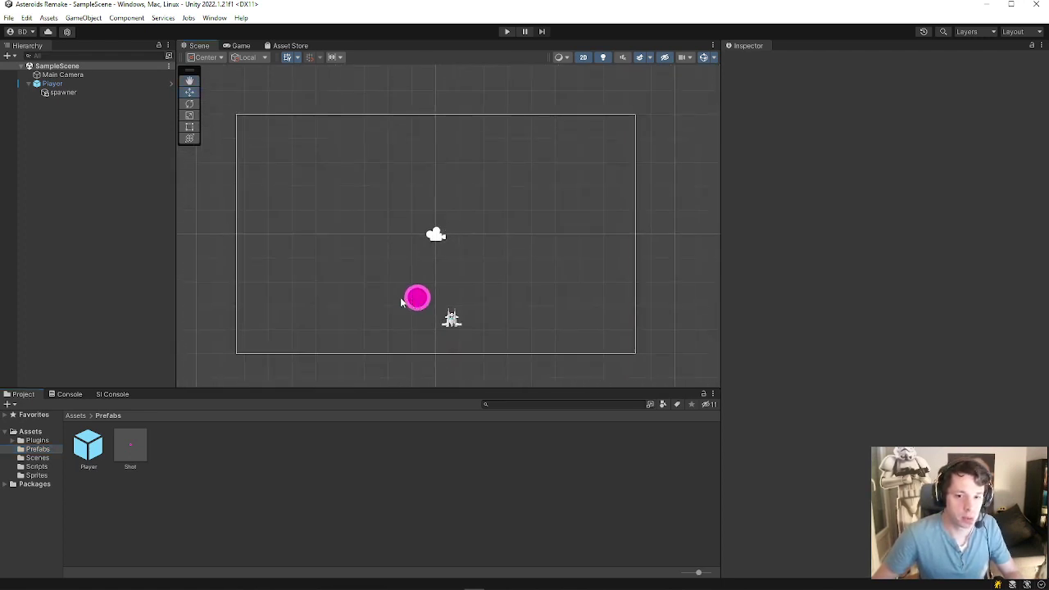
pyautogui.click(37, 457)
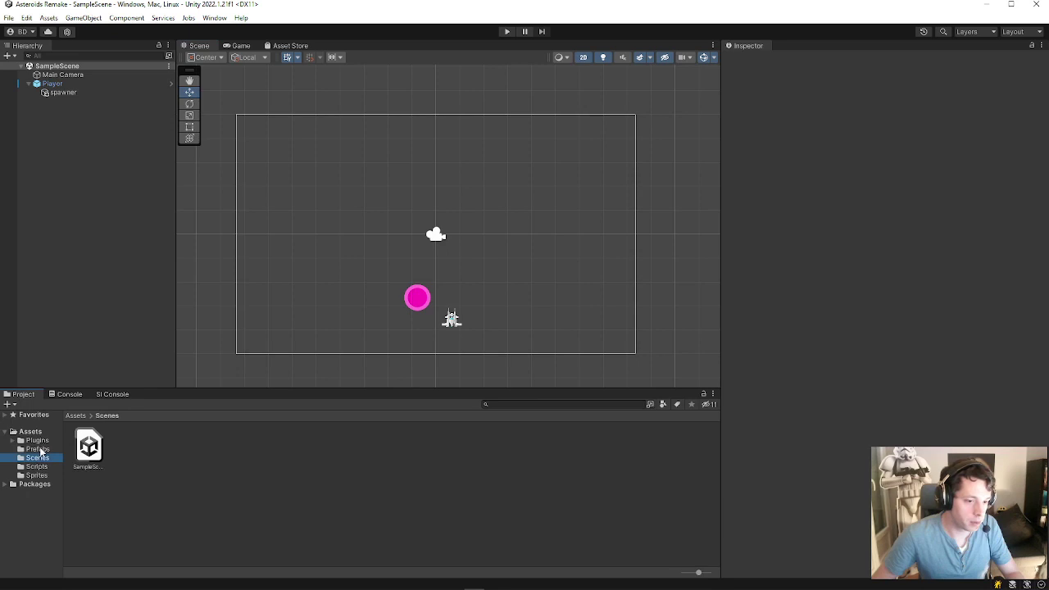
# Drag the SpaceGraphicsTool_0 rock sprite from the Sprites folder into the scene.
pyautogui.click(39, 467)
pyautogui.click(39, 476)
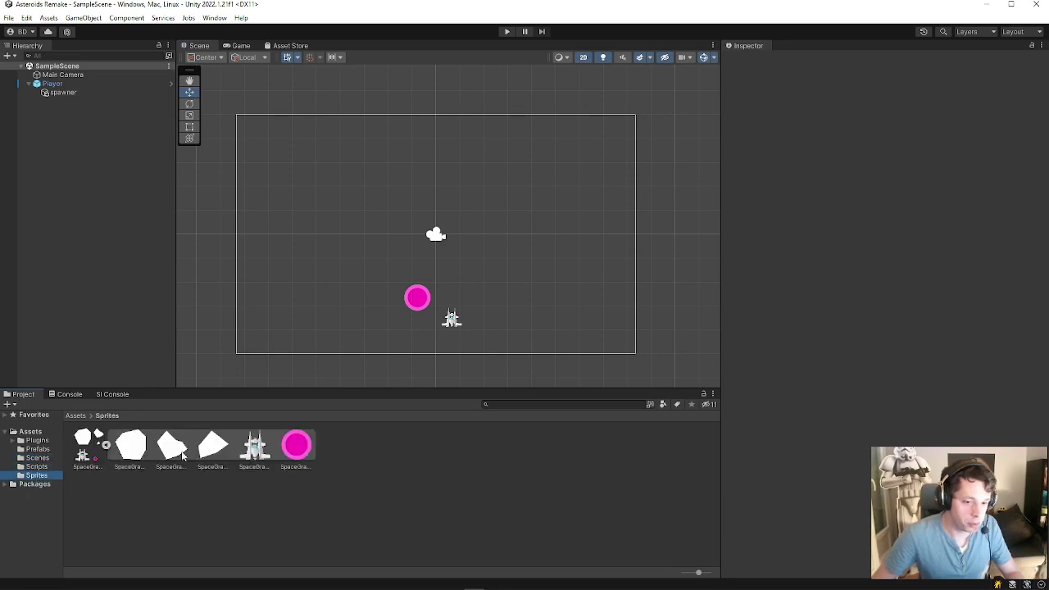
pyautogui.moveTo(131, 449); pyautogui.dragTo(530, 190)
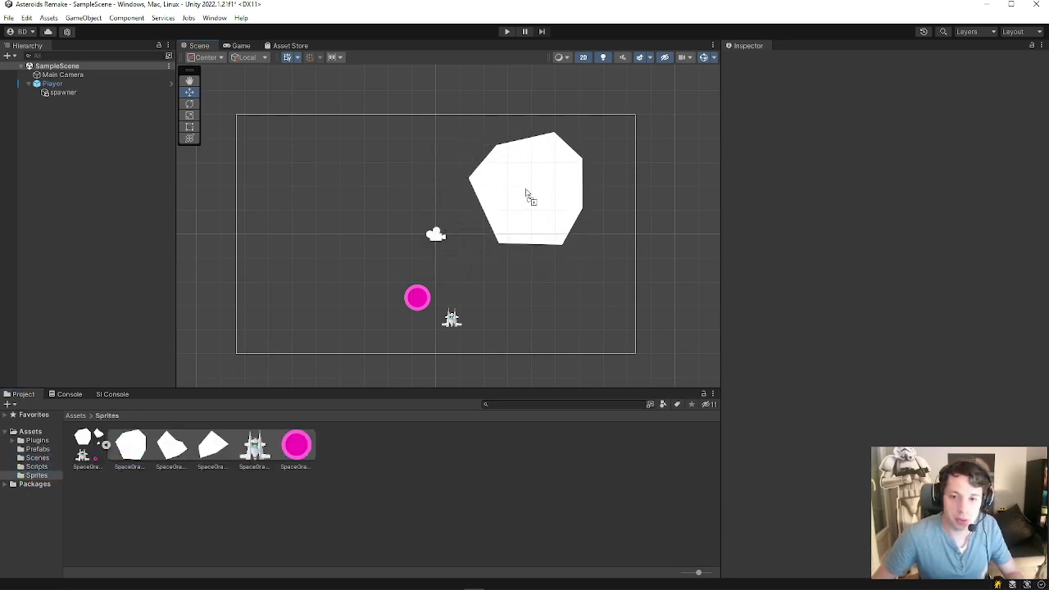
# Shrink the rock to about 0.31 by 0.33 with the Rect tool and move it left of centre.
pyautogui.click(881, 124)
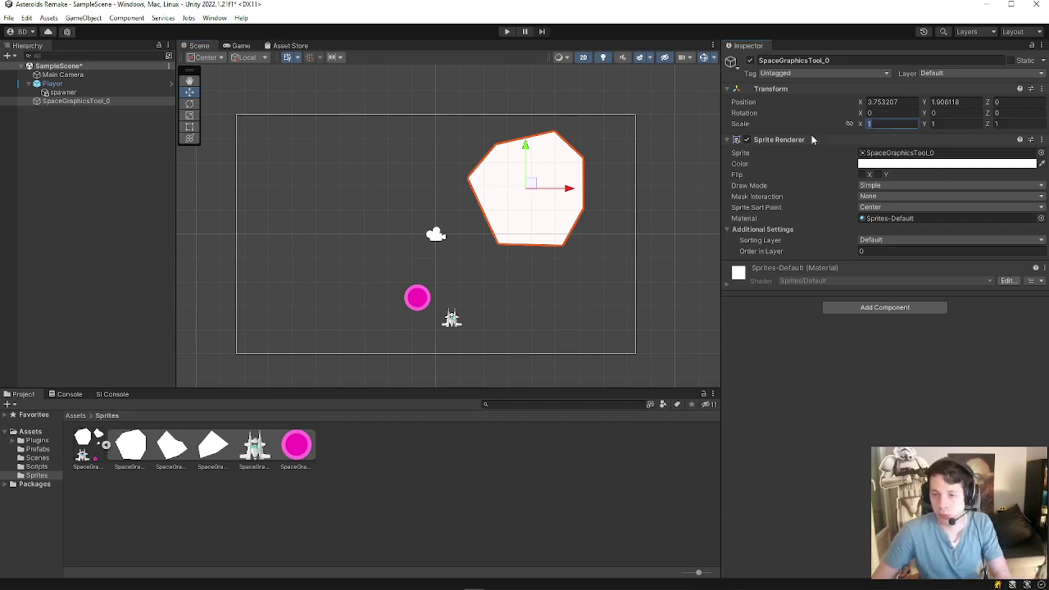
pyautogui.click(189, 138)
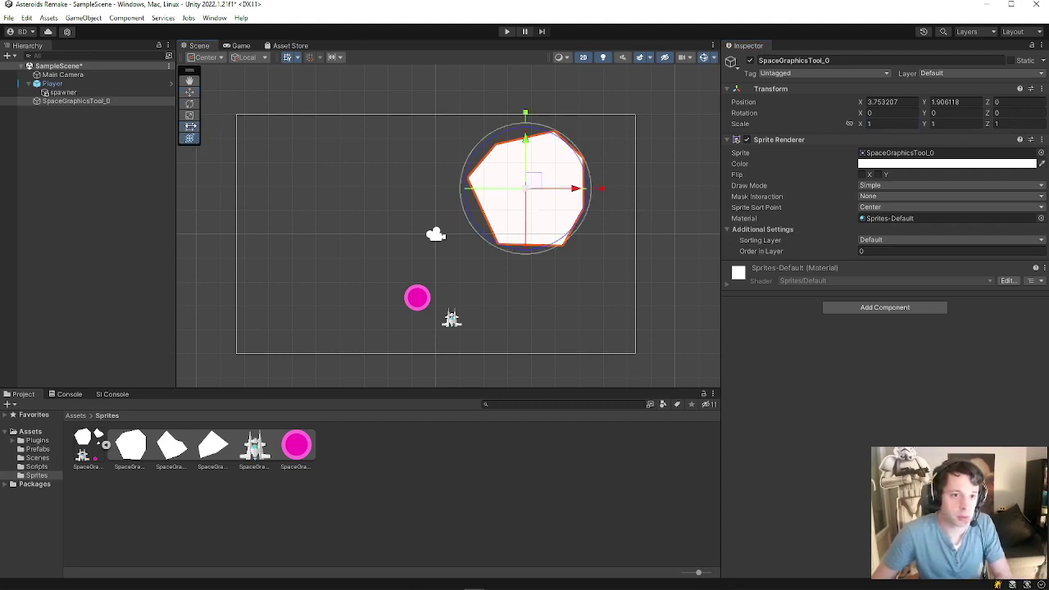
pyautogui.press('t')
pyautogui.moveTo(583, 132)
pyautogui.mouseDown()
pyautogui.moveTo(505, 208)
pyautogui.moveTo(334, 199)
pyautogui.mouseUp()
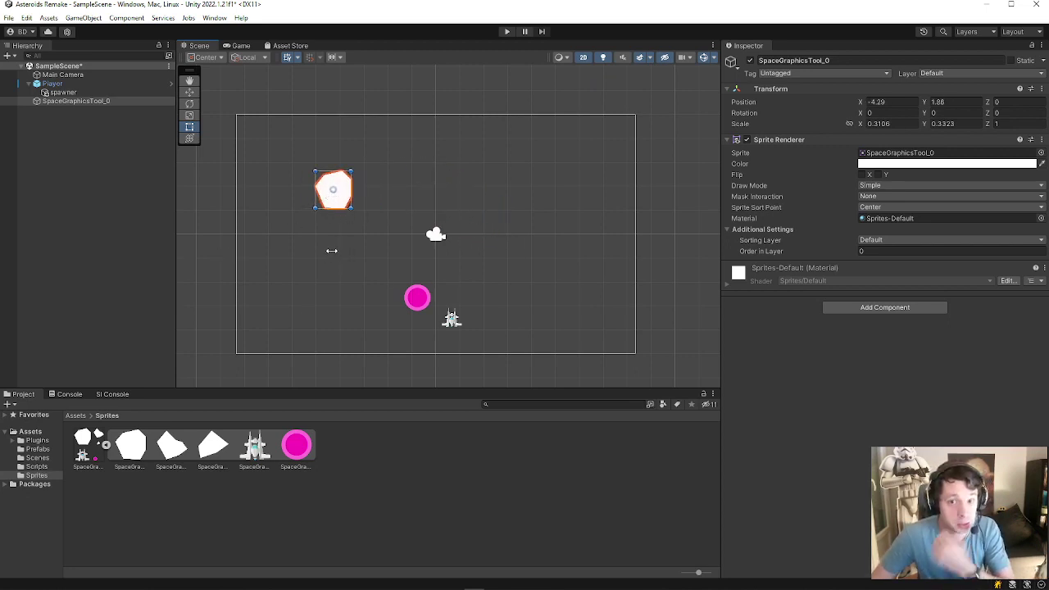
pyautogui.moveTo(334, 206); pyautogui.dragTo(345, 224)
pyautogui.scroll(3, 345, 215)
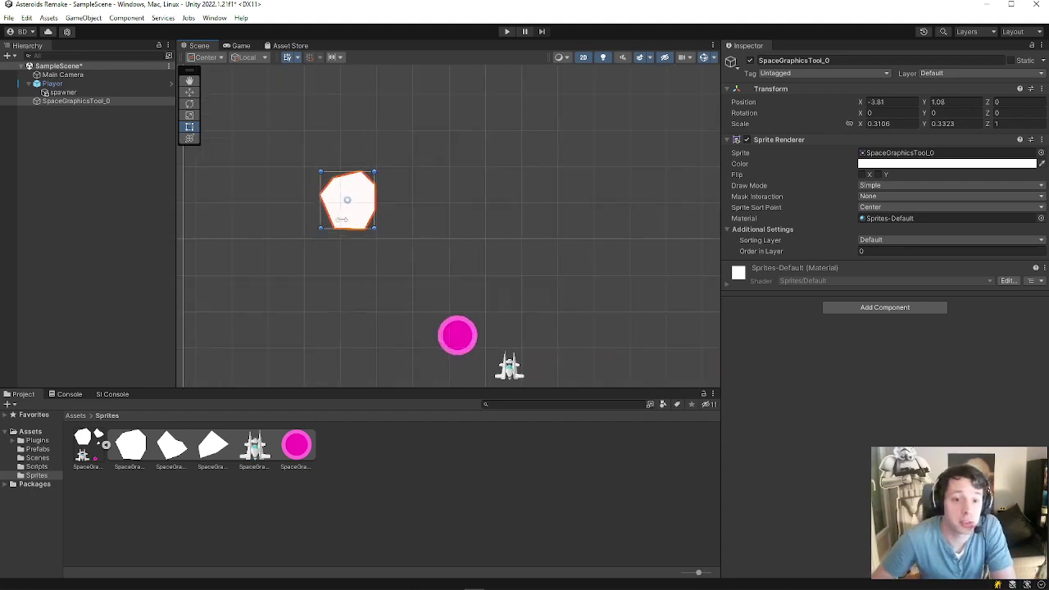
pyautogui.scroll(3, 345, 215)
pyautogui.scroll(3, 345, 215)
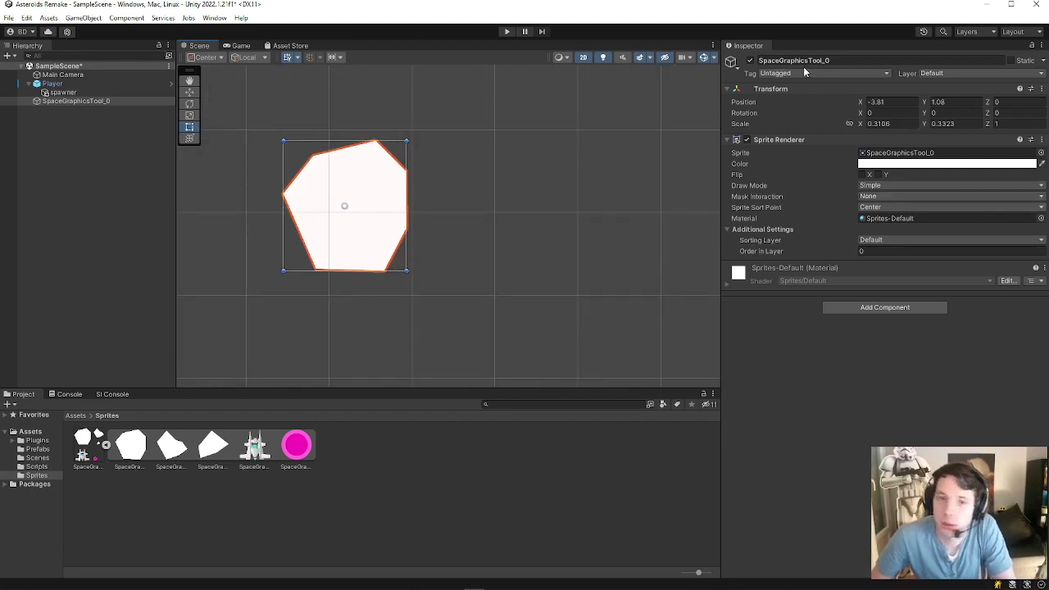
# Rename the rock sprite object to Asteroid.
pyautogui.click(832, 74)
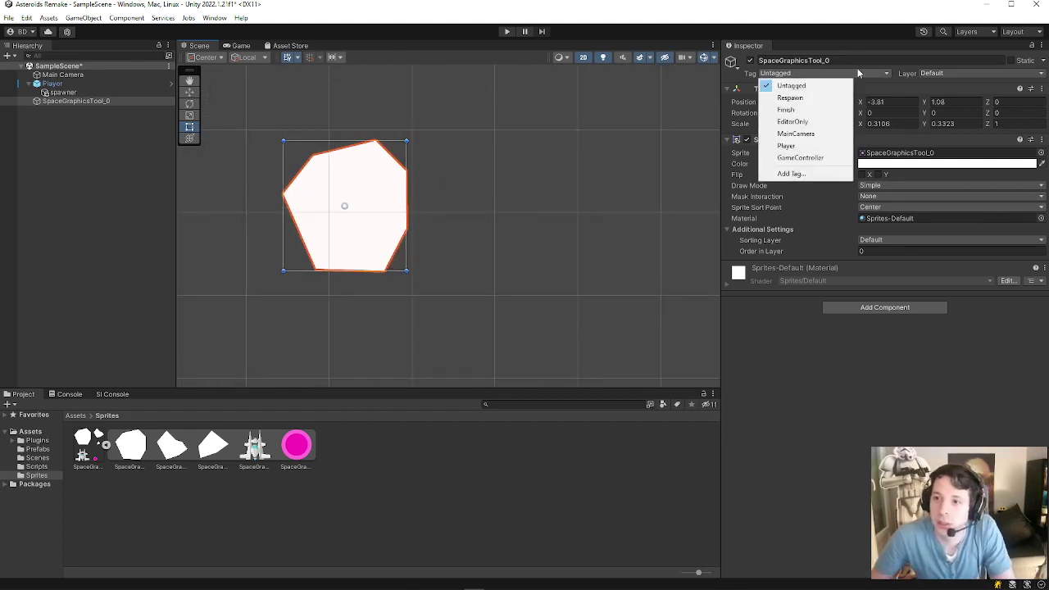
pyautogui.click(837, 60)
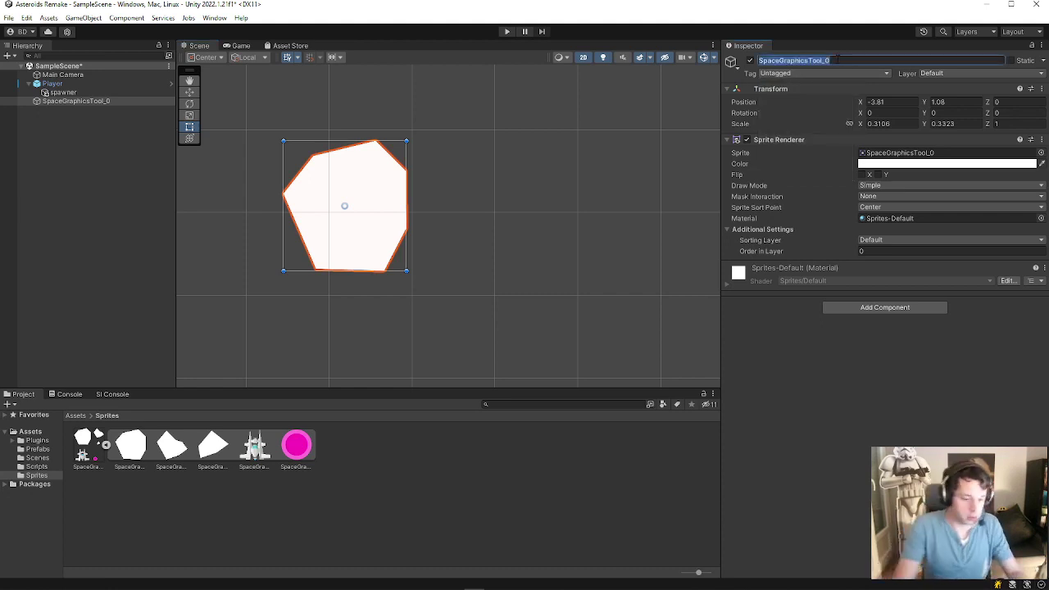
pyautogui.write('Asteroid')
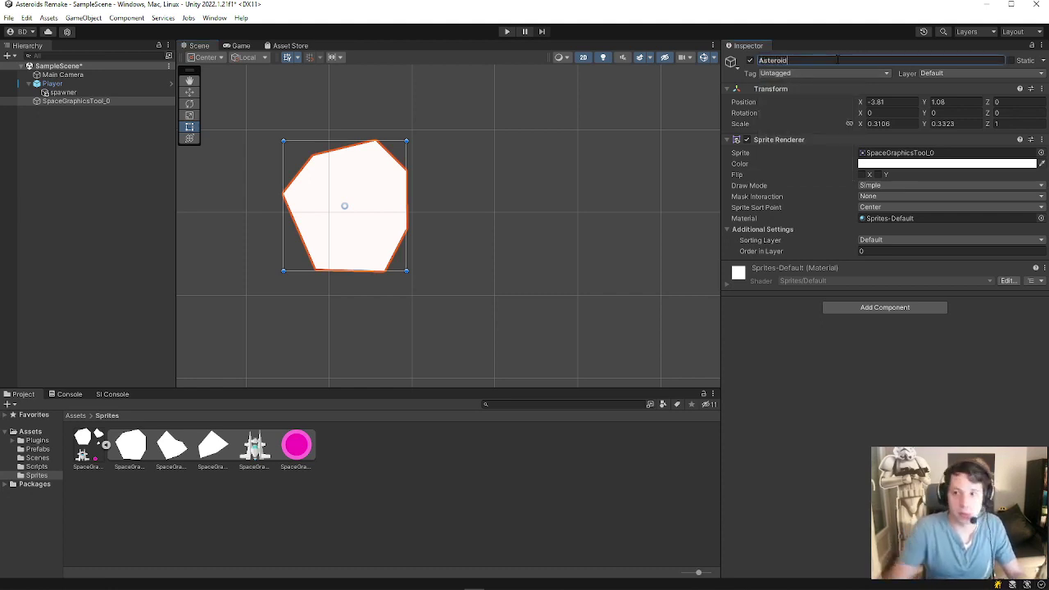
pyautogui.press('Return')
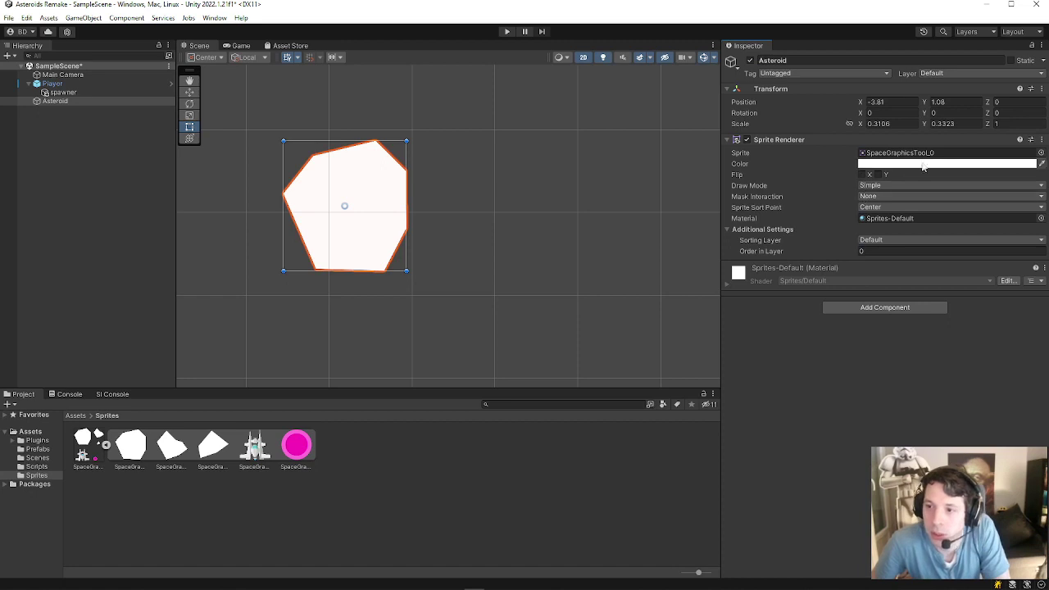
# Add a Polygon Collider 2D component to the Asteroid.
pyautogui.click(878, 309)
pyautogui.write('coll')
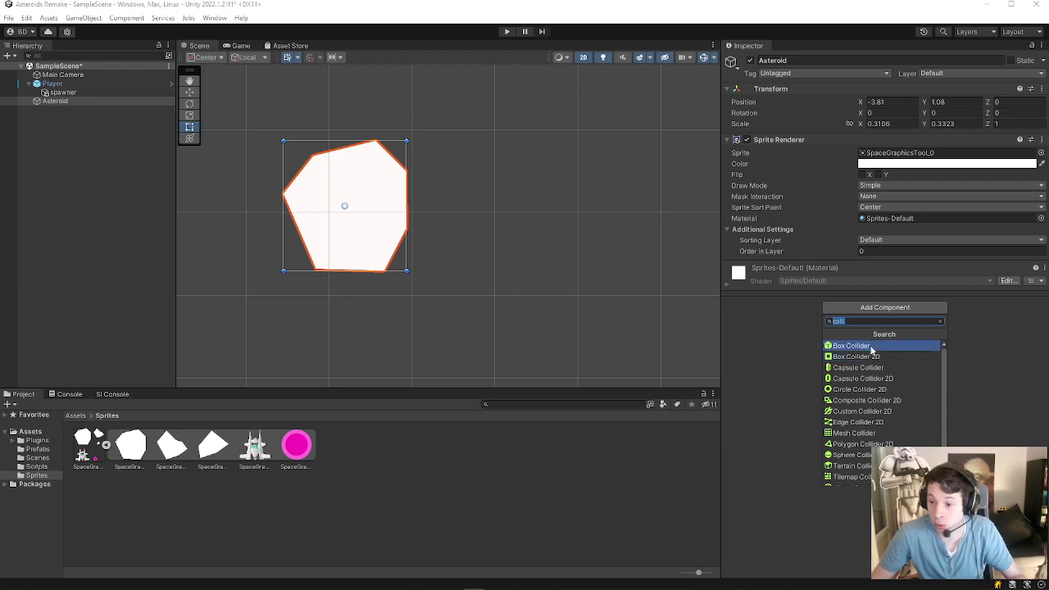
pyautogui.press('Down')
pyautogui.press('Down')
pyautogui.press('Down')
pyautogui.press('Down')
pyautogui.press('Down')
pyautogui.press('Down')
pyautogui.press('Down')
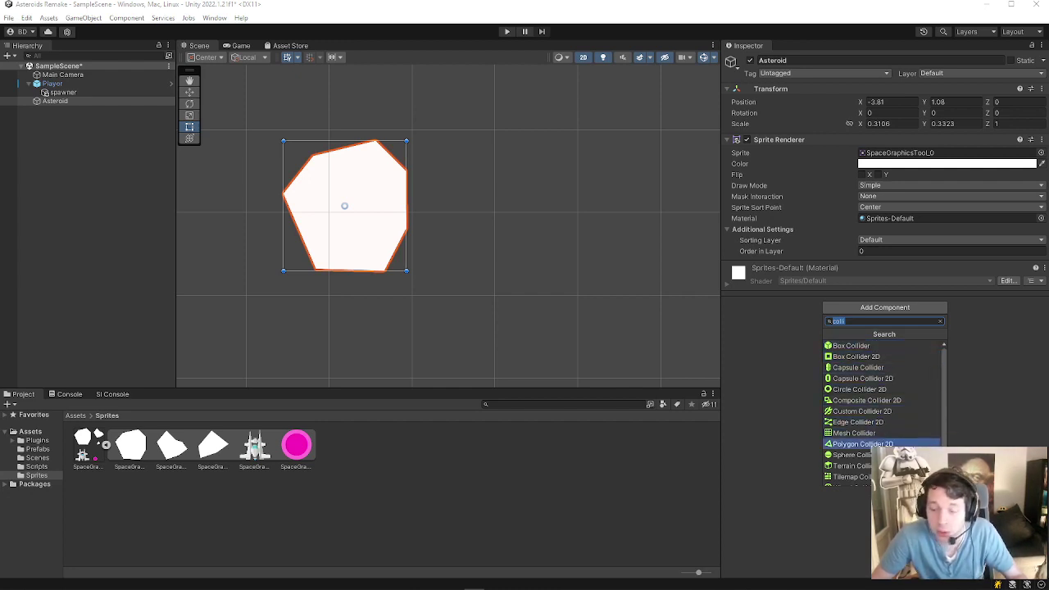
pyautogui.press('Return')
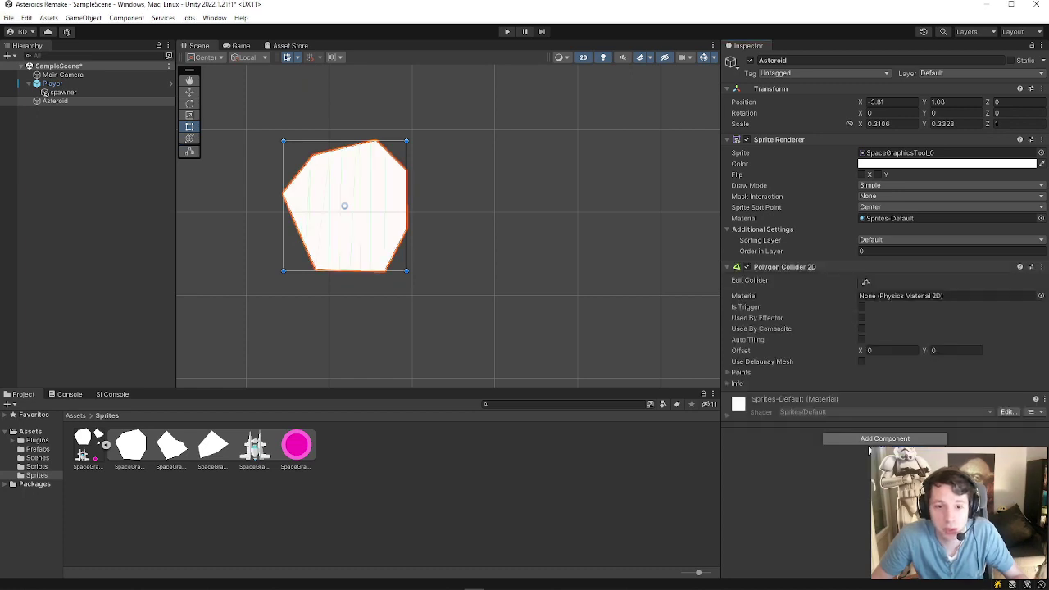
# Frame the Asteroid and edit its collider outline, deleting a vertex on the top edge.
pyautogui.scroll(2, 299, 158)
pyautogui.scroll(2, 319, 172)
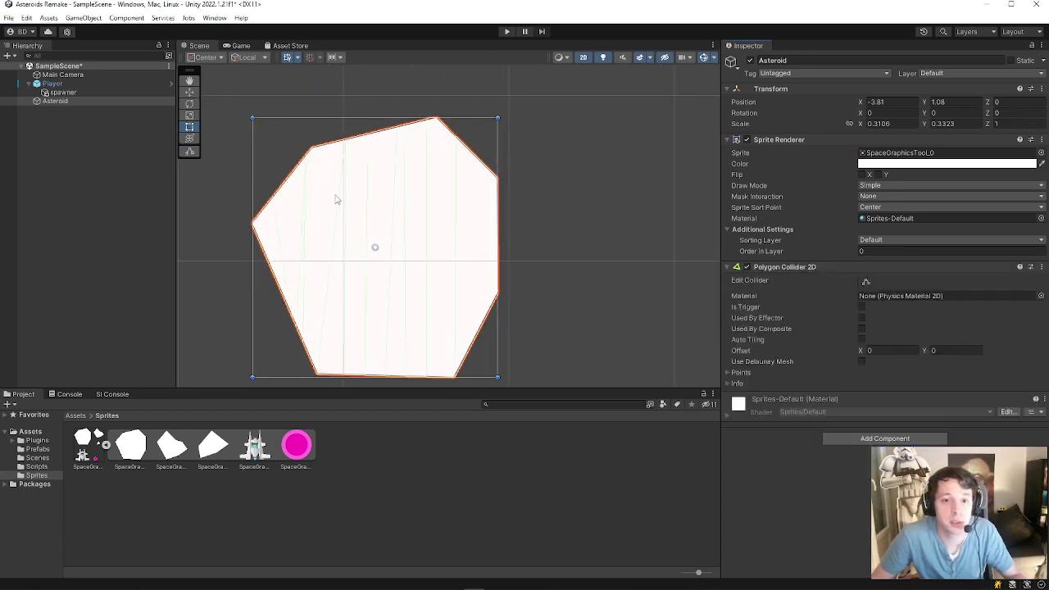
pyautogui.scroll(1, 331, 152)
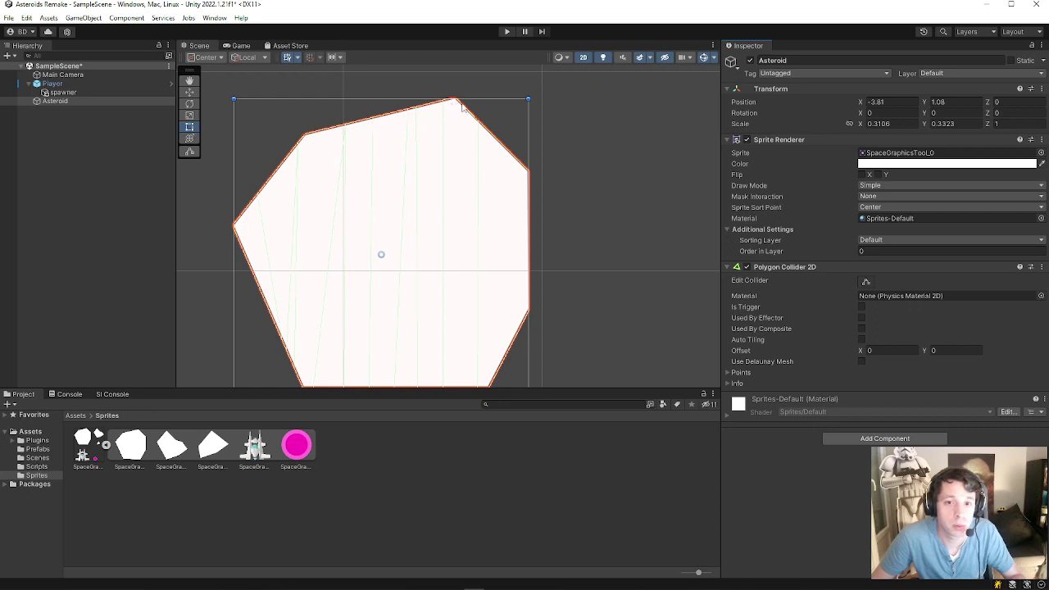
pyautogui.moveTo(531, 321); pyautogui.dragTo(567, 235, button='middle')
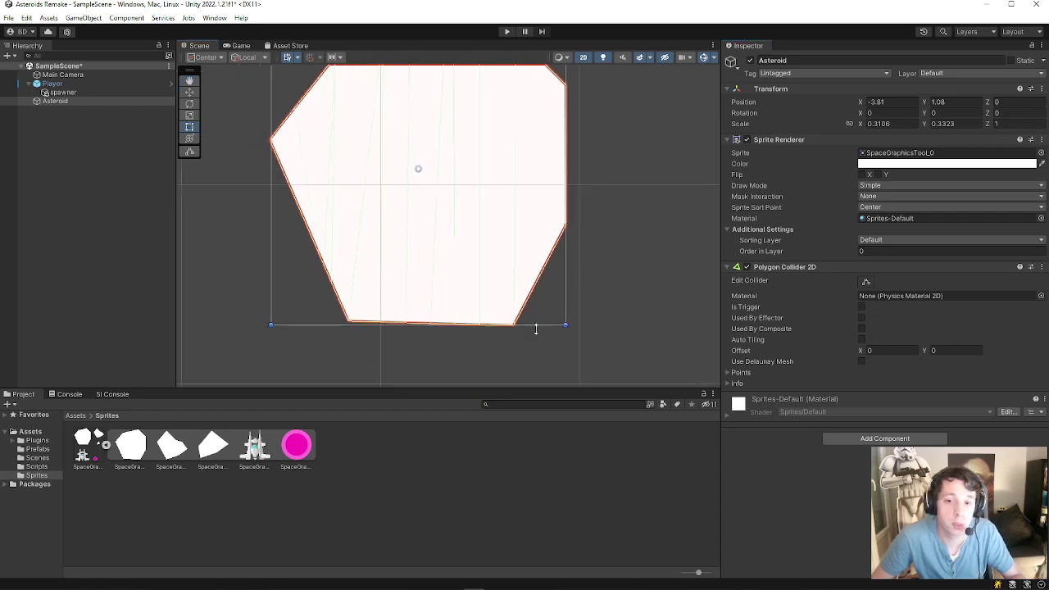
pyautogui.moveTo(419, 203); pyautogui.dragTo(417, 248, button='middle')
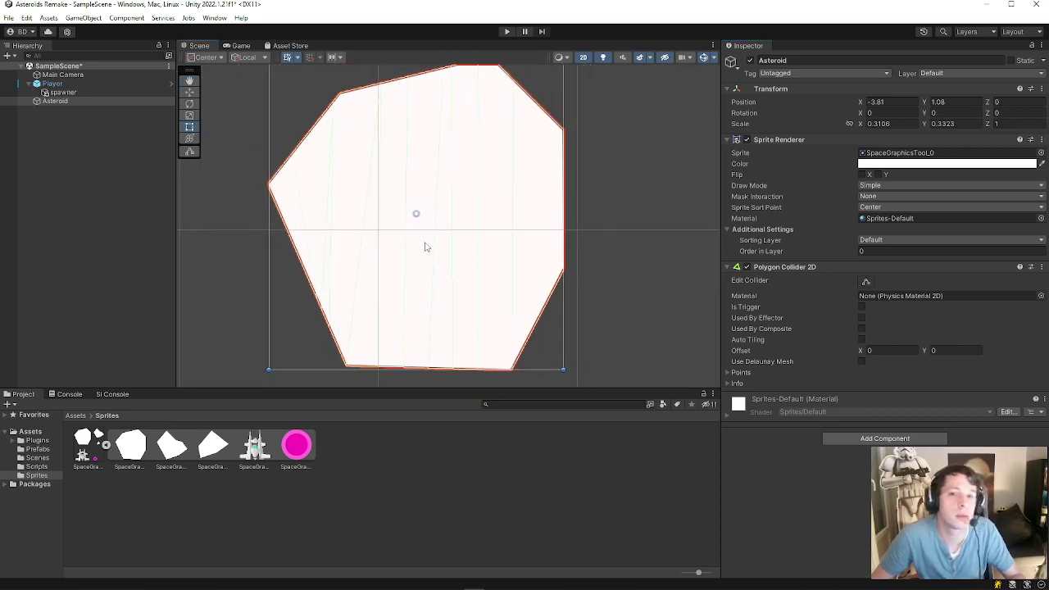
pyautogui.moveTo(338, 116); pyautogui.dragTo(410, 213, button='middle')
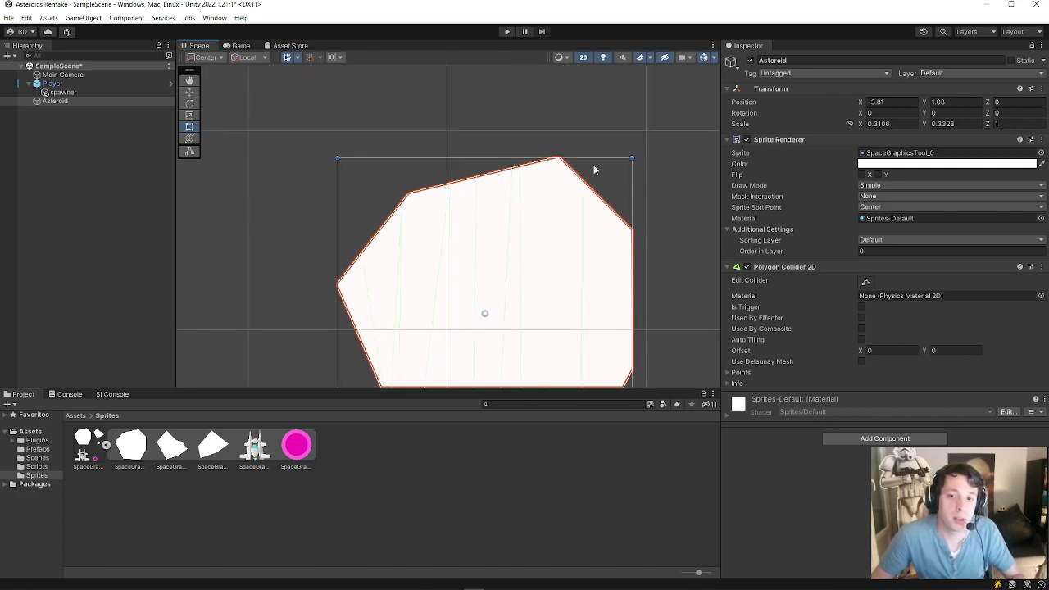
pyautogui.moveTo(615, 279); pyautogui.dragTo(609, 176, button='middle')
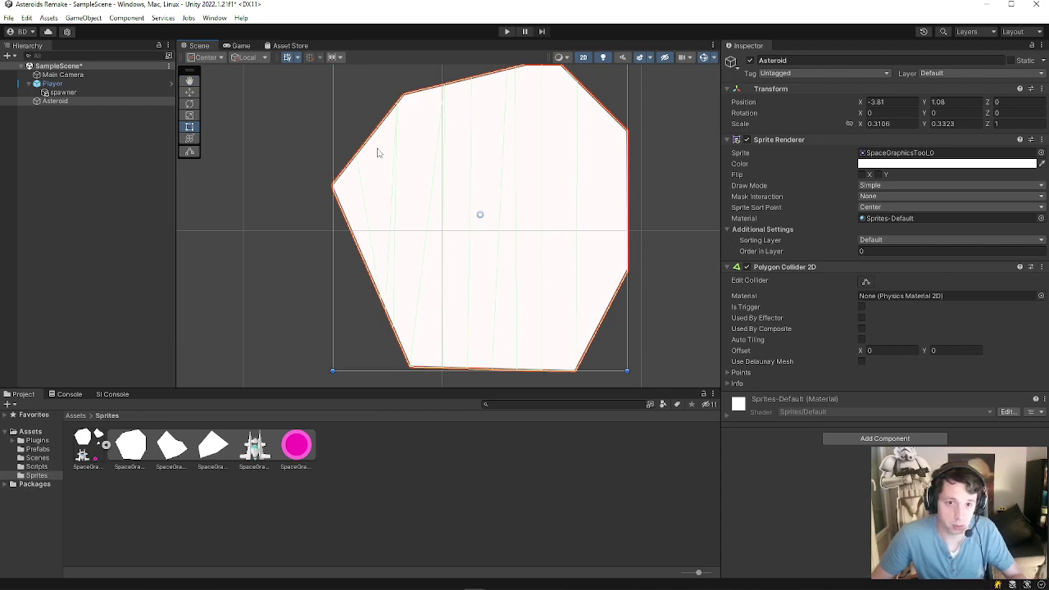
pyautogui.click(865, 281)
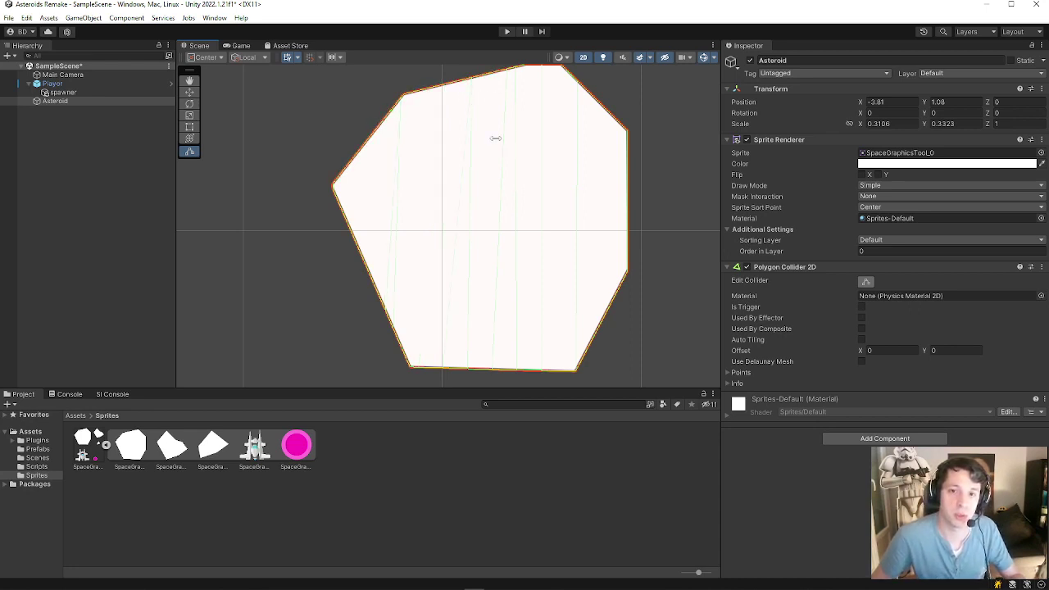
pyautogui.scroll(1, 493, 155)
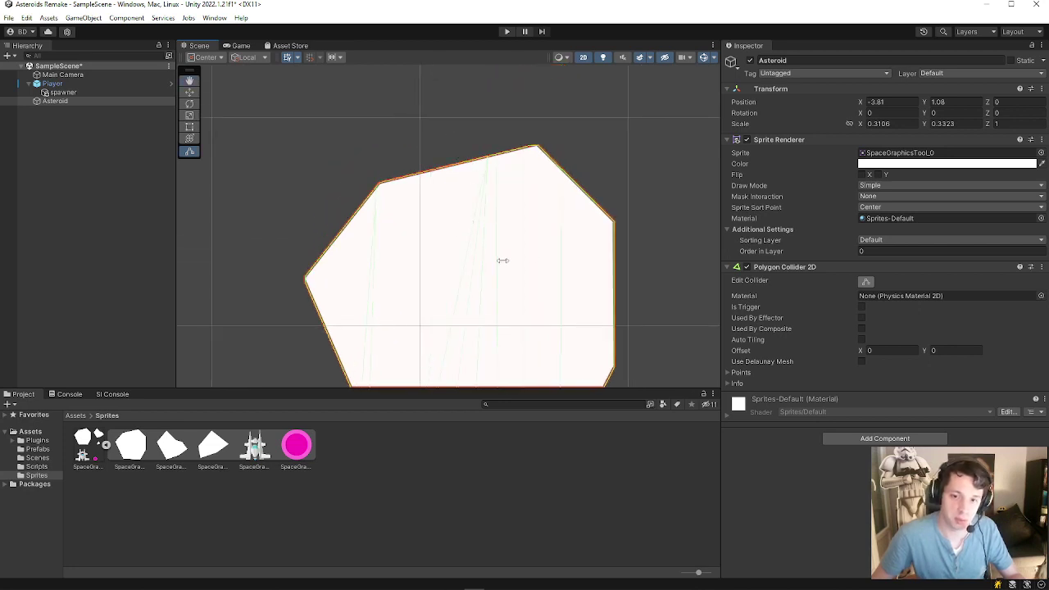
pyautogui.moveTo(485, 282); pyautogui.dragTo(512, 222, button='middle')
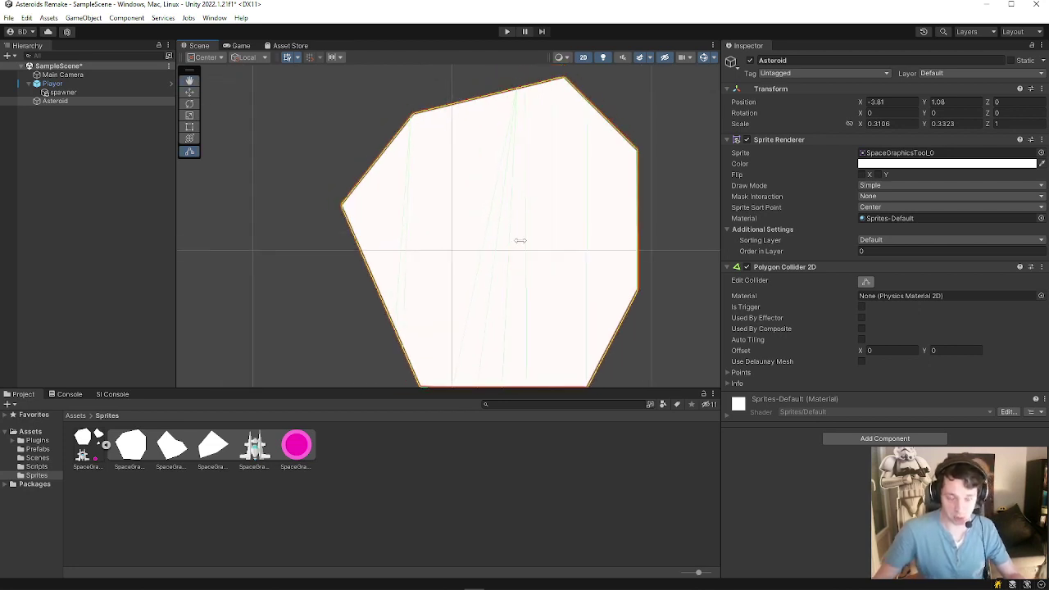
pyautogui.keyDown('ctrl'); pyautogui.click(530, 87); pyautogui.keyUp('ctrl')
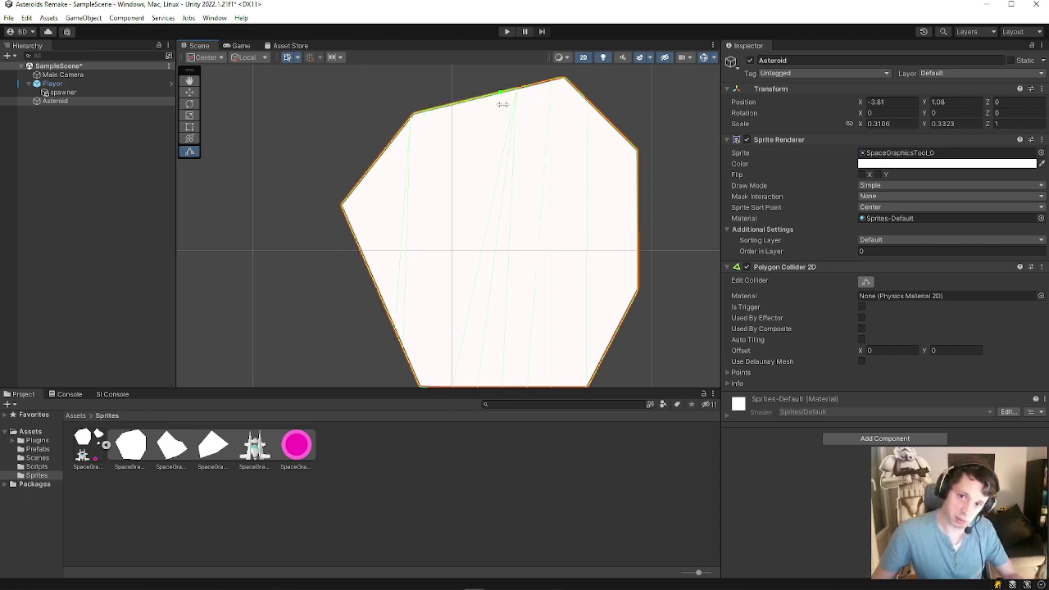
# Check the full seven-sided collider outline against the rock and stop editing it.
pyautogui.moveTo(555, 245); pyautogui.dragTo(538, 217, button='middle')
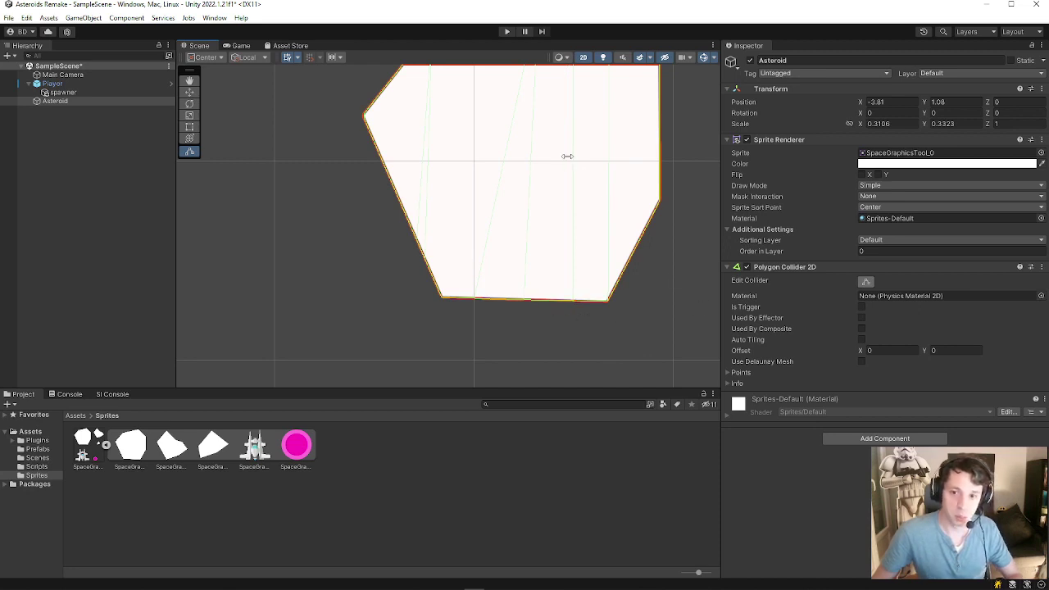
pyautogui.moveTo(567, 156)
pyautogui.mouseDown(button='middle')
pyautogui.moveTo(559, 265)
pyautogui.moveTo(489, 204)
pyautogui.mouseUp(button='middle')
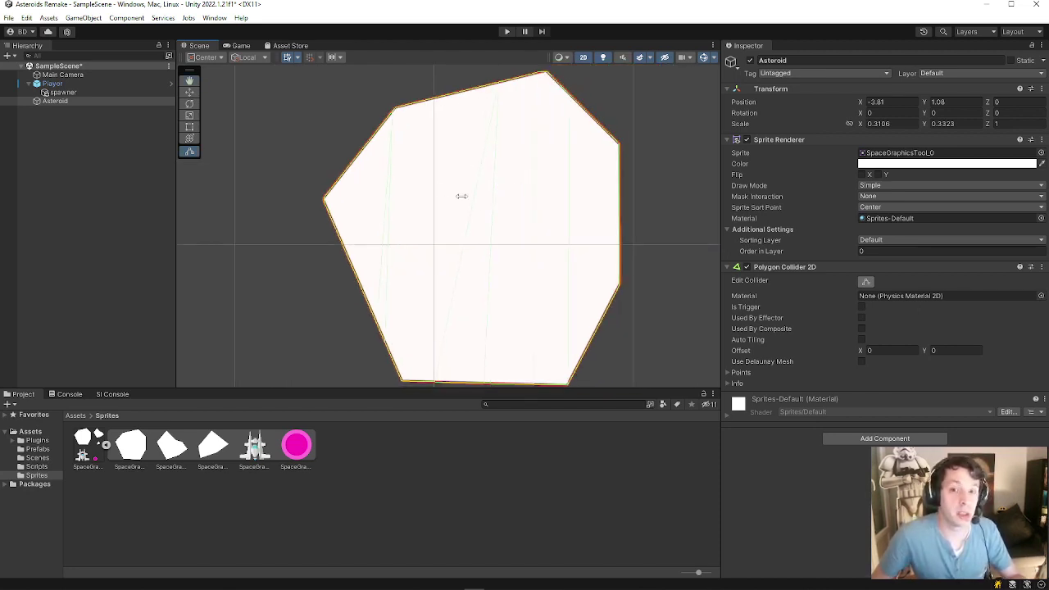
pyautogui.scroll(-3, 469, 185)
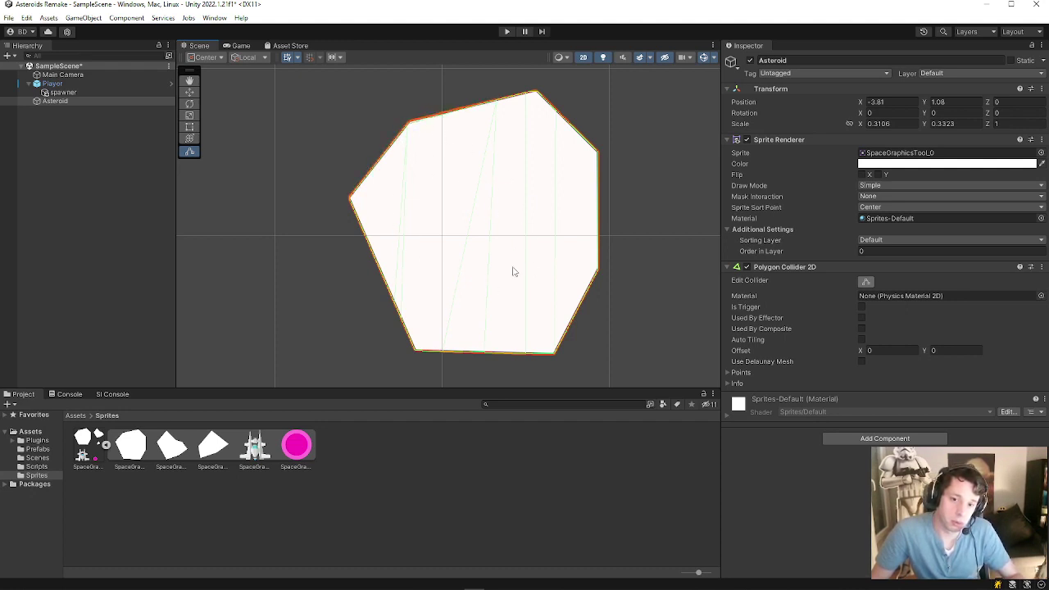
pyautogui.click(863, 281)
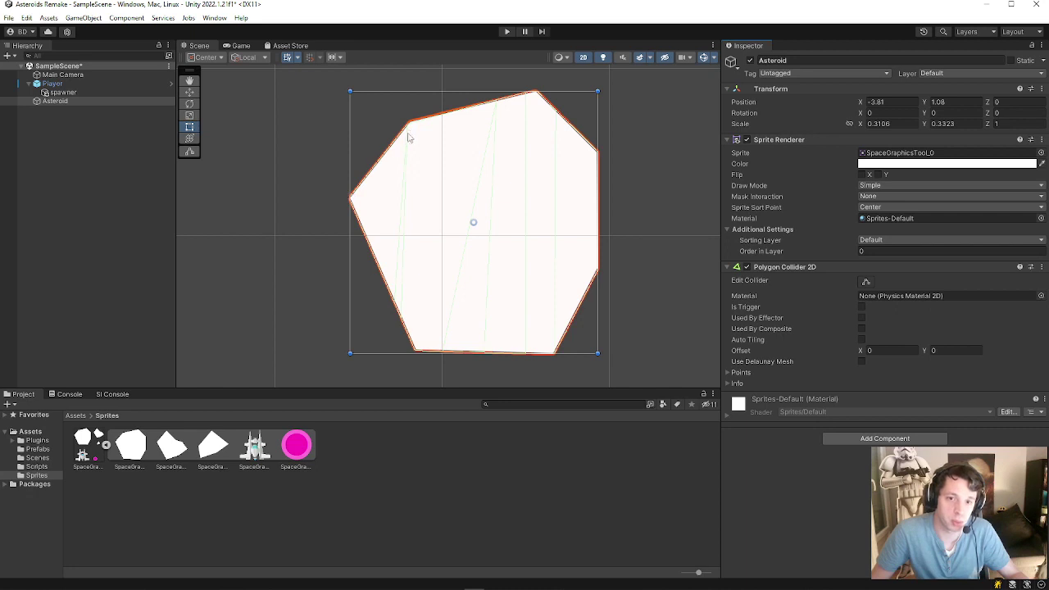
# Add a Rigidbody 2D to the Asteroid and collapse the Rigidbody 2D and Polygon Collider 2D panels.
pyautogui.click(863, 282)
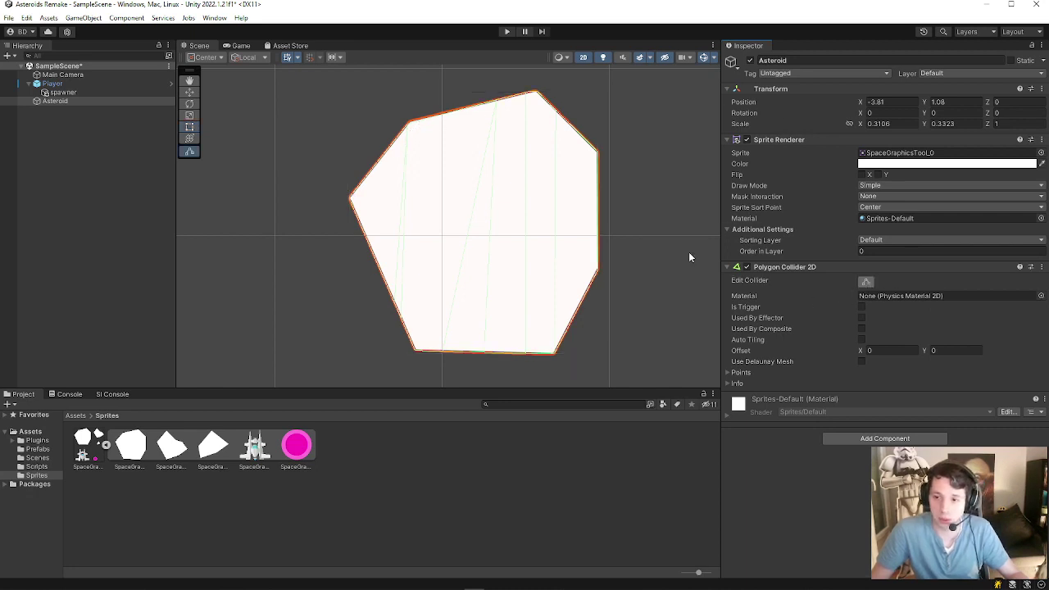
pyautogui.click(890, 439)
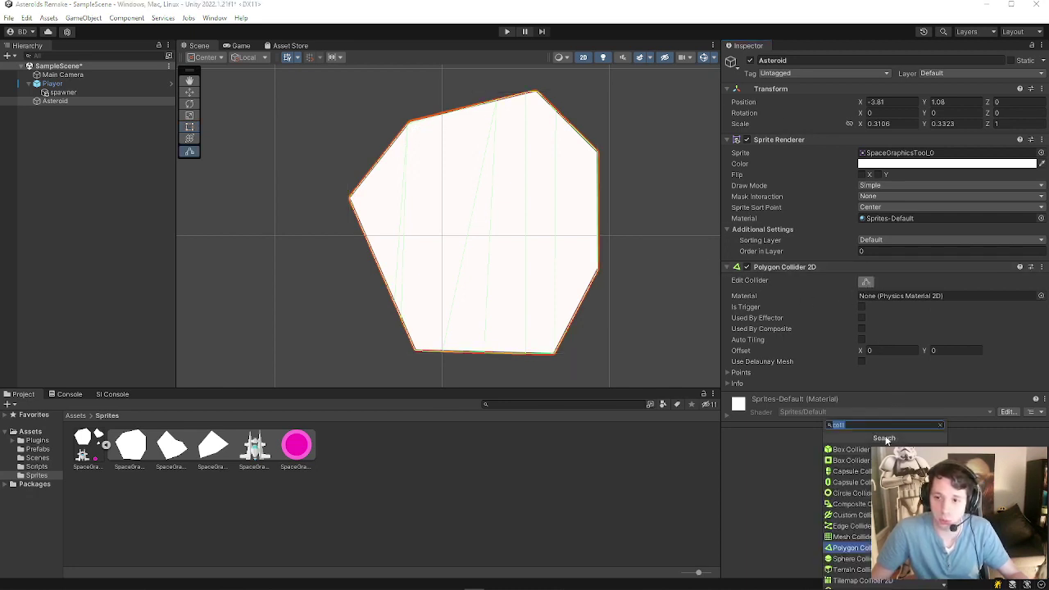
pyautogui.write('ri')
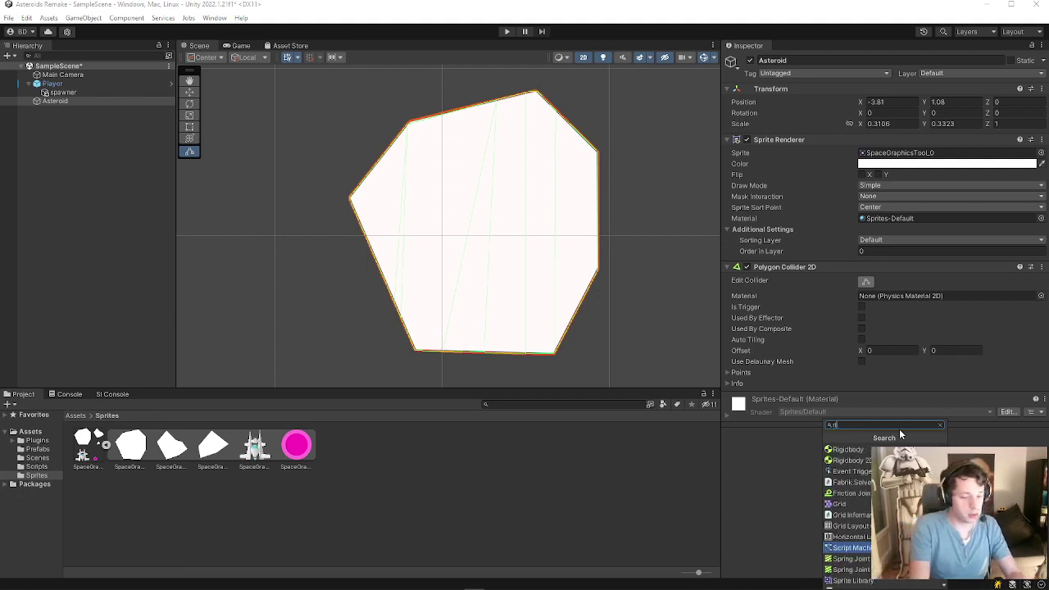
pyautogui.write('gid')
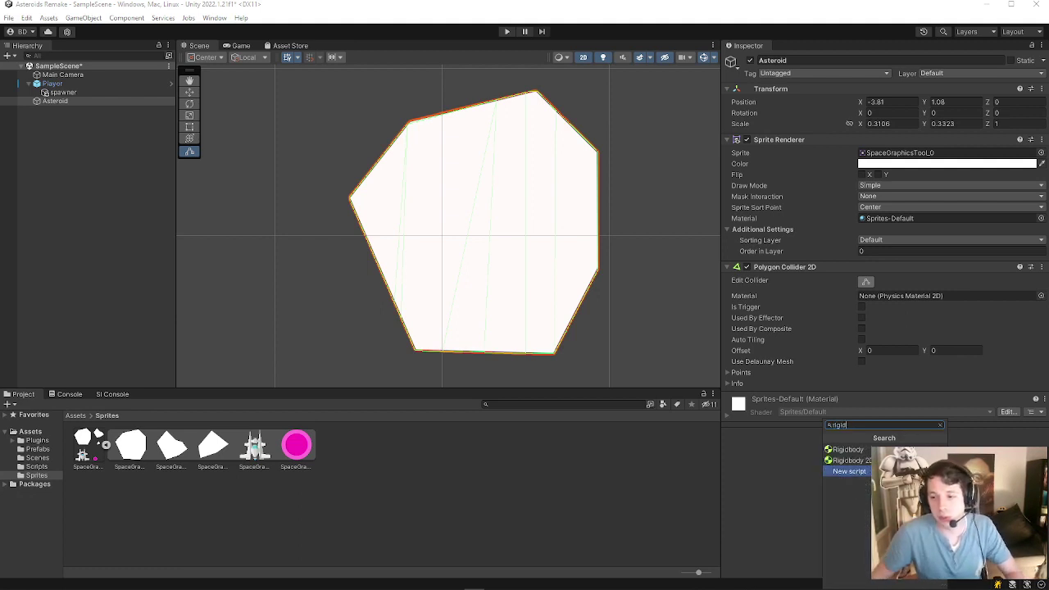
pyautogui.press('Return')
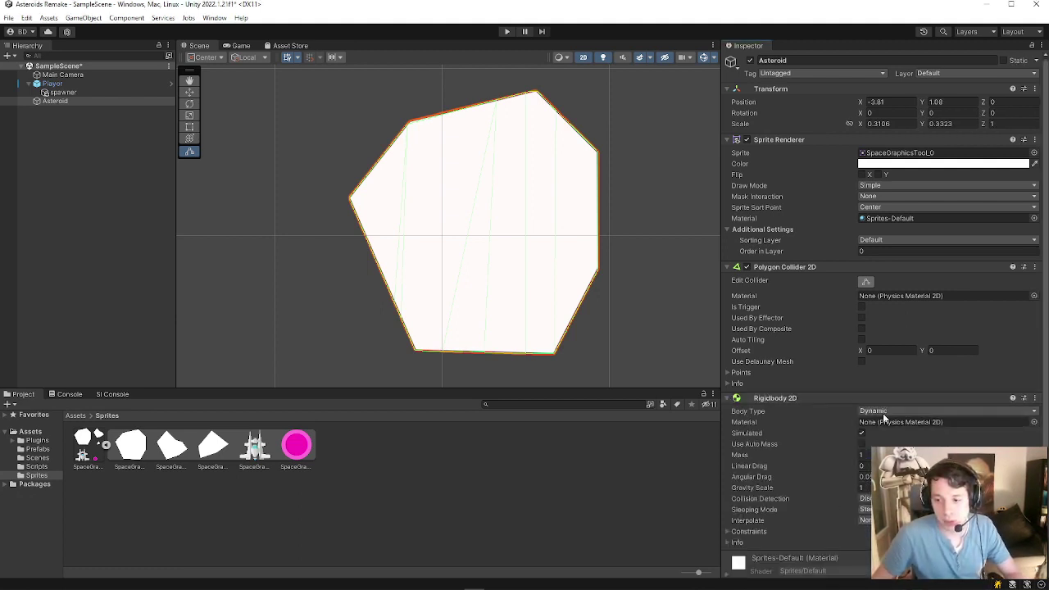
pyautogui.scroll(-2, 879, 422)
pyautogui.click(760, 365)
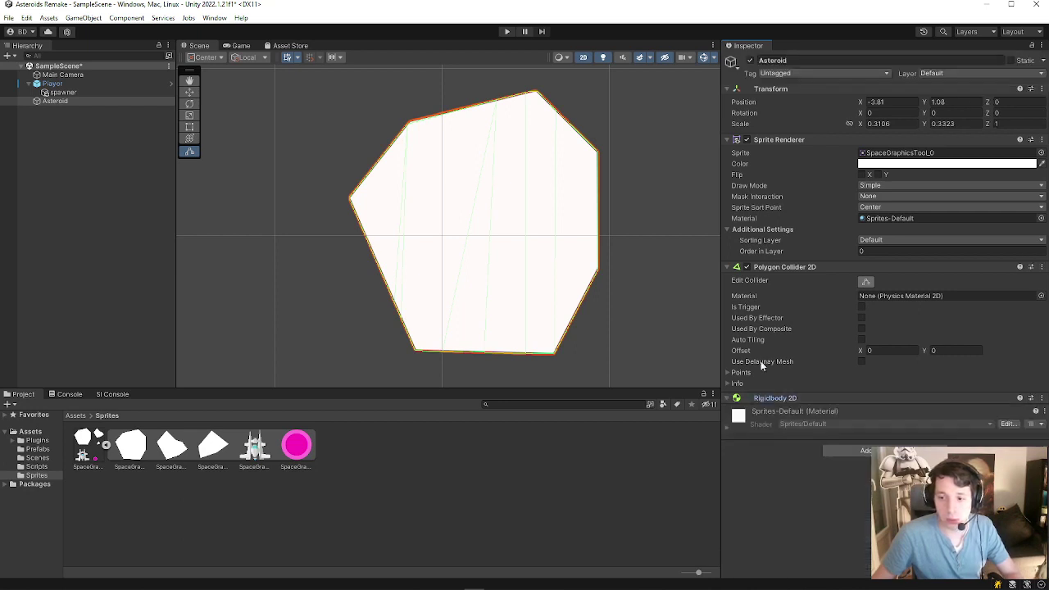
pyautogui.click(770, 270)
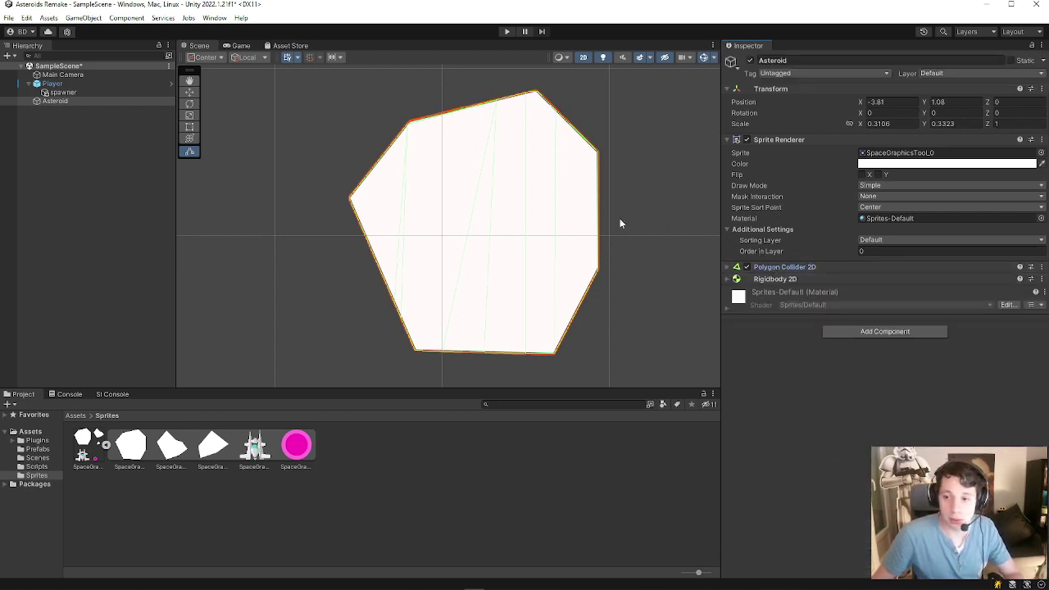
# Test-run the game with ship and asteroid in view, then stop once the asteroid falls away.
pyautogui.scroll(-10, 564, 189)
pyautogui.moveTo(530, 178); pyautogui.dragTo(413, 219, button='middle')
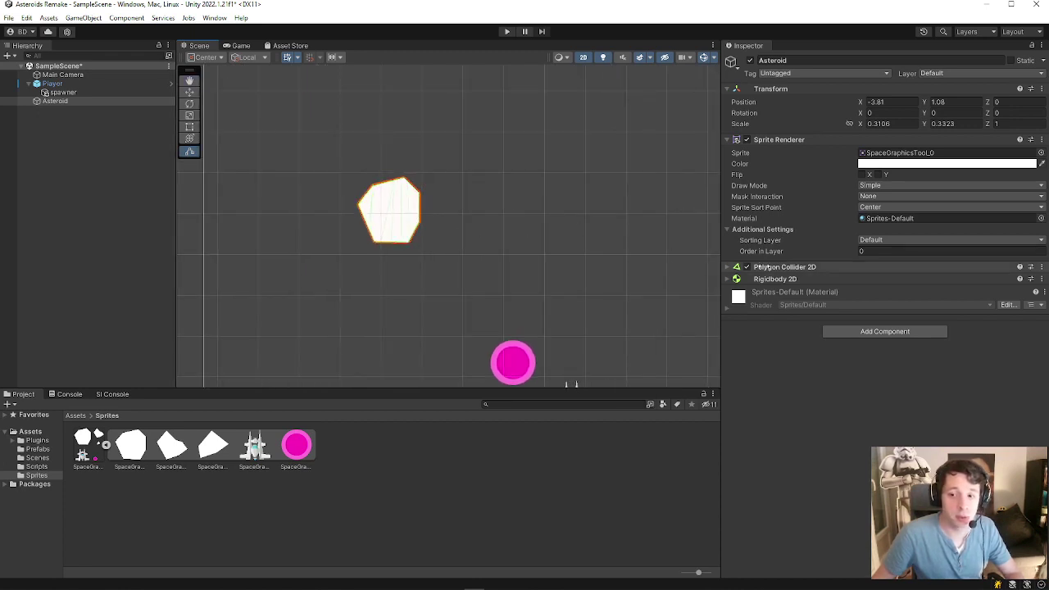
pyautogui.click(506, 31)
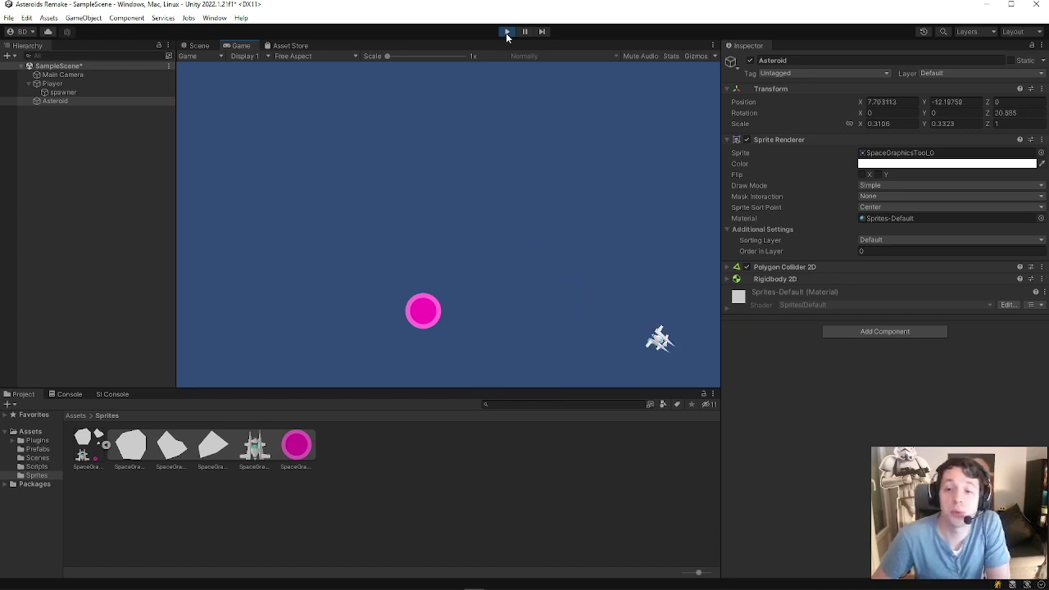
pyautogui.click(506, 32)
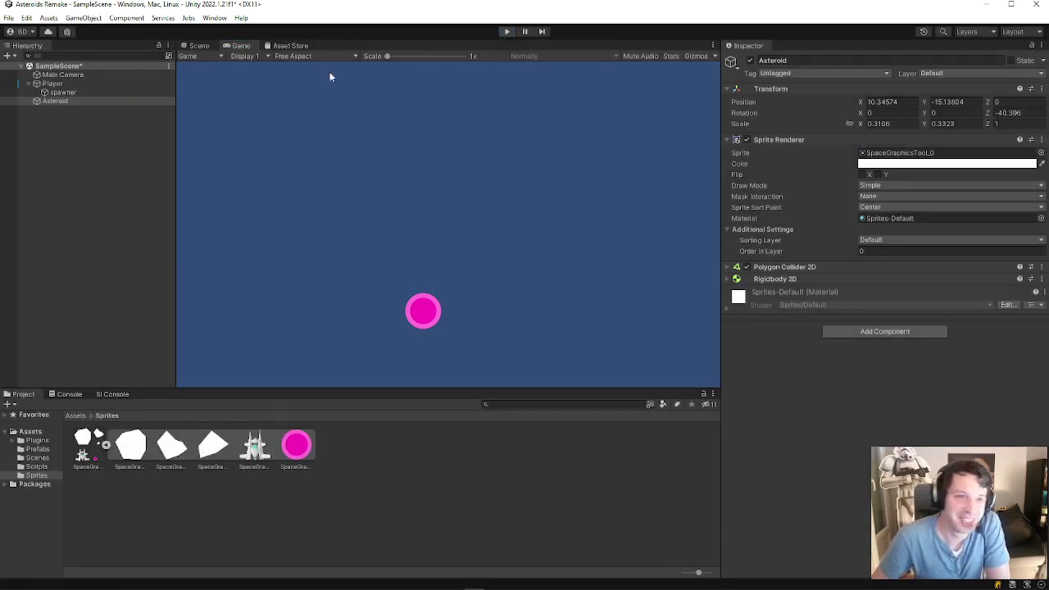
# Tick Freeze Rotation Z under the Player's Rigidbody 2D Constraints.
pyautogui.click(57, 84)
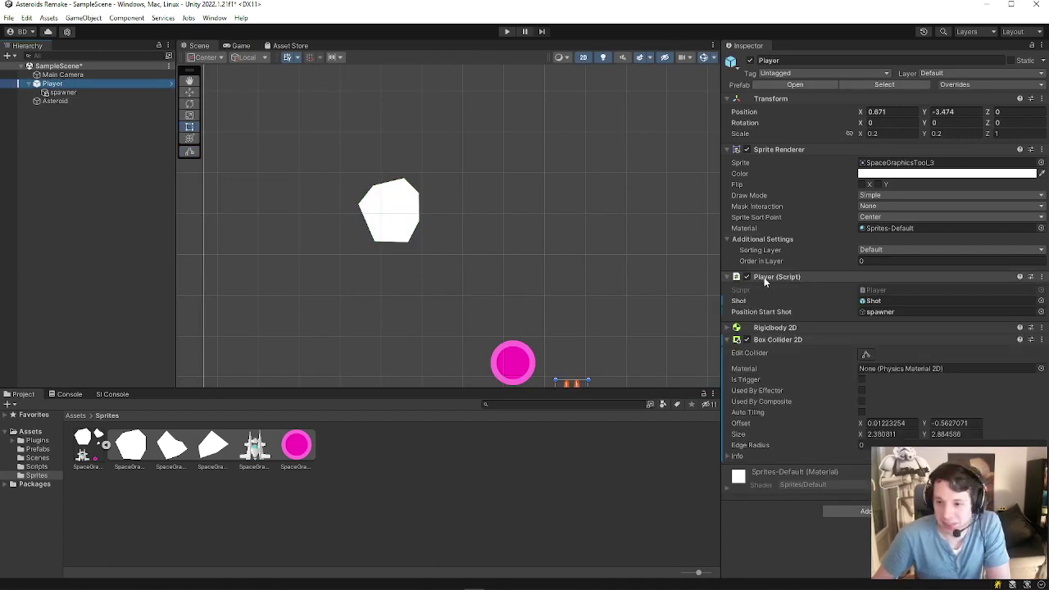
pyautogui.click(735, 455)
pyautogui.scroll(-1, 733, 450)
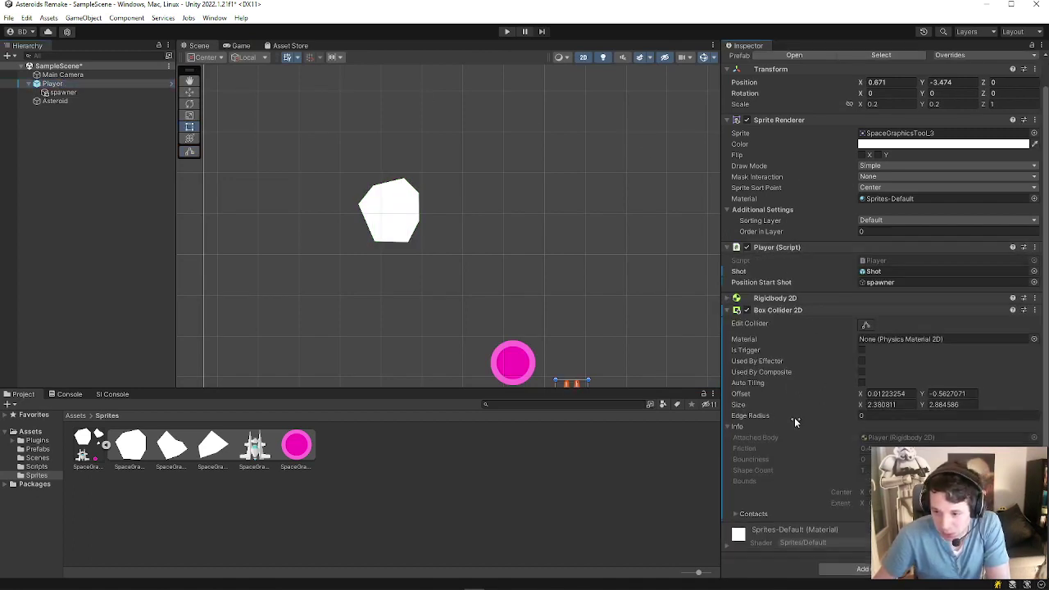
pyautogui.scroll(1, 739, 423)
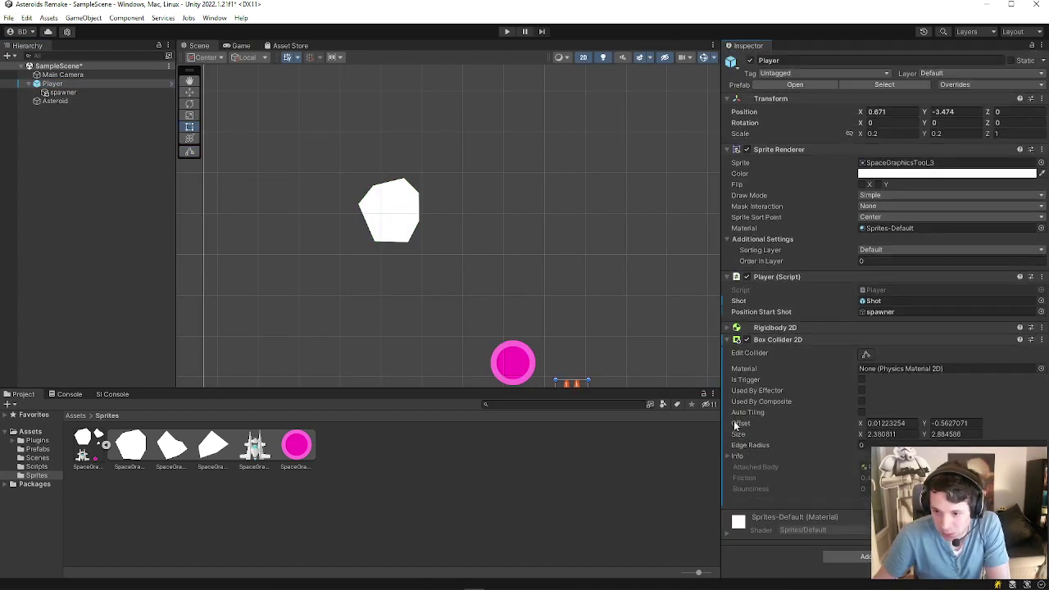
pyautogui.click(774, 328)
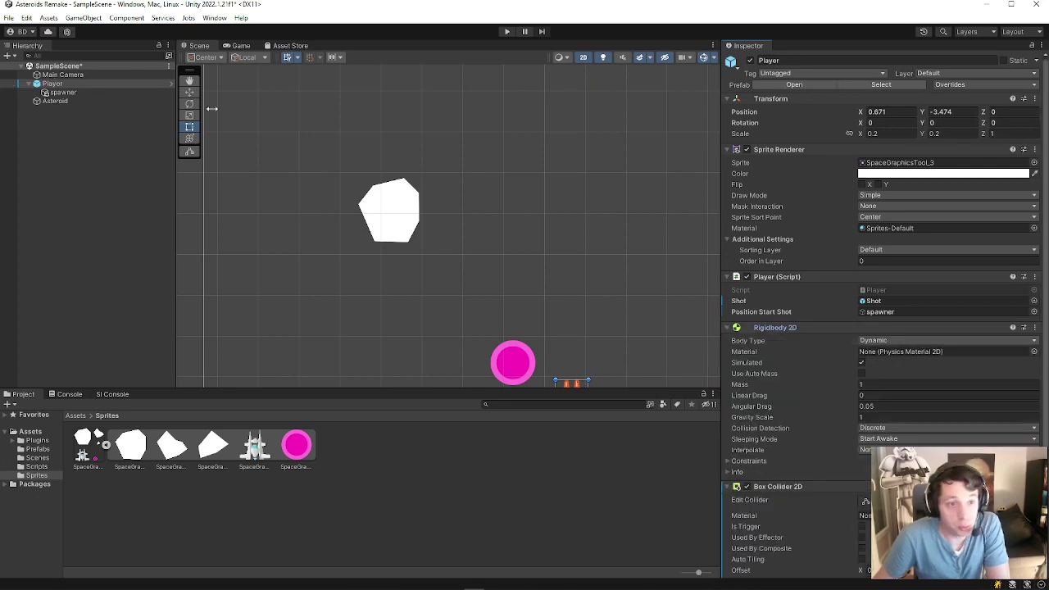
pyautogui.scroll(-2, 825, 405)
pyautogui.scroll(-1, 825, 406)
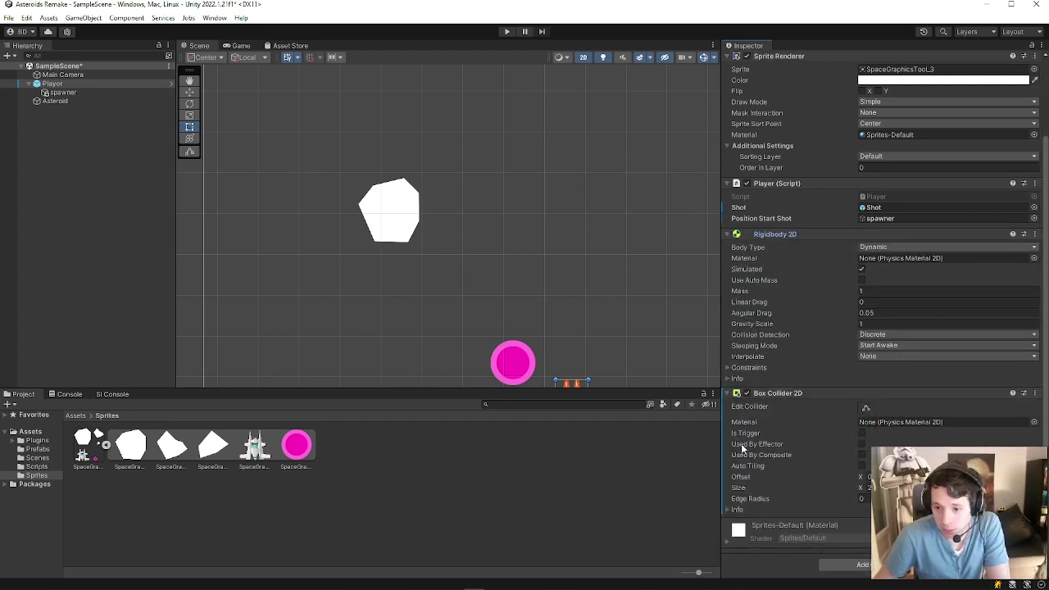
pyautogui.click(730, 367)
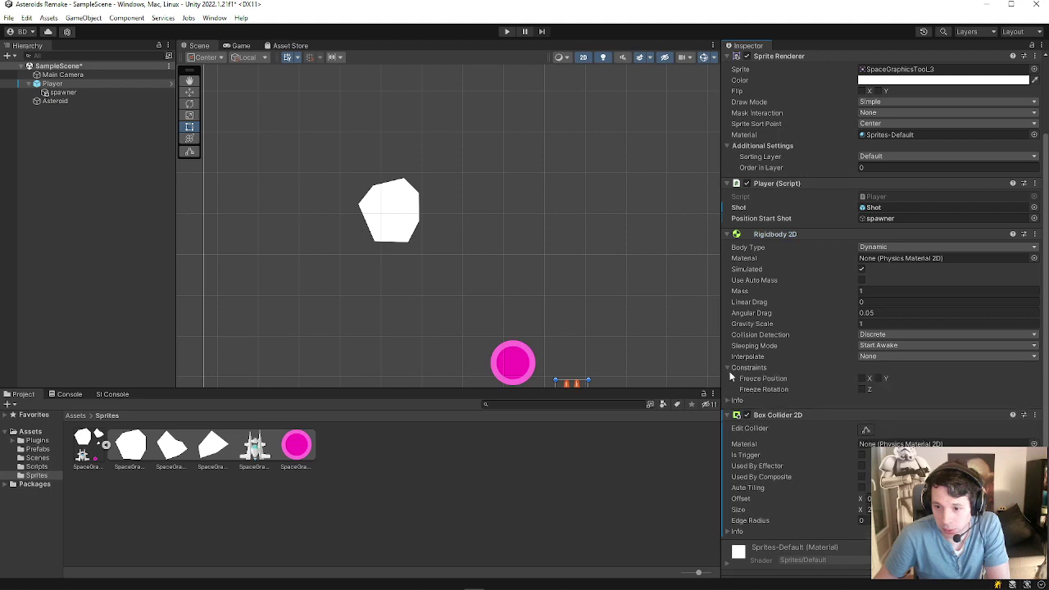
pyautogui.click(862, 390)
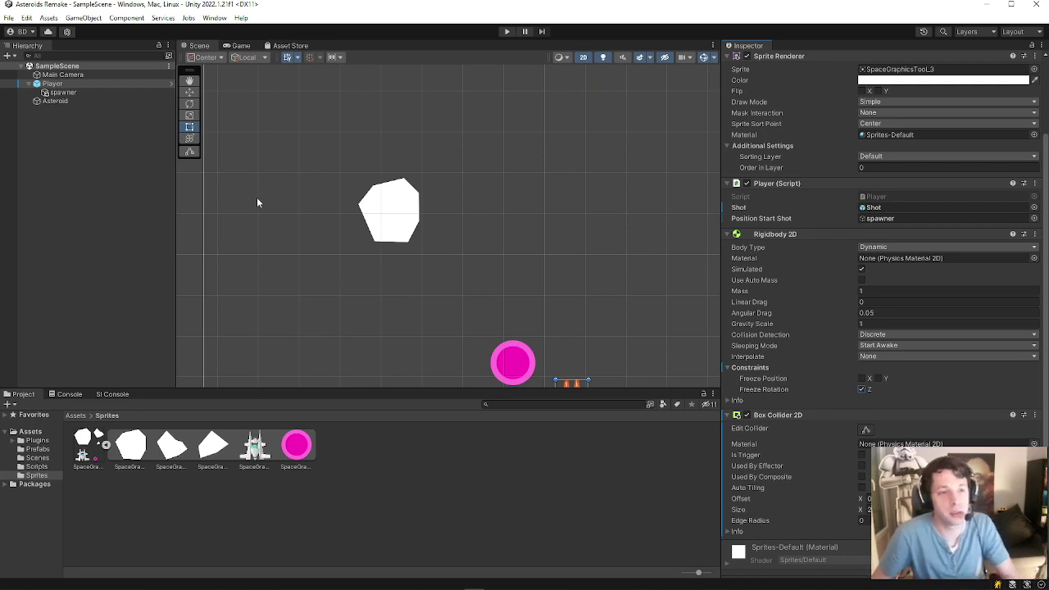
pyautogui.moveTo(524, 307)
pyautogui.mouseDown(button='middle')
pyautogui.moveTo(461, 266)
pyautogui.moveTo(469, 237)
pyautogui.moveTo(471, 292)
pyautogui.mouseUp(button='middle')
pyautogui.scroll(-3, 461, 266)
pyautogui.scroll(3, 465, 231)
# Move the Asteroid up-left and drag it into the Prefabs folder to make a prefab.
pyautogui.click(348, 193)
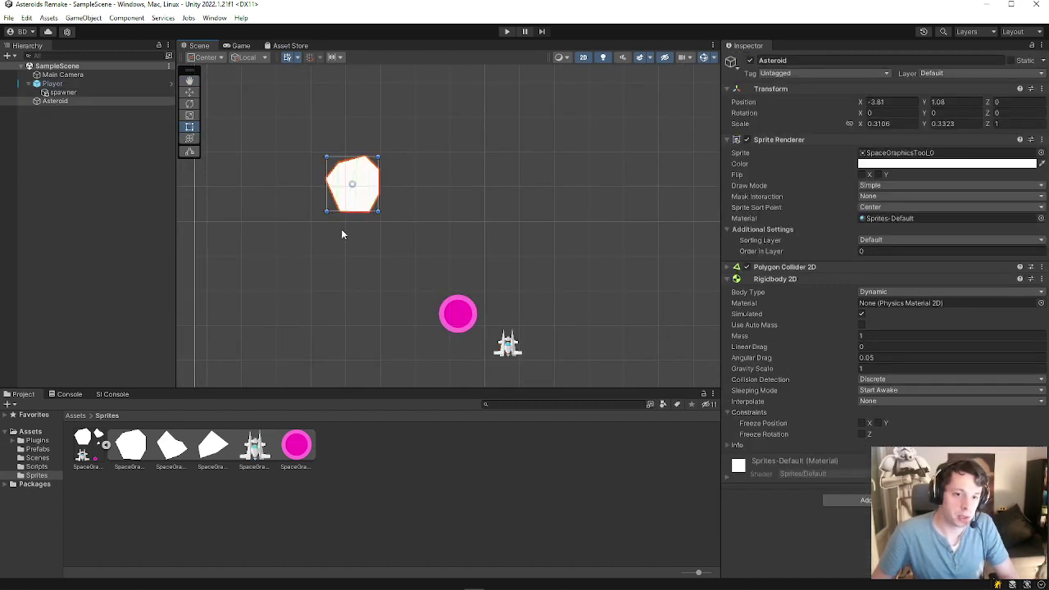
pyautogui.click(37, 450)
pyautogui.moveTo(361, 205); pyautogui.dragTo(346, 181)
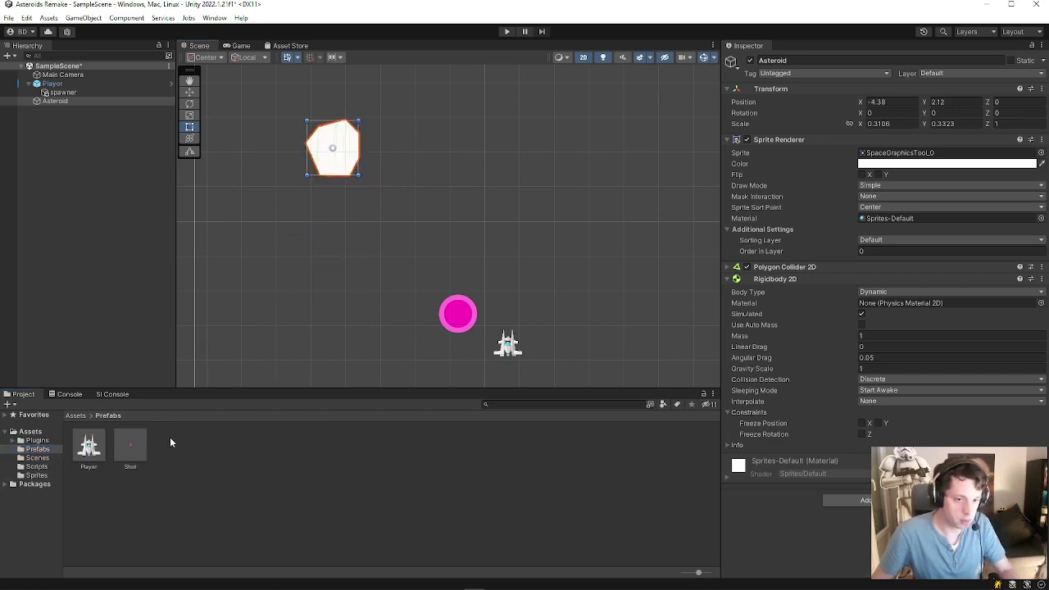
pyautogui.click(89, 93)
pyautogui.moveTo(66, 102)
pyautogui.mouseDown()
pyautogui.moveTo(211, 475)
pyautogui.moveTo(212, 541)
pyautogui.mouseUp()
# Place four more Asteroid prefab copies at upper right, left, right and top centre.
pyautogui.moveTo(89, 447); pyautogui.dragTo(617, 125)
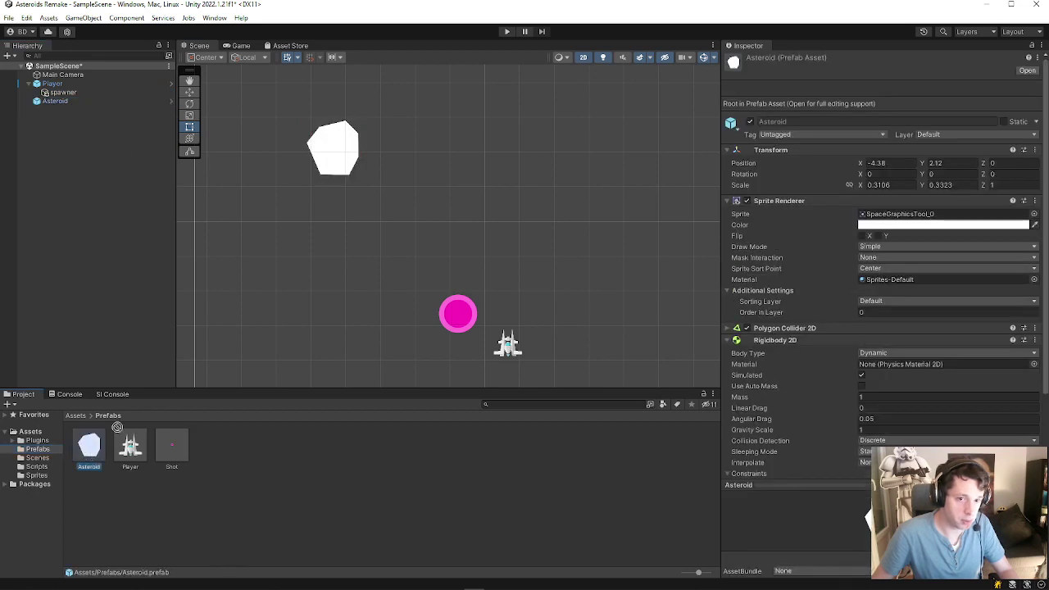
pyautogui.moveTo(89, 447); pyautogui.dragTo(293, 276)
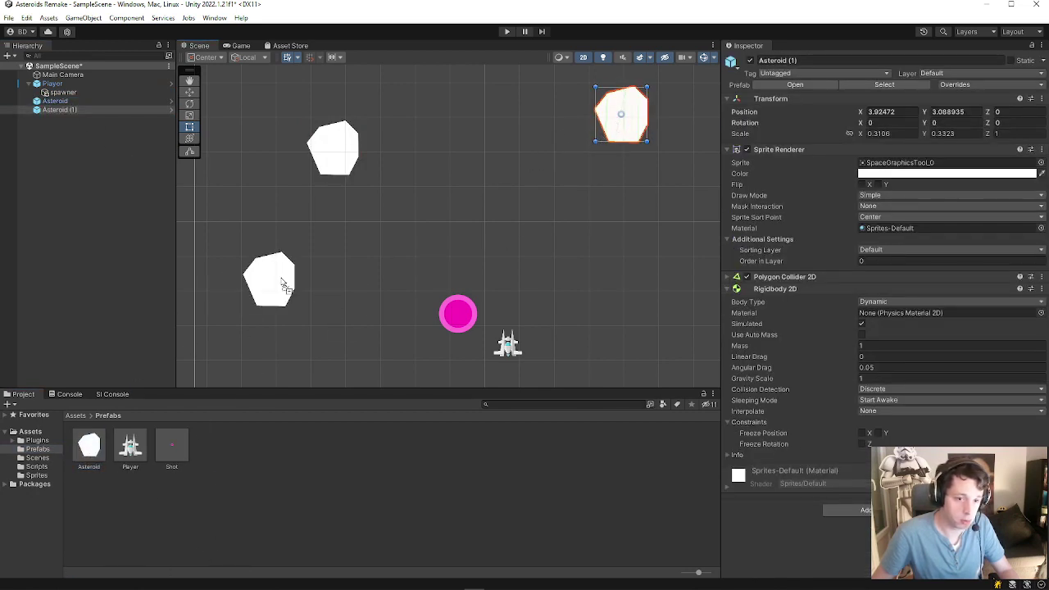
pyautogui.moveTo(90, 447); pyautogui.dragTo(669, 262)
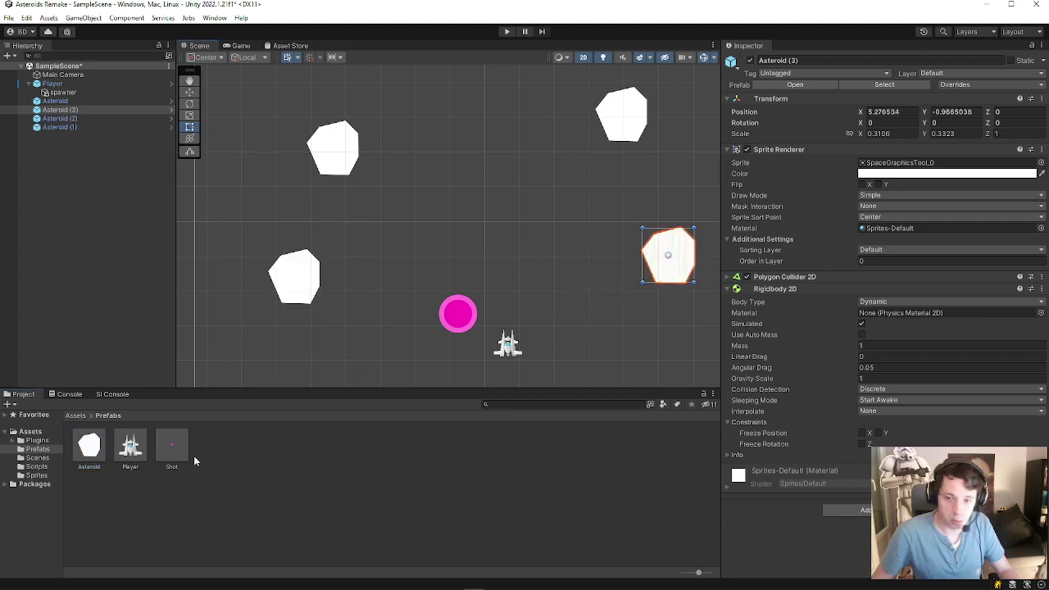
pyautogui.moveTo(89, 448); pyautogui.dragTo(494, 145)
pyautogui.moveTo(546, 246); pyautogui.dragTo(455, 295, button='middle')
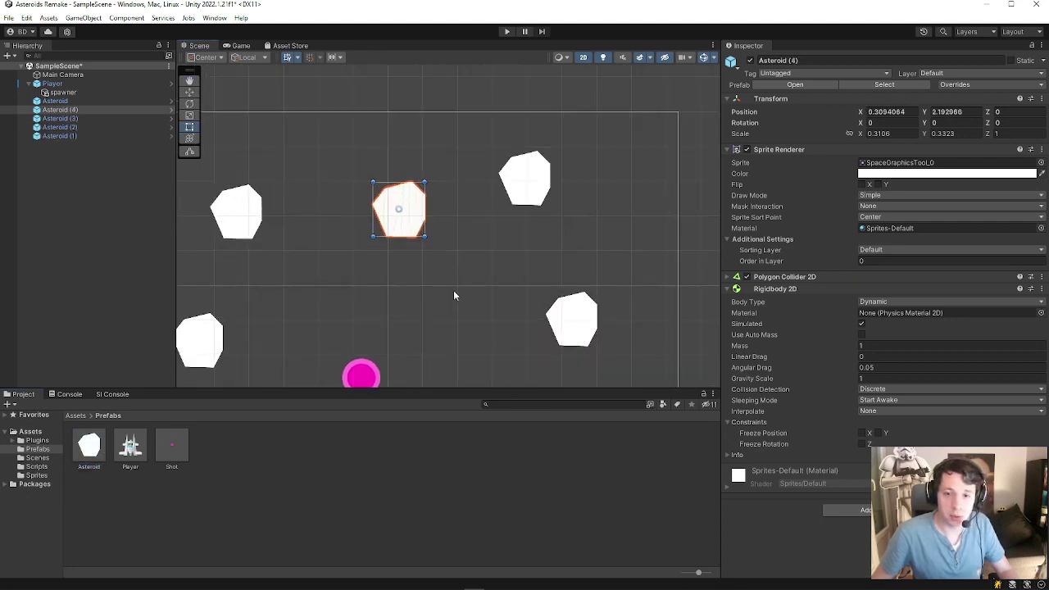
# Enlarge and reposition Asteroid (4) and Asteroid (3).
pyautogui.moveTo(425, 181); pyautogui.dragTo(483, 118)
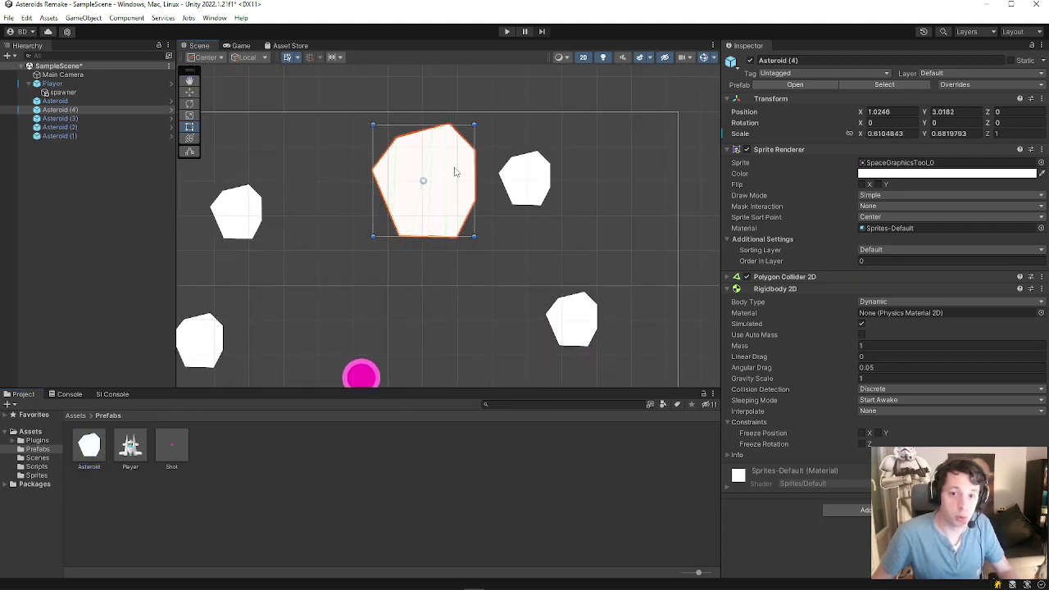
pyautogui.moveTo(454, 169); pyautogui.dragTo(406, 176)
pyautogui.click(582, 320)
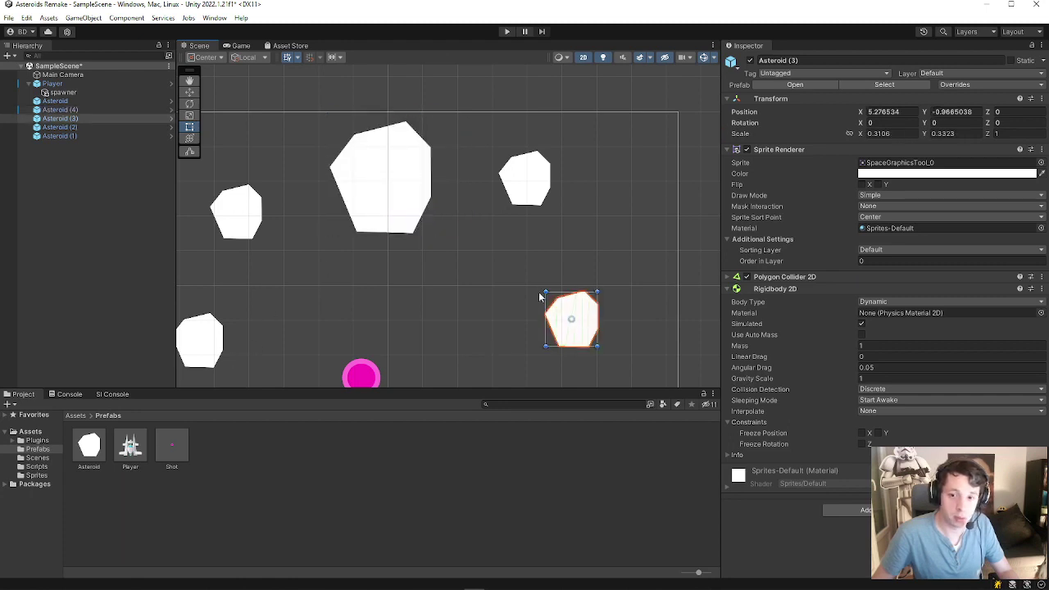
pyautogui.moveTo(544, 291); pyautogui.dragTo(502, 241)
pyautogui.moveTo(566, 293); pyautogui.dragTo(594, 302)
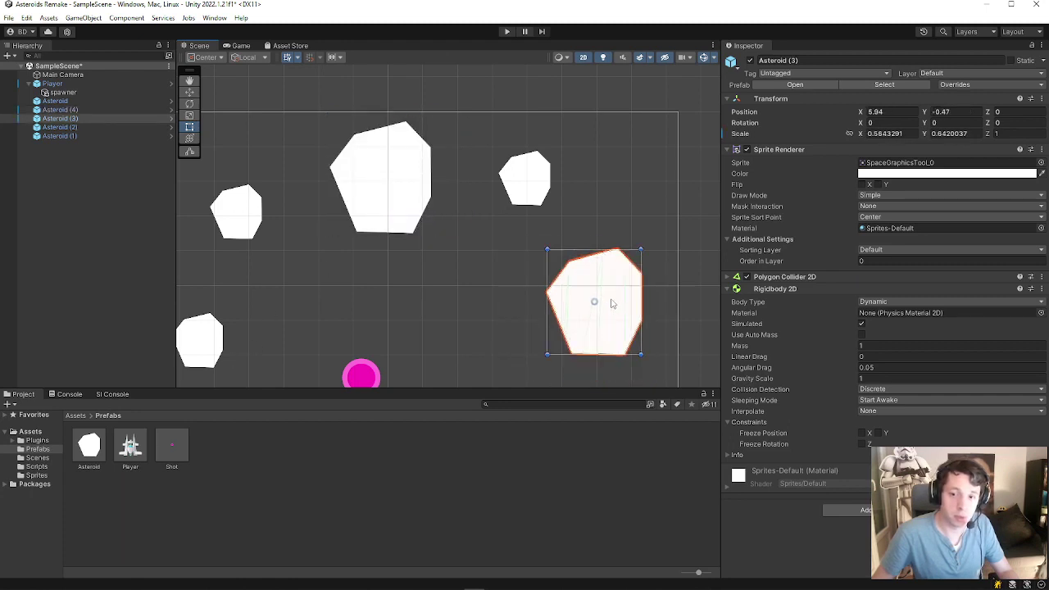
pyautogui.moveTo(492, 246); pyautogui.dragTo(458, 304, button='middle')
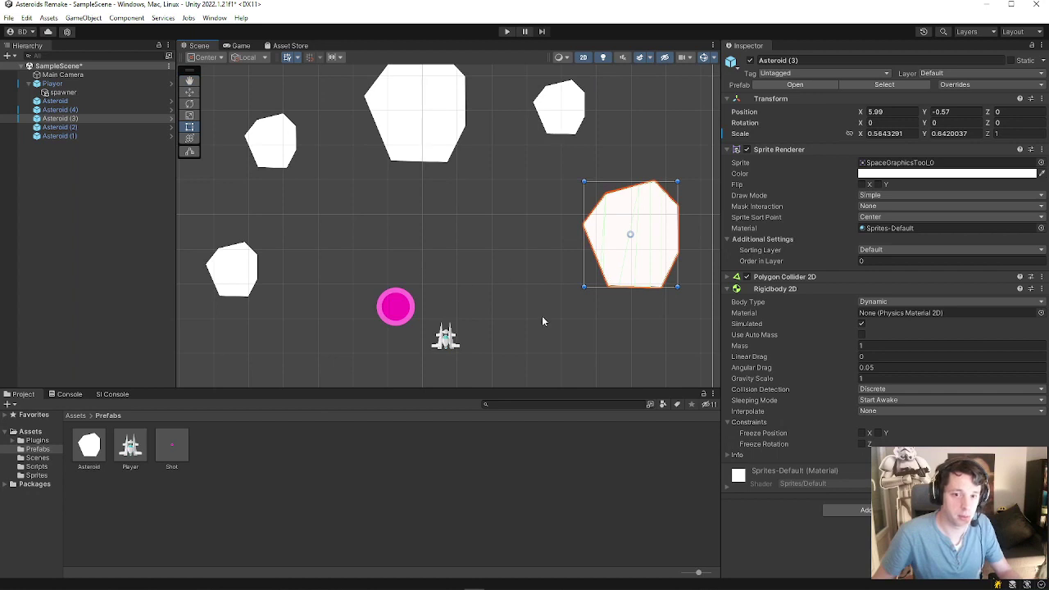
# Apply all of Asteroid (4)'s overrides back to the Asteroid prefab.
pyautogui.click(567, 111)
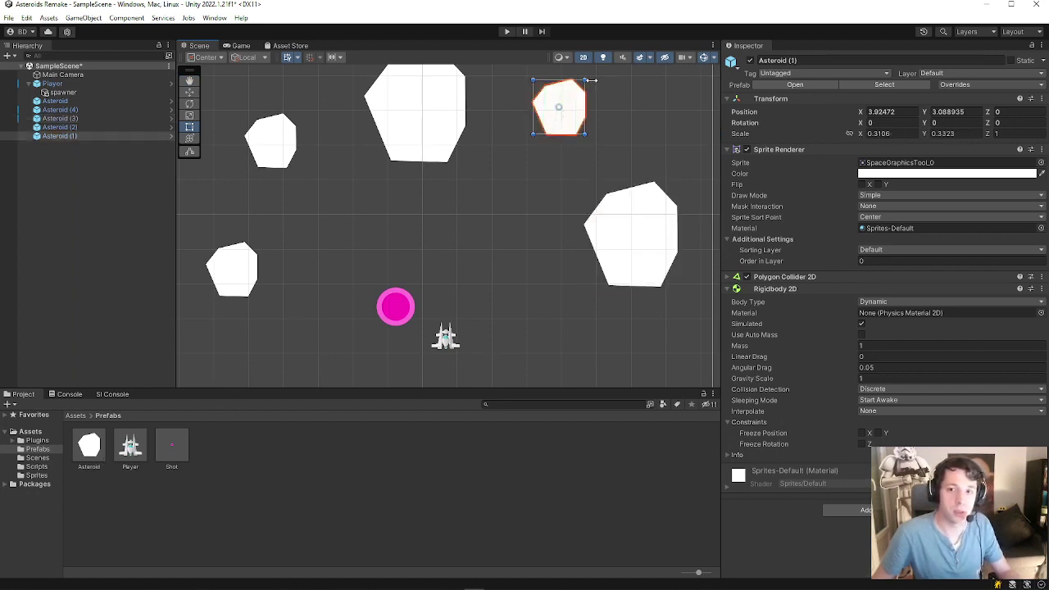
pyautogui.click(404, 128)
pyautogui.moveTo(436, 119); pyautogui.dragTo(379, 154, button='middle')
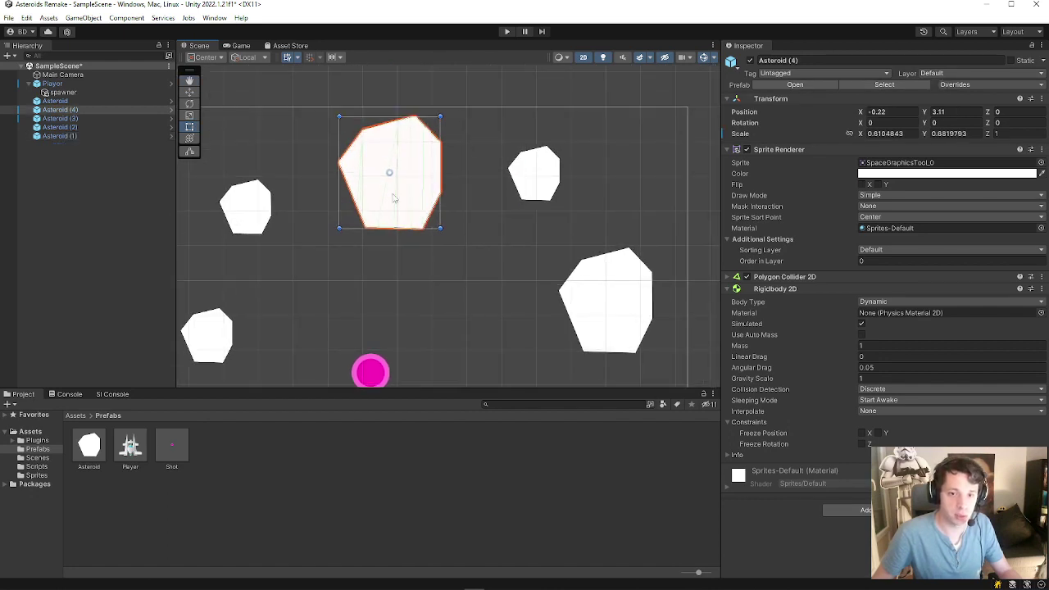
pyautogui.click(955, 85)
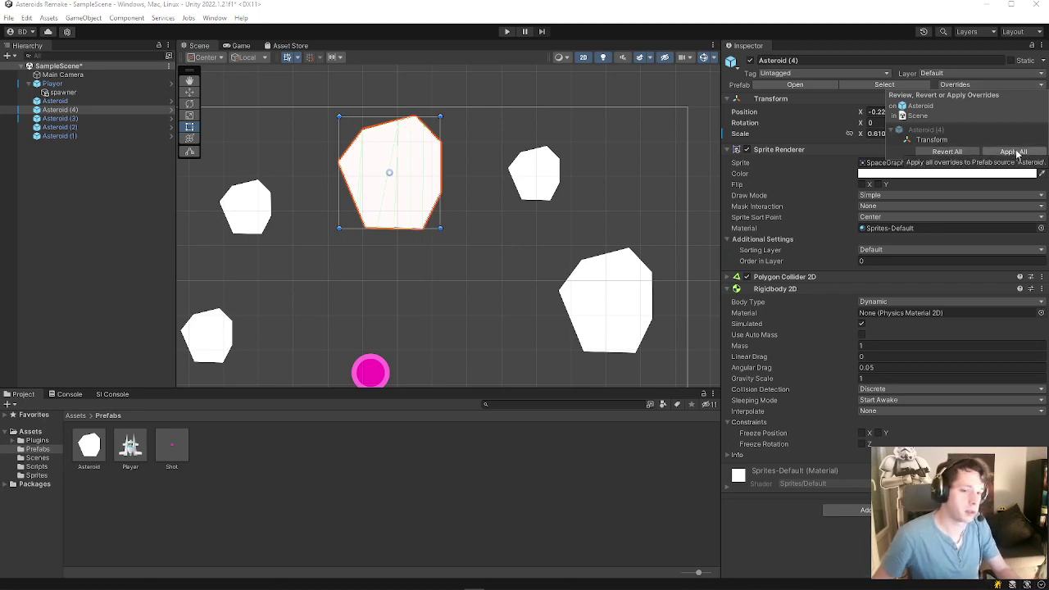
pyautogui.click(340, 475)
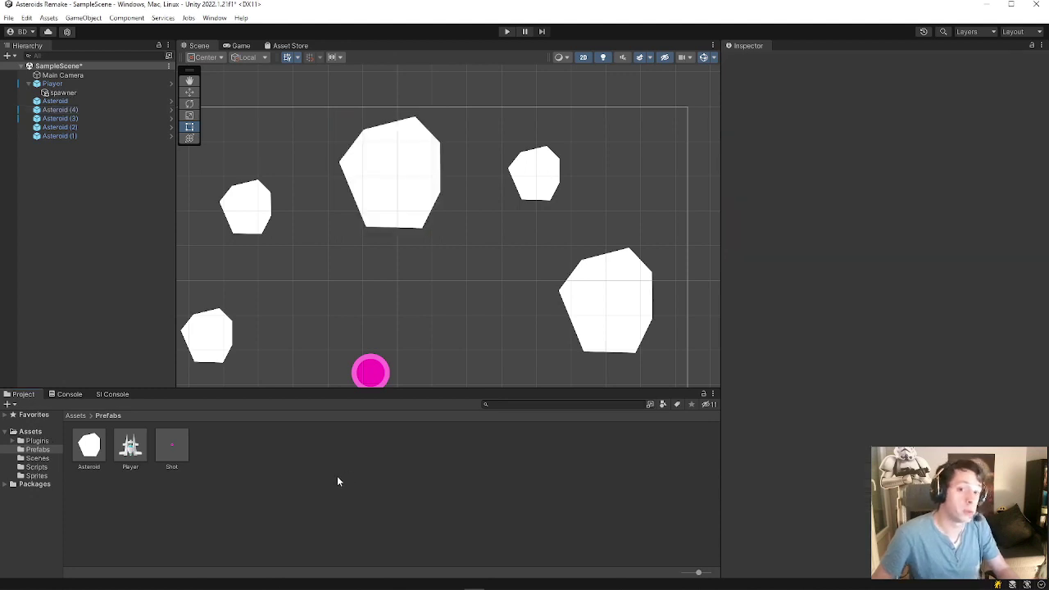
# Open the Asteroid prefab and create a new tag named 'Asteroid'.
pyautogui.doubleClick(90, 457)
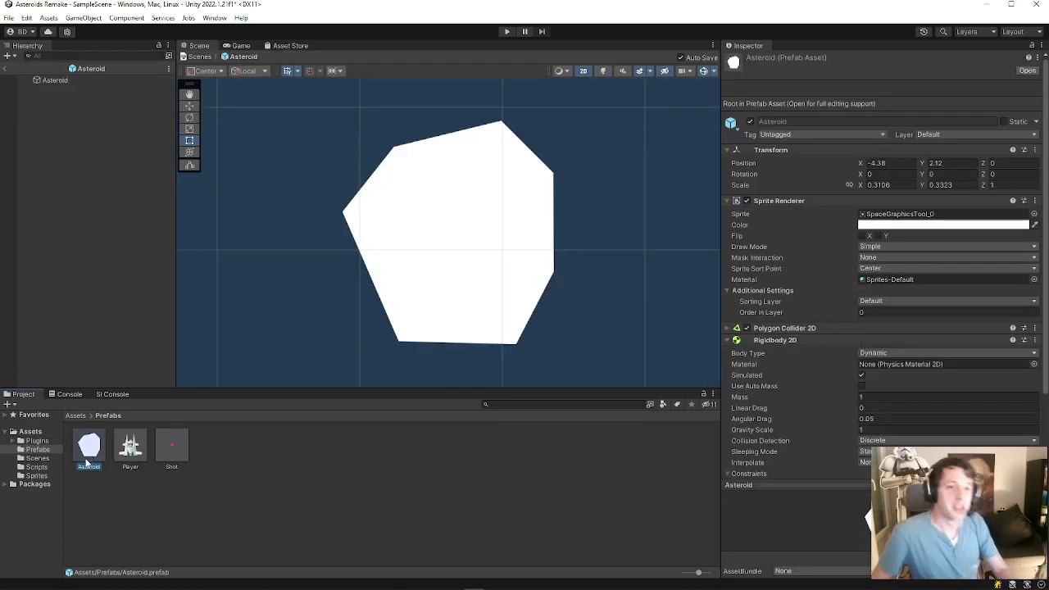
pyautogui.click(74, 80)
pyautogui.click(99, 445)
pyautogui.click(99, 445)
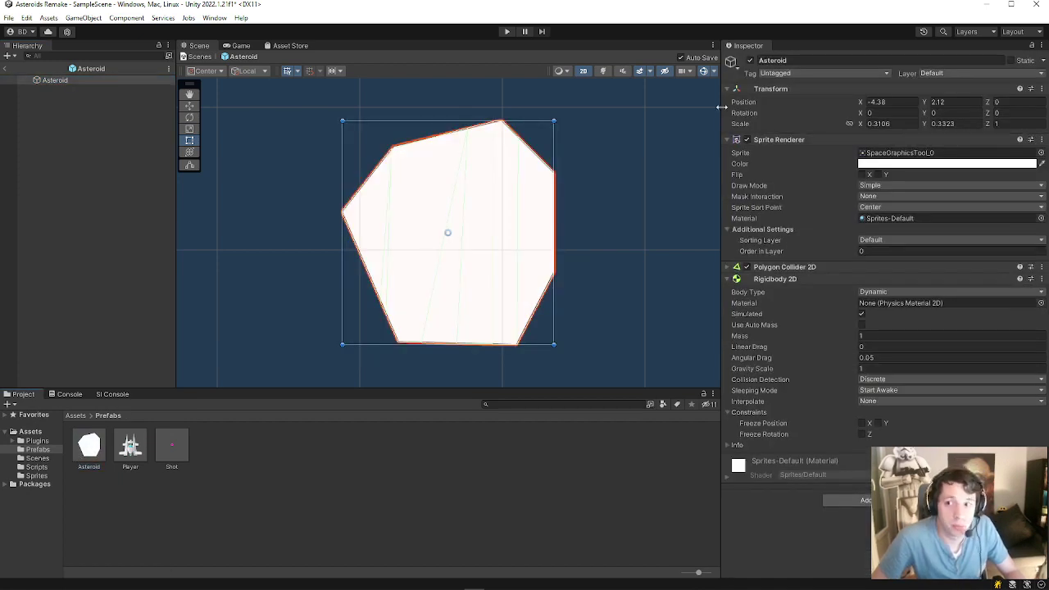
pyautogui.click(800, 74)
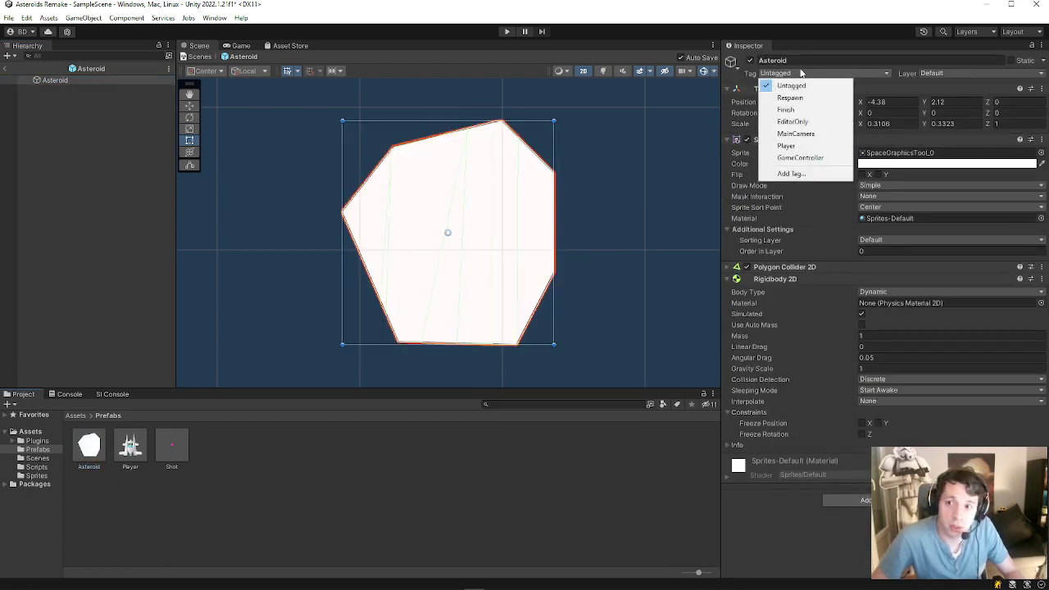
pyautogui.click(791, 173)
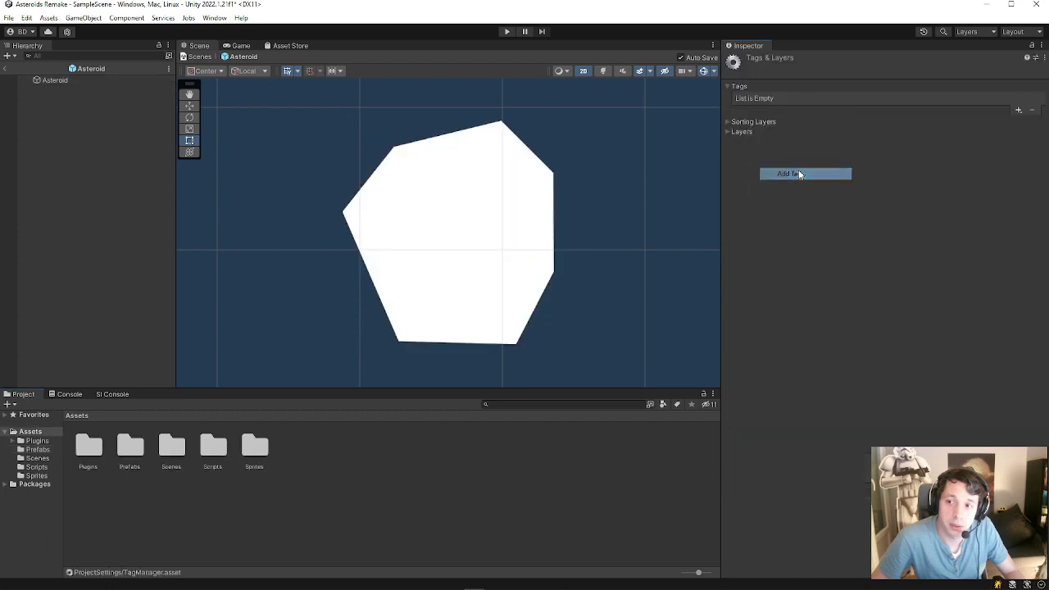
pyautogui.click(1018, 110)
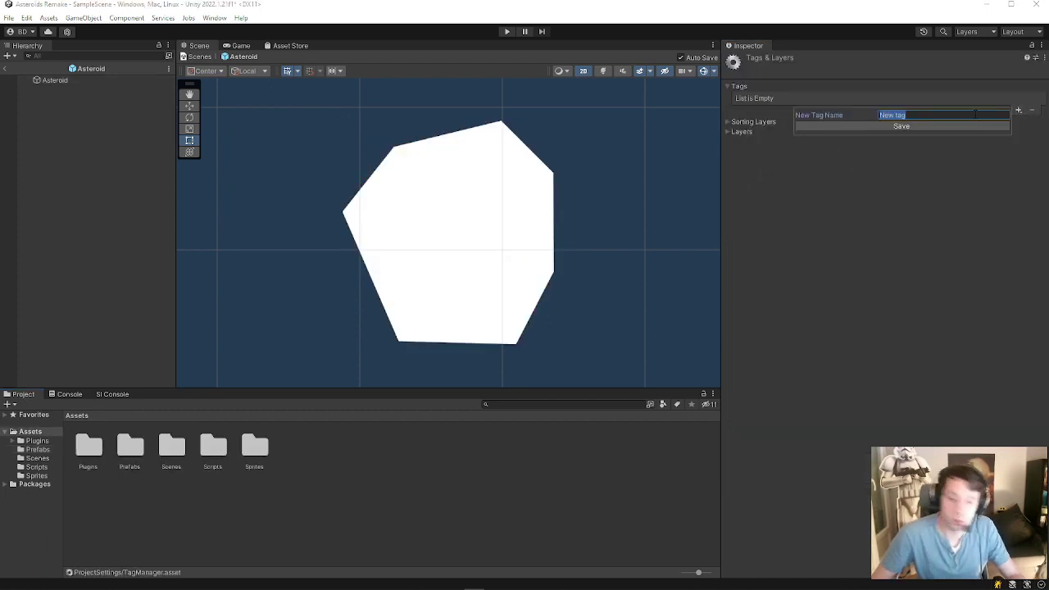
pyautogui.write('Aster')
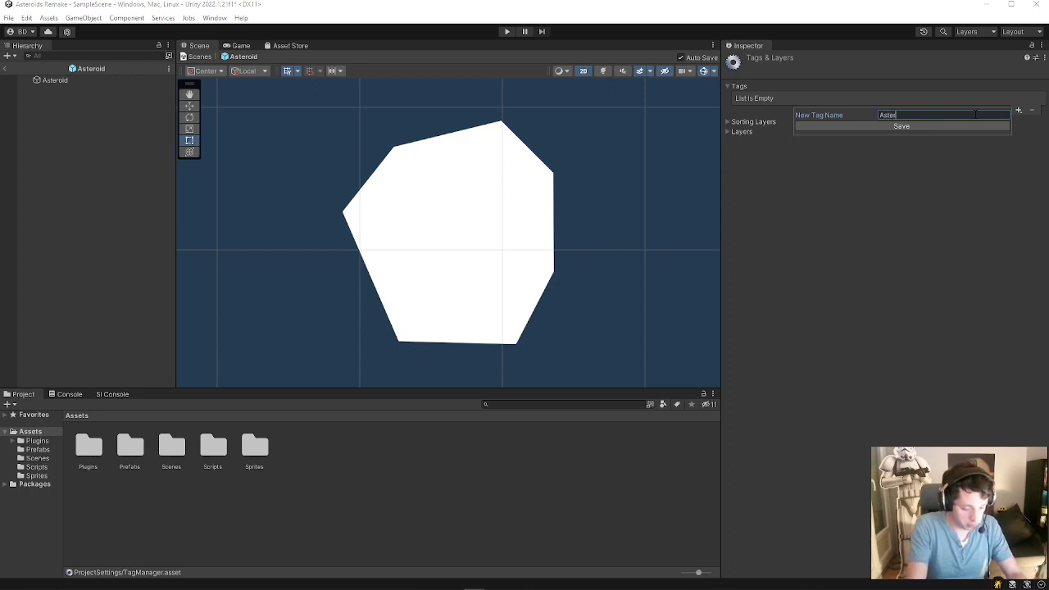
pyautogui.write('oid')
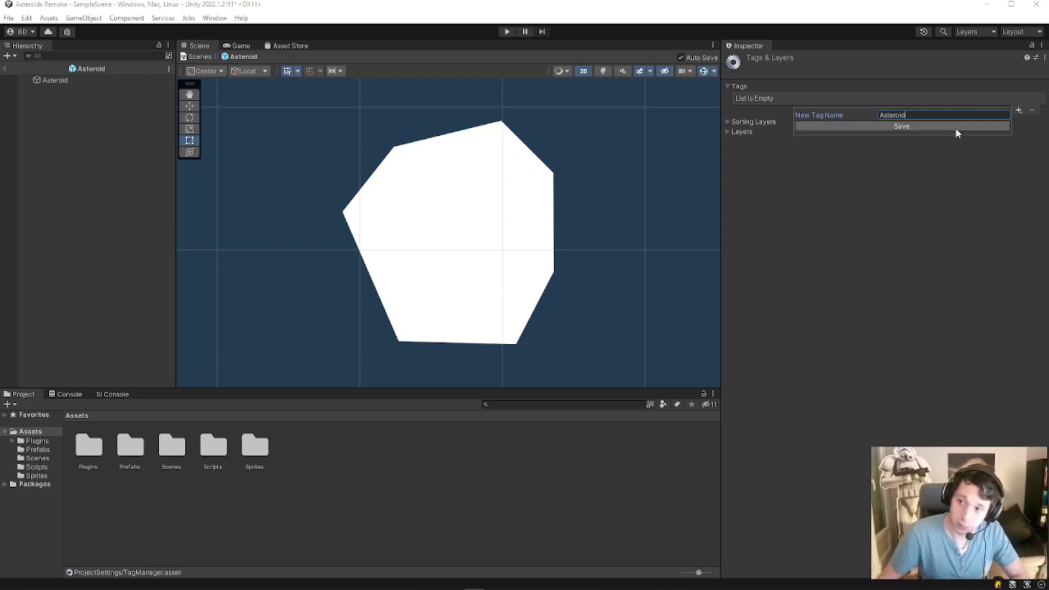
pyautogui.click(955, 127)
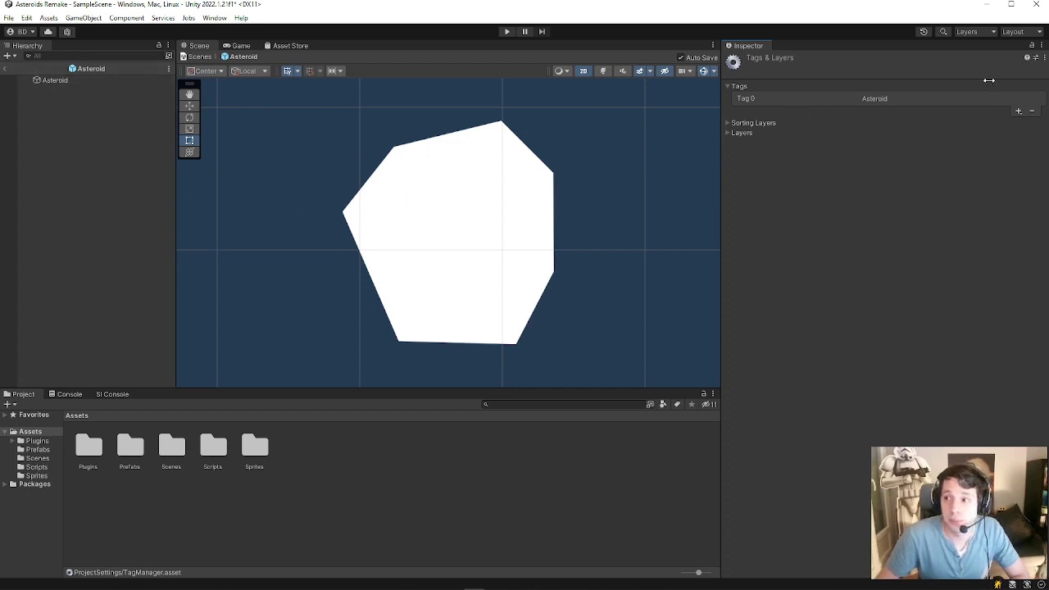
# Set the Asteroid prefab's root Tag to Asteroid.
pyautogui.click(62, 81)
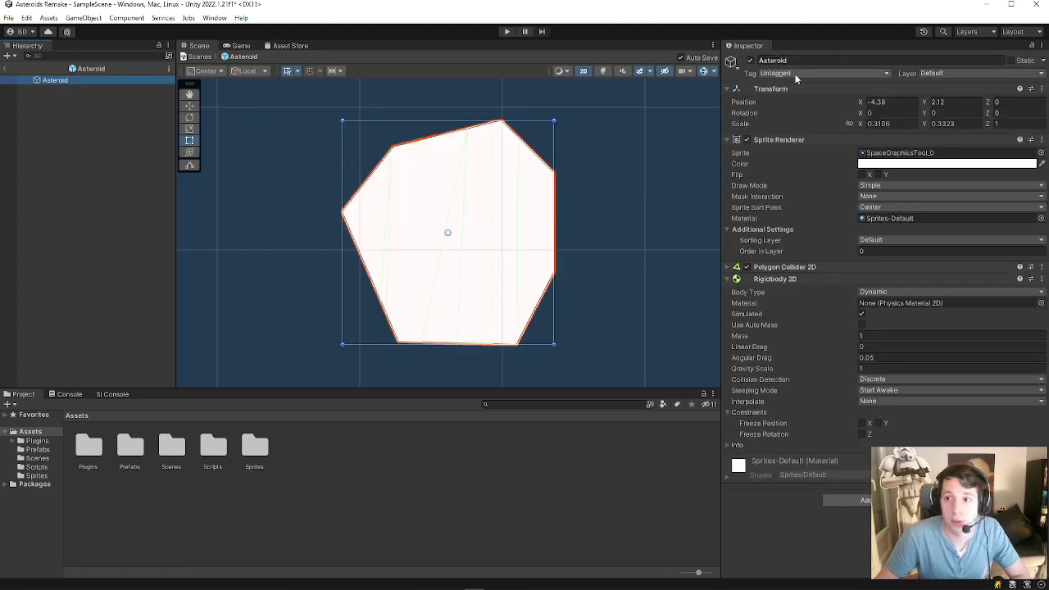
pyautogui.click(797, 74)
pyautogui.click(788, 170)
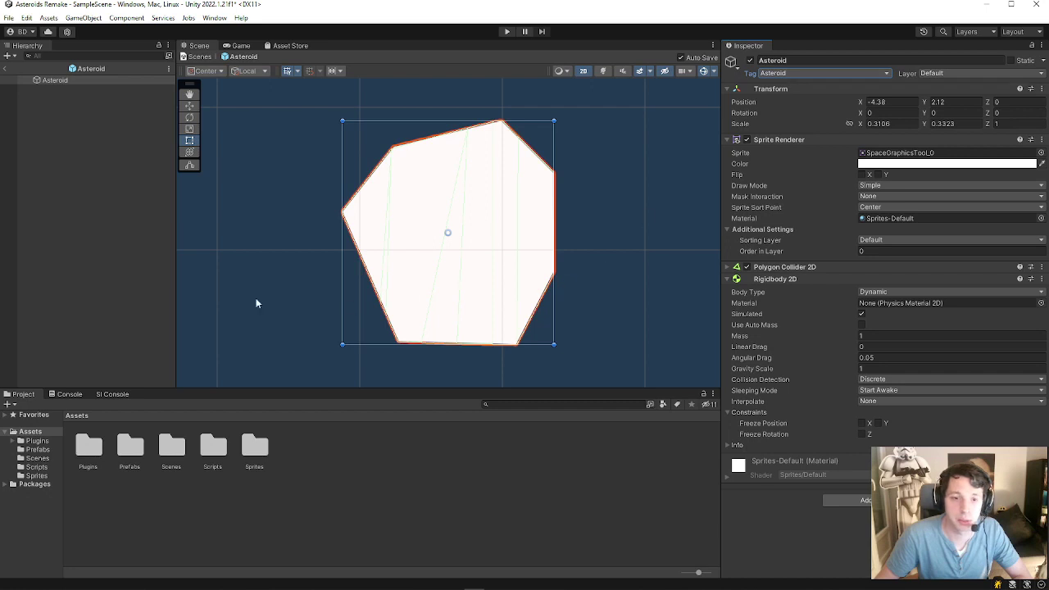
# Return to SampleScene, recentre the camera frame, and open the Scripts folder.
pyautogui.click(8, 72)
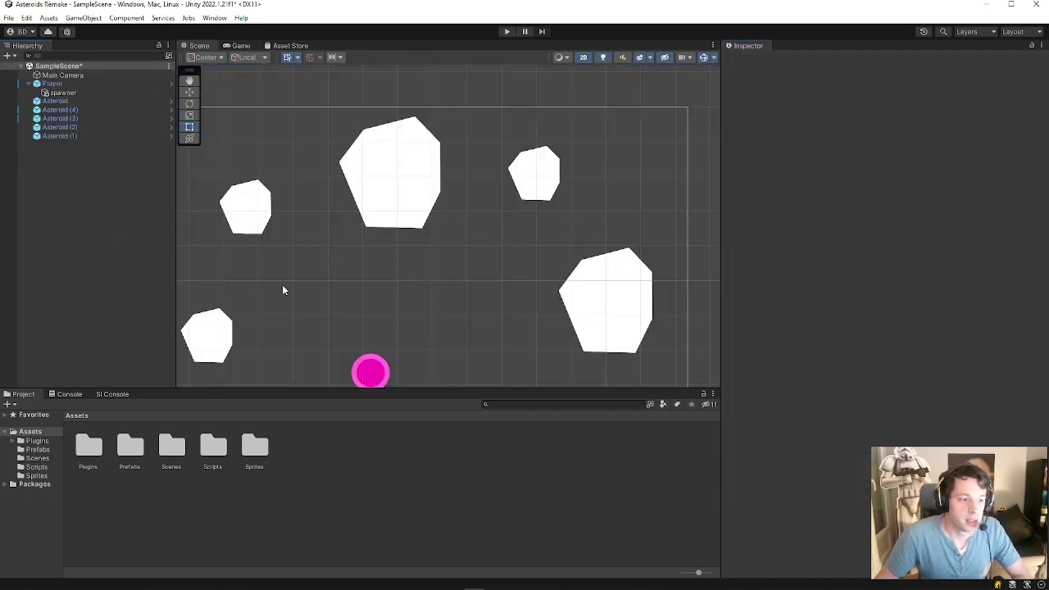
pyautogui.scroll(-1, 256, 238)
pyautogui.scroll(-2, 262, 189)
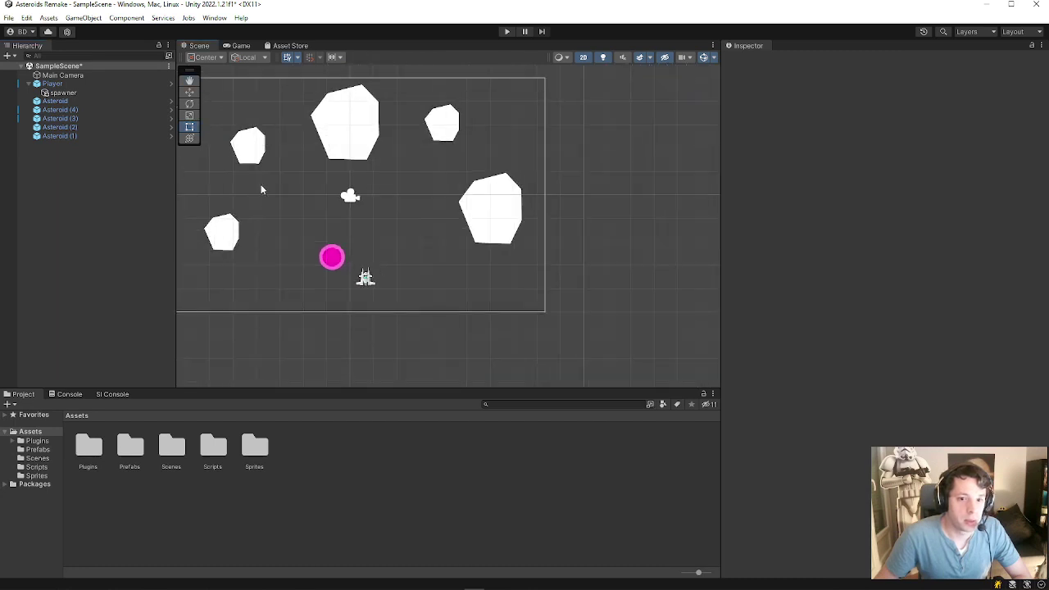
pyautogui.moveTo(333, 248); pyautogui.dragTo(417, 280, button='middle')
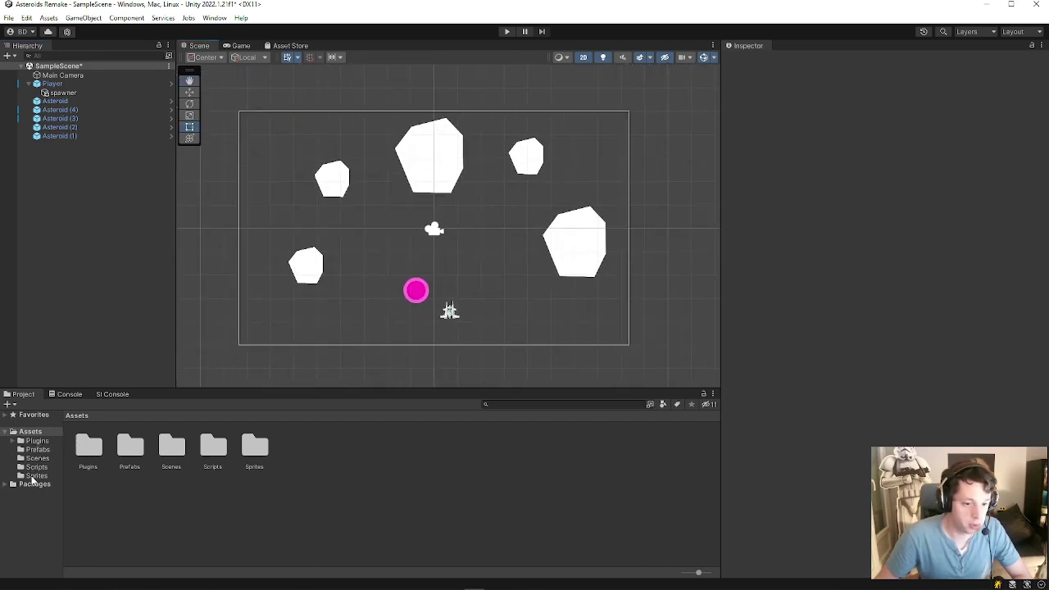
pyautogui.doubleClick(215, 449)
# Open Player.cs and insert an OnCollisionEnter2D method via 'oncol' below WaitForShot.
pyautogui.click(88, 456)
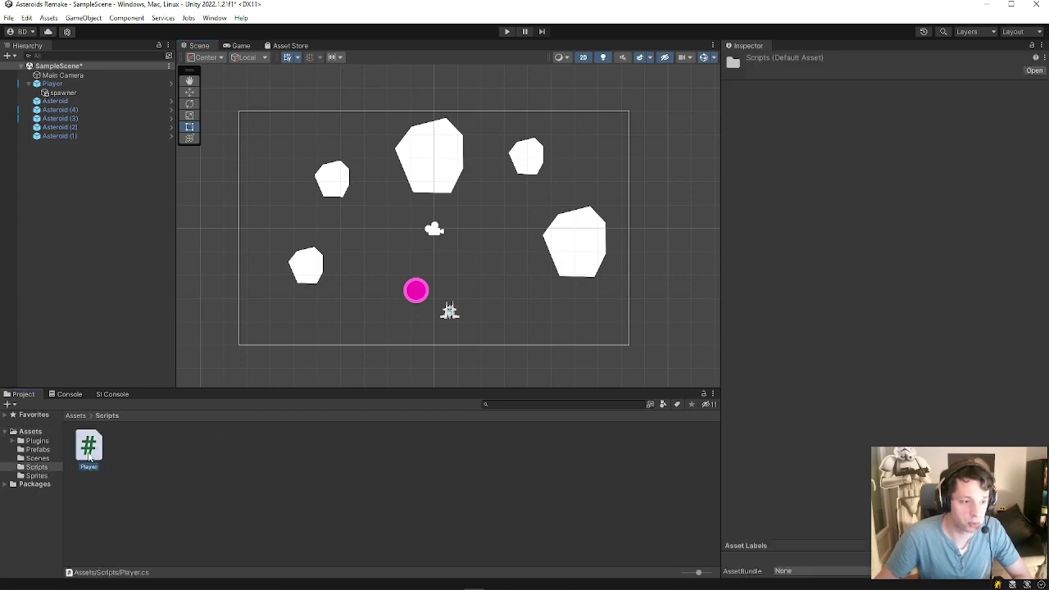
pyautogui.doubleClick(89, 455)
pyautogui.scroll(-3, 298, 406)
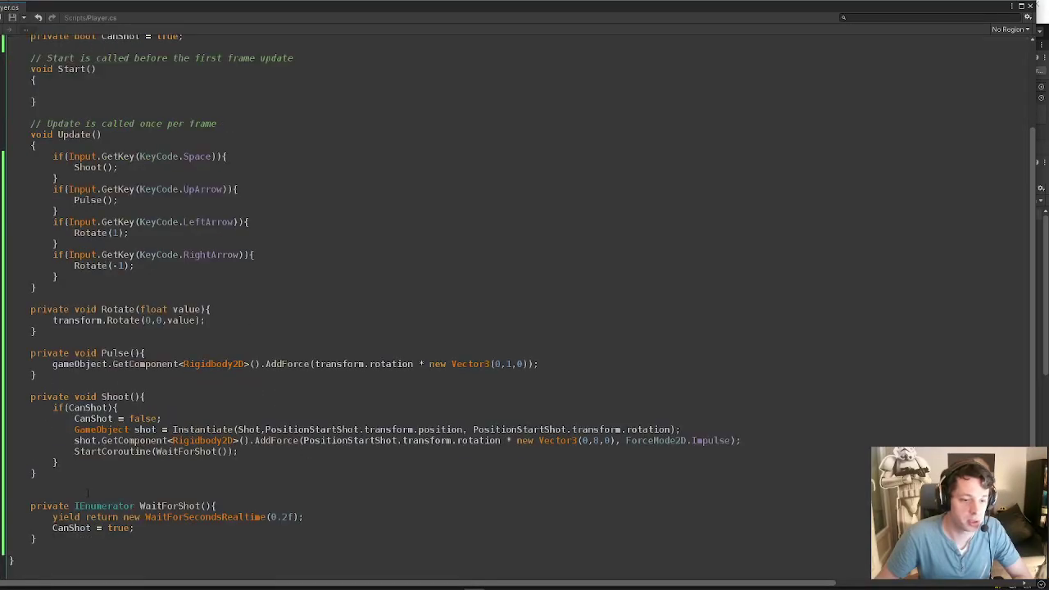
pyautogui.click(38, 538)
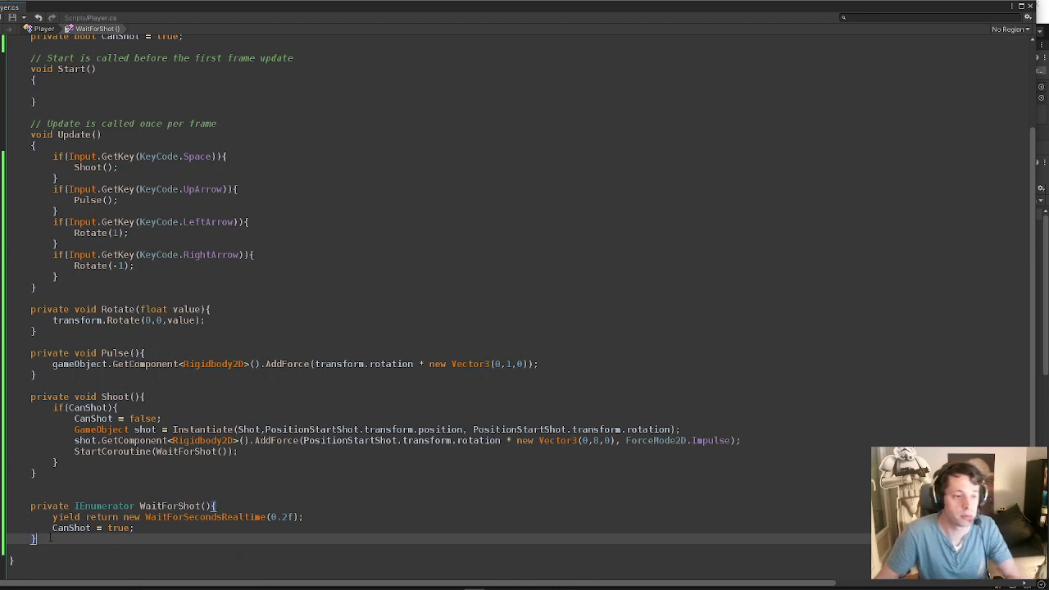
pyautogui.press('Return')
pyautogui.press('Return')
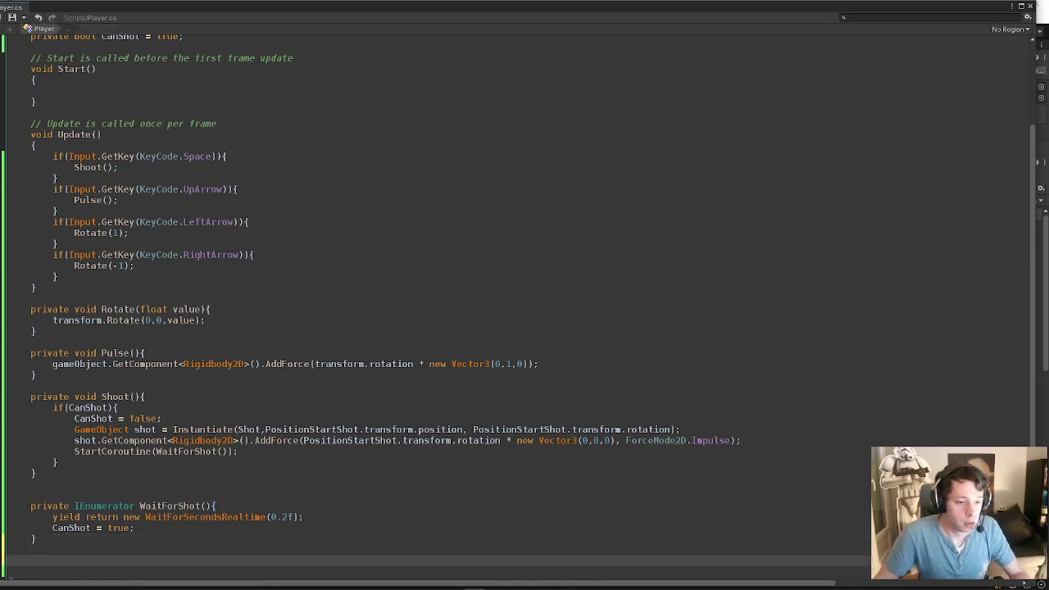
pyautogui.scroll(3, 171, 385)
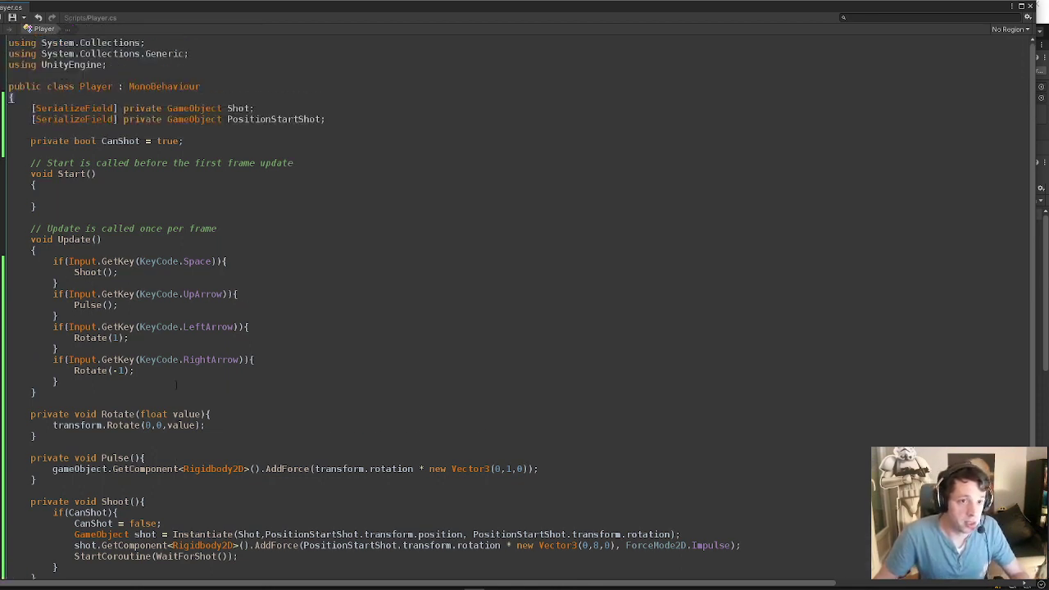
pyautogui.scroll(-3, 292, 382)
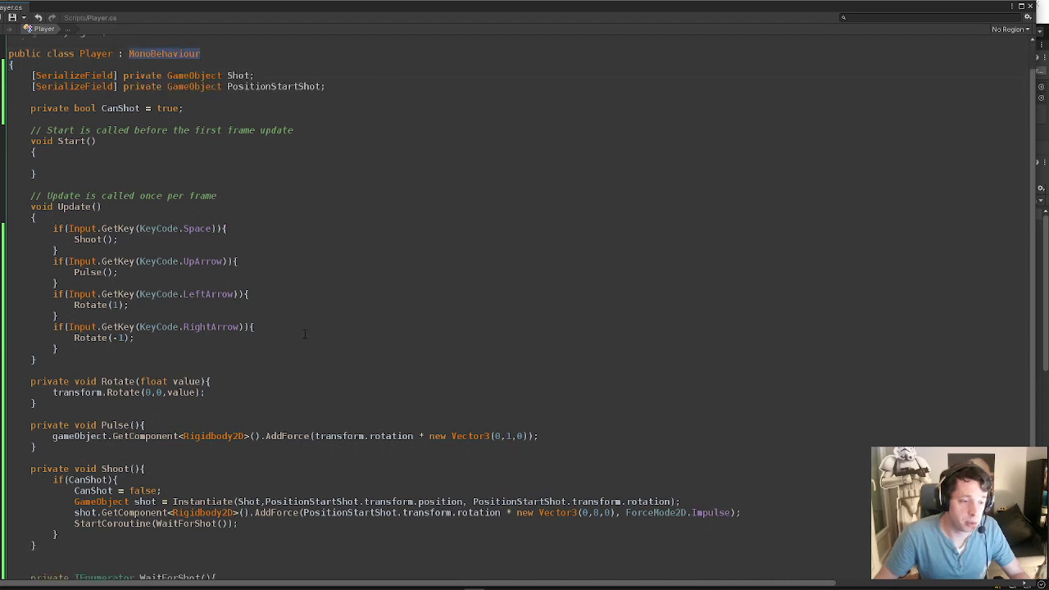
pyautogui.click(33, 550)
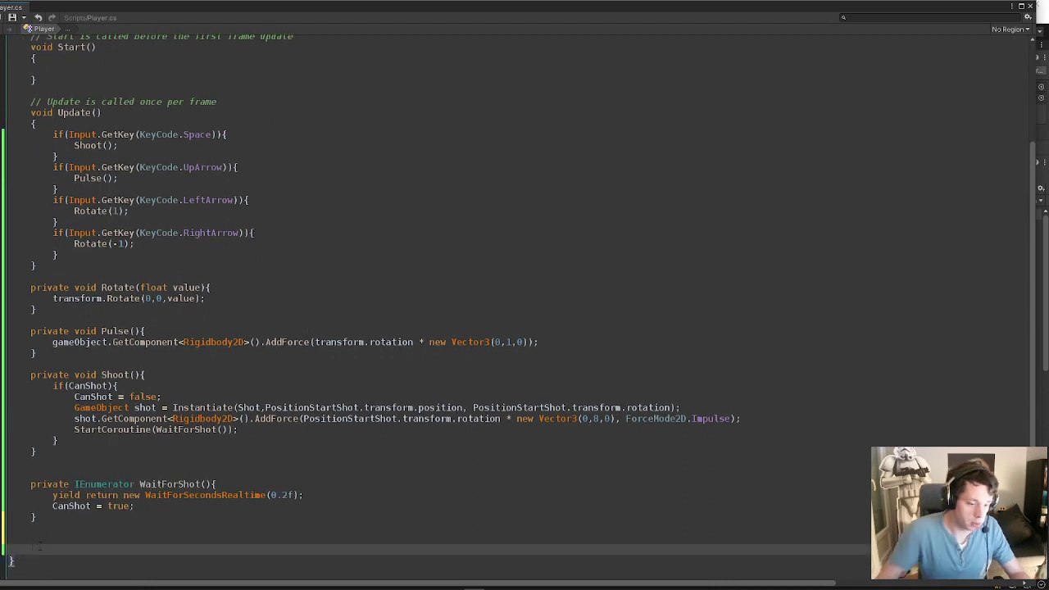
pyautogui.write('oncol')
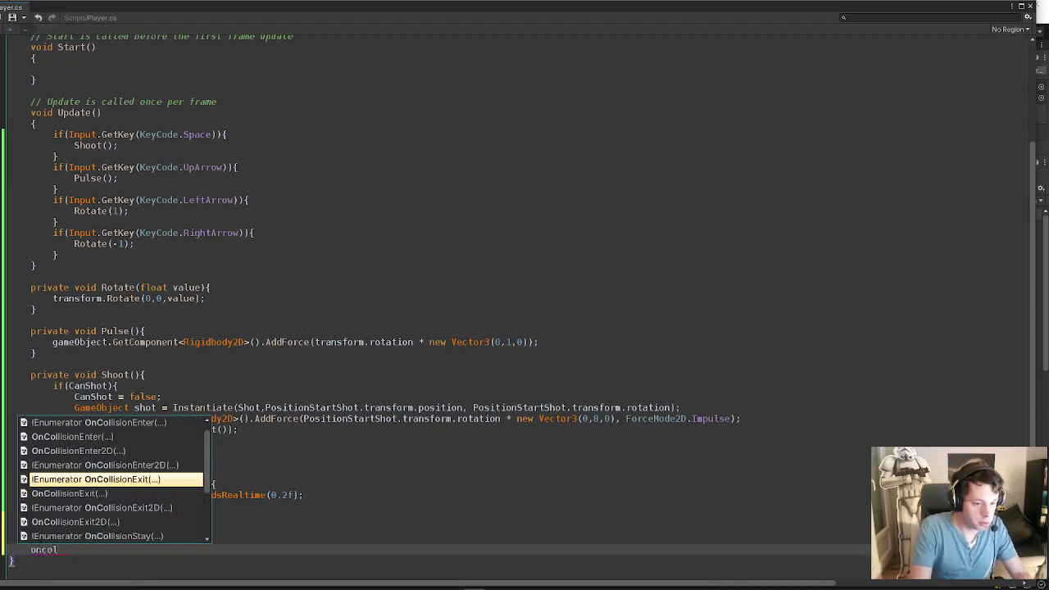
pyautogui.click(139, 465)
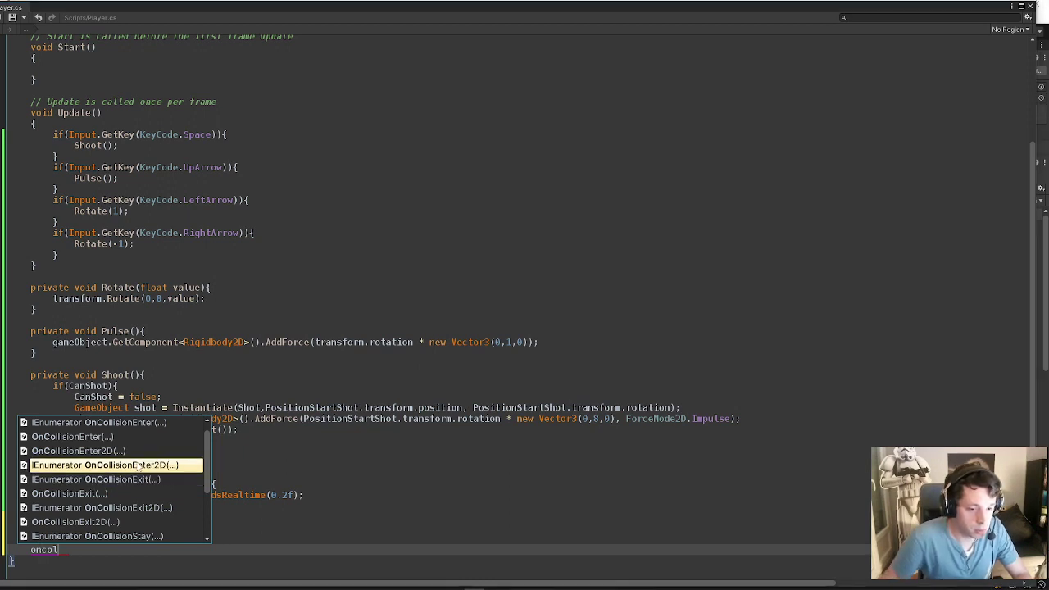
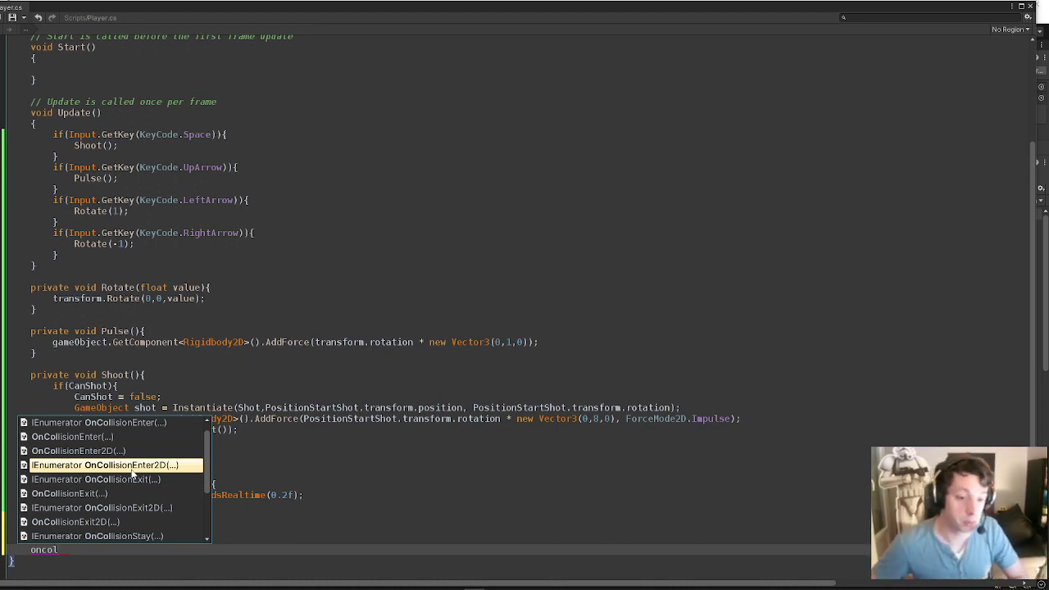
# Insert a protected IEnumerator OnCollisionEnter2D(Collision2D collisionInfo) stub after WaitForShot and inspect its parameter.
pyautogui.doubleClick(131, 468)
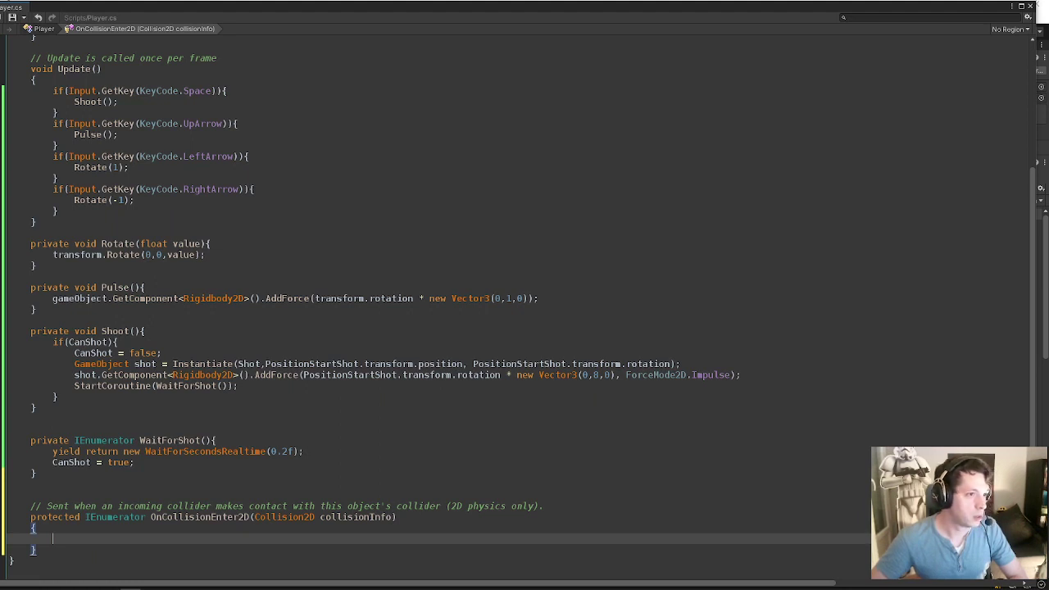
pyautogui.click(300, 319)
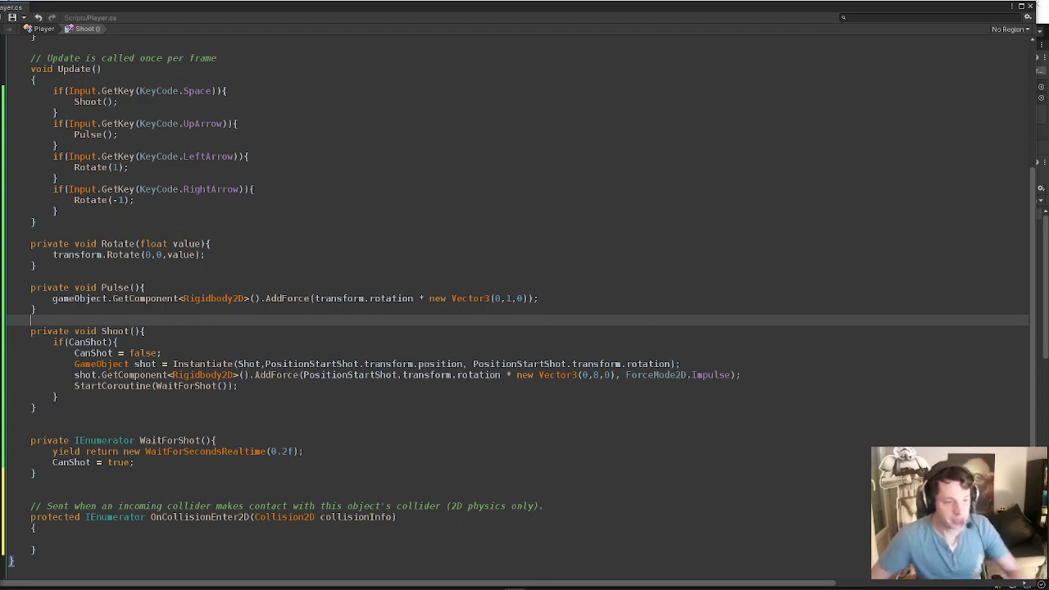
pyautogui.click(201, 526)
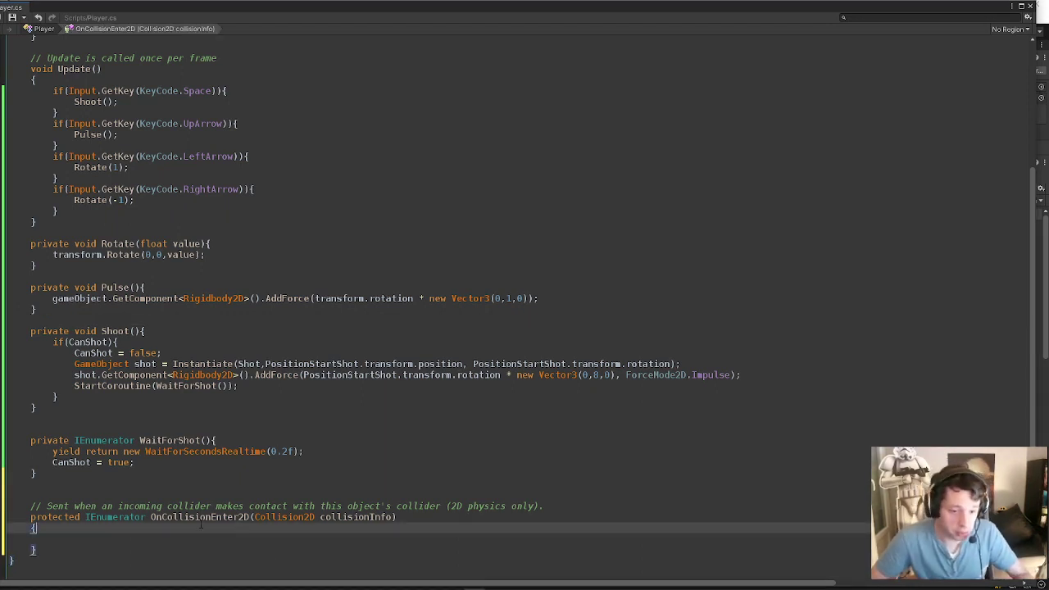
pyautogui.click(227, 517)
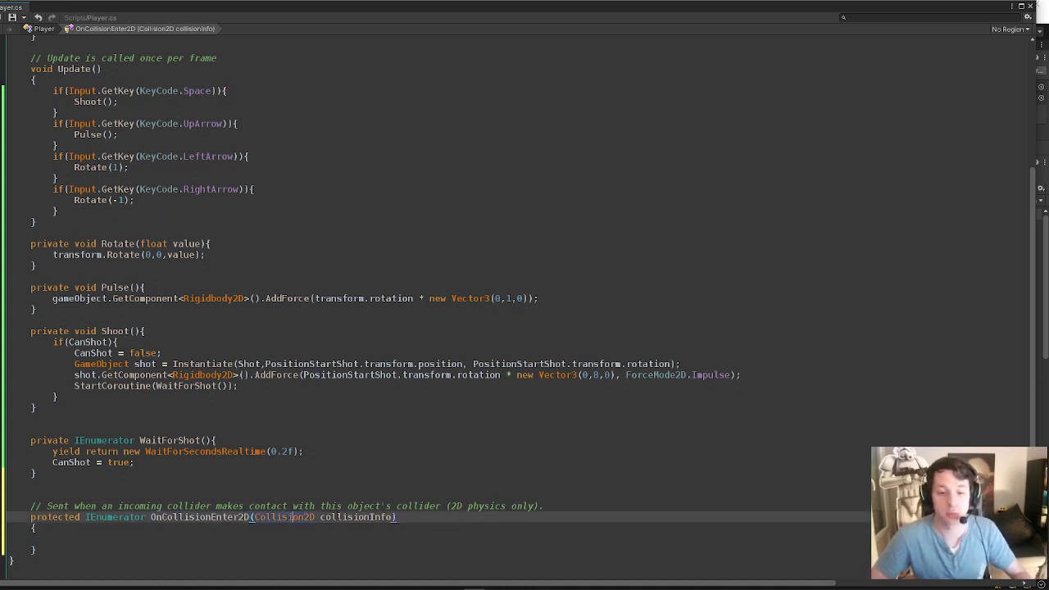
pyautogui.click(397, 517)
pyautogui.click(292, 517)
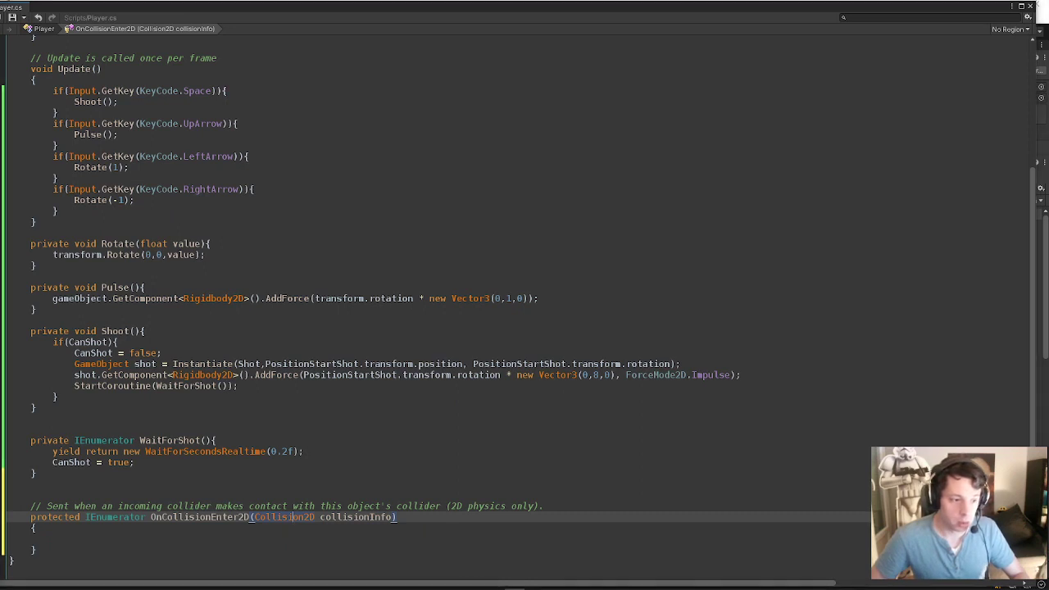
pyautogui.click(107, 539)
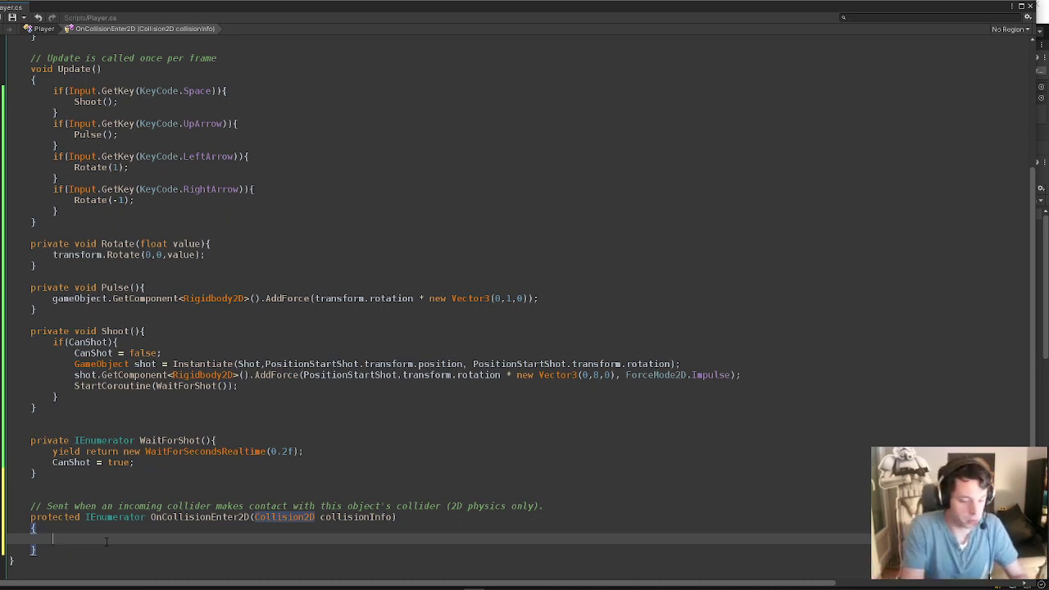
# Write if (collisionInfo.gameObject.tag == "Asteroid") { Destroy(gameObject); } in the method body.
pyautogui.write('if(')
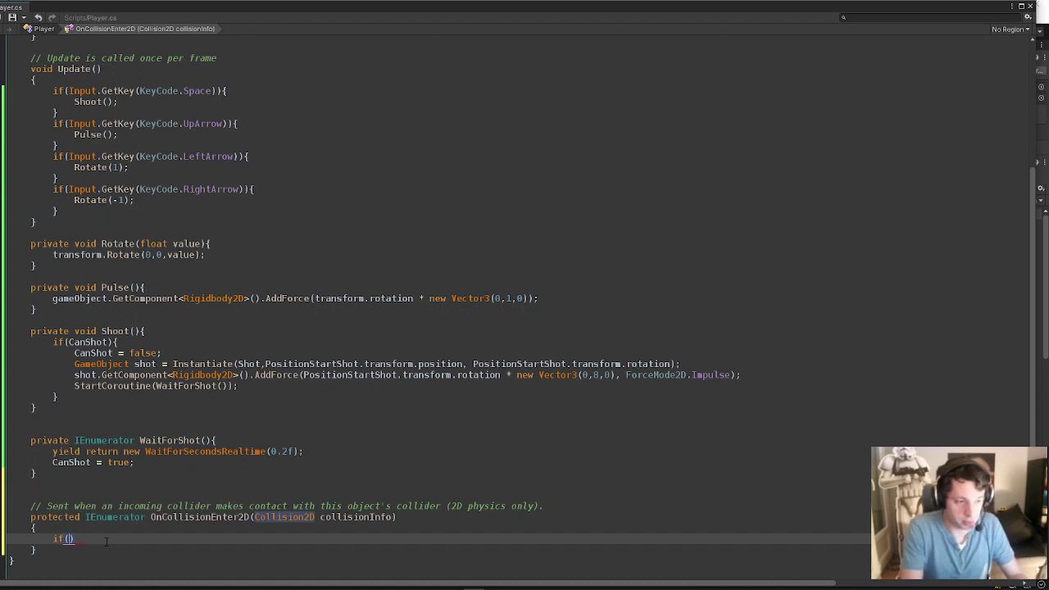
pyautogui.write('Coll')
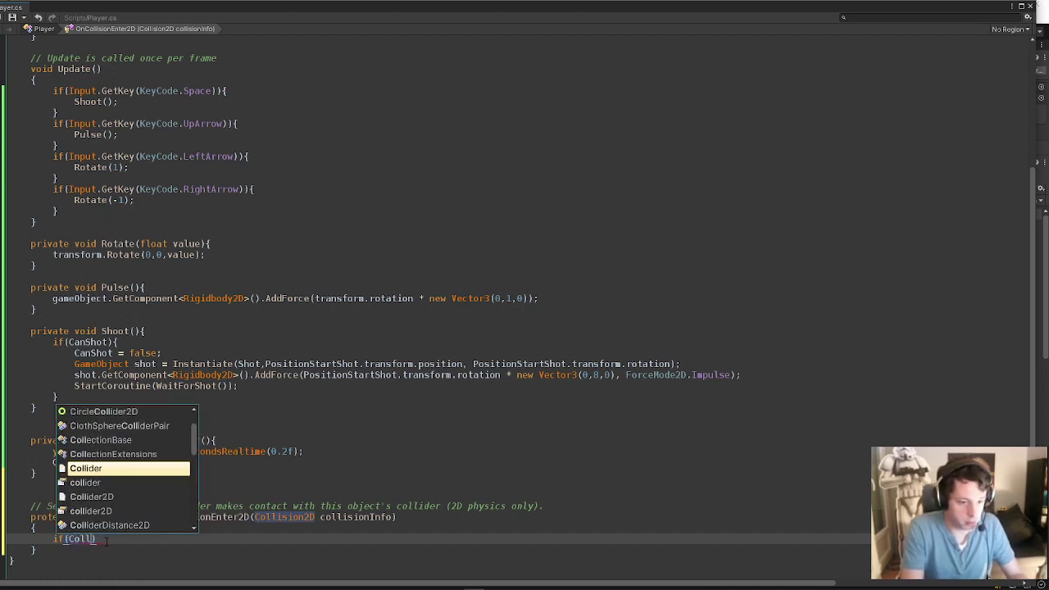
pyautogui.write('ision')
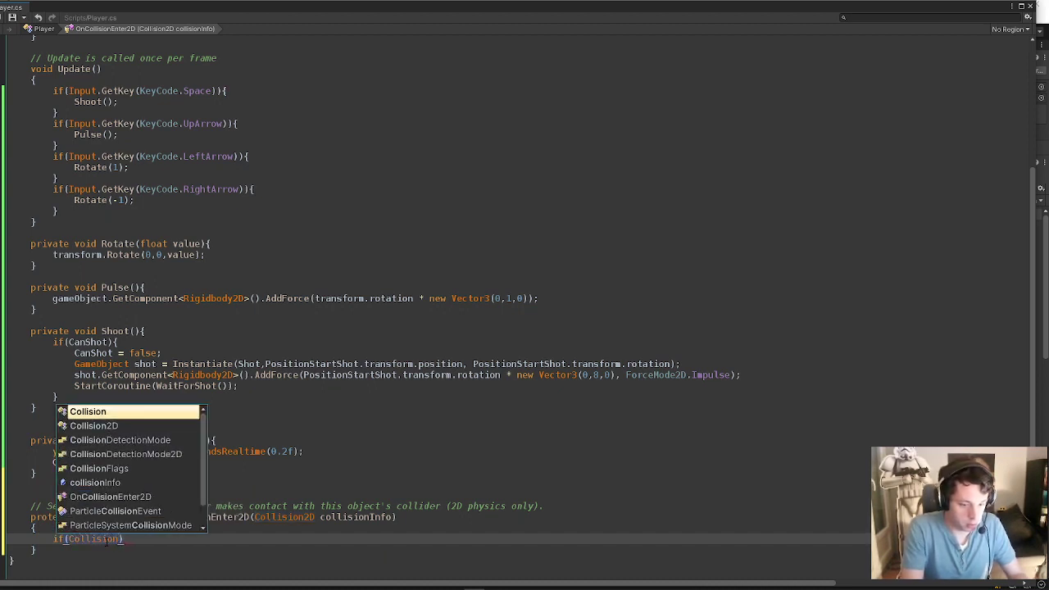
pyautogui.write('Info')
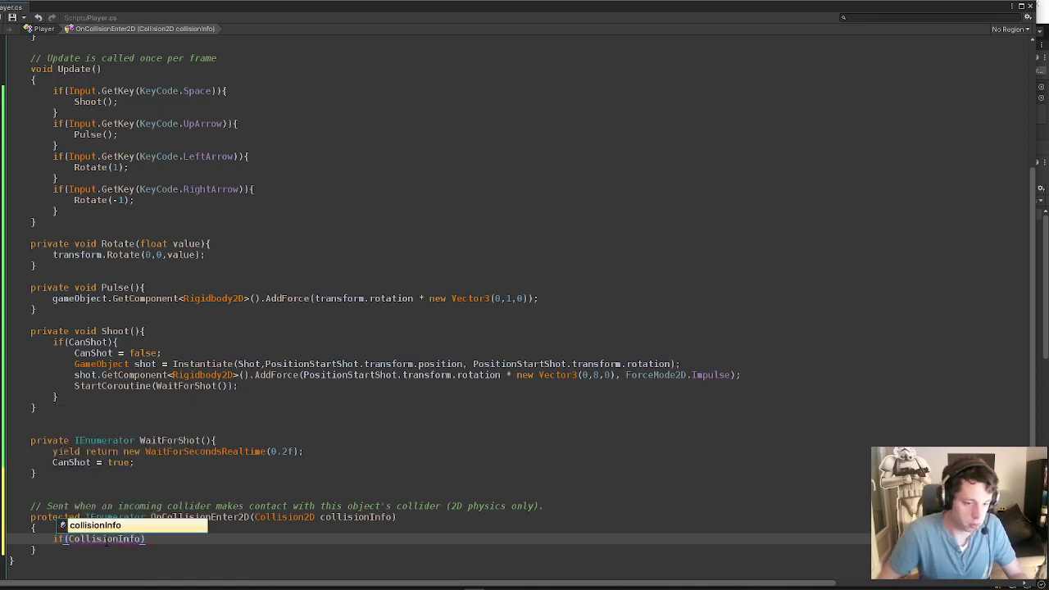
pyautogui.write('.')
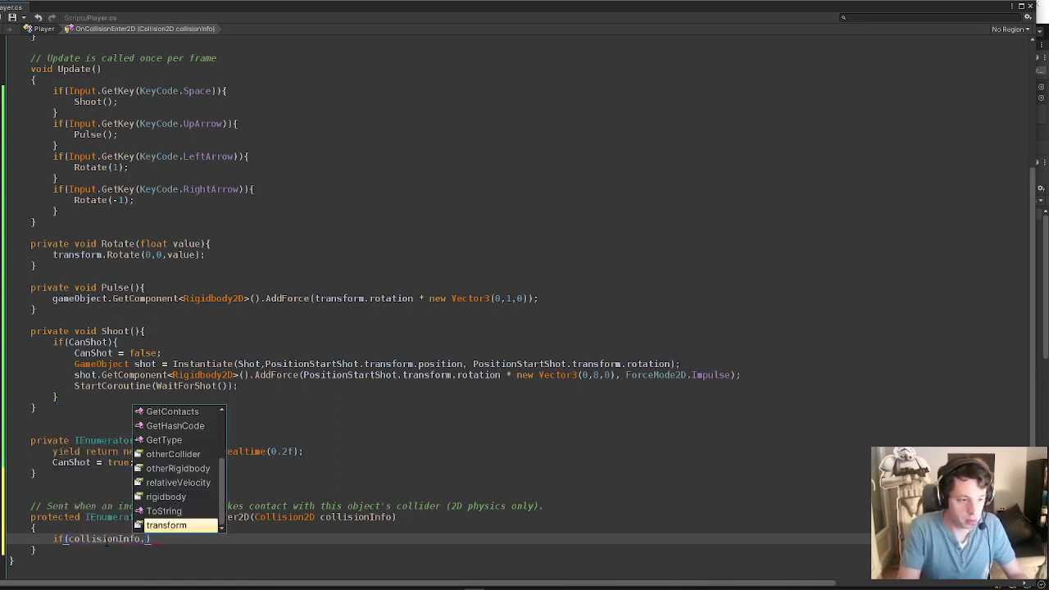
pyautogui.write('gam')
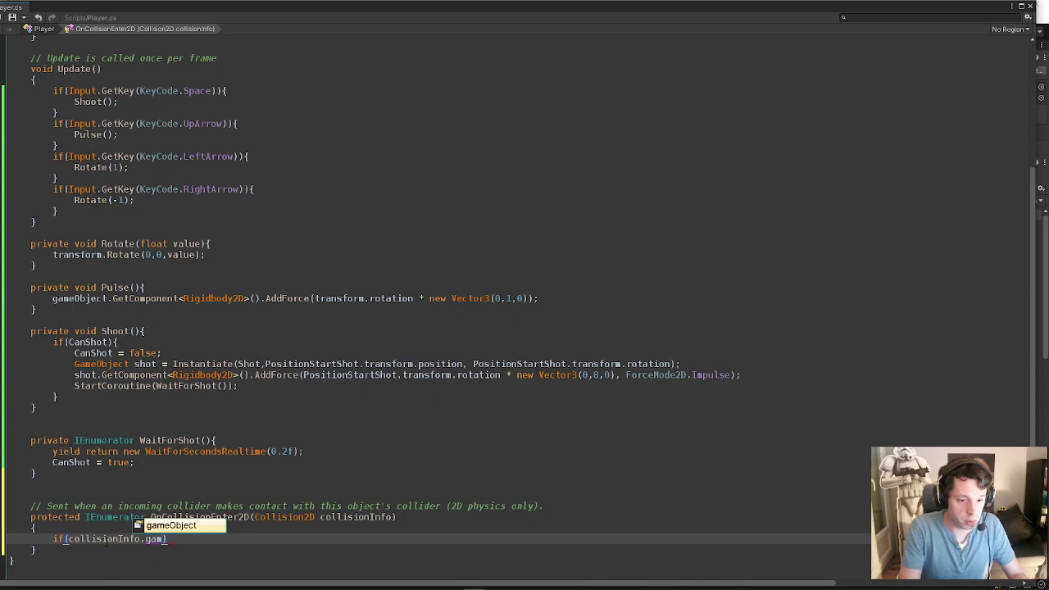
pyautogui.press('Return')
pyautogui.write('.')
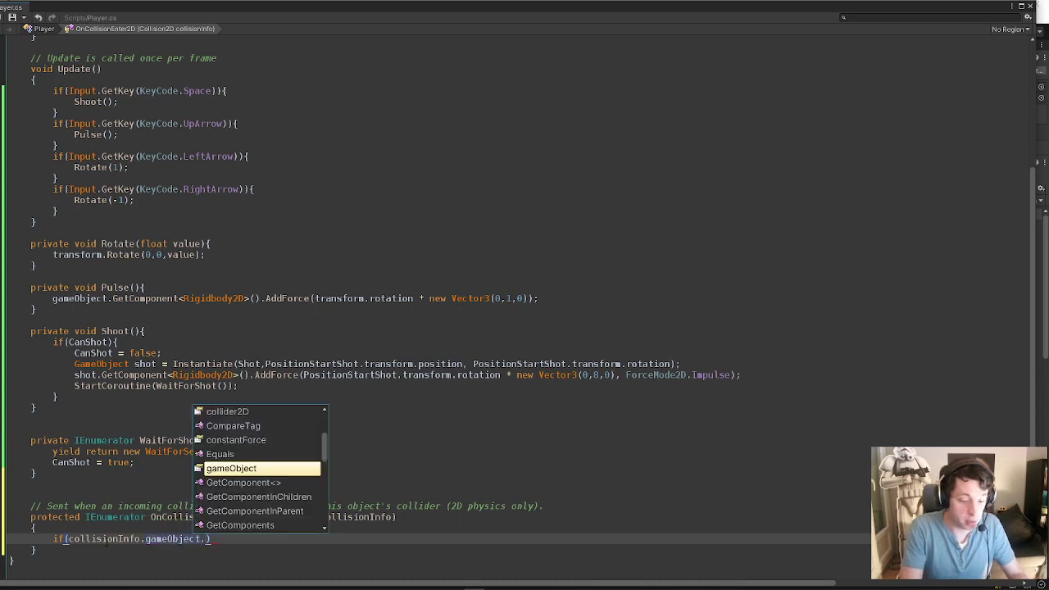
pyautogui.write('tag')
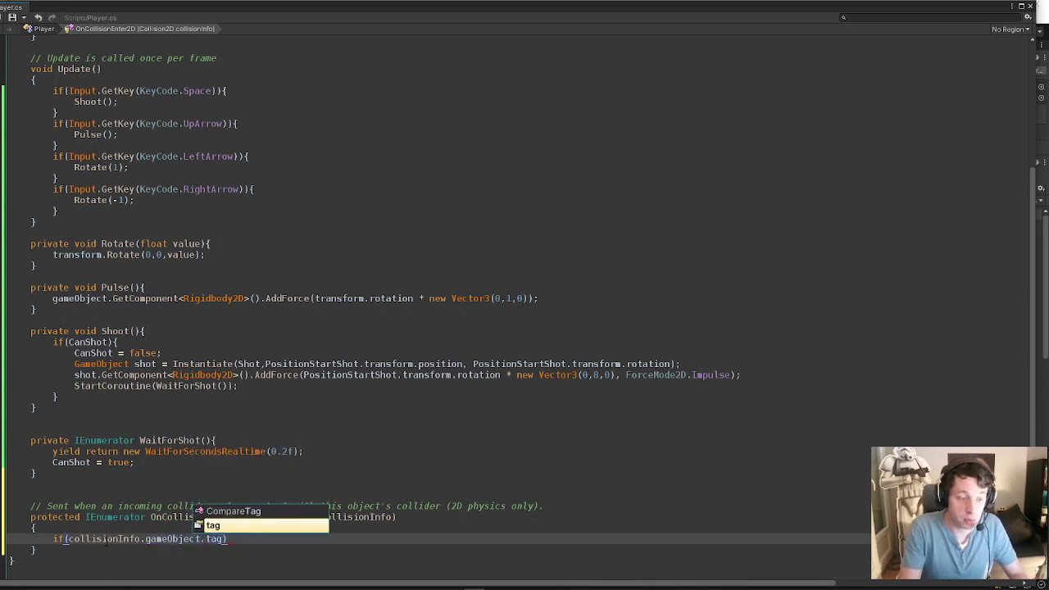
pyautogui.write(' ==')
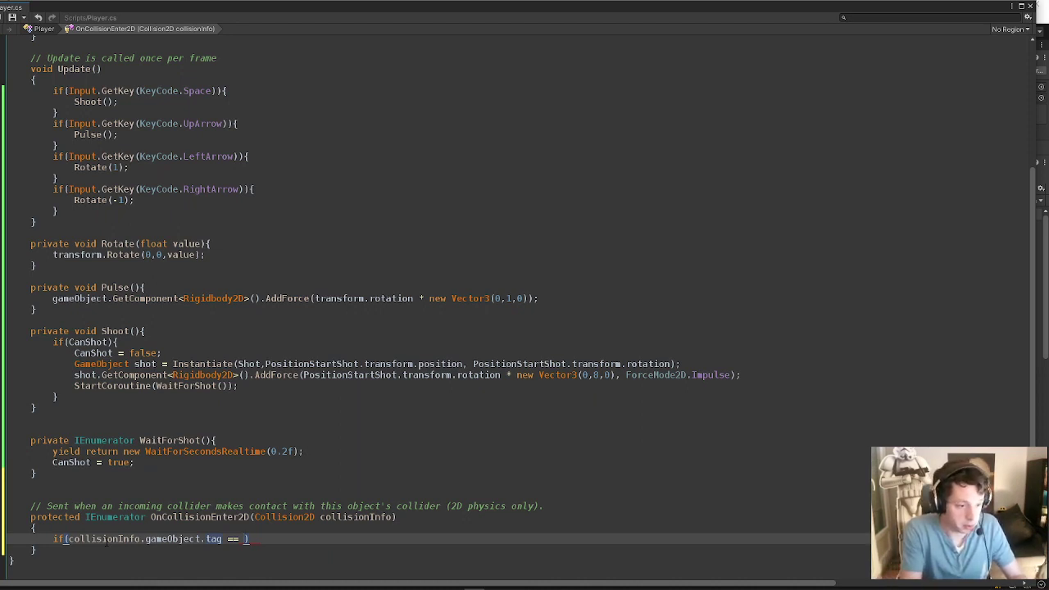
pyautogui.write('"A')
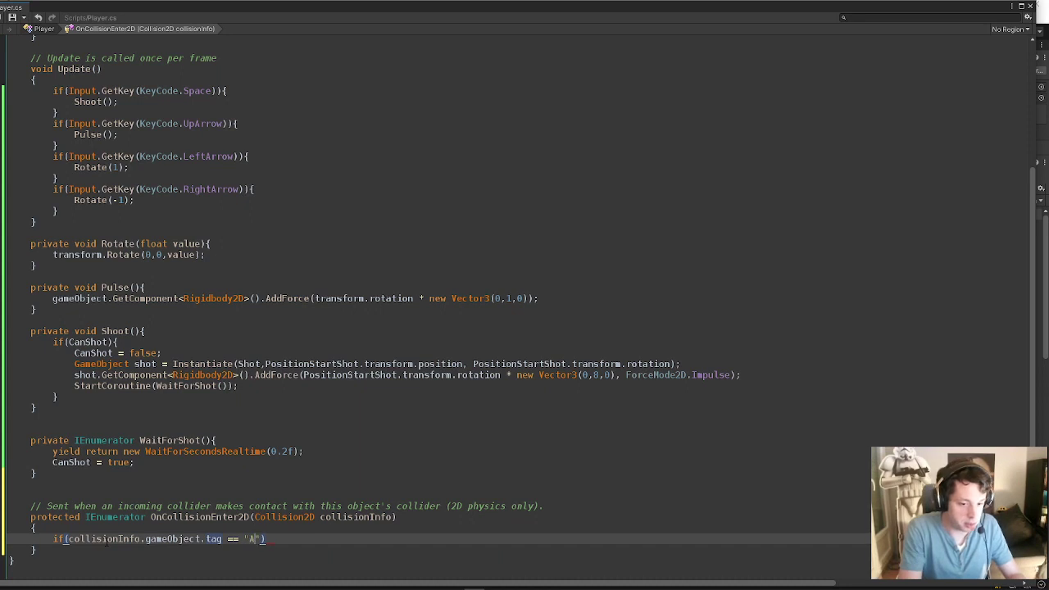
pyautogui.write('steroid")')
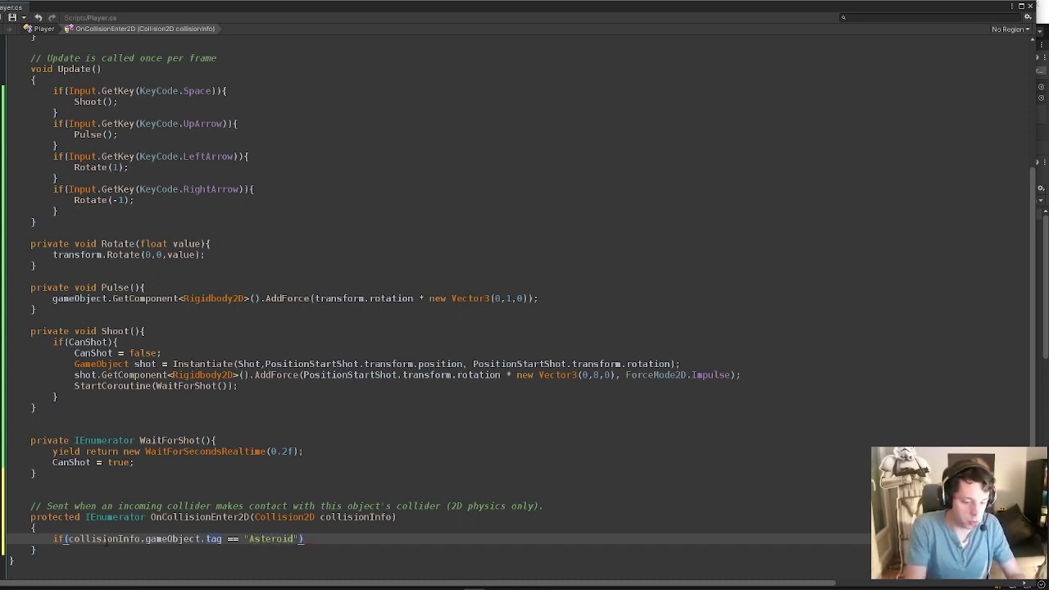
pyautogui.write('{')
pyautogui.press('Return')
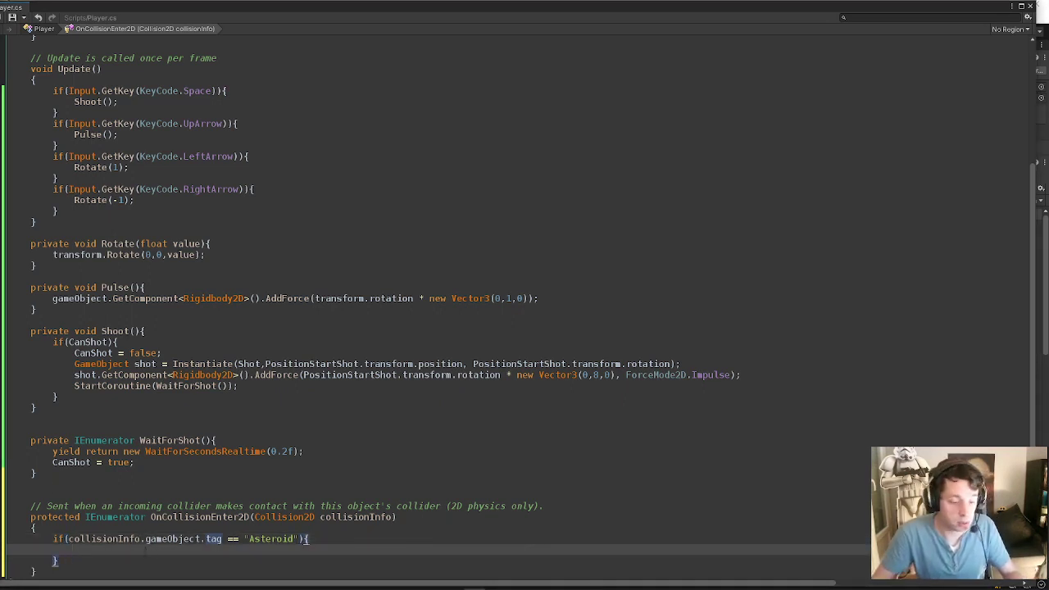
pyautogui.write('Dest')
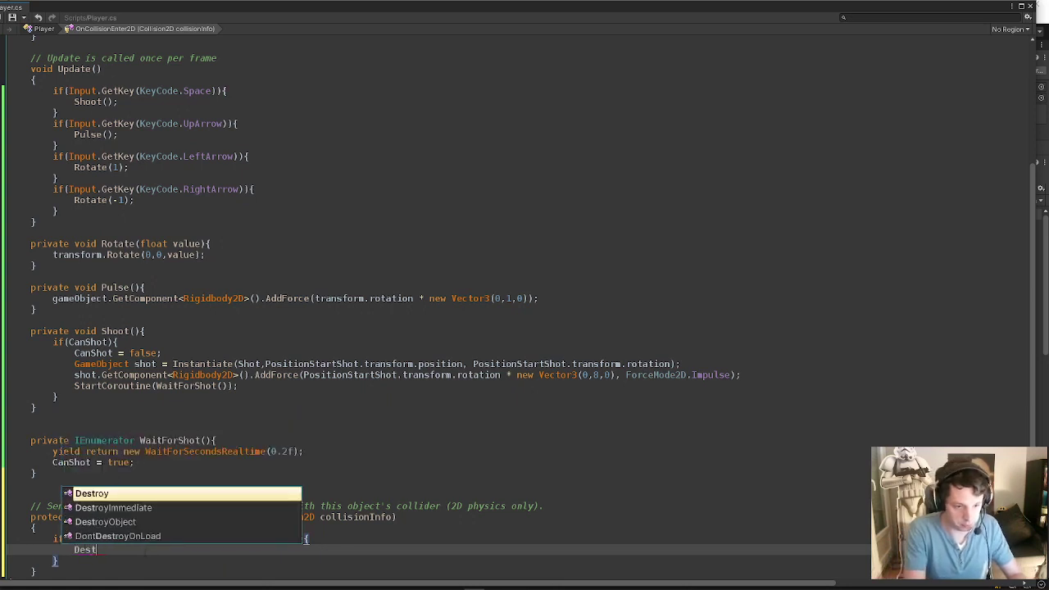
pyautogui.write('roy')
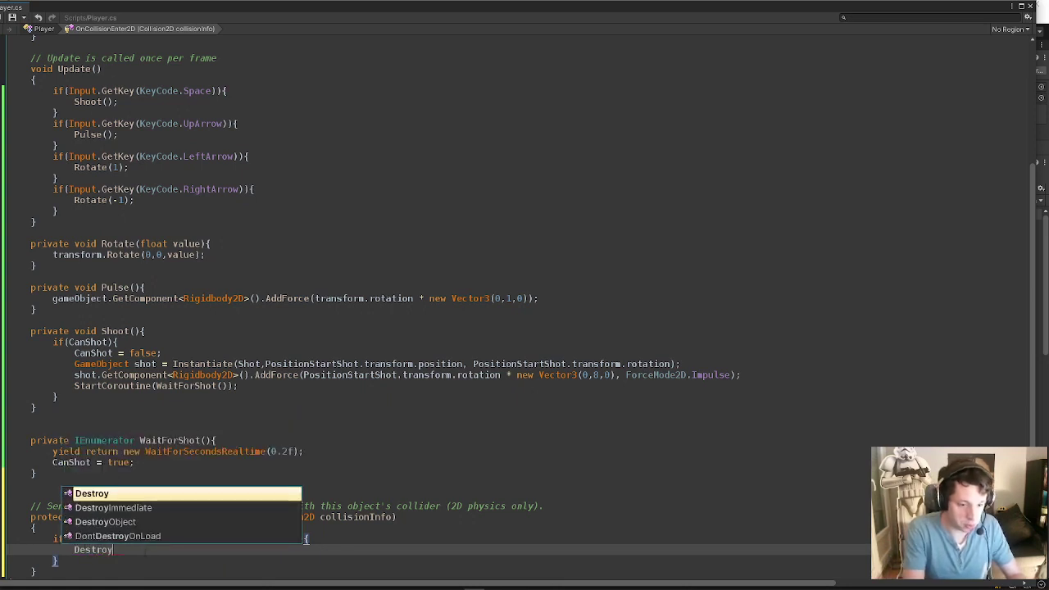
pyautogui.write('(')
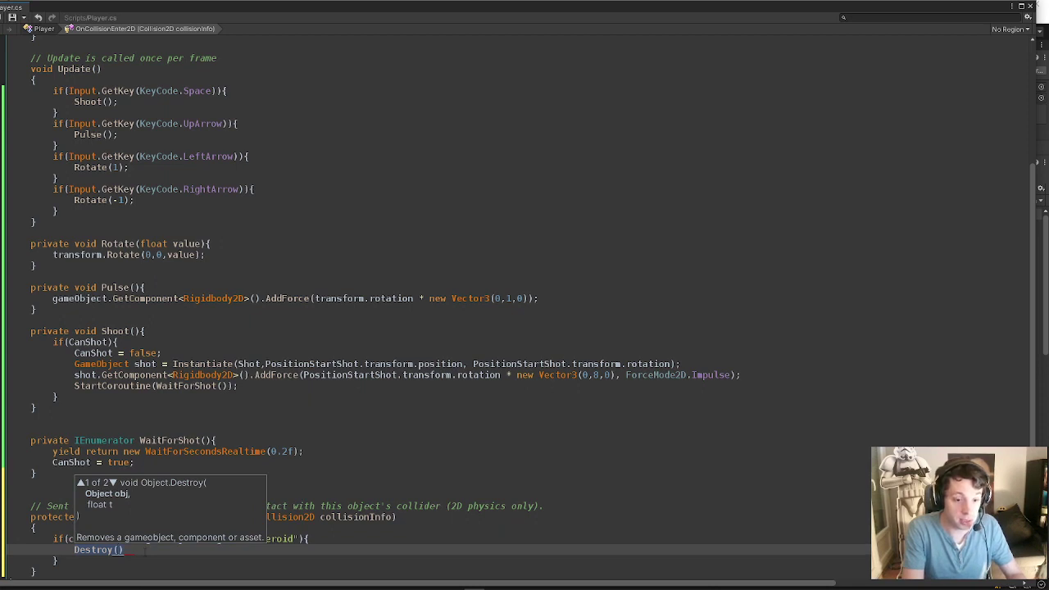
pyautogui.write('ga')
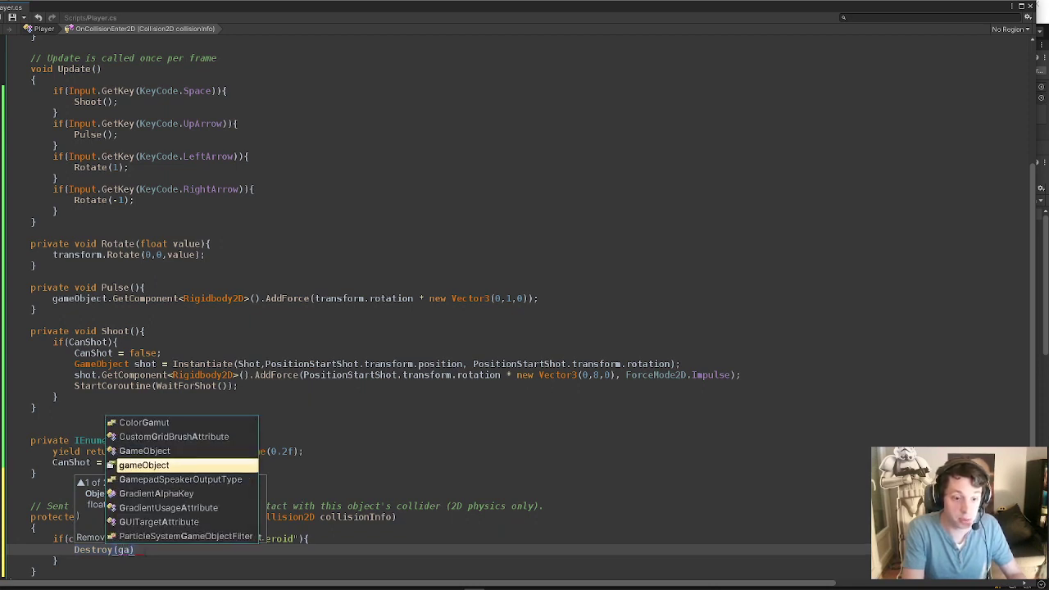
pyautogui.write('meO')
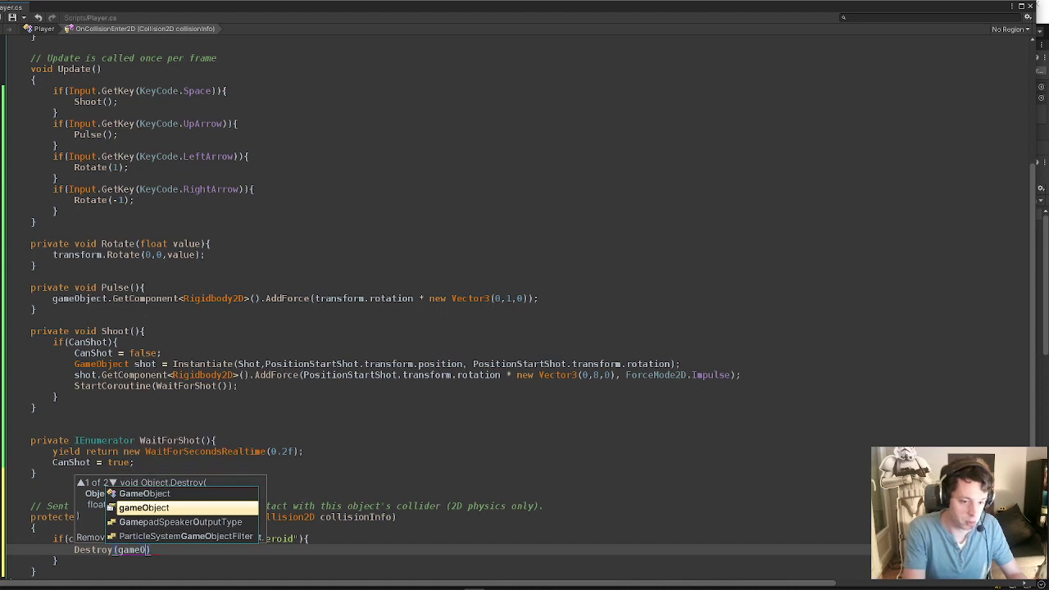
pyautogui.write('bject')
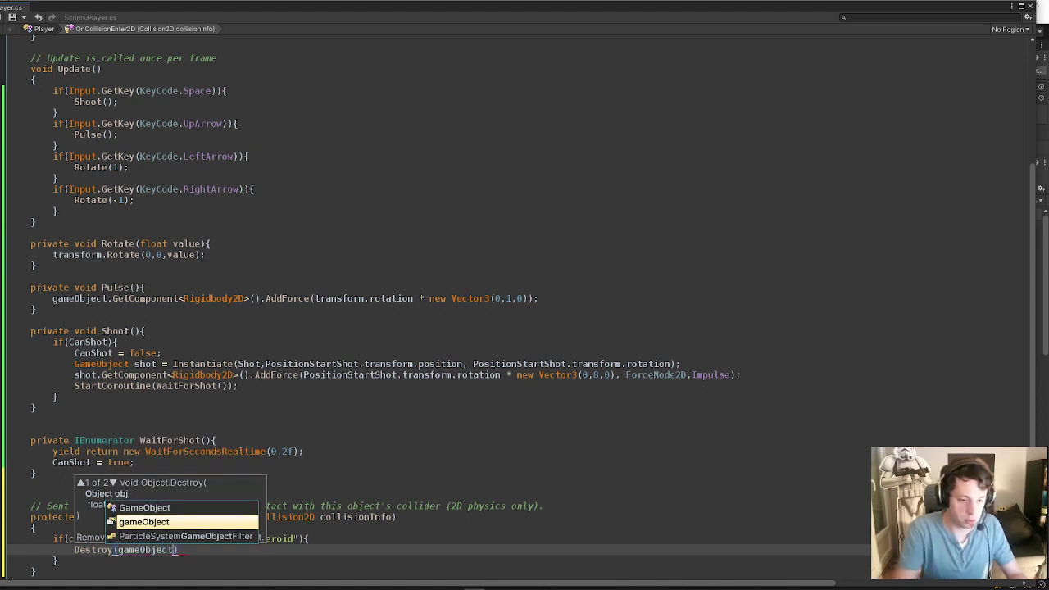
pyautogui.press('Escape')
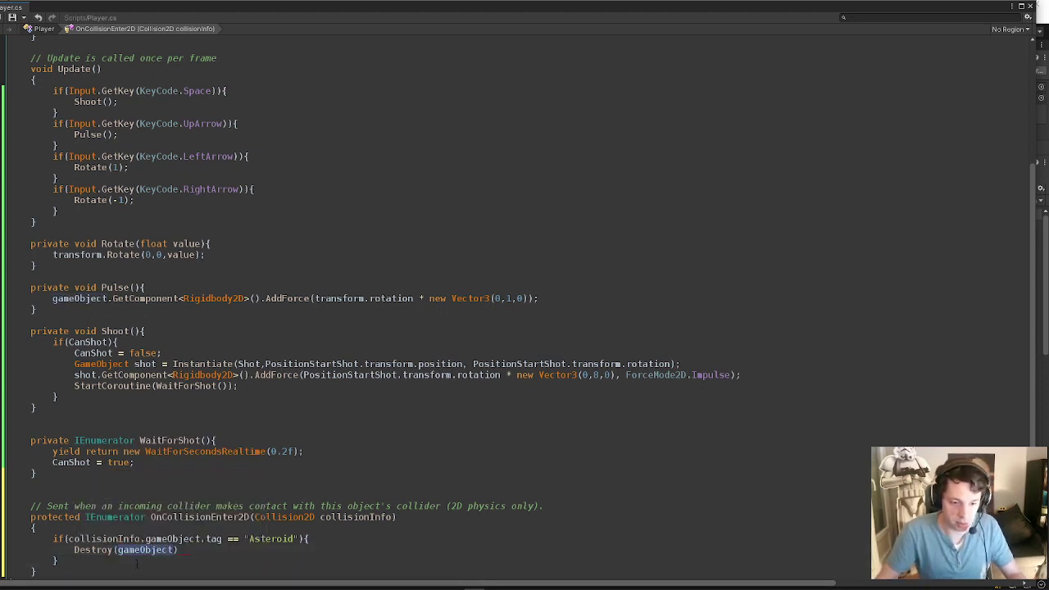
pyautogui.click(211, 549)
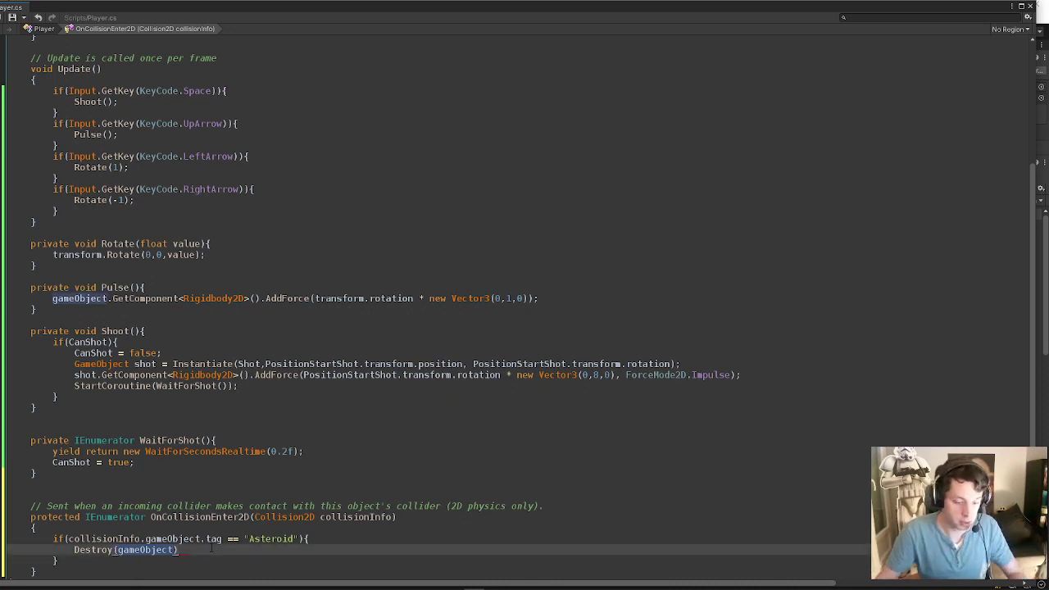
pyautogui.write(';')
pyautogui.scroll(5, 524, 304)
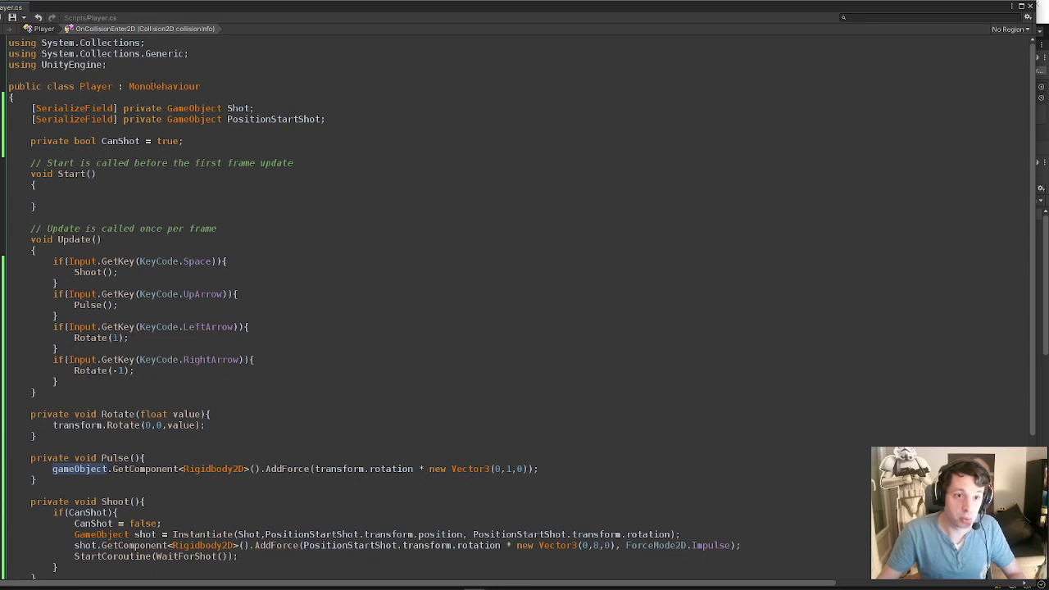
# Review the Destroy(gameObject) call inside the Asteroid tag check.
pyautogui.scroll(-6, 525, 307)
pyautogui.click(156, 527)
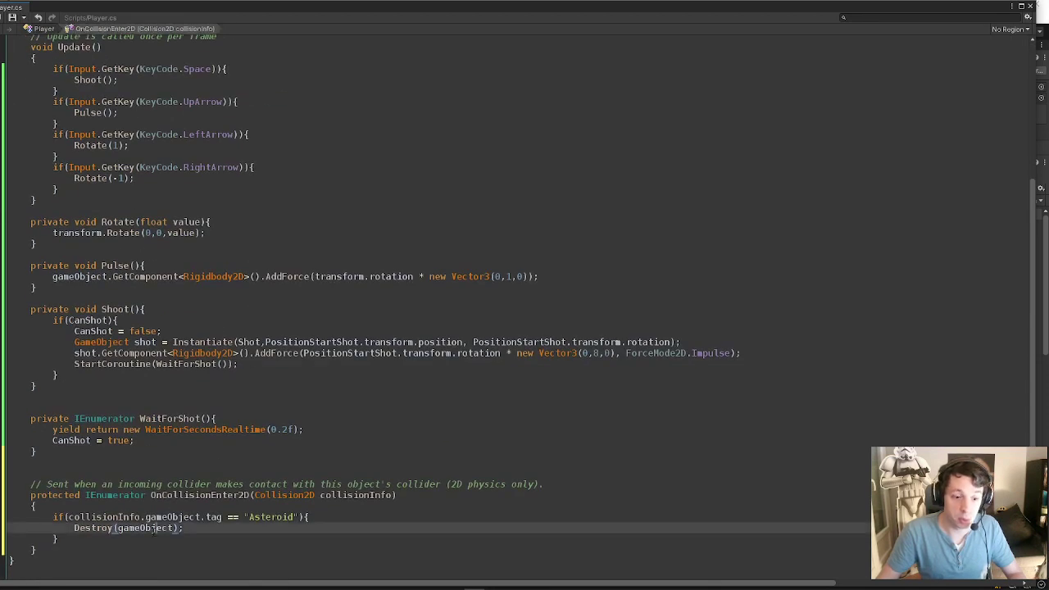
pyautogui.moveTo(73, 528); pyautogui.dragTo(112, 528)
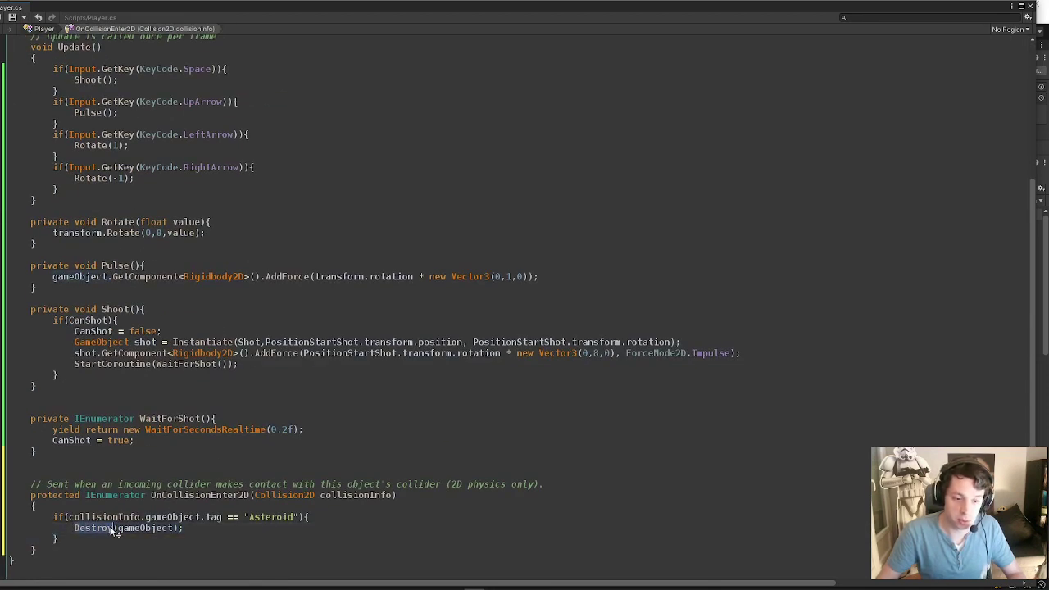
pyautogui.scroll(6, 112, 531)
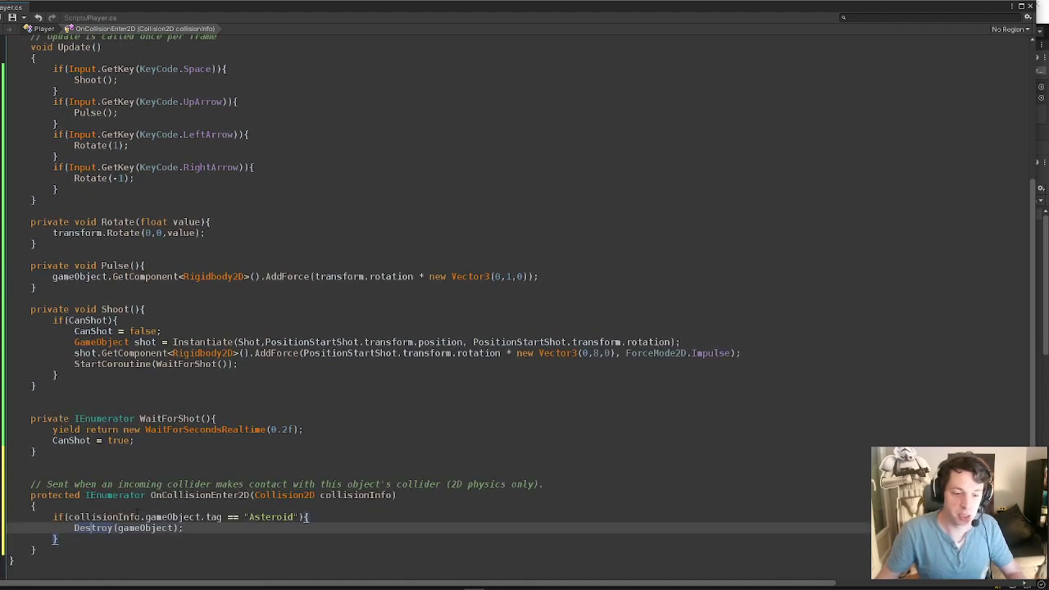
pyautogui.click(116, 528)
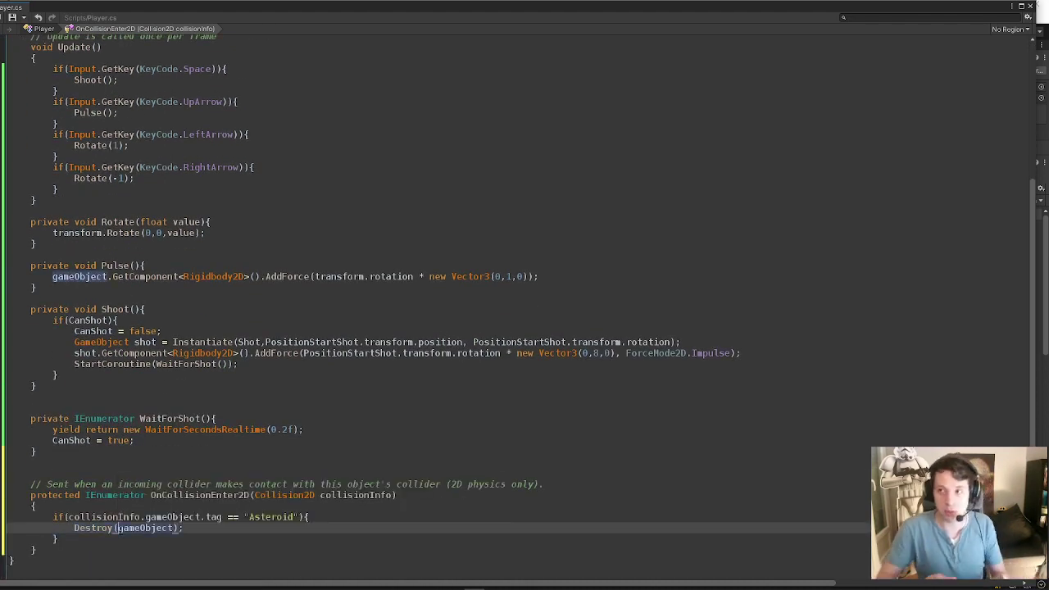
pyautogui.click(196, 529)
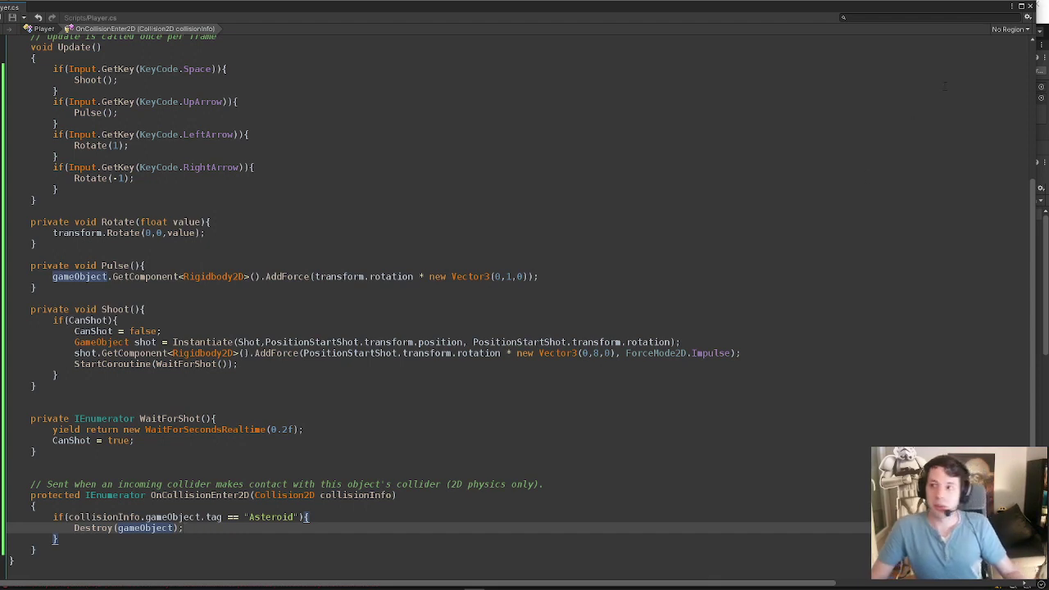
# Back in Unity, attempt to play with Player selected, then open the reported compile error in Player.cs.
pyautogui.click(1029, 7)
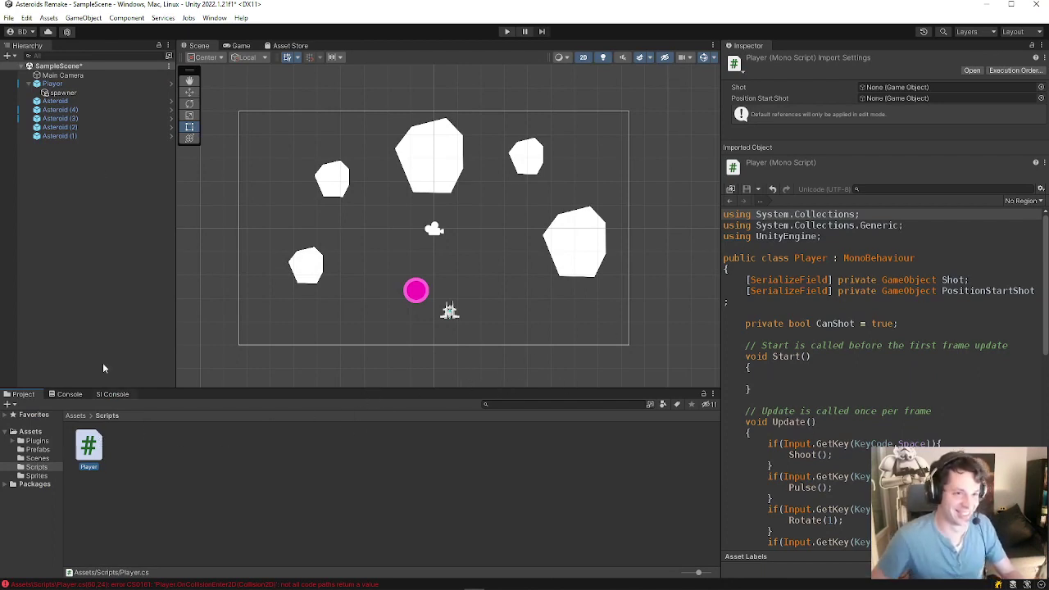
pyautogui.click(79, 86)
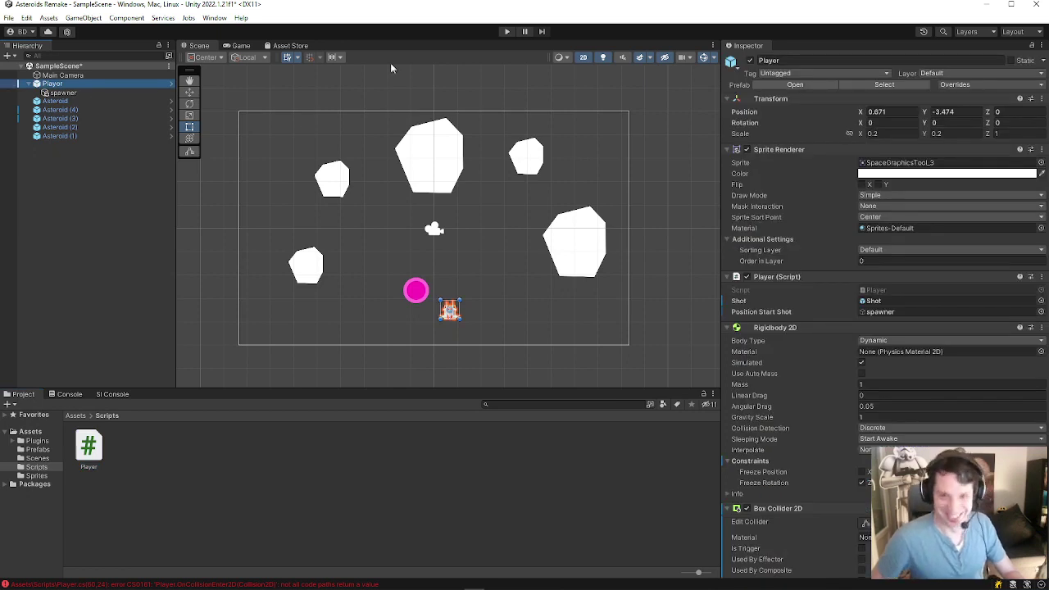
pyautogui.click(505, 31)
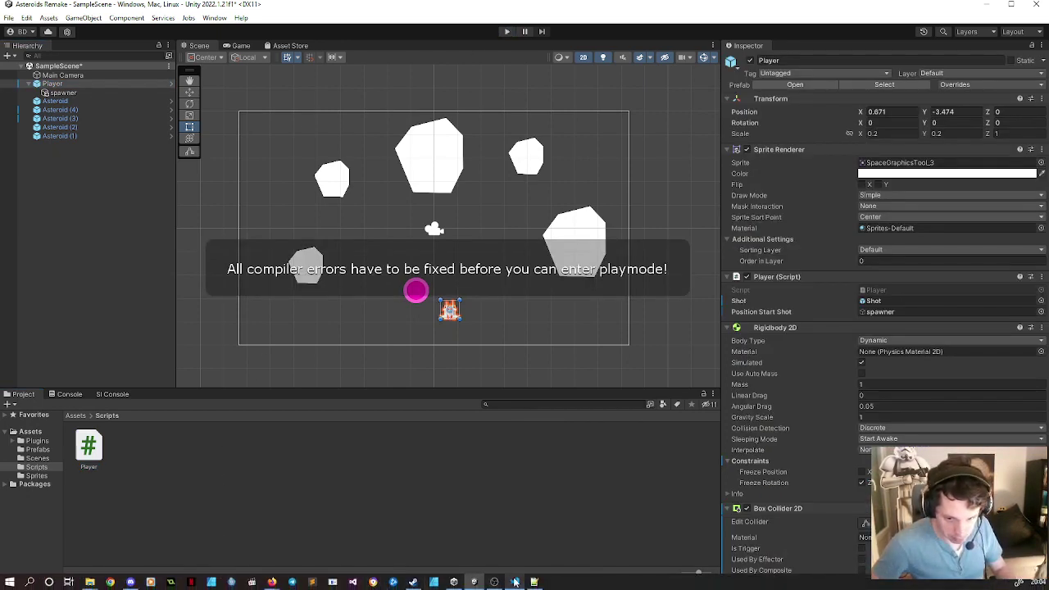
pyautogui.click(301, 489)
pyautogui.doubleClick(246, 578)
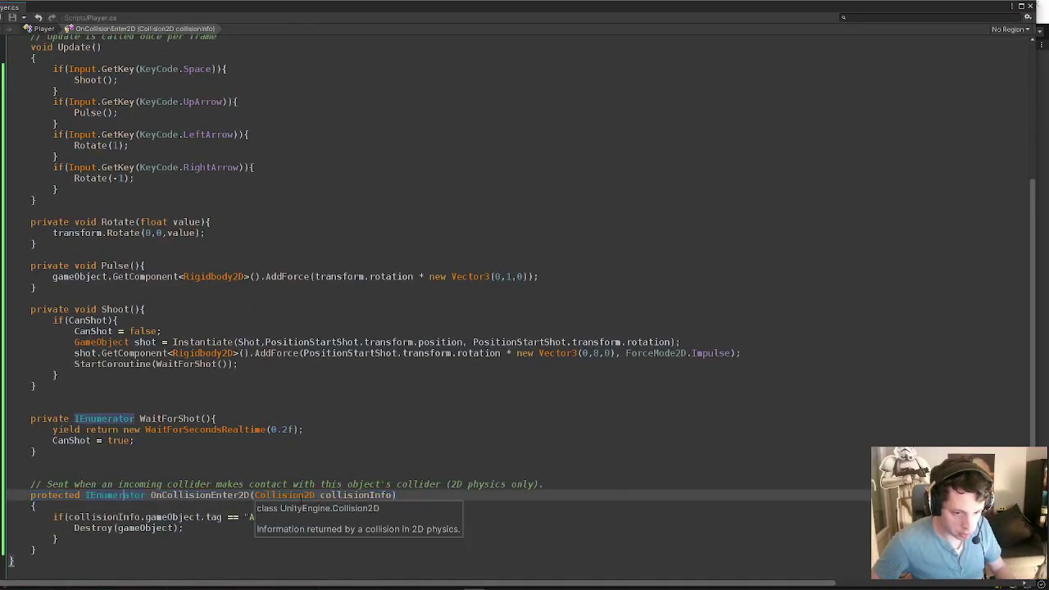
# Insert 'void' after 'protected' in the OnCollisionEnter2D declaration and save Player.cs.
pyautogui.click(82, 539)
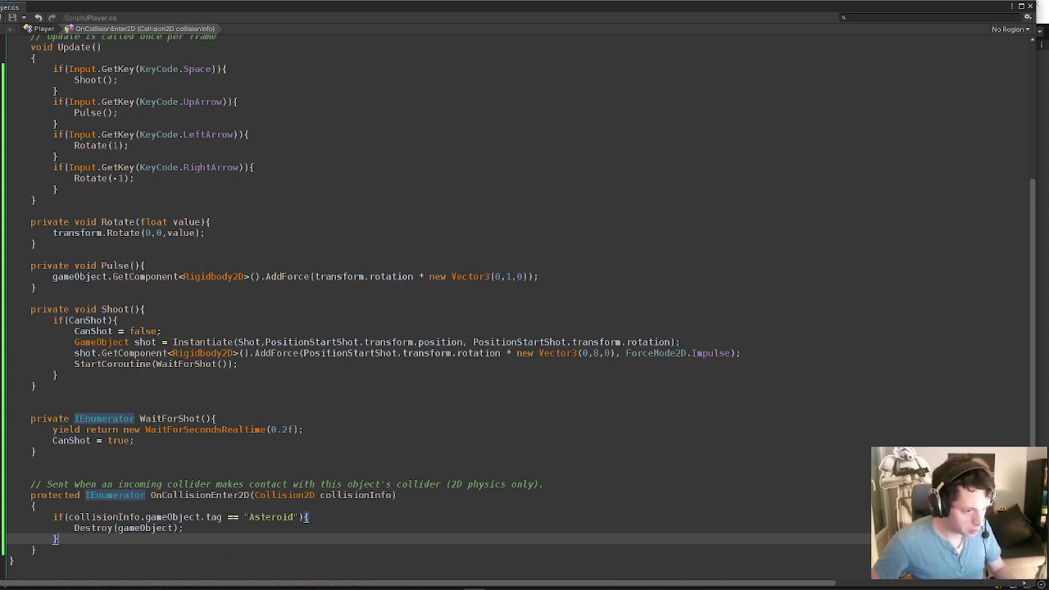
pyautogui.click(392, 206)
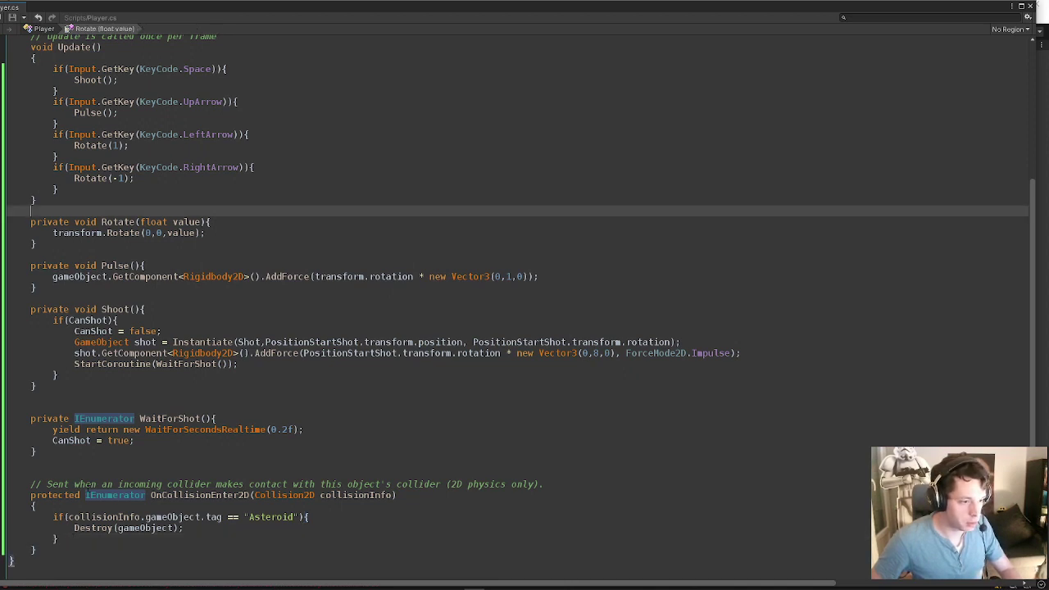
pyautogui.click(85, 495)
pyautogui.write('void')
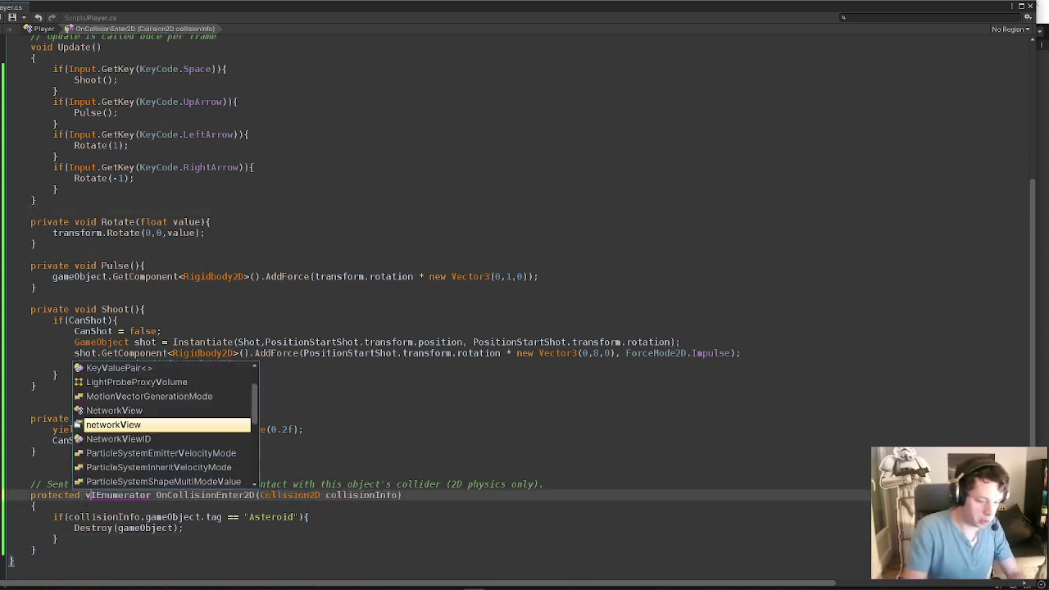
pyautogui.click(151, 483)
pyautogui.hotkey('ctrl', 's')
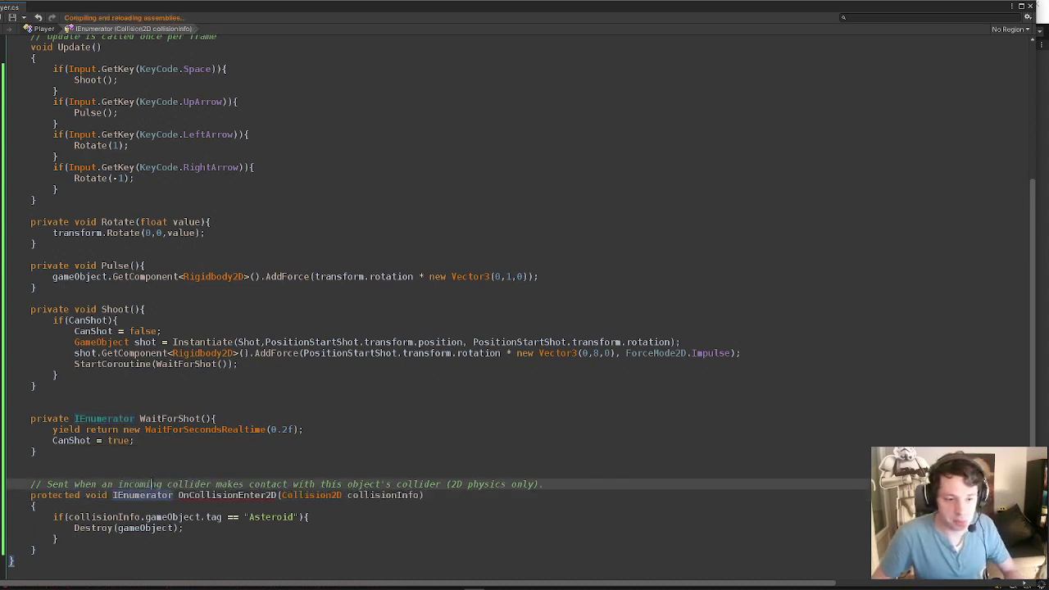
# Retry Play in Unity, see the CS1002 ';' expected error, and show the Scripts folder.
pyautogui.click(1028, 6)
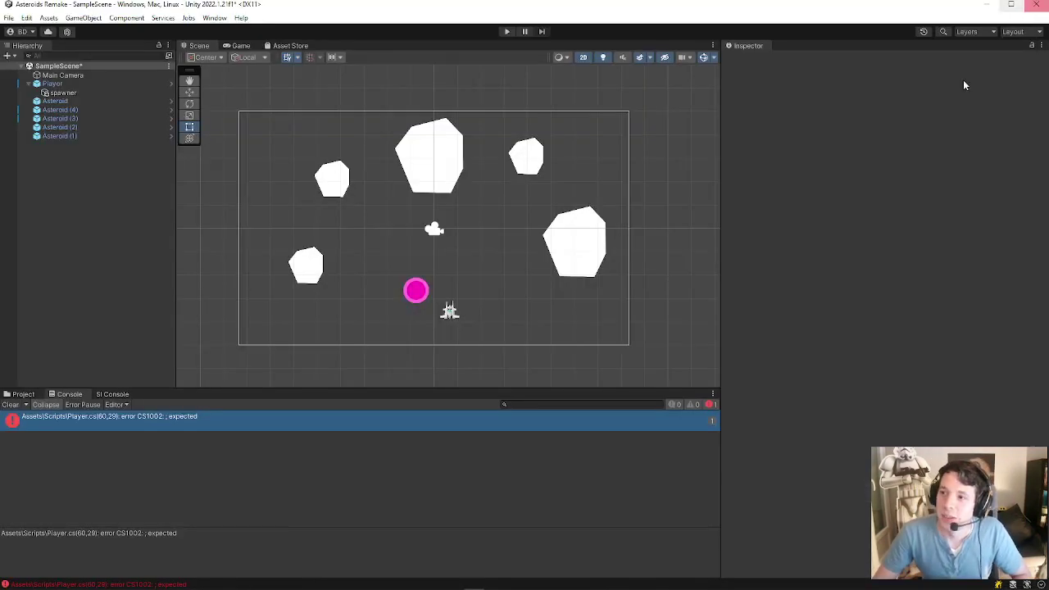
pyautogui.click(506, 32)
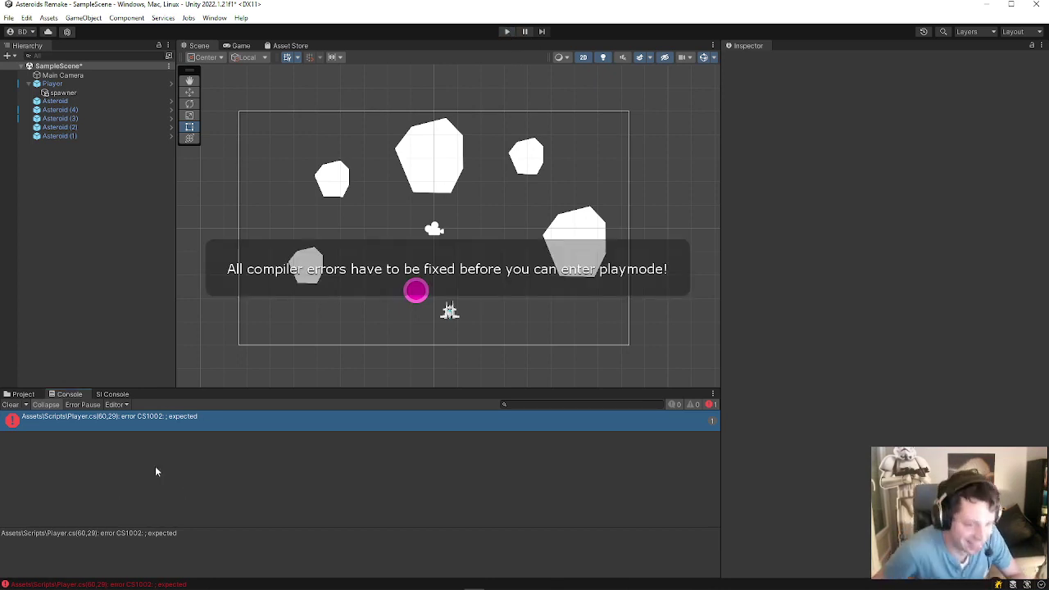
pyautogui.moveTo(475, 586)
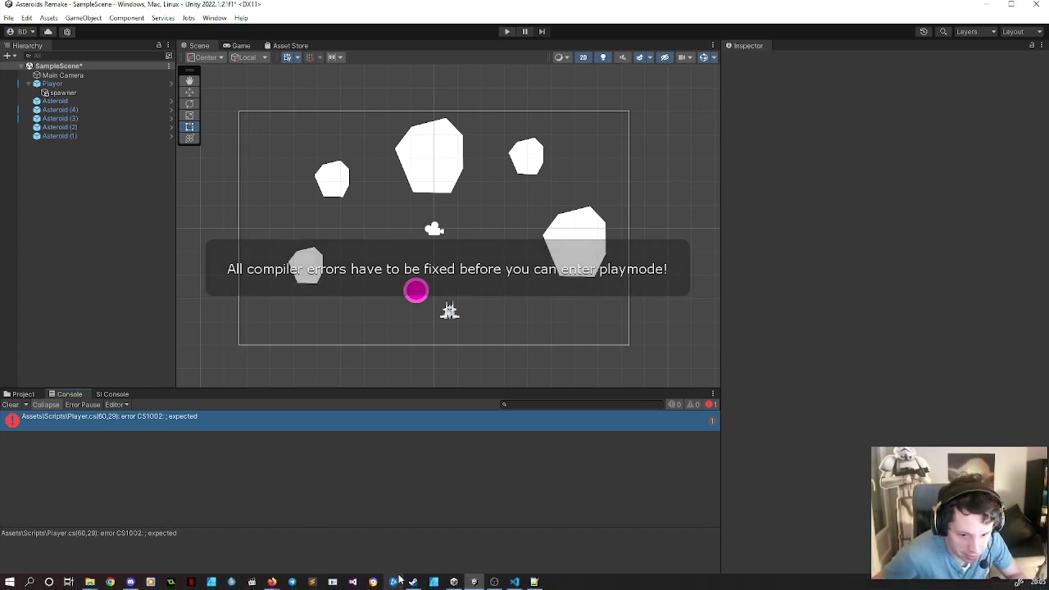
pyautogui.moveTo(533, 582)
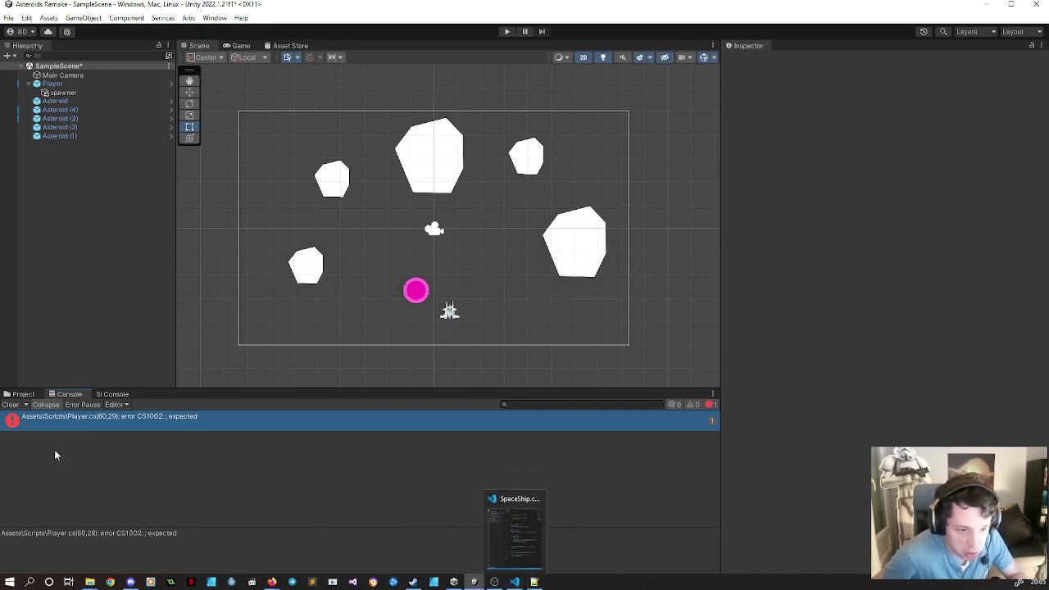
pyautogui.click(22, 394)
# Open Player.cs, delete IEnumerator from the OnCollisionEnter2D declaration, and save.
pyautogui.doubleClick(97, 456)
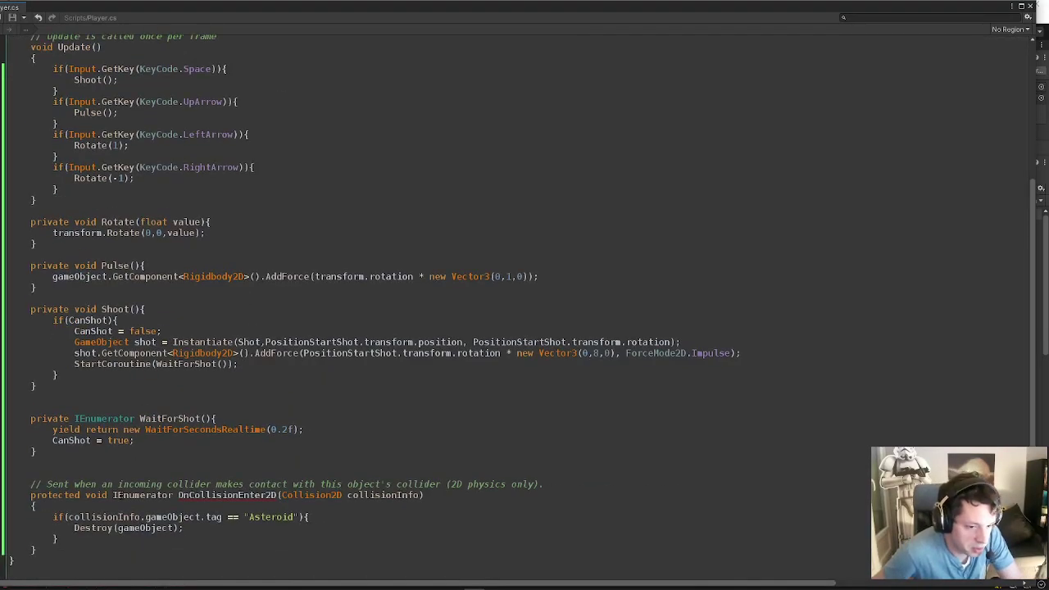
pyautogui.moveTo(112, 494); pyautogui.dragTo(174, 495)
pyautogui.press('BackSpace')
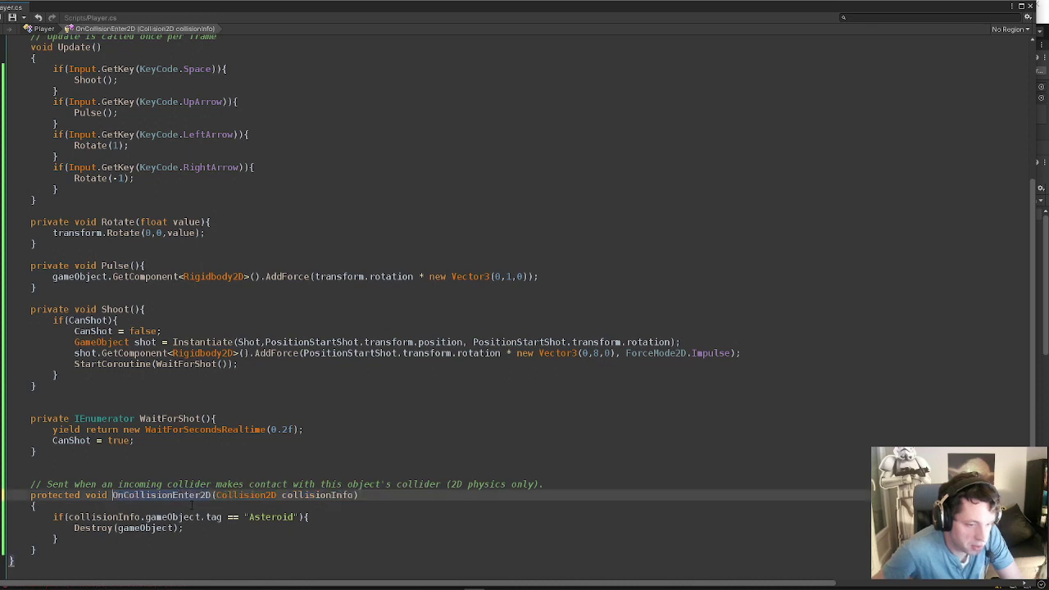
pyautogui.hotkey('ctrl', 's')
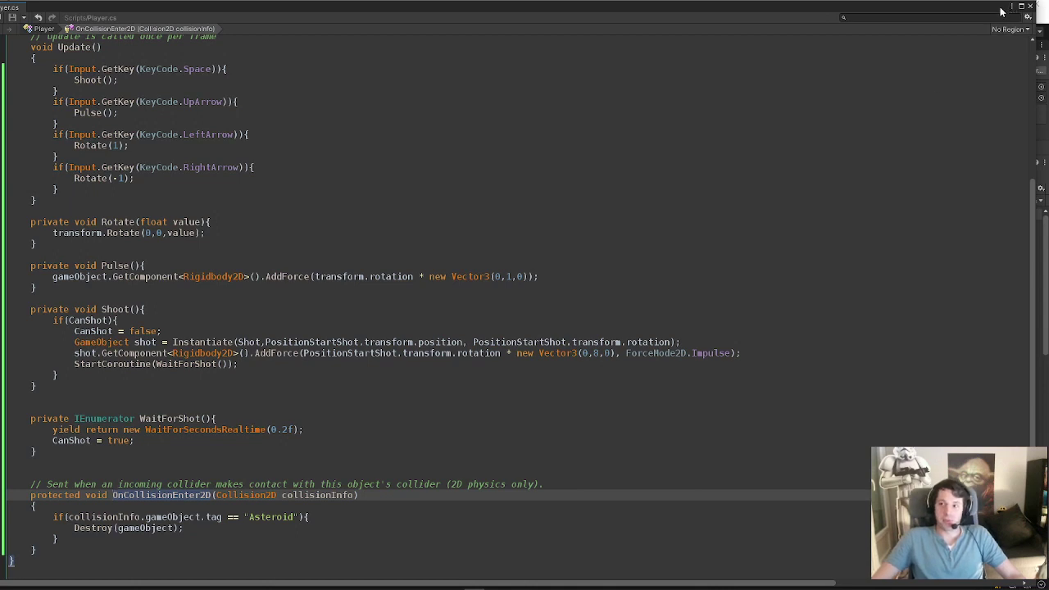
# Close Visual Studio and test-play, flying the ship into an asteroid, then stop the run.
pyautogui.moveTo(981, 10); pyautogui.dragTo(898, 103)
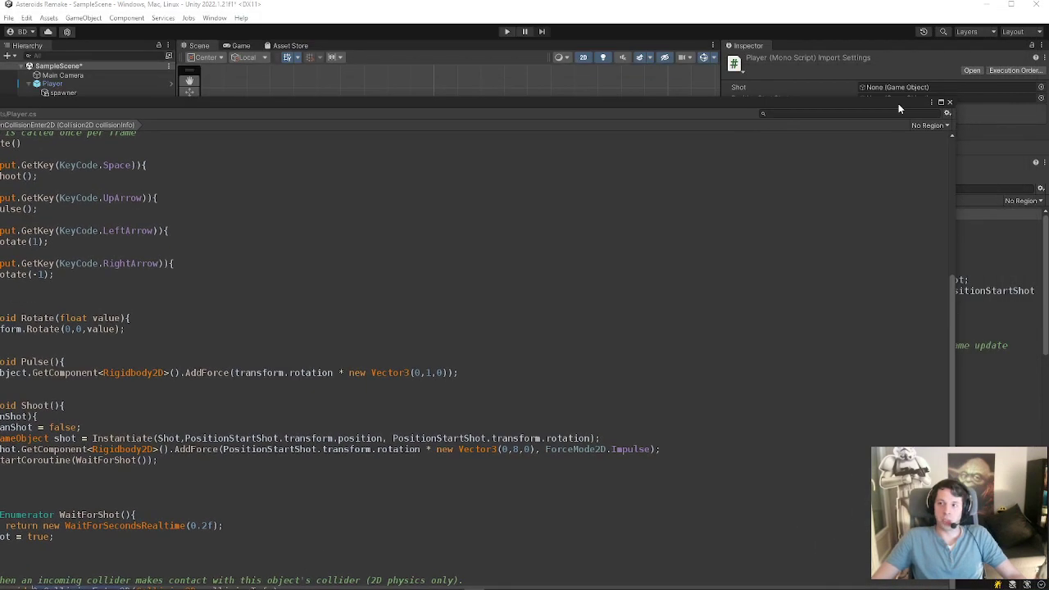
pyautogui.click(950, 101)
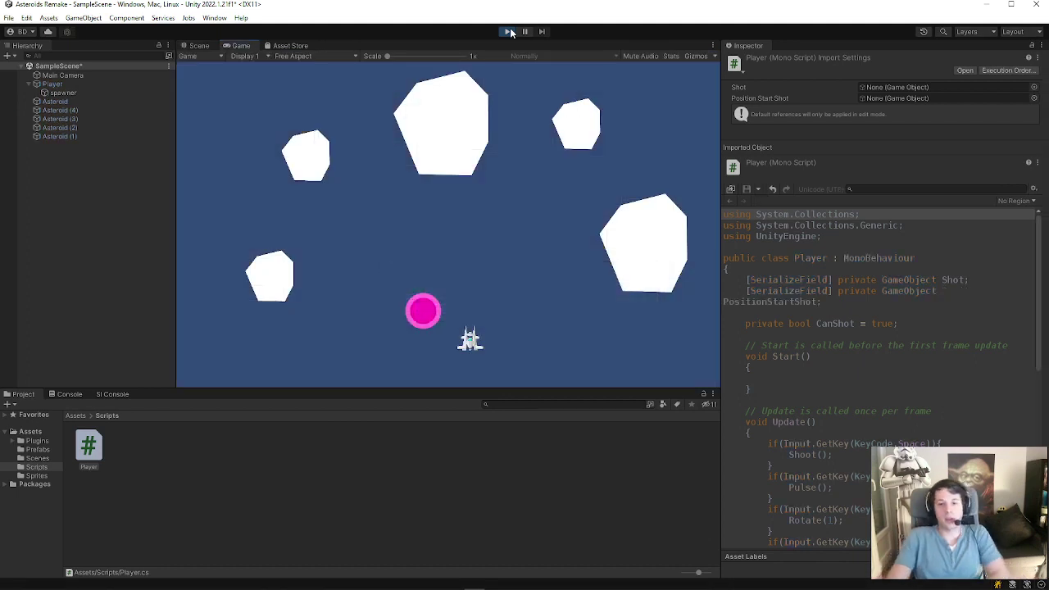
pyautogui.press('Left')
pyautogui.press('Up')
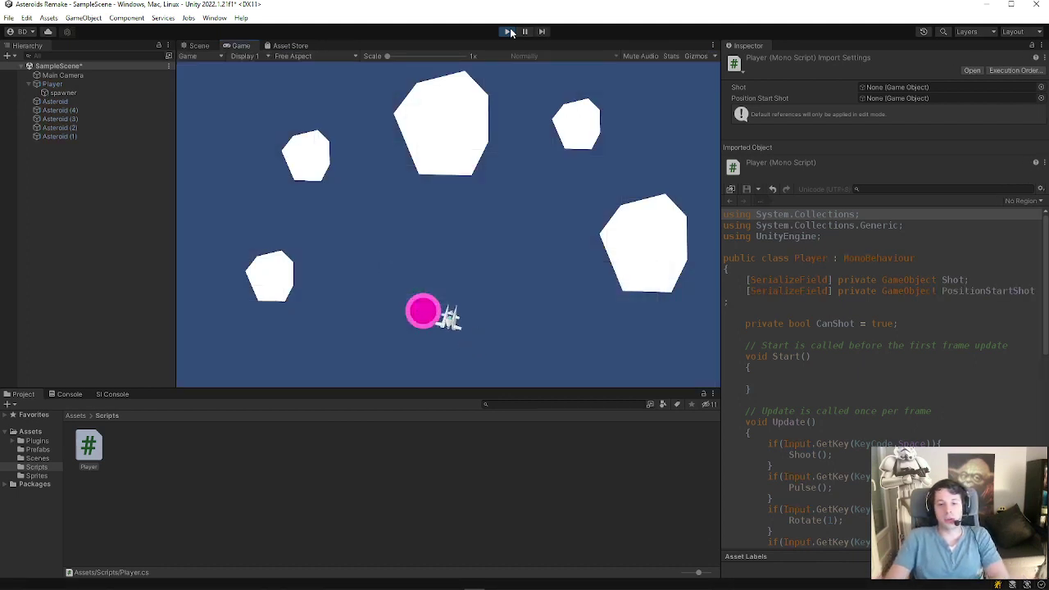
pyautogui.press('Right')
pyautogui.press('Up')
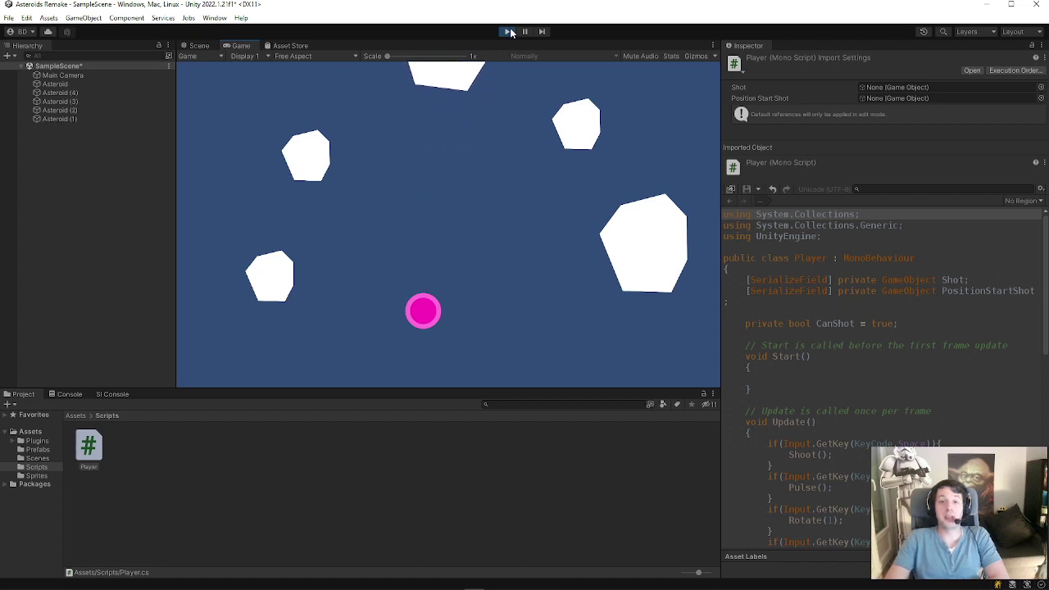
pyautogui.click(508, 32)
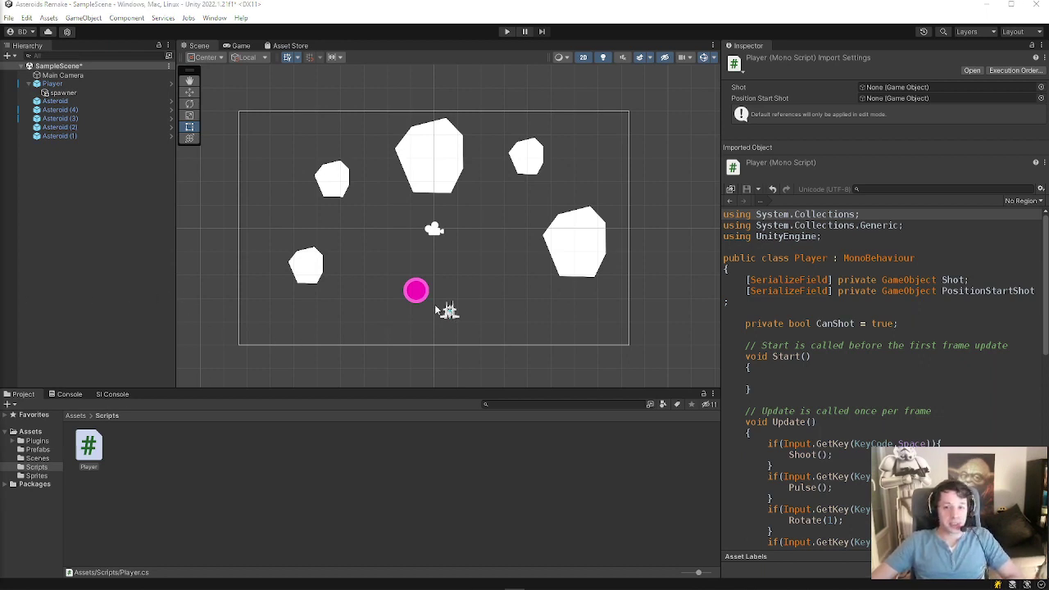
# Create a Shot C# script in Scripts, then select the Shot prefab in Prefabs.
pyautogui.rightClick(140, 462)
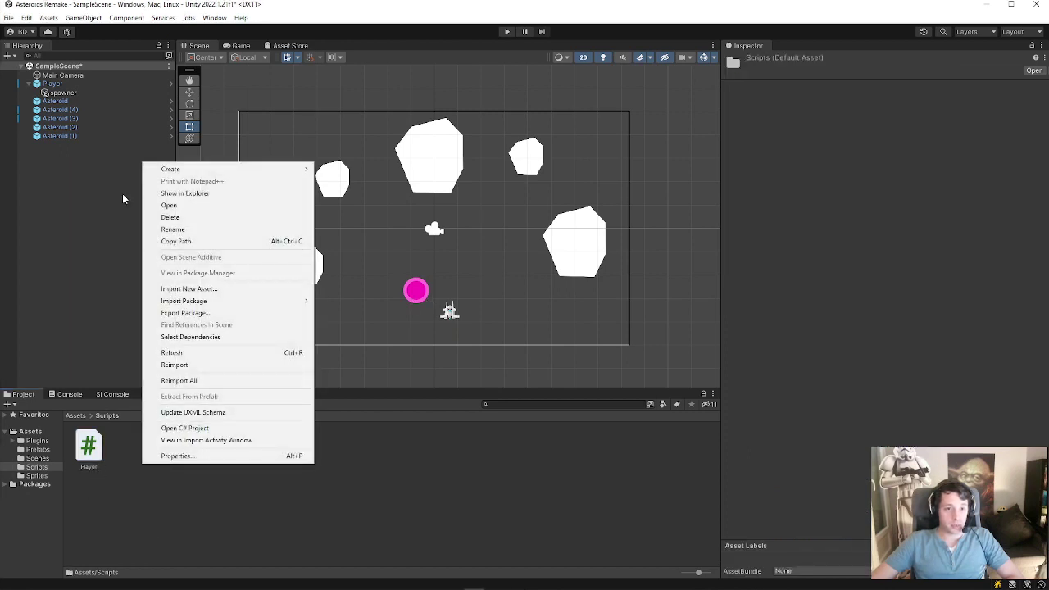
pyautogui.moveTo(282, 168)
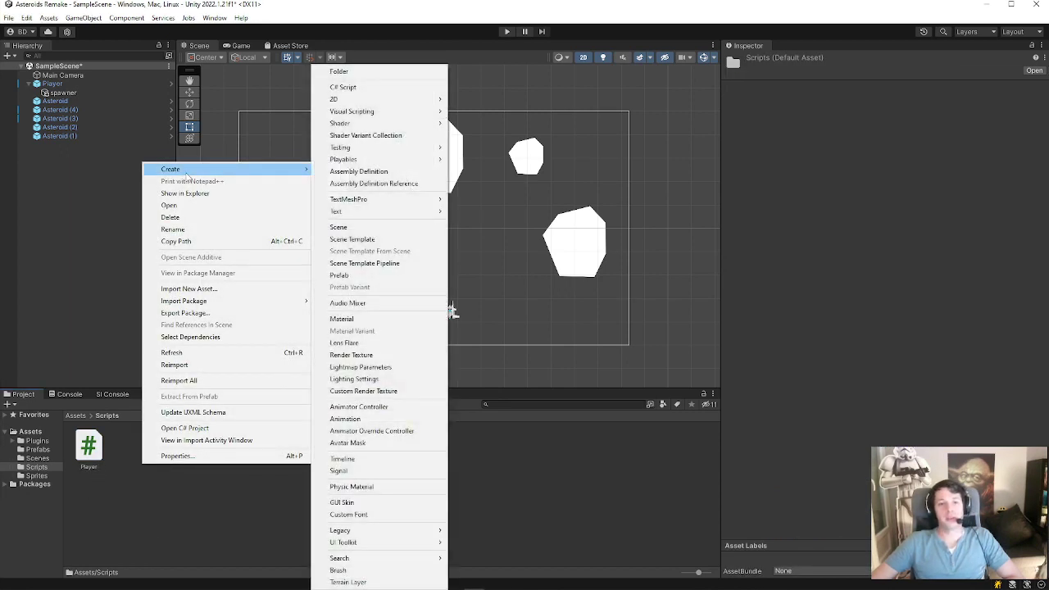
pyautogui.click(367, 88)
pyautogui.write('Shoo')
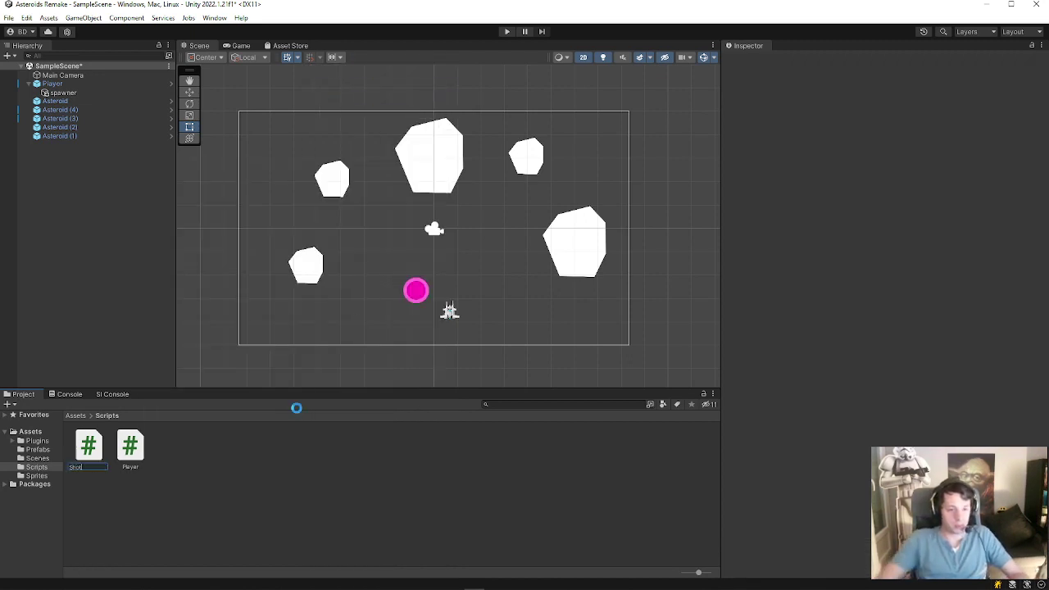
pyautogui.press('Return')
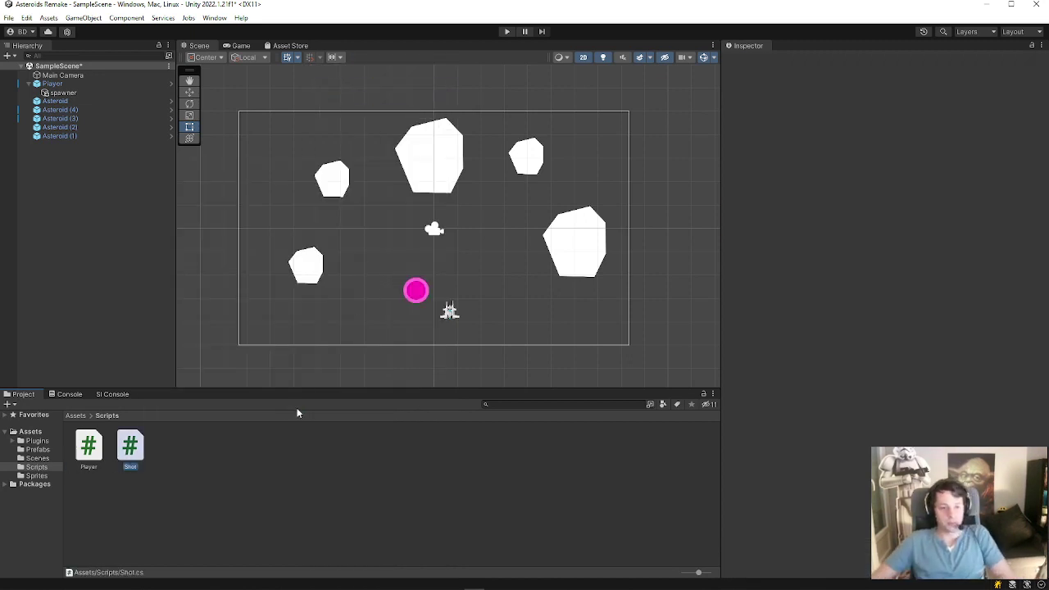
pyautogui.click(36, 448)
pyautogui.click(170, 447)
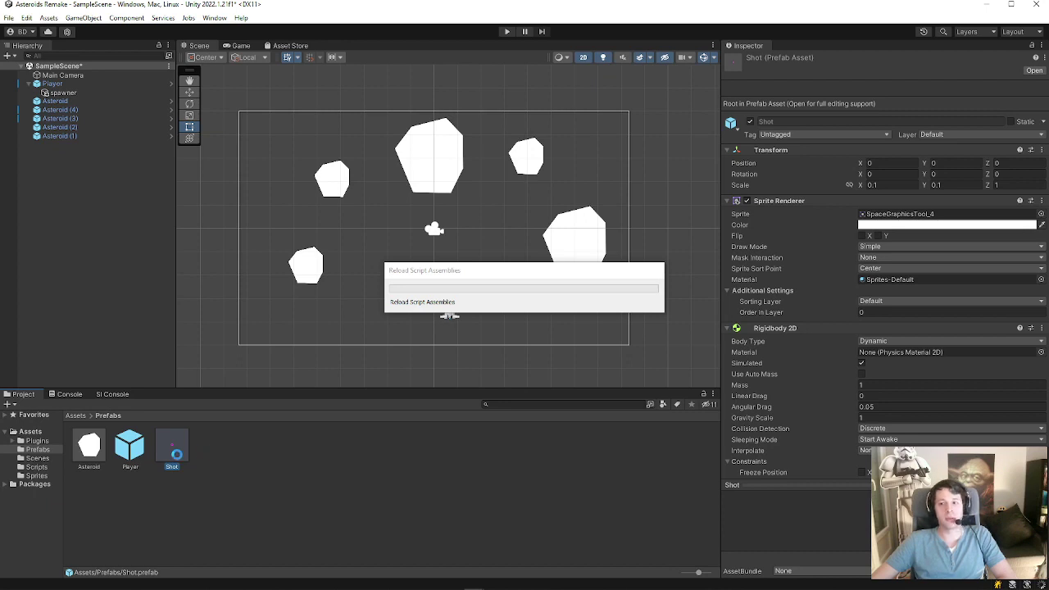
# Open the Shot prefab and attach the Shot script to it.
pyautogui.doubleClick(177, 459)
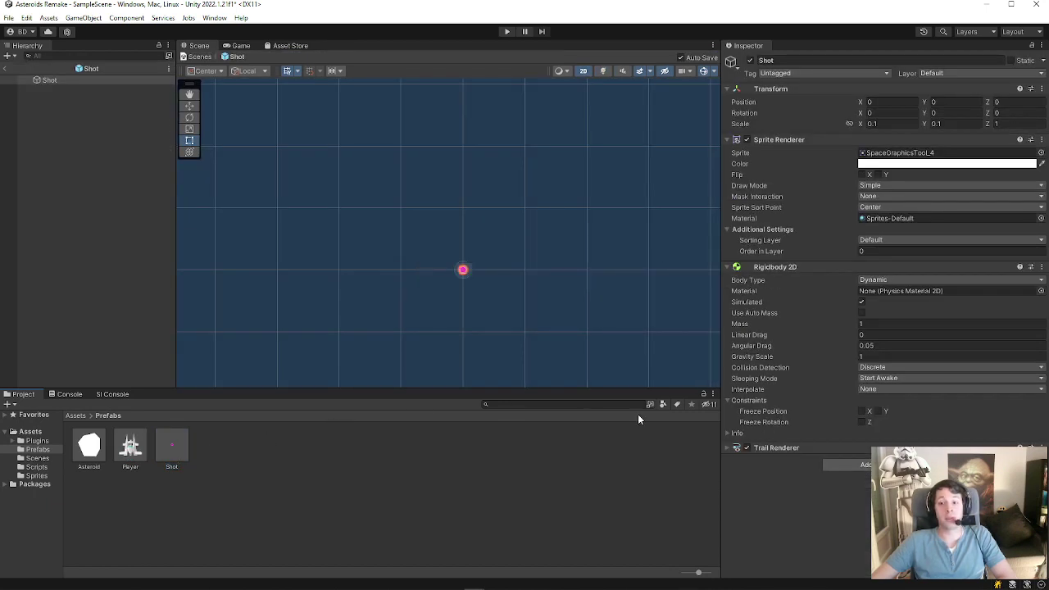
pyautogui.click(36, 468)
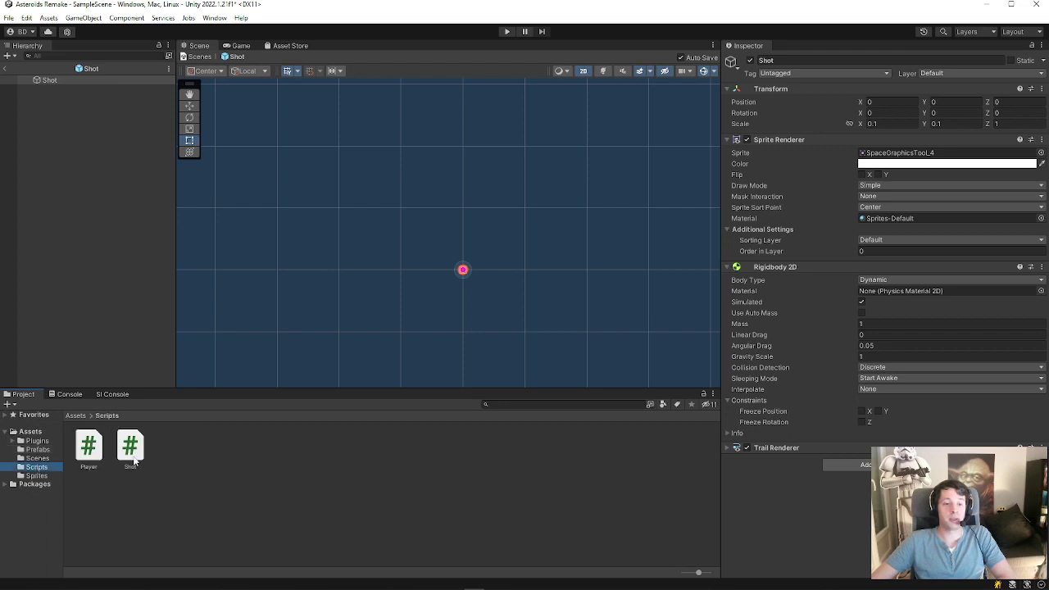
pyautogui.moveTo(129, 450); pyautogui.dragTo(858, 465)
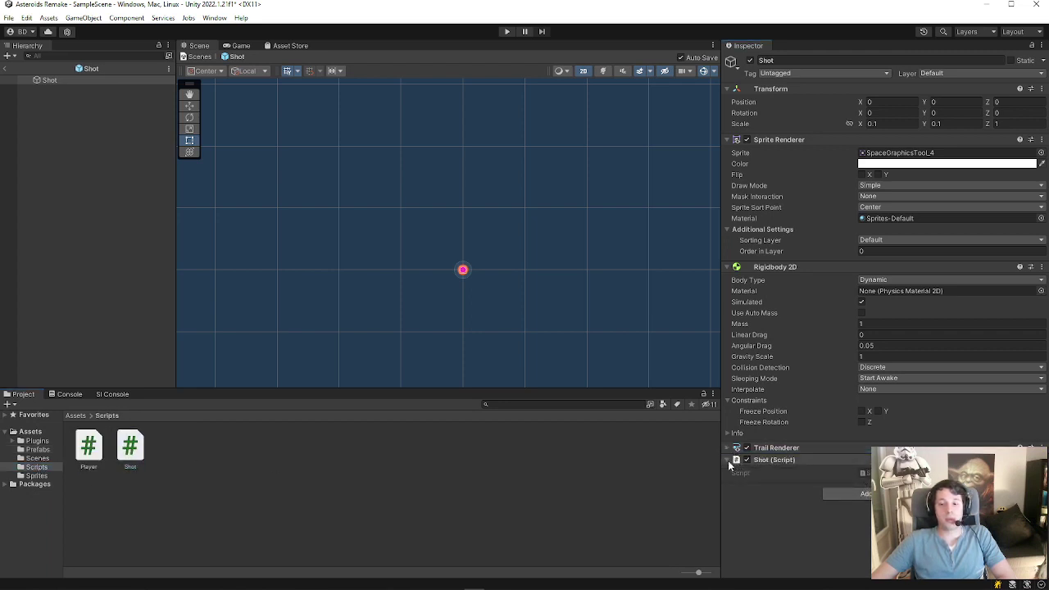
# Add a Circle Collider 2D component to the Shot prefab.
pyautogui.click(863, 494)
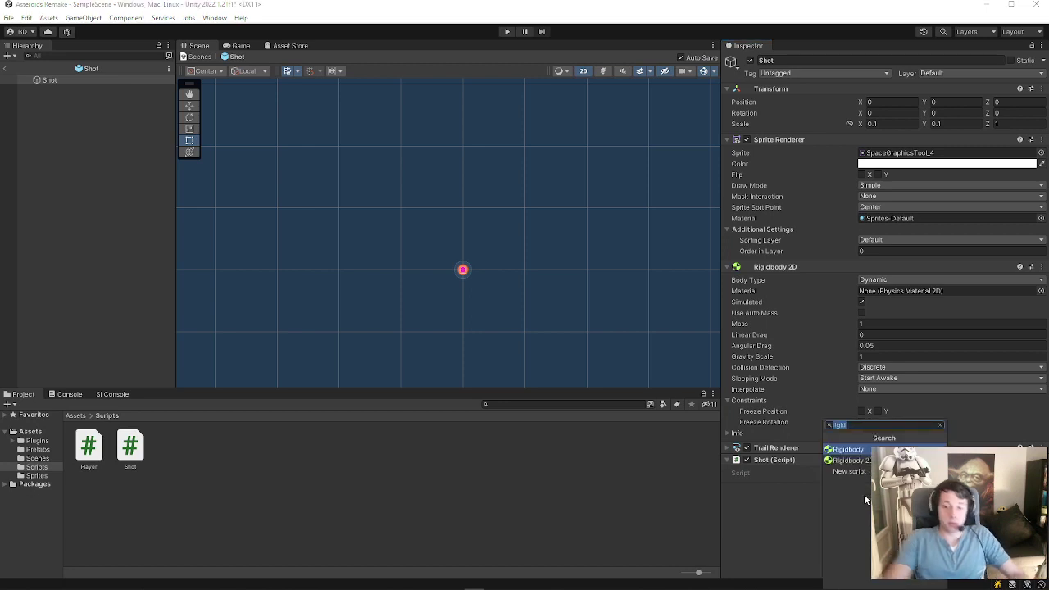
pyautogui.write('coll')
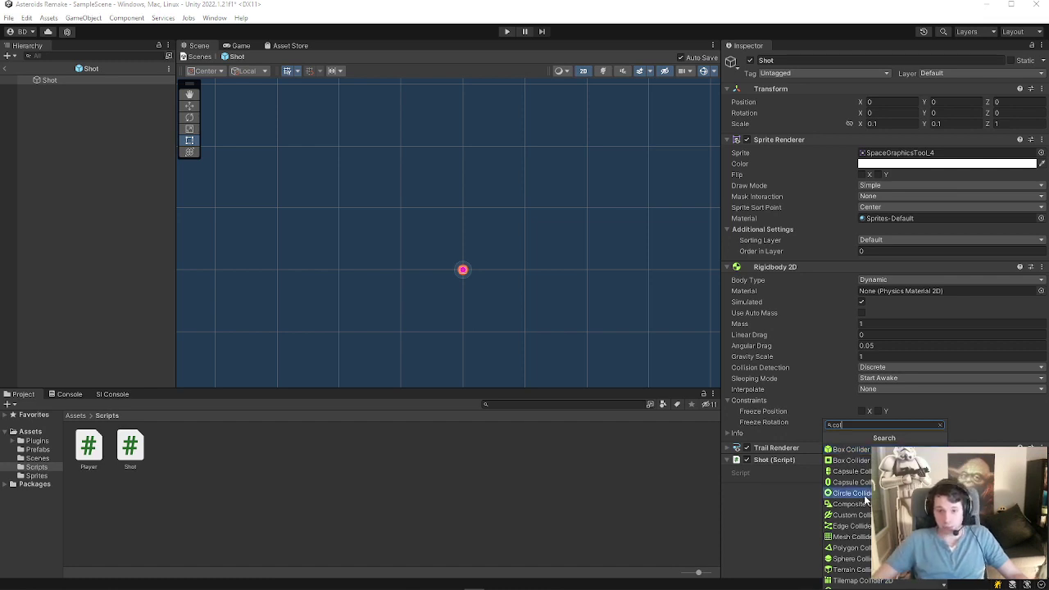
pyautogui.scroll(2, 478, 321)
pyautogui.scroll(2, 505, 237)
pyautogui.scroll(2, 497, 250)
pyautogui.scroll(4, 447, 273)
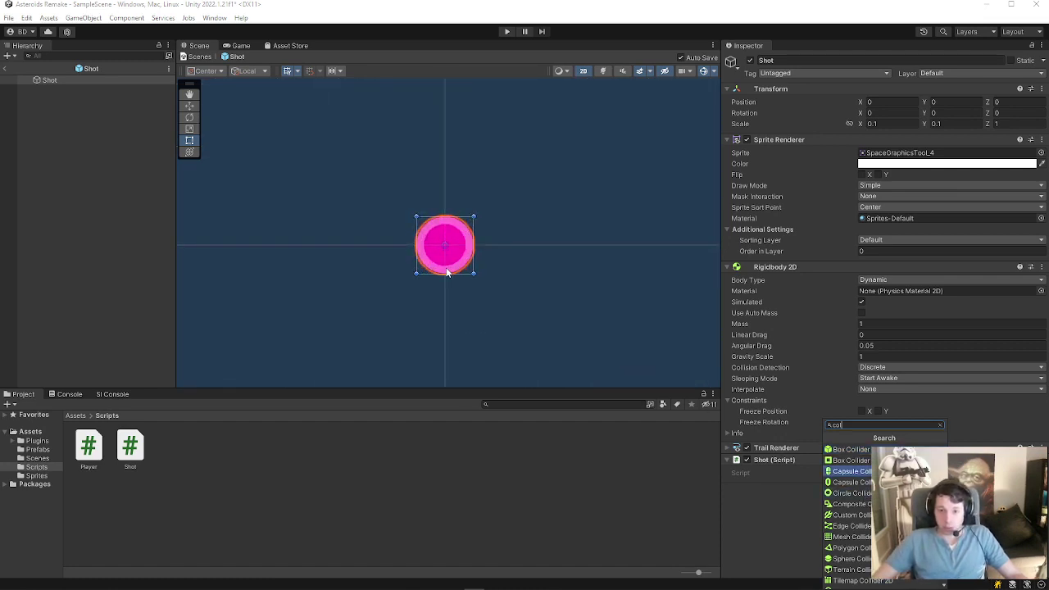
pyautogui.scroll(2, 446, 272)
pyautogui.scroll(1, 459, 263)
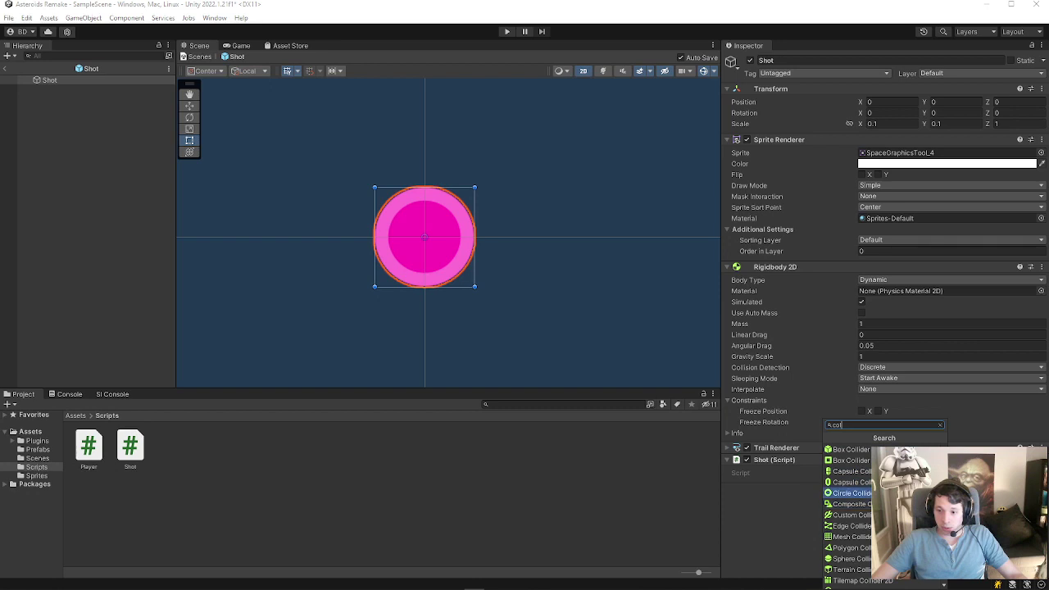
pyautogui.press('Return')
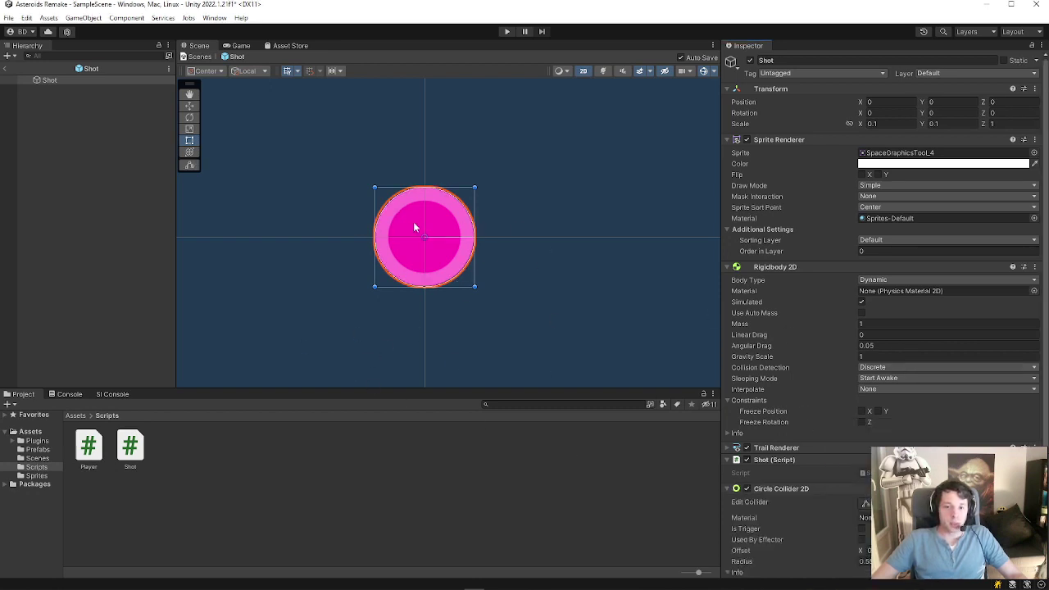
pyautogui.scroll(2, 412, 203)
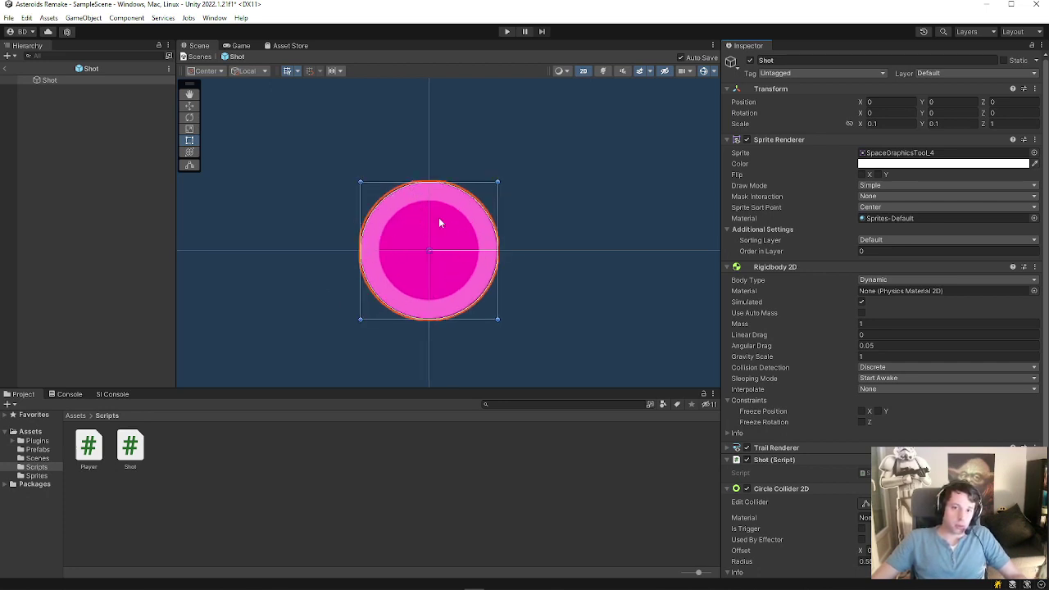
pyautogui.scroll(-2, 439, 222)
pyautogui.scroll(-3, 435, 219)
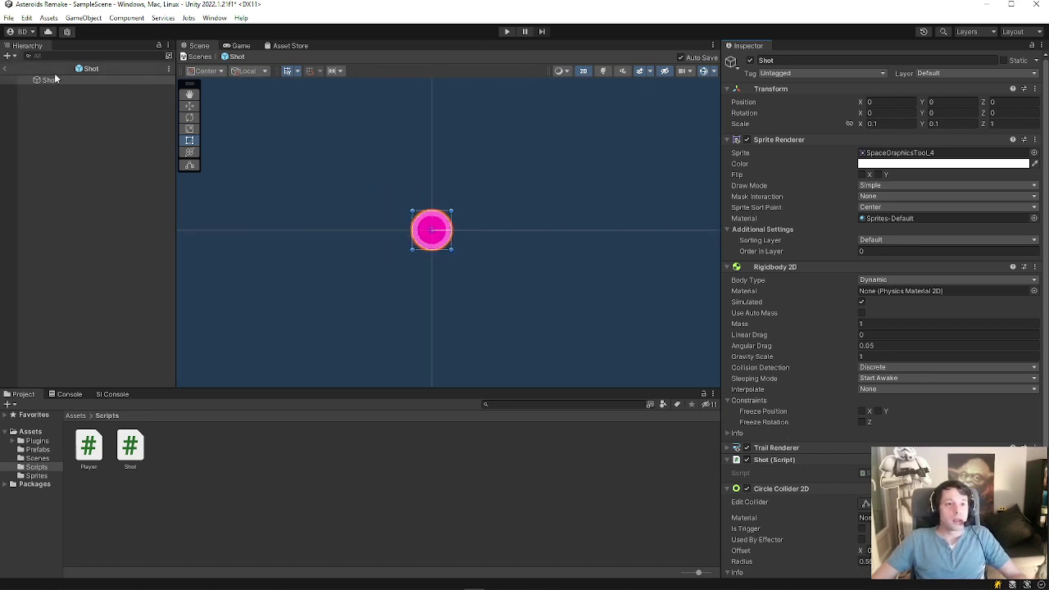
# Leave prefab mode, then inspect the Shot script and the Shot prefab's components.
pyautogui.click(10, 72)
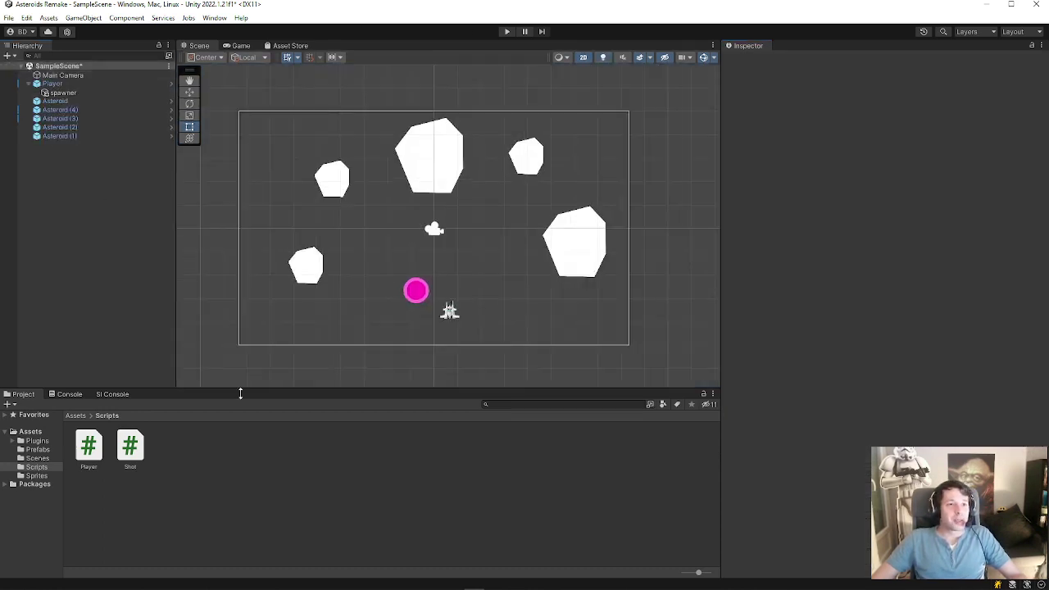
pyautogui.click(120, 448)
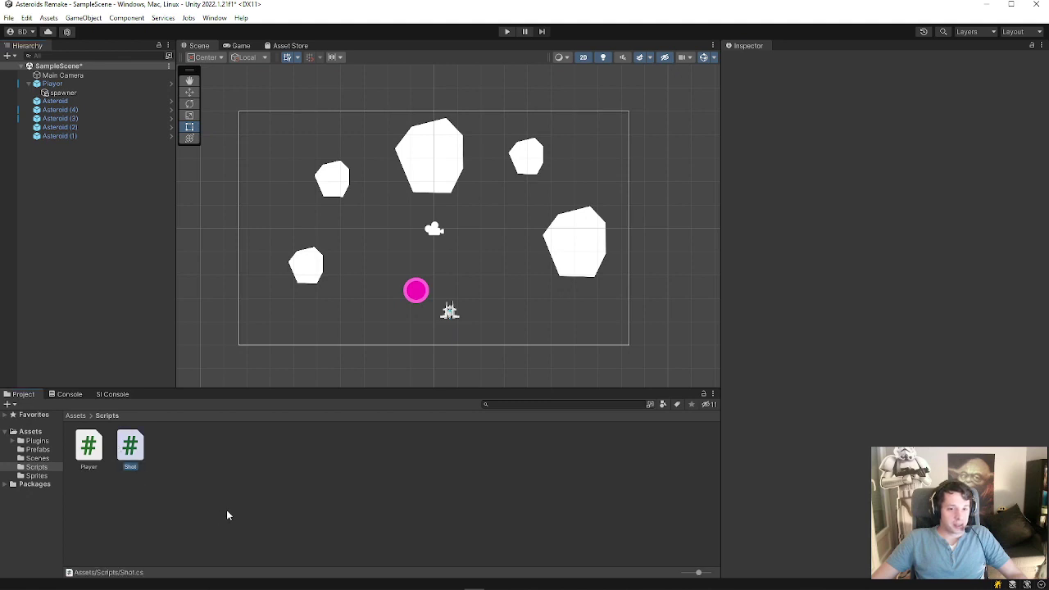
pyautogui.click(40, 450)
pyautogui.click(171, 451)
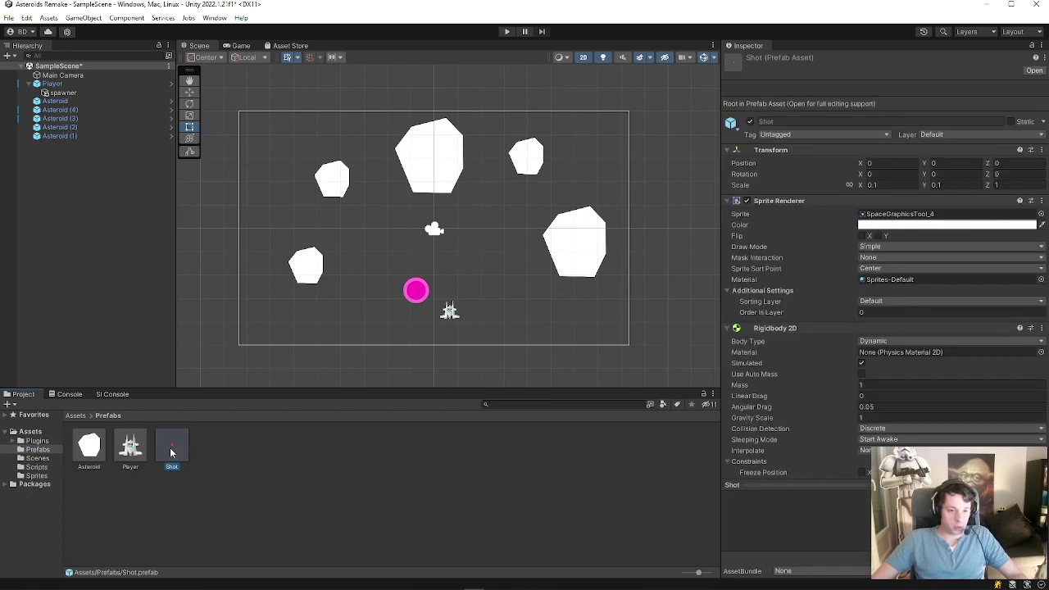
pyautogui.scroll(-5, 852, 375)
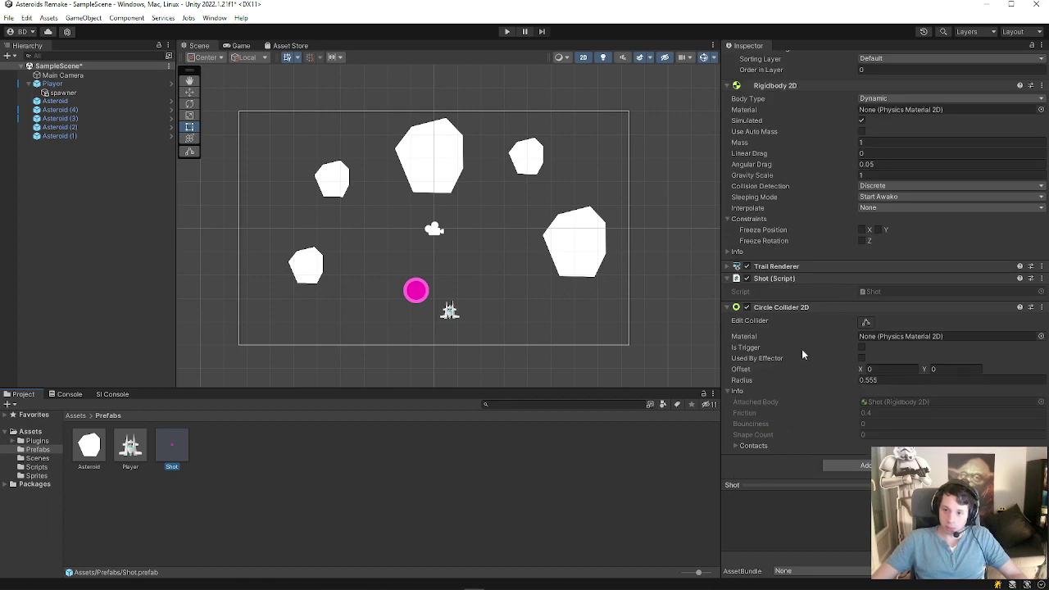
# Inspect each scene asteroid, recheck the Shot prefab's 0.555 collider radius, then show the Scripts folder.
pyautogui.click(425, 161)
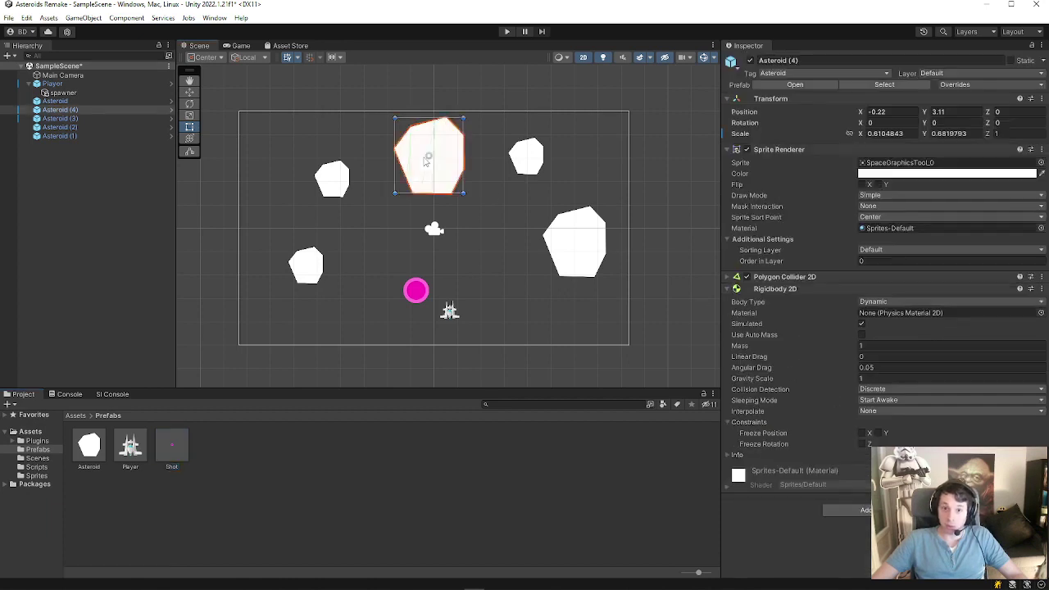
pyautogui.click(526, 155)
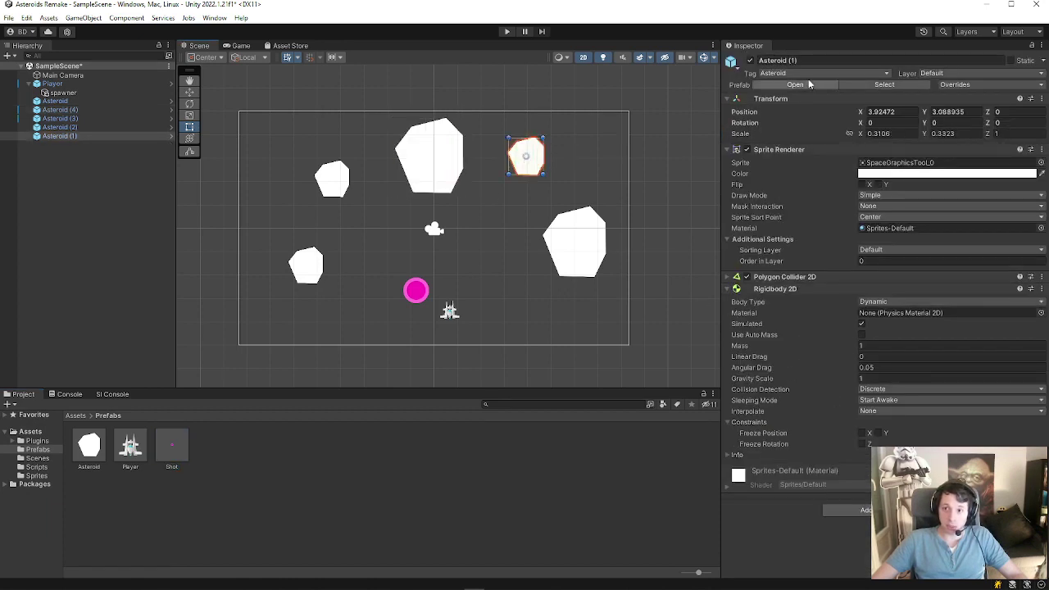
pyautogui.click(579, 239)
pyautogui.click(328, 176)
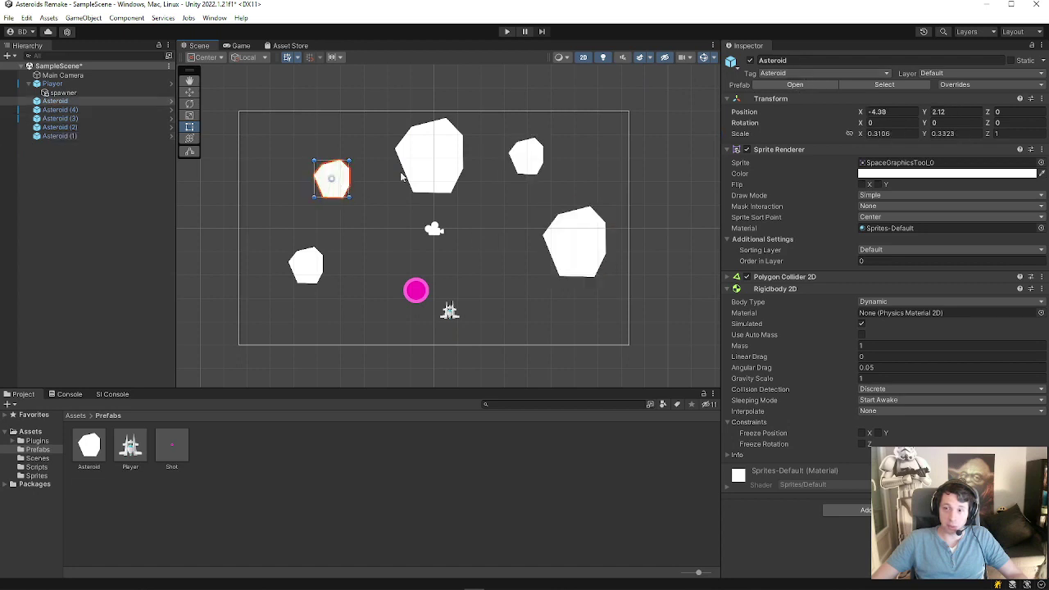
pyautogui.click(315, 277)
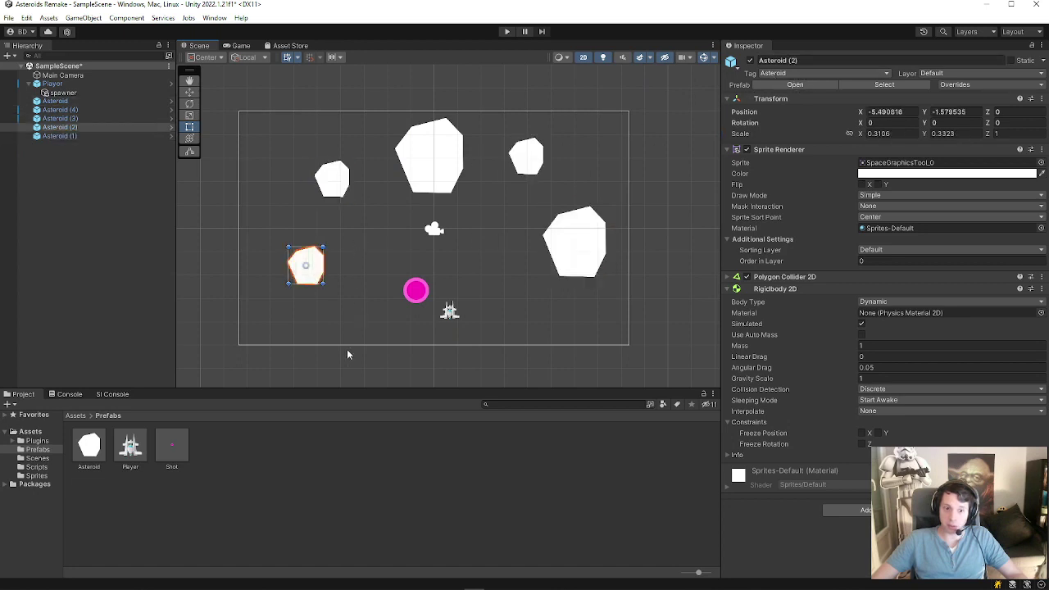
pyautogui.click(172, 449)
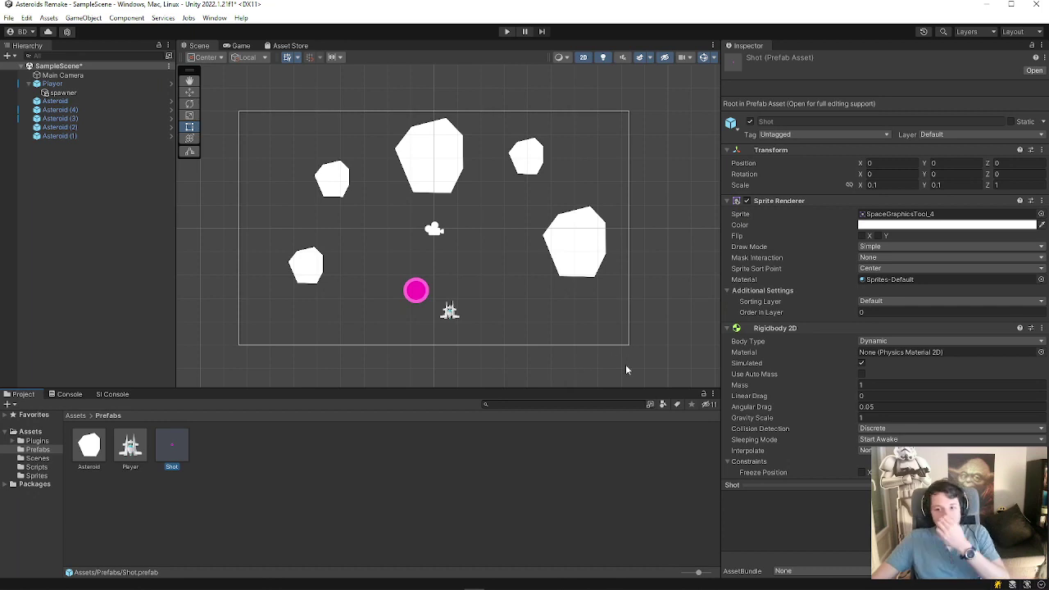
pyautogui.scroll(-5, 881, 357)
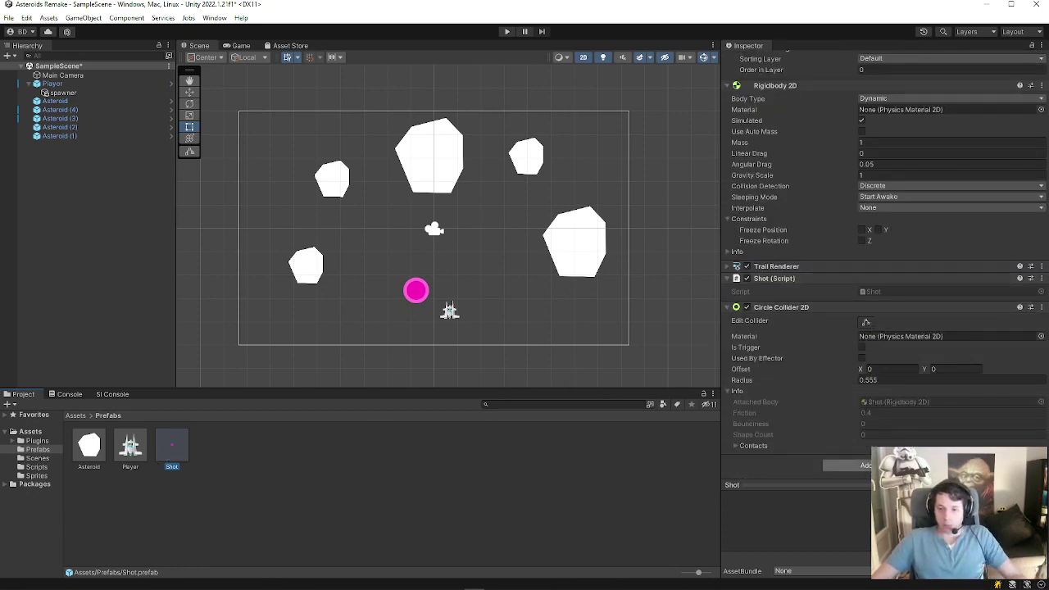
pyautogui.click(37, 467)
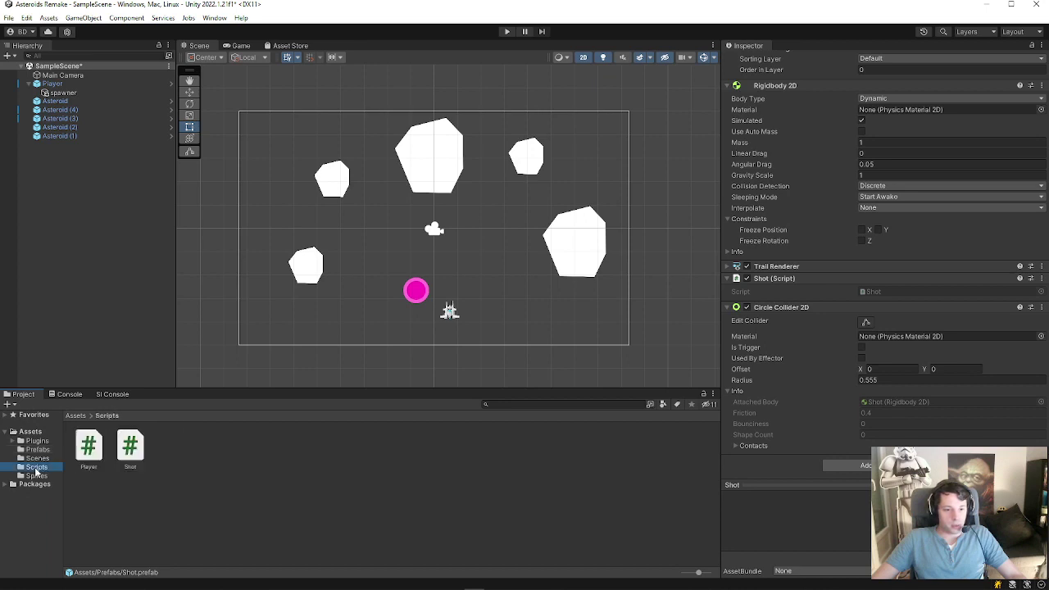
# In Shot.cs, replace the default Start and Update methods with an empty OnCollisionEnter2D handler.
pyautogui.doubleClick(130, 446)
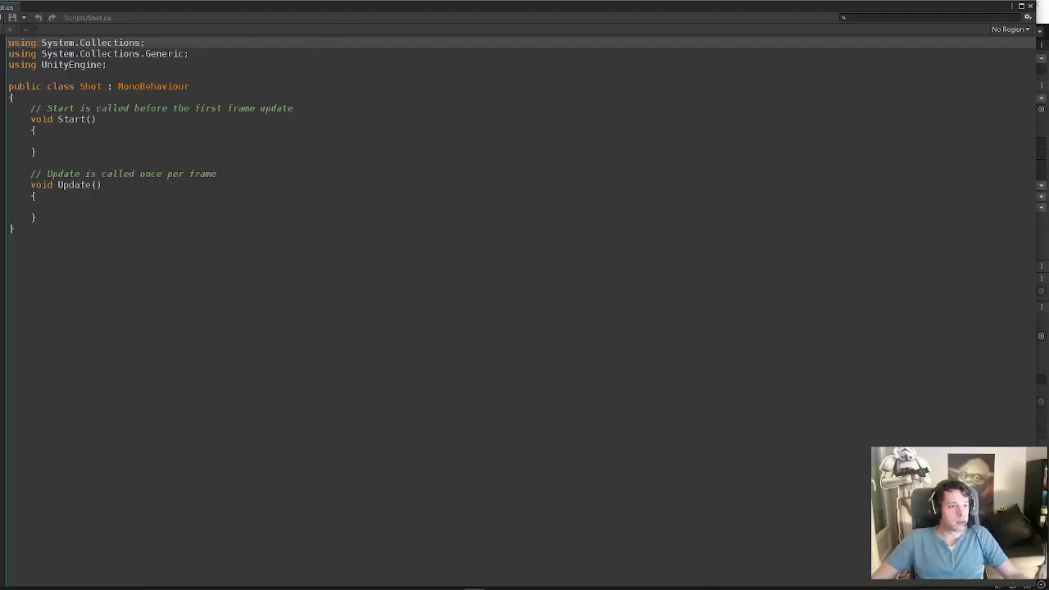
pyautogui.moveTo(62, 215); pyautogui.dragTo(52, 98)
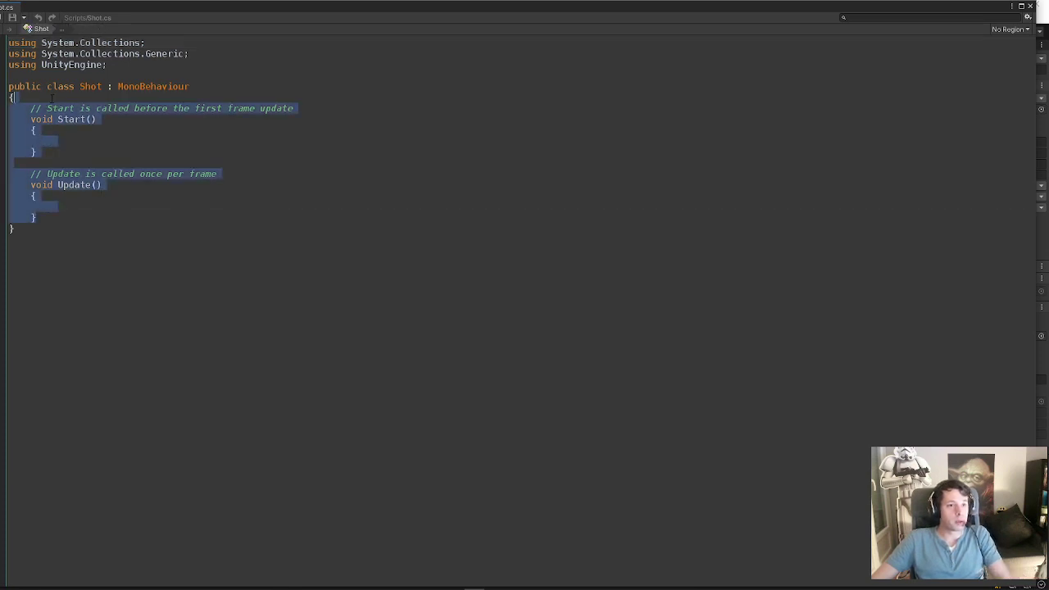
pyautogui.press('BackSpace')
pyautogui.press('Return')
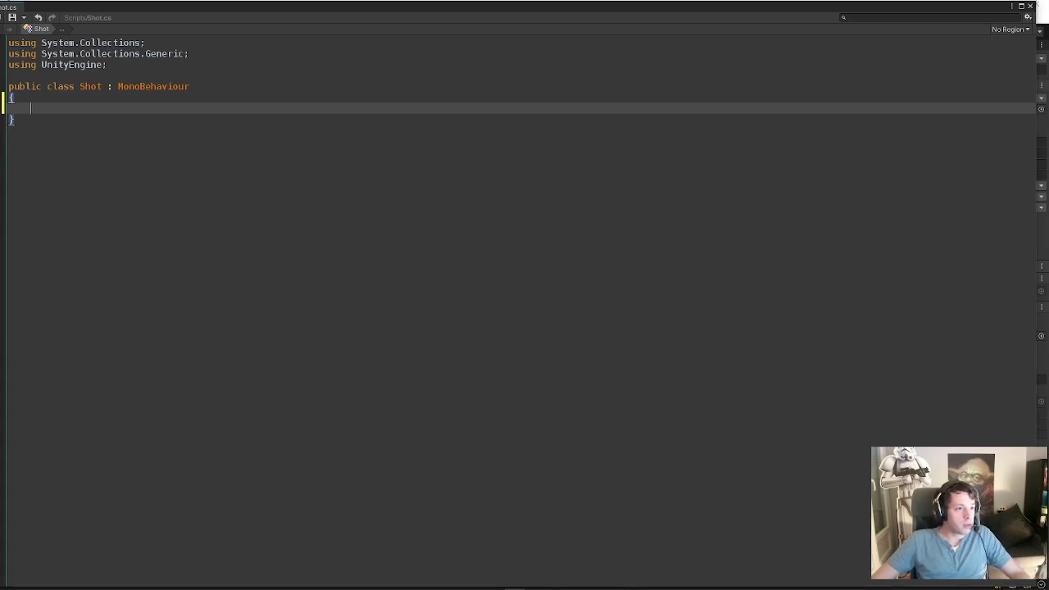
pyautogui.write('protected void OnCollisionEnter2D(Collision2D collisionInfo) \t{')
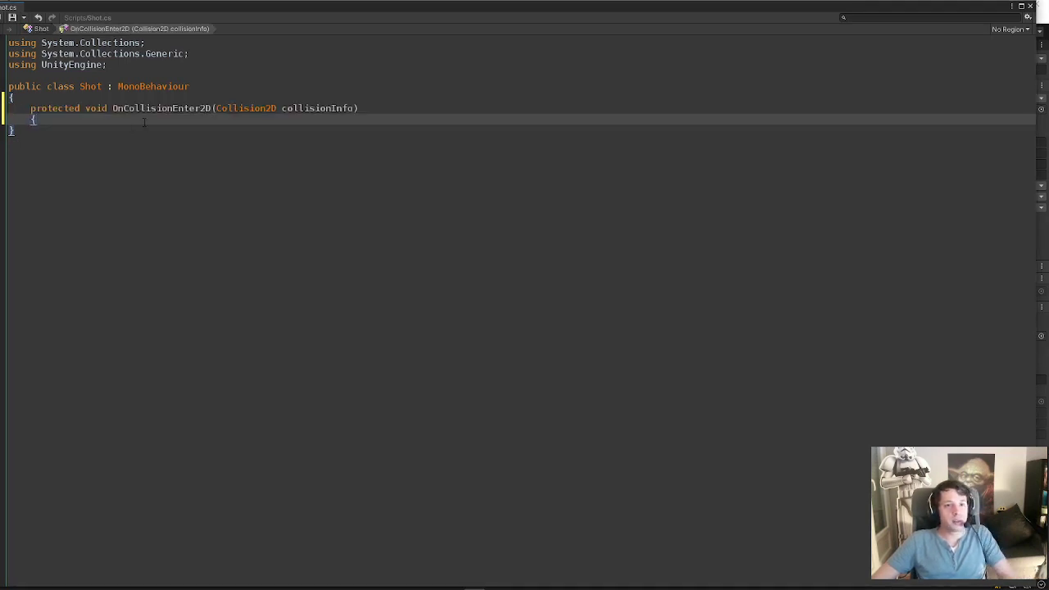
pyautogui.write('{')
pyautogui.press('Return')
pyautogui.press('Return')
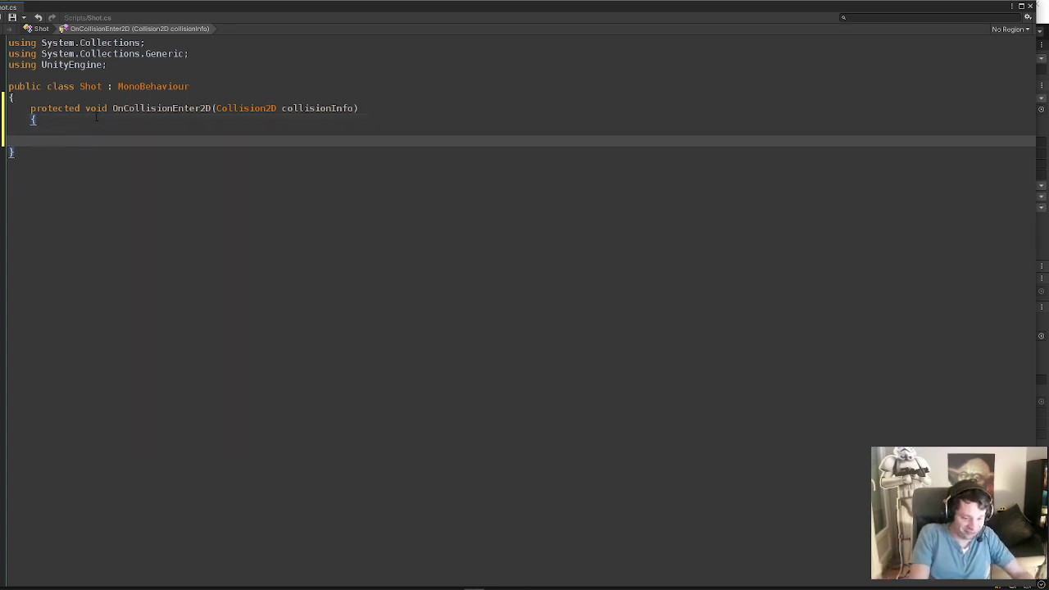
pyautogui.write('}')
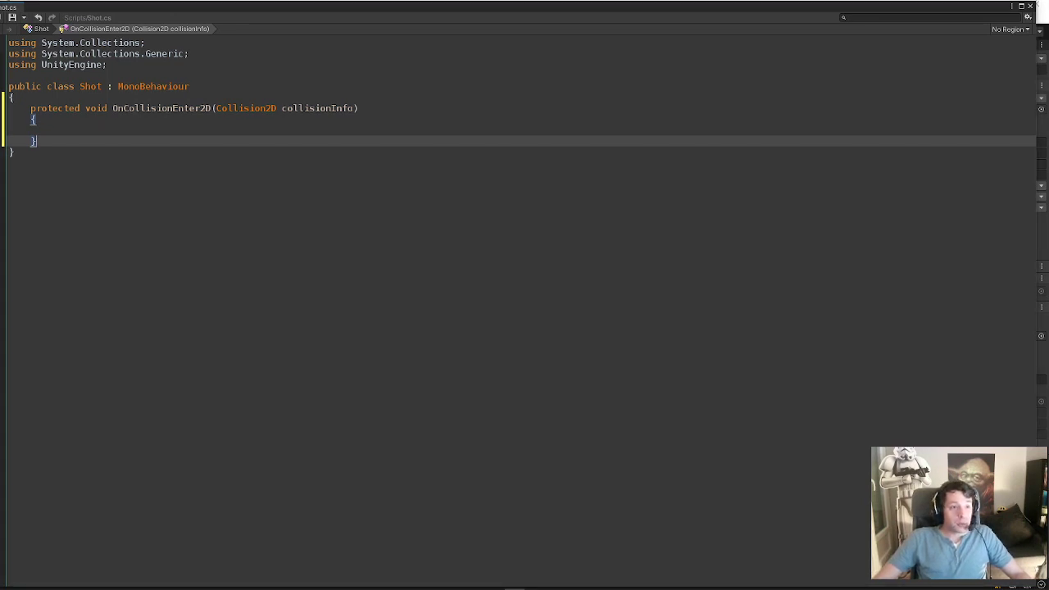
# Add an if-block checking collisionInfo.gameObject.tag == "Asteroid" inside the handler.
pyautogui.click(130, 127)
pyautogui.write('if(collisionInfo.gameObject.tag == "Asteroid"){')
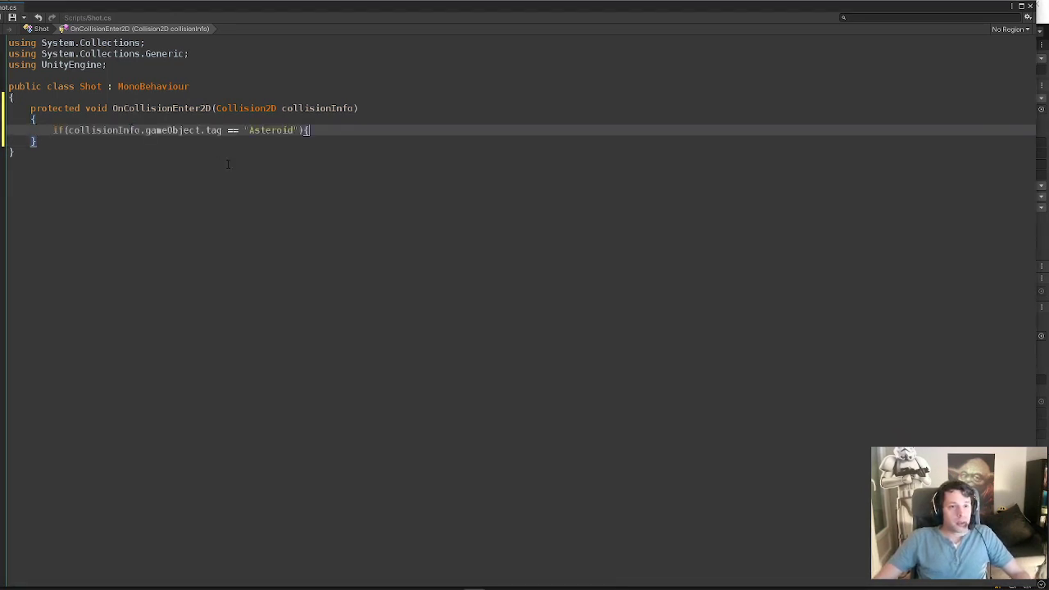
pyautogui.press('Return')
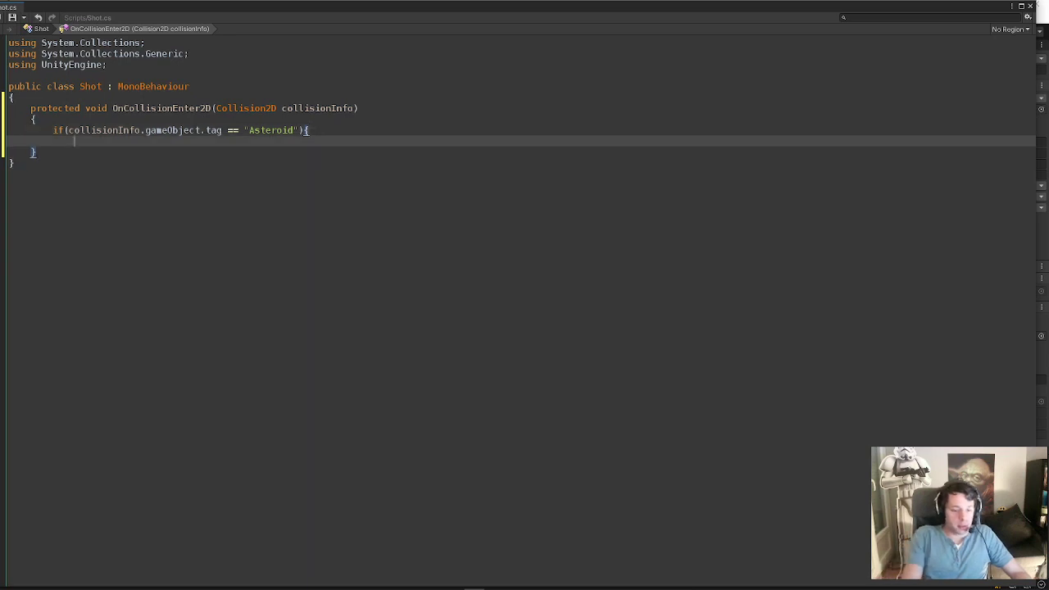
pyautogui.press('Return')
pyautogui.write('}')
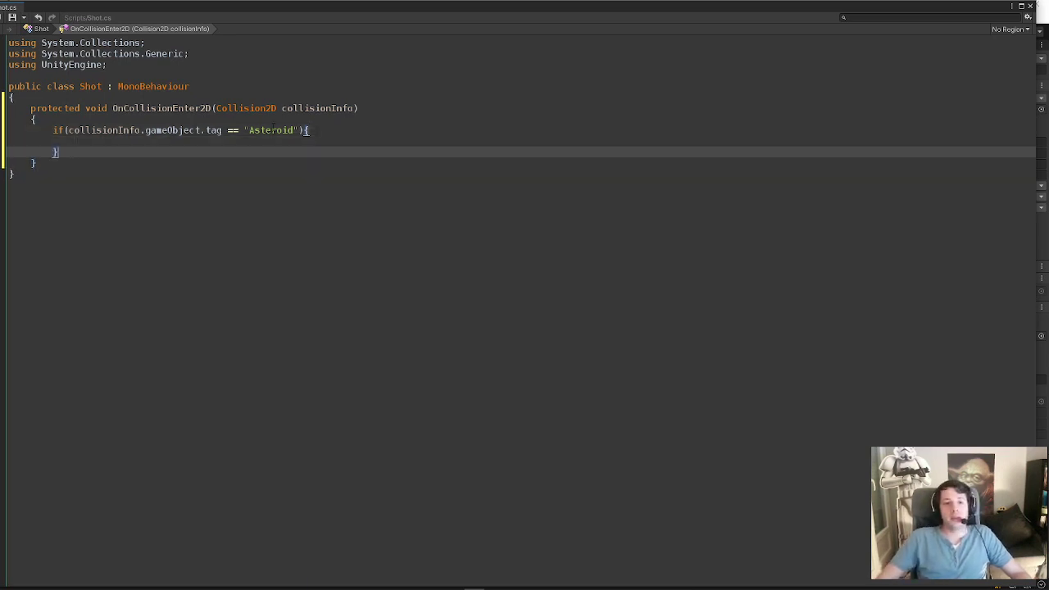
# Inside the if-block, write Destroy(collisionInfo.gameObject) to remove the hit asteroid.
pyautogui.doubleClick(272, 130)
pyautogui.click(160, 144)
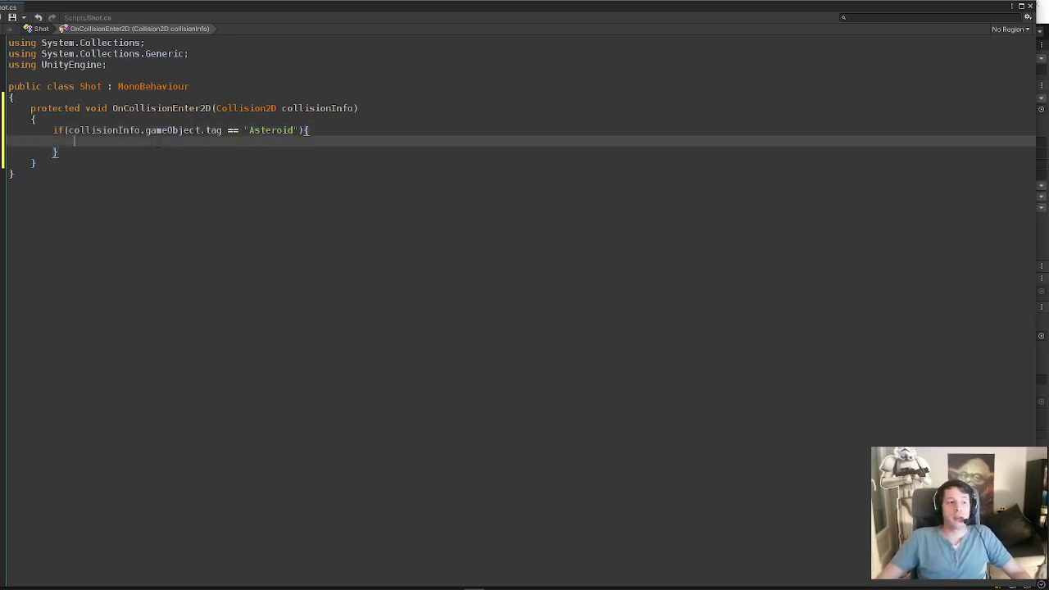
pyautogui.write('Destr')
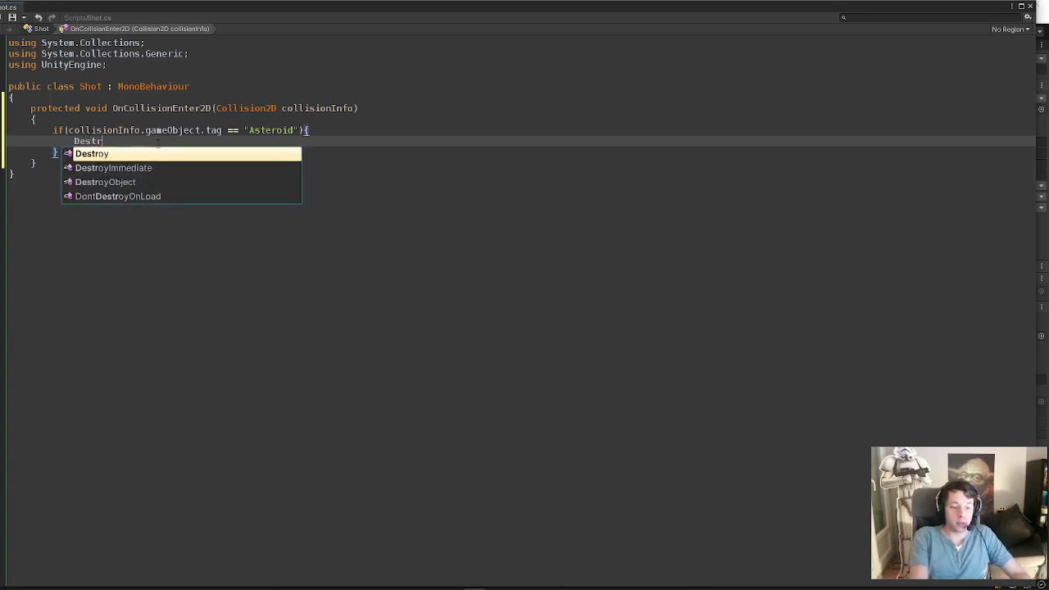
pyautogui.write('oy(')
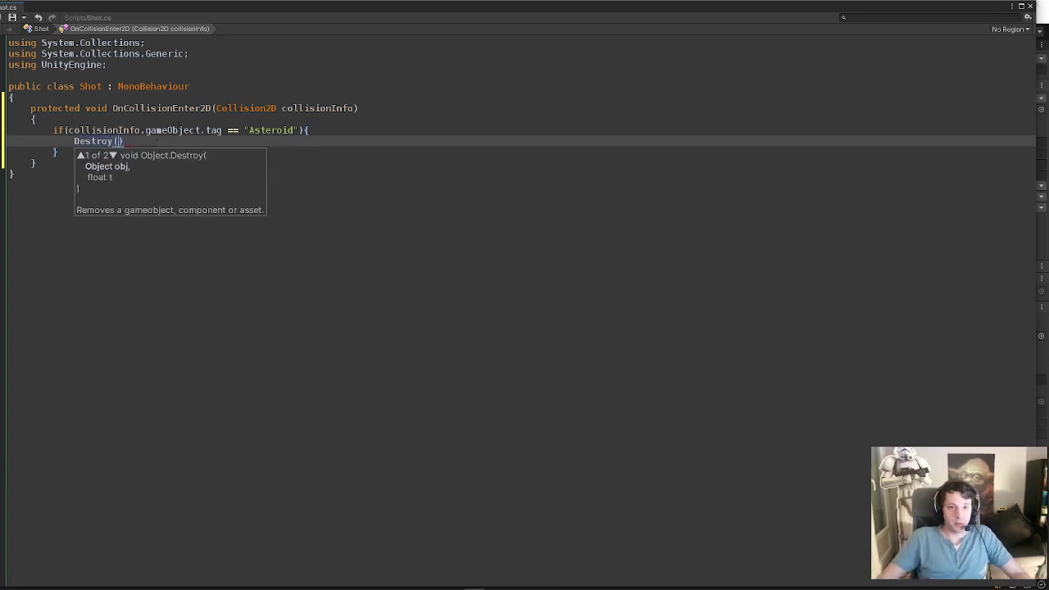
pyautogui.moveTo(199, 130); pyautogui.dragTo(68, 130)
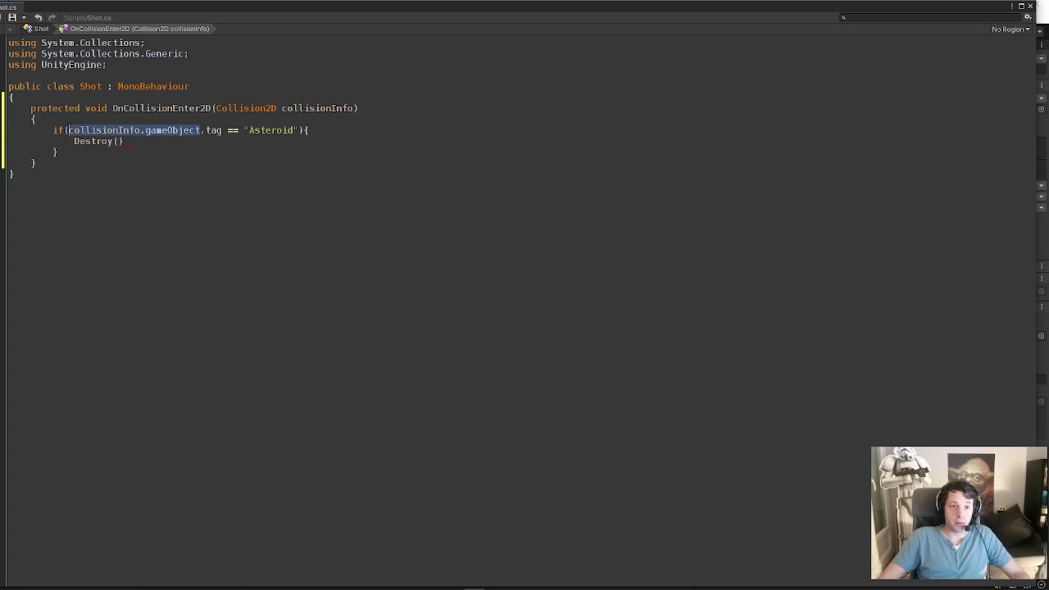
pyautogui.hotkey('ctrl', 'c')
pyautogui.click(119, 141)
pyautogui.hotkey('ctrl', 'v')
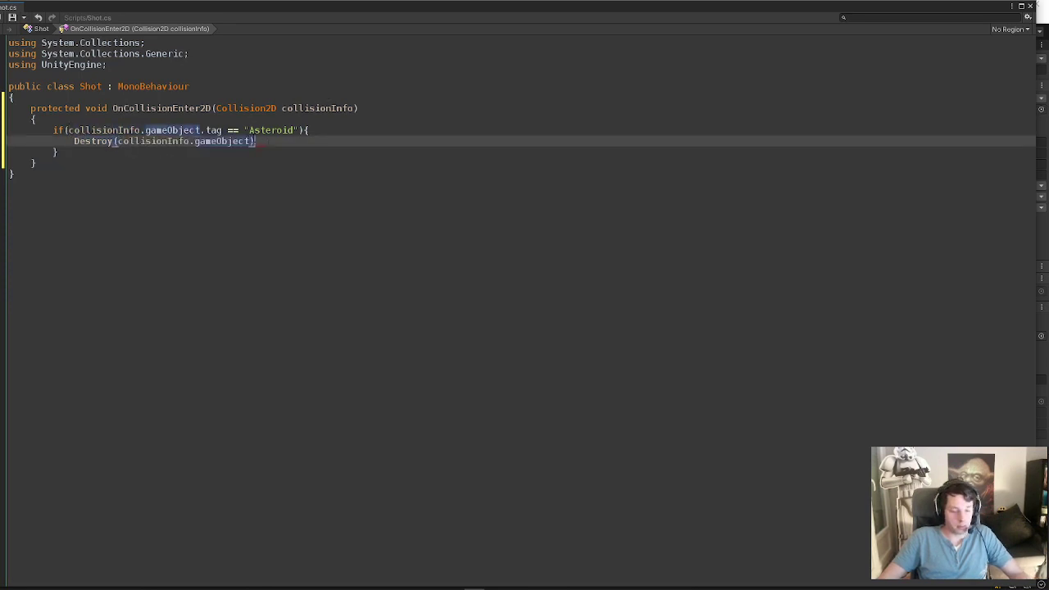
pyautogui.write(';')
# Add Destroy(gameObject); so the shot also destroys itself, save, and close Visual Studio.
pyautogui.press('Return')
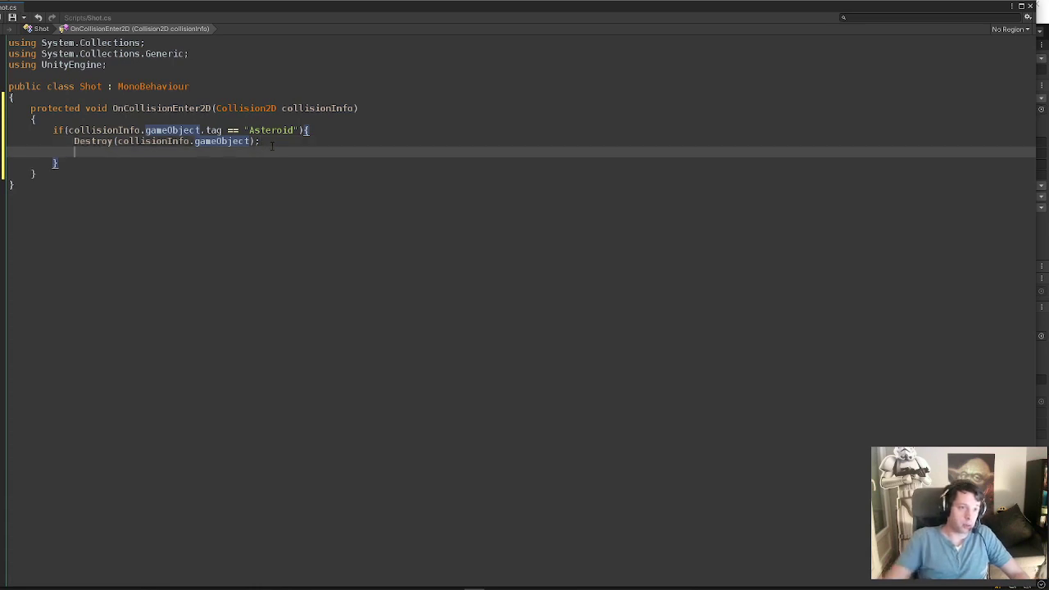
pyautogui.write('Des')
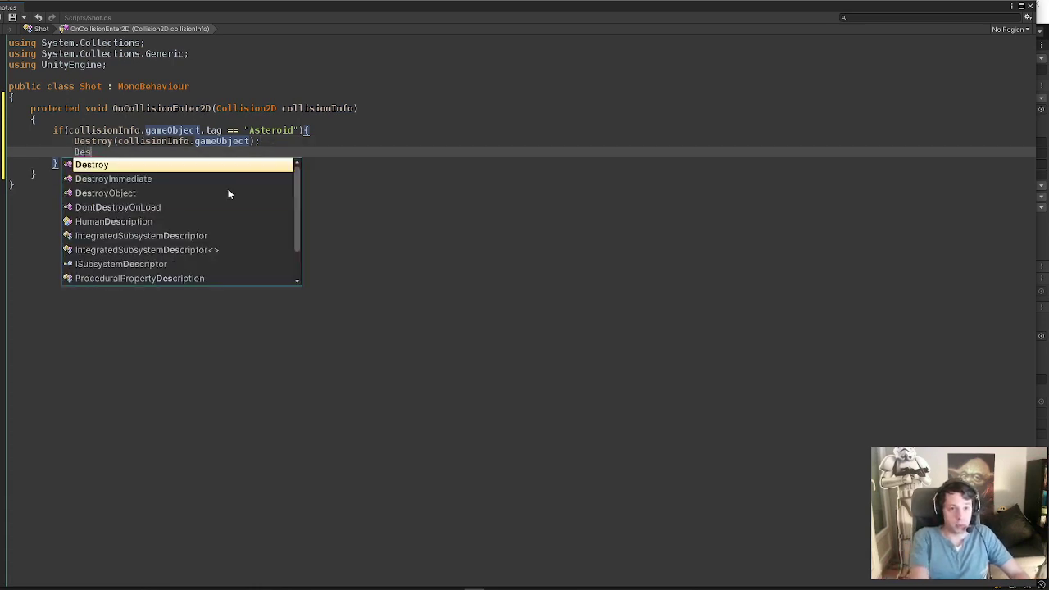
pyautogui.write('troy')
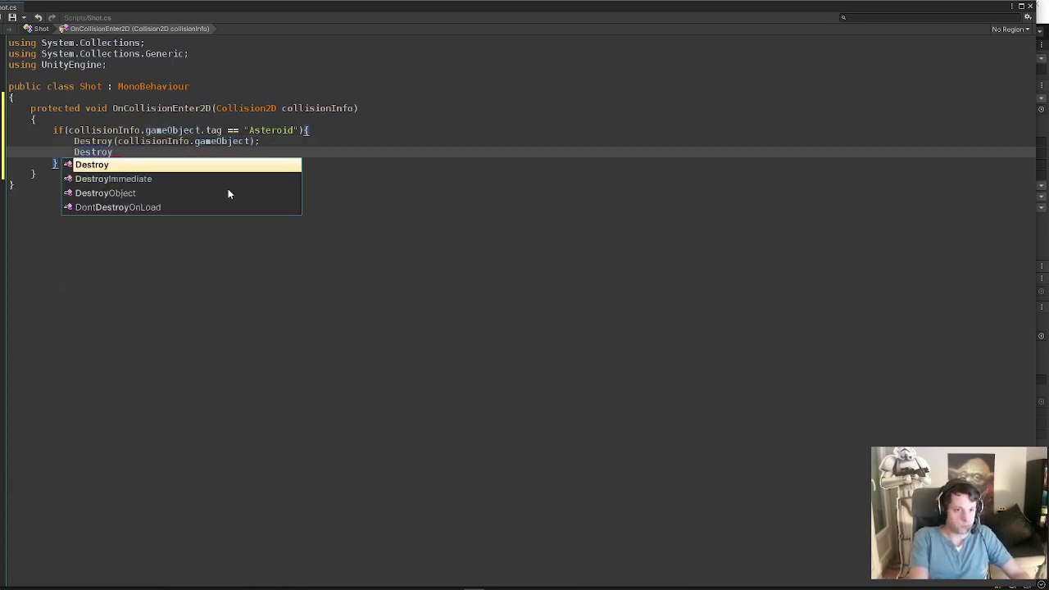
pyautogui.write('(')
pyautogui.write('g')
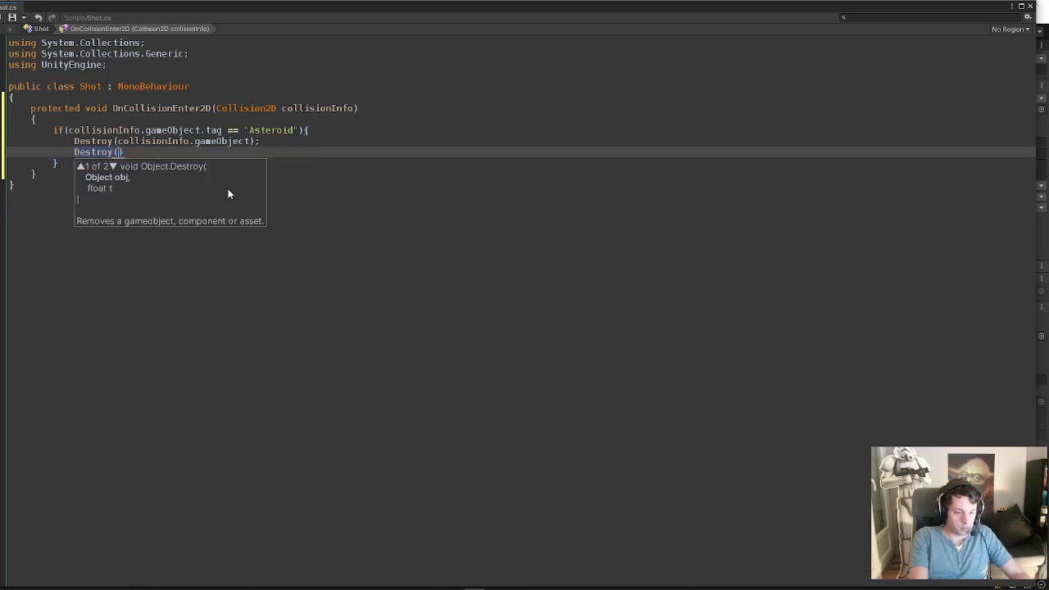
pyautogui.write('am')
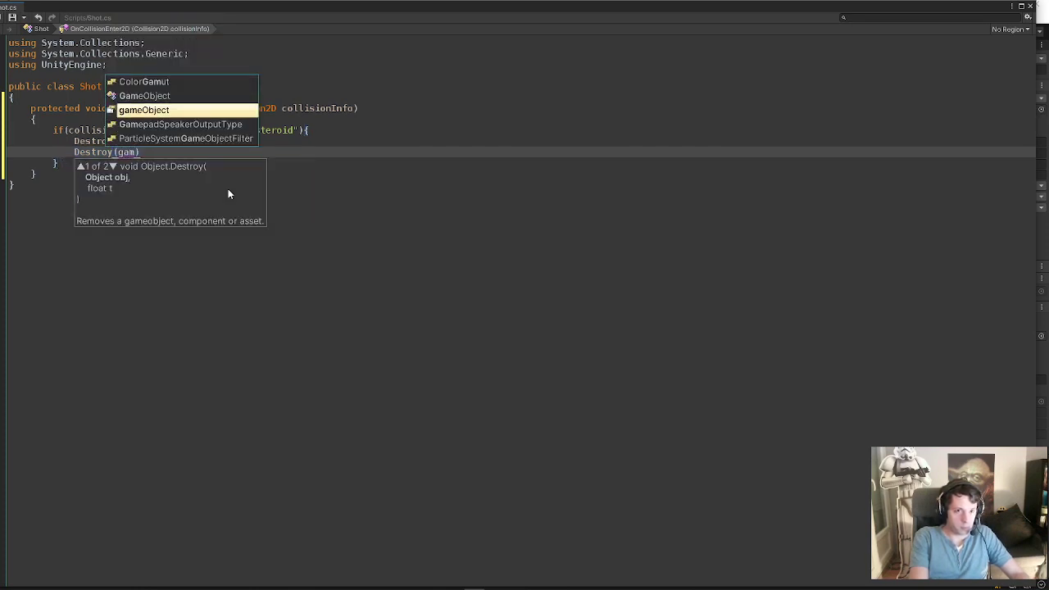
pyautogui.press('Return')
pyautogui.write(')')
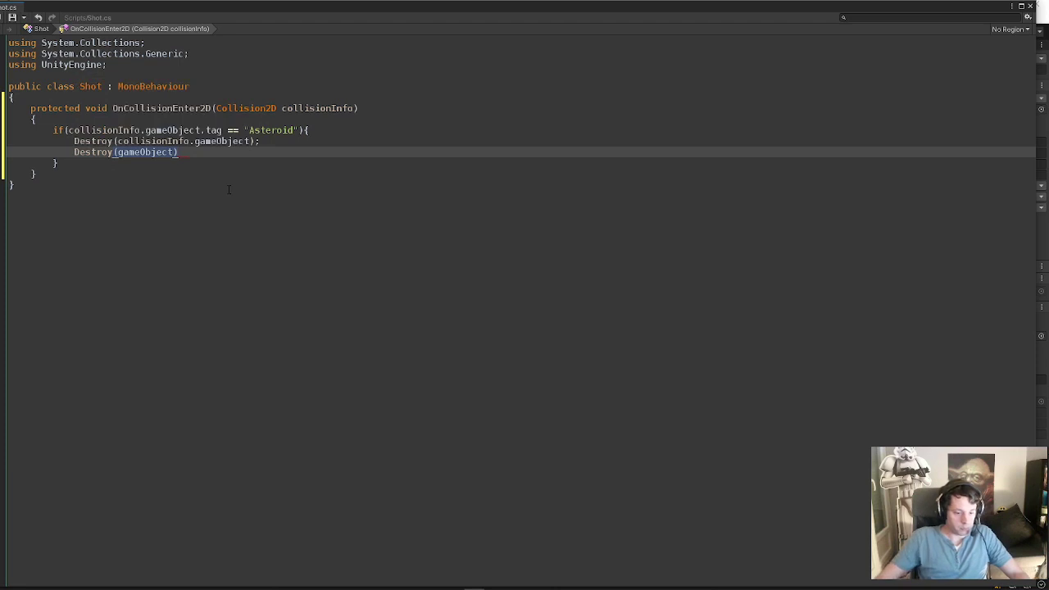
pyautogui.write(';')
pyautogui.hotkey('ctrl', 's')
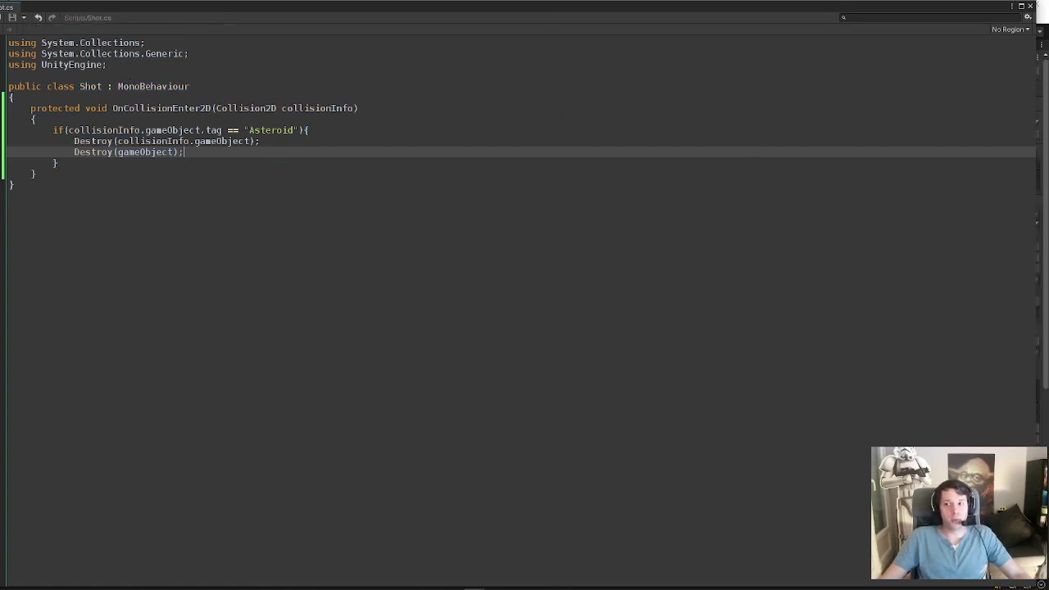
pyautogui.click(1031, 6)
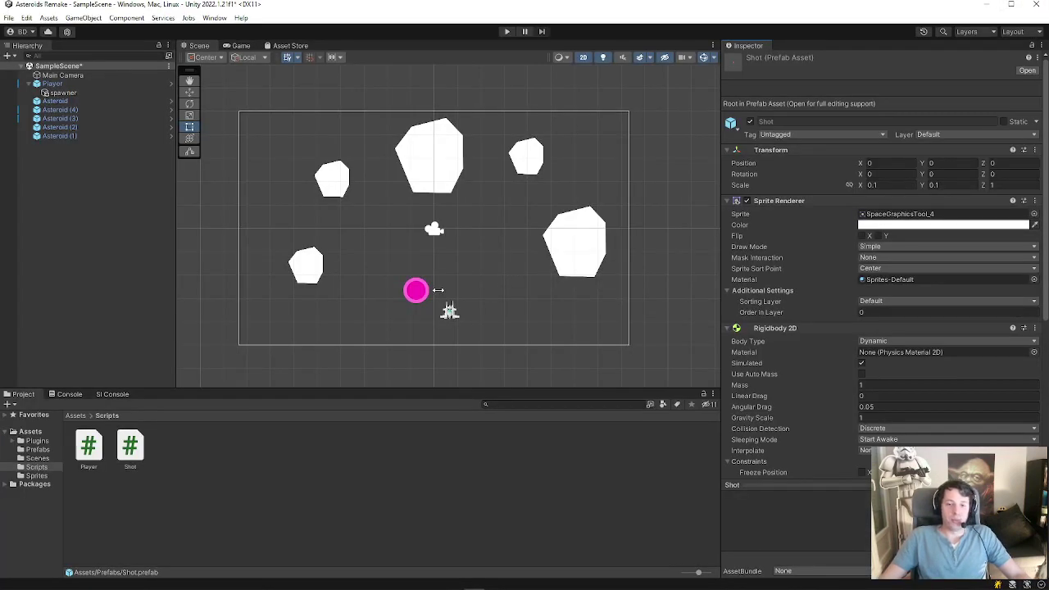
# Play the game, steering with the arrow keys and firing with space until shots destroy most asteroids.
pyautogui.click(503, 33)
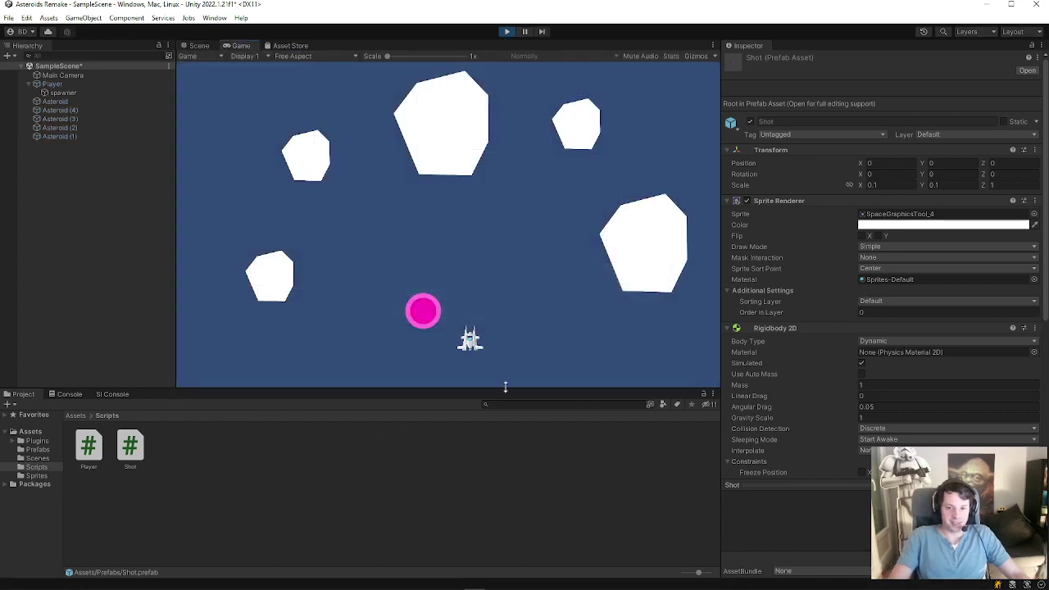
pyautogui.press('Up')
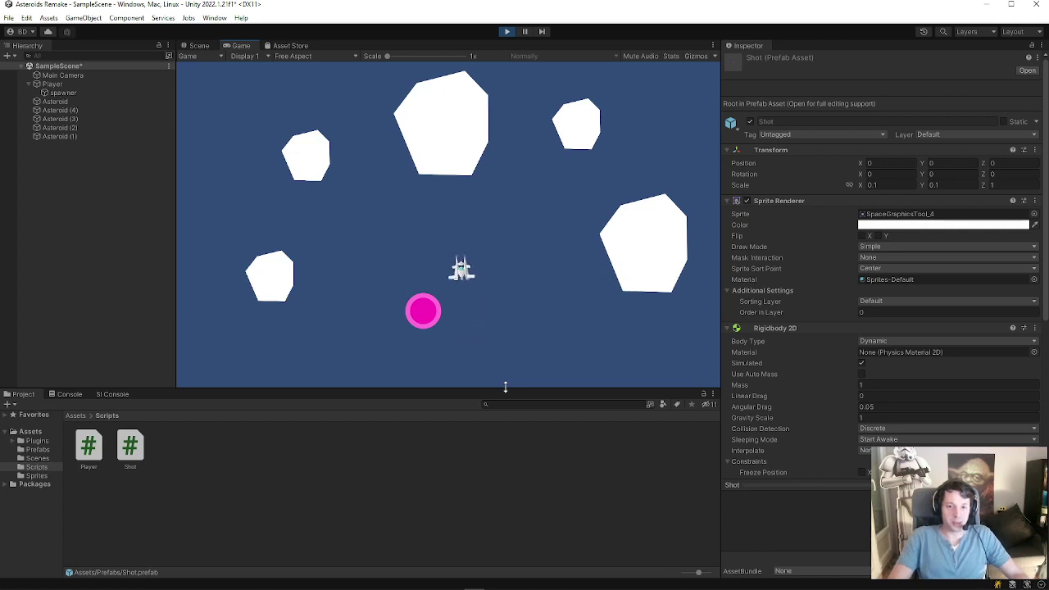
pyautogui.press('Right')
pyautogui.press('Up')
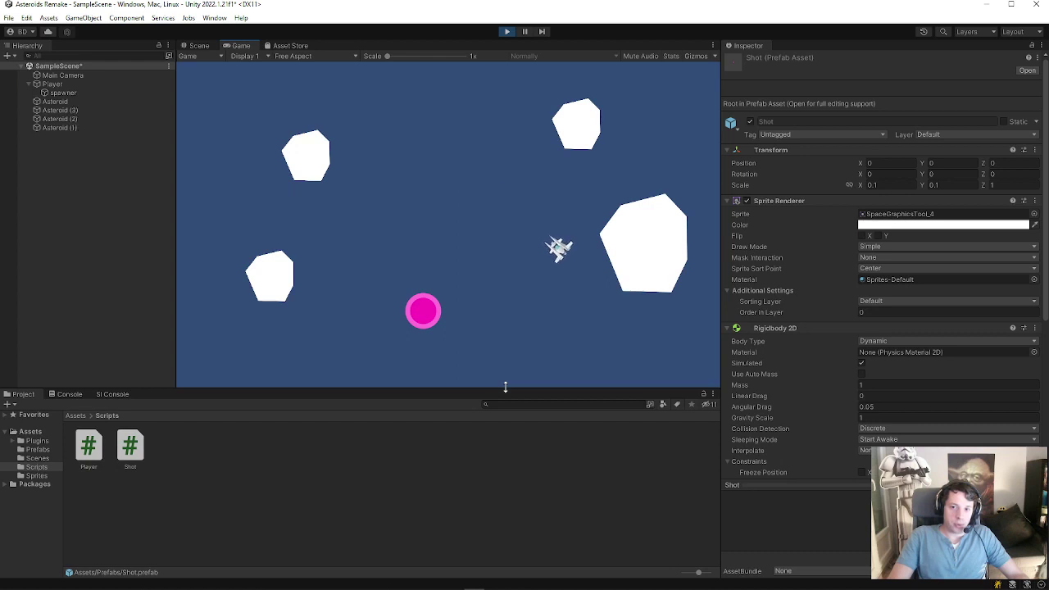
pyautogui.press('space')
pyautogui.press('Right')
pyautogui.press('space')
pyautogui.press('space')
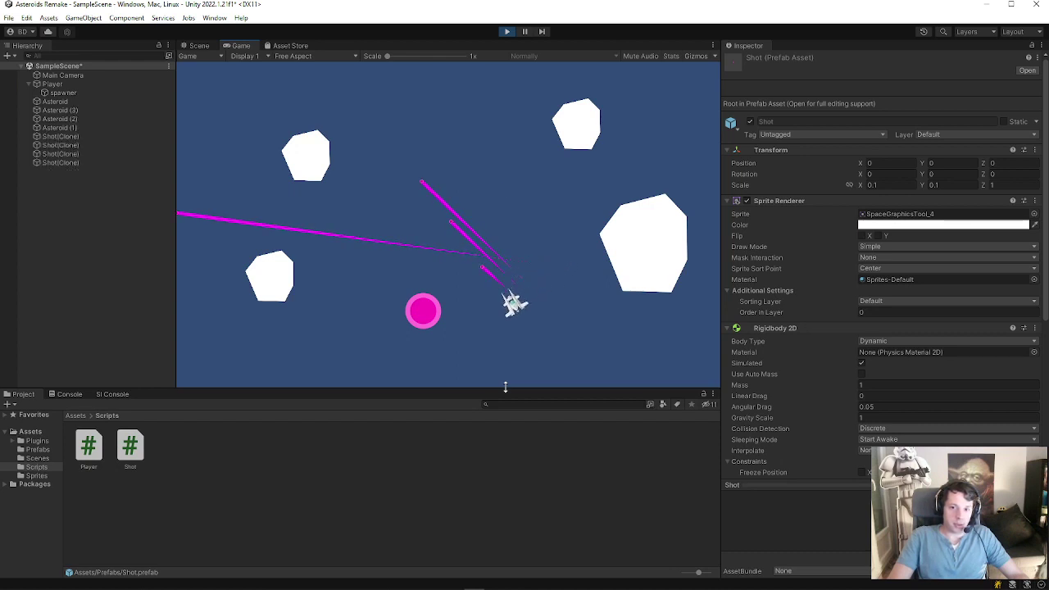
pyautogui.press('space')
pyautogui.press('space')
pyautogui.press('space')
pyautogui.press('space')
pyautogui.press('space')
pyautogui.press('Right')
pyautogui.press('space')
pyautogui.press('space')
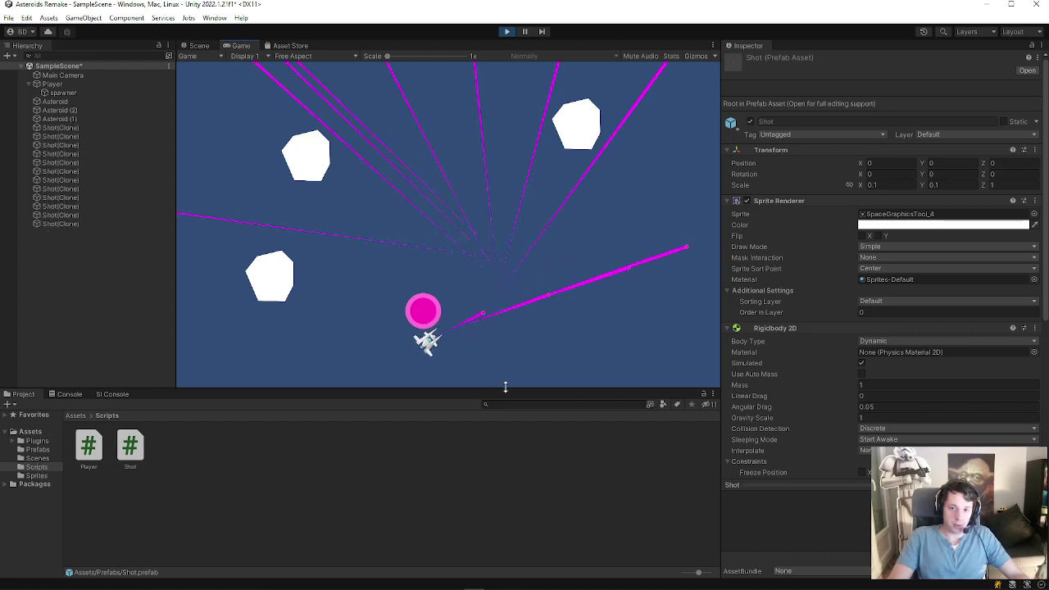
pyautogui.press('space')
pyautogui.press('space')
pyautogui.press('Left')
pyautogui.press('space')
pyautogui.press('Up')
pyautogui.press('space')
pyautogui.press('space')
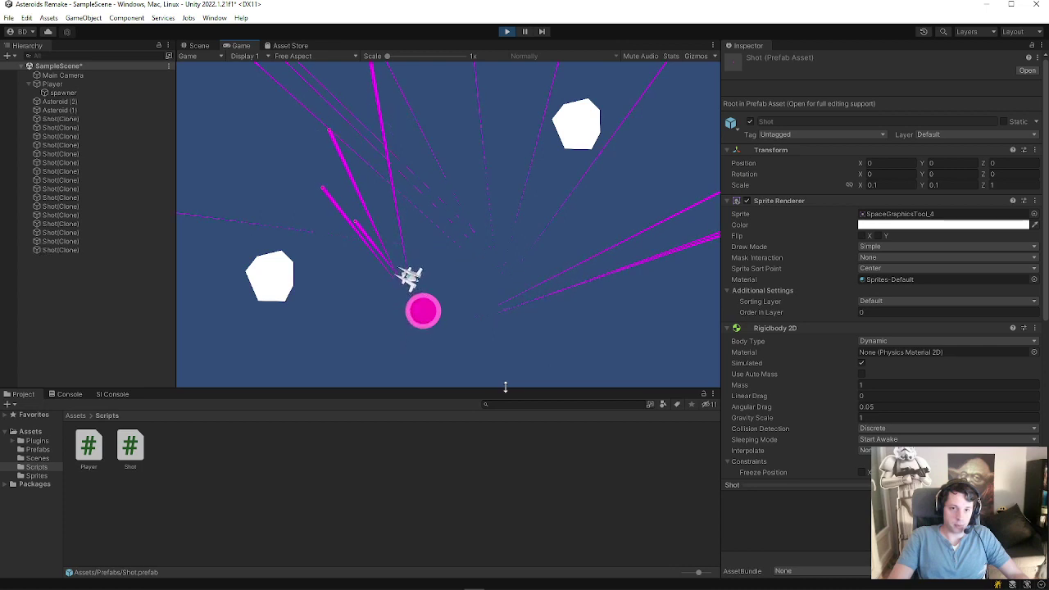
pyautogui.press('space')
pyautogui.press('space')
pyautogui.press('space')
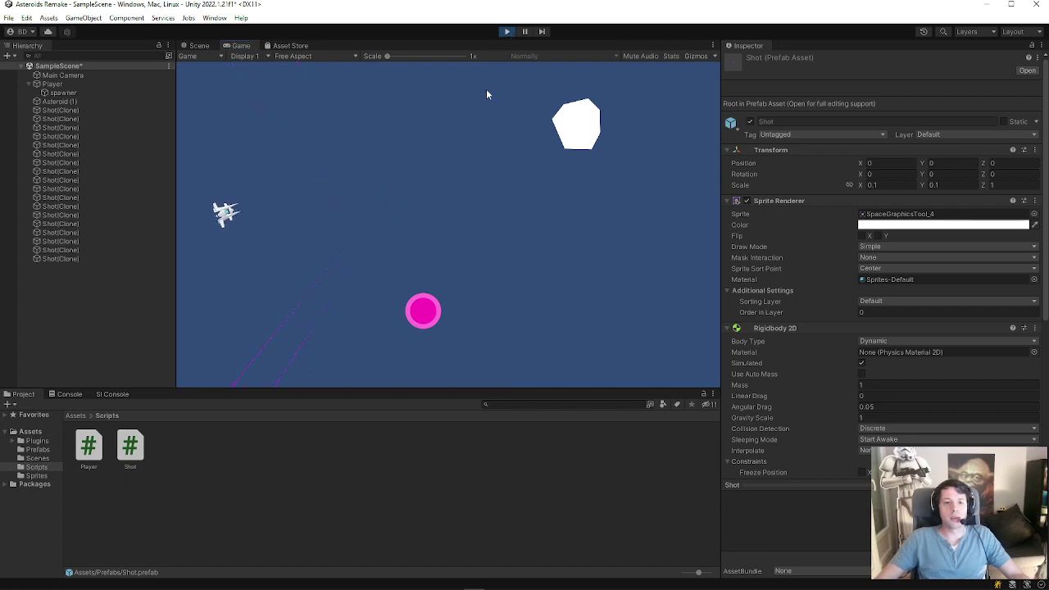
pyautogui.press('Left')
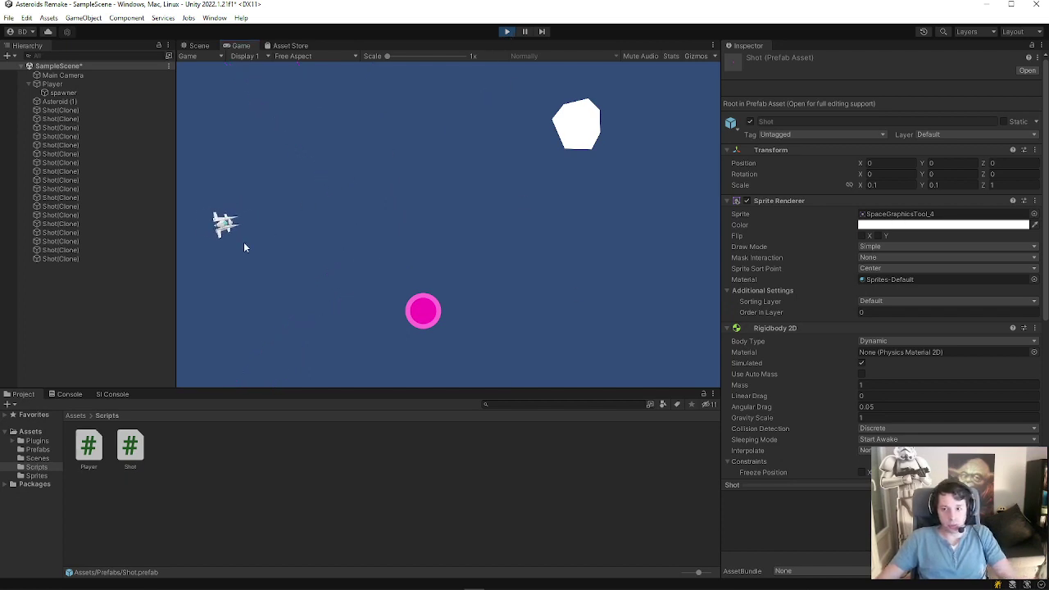
pyautogui.press('Up')
pyautogui.click(54, 76)
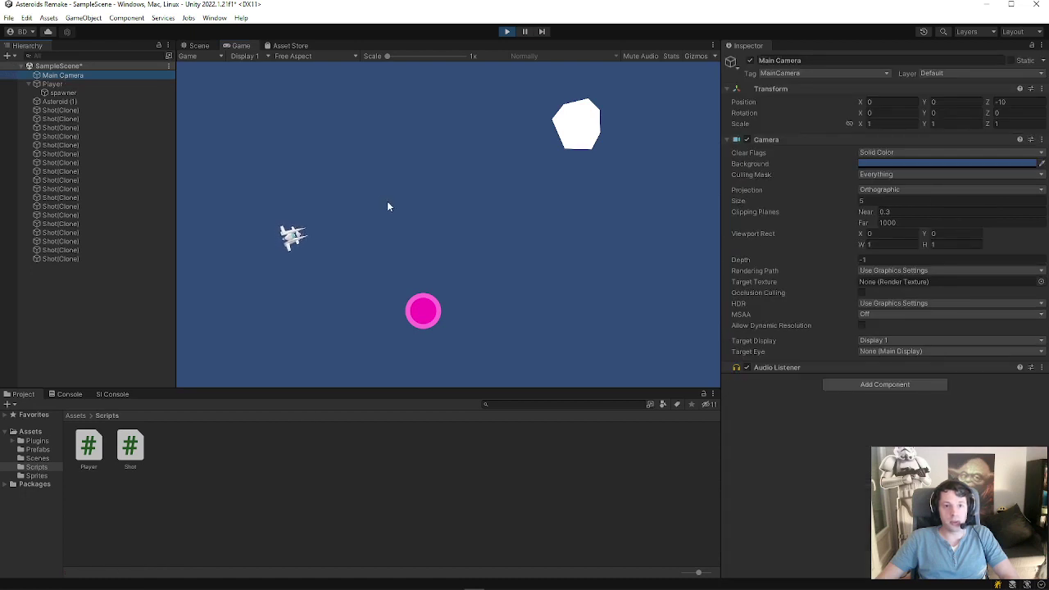
# While playing, drag the Main Camera background colour to black.
pyautogui.click(900, 163)
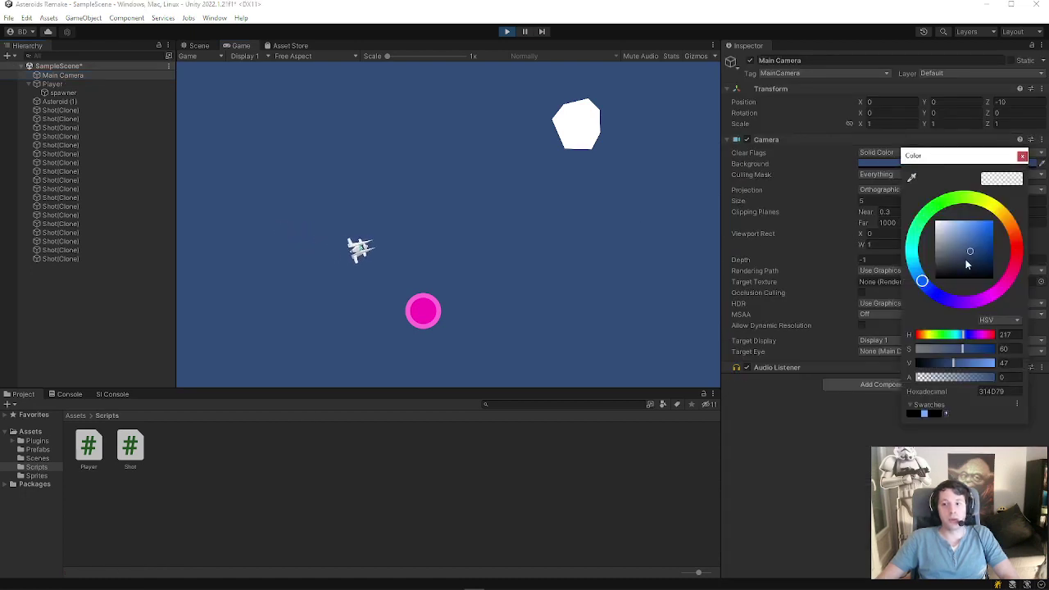
pyautogui.moveTo(968, 251); pyautogui.dragTo(901, 321)
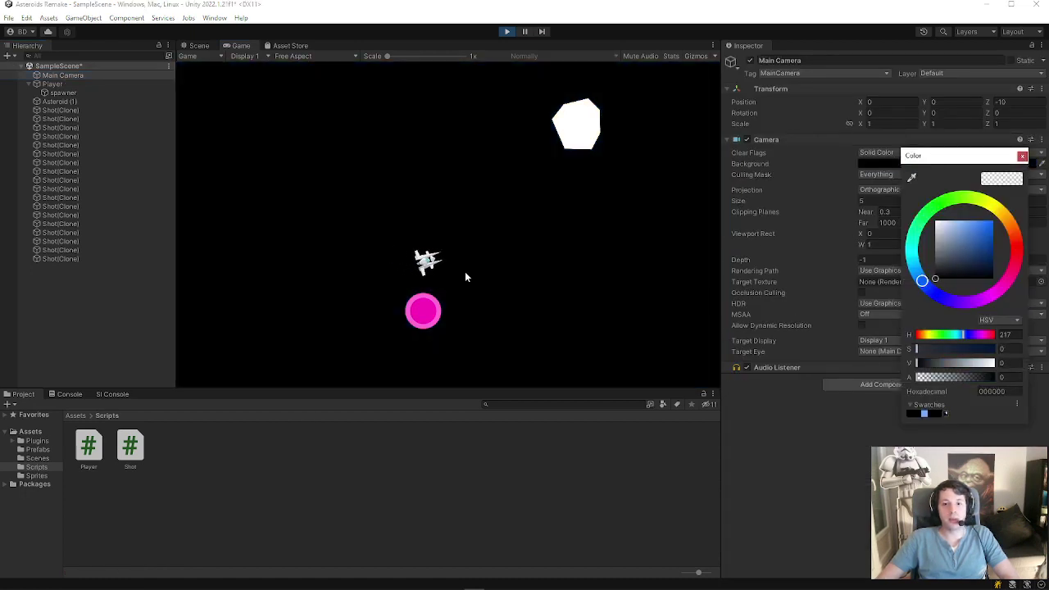
pyautogui.click(464, 271)
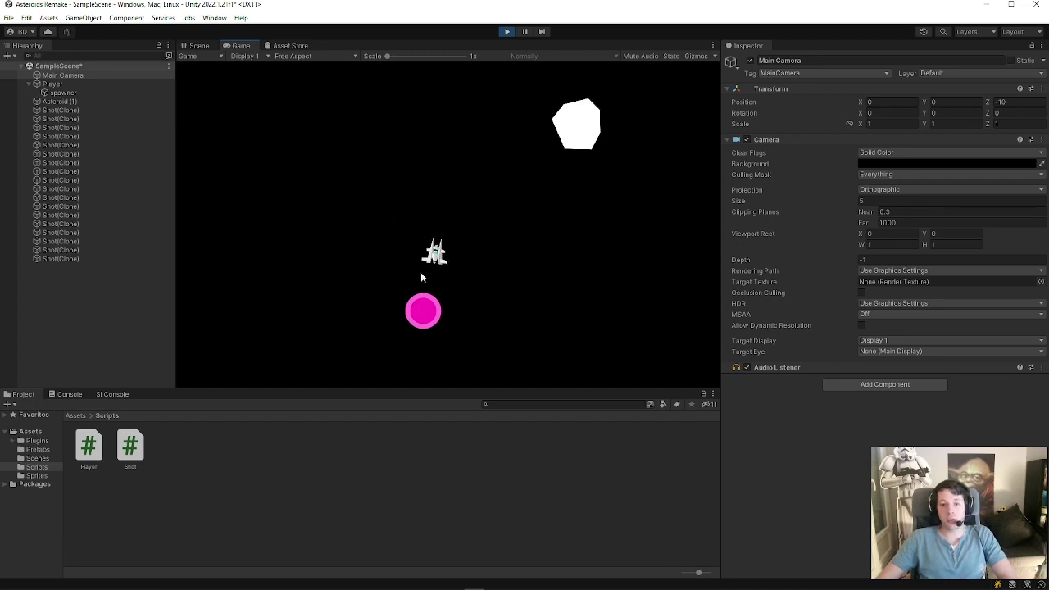
# Inspect the Player, steer the ship a bit more, then exit play mode.
pyautogui.click(51, 85)
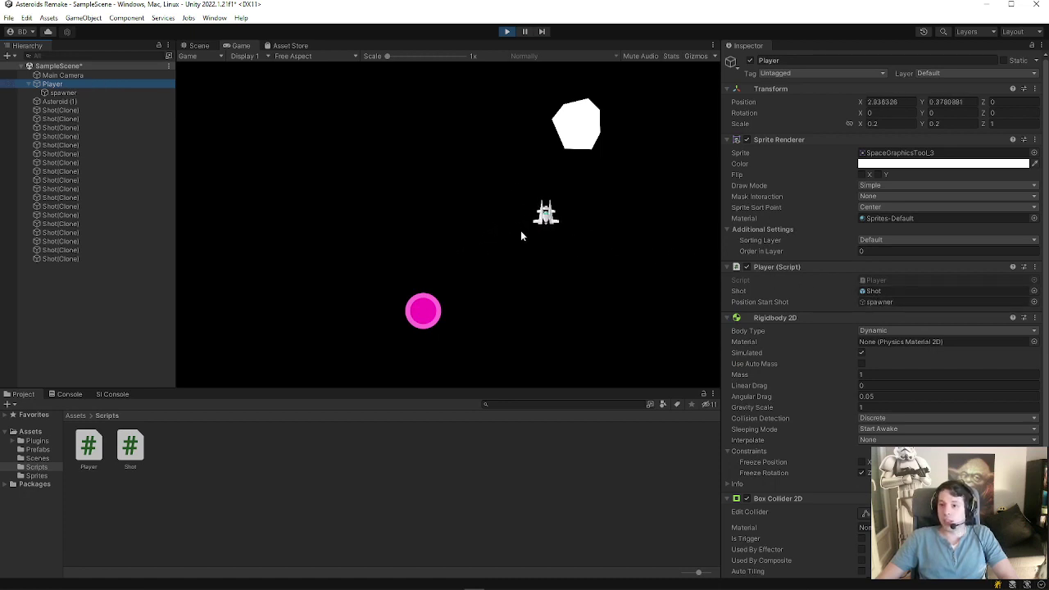
pyautogui.click(540, 223)
pyautogui.press('Left')
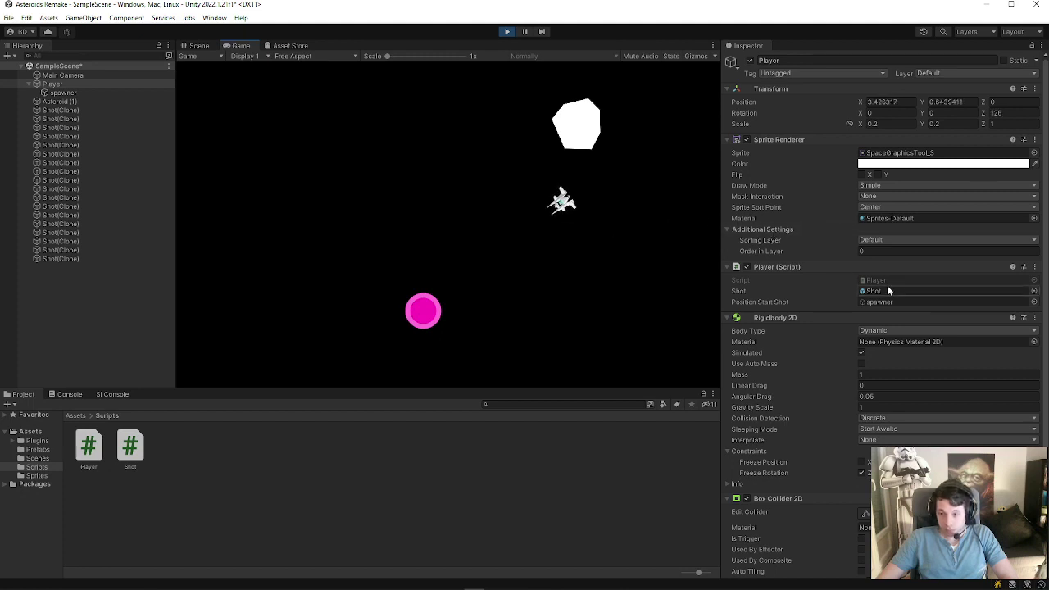
pyautogui.press('Right')
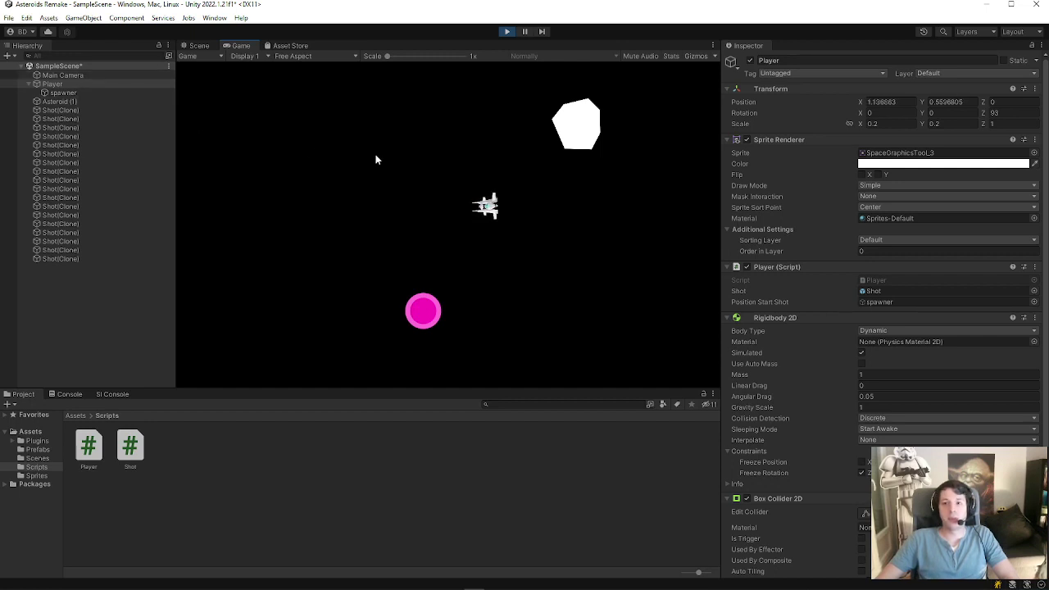
pyautogui.hotkey('ctrl', 's')
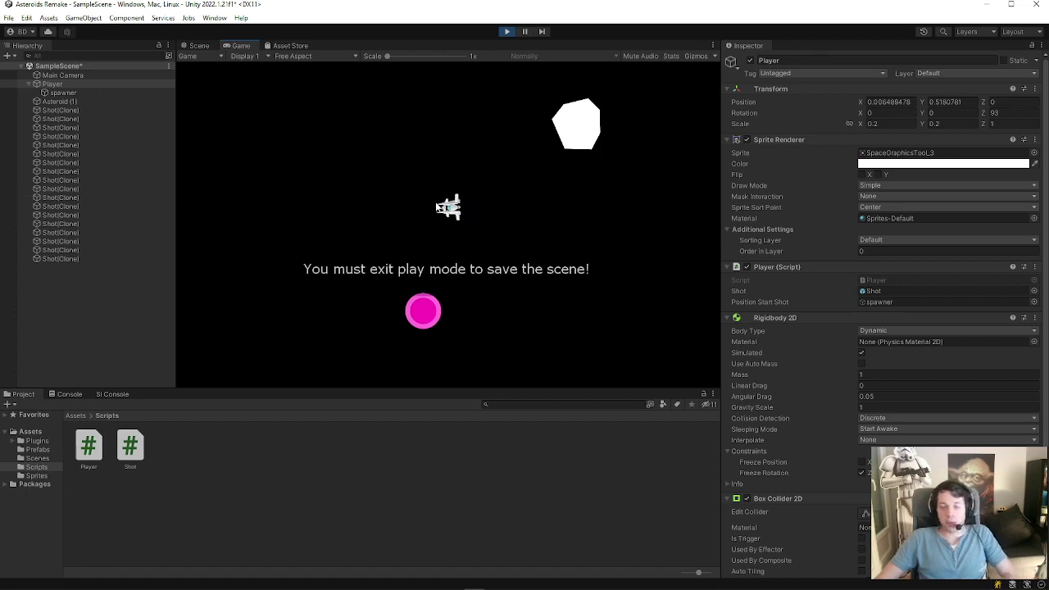
pyautogui.press('a')
pyautogui.press('w')
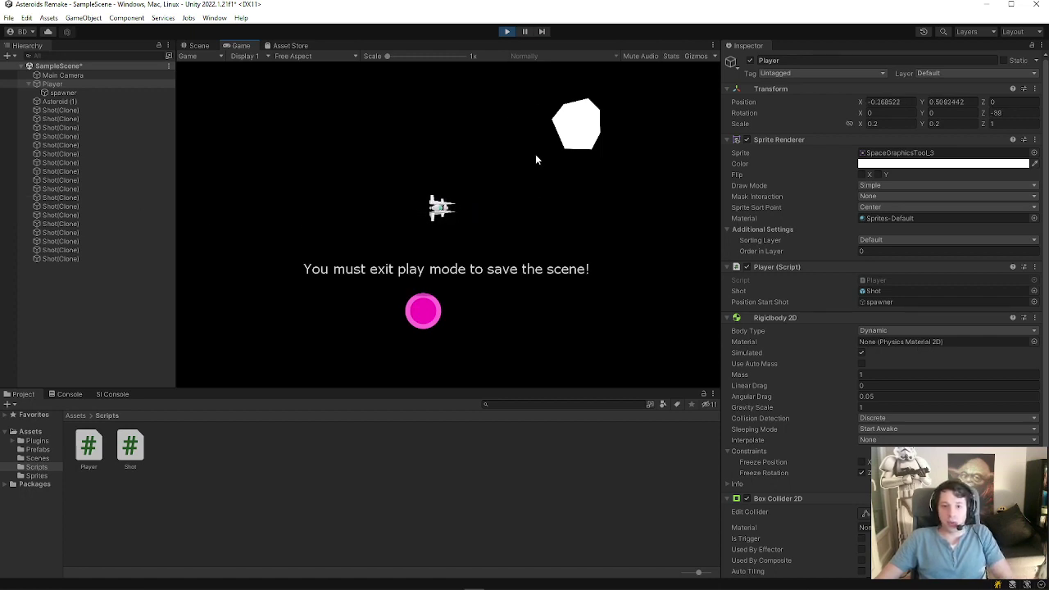
pyautogui.click(505, 32)
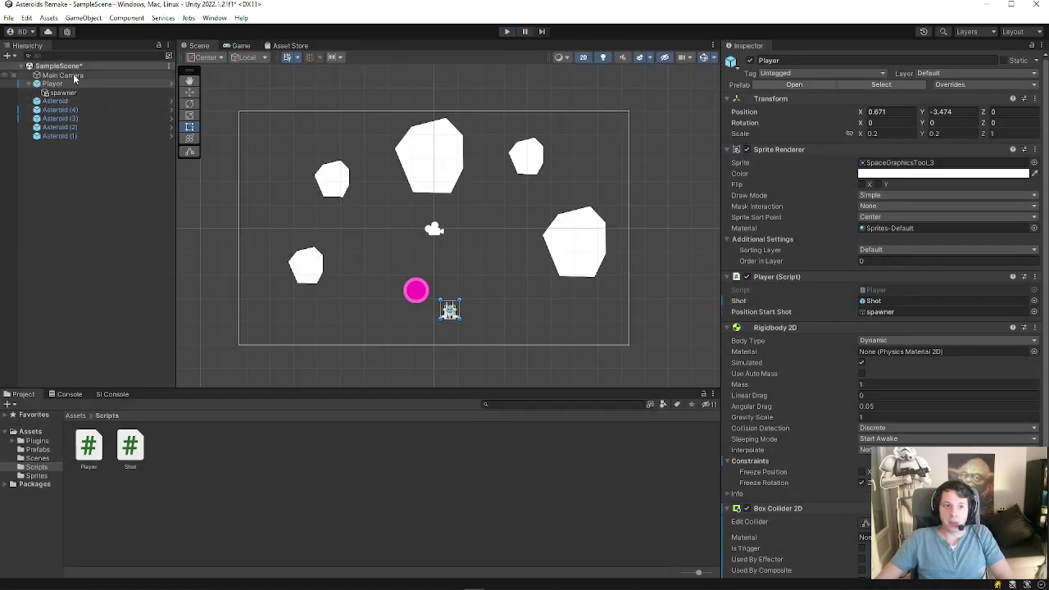
# Set the Main Camera's Background colour to black outside play mode.
pyautogui.click(62, 75)
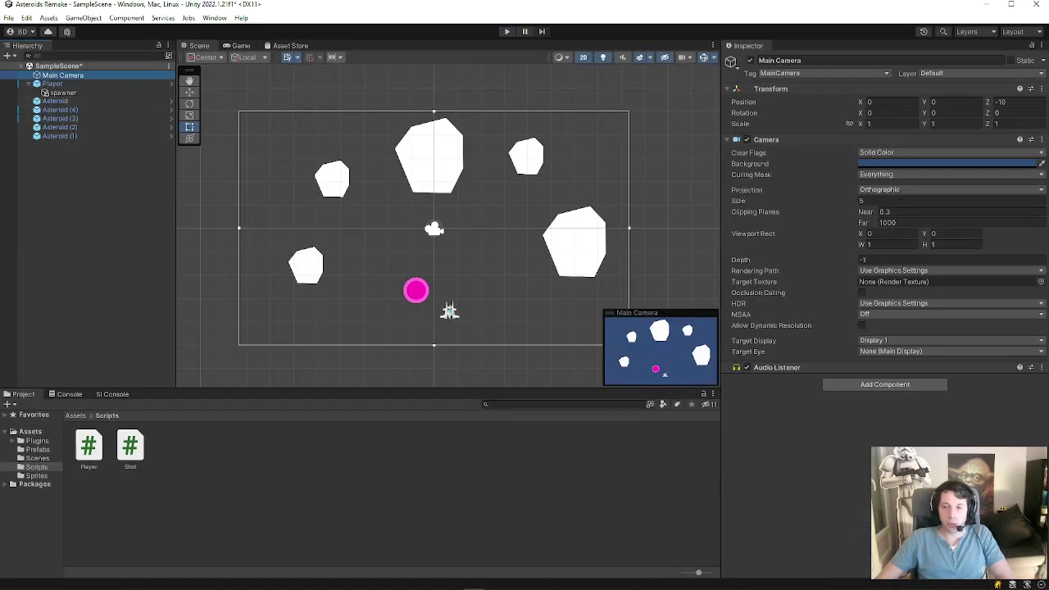
pyautogui.click(909, 165)
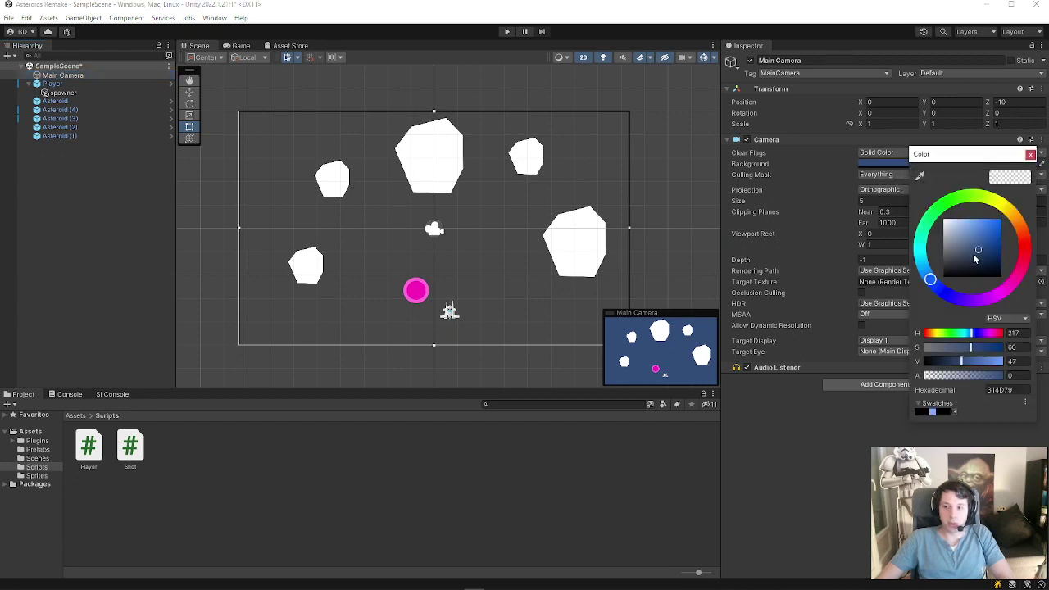
pyautogui.moveTo(974, 259); pyautogui.dragTo(942, 276)
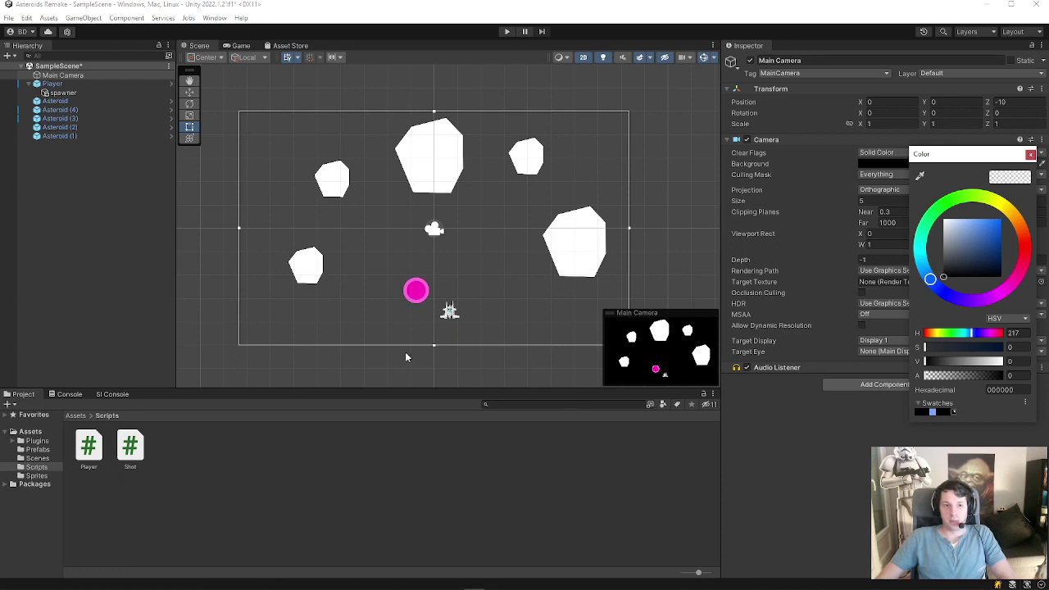
# Review the Asteroid prefab overrides and the Shot script, then clear the selection.
pyautogui.click(57, 100)
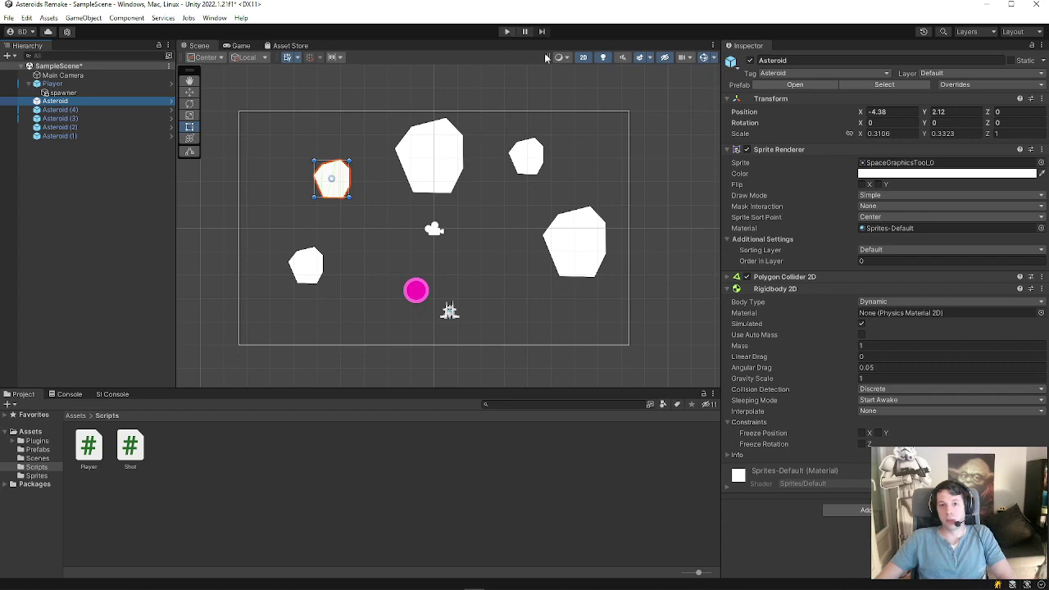
pyautogui.click(975, 87)
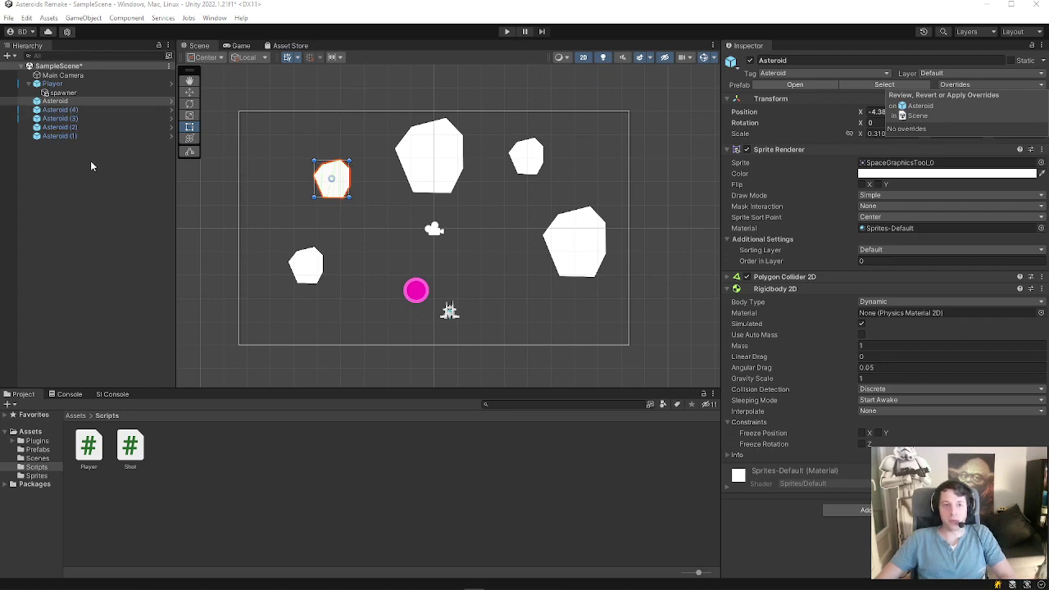
pyautogui.click(59, 118)
pyautogui.click(54, 101)
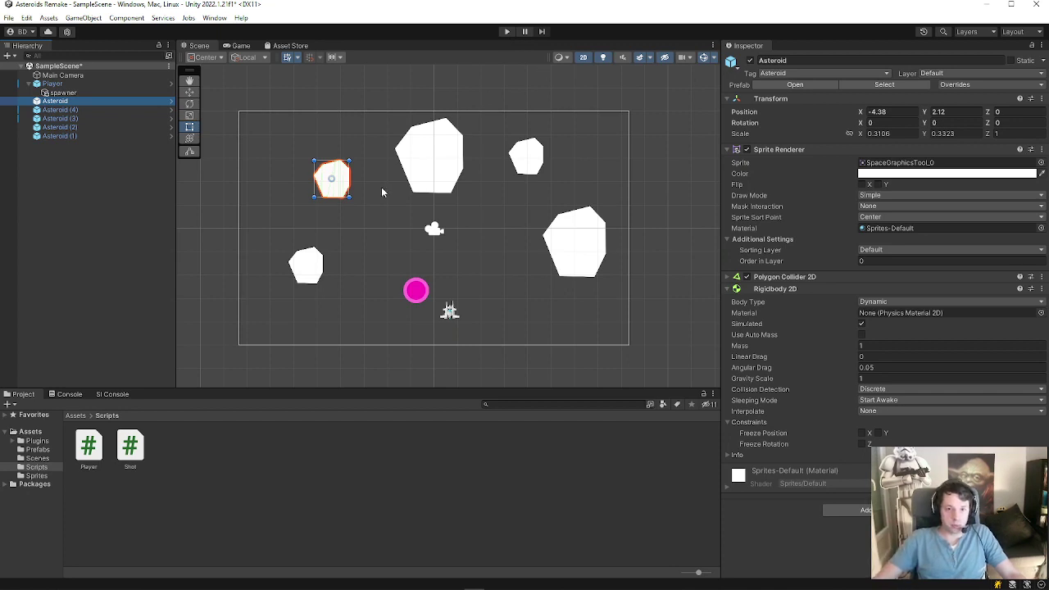
pyautogui.click(142, 445)
pyautogui.click(293, 462)
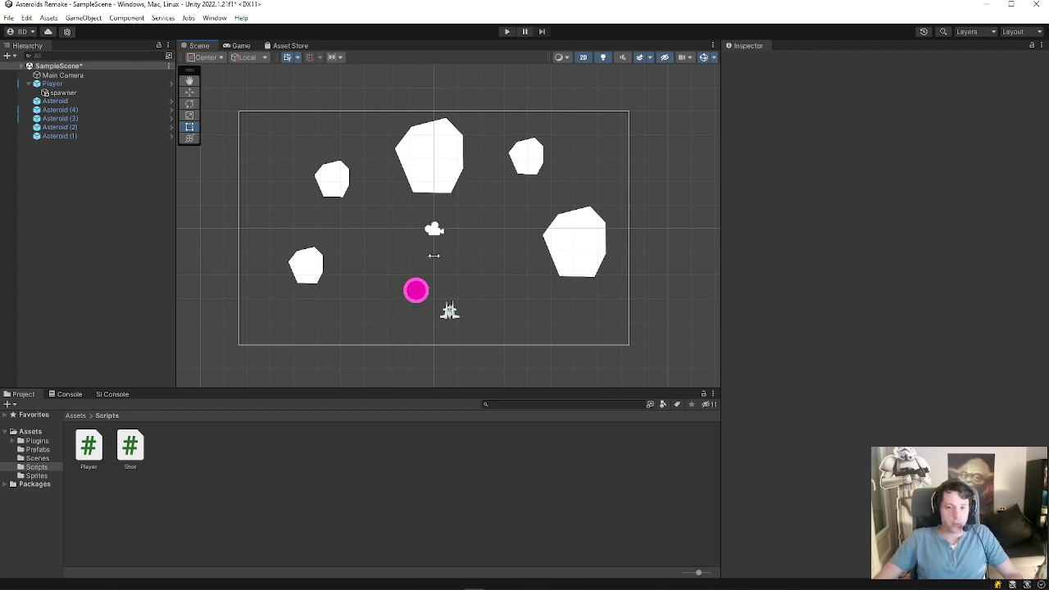
# Select the camera, player and all asteroids and move them higher in the scene.
pyautogui.click(51, 75)
pyautogui.keyDown('shift'); pyautogui.click(51, 84); pyautogui.keyUp('shift')
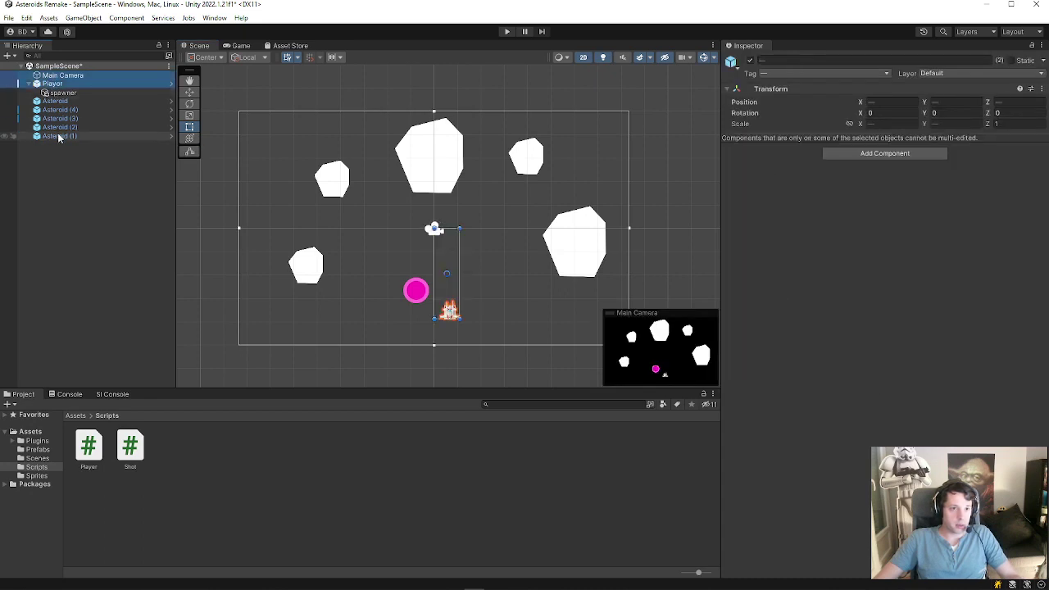
pyautogui.keyDown('shift'); pyautogui.click(59, 135); pyautogui.keyUp('shift')
pyautogui.click(189, 92)
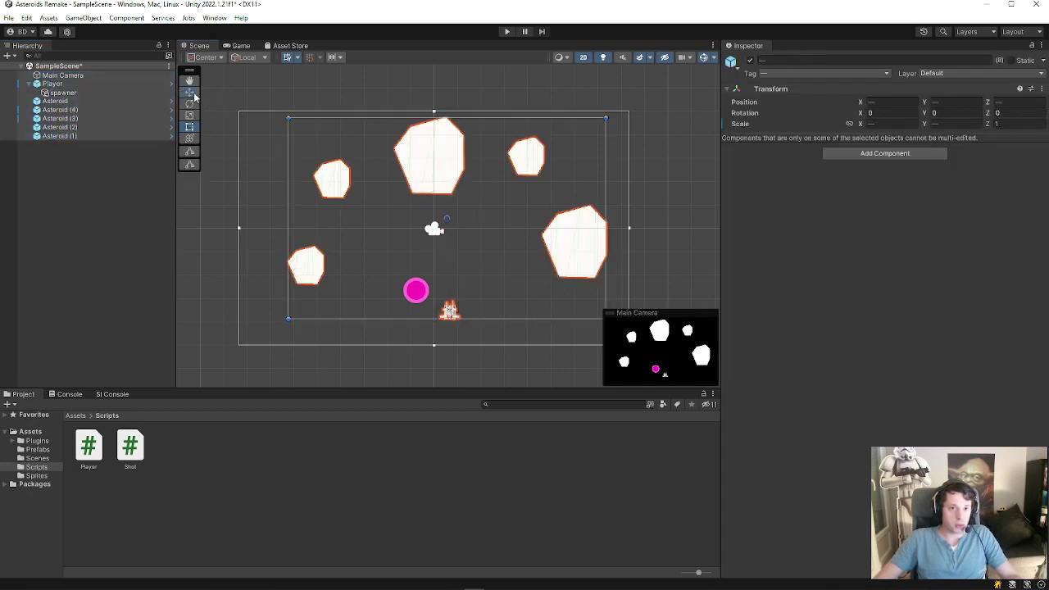
pyautogui.moveTo(446, 189); pyautogui.dragTo(447, 97)
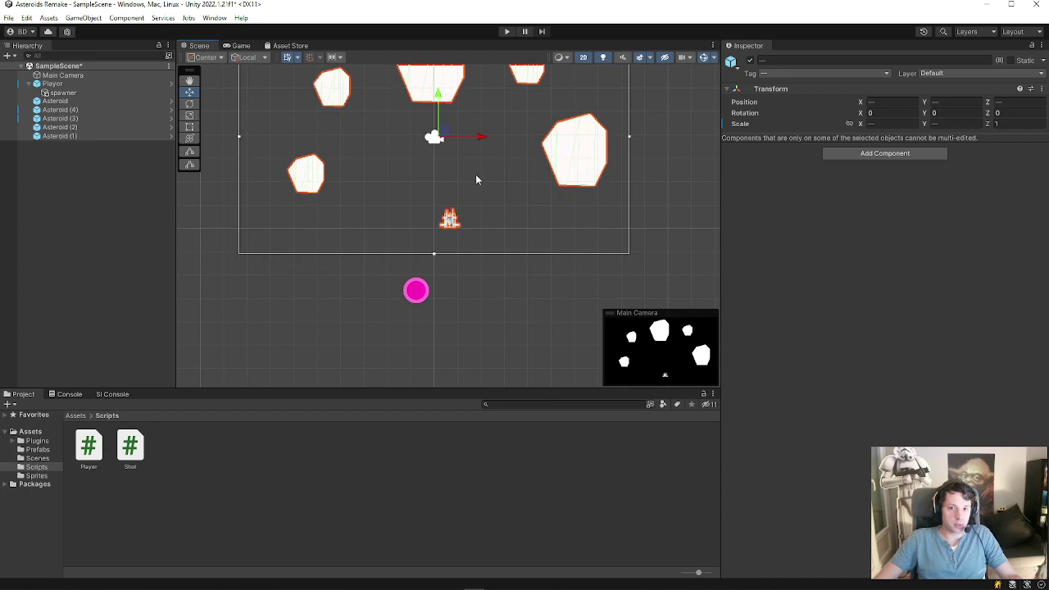
pyautogui.moveTo(476, 179); pyautogui.dragTo(445, 280, button='middle')
pyautogui.moveTo(425, 206); pyautogui.dragTo(434, 168)
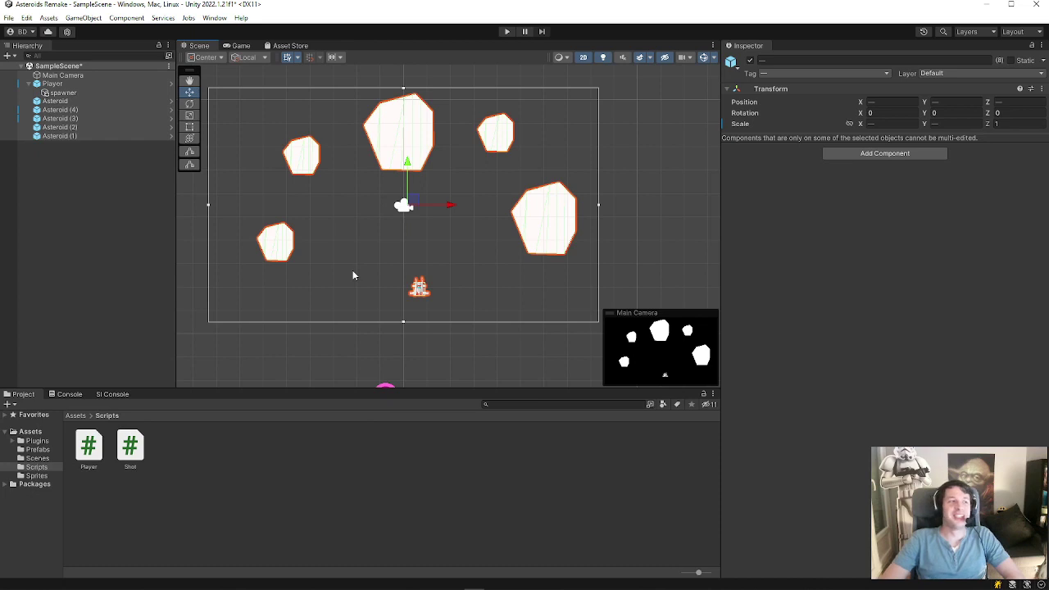
# Copy the Rigidbody 2D component settings from Asteroid (4).
pyautogui.click(88, 107)
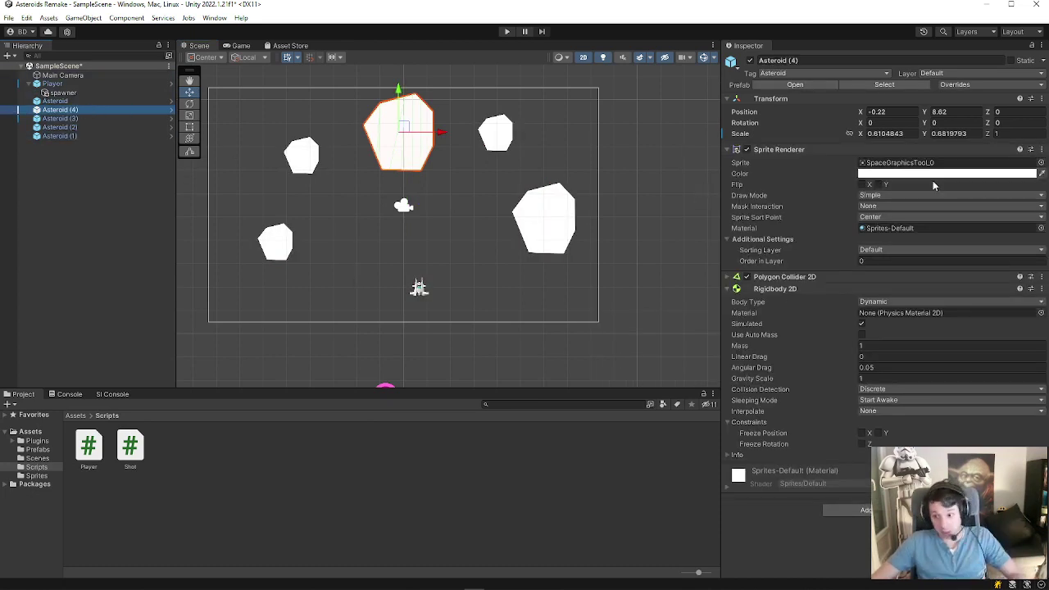
pyautogui.click(1040, 290)
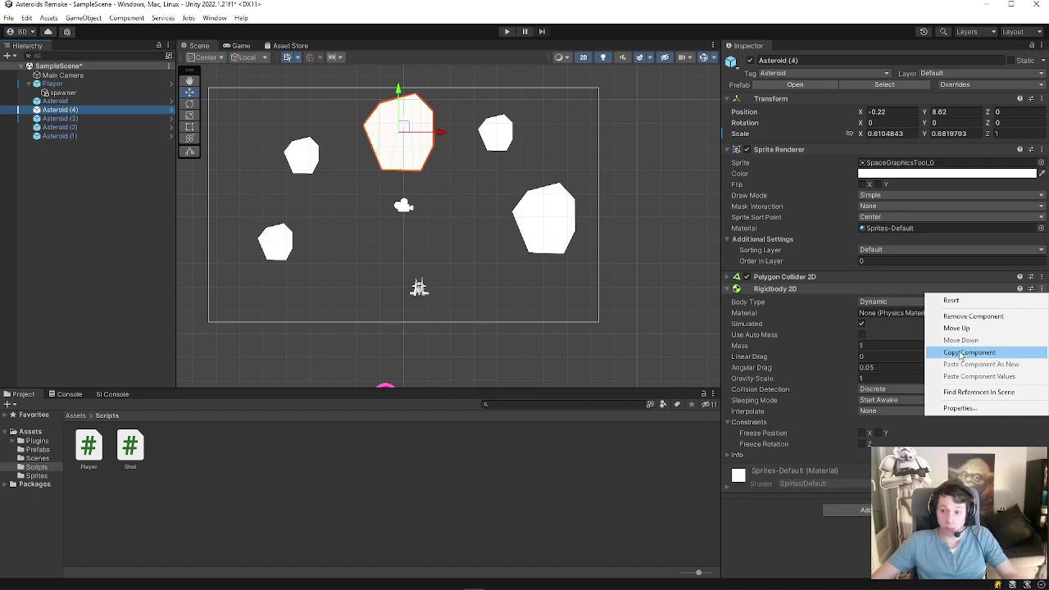
pyautogui.click(960, 355)
pyautogui.click(1039, 289)
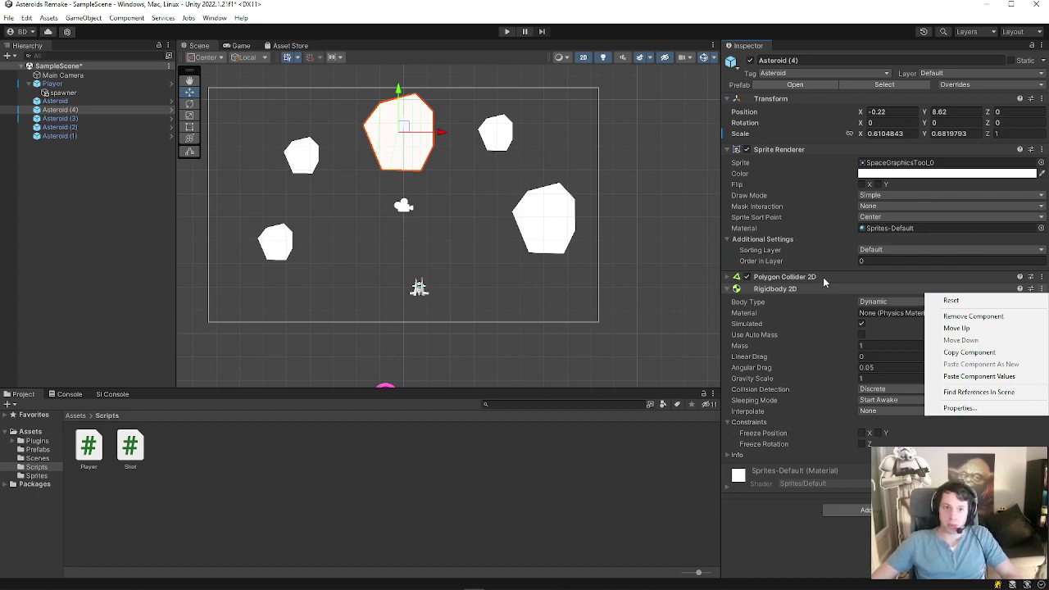
pyautogui.click(63, 120)
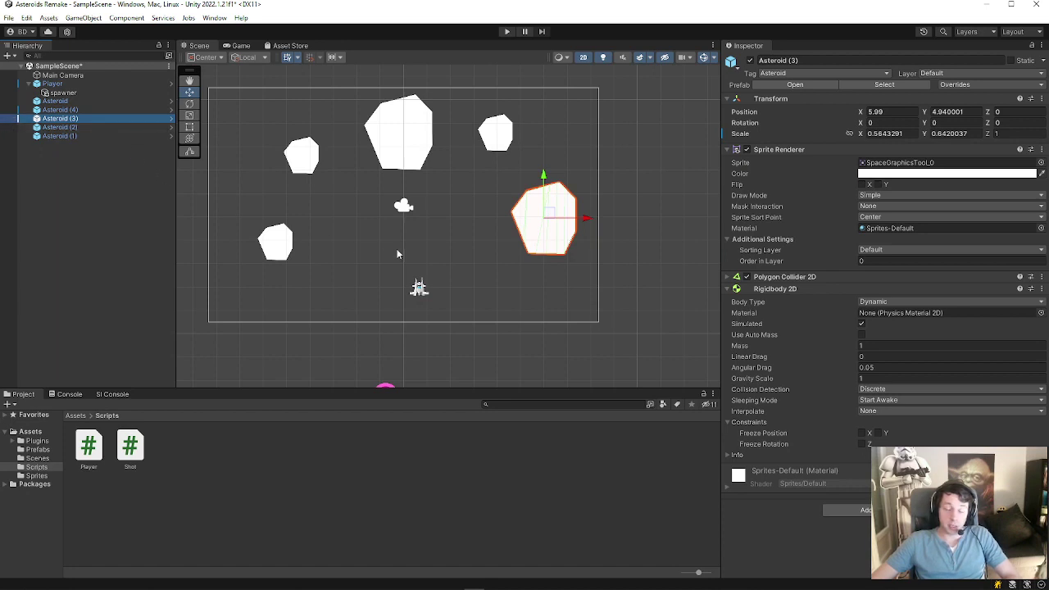
# Drag the player ship to the horizontal centre, about X 0.02, Y 2.2.
pyautogui.click(419, 289)
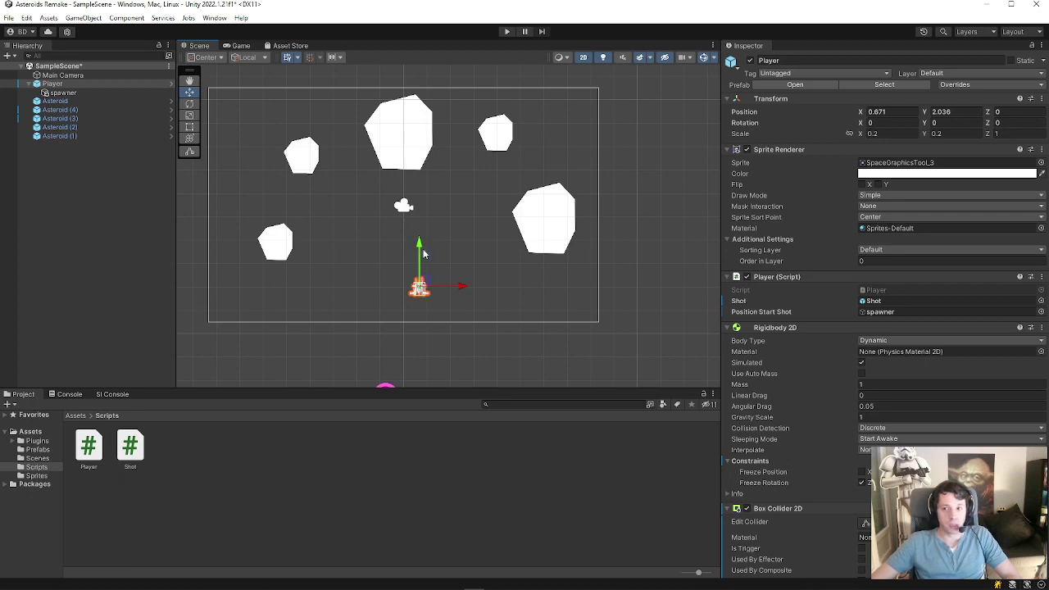
pyautogui.moveTo(423, 289); pyautogui.dragTo(405, 286)
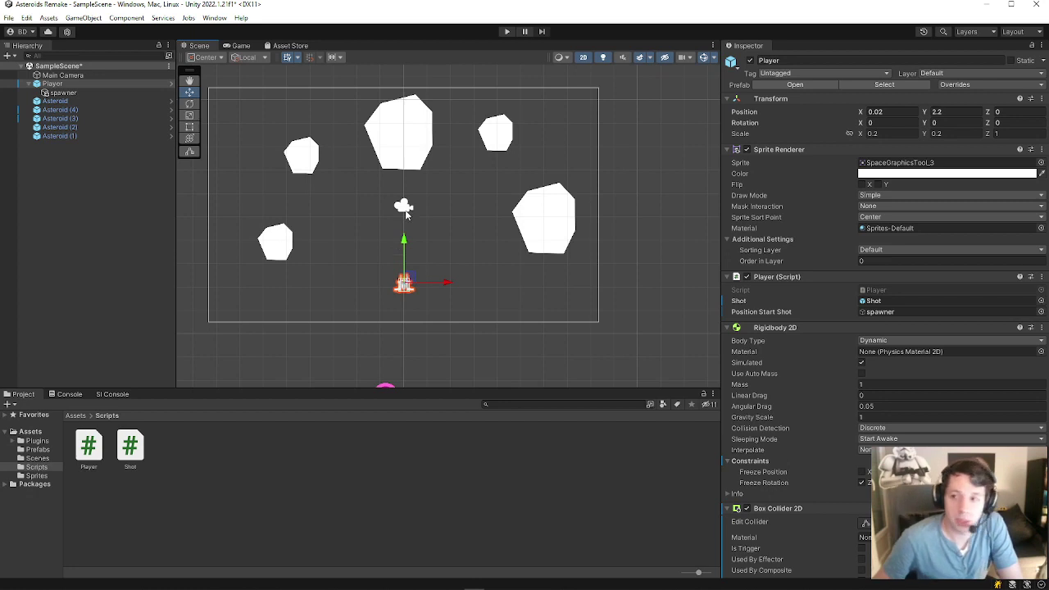
pyautogui.click(83, 85)
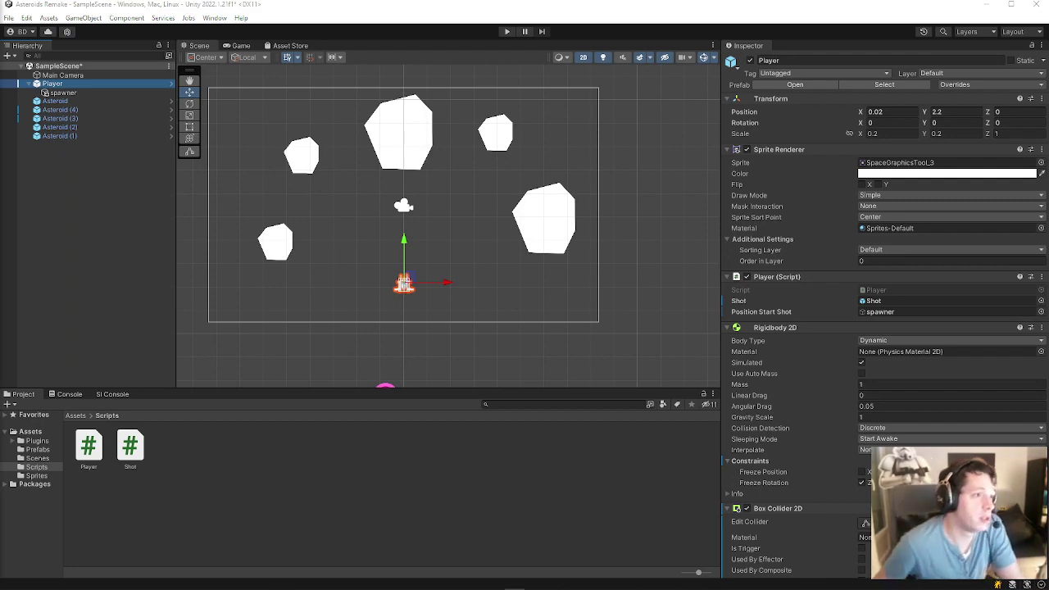
# Create a C# script named AsteroidSpawner in the Scripts folder and open it for editing.
pyautogui.rightClick(209, 456)
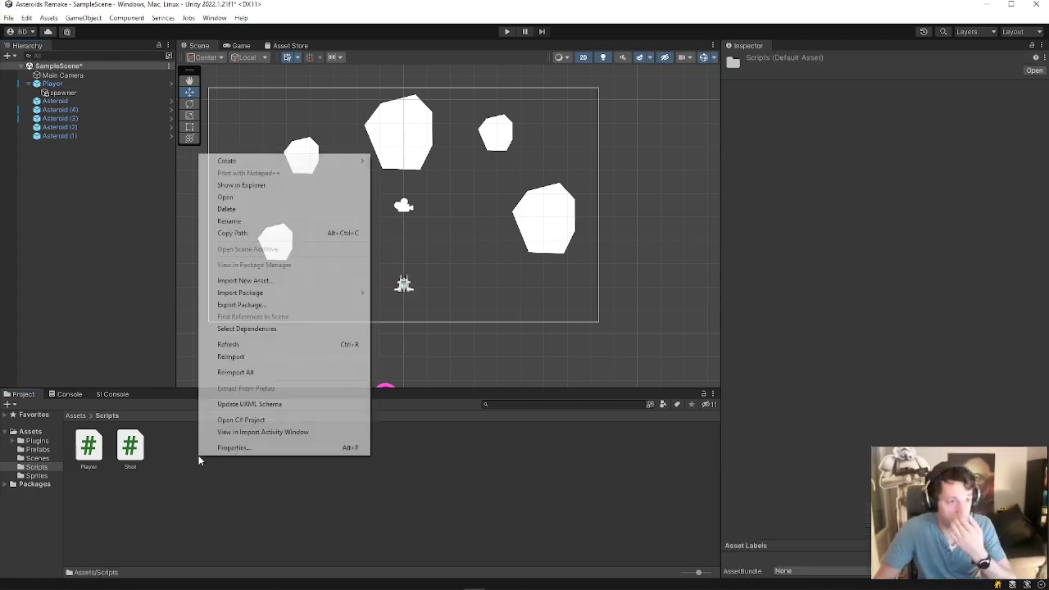
pyautogui.moveTo(266, 161)
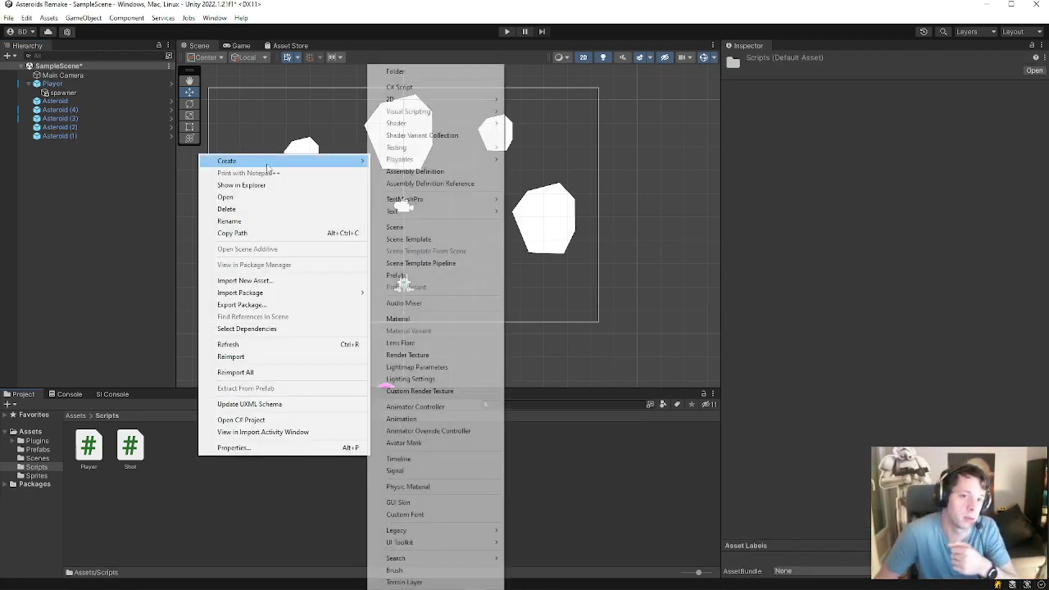
pyautogui.click(399, 88)
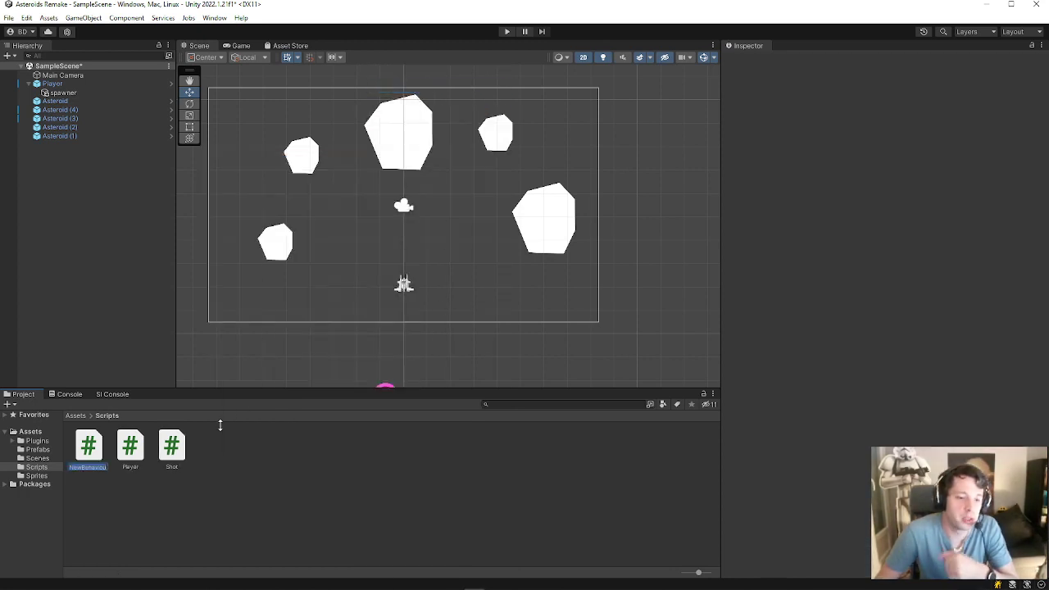
pyautogui.write('As')
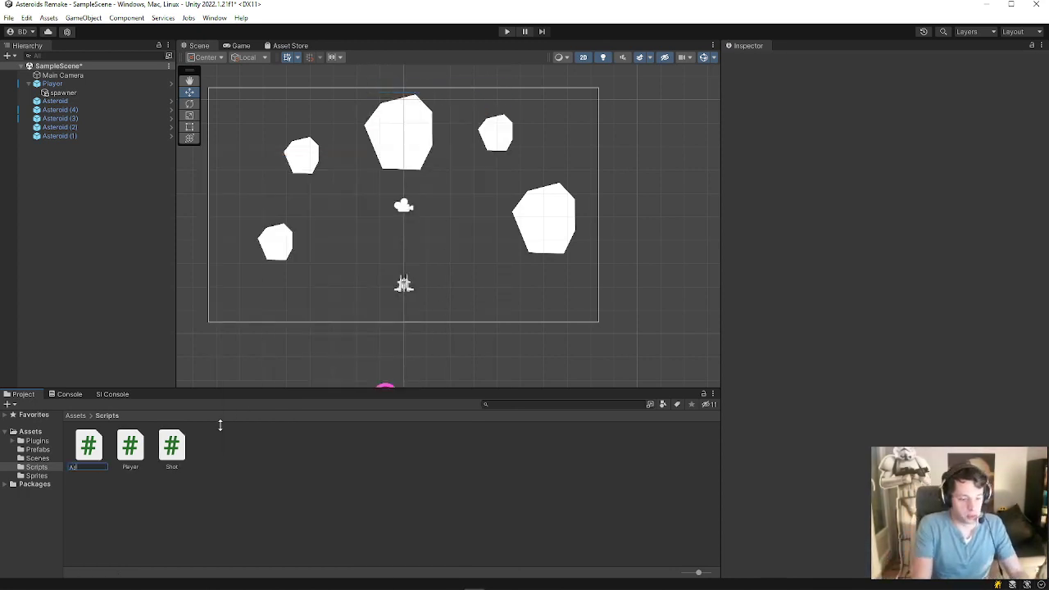
pyautogui.write('teroidS')
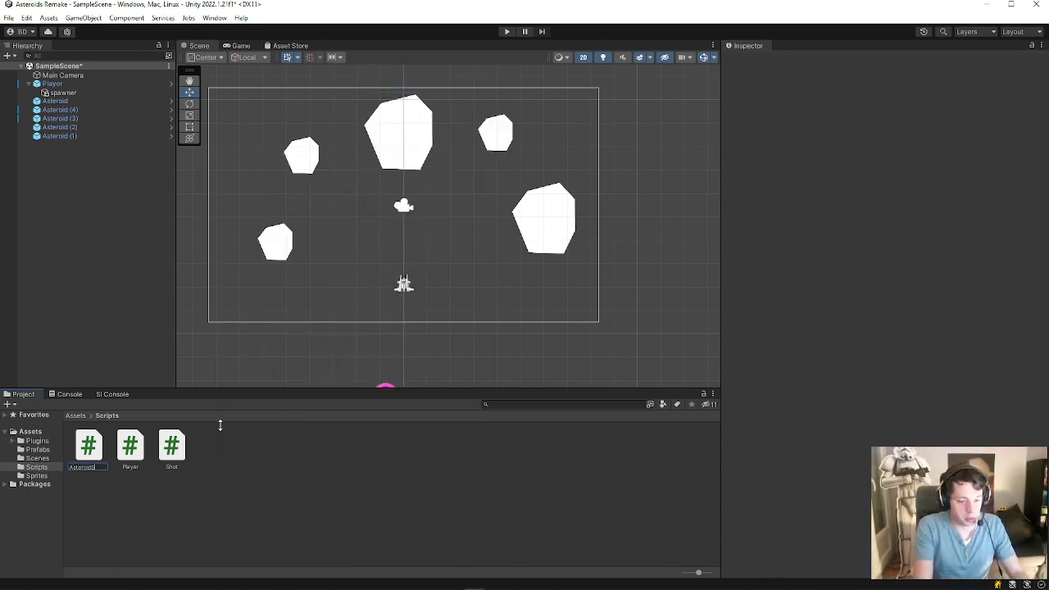
pyautogui.write('ner')
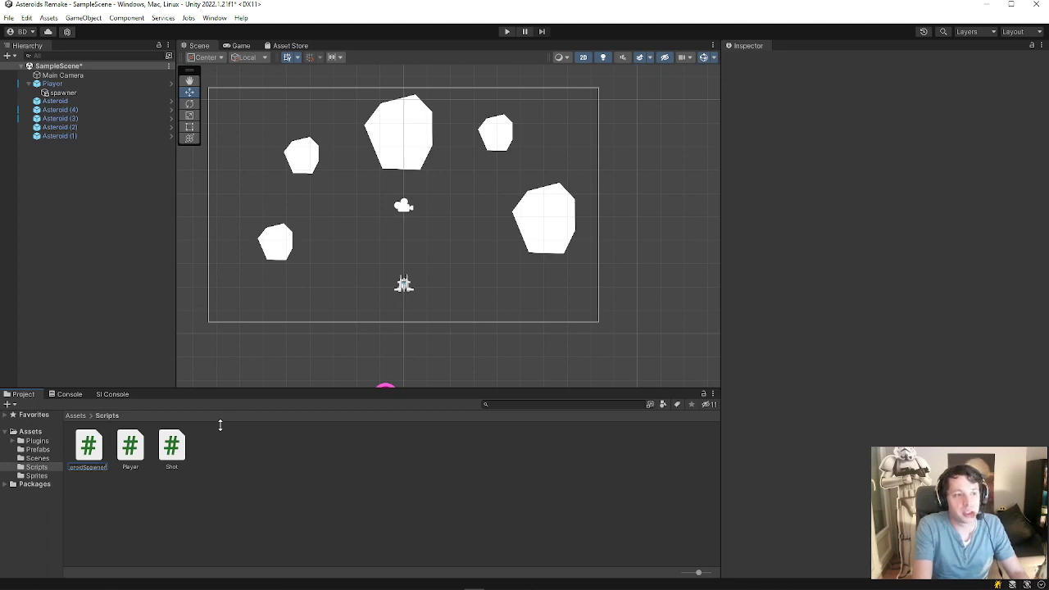
pyautogui.press('Return')
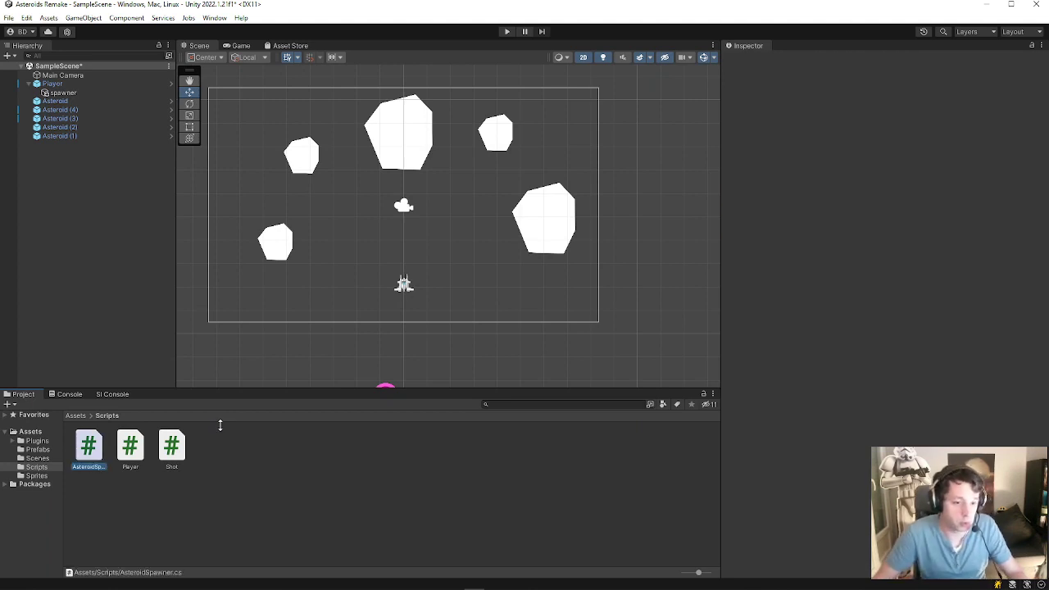
pyautogui.doubleClick(90, 446)
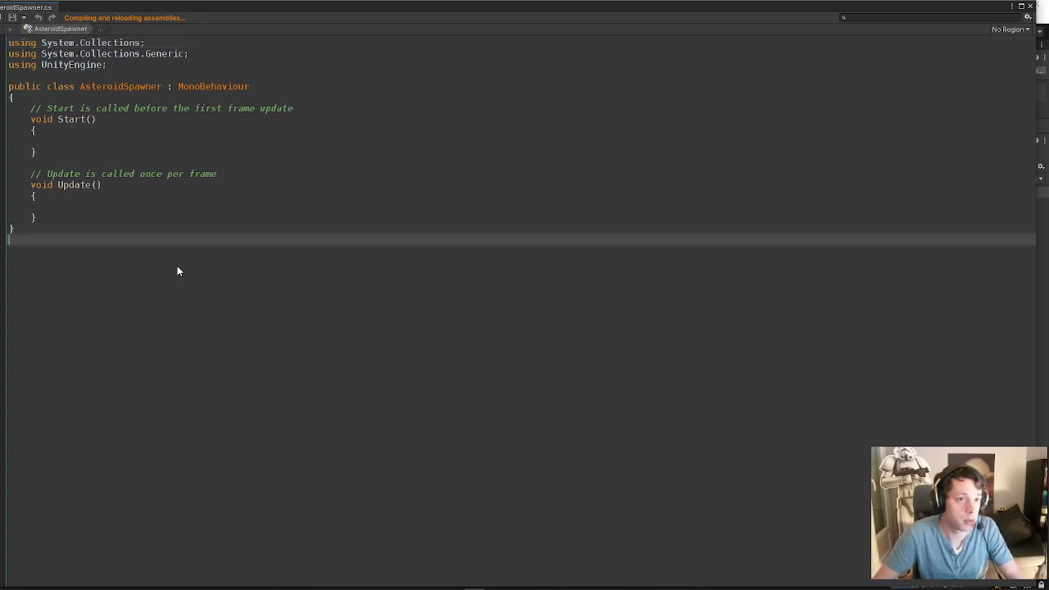
# Reload AsteroidSpawner.cs from disk, maximize the editor and select all the template code for replacement.
pyautogui.moveTo(117, 256); pyautogui.dragTo(8, 41)
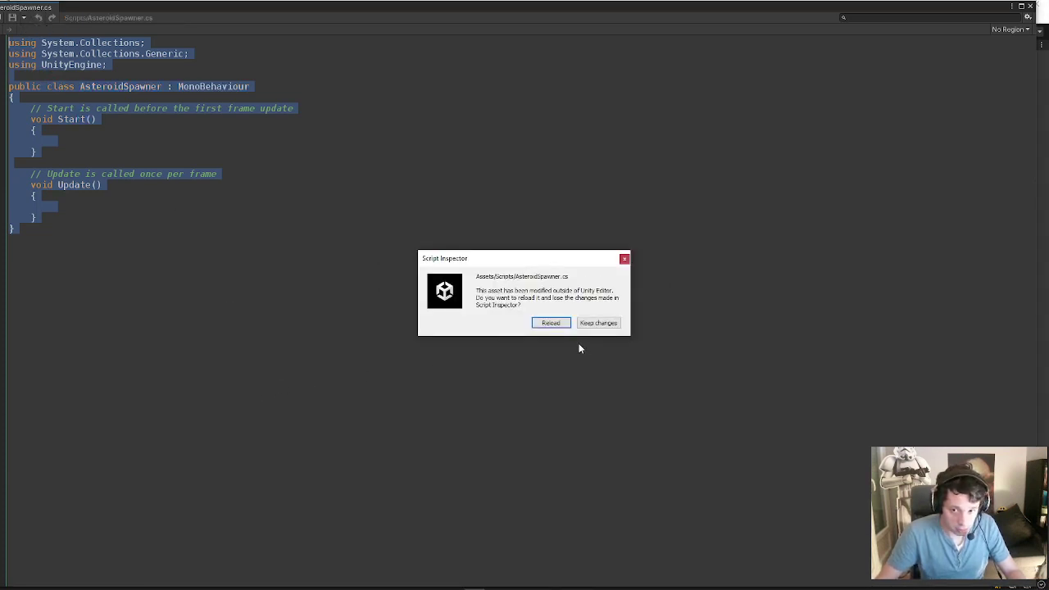
pyautogui.click(547, 322)
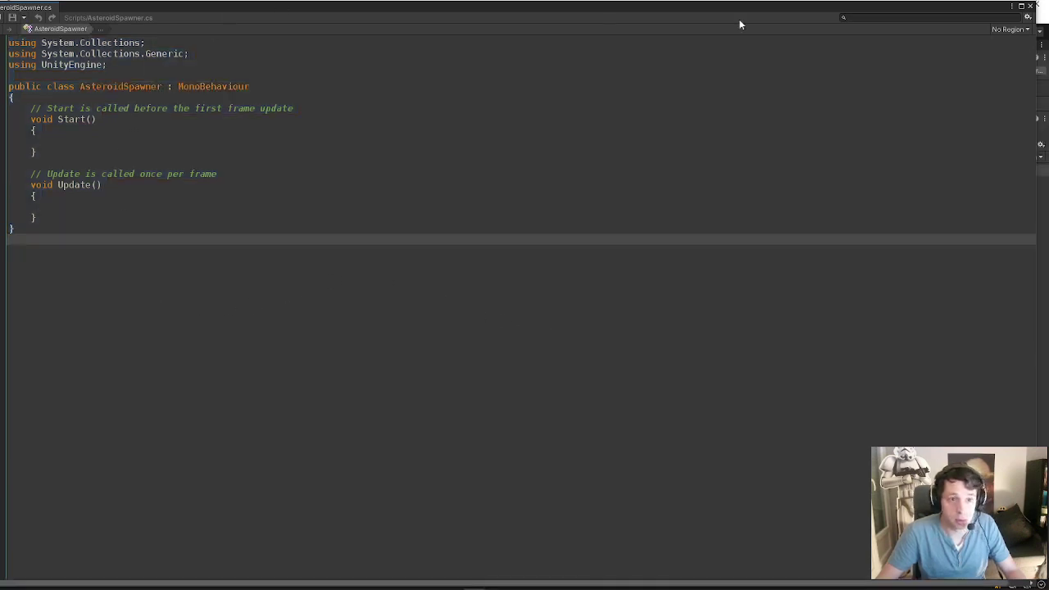
pyautogui.click(1021, 6)
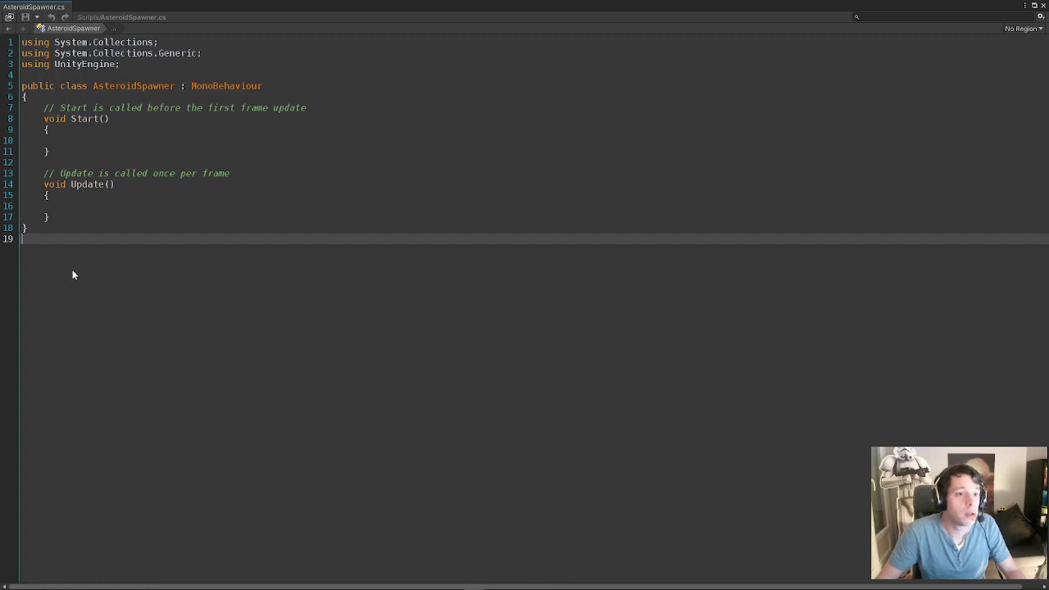
pyautogui.hotkey('ctrl', 'a')
pyautogui.hotkey('ctrl', 'v')
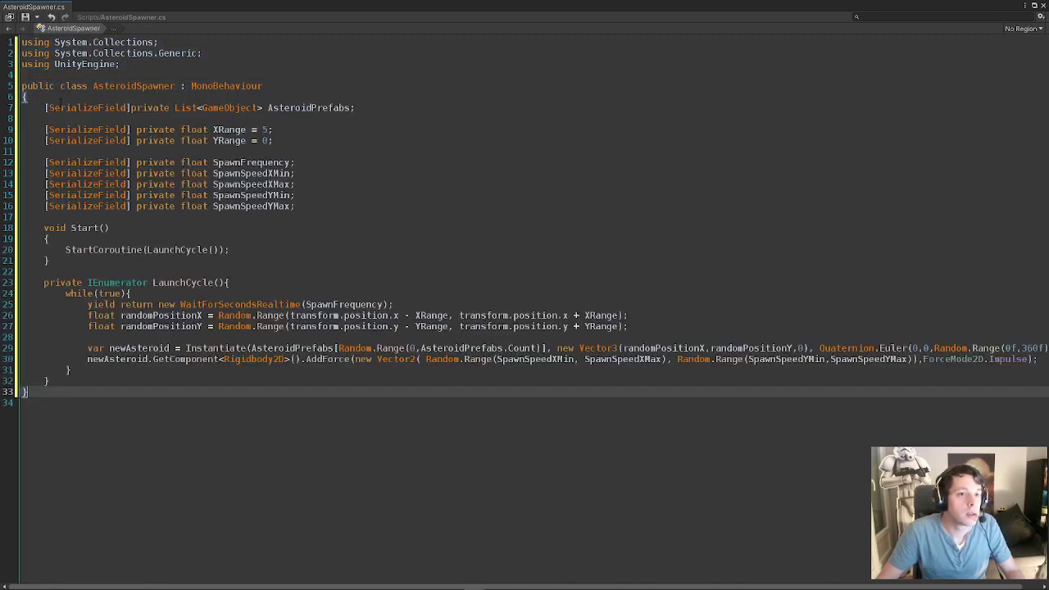
pyautogui.click(175, 162)
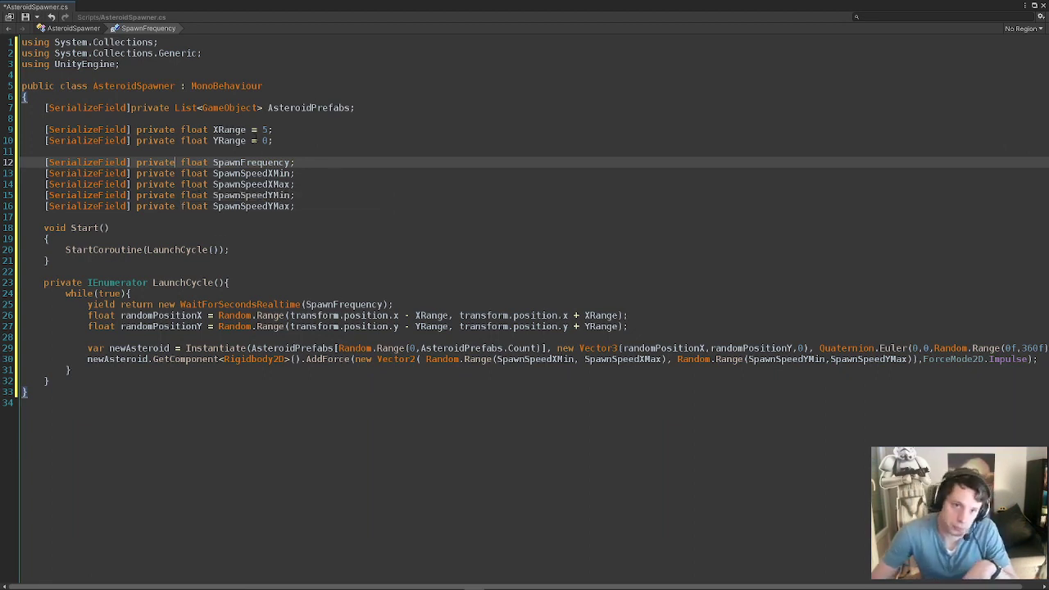
pyautogui.click(121, 249)
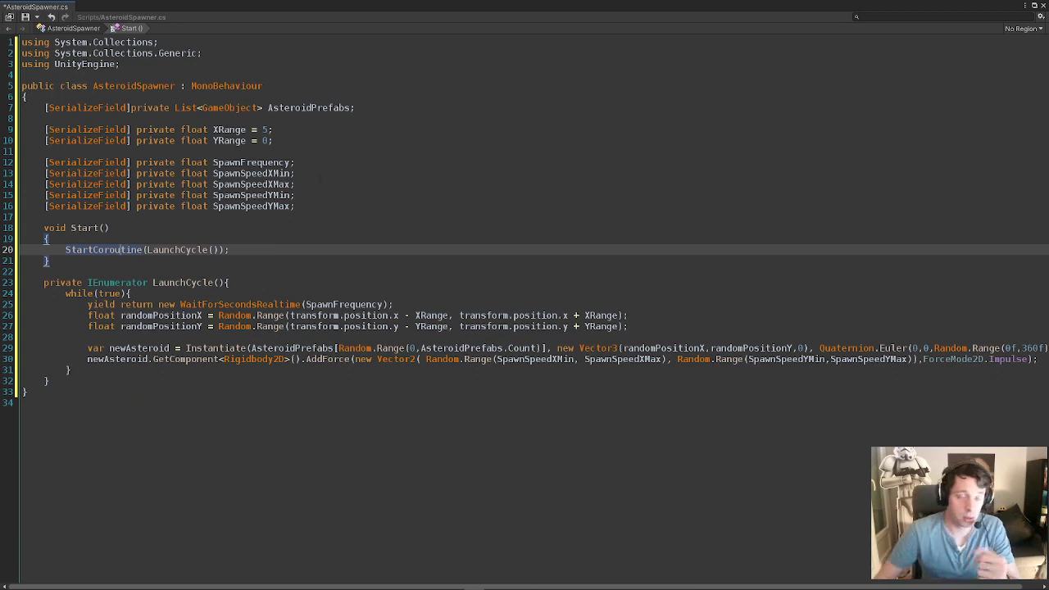
pyautogui.click(229, 130)
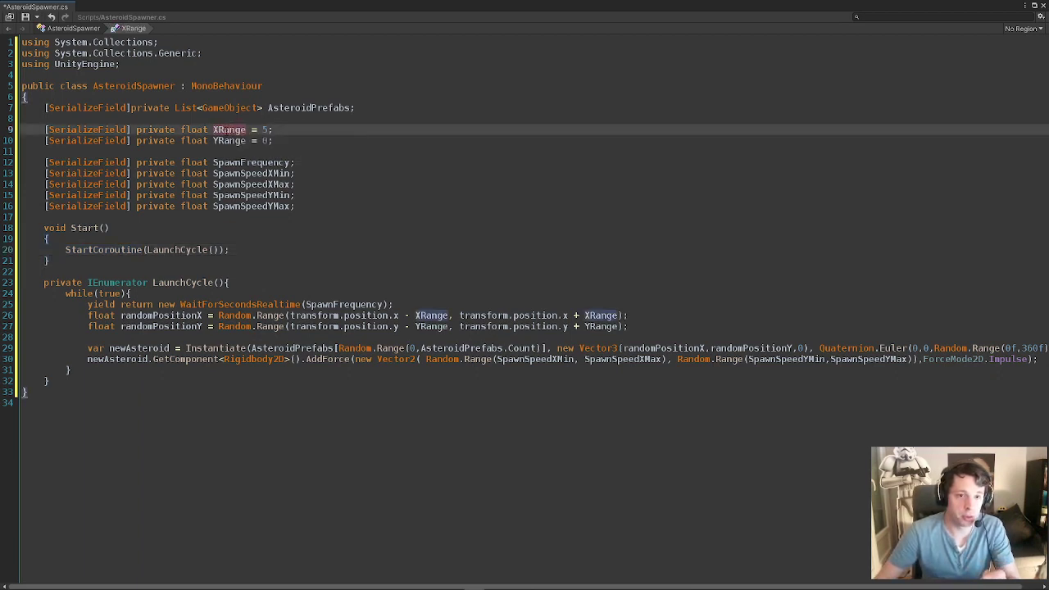
pyautogui.press('Down')
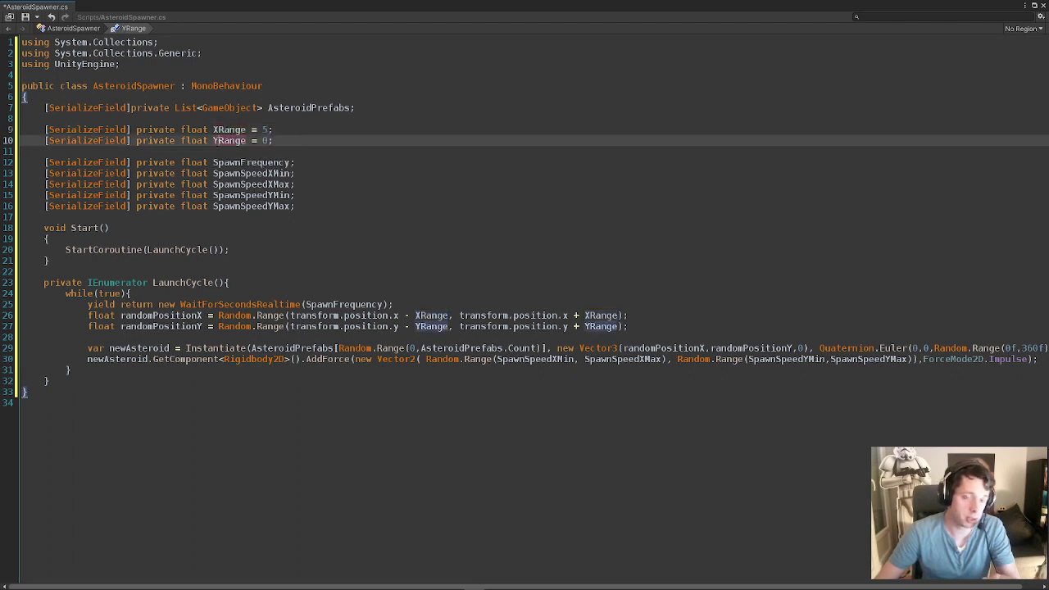
pyautogui.press('Up')
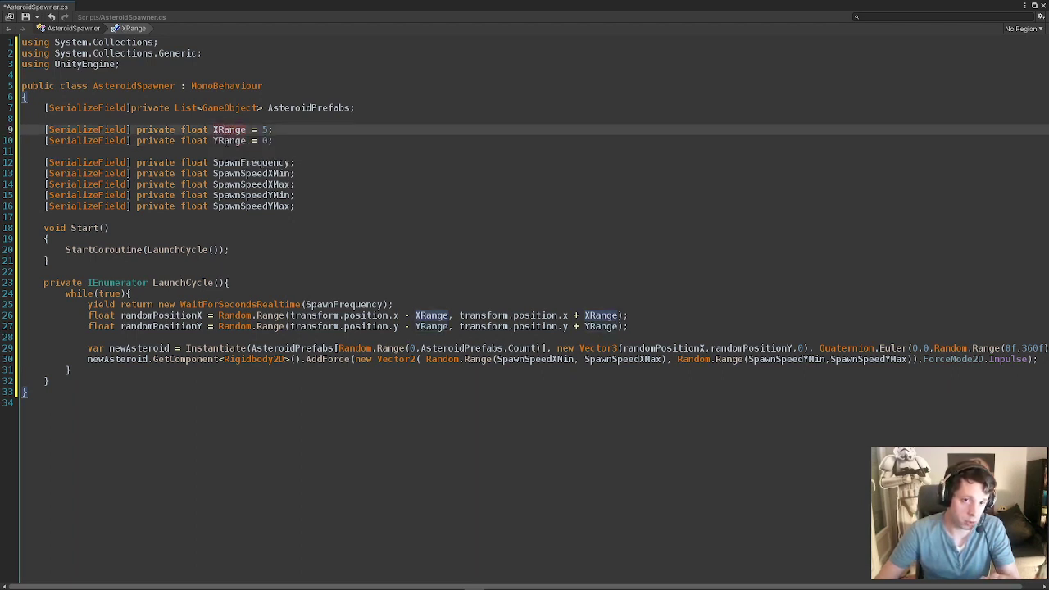
pyautogui.press('Down')
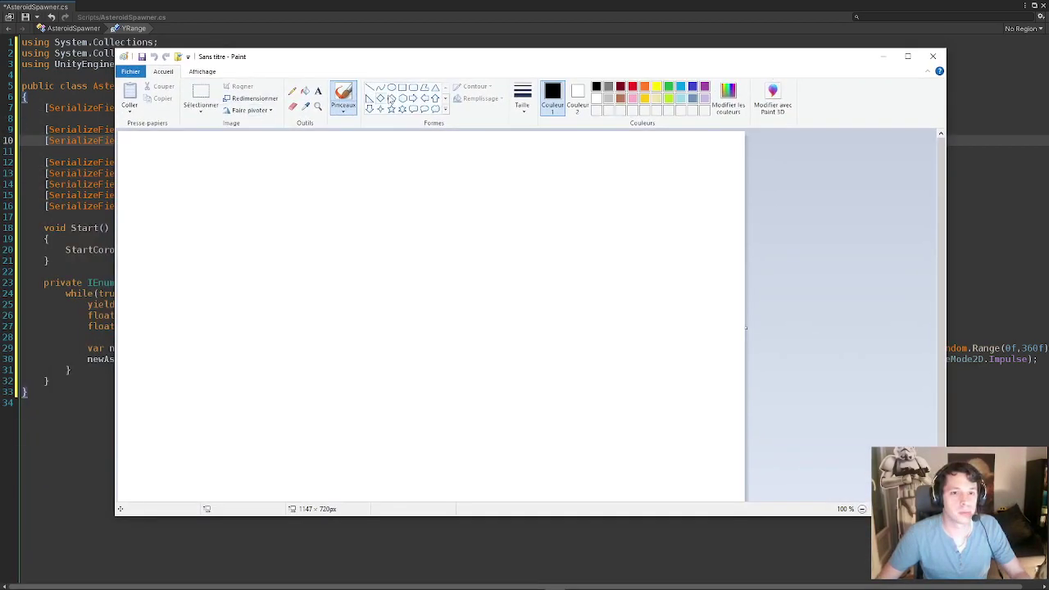
# Sketch the spawner's diagonal range line with its centre and top end marked.
pyautogui.moveTo(369, 190); pyautogui.dragTo(440, 411)
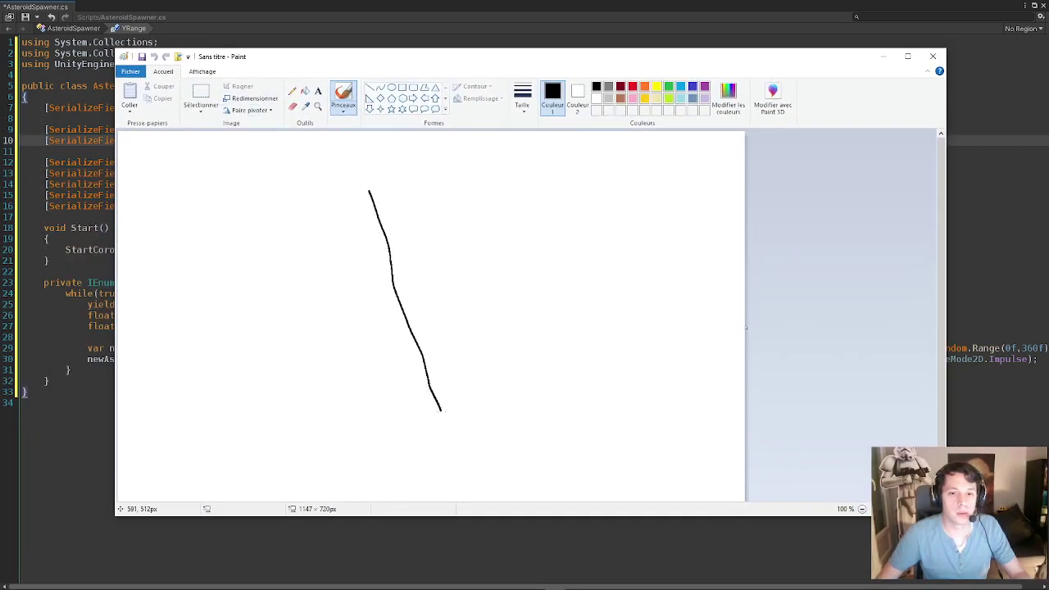
pyautogui.moveTo(400, 308); pyautogui.dragTo(405, 305)
pyautogui.moveTo(369, 193); pyautogui.dragTo(376, 187)
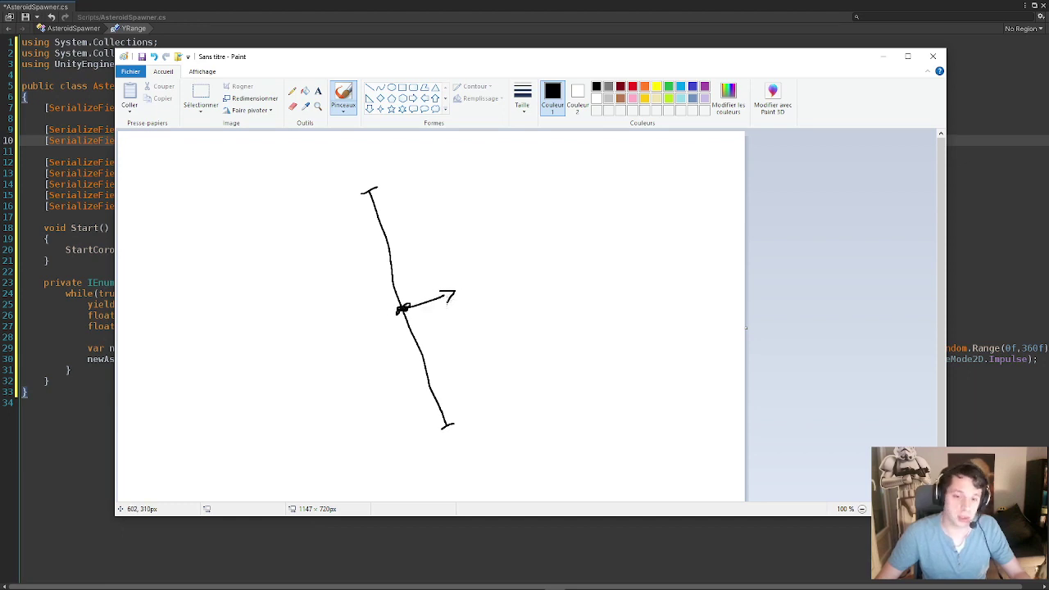
pyautogui.hotkey('ctrl', 'z')
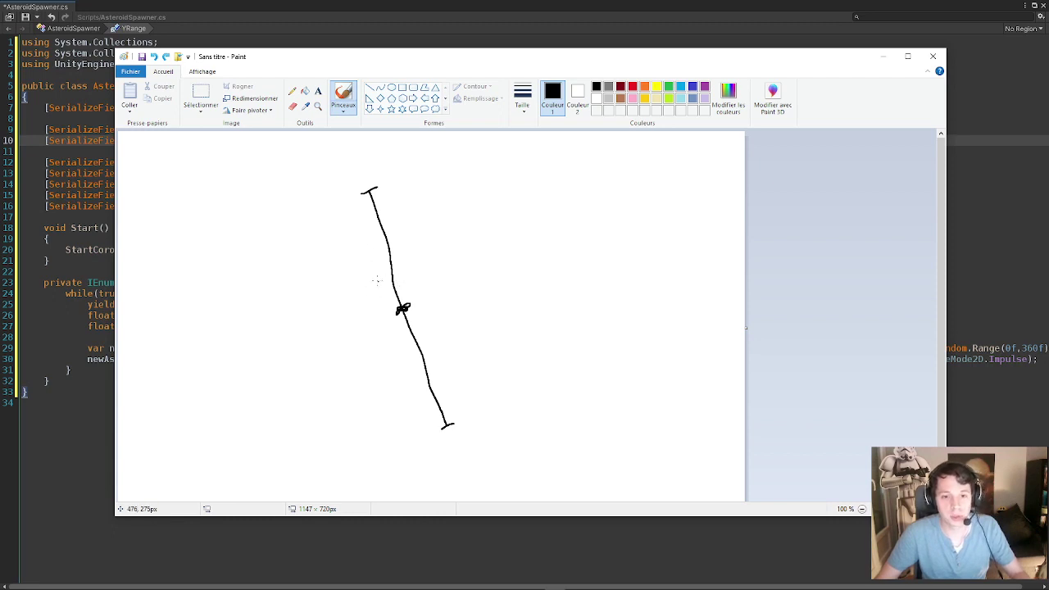
# Draw five asteroid circles spaced along the range line.
pyautogui.moveTo(371, 200); pyautogui.dragTo(373, 198)
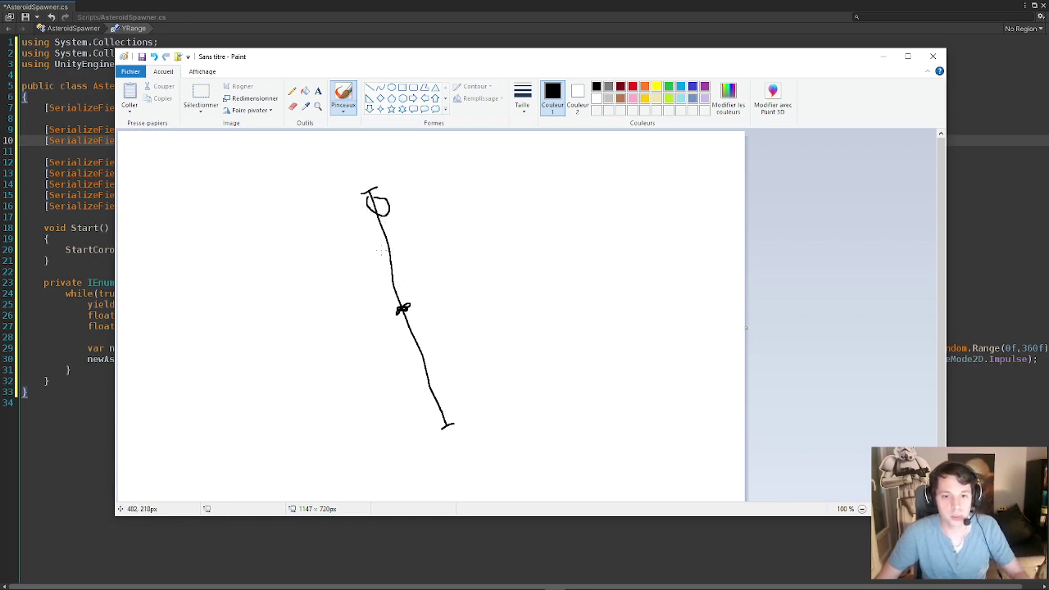
pyautogui.moveTo(381, 248); pyautogui.dragTo(383, 246)
pyautogui.moveTo(390, 295); pyautogui.dragTo(407, 295)
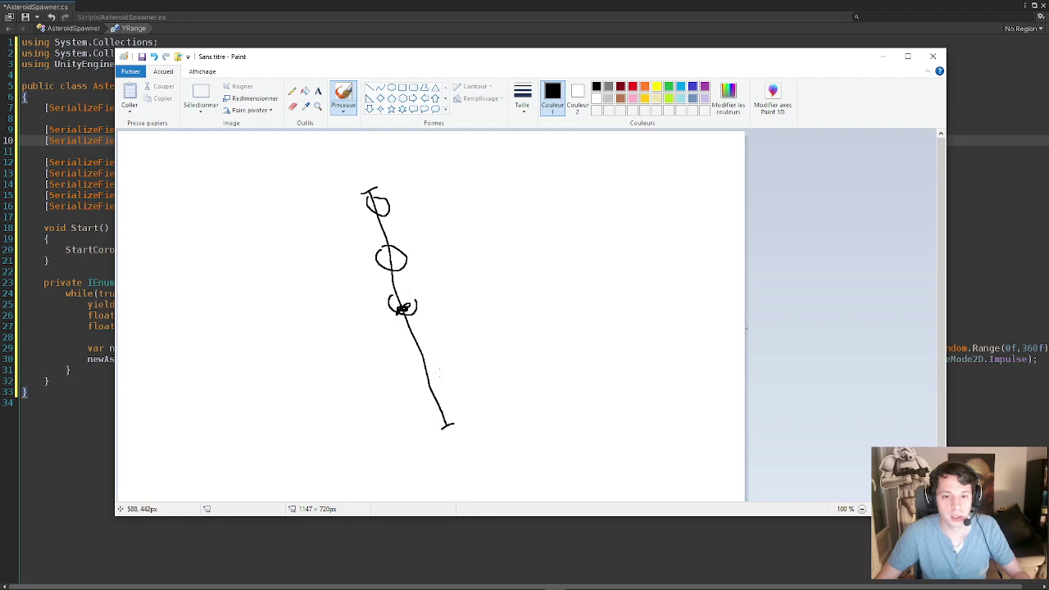
pyautogui.moveTo(431, 346); pyautogui.dragTo(434, 344)
pyautogui.moveTo(426, 393); pyautogui.dragTo(460, 395)
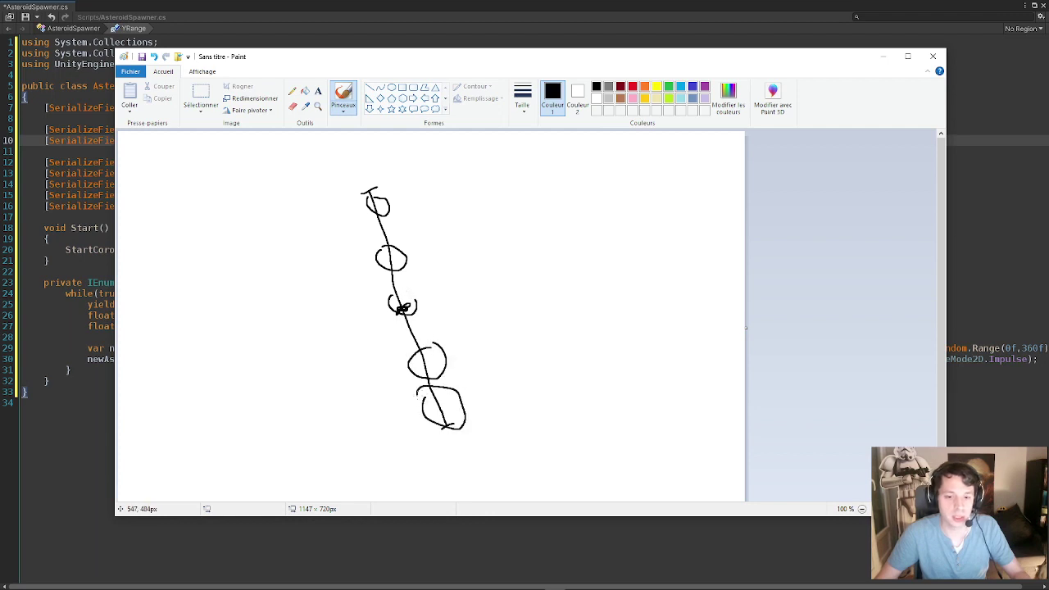
# Add drift arrows pointing up or right from the circles, then close Paint.
pyautogui.moveTo(444, 354); pyautogui.dragTo(494, 293)
pyautogui.moveTo(461, 394)
pyautogui.mouseDown()
pyautogui.moveTo(532, 393)
pyautogui.moveTo(513, 381)
pyautogui.mouseUp()
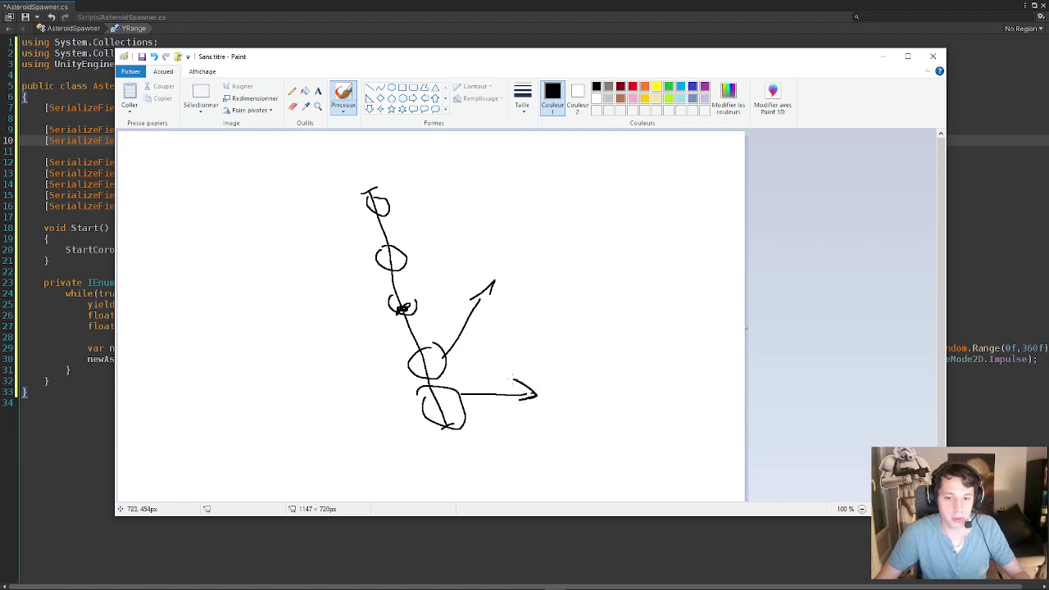
pyautogui.moveTo(407, 257)
pyautogui.mouseDown()
pyautogui.moveTo(455, 233)
pyautogui.moveTo(452, 250)
pyautogui.mouseUp()
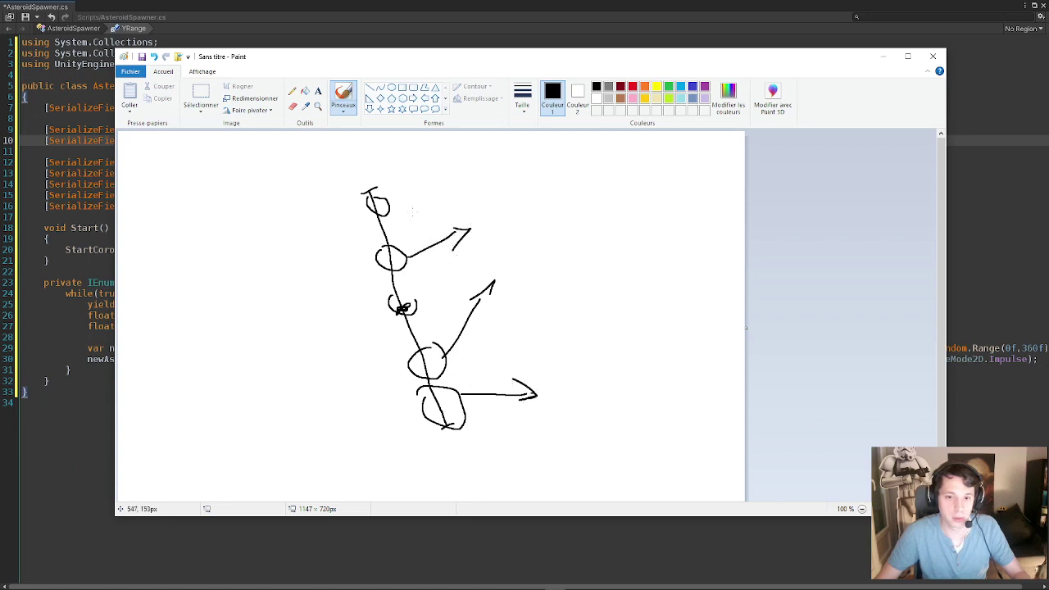
pyautogui.moveTo(411, 194); pyautogui.dragTo(439, 187)
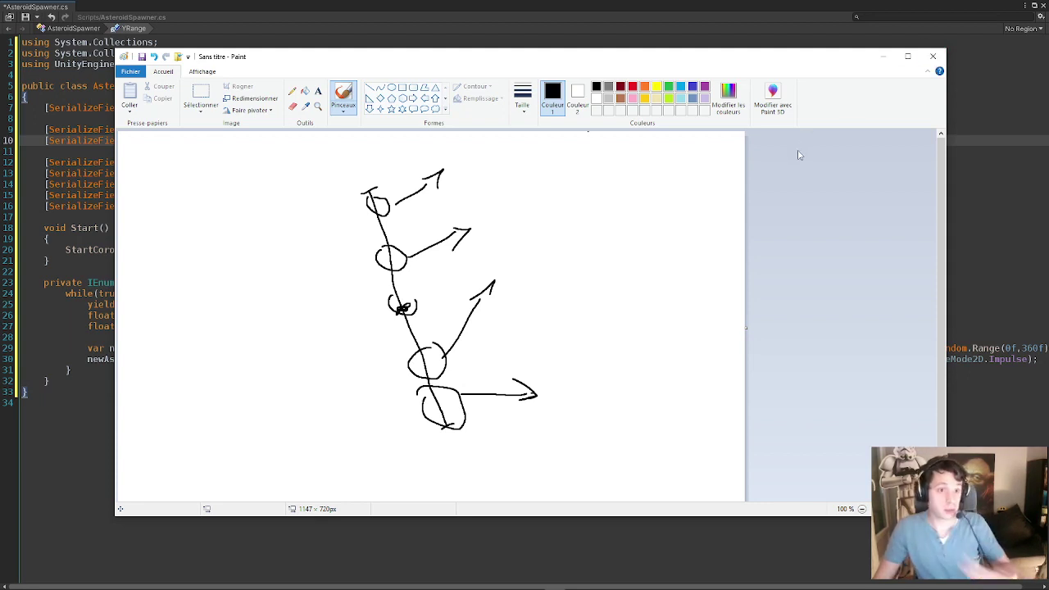
pyautogui.click(932, 56)
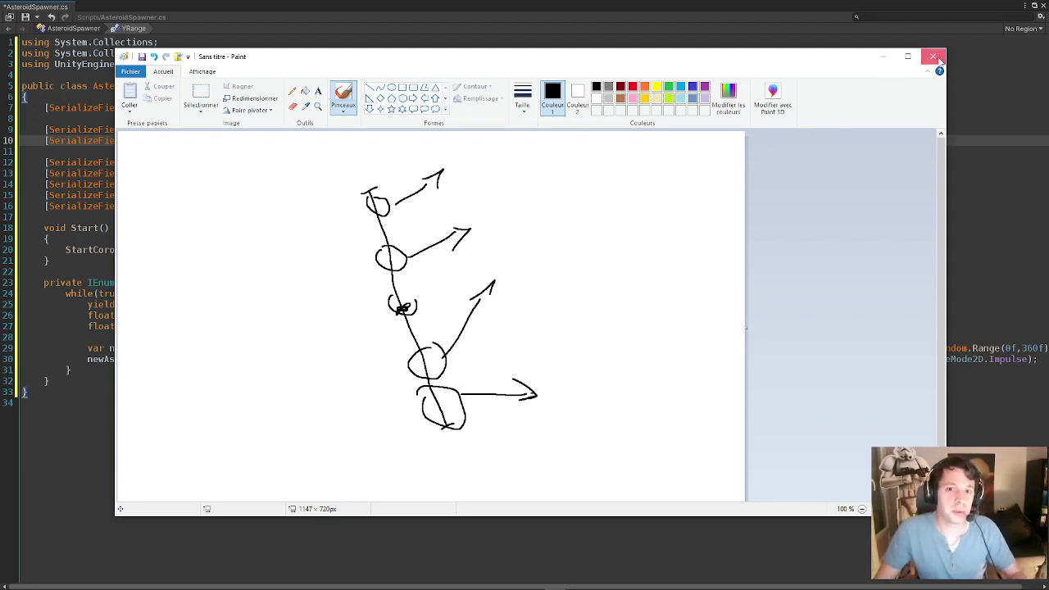
# Discard the Paint sketch unsaved and inspect the SpawnFrequency and SpawnSpeedXMin fields.
pyautogui.click(531, 296)
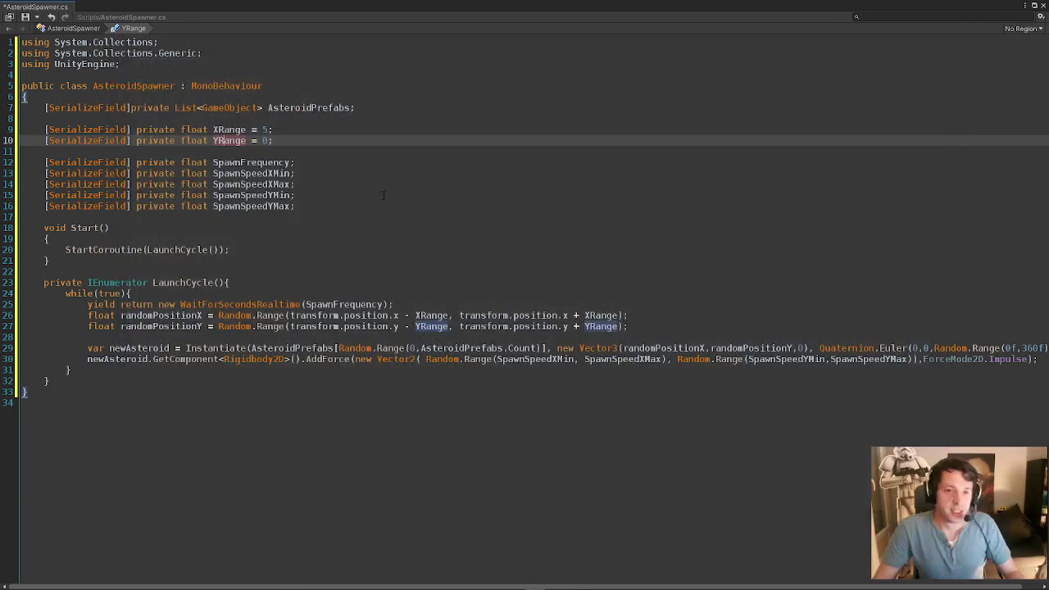
pyautogui.click(230, 163)
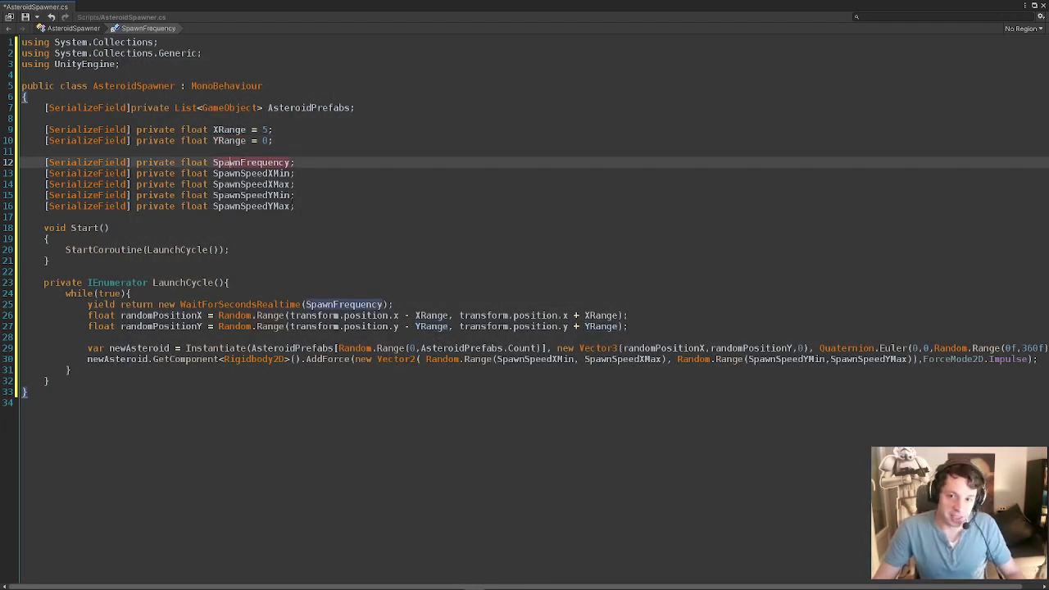
pyautogui.click(238, 174)
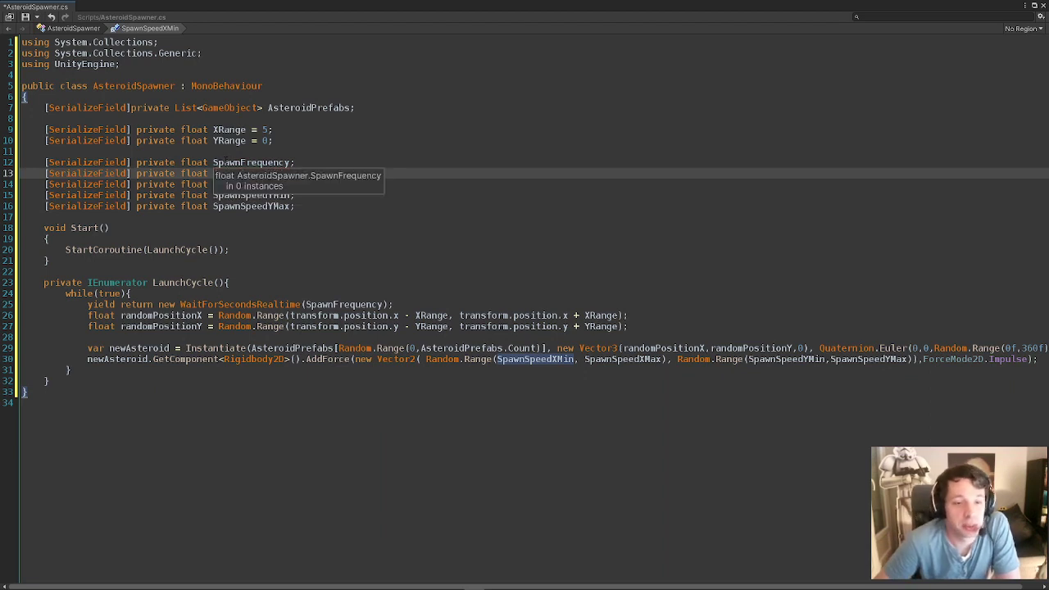
pyautogui.moveTo(213, 163); pyautogui.dragTo(246, 163)
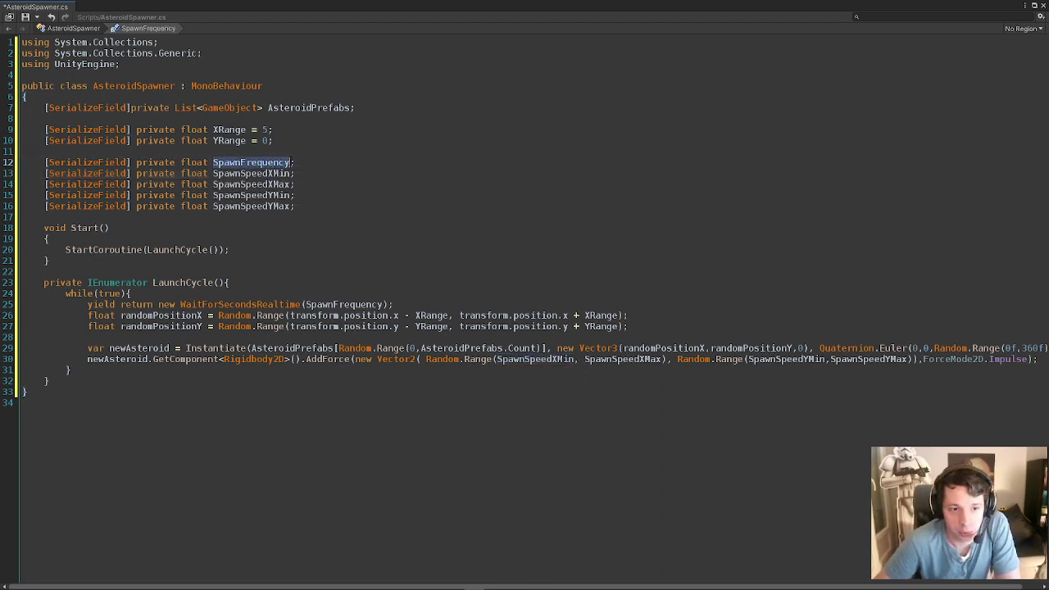
pyautogui.click(239, 174)
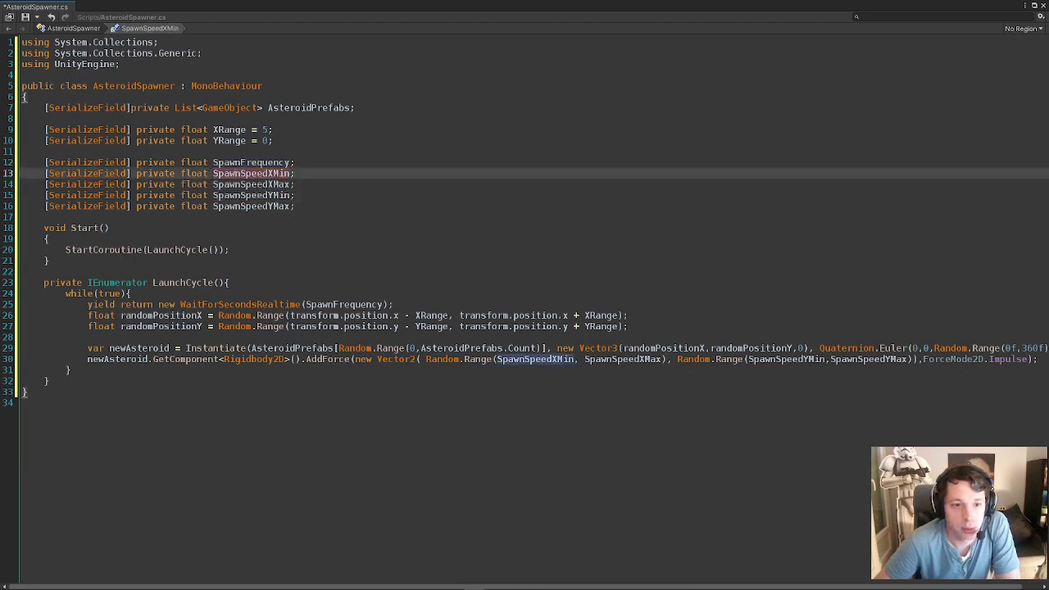
# Review the SpawnSpeedXMin, SpawnSpeedYMax and AsteroidPrefabs declarations in AsteroidSpawner.cs.
pyautogui.moveTo(213, 173); pyautogui.dragTo(283, 173)
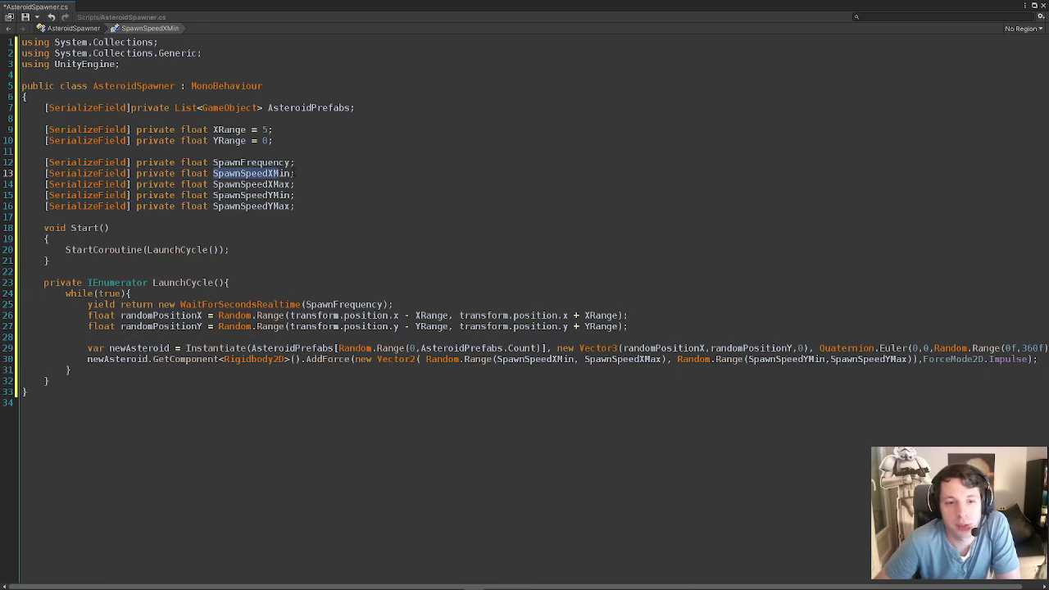
pyautogui.moveTo(265, 174)
pyautogui.mouseDown()
pyautogui.moveTo(290, 184)
pyautogui.moveTo(236, 184)
pyautogui.mouseUp()
pyautogui.click(320, 203)
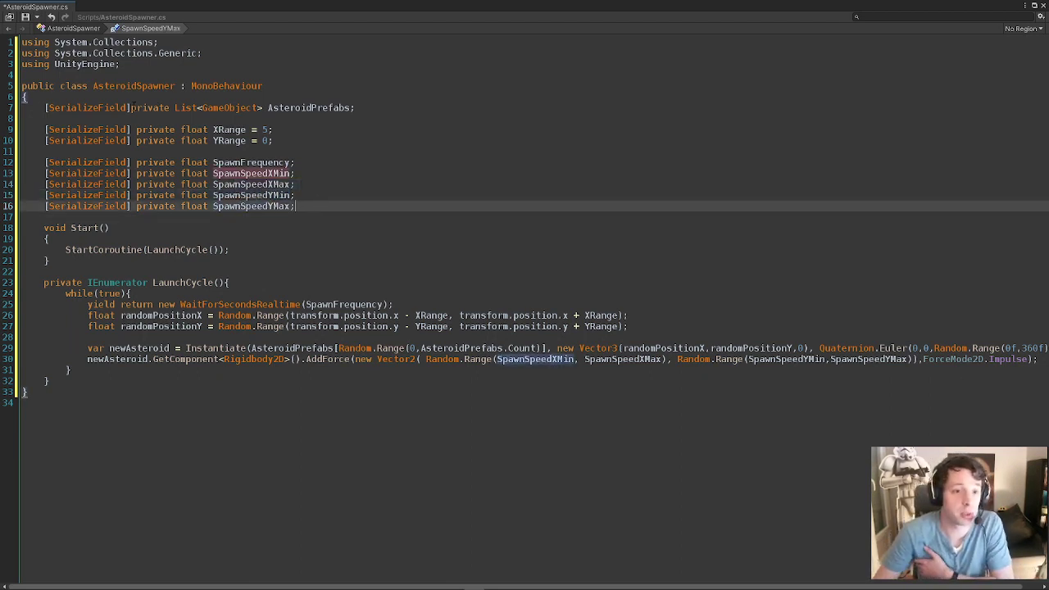
pyautogui.click(224, 108)
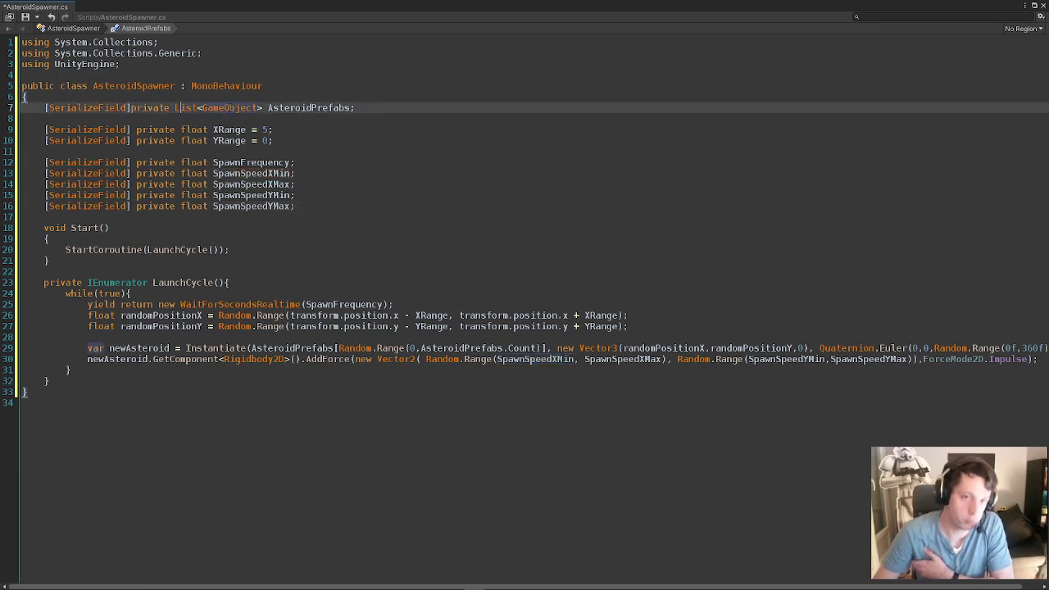
pyautogui.moveTo(283, 103)
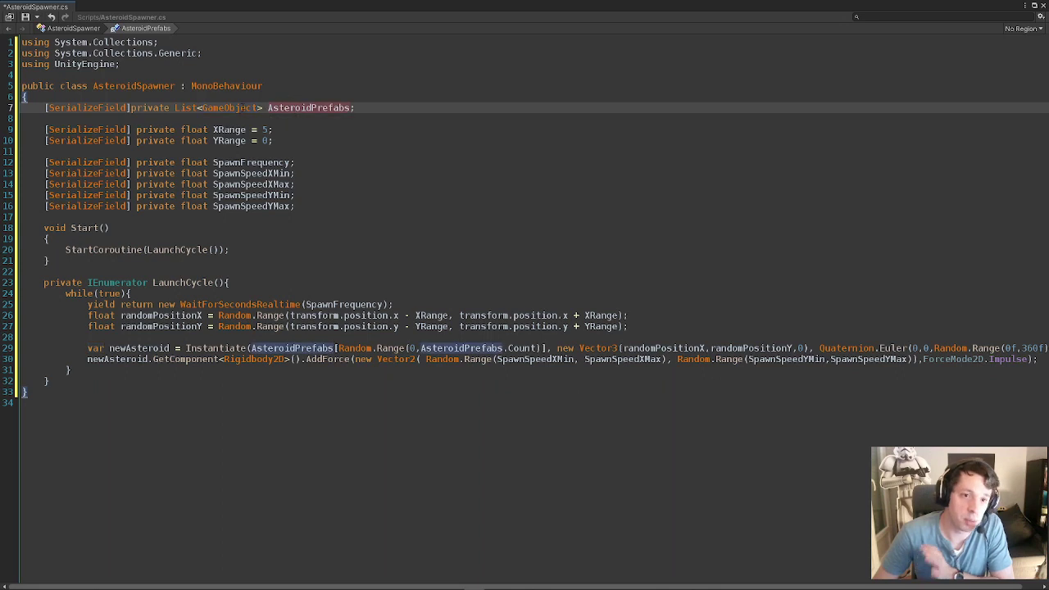
# Change the AsteroidPrefabs list field into a single GameObject named AsteroidPrefab.
pyautogui.moveTo(174, 107); pyautogui.dragTo(202, 107)
pyautogui.press('Delete')
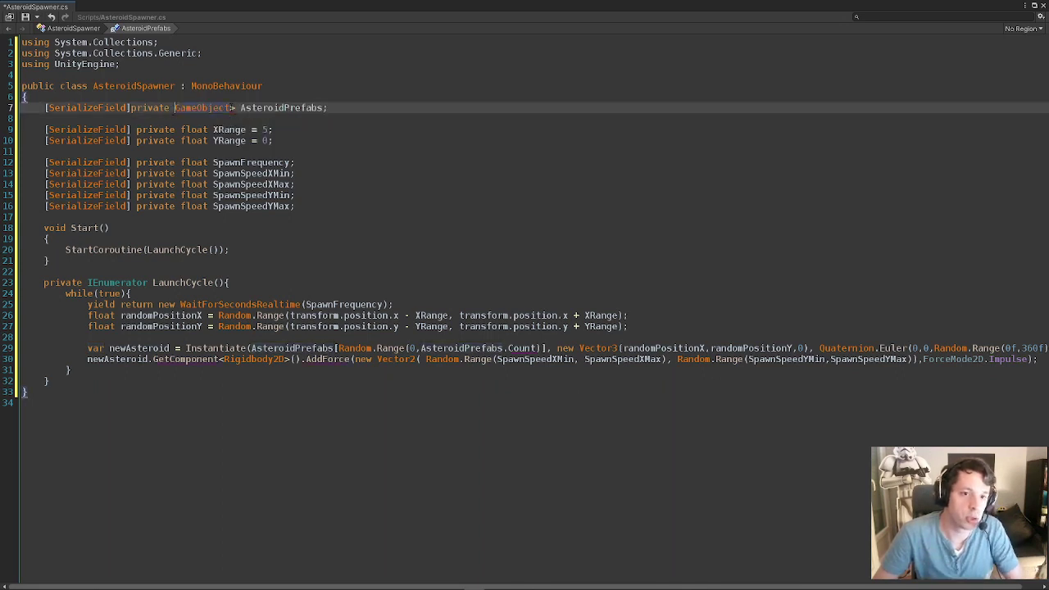
pyautogui.hotkey('ctrl', 'Right')
pyautogui.press('Delete')
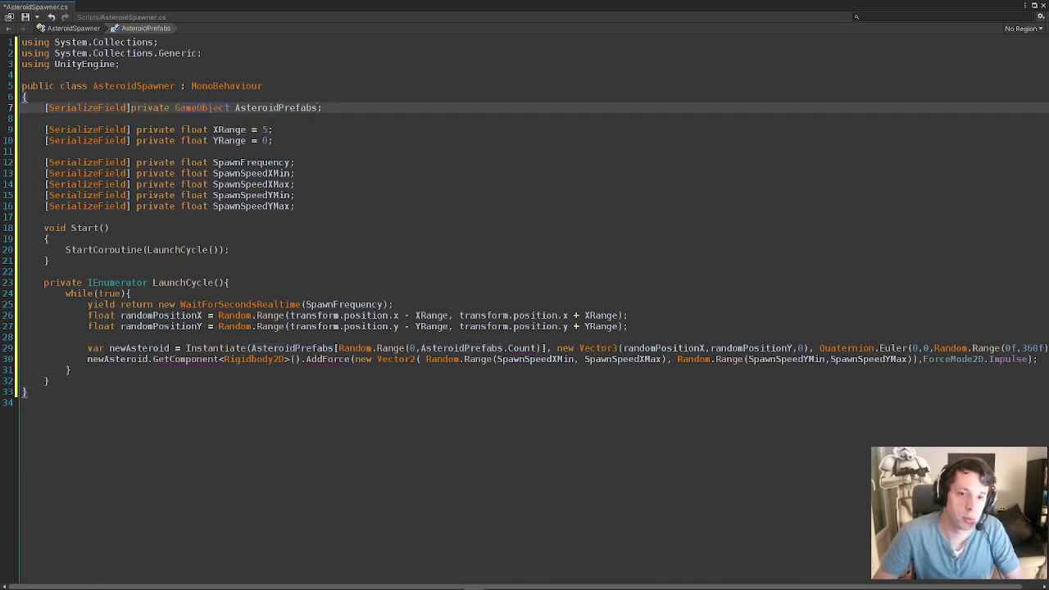
pyautogui.hotkey('ctrl', 'Right')
pyautogui.hotkey('ctrl', 'Right')
pyautogui.press('BackSpace')
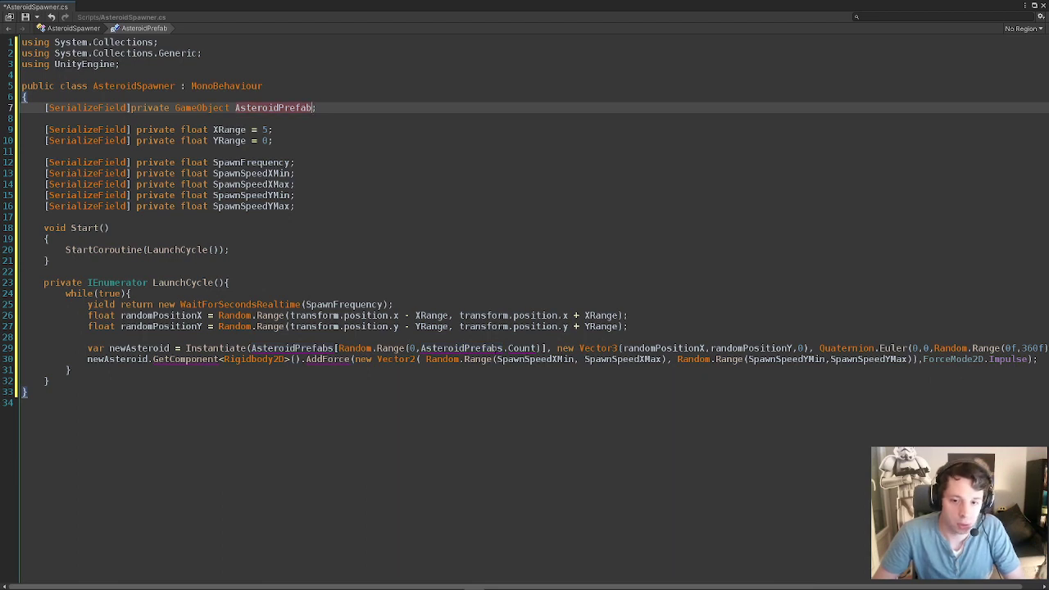
# Replace the random list-index expression in Instantiate with AsteroidPrefab.
pyautogui.click(503, 348)
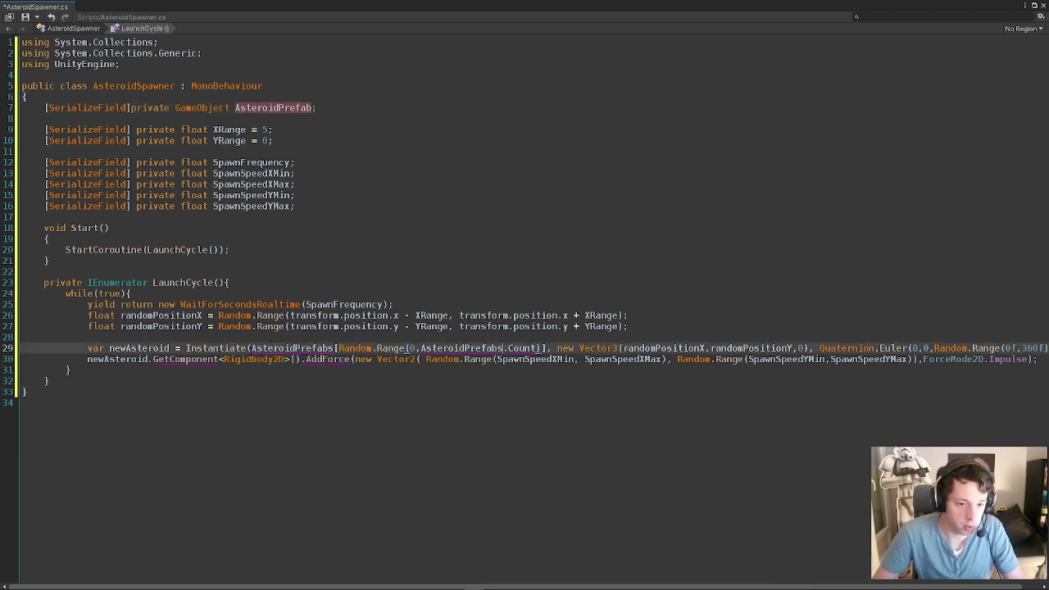
pyautogui.moveTo(250, 348); pyautogui.dragTo(543, 348)
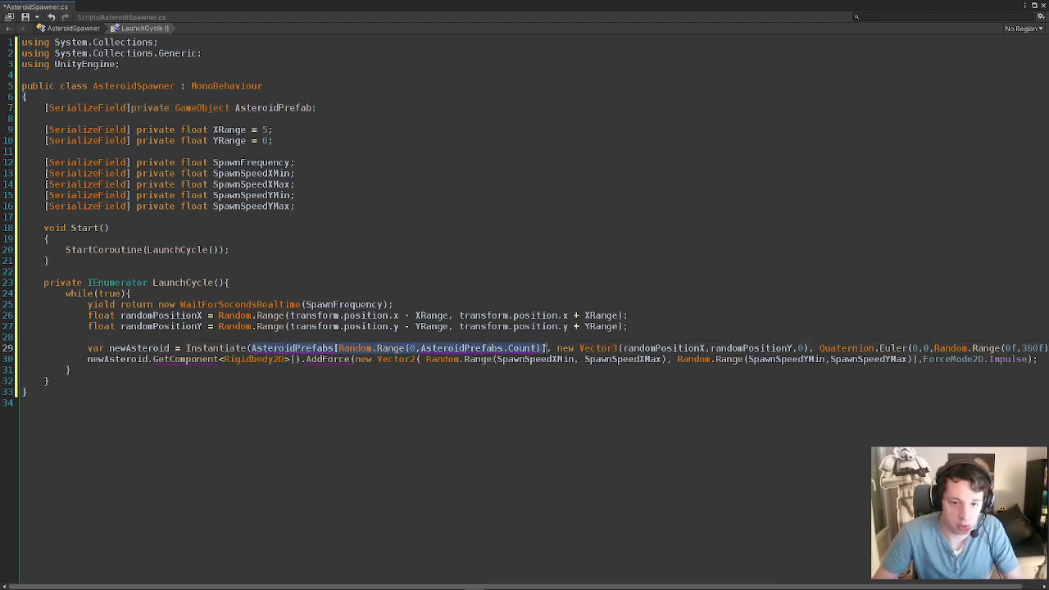
pyautogui.press('BackSpace')
pyautogui.doubleClick(273, 108)
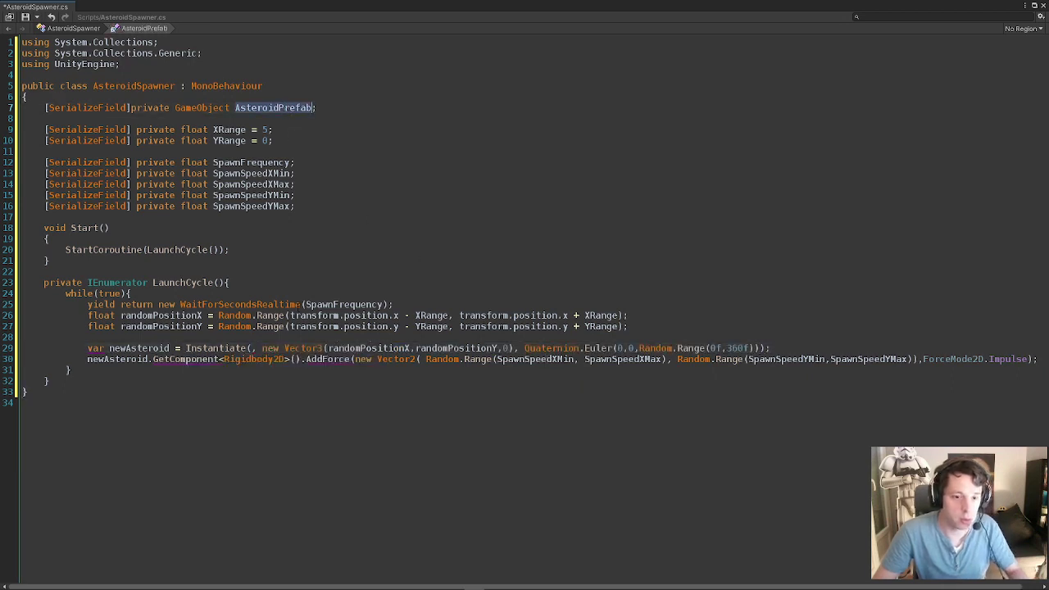
pyautogui.hotkey('ctrl', 'c')
pyautogui.click(253, 348)
pyautogui.hotkey('ctrl', 'v')
pyautogui.press('Escape')
pyautogui.press('Down')
pyautogui.press('Down')
pyautogui.press('Down')
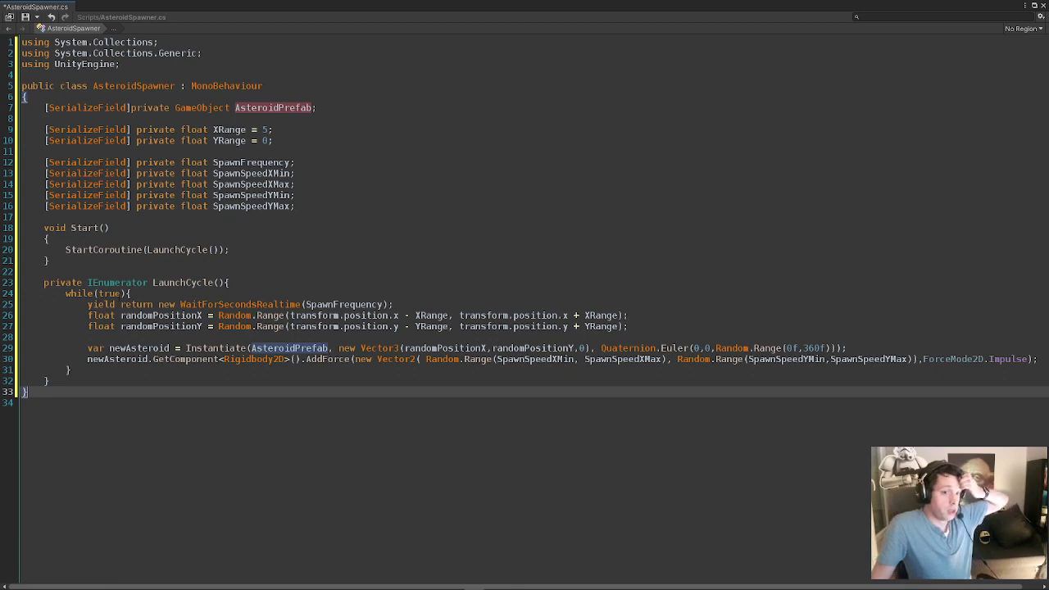
# Trace Start's StartCoroutine call to the LaunchCycle method declaration.
pyautogui.click(81, 229)
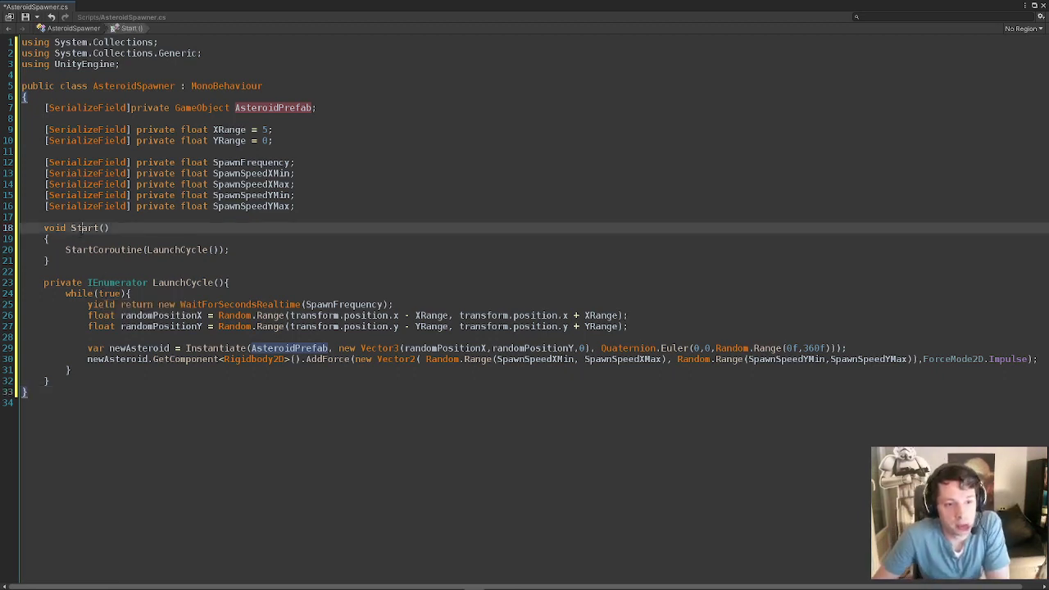
pyautogui.click(72, 249)
pyautogui.moveTo(75, 249); pyautogui.dragTo(147, 249)
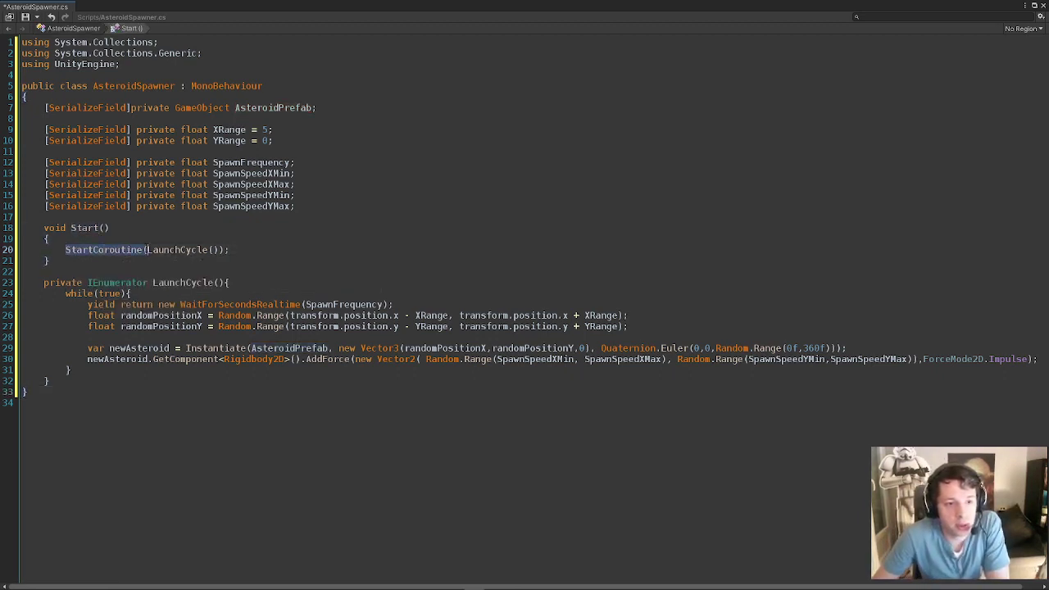
pyautogui.click(147, 249)
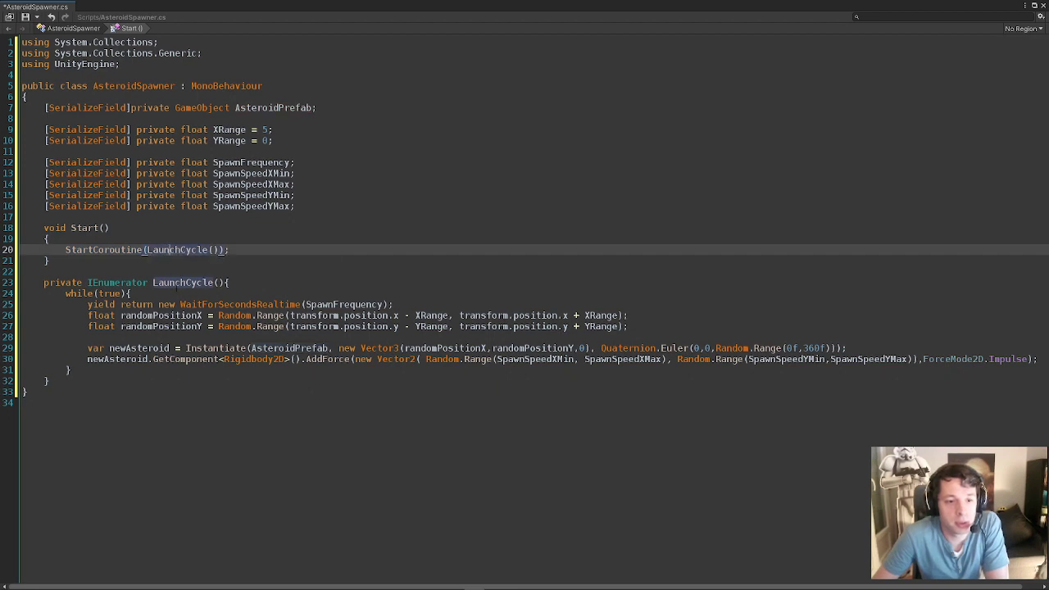
pyautogui.click(203, 281)
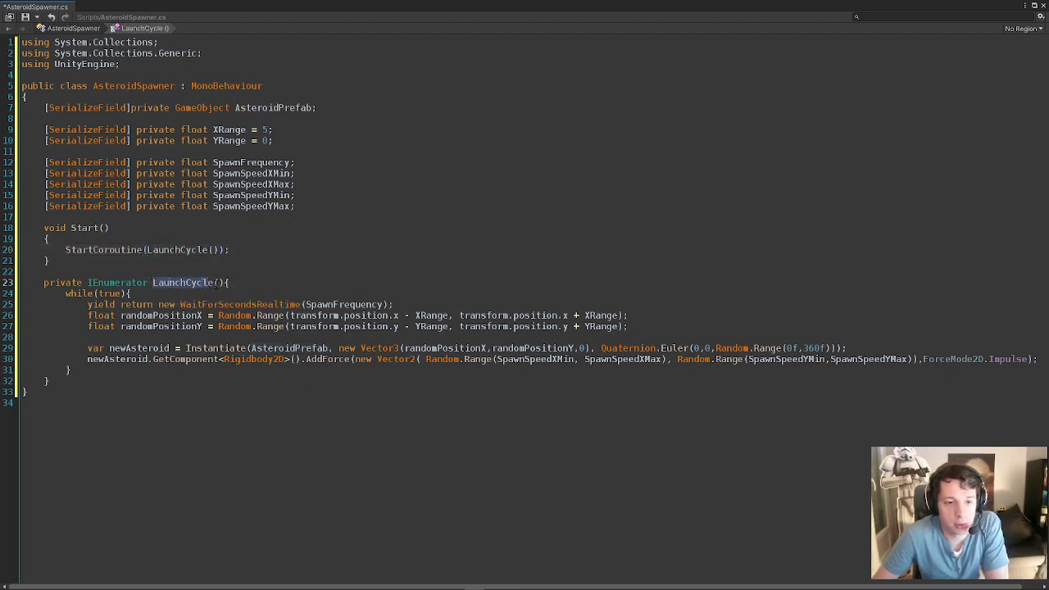
pyautogui.click(215, 281)
pyautogui.moveTo(228, 281); pyautogui.dragTo(150, 282)
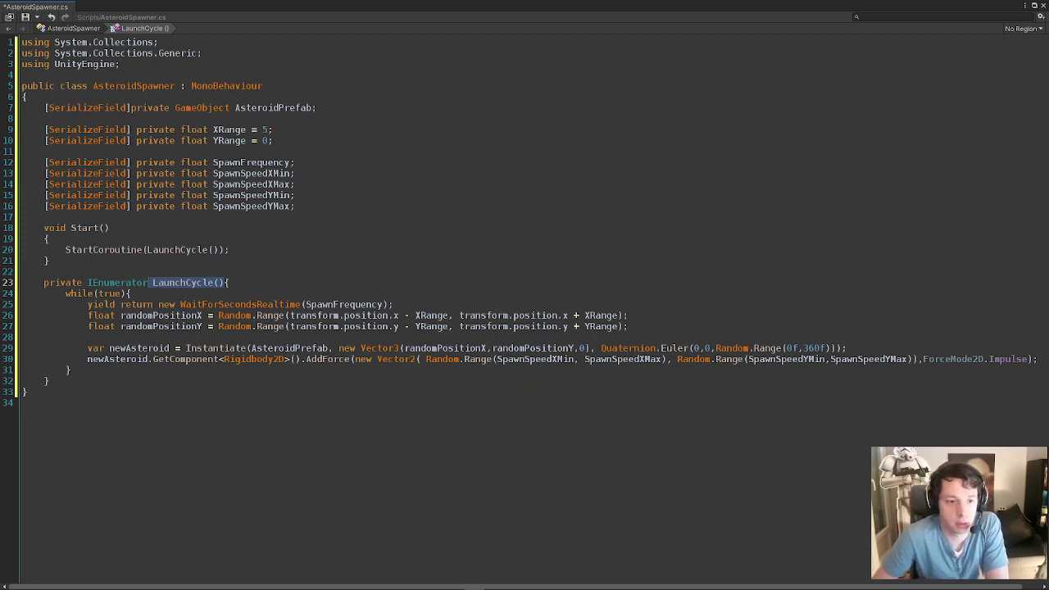
# Inspect LaunchCycle's while loop and its SpawnFrequency wait argument.
pyautogui.click(82, 292)
pyautogui.doubleClick(79, 293)
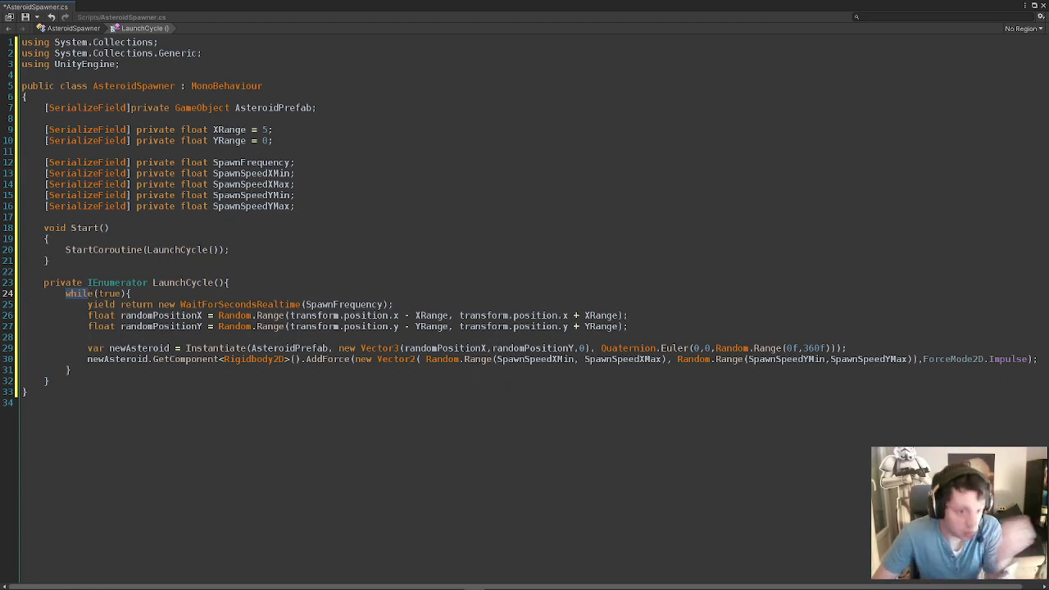
pyautogui.click(69, 293)
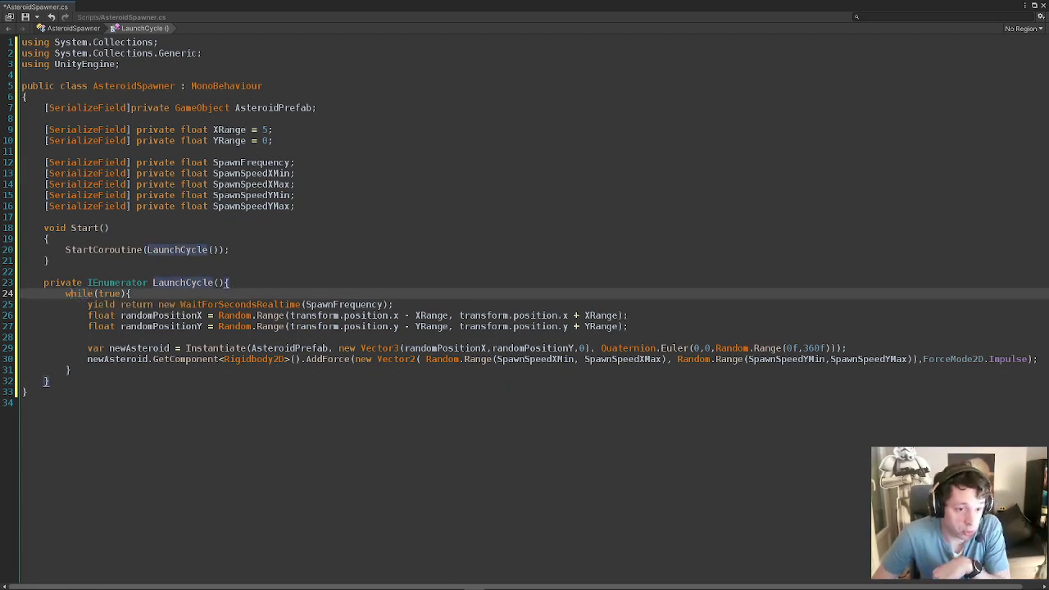
pyautogui.click(89, 304)
pyautogui.doubleClick(321, 304)
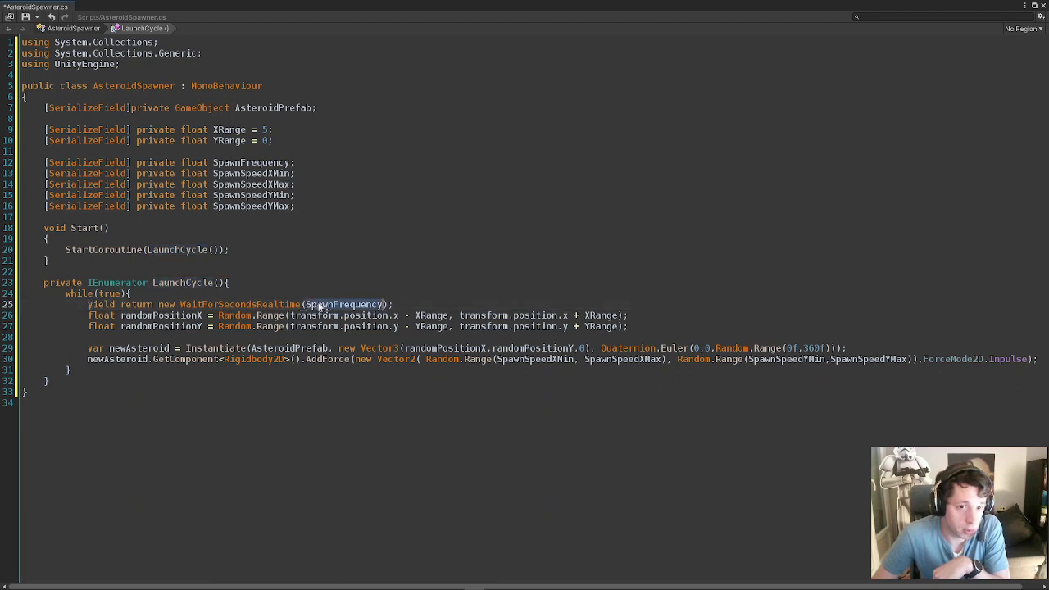
pyautogui.doubleClick(250, 163)
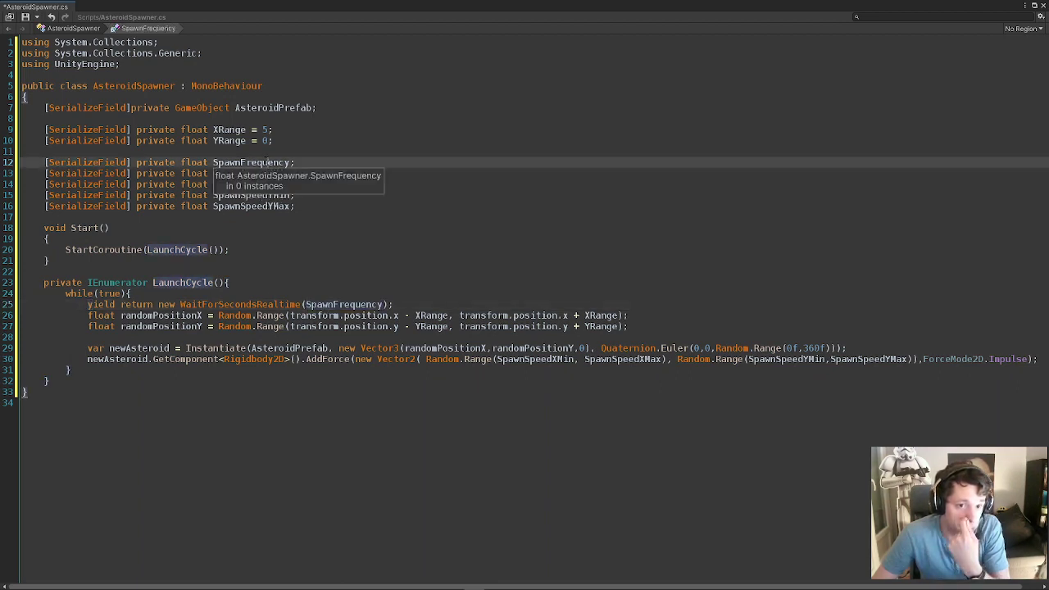
pyautogui.doubleClick(334, 305)
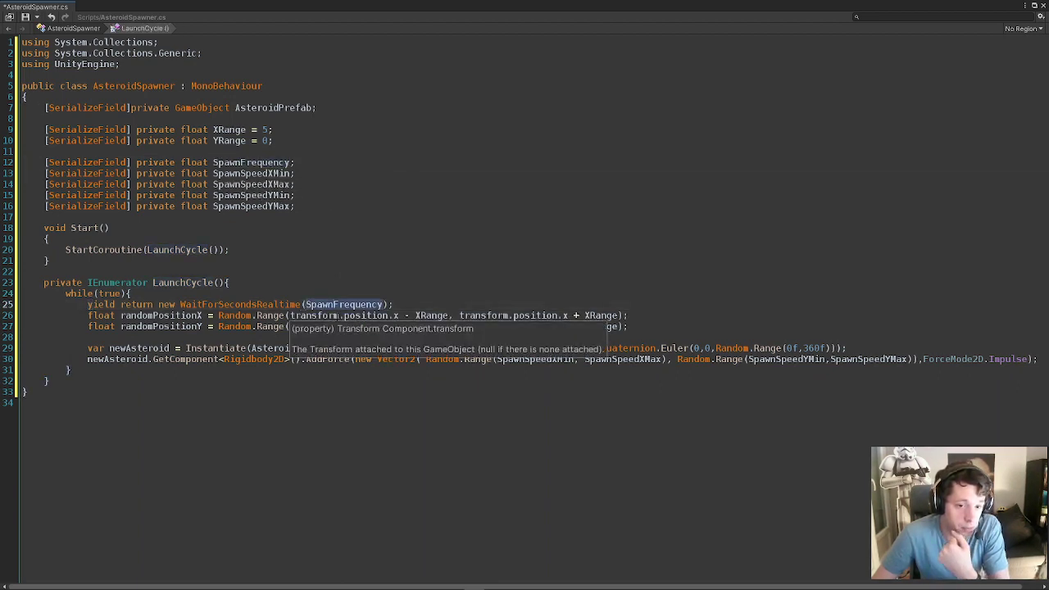
# Inspect the randomPositionX line and go to the XRange declaration on line 9.
pyautogui.doubleClick(161, 315)
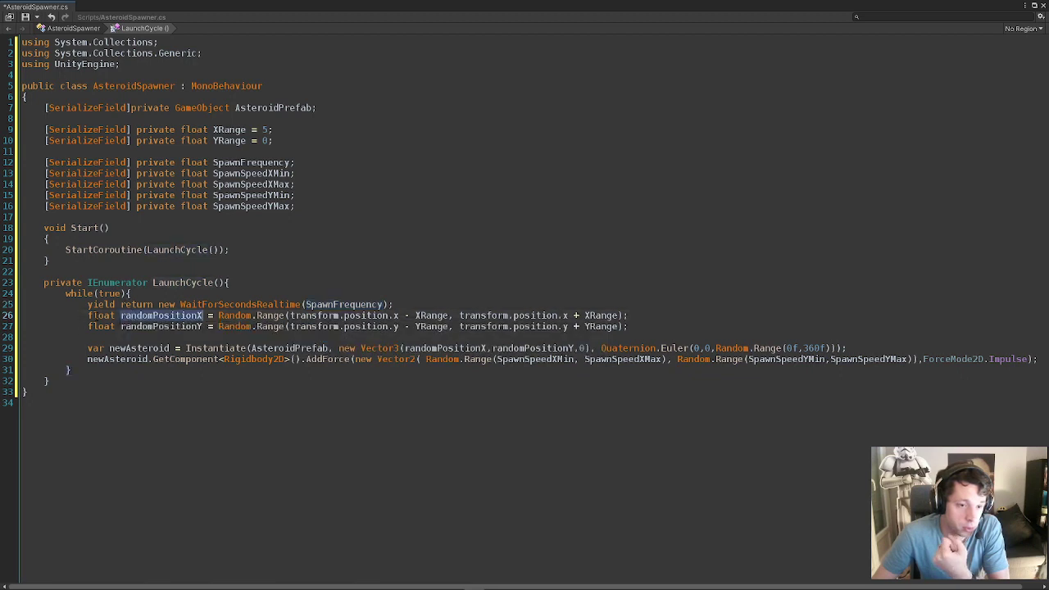
pyautogui.moveTo(87, 315); pyautogui.dragTo(202, 315)
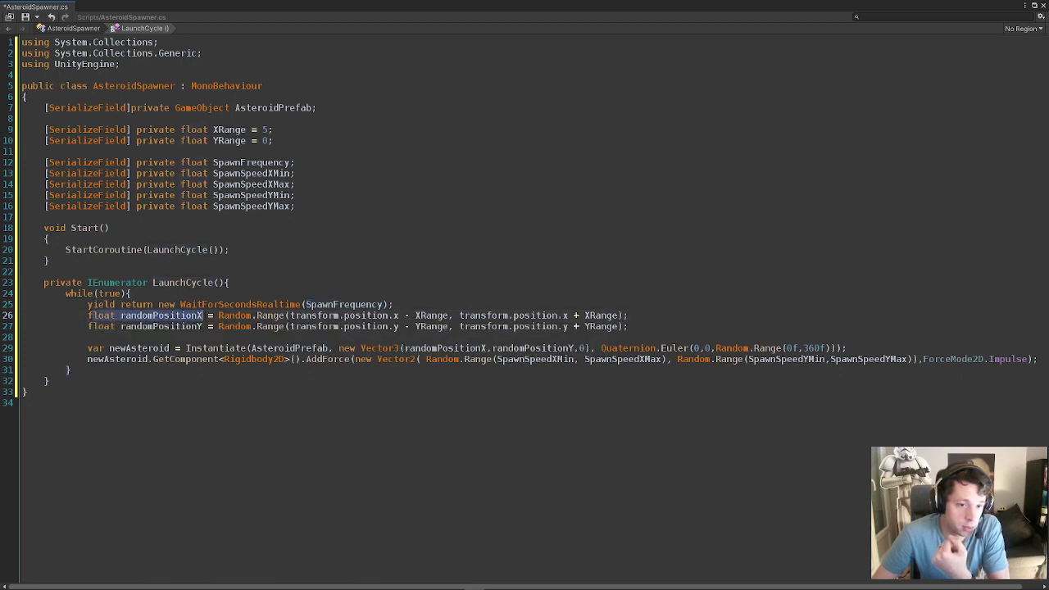
pyautogui.click(173, 316)
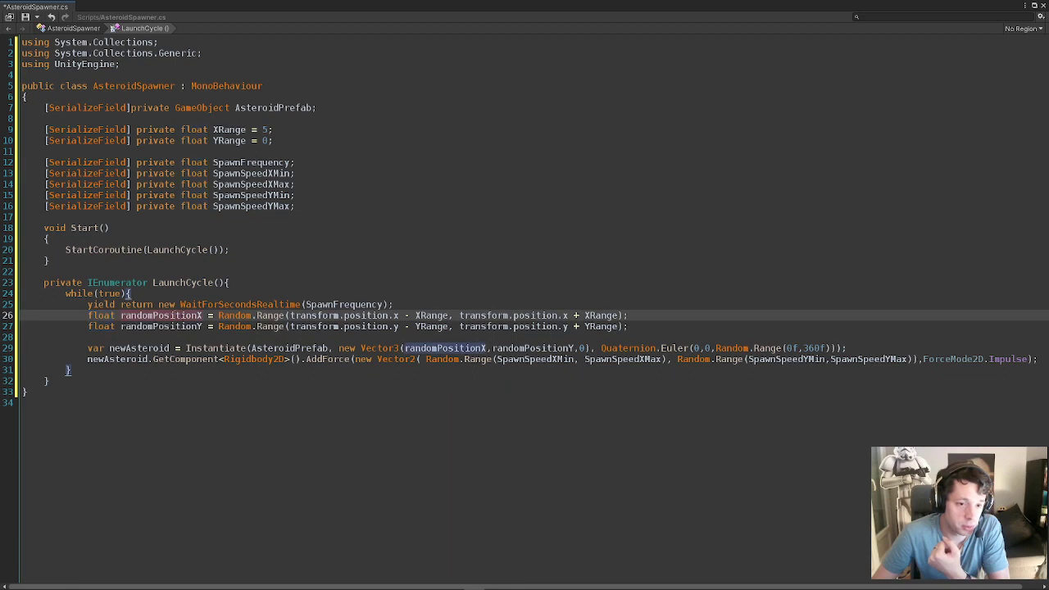
pyautogui.press('Down')
pyautogui.press('Up')
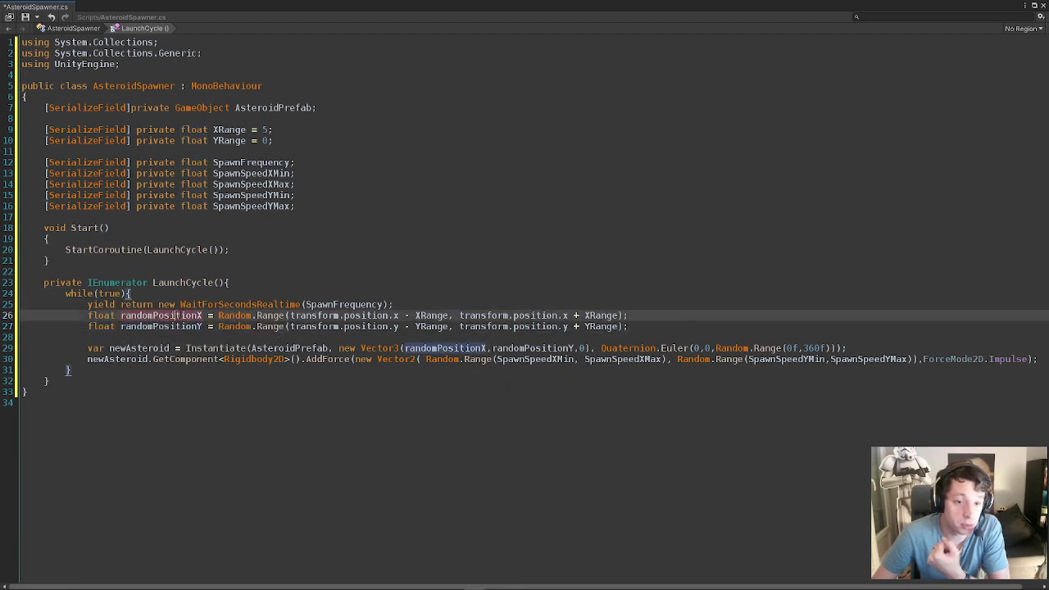
pyautogui.click(534, 315)
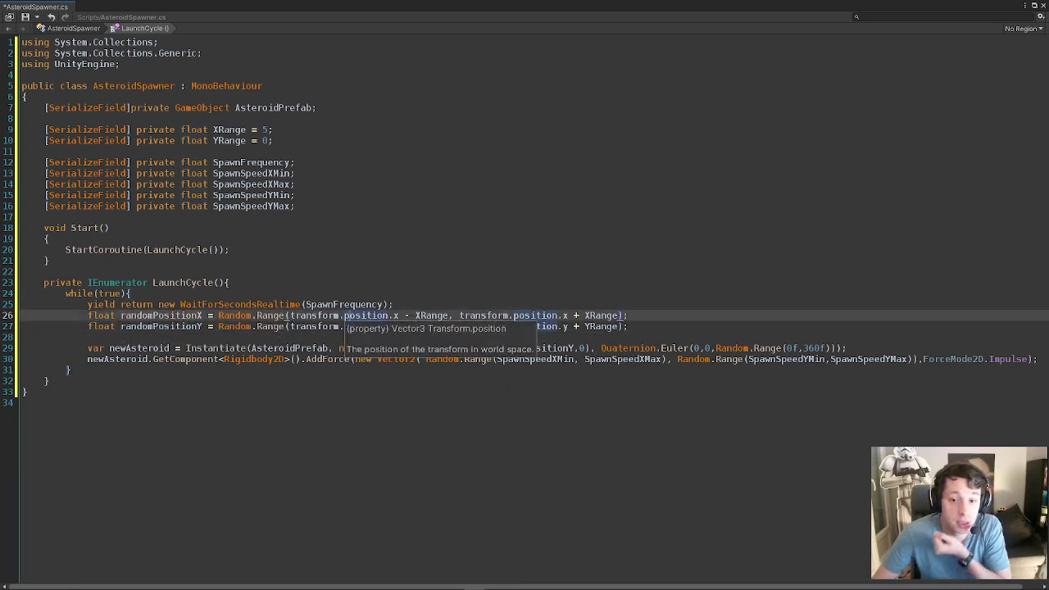
pyautogui.moveTo(218, 133)
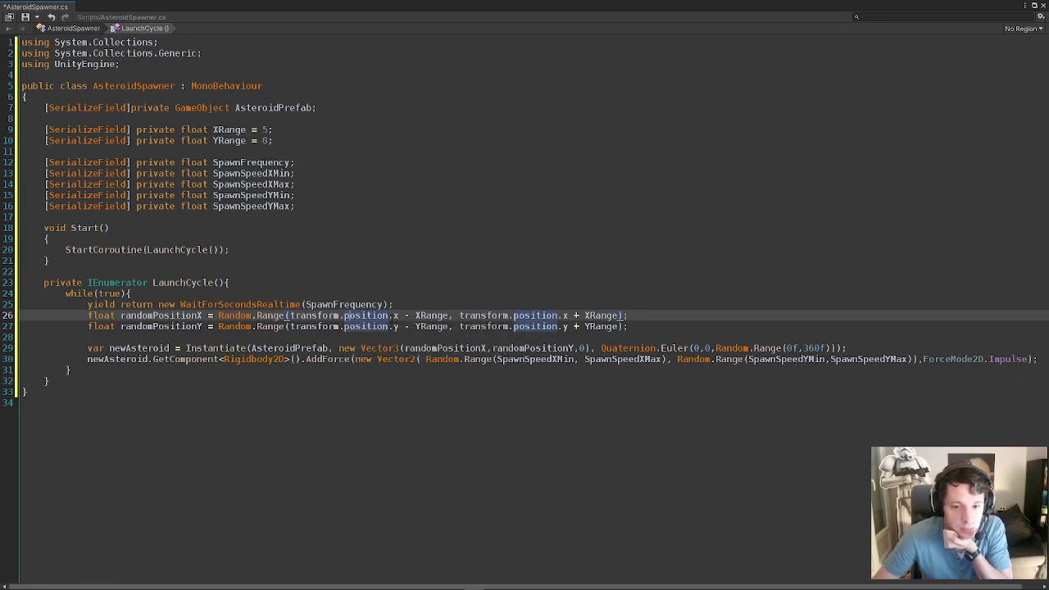
pyautogui.click(417, 315)
pyautogui.click(221, 130)
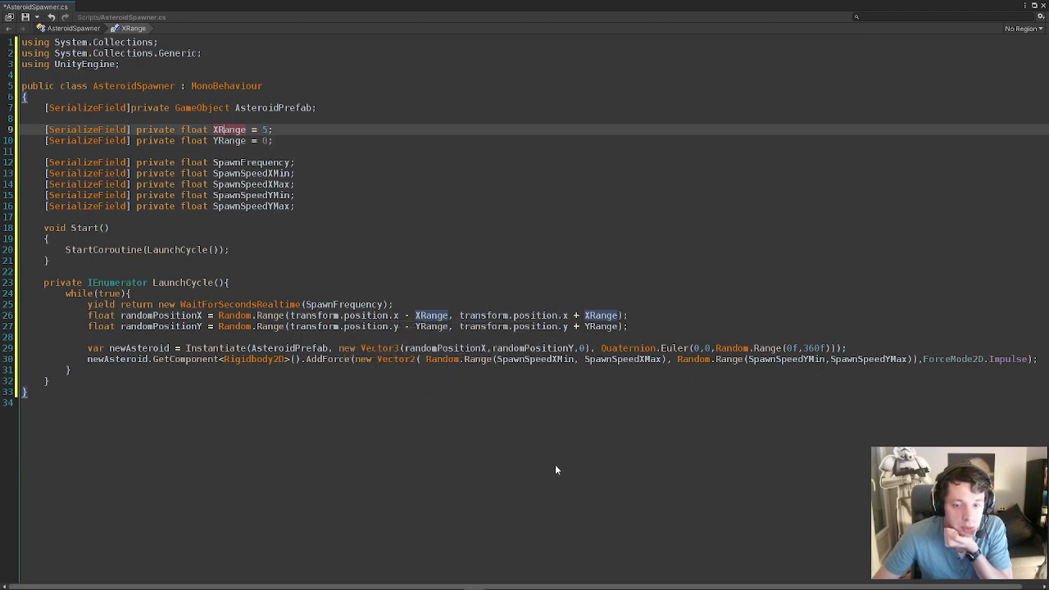
pyautogui.click(289, 316)
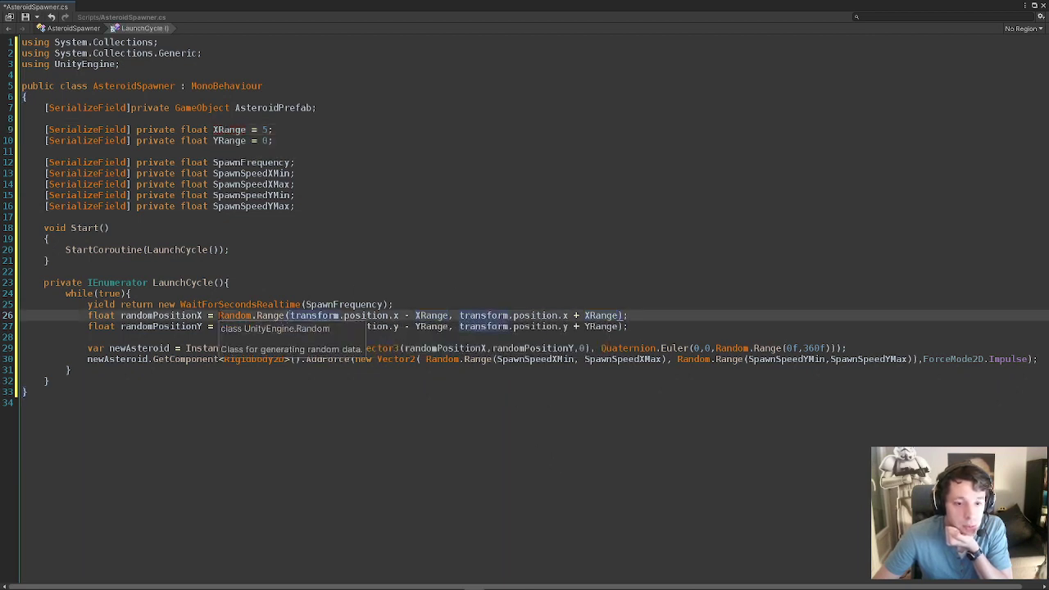
# Examine Random, transform and the randomPositionY Range call on lines 26–27.
pyautogui.click(218, 315)
pyautogui.doubleClick(221, 315)
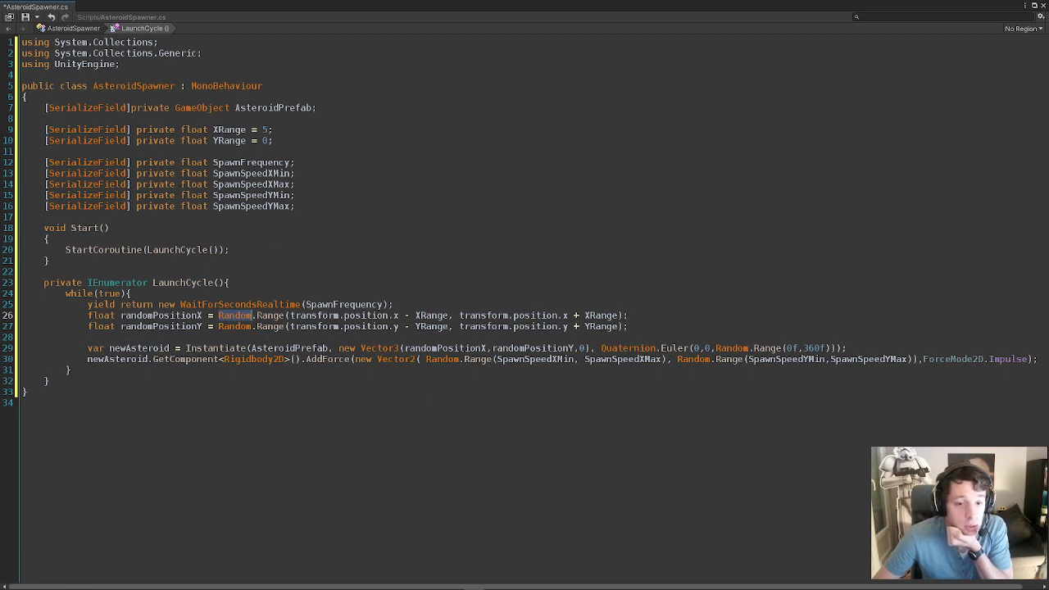
pyautogui.click(313, 315)
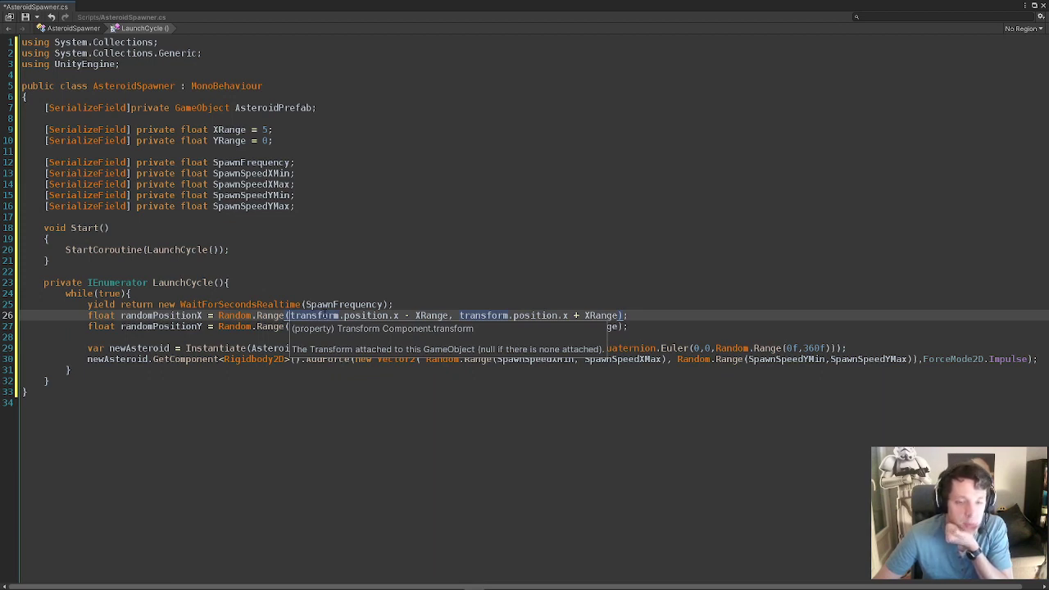
pyautogui.click(267, 326)
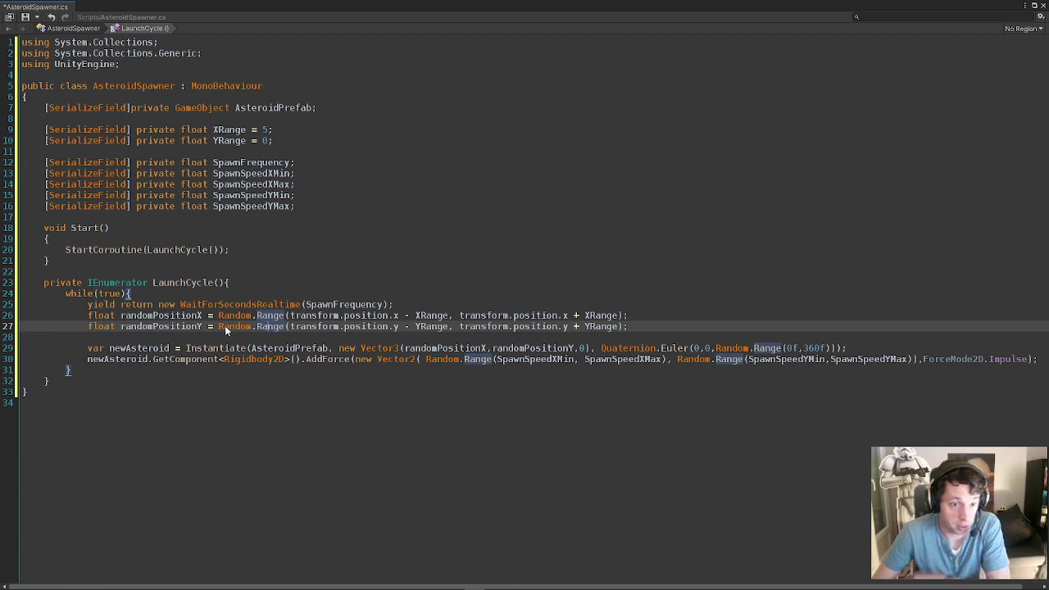
pyautogui.click(100, 318)
pyautogui.hotkey('ctrl', 'Right')
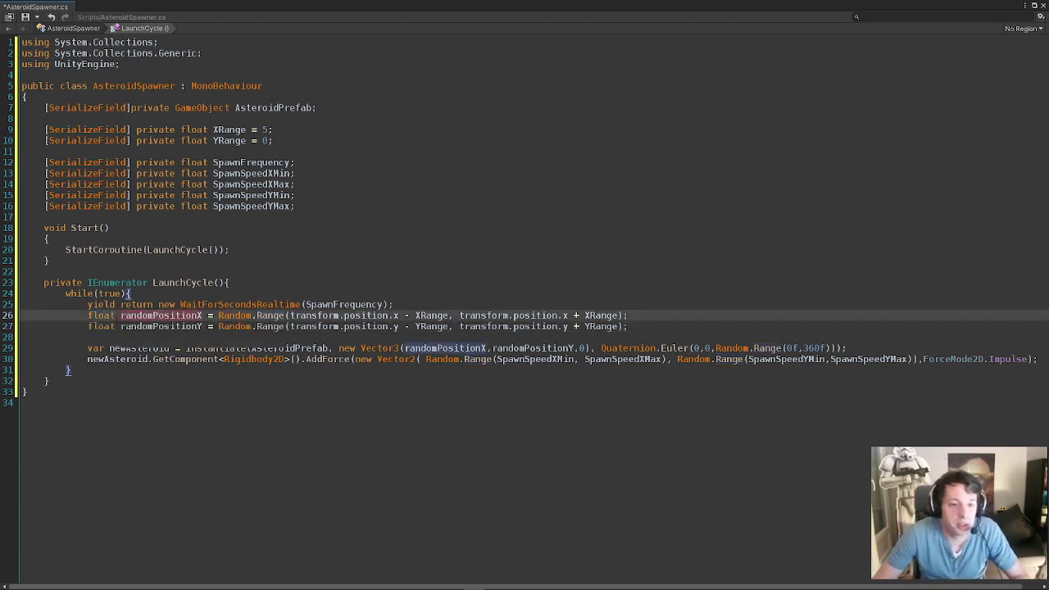
pyautogui.press('Down')
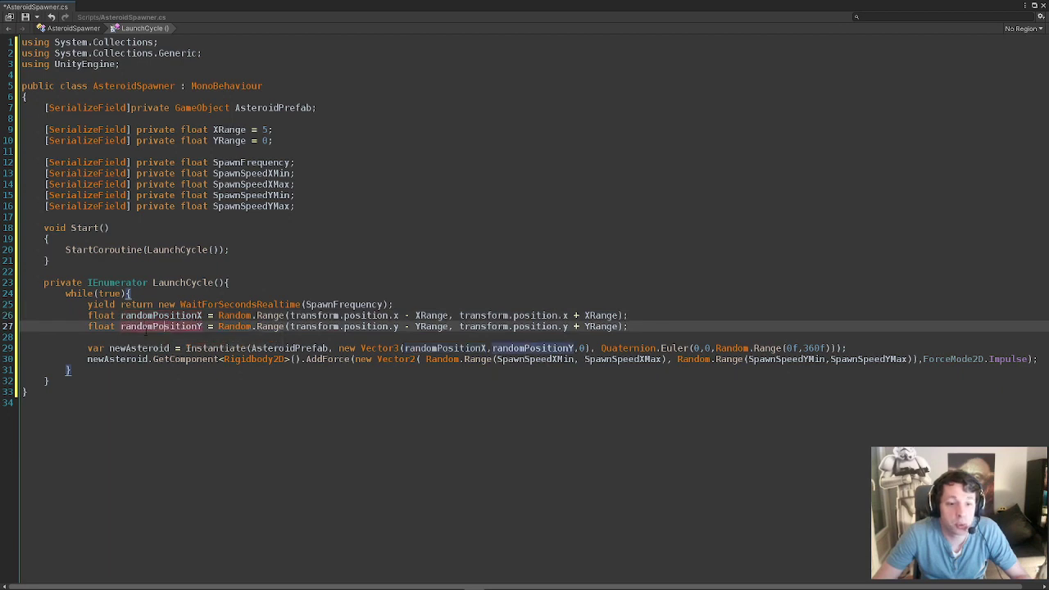
pyautogui.press('Down')
pyautogui.press('Down')
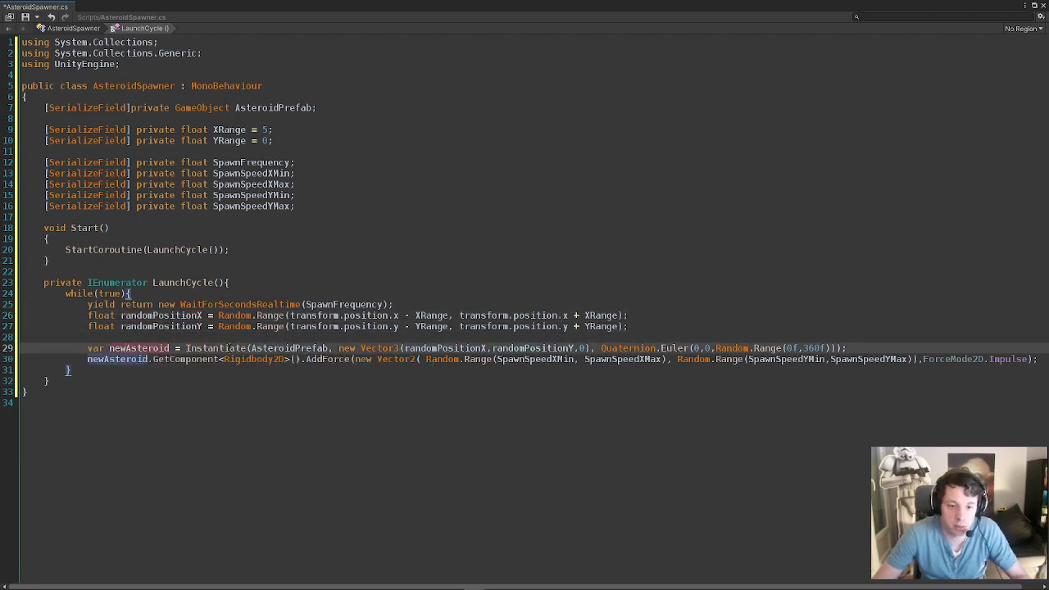
# Review the Instantiate line: AsteroidPrefab, the Vector3 spawn position and the 360f random rotation.
pyautogui.doubleClick(281, 351)
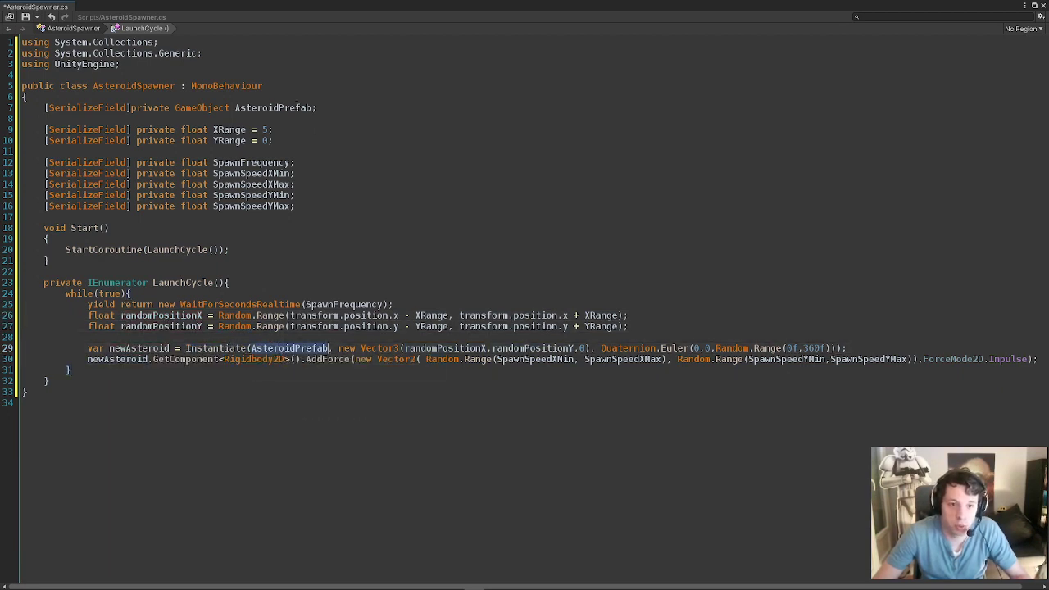
pyautogui.press('F12')
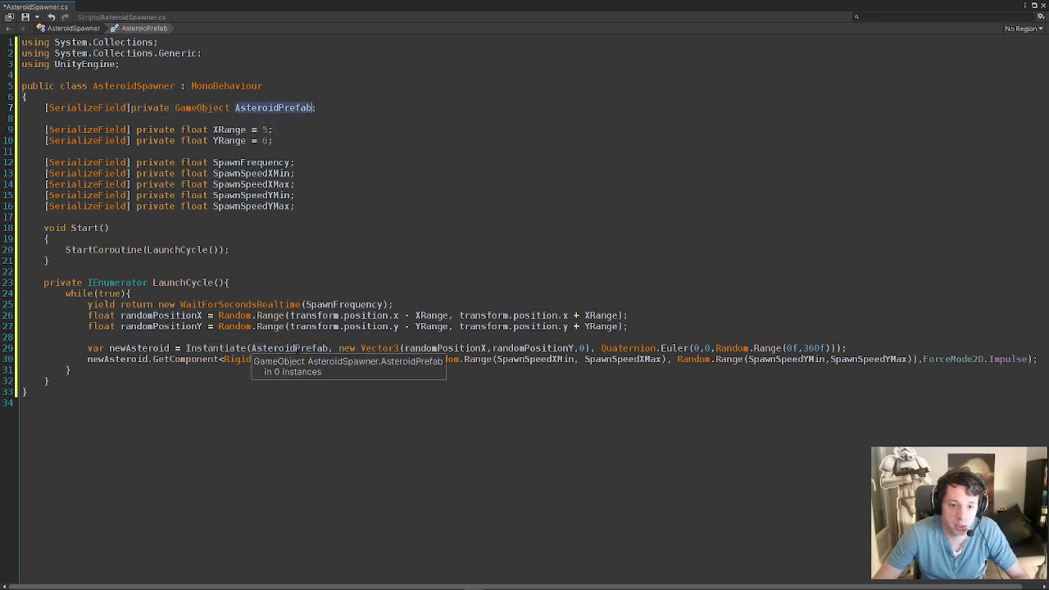
pyautogui.click(296, 348)
pyautogui.click(431, 348)
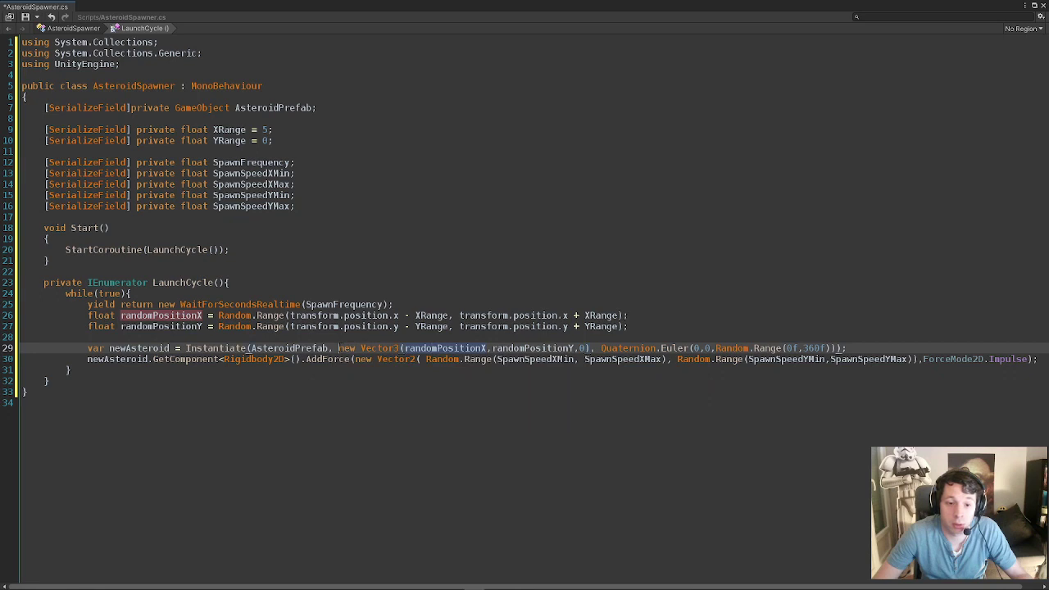
pyautogui.moveTo(338, 348); pyautogui.dragTo(586, 348)
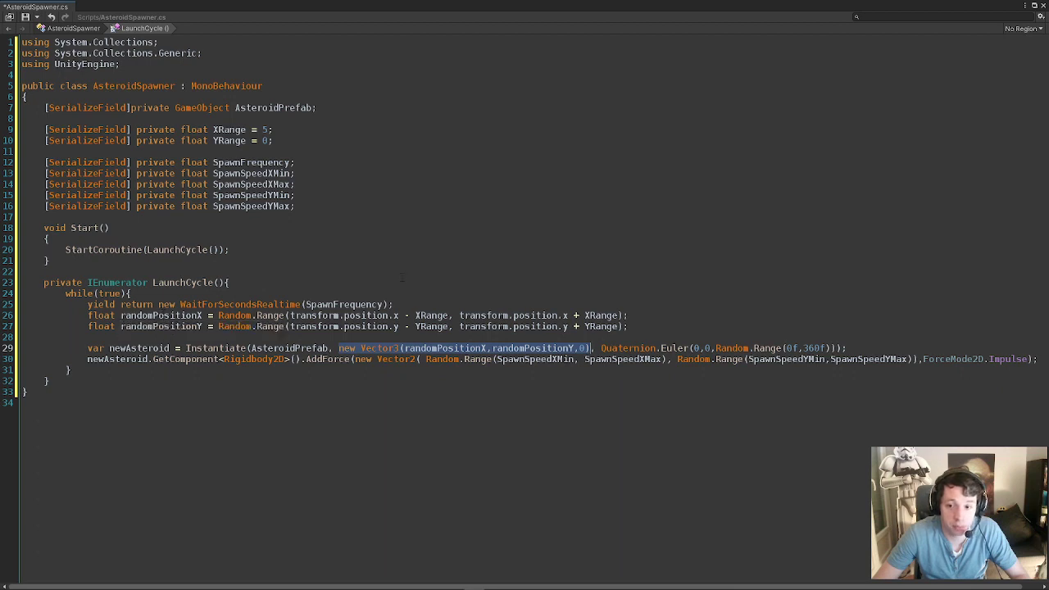
pyautogui.moveTo(601, 348); pyautogui.dragTo(845, 349)
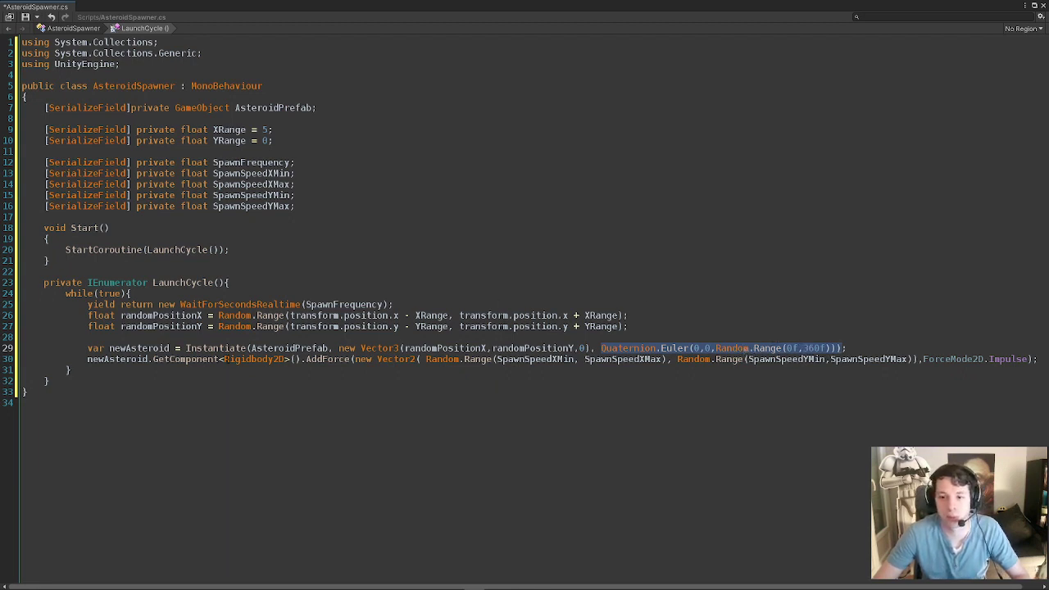
pyautogui.click(792, 349)
pyautogui.doubleClick(819, 348)
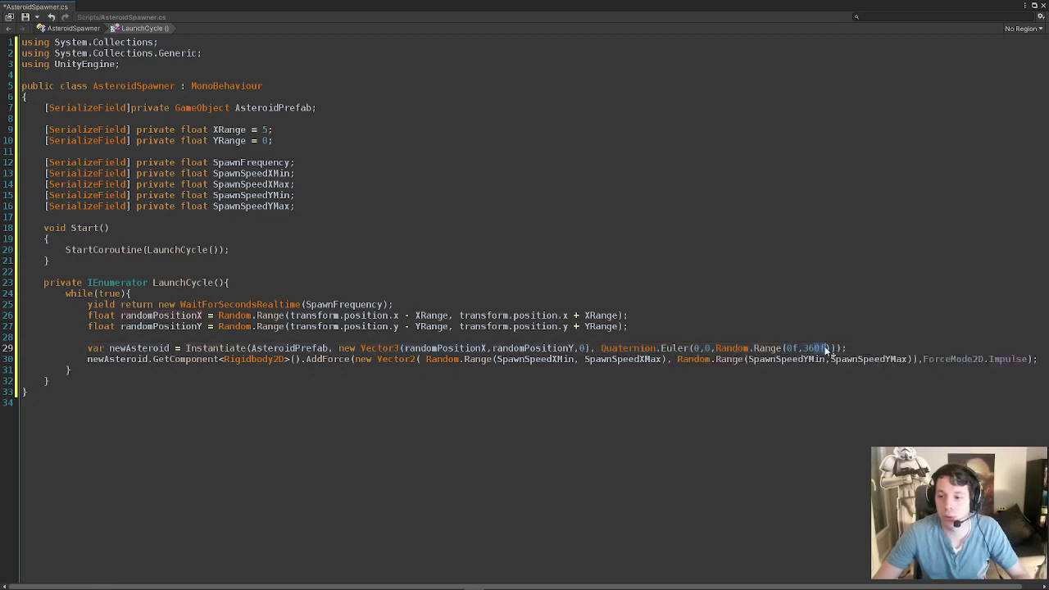
# Review the AddForce line's Vector2 force built from the SpawnSpeed X and Y ranges.
pyautogui.click(88, 359)
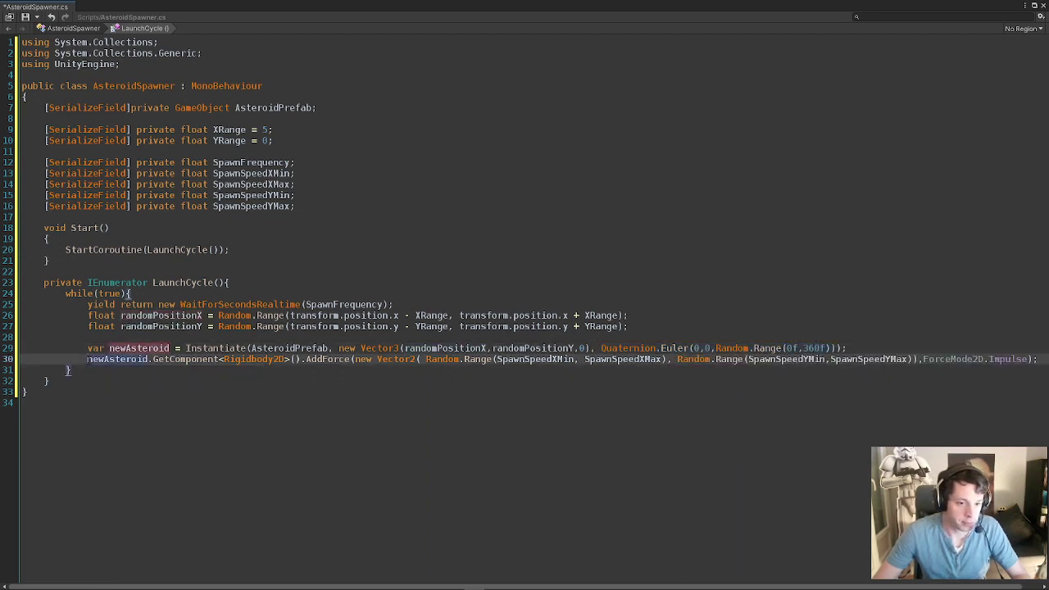
pyautogui.moveTo(87, 359); pyautogui.dragTo(262, 360)
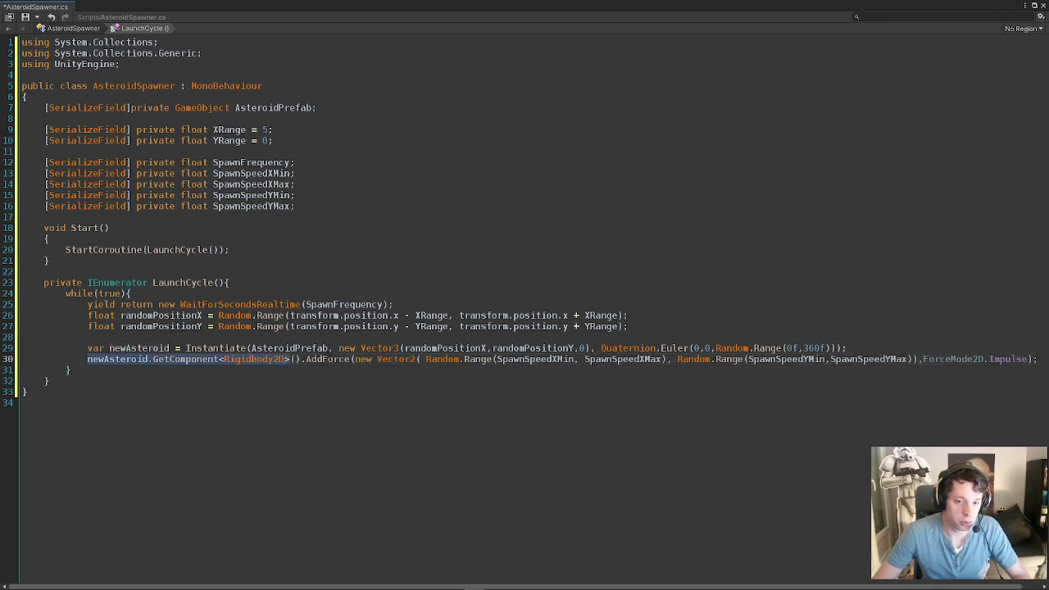
pyautogui.click(494, 359)
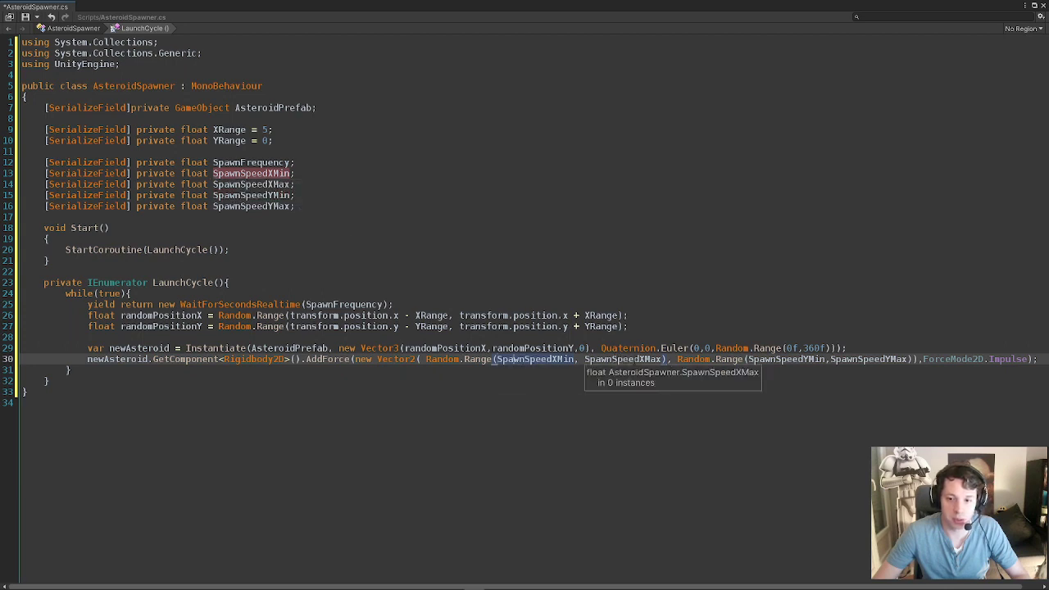
pyautogui.click(634, 359)
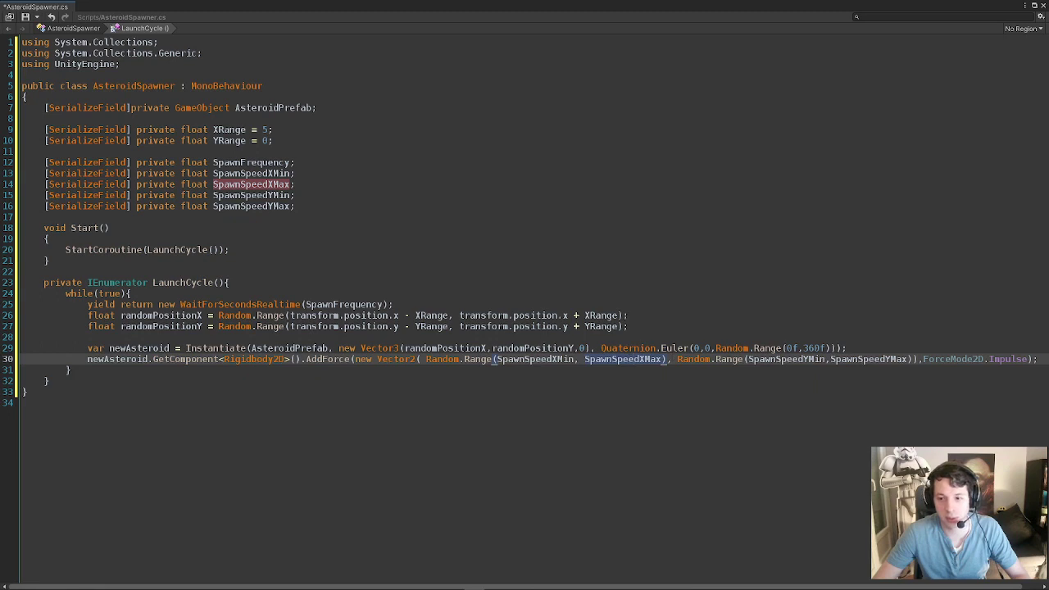
pyautogui.click(726, 359)
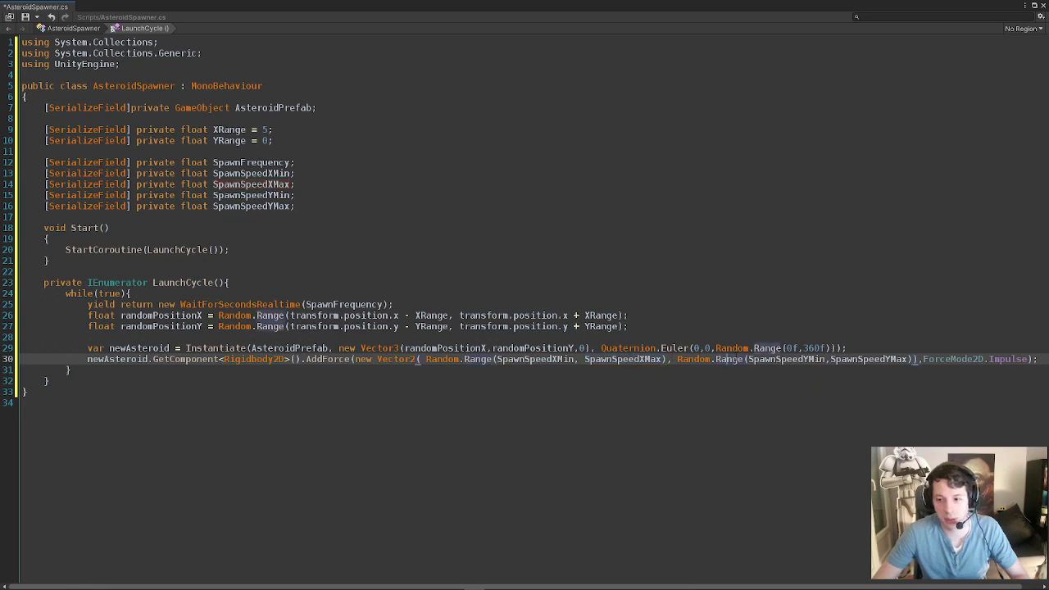
pyautogui.click(891, 359)
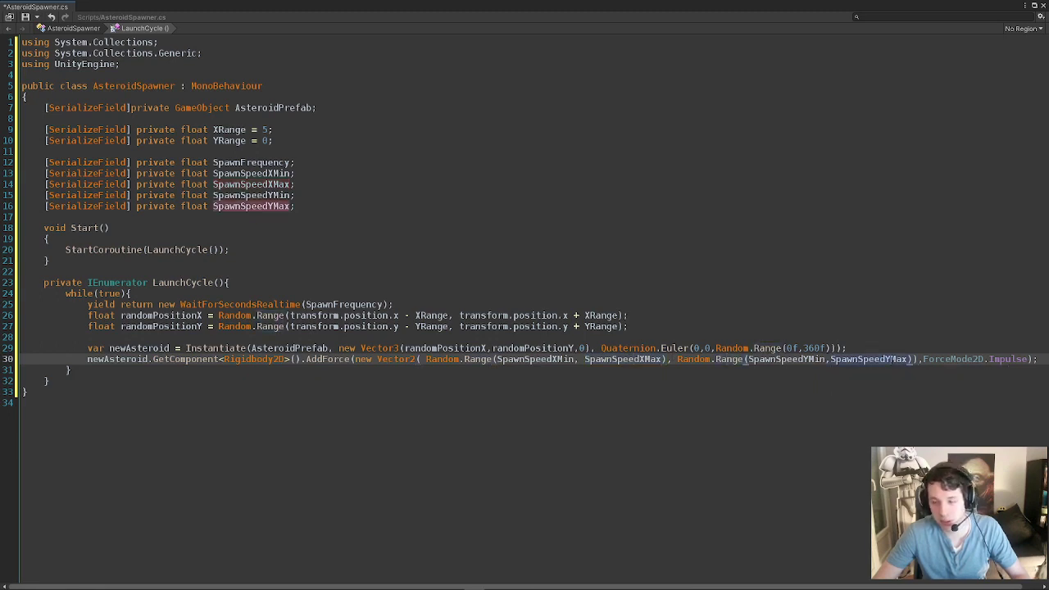
pyautogui.click(383, 360)
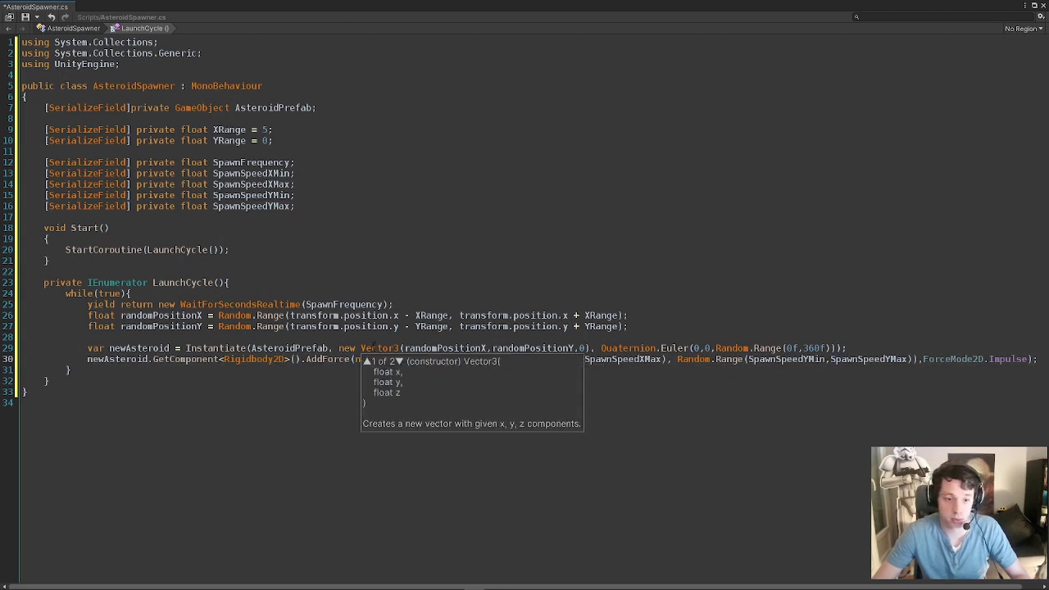
pyautogui.click(379, 348)
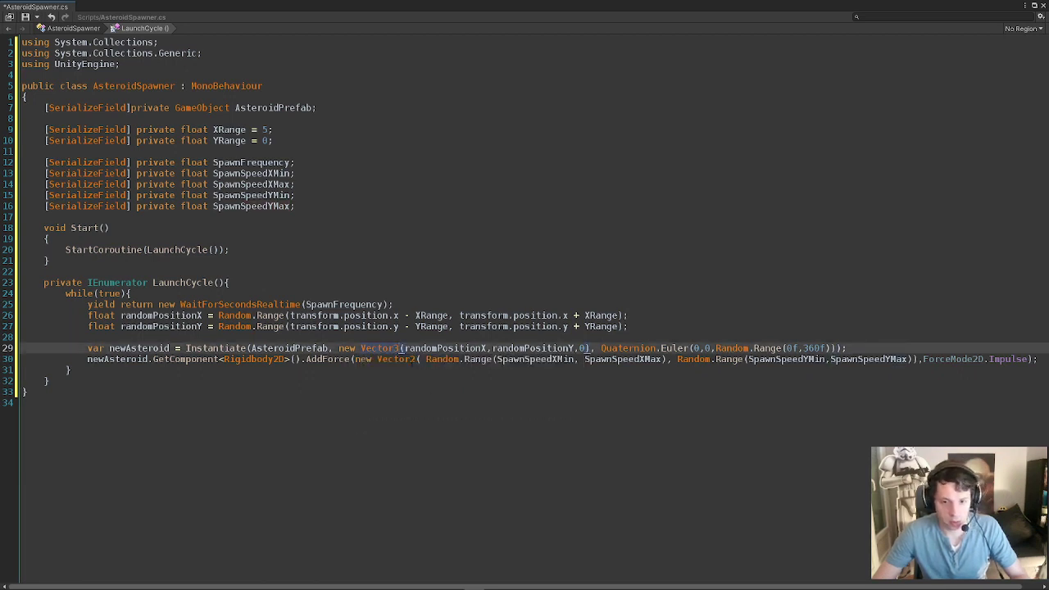
pyautogui.click(411, 359)
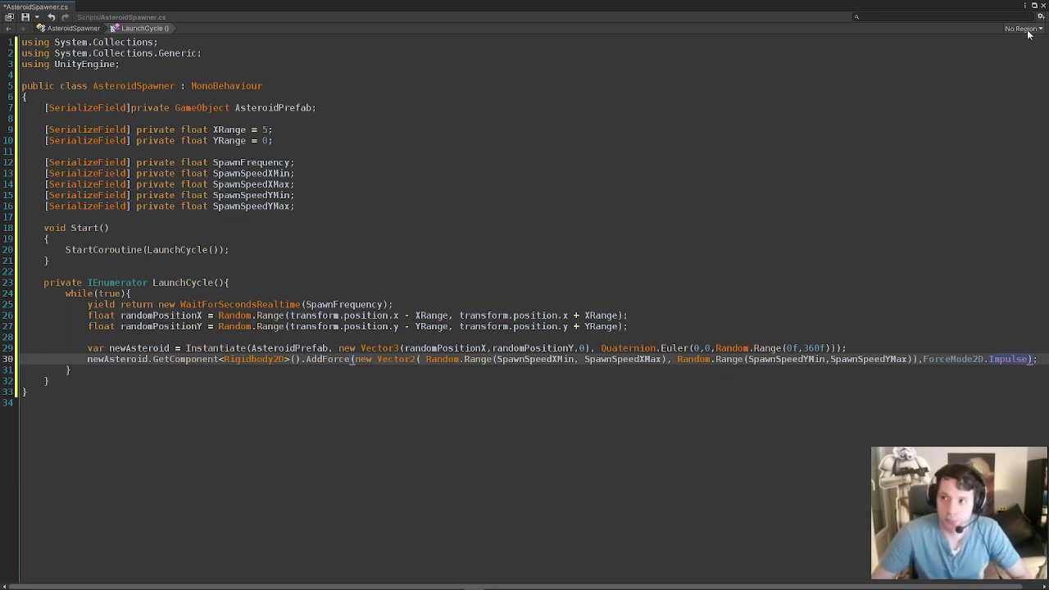
pyautogui.click(490, 207)
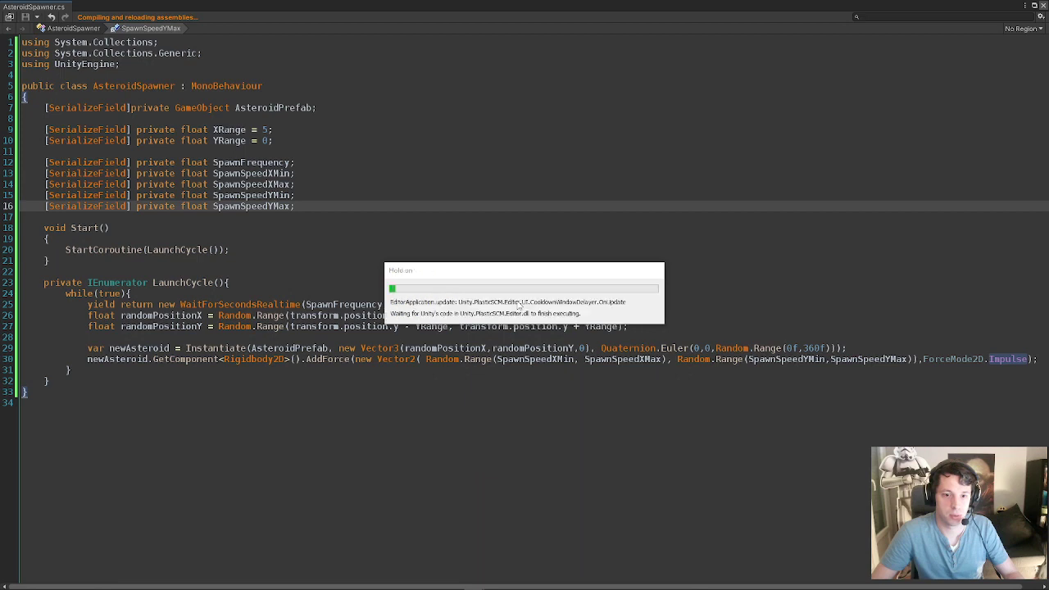
# Back in Unity, add an empty GameObject to SampleScene's Hierarchy named AsteroidSpawner.
pyautogui.hotkey('alt', 'Tab')
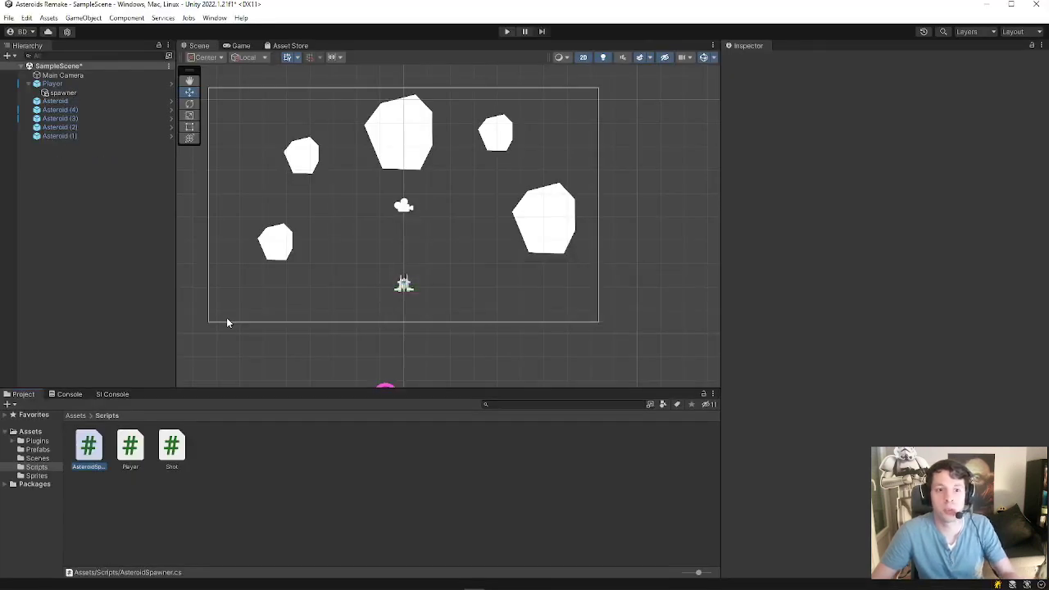
pyautogui.click(85, 459)
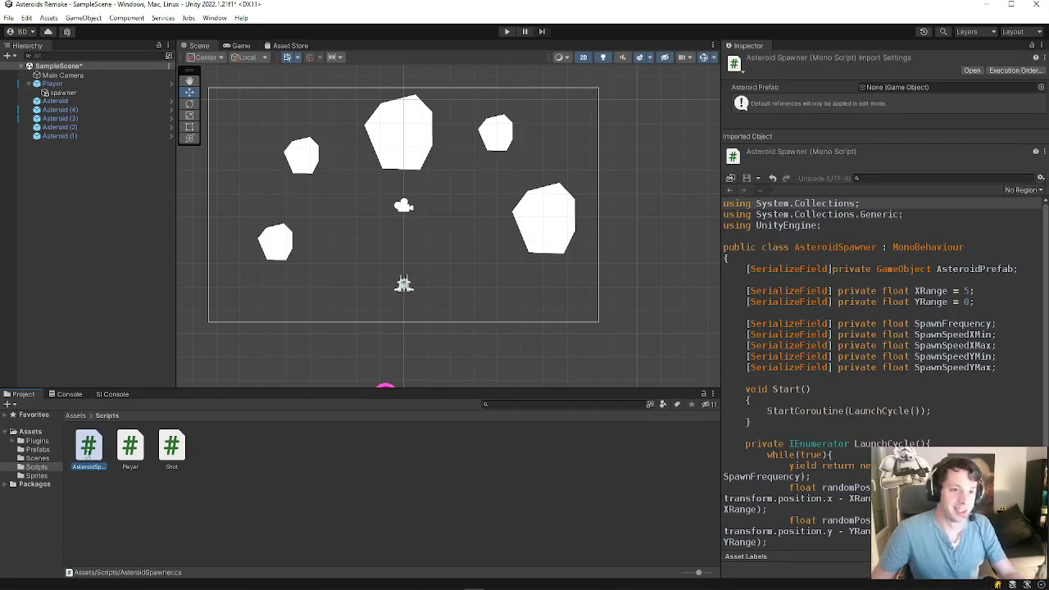
pyautogui.rightClick(86, 266)
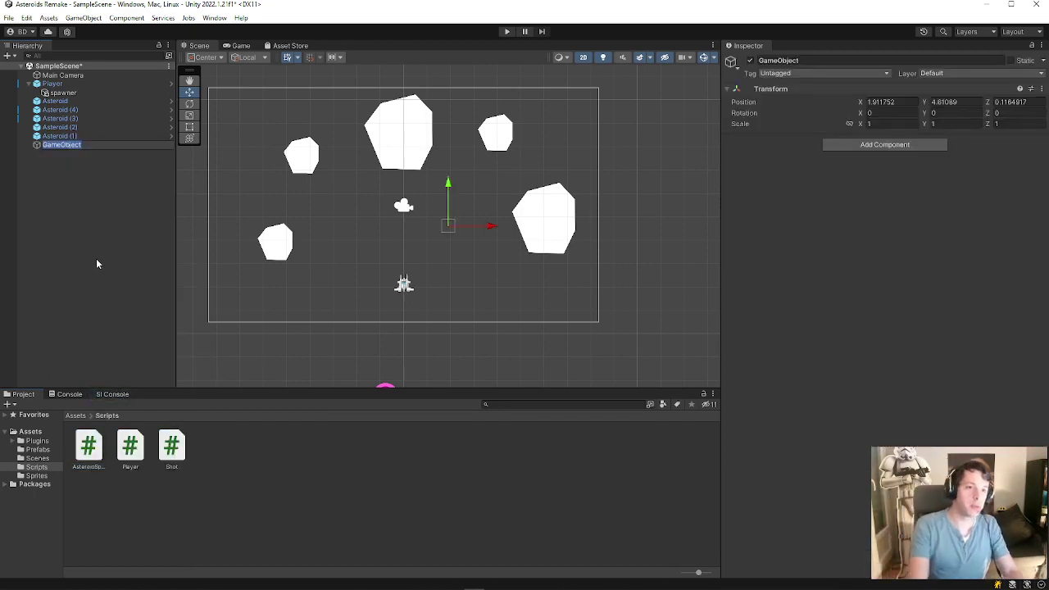
pyautogui.write('A')
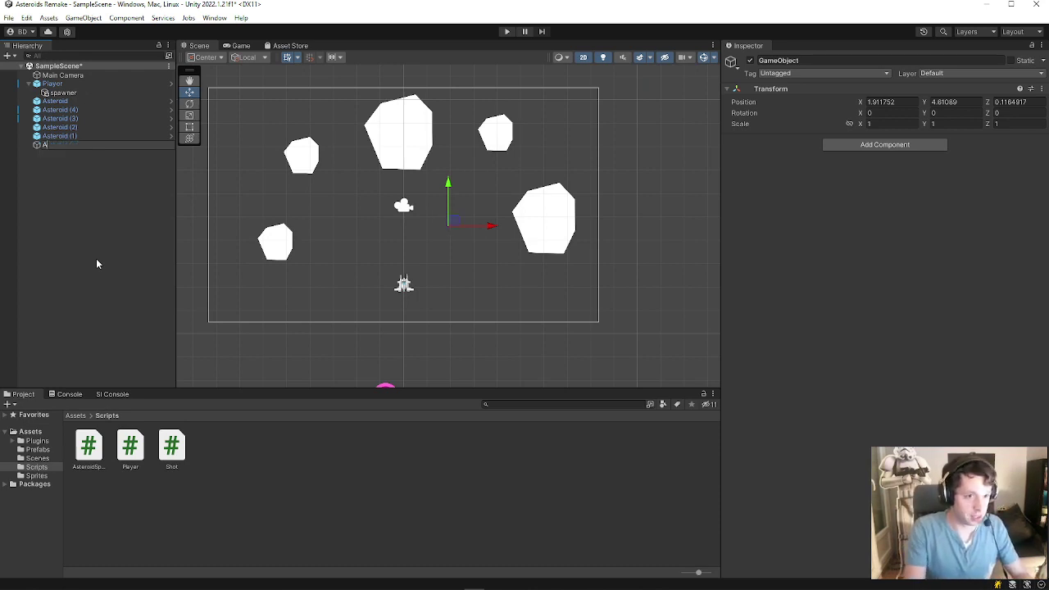
pyautogui.write('steroi')
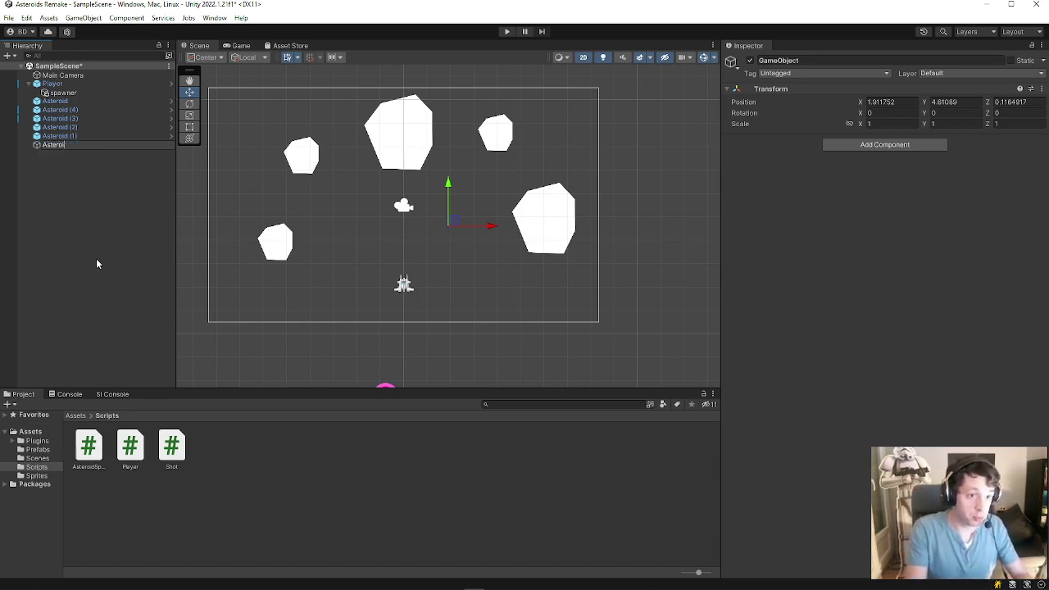
pyautogui.write('dSpawner')
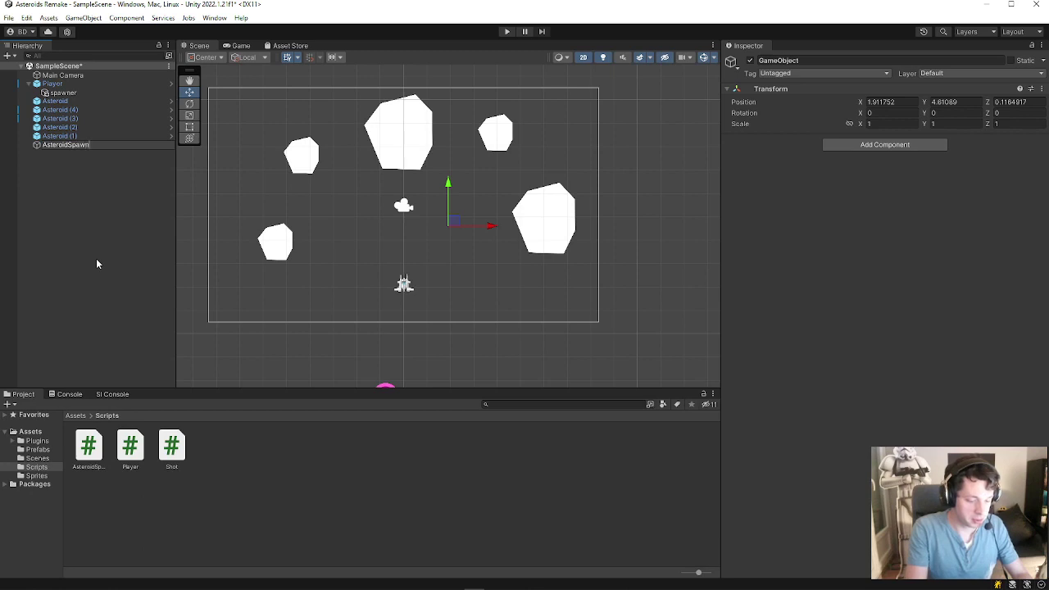
pyautogui.press('Return')
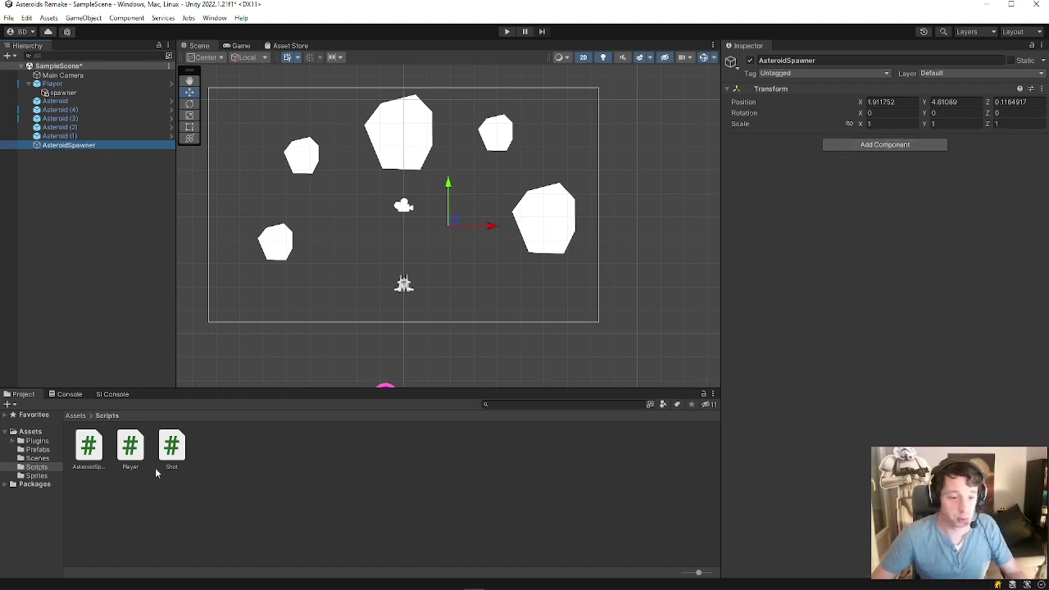
# Attach the Asteroid Spawner script and assign the Asteroid prefab to Asteroid Prefab.
pyautogui.moveTo(90, 451); pyautogui.dragTo(824, 189)
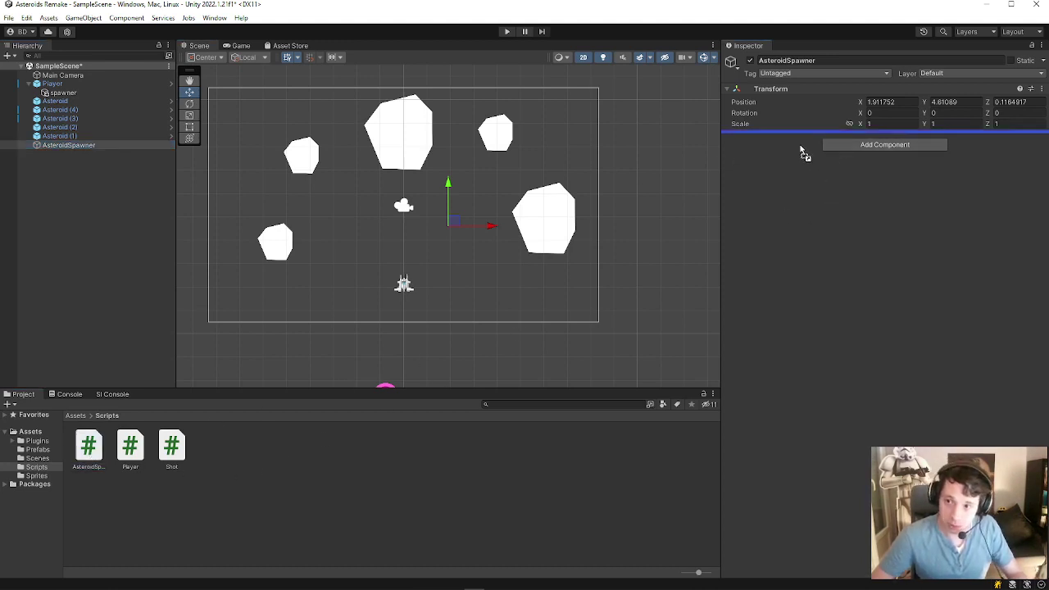
pyautogui.moveTo(802, 152); pyautogui.dragTo(800, 146)
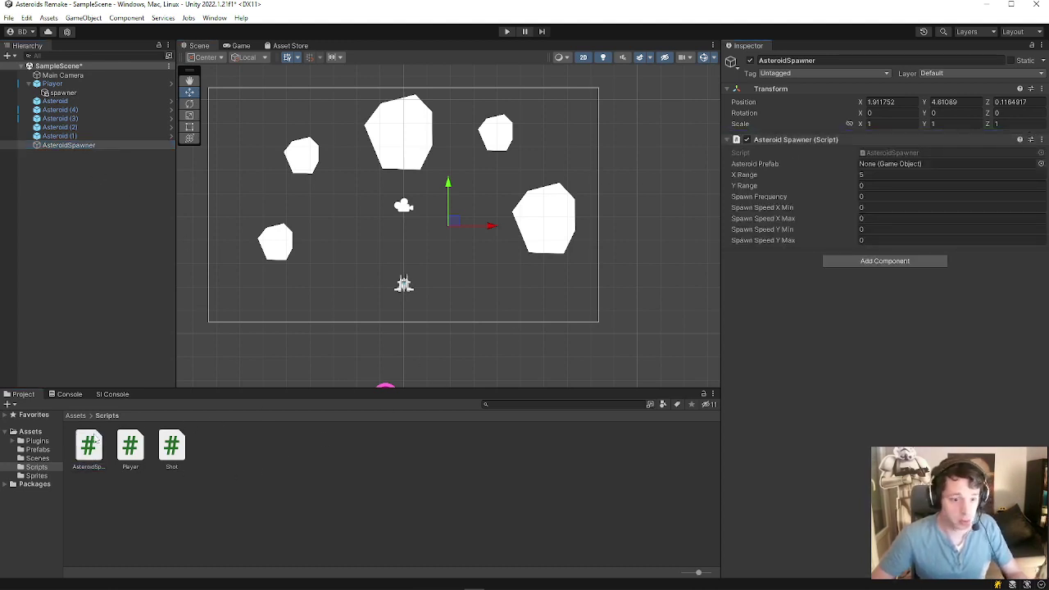
pyautogui.click(37, 449)
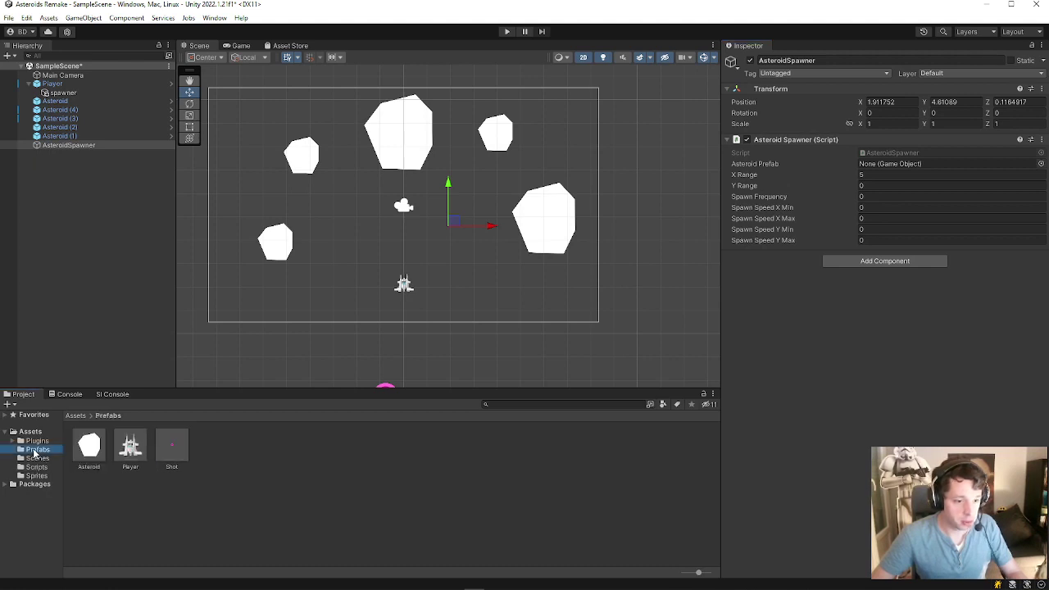
pyautogui.moveTo(101, 448); pyautogui.dragTo(882, 166)
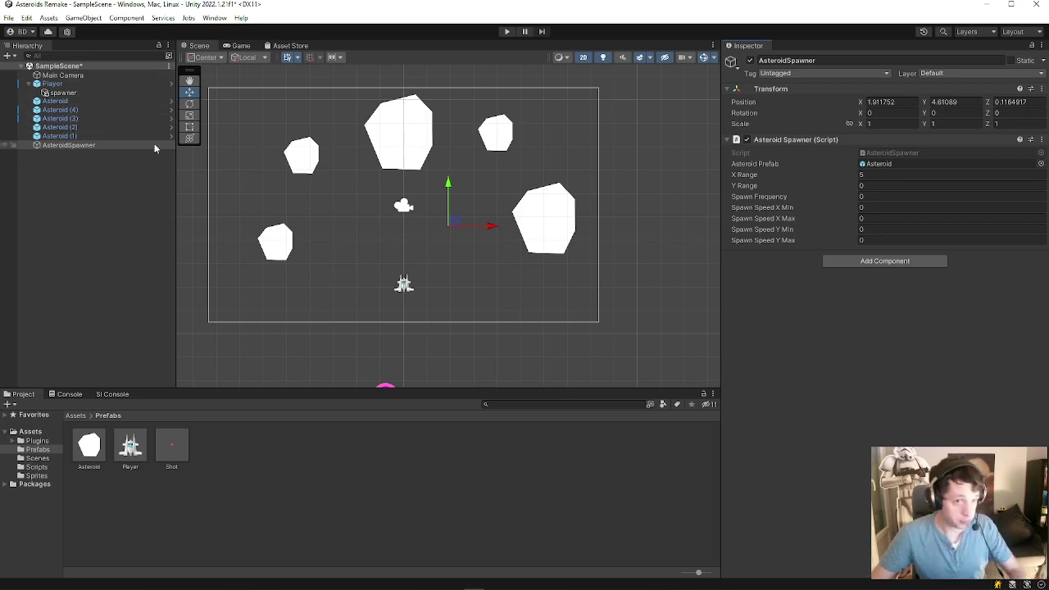
# Move the spawner up above the play area to about (0, 11.01).
pyautogui.moveTo(455, 224); pyautogui.dragTo(399, 79)
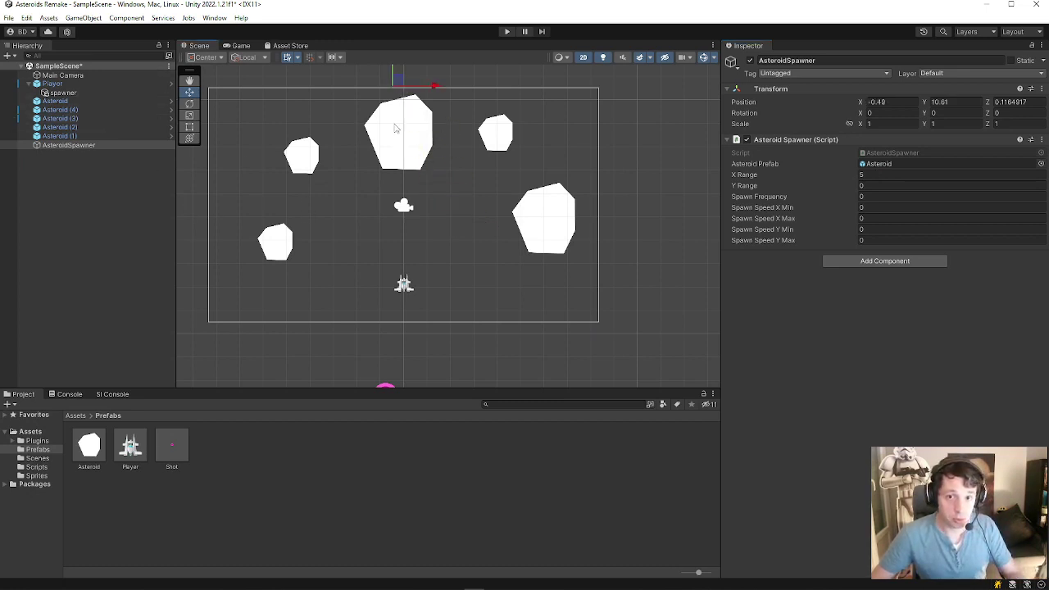
pyautogui.moveTo(399, 79); pyautogui.dragTo(401, 156, button='middle')
pyautogui.moveTo(401, 156); pyautogui.dragTo(414, 148)
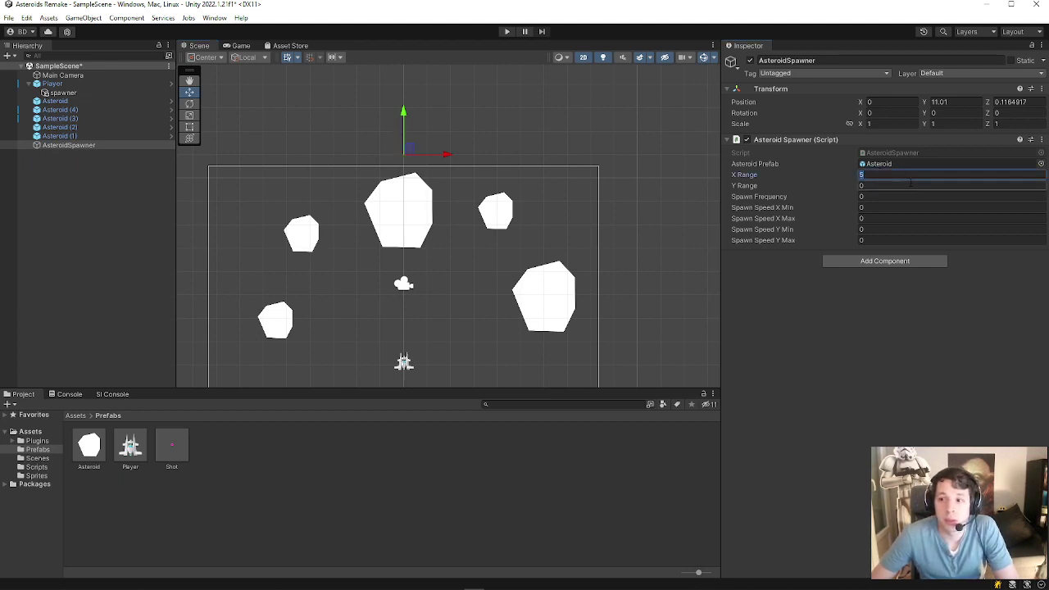
# Set Spawn Speed Y Min to -2 and Spawn Speed Y Max to -0.2.
pyautogui.click(876, 185)
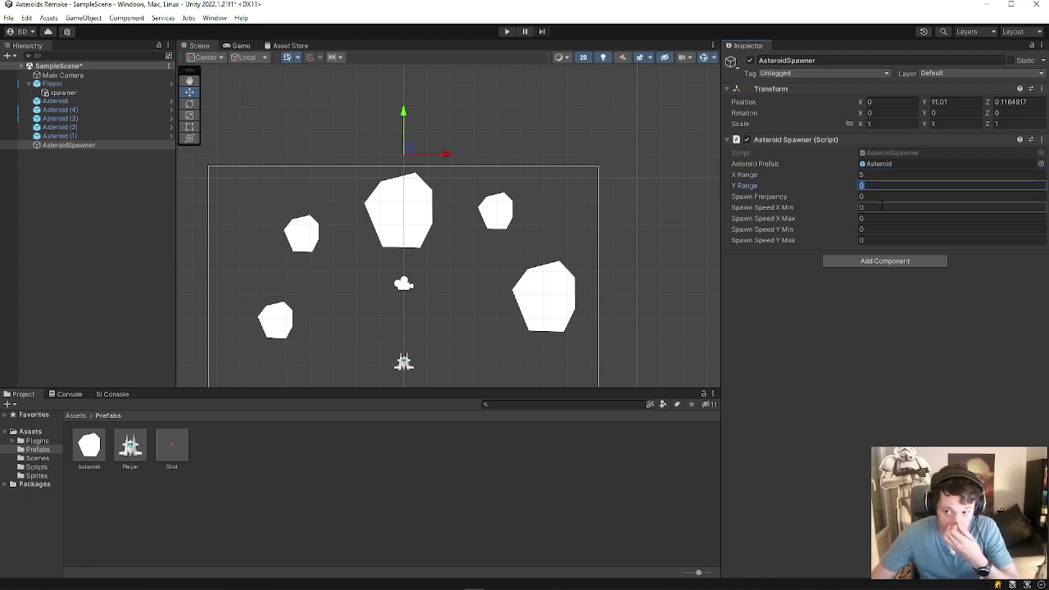
pyautogui.click(882, 206)
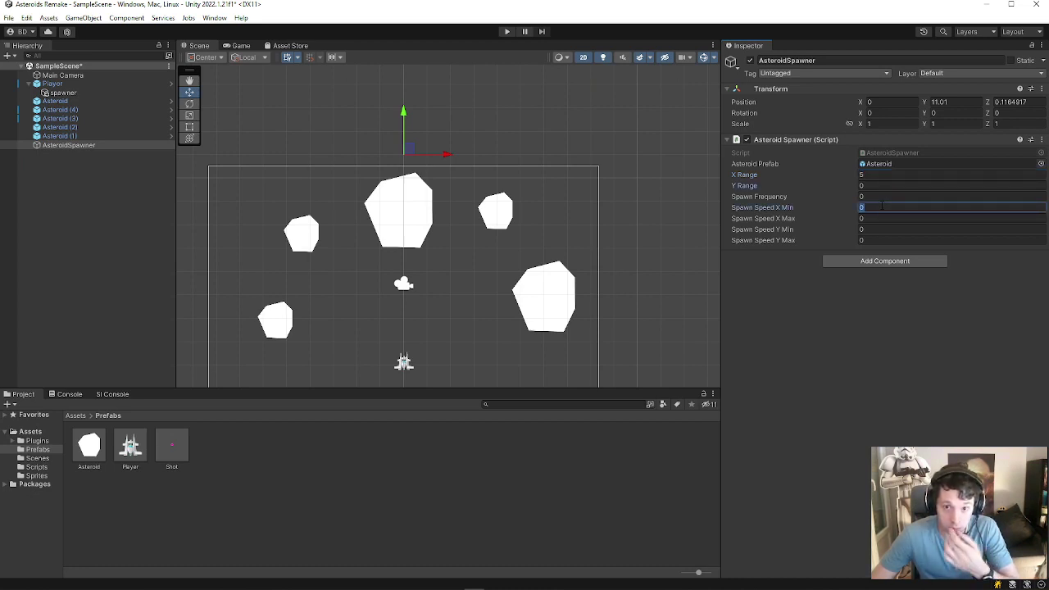
pyautogui.click(872, 239)
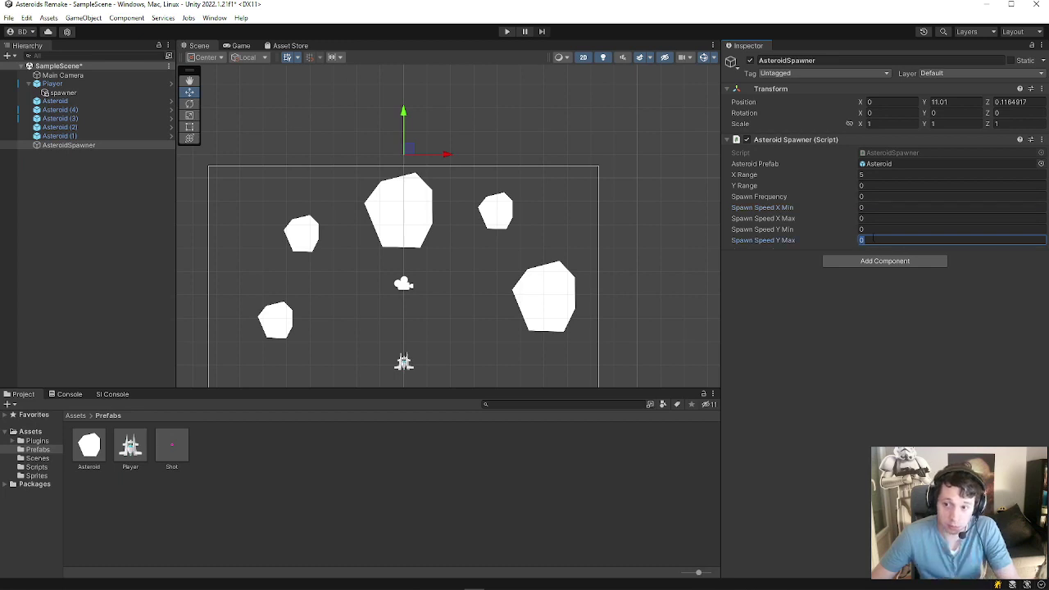
pyautogui.click(874, 227)
pyautogui.write('-2')
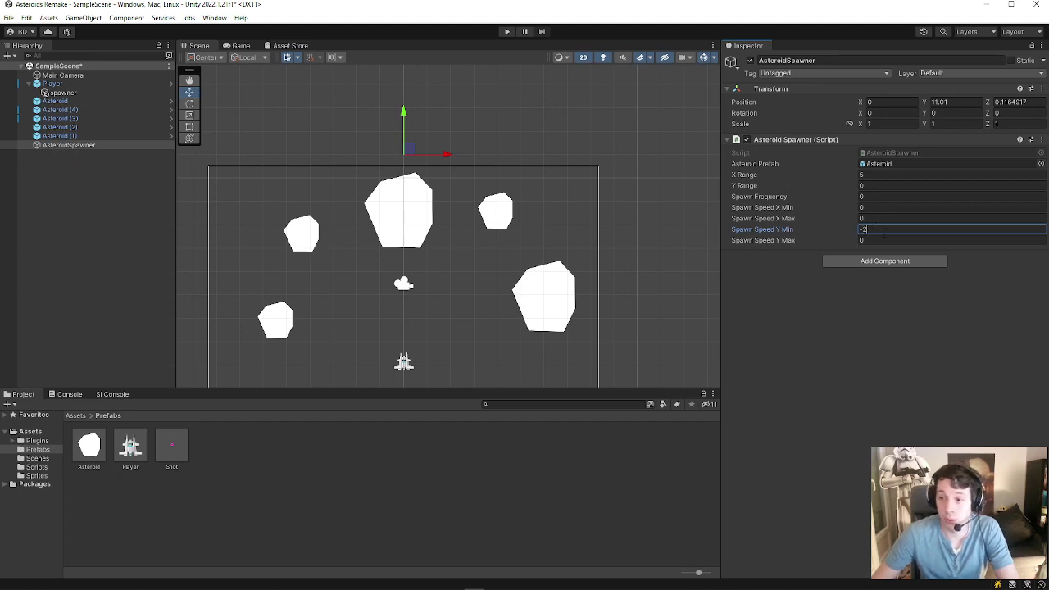
pyautogui.click(874, 239)
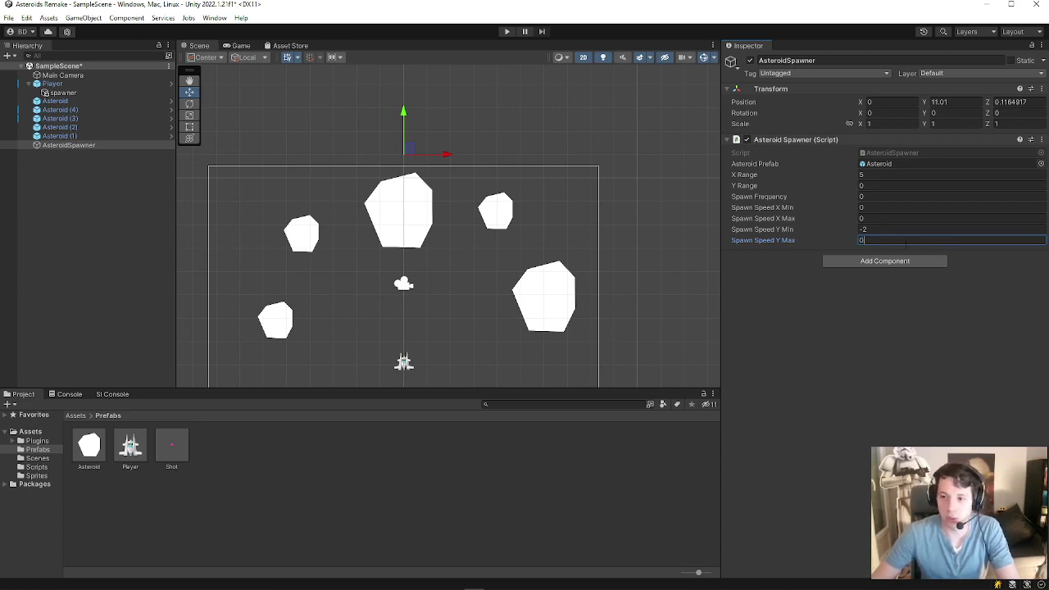
pyautogui.write('-0.2')
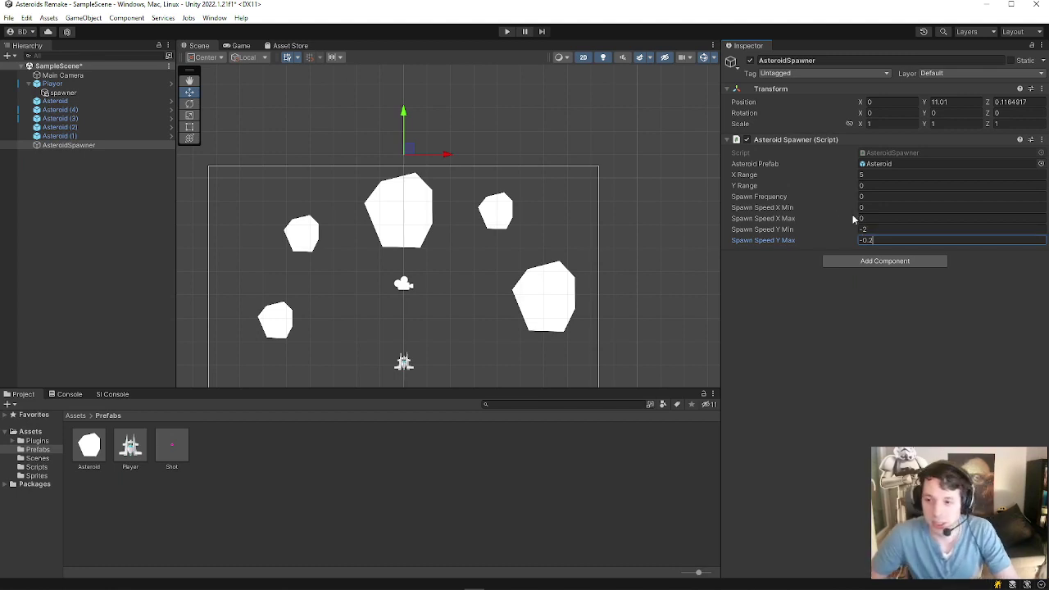
pyautogui.click(901, 218)
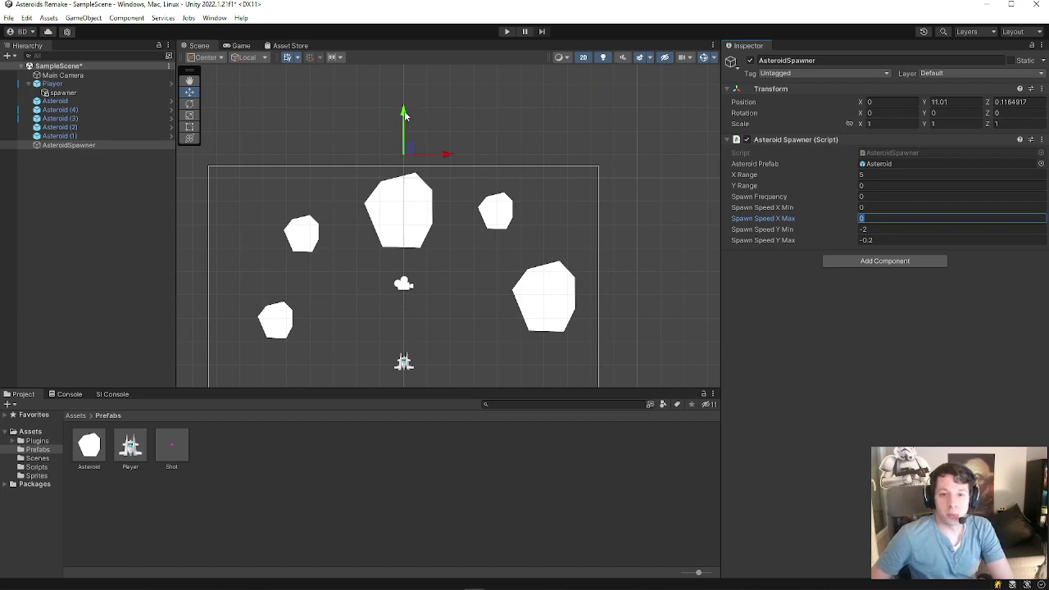
# Set Spawn Speed X Max to 0.2, X Min to -0.2 and Spawn Frequency to 3.
pyautogui.click(862, 239)
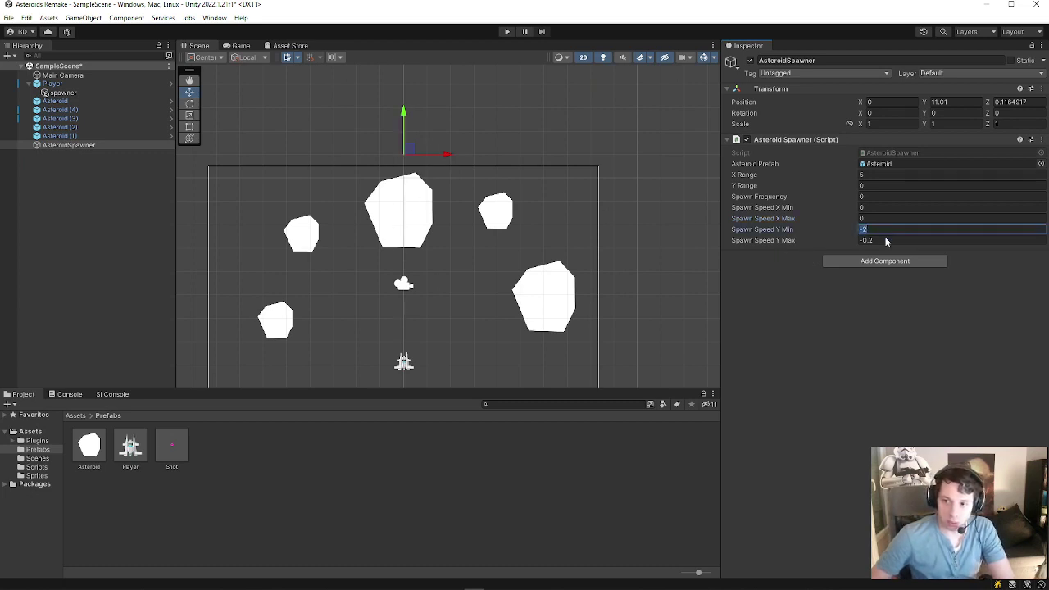
pyautogui.click(862, 218)
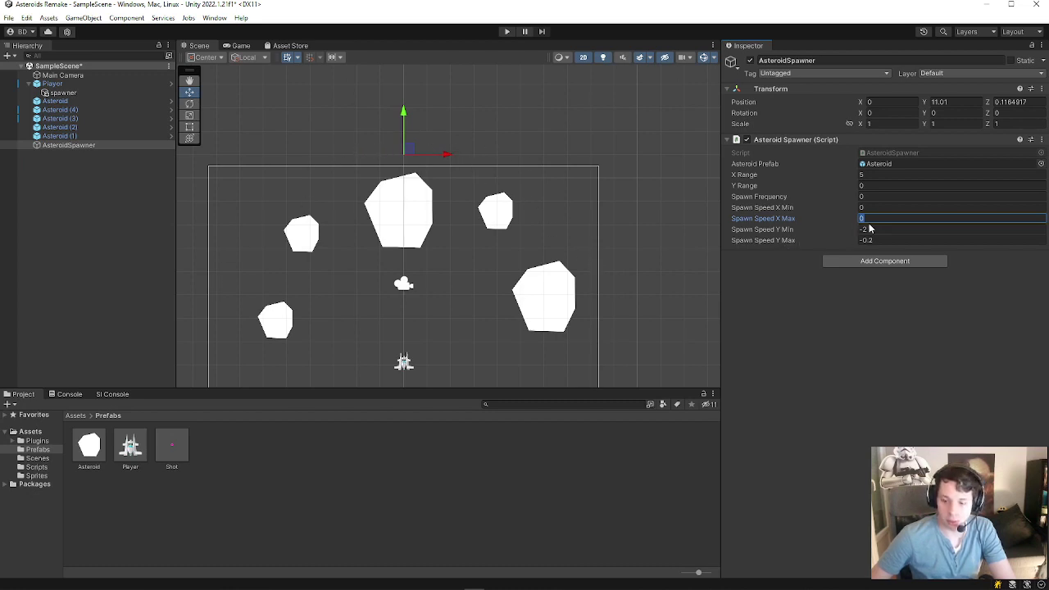
pyautogui.write('.')
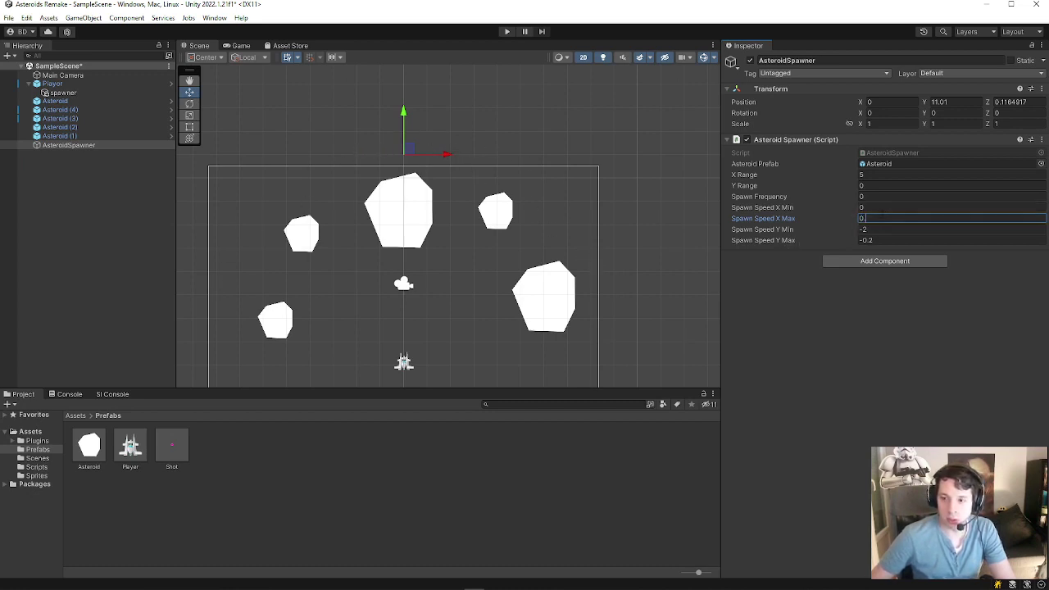
pyautogui.write('2')
pyautogui.click(872, 210)
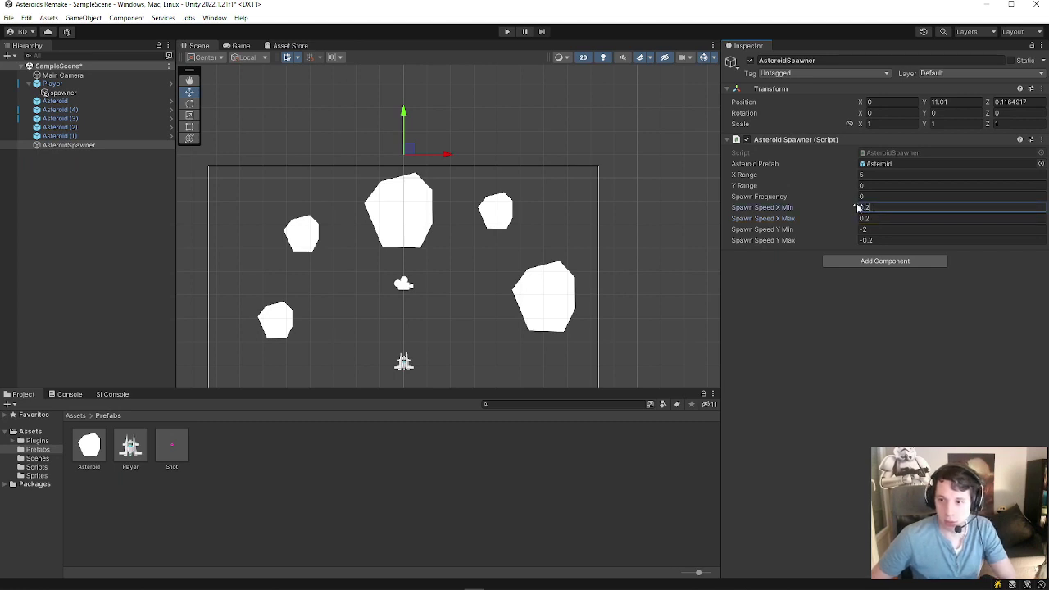
pyautogui.write('-')
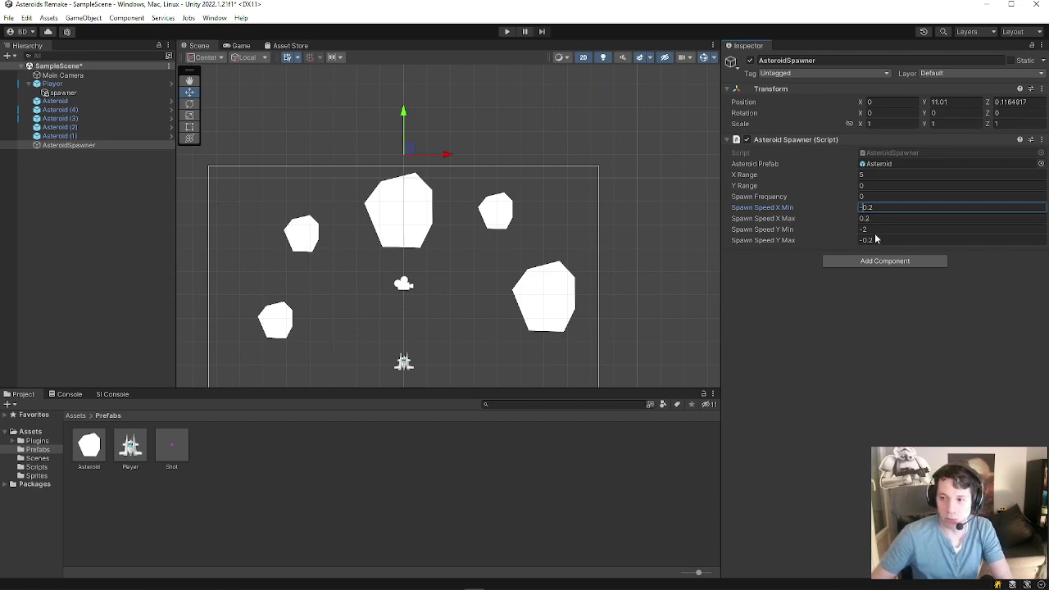
pyautogui.click(879, 197)
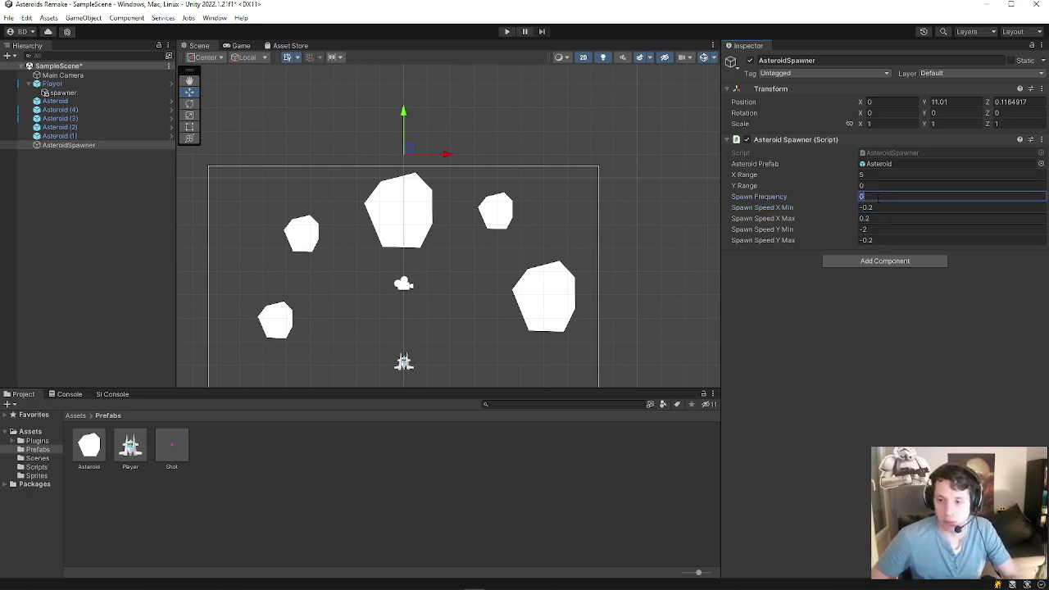
pyautogui.write('1')
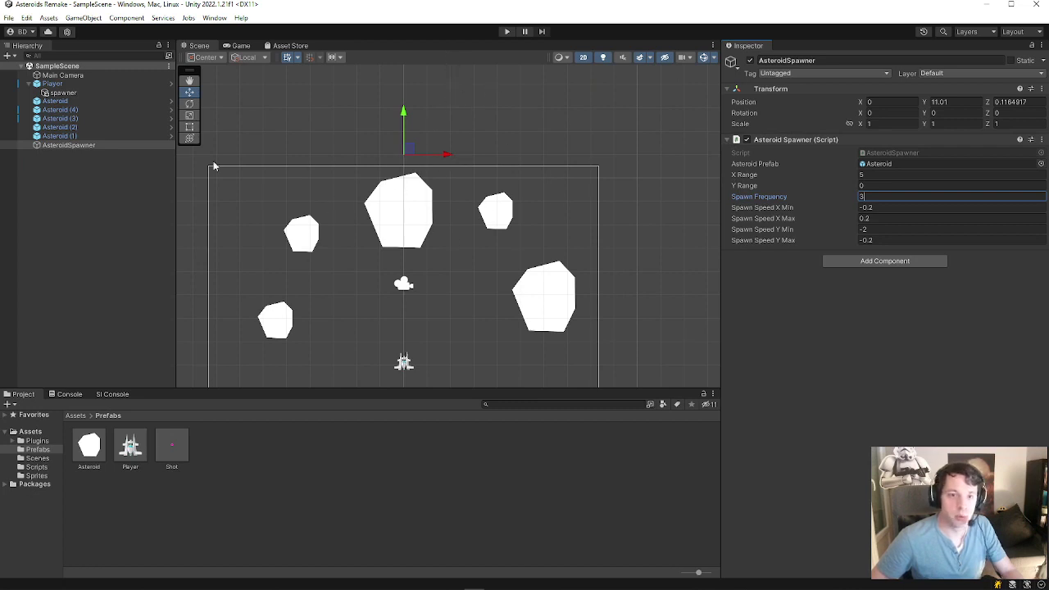
# Delete the five hand-placed Asteroid objects from the Hierarchy.
pyautogui.click(79, 136)
pyautogui.keyDown('shift'); pyautogui.click(80, 110); pyautogui.keyUp('shift')
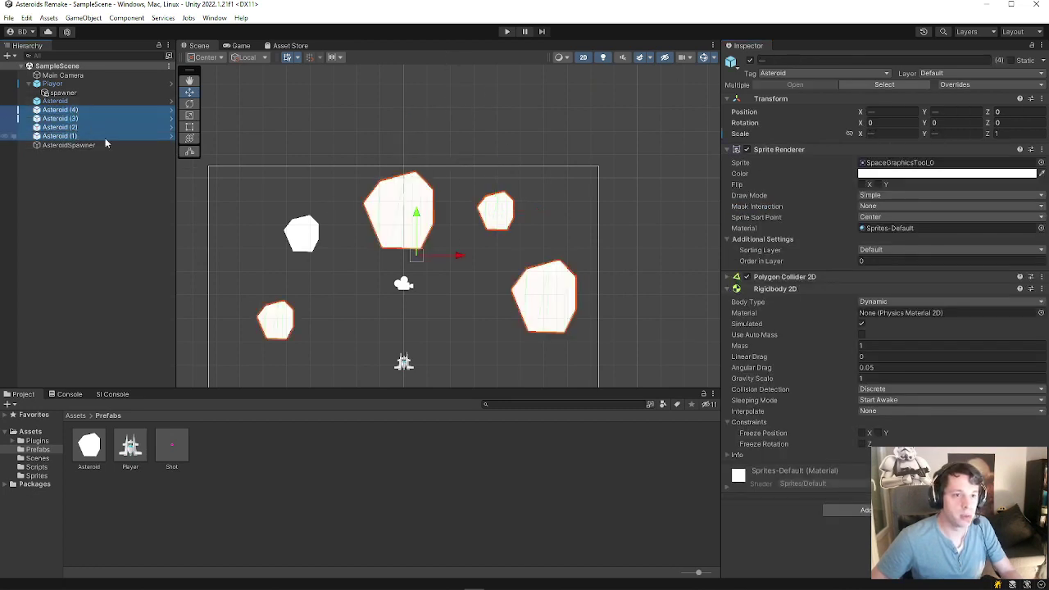
pyautogui.keyDown('shift'); pyautogui.click(57, 100); pyautogui.keyUp('shift')
pyautogui.press('Delete')
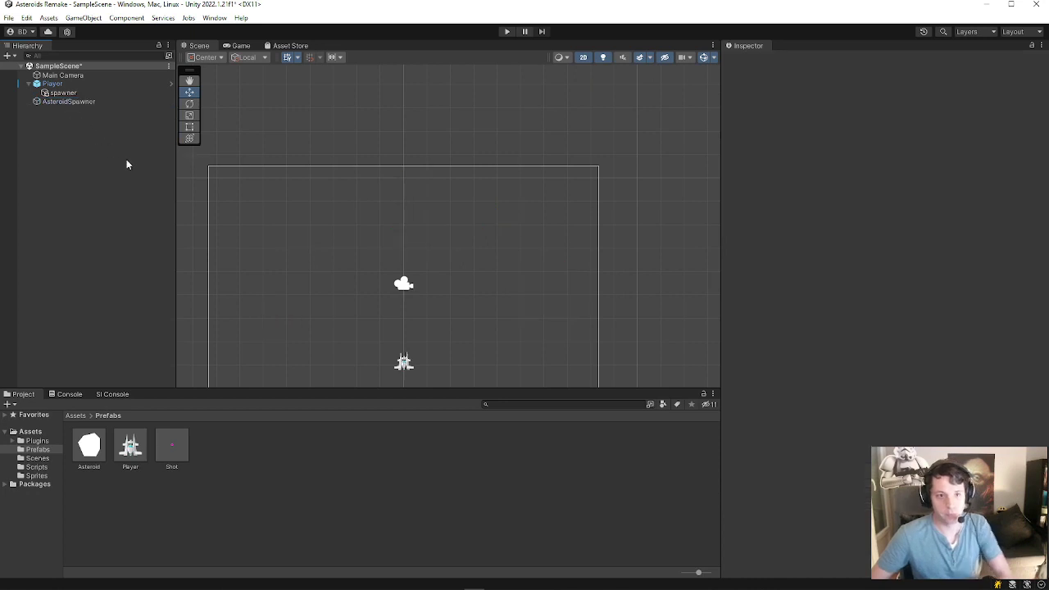
pyautogui.click(81, 101)
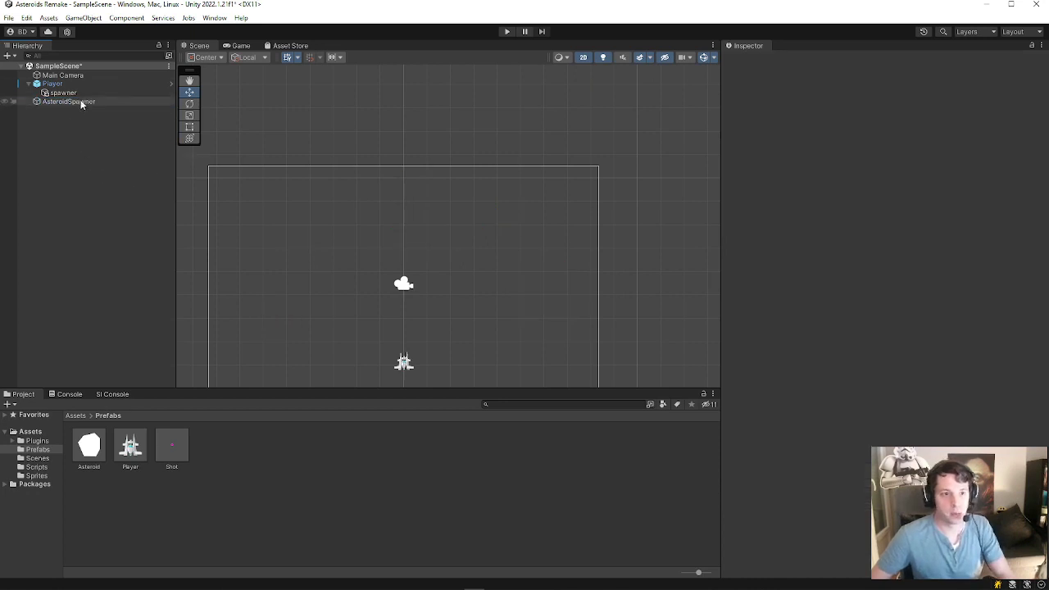
# Enter Play mode and fly the player ship around with the arrow keys.
pyautogui.click(506, 31)
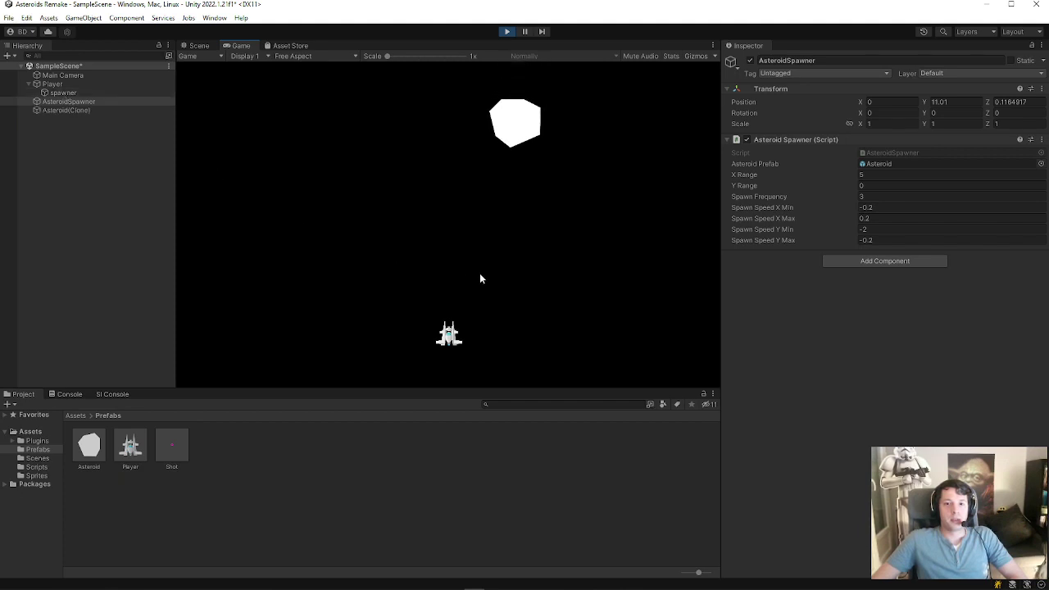
pyautogui.press('Left')
pyautogui.press('Up')
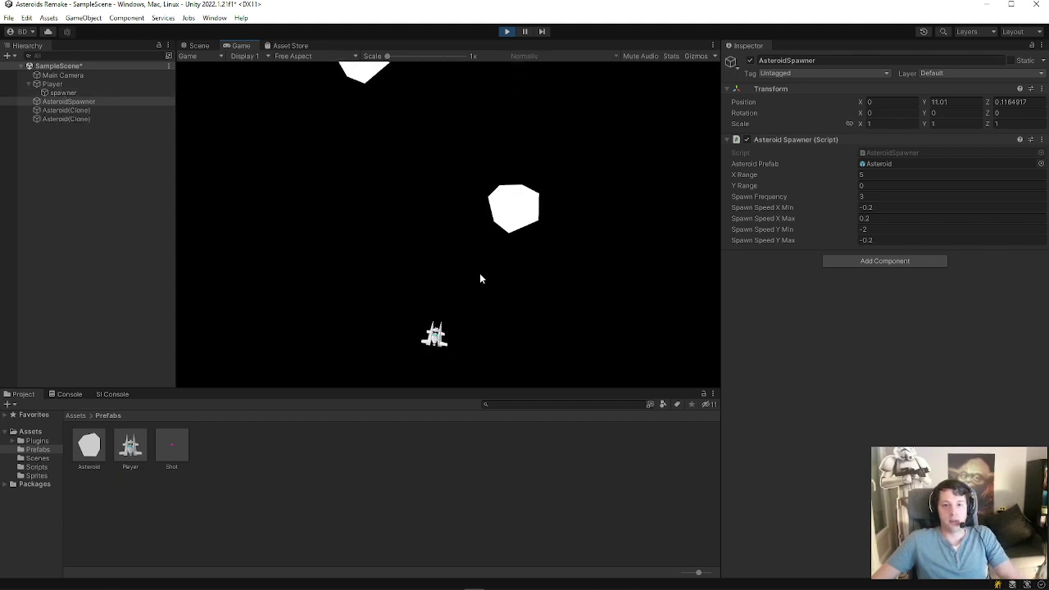
pyautogui.press('Right')
pyautogui.press('Up')
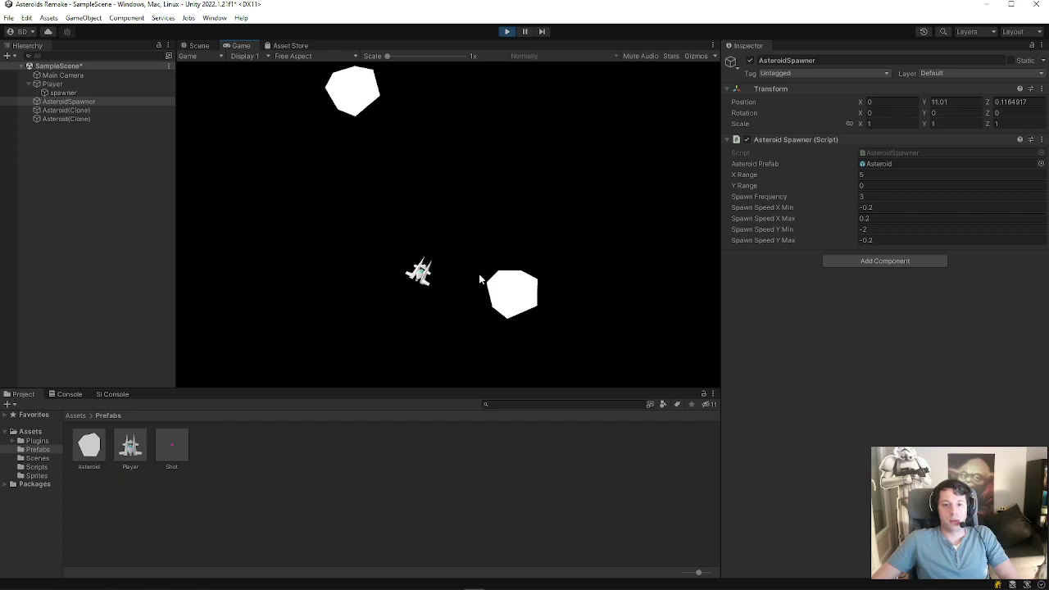
pyautogui.press('Down')
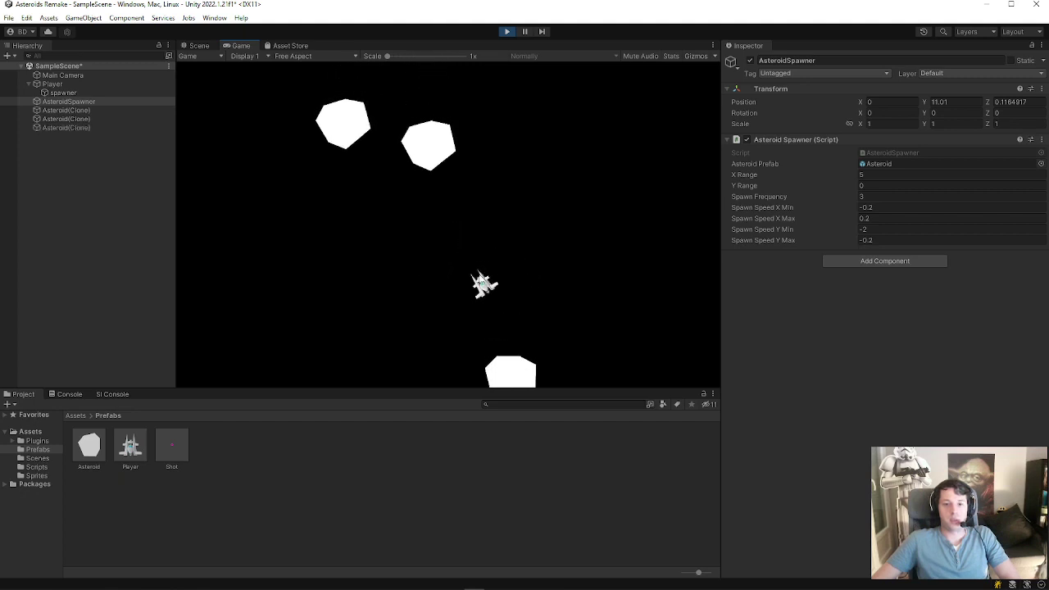
pyautogui.press('Left')
pyautogui.press('Right')
pyautogui.press('Right')
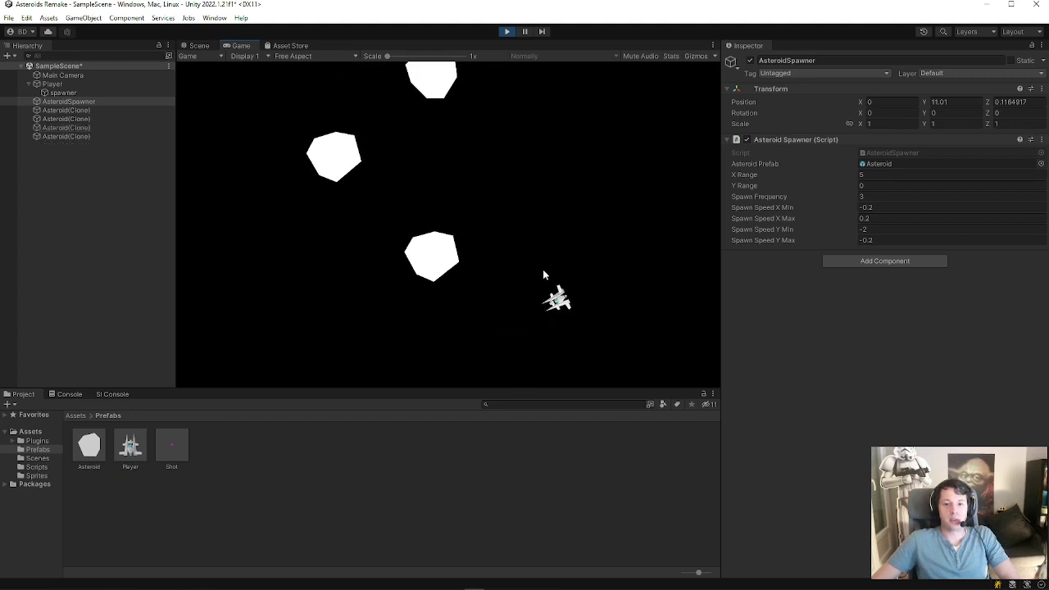
# Switch to the Scene view and centre it on the camera frame and falling asteroids.
pyautogui.click(197, 46)
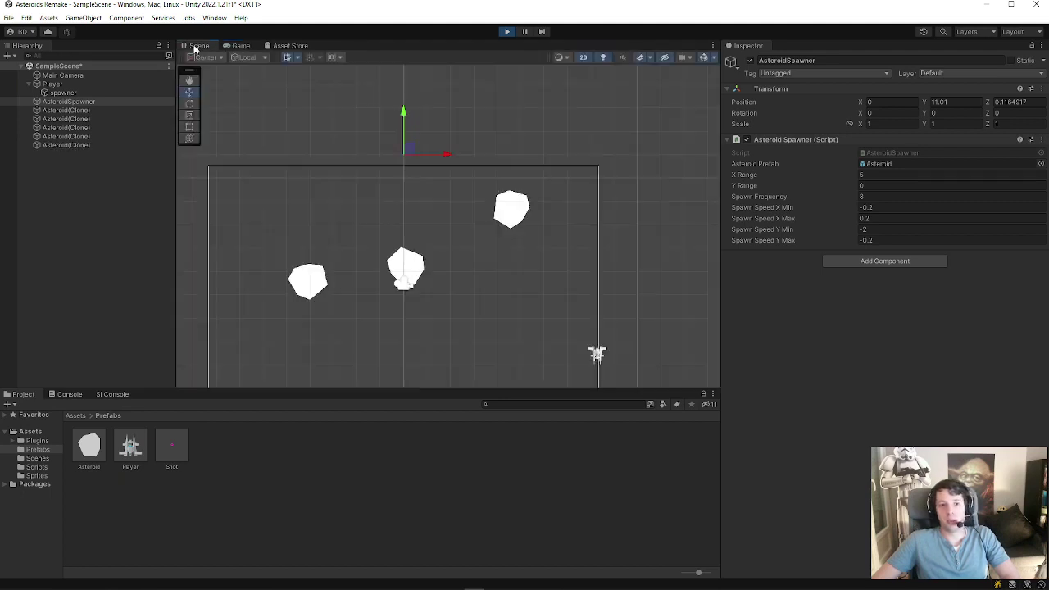
pyautogui.scroll(-2, 491, 260)
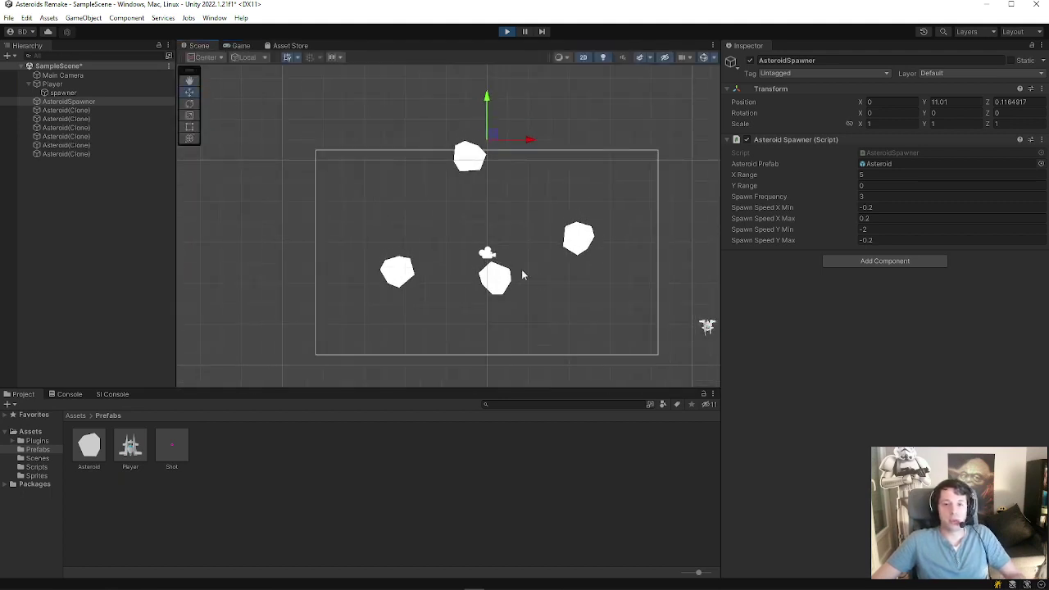
pyautogui.scroll(-1, 519, 274)
pyautogui.moveTo(499, 257); pyautogui.dragTo(450, 267, button='middle')
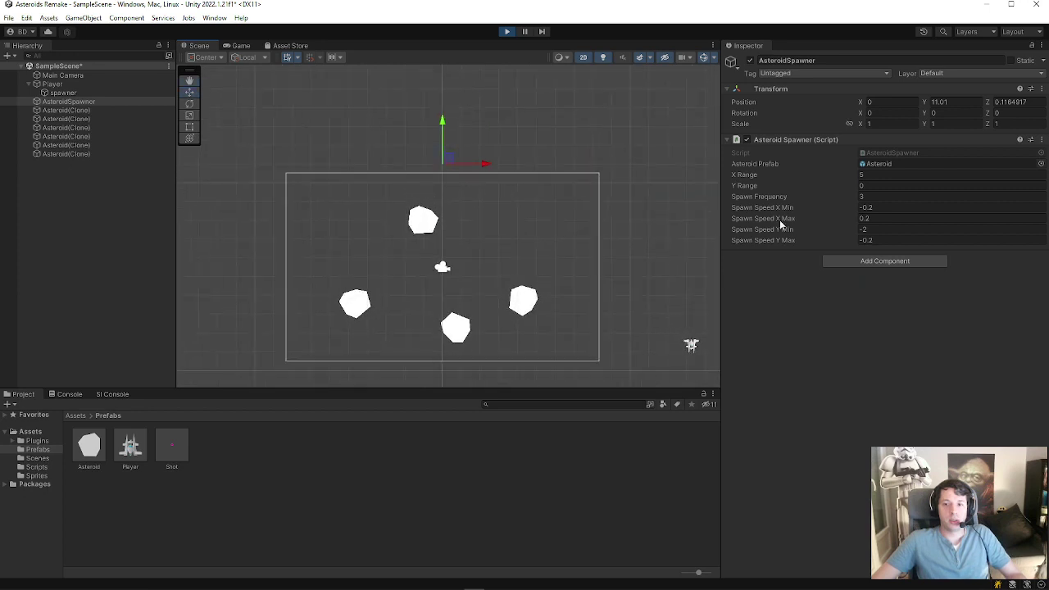
# During play, set Spawn Frequency 0.2 and X Range 8, then copy the Asteroid Spawner component.
pyautogui.click(942, 197)
pyautogui.write('0.2')
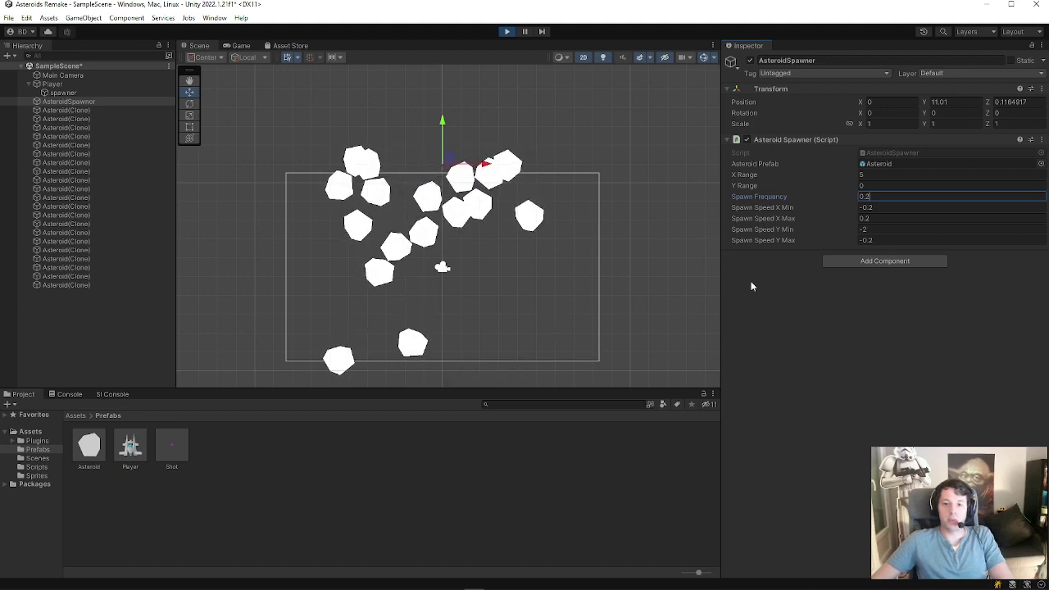
pyautogui.click(868, 174)
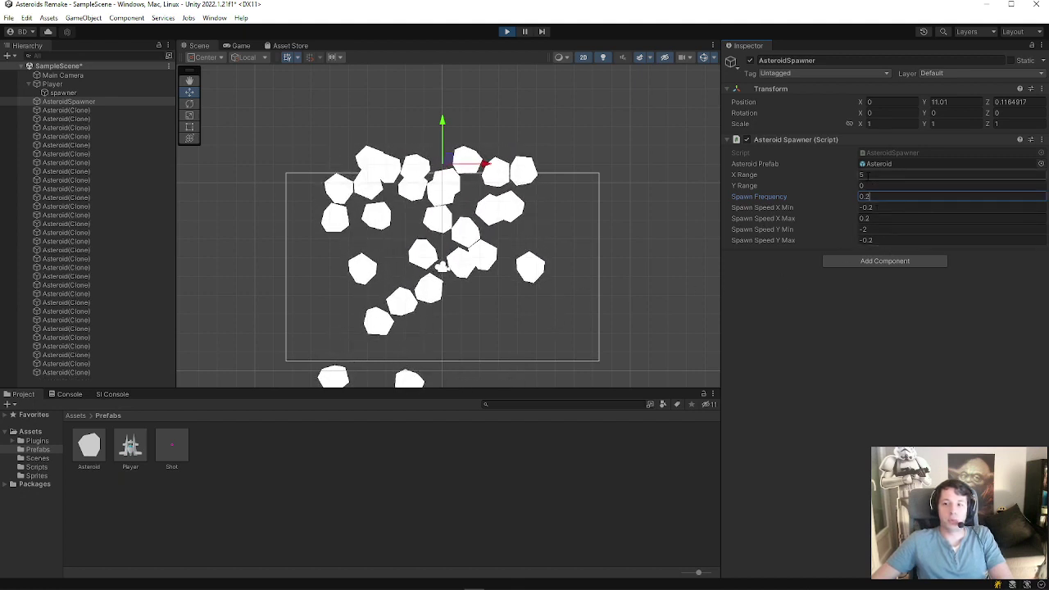
pyautogui.write('8')
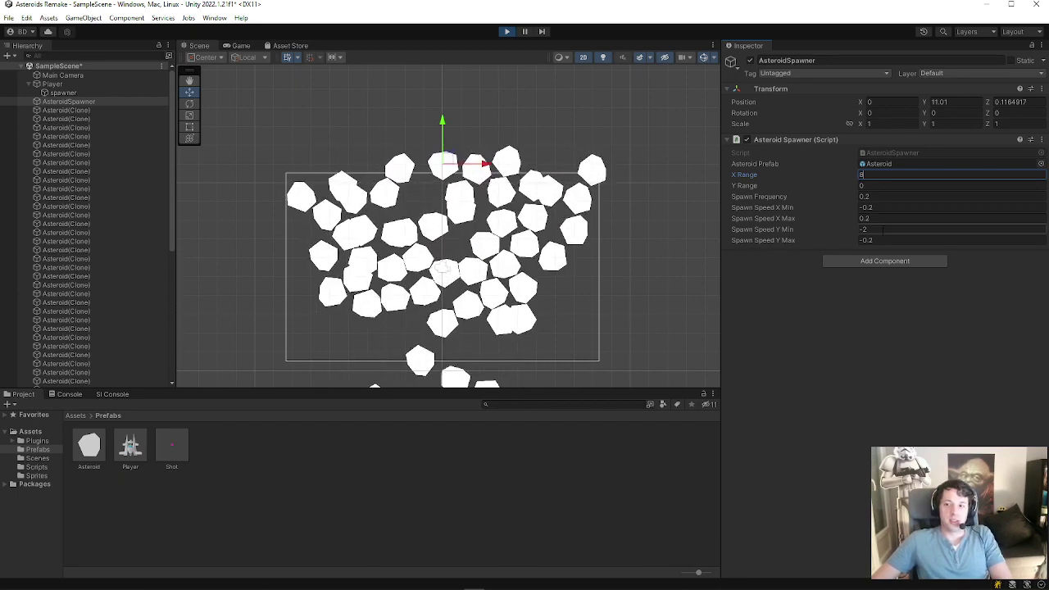
pyautogui.click(1041, 139)
pyautogui.click(962, 205)
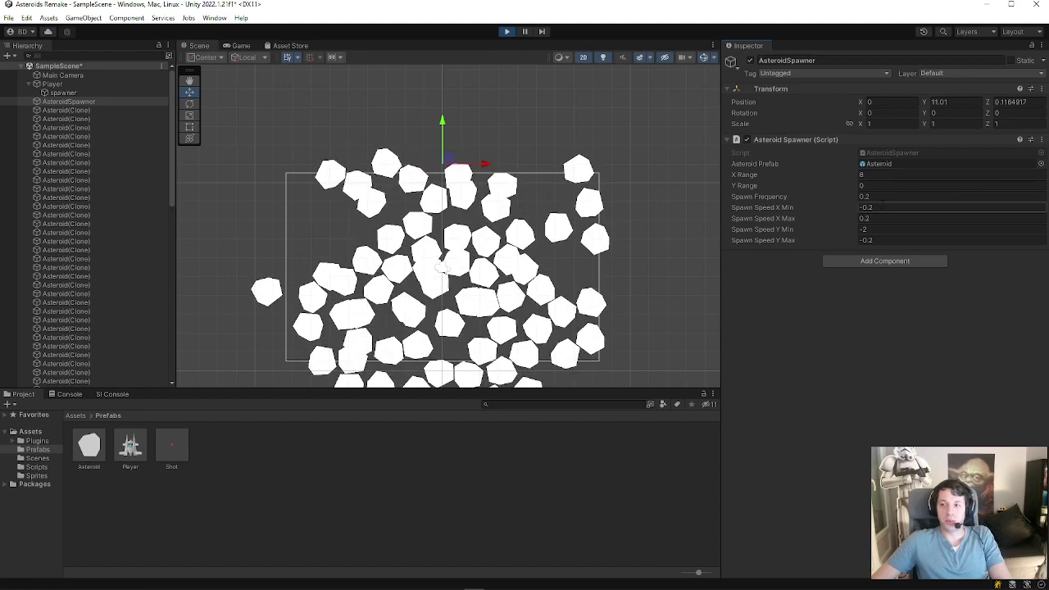
# Stop play and paste the copied Asteroid Spawner values back in.
pyautogui.click(506, 31)
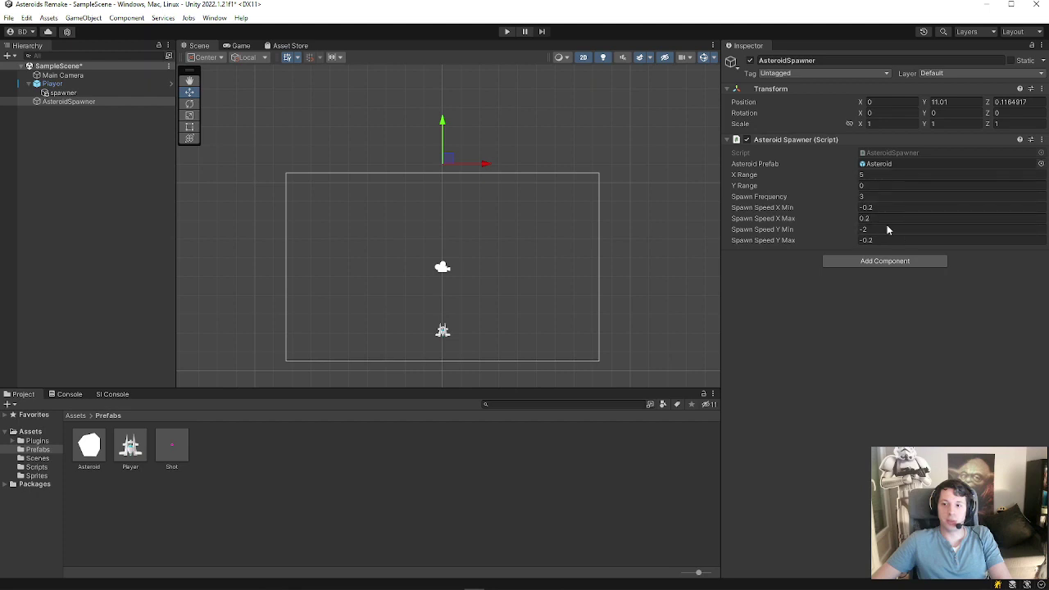
pyautogui.click(1041, 140)
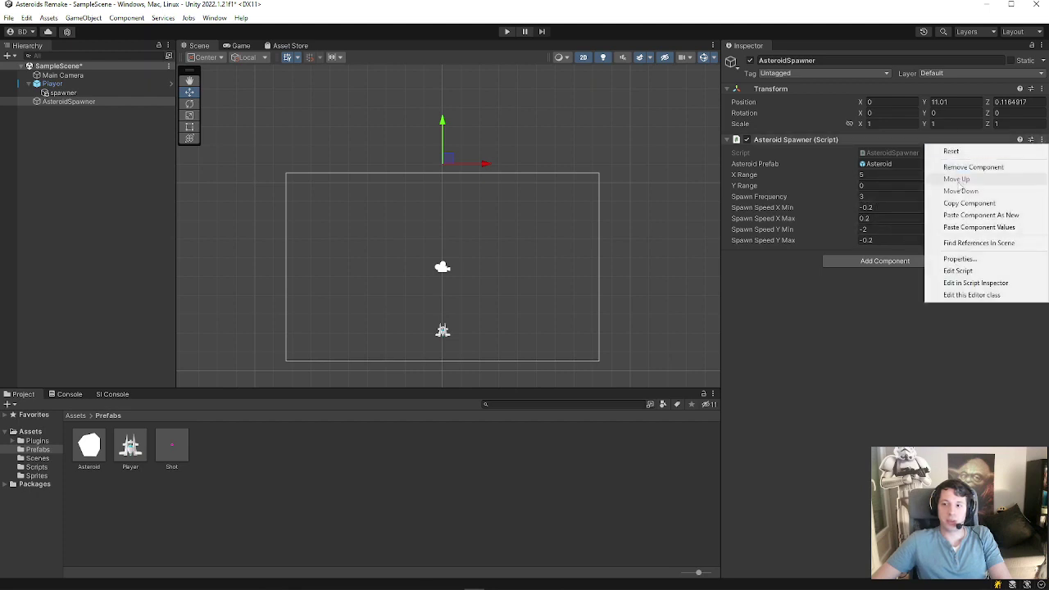
pyautogui.click(971, 227)
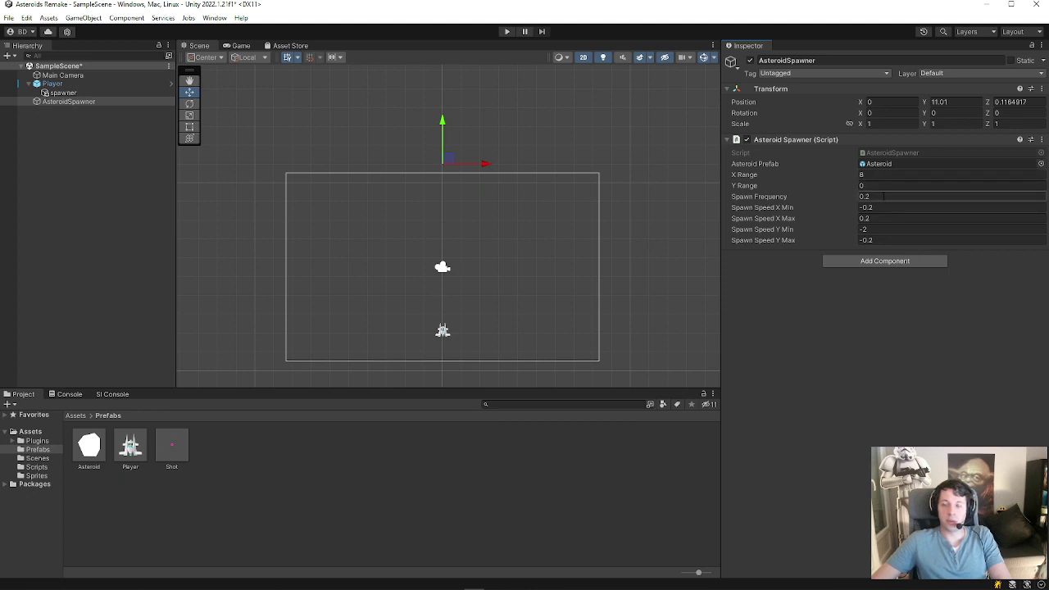
# Set Spawn Frequency to 1 and Spawn Speed Y Min to -4.
pyautogui.click(879, 196)
pyautogui.write('1')
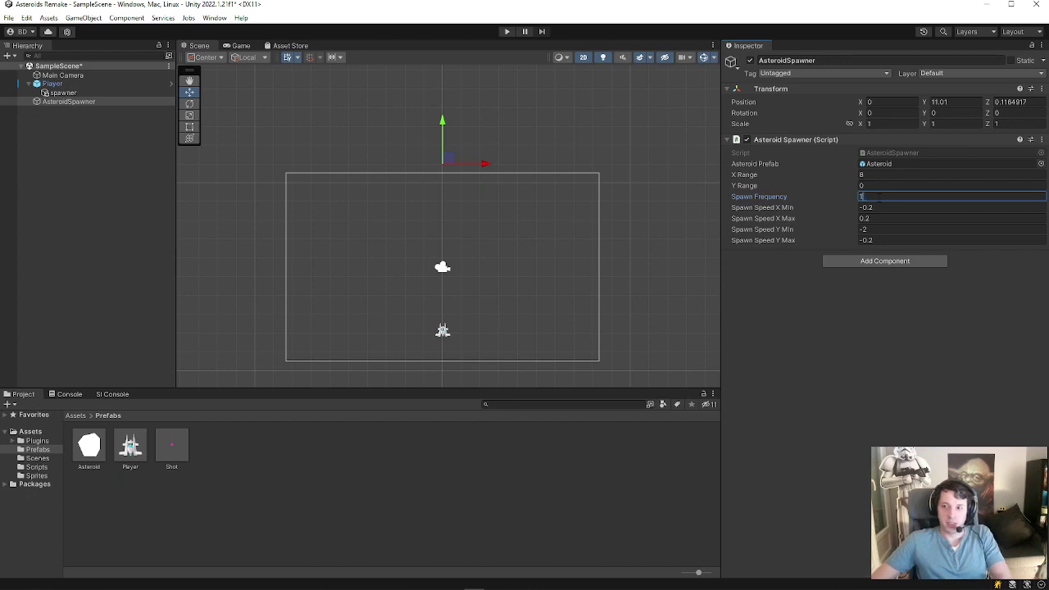
pyautogui.click(879, 219)
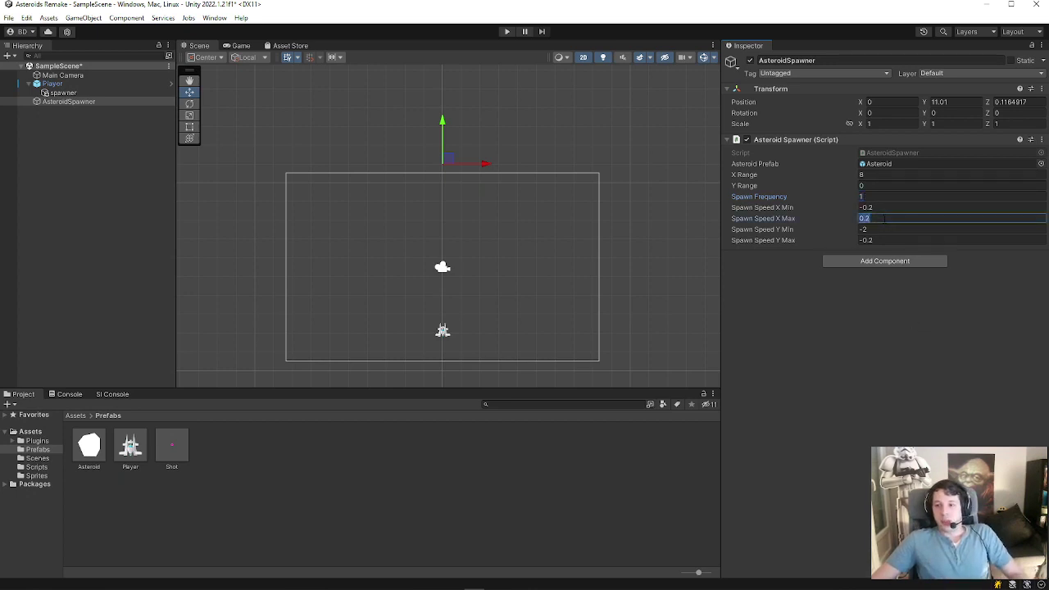
pyautogui.click(865, 230)
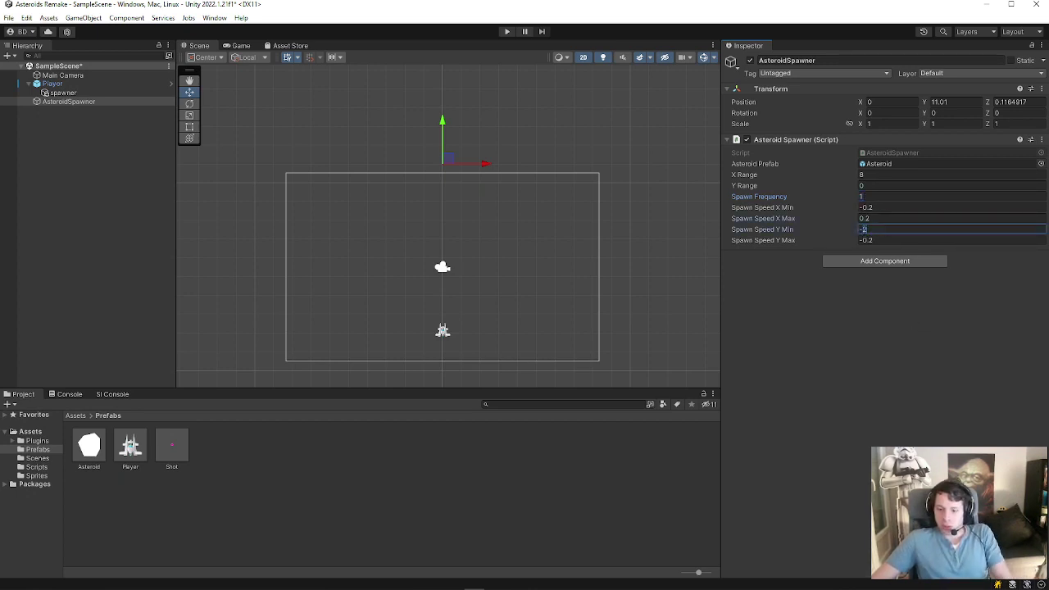
pyautogui.write('4')
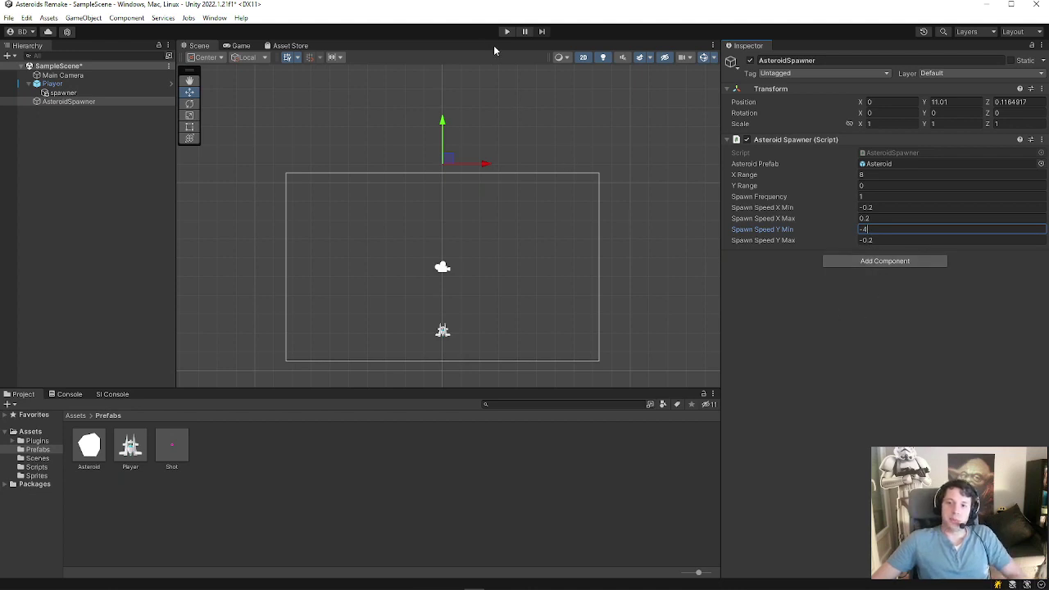
pyautogui.click(76, 101)
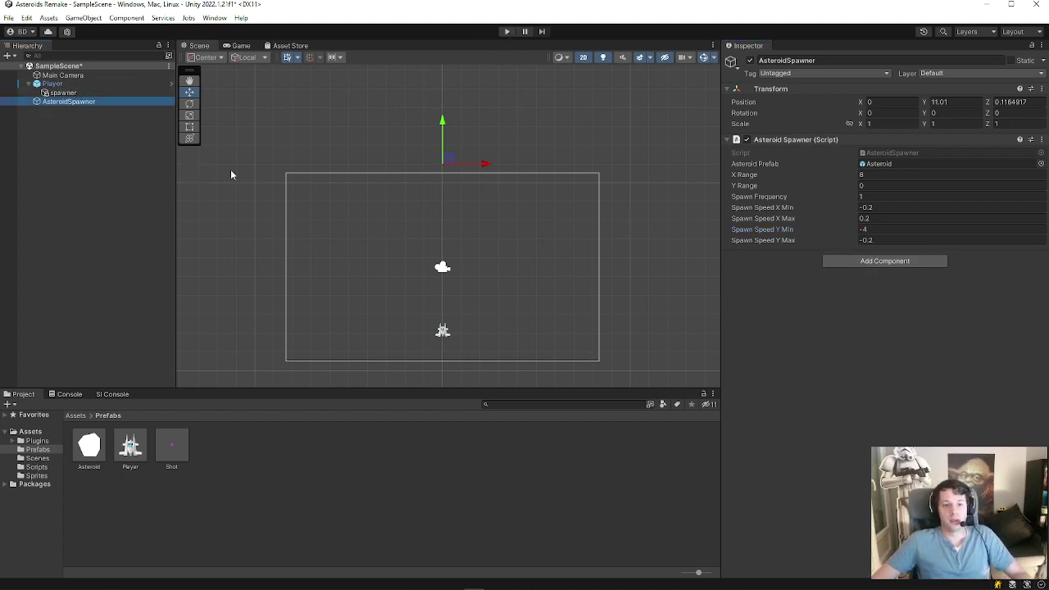
# Duplicate AsteroidSpawner and place the copy left of the camera frame, around (-10, 5).
pyautogui.hotkey('ctrl', 'd')
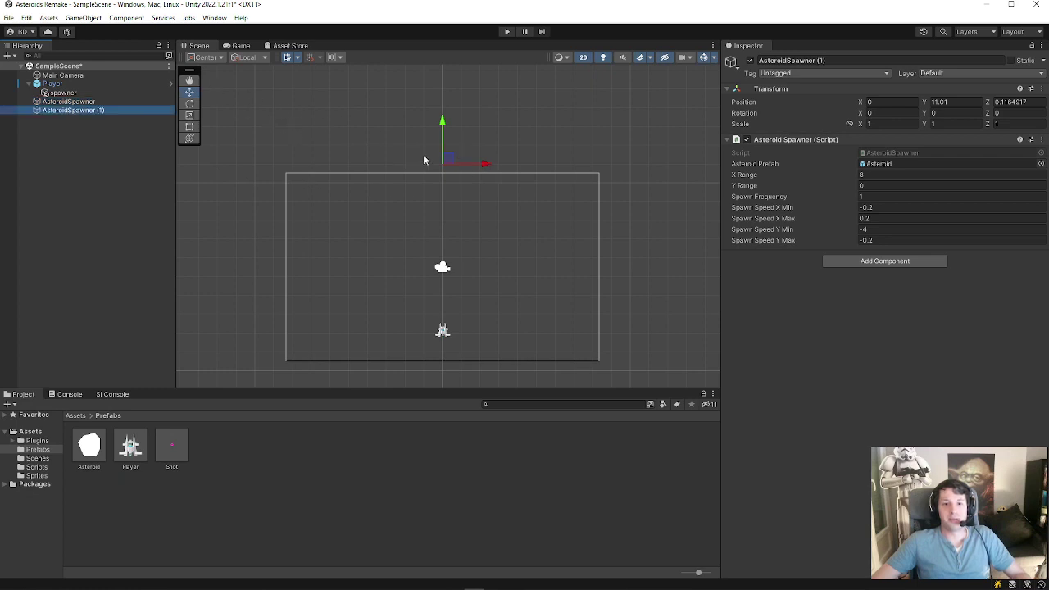
pyautogui.moveTo(452, 162); pyautogui.dragTo(262, 277)
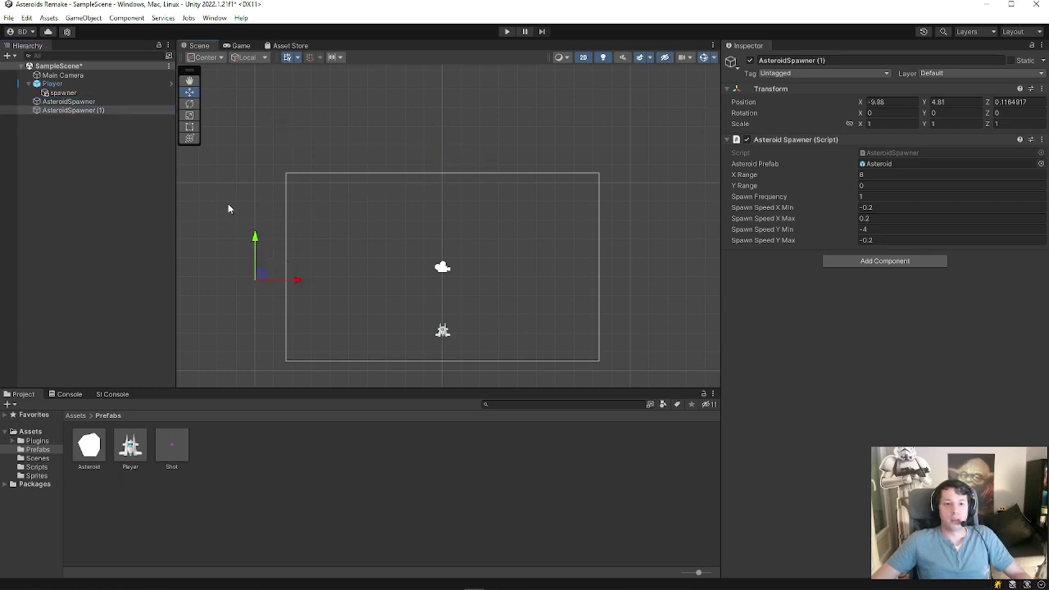
pyautogui.moveTo(259, 274); pyautogui.dragTo(257, 269)
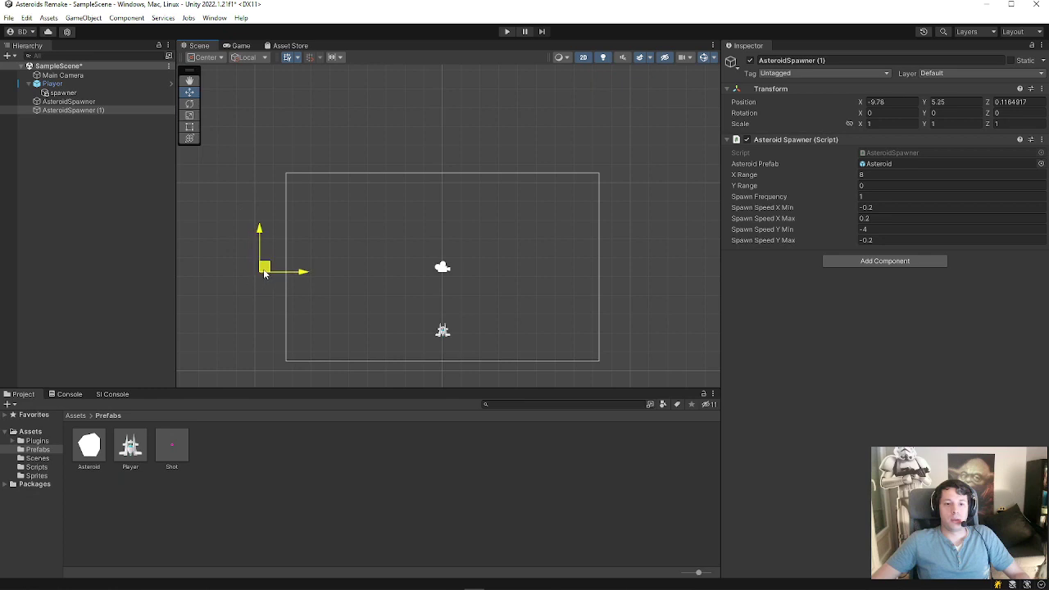
# Set the duplicate spawner's Y Range to 5 and X Range to 0.
pyautogui.moveTo(852, 223); pyautogui.dragTo(863, 220)
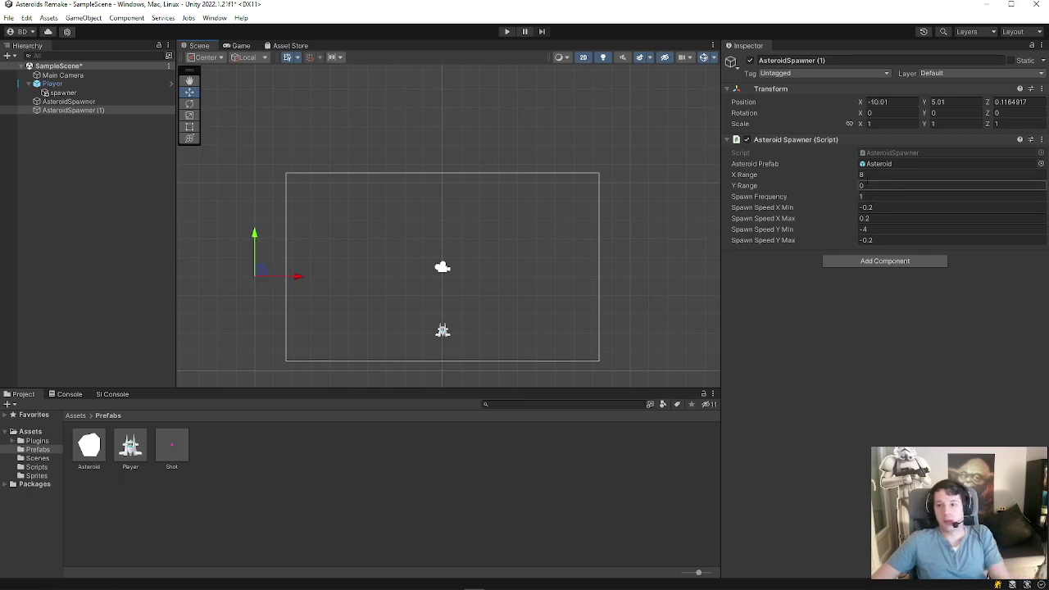
pyautogui.write('5')
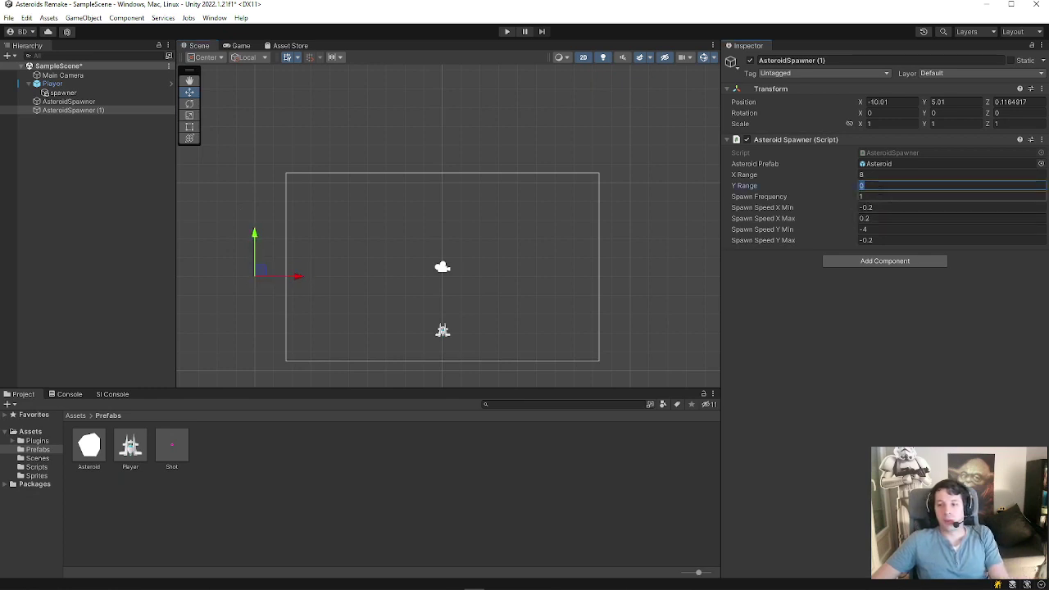
pyautogui.click(866, 175)
pyautogui.write('0')
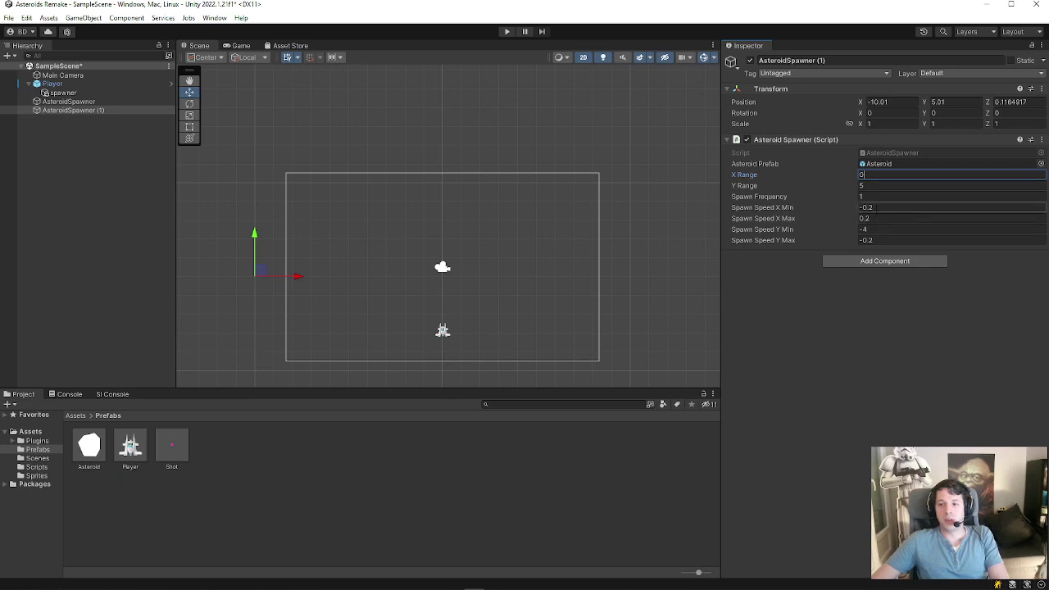
# Set spawn speeds to X Min 4, X Max 0.2, Y Min -0.2, Y Max 0.2.
pyautogui.click(865, 207)
pyautogui.write('4')
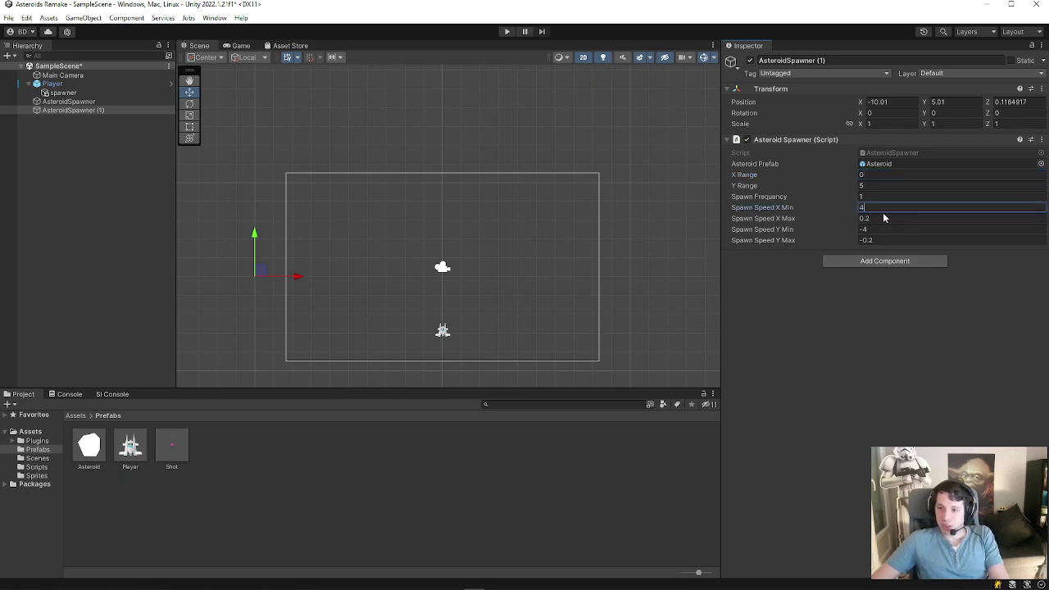
pyautogui.click(877, 218)
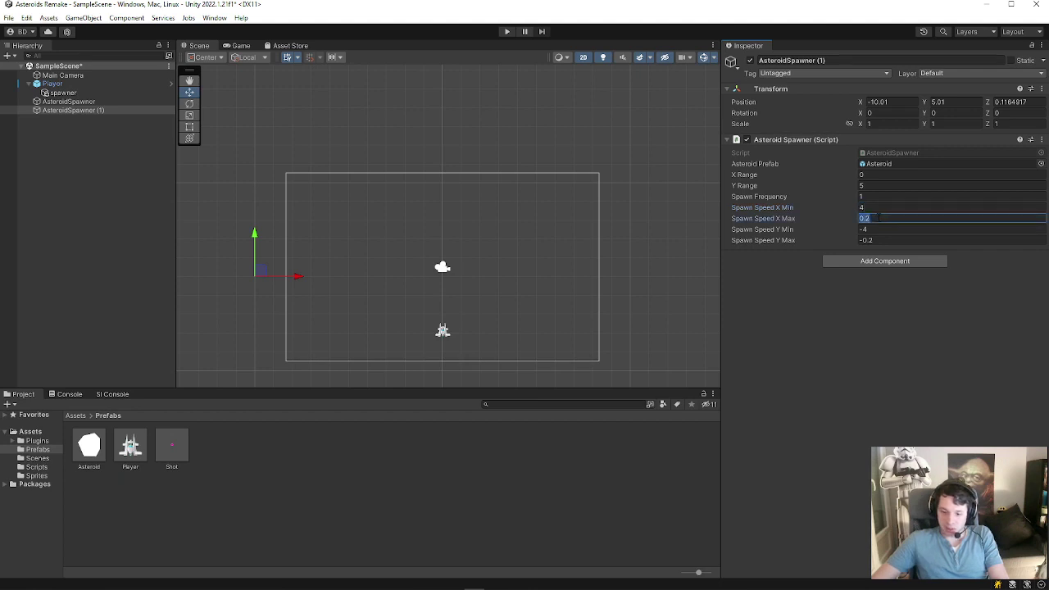
pyautogui.click(872, 228)
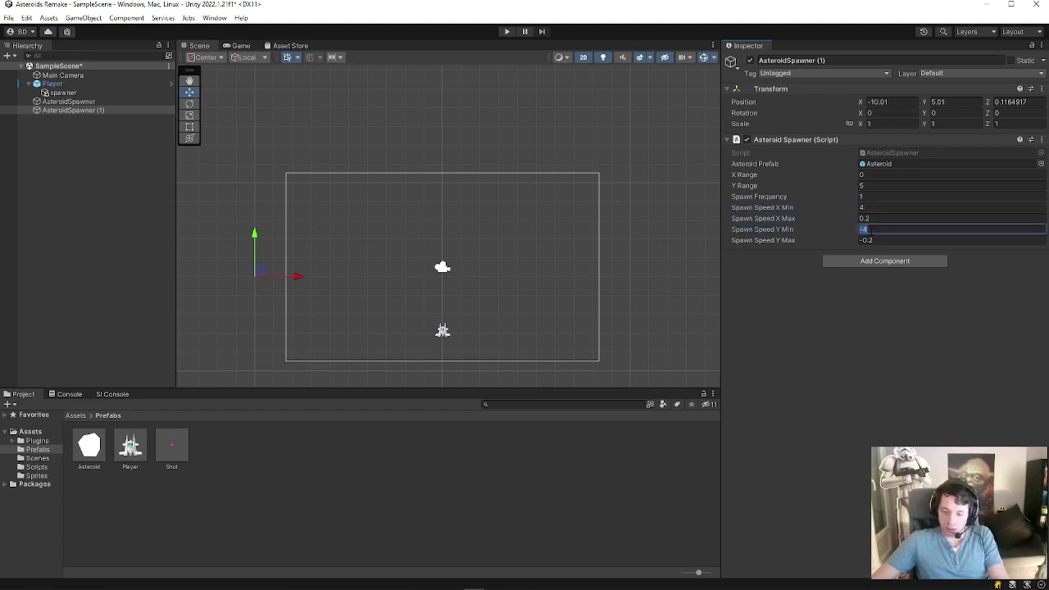
pyautogui.write('-0.2')
pyautogui.click(886, 239)
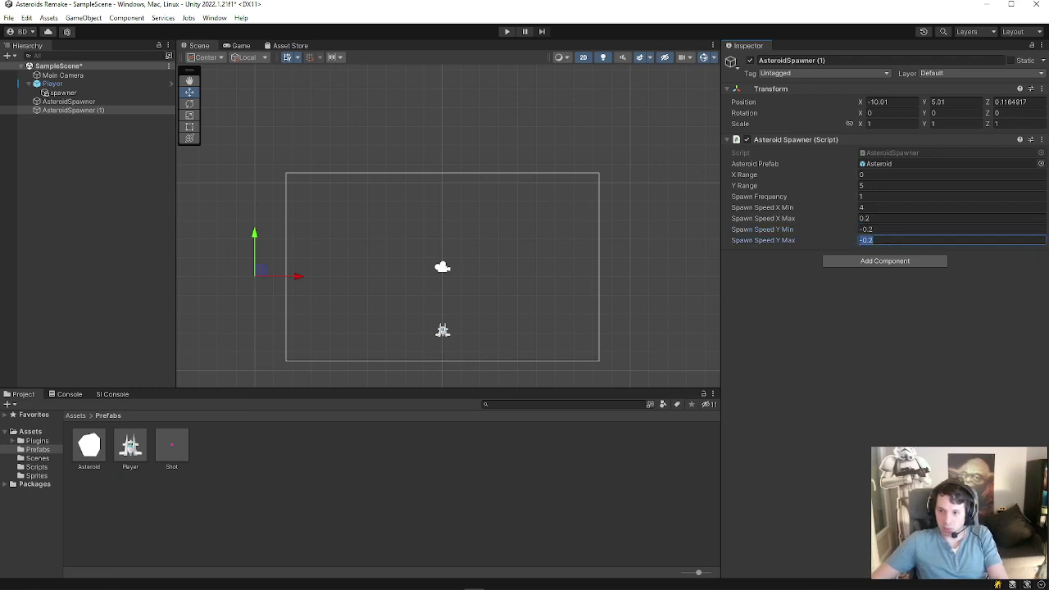
pyautogui.write('2')
pyautogui.press('BackSpace')
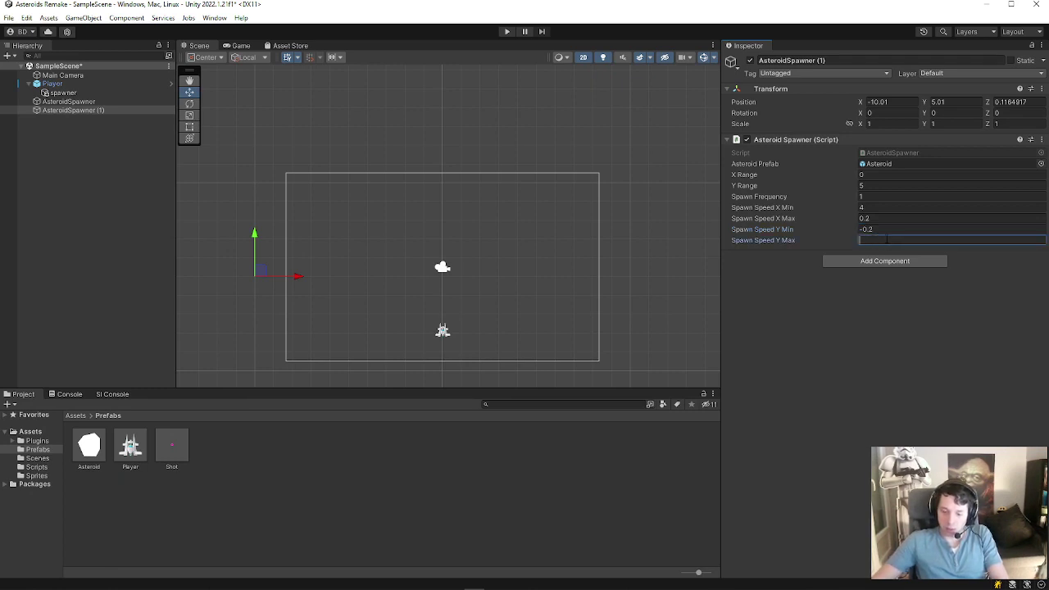
pyautogui.write('0.2')
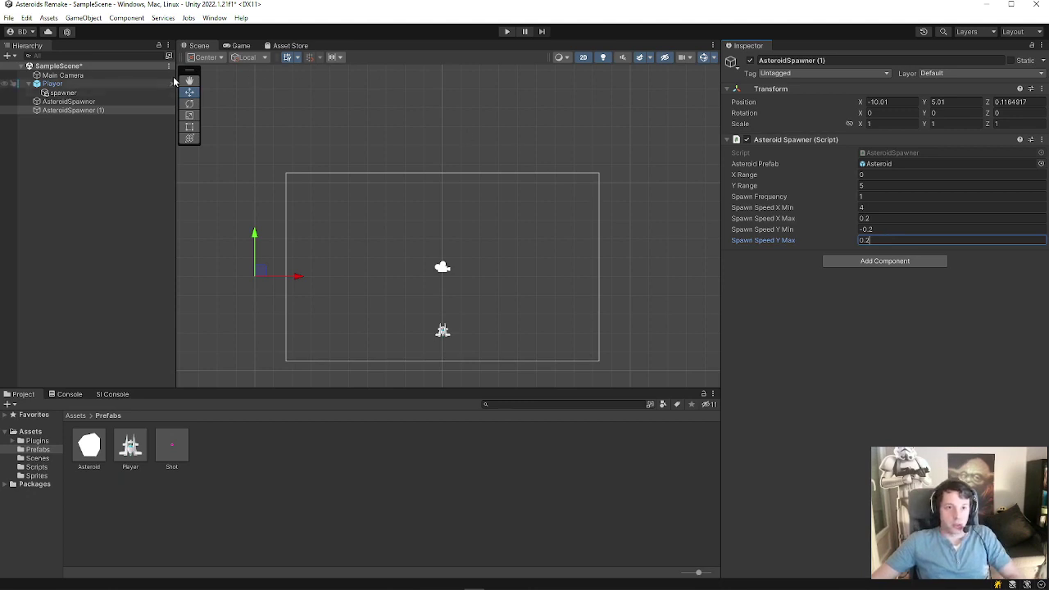
pyautogui.click(506, 31)
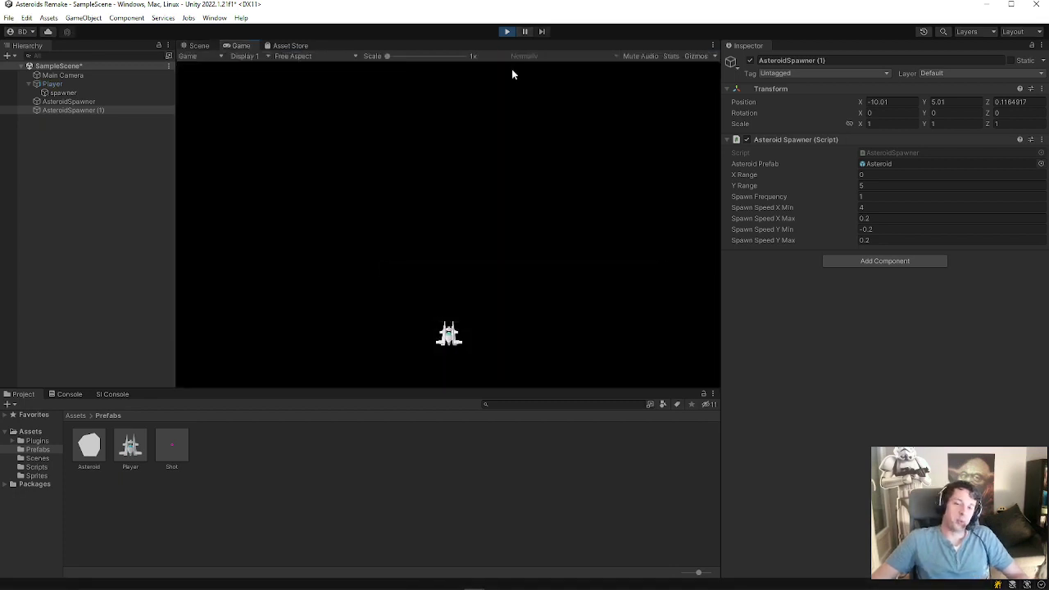
pyautogui.click(193, 47)
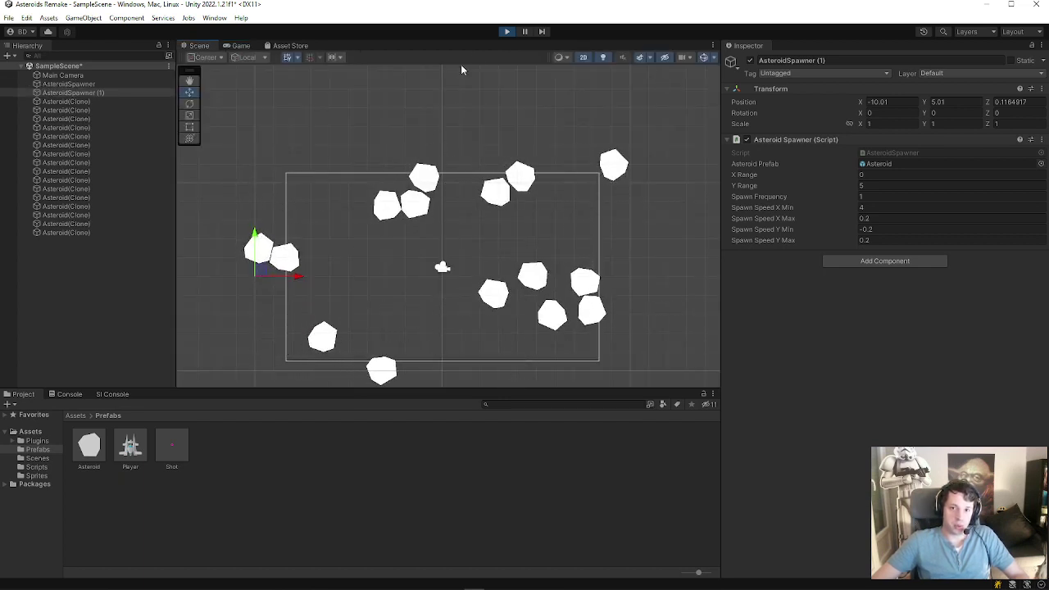
pyautogui.click(507, 31)
# Select AsteroidSpawner and AsteroidSpawner (1) together and edit their shared Spawn Frequency.
pyautogui.click(80, 101)
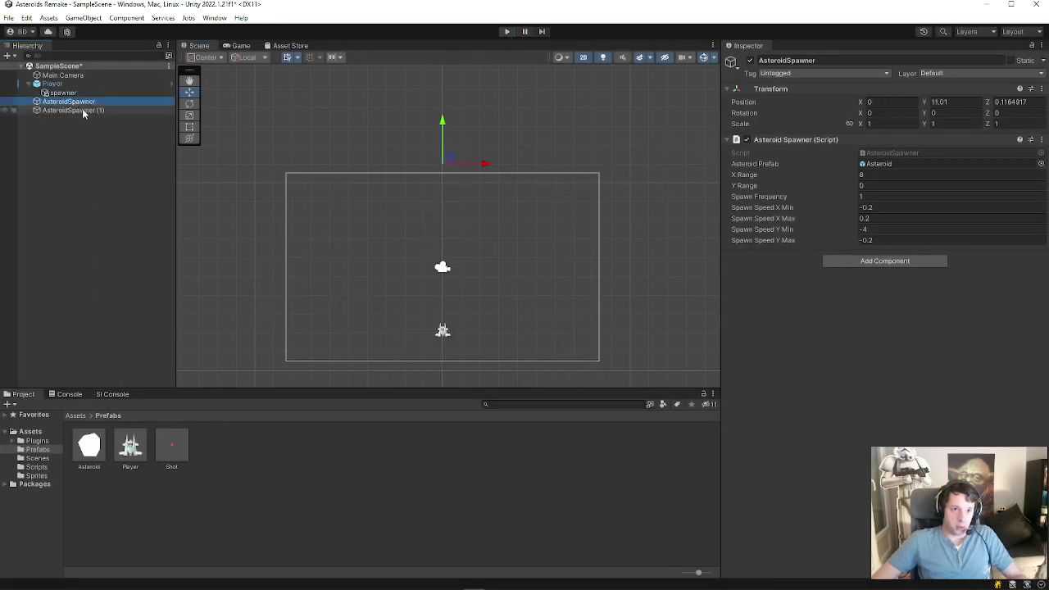
pyautogui.keyDown('ctrl'); pyautogui.click(83, 110); pyautogui.keyUp('ctrl')
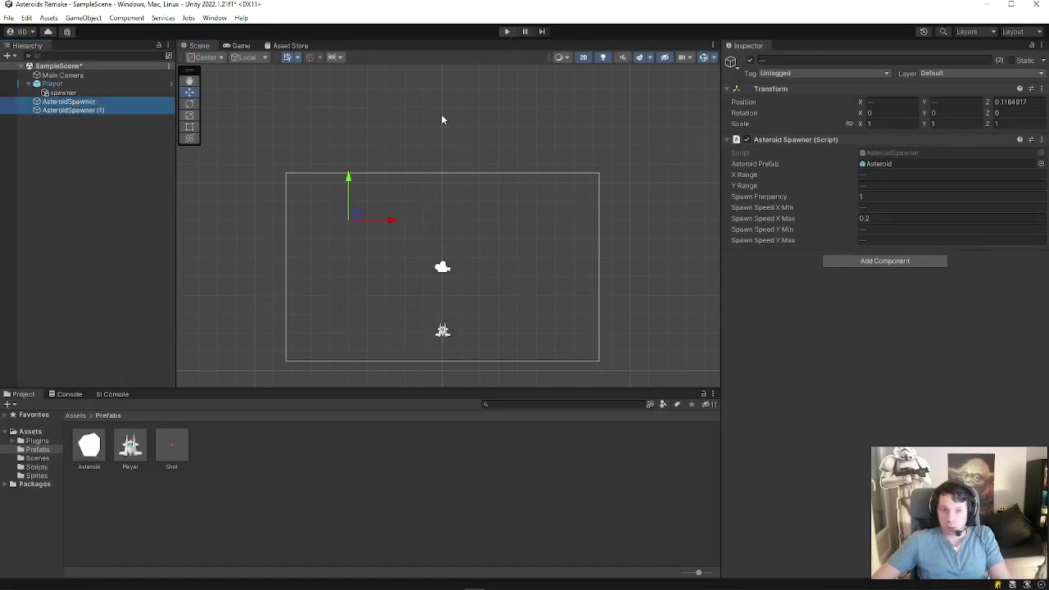
pyautogui.click(870, 198)
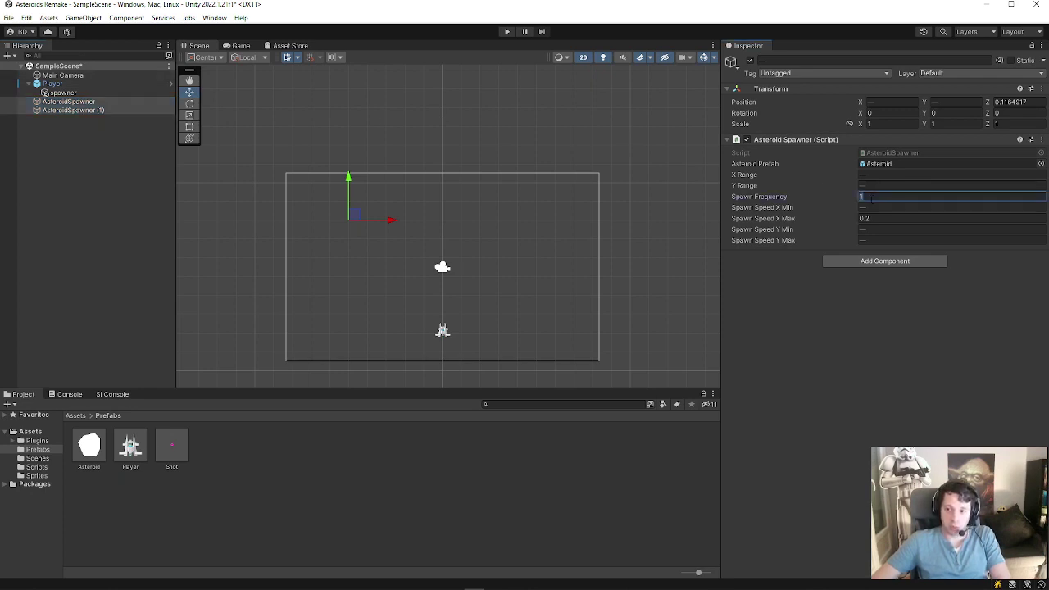
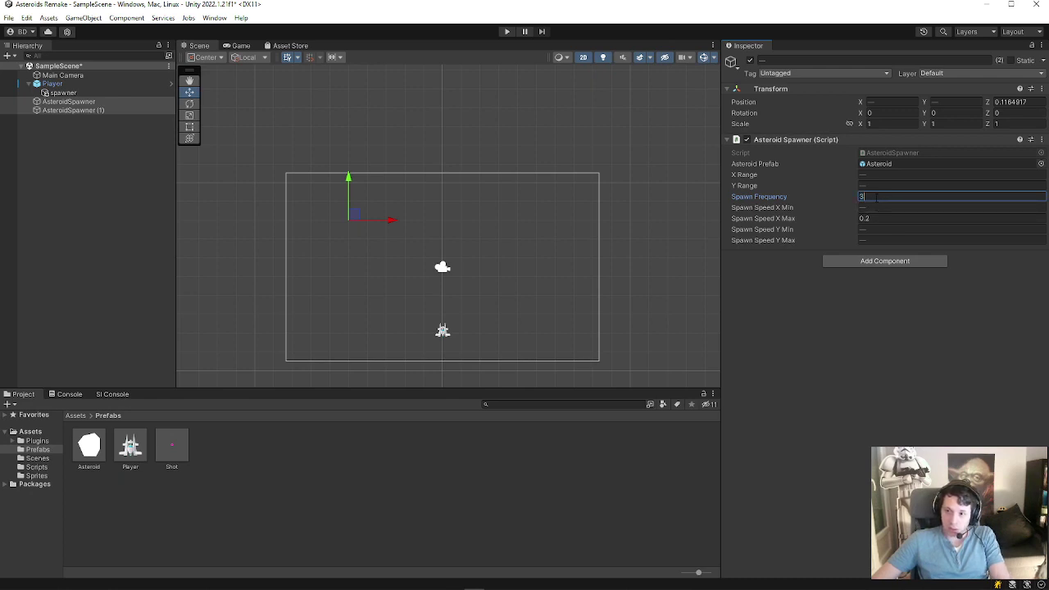
# Commit the spawn frequency of 3 on both asteroid spawners and start Play mode.
pyautogui.click(804, 313)
pyautogui.click(505, 31)
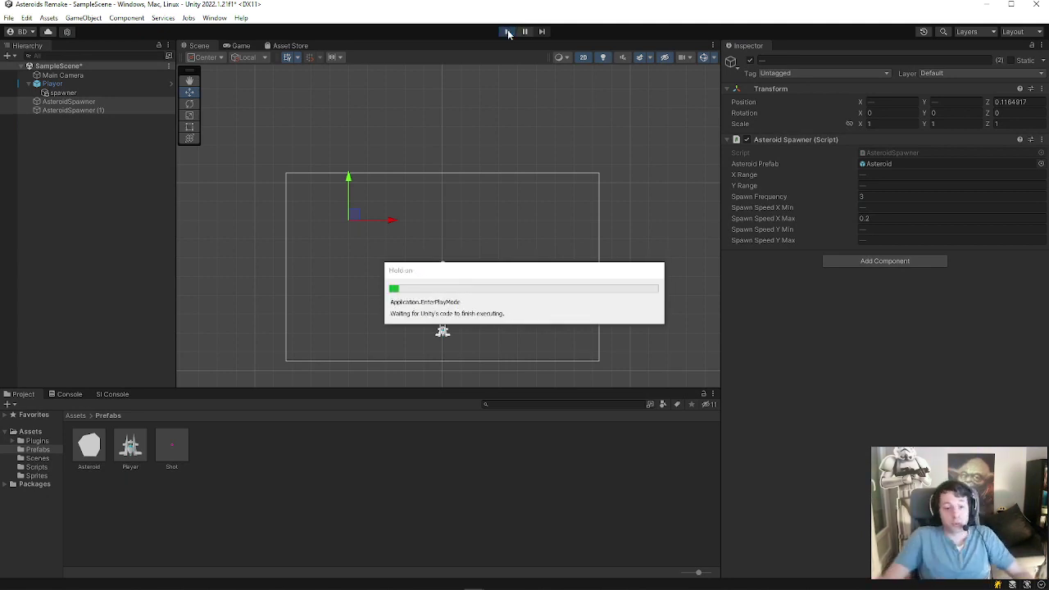
# Fly the ship with the arrow keys and fire magenta shots at the spawning asteroids.
pyautogui.press('Up')
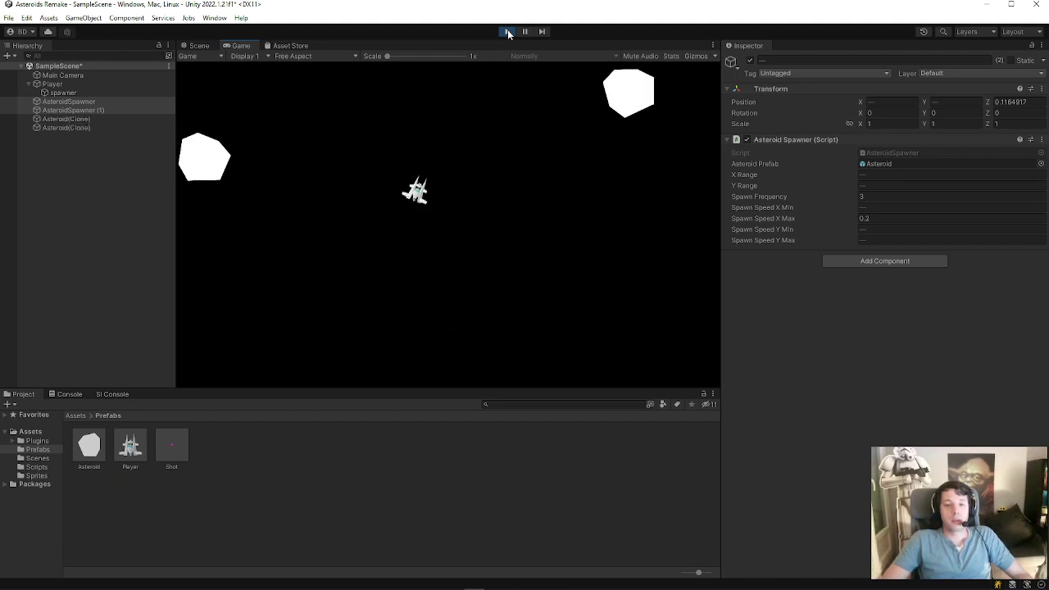
pyautogui.press('space')
pyautogui.press('space')
pyautogui.press('Right')
pyautogui.press('space')
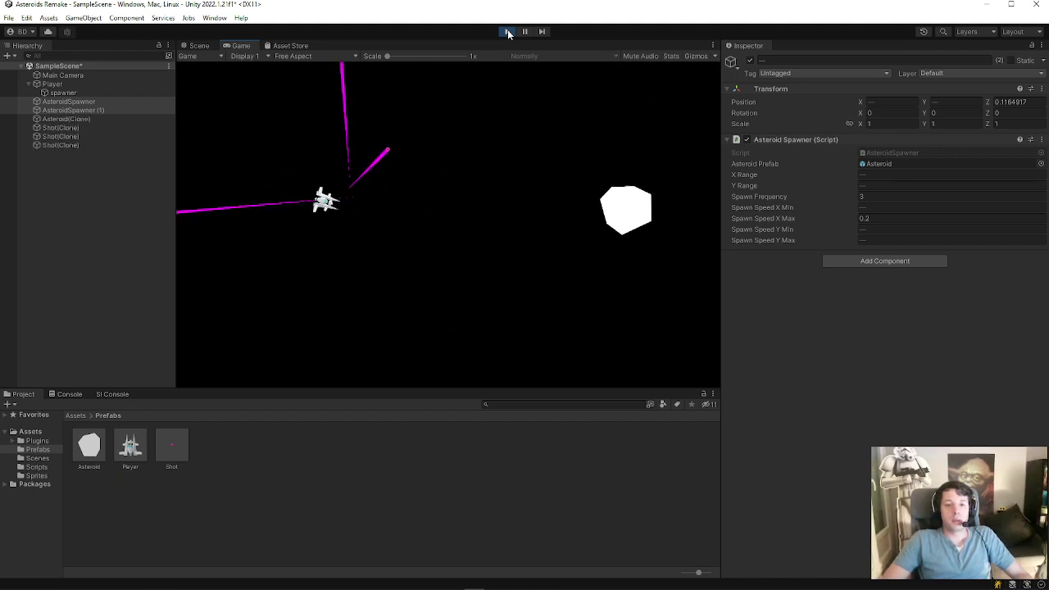
pyautogui.press('space')
pyautogui.press('space')
pyautogui.press('space')
pyautogui.press('space')
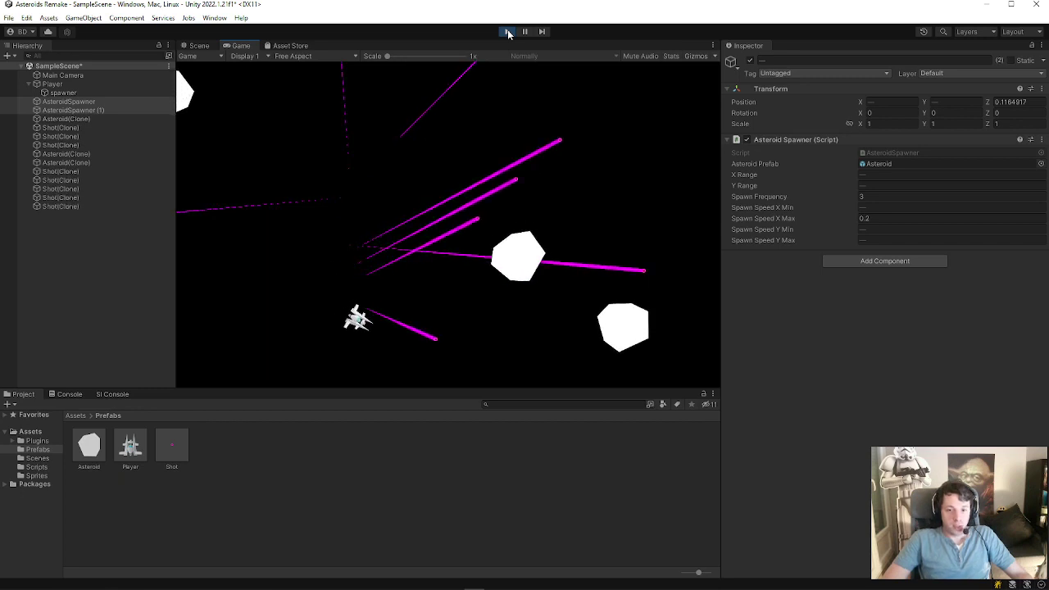
pyautogui.press('space')
pyautogui.press('Left')
pyautogui.press('space')
pyautogui.press('space')
pyautogui.press('Right')
pyautogui.press('space')
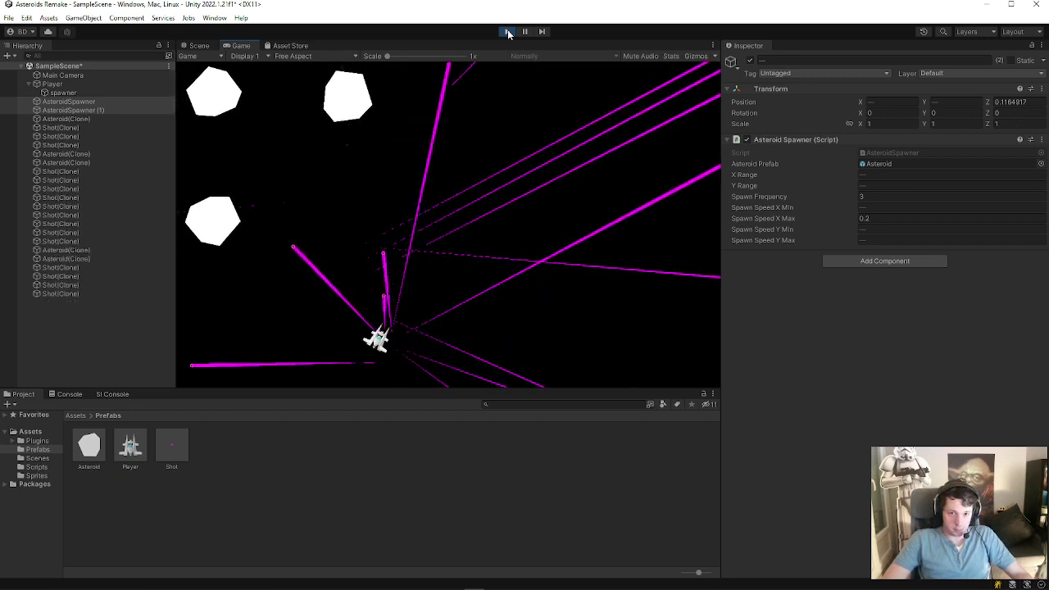
pyautogui.press('space')
pyautogui.press('Left')
pyautogui.press('space')
pyautogui.press('space')
pyautogui.press('Right')
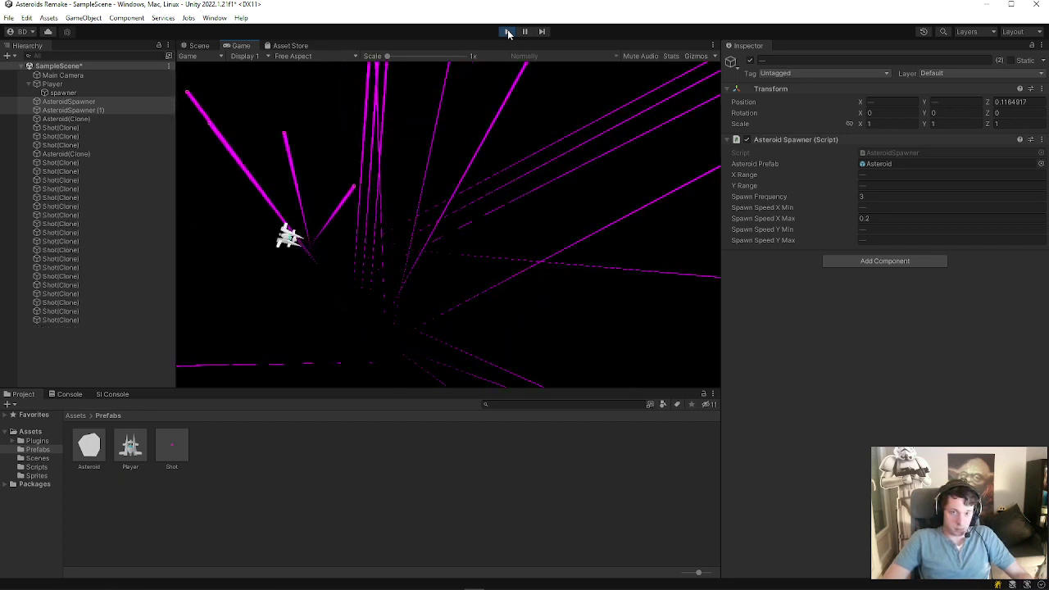
pyautogui.press('Right')
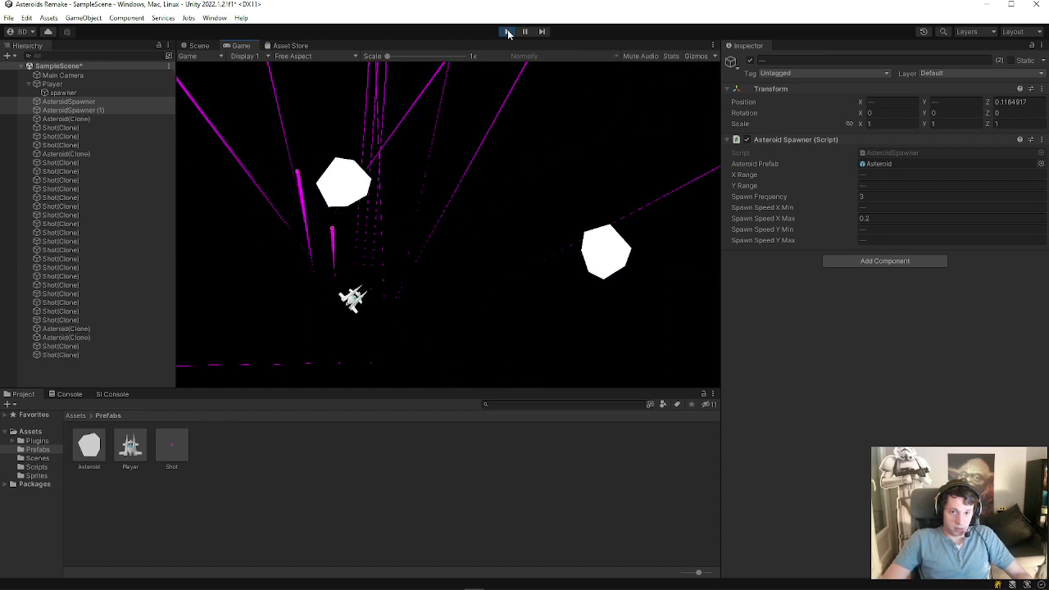
pyautogui.press('space')
pyautogui.press('space')
pyautogui.press('space')
pyautogui.press('space')
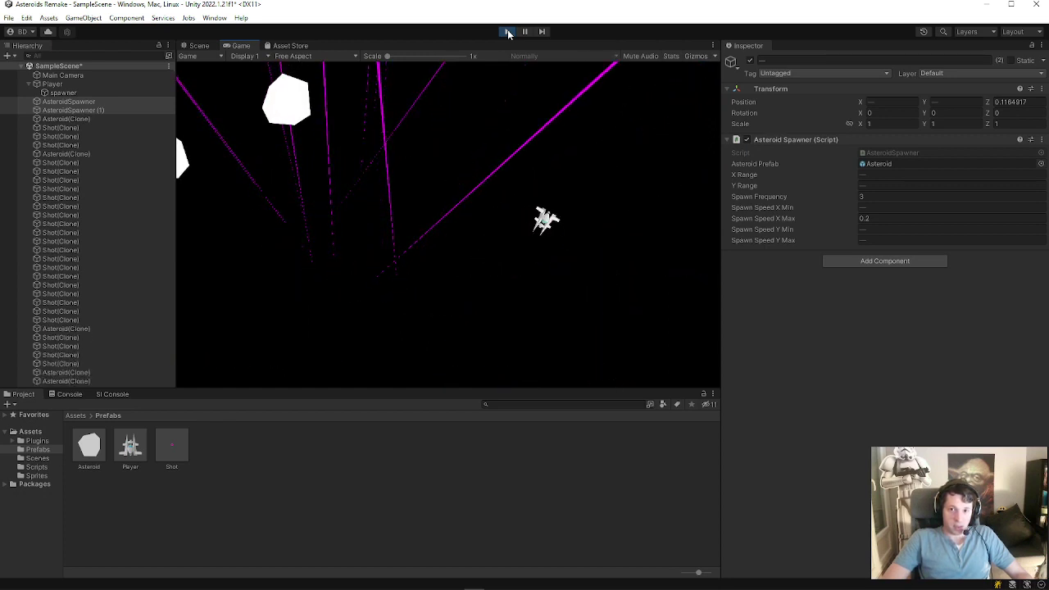
pyautogui.press('Right')
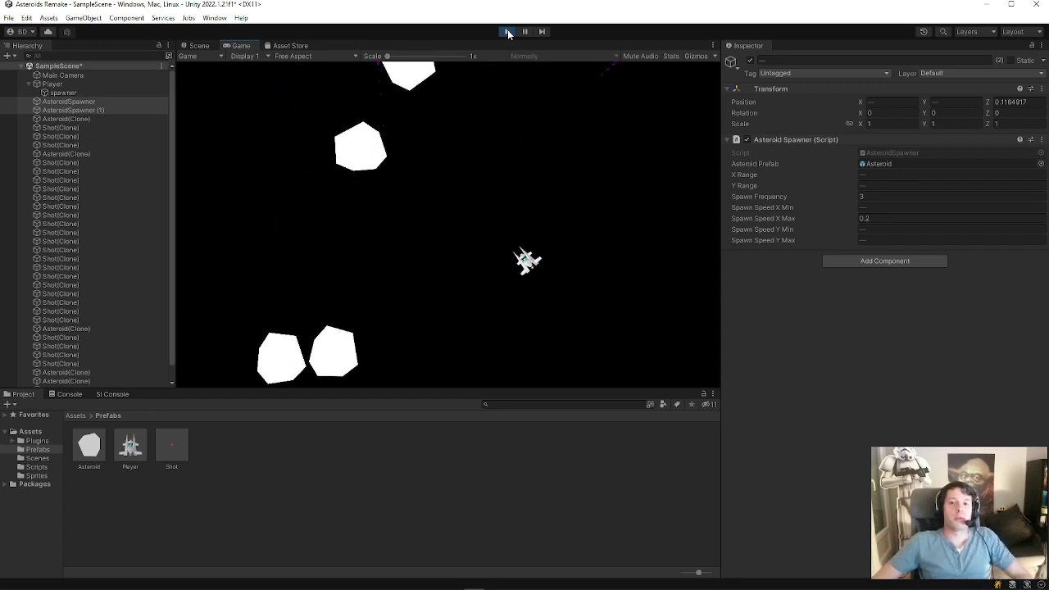
# Stop Play mode and select Player in the Hierarchy to show its Shot and spawner.
pyautogui.click(508, 33)
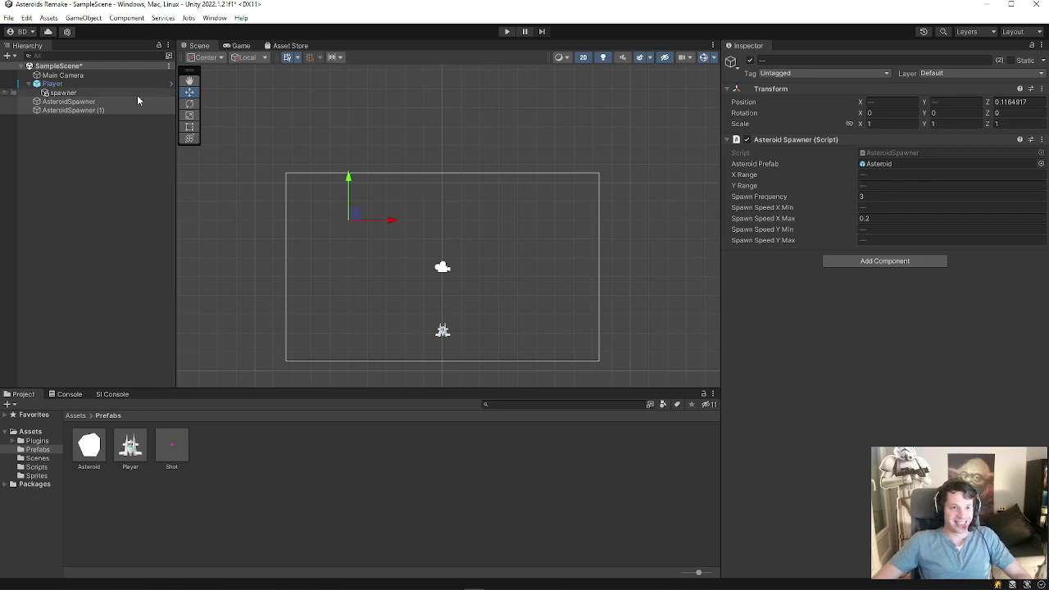
pyautogui.moveTo(86, 111); pyautogui.dragTo(59, 87)
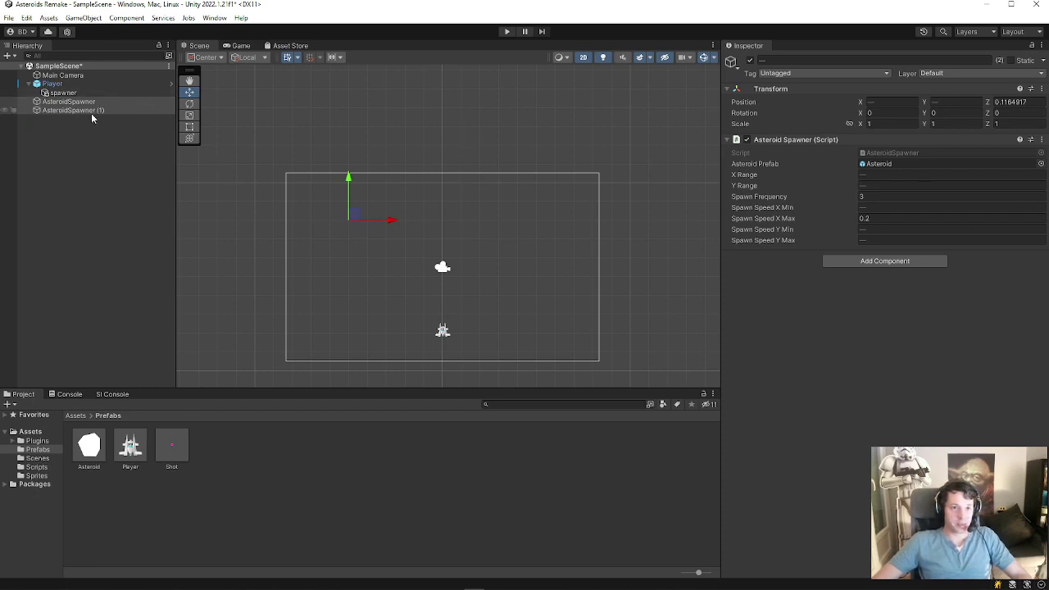
pyautogui.click(59, 87)
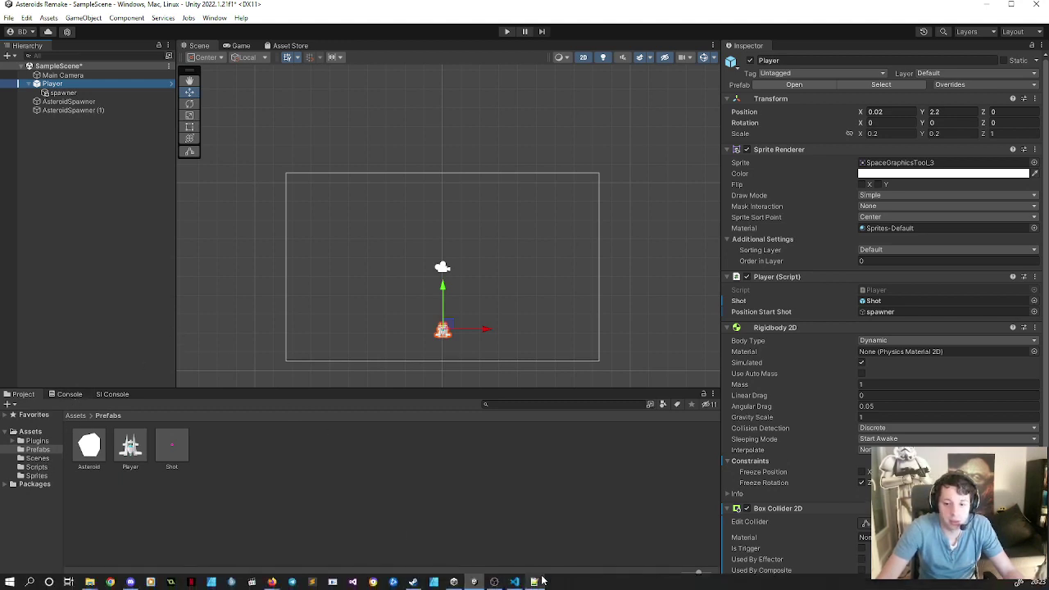
pyautogui.moveTo(541, 580)
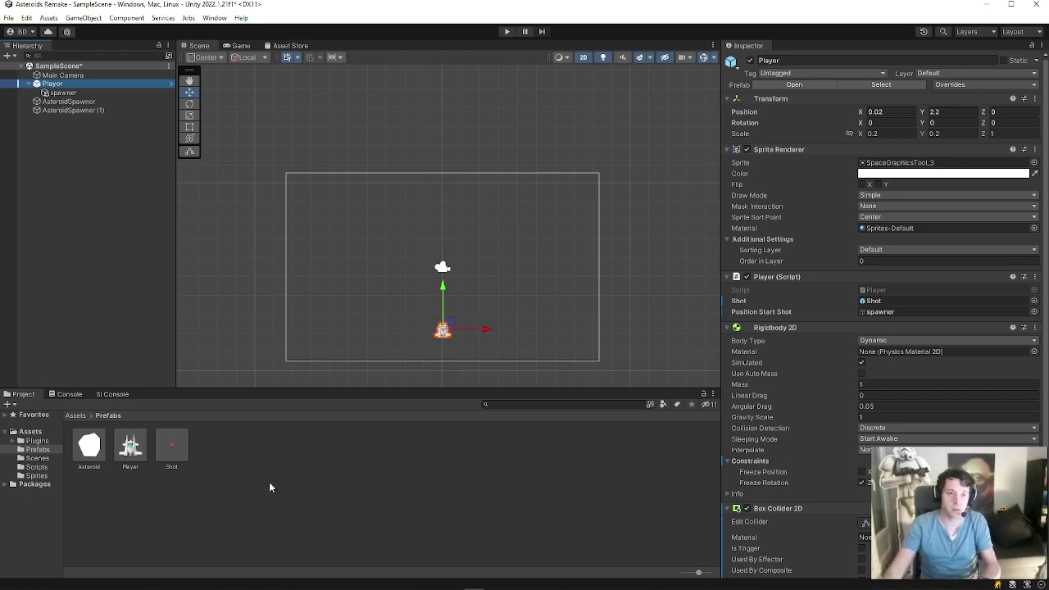
pyautogui.moveTo(573, 581)
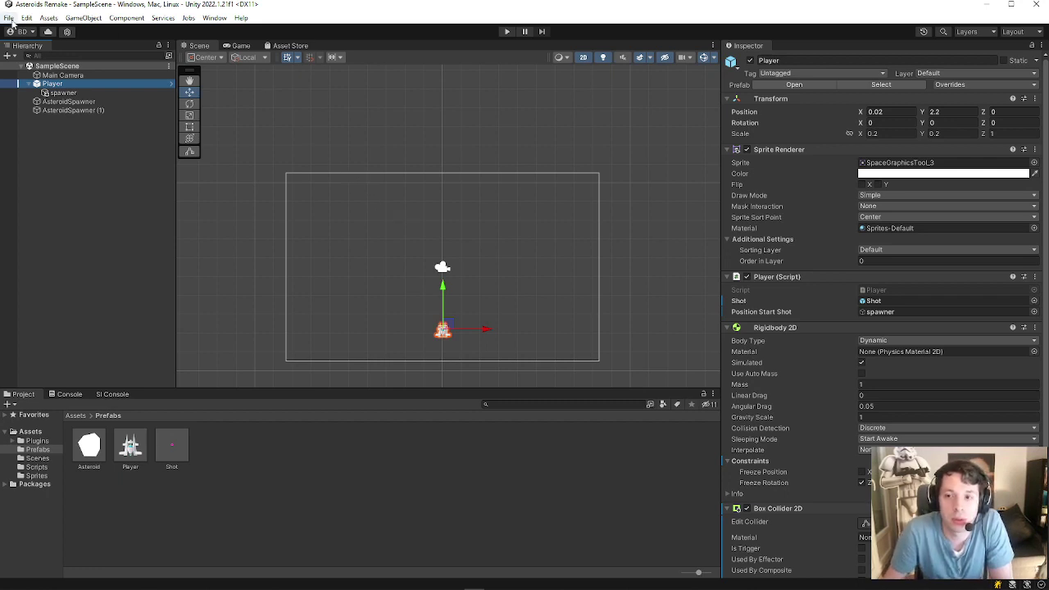
# Open File > Build Settings... showing Scenes/SampleScene with the Windows, Mac, Linux platform.
pyautogui.click(10, 19)
pyautogui.press('Right')
pyautogui.press('Right')
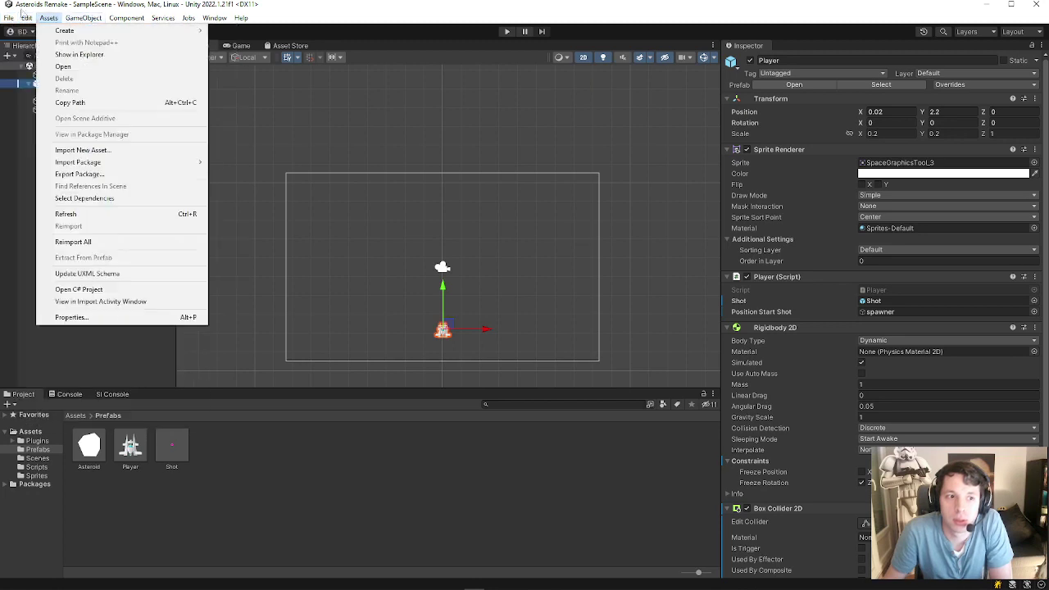
pyautogui.moveTo(7, 20)
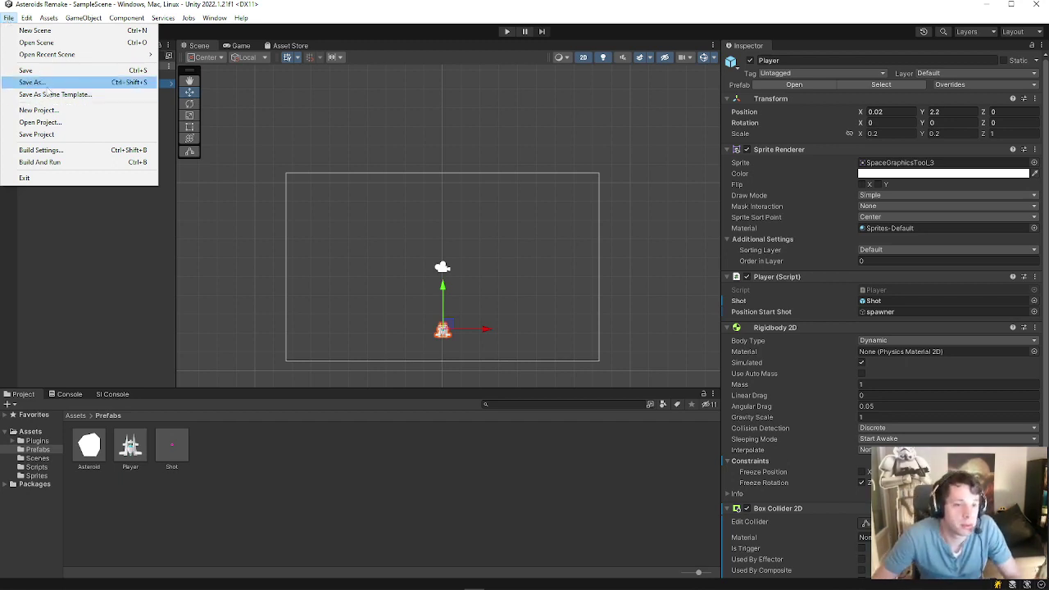
pyautogui.click(50, 153)
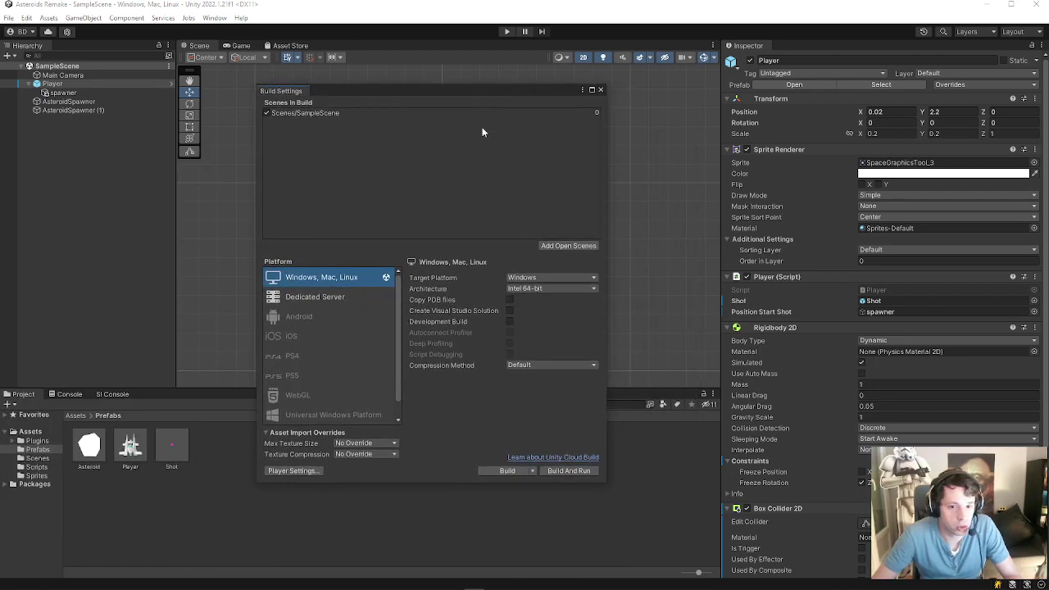
pyautogui.click(318, 297)
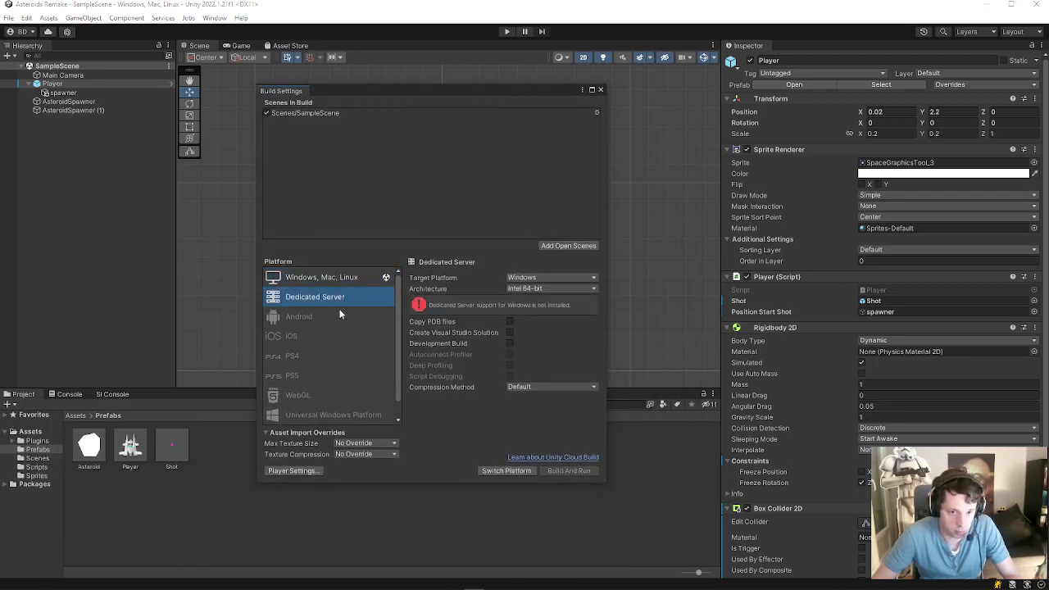
pyautogui.scroll(-1, 337, 300)
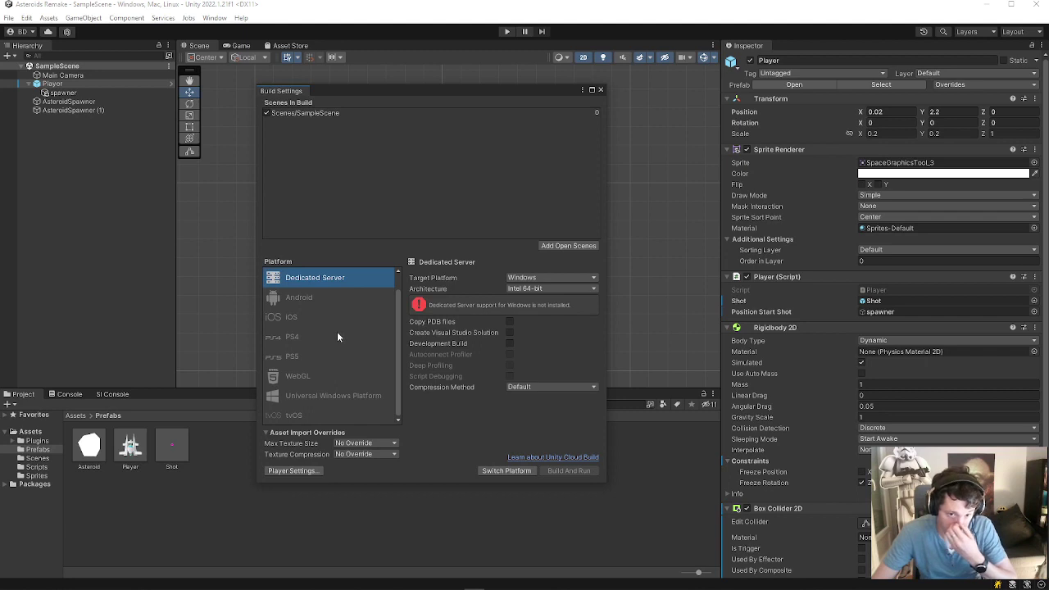
pyautogui.scroll(1, 334, 336)
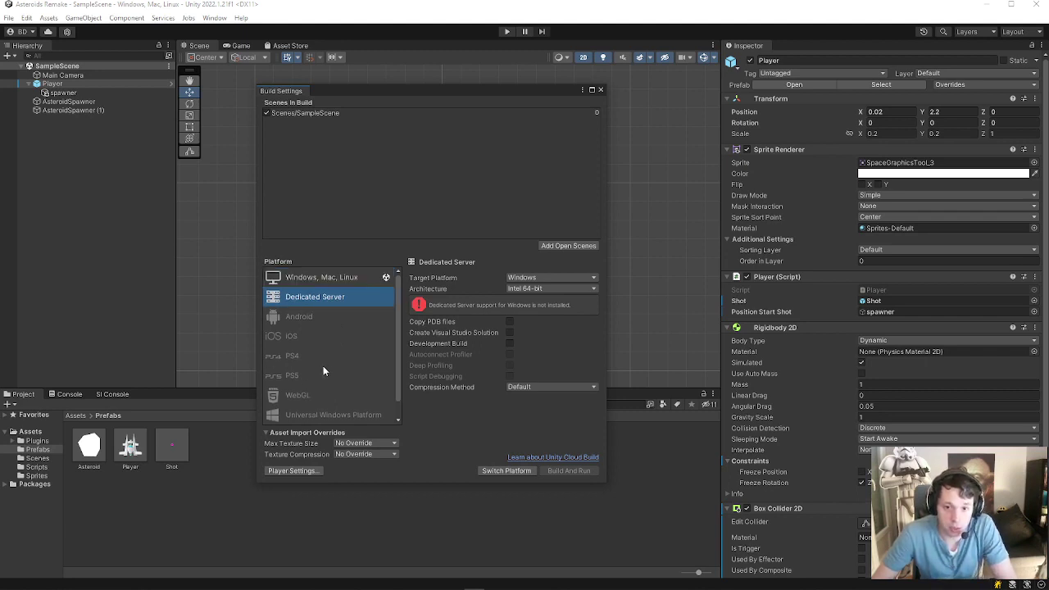
pyautogui.scroll(-1, 326, 381)
pyautogui.click(303, 375)
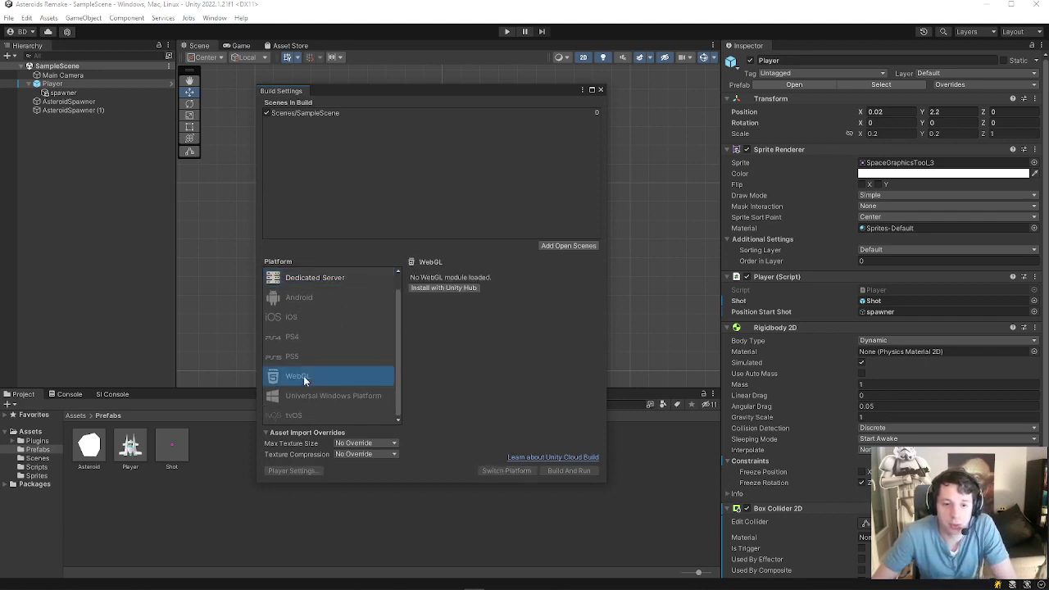
pyautogui.click(295, 324)
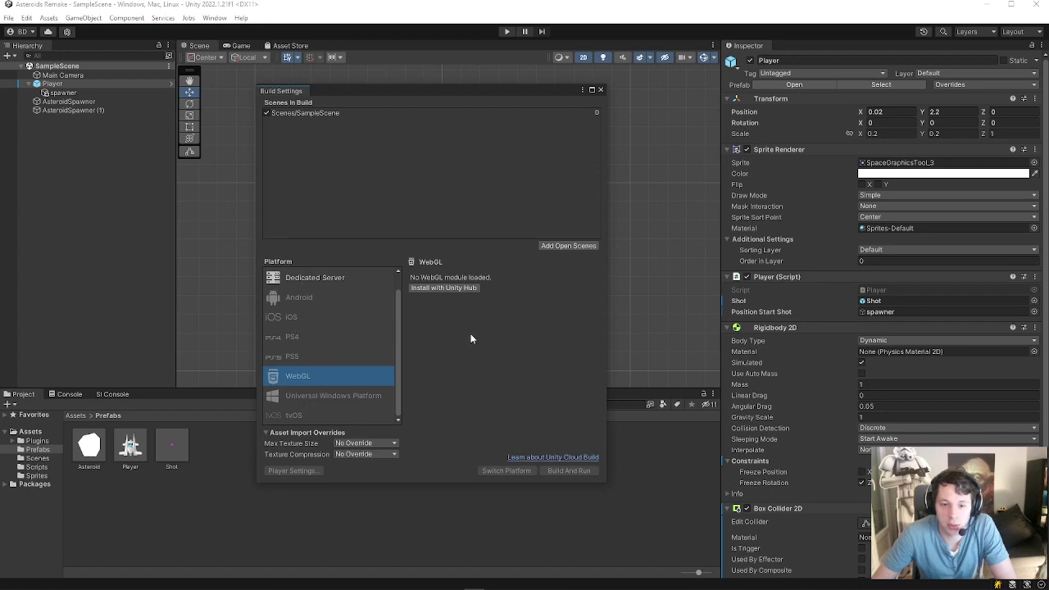
pyautogui.click(329, 300)
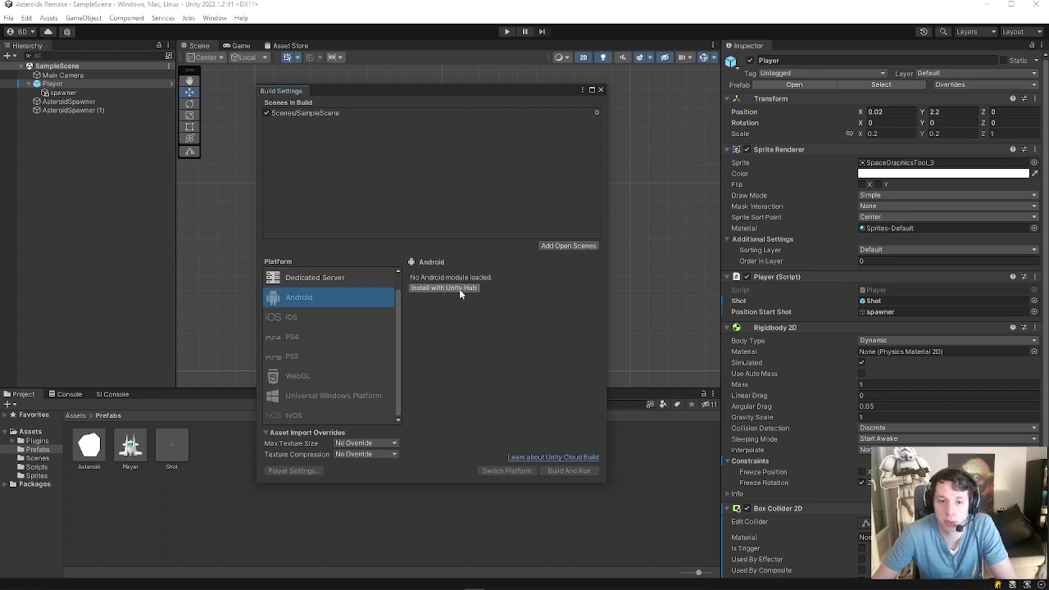
pyautogui.click(282, 377)
pyautogui.scroll(1, 322, 314)
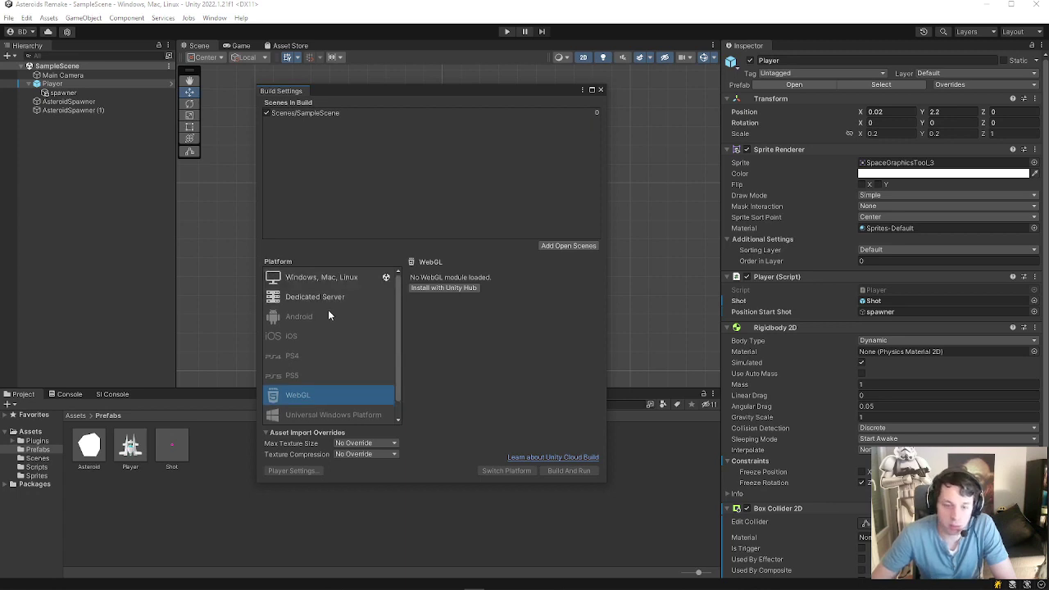
pyautogui.scroll(-1, 340, 349)
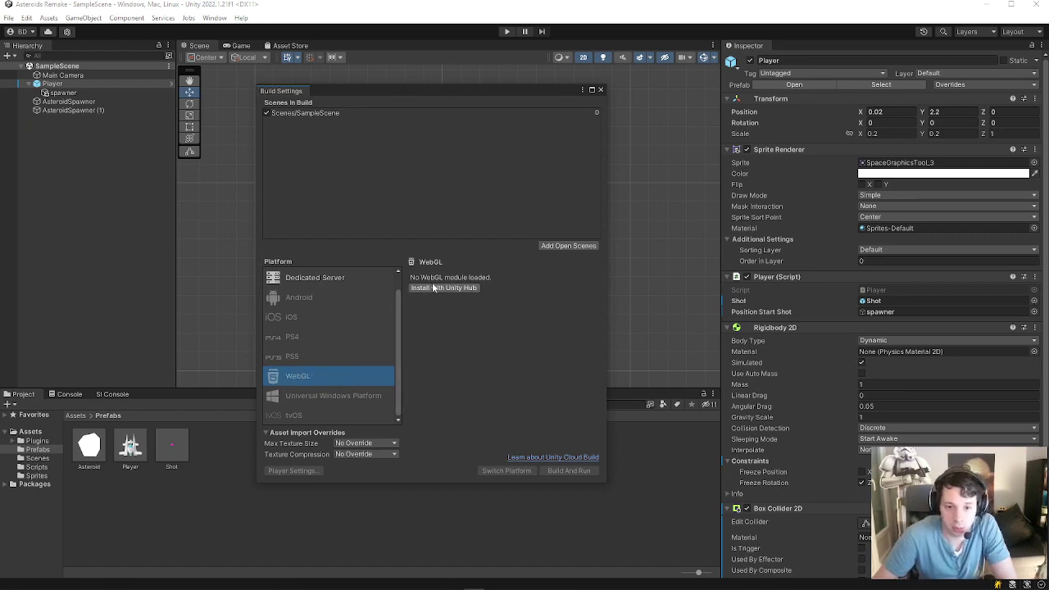
pyautogui.scroll(1, 334, 330)
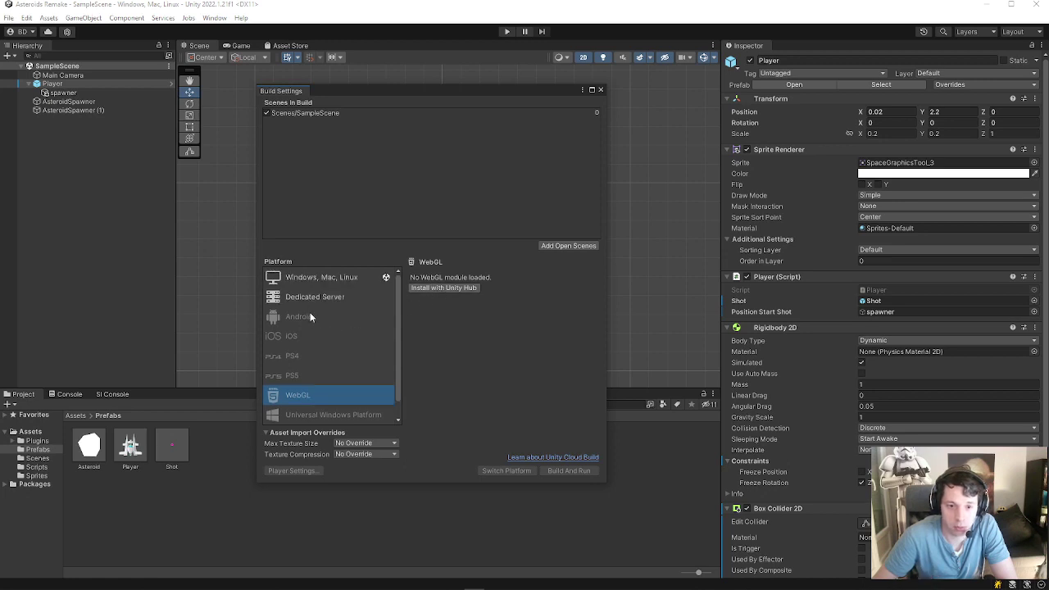
pyautogui.click(313, 279)
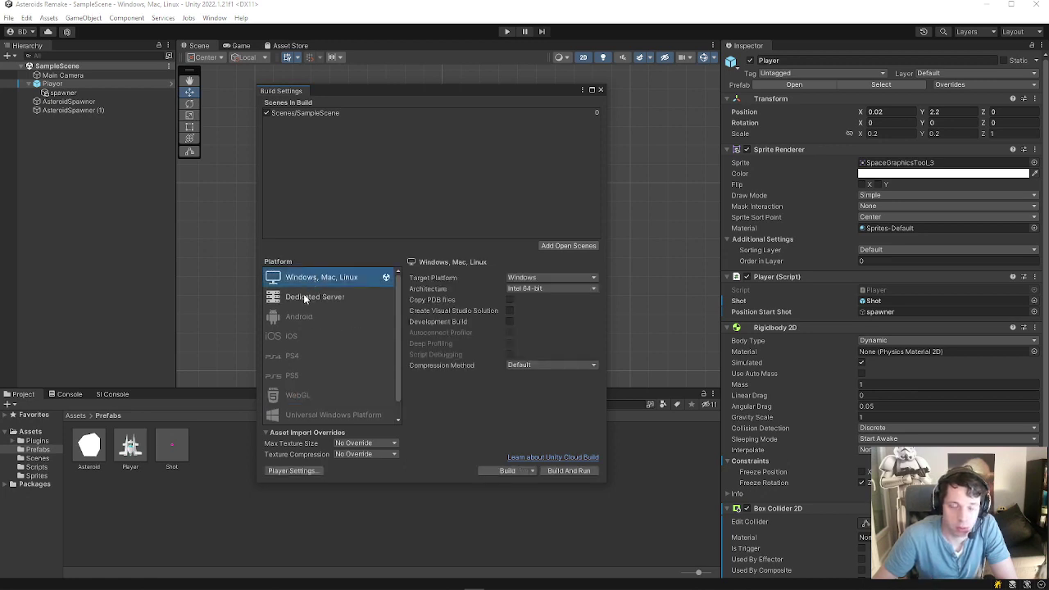
pyautogui.click(305, 299)
pyautogui.click(347, 278)
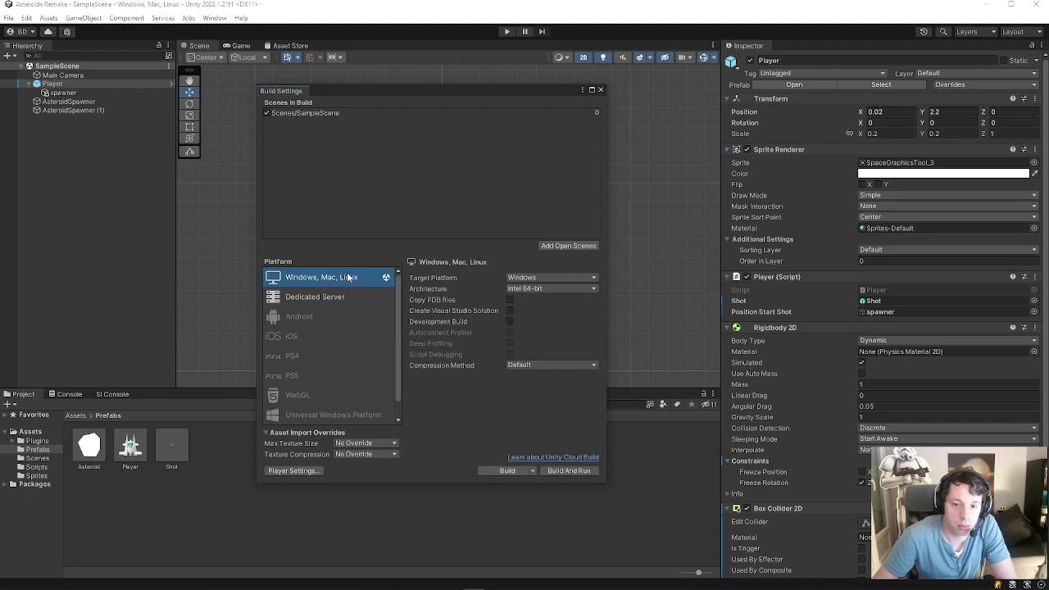
# Select SampleScene, browse Dedicated Server, Android, iOS, PS5 and tvOS platforms, ending on iOS.
pyautogui.click(301, 113)
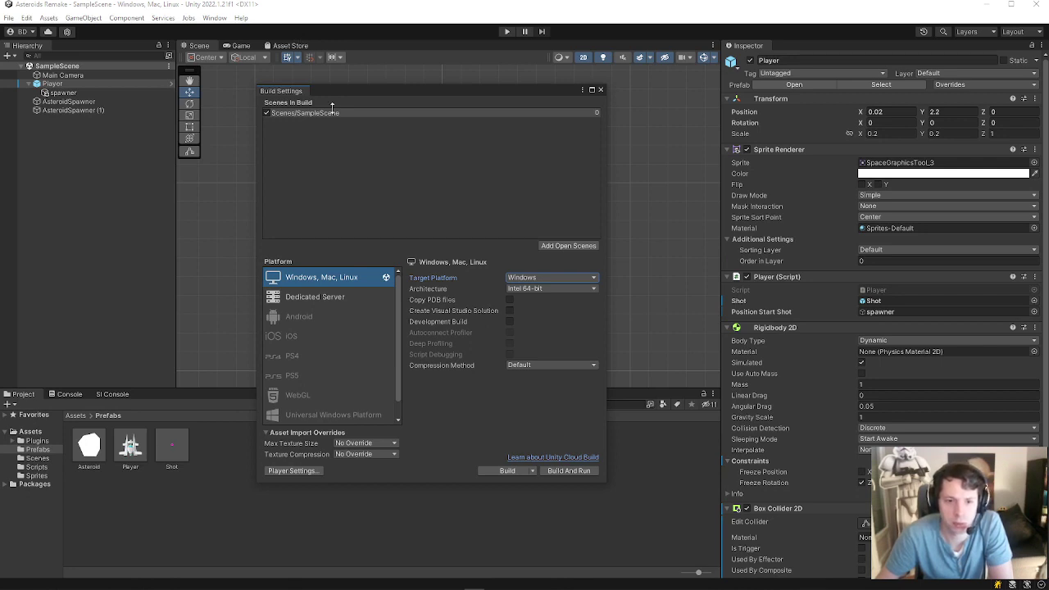
pyautogui.click(308, 298)
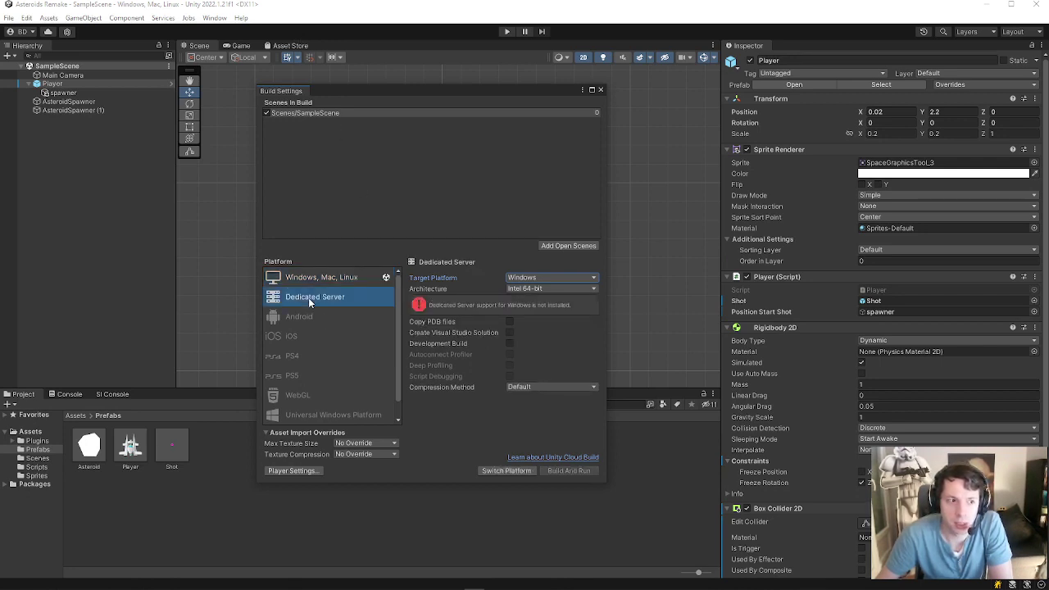
pyautogui.click(296, 317)
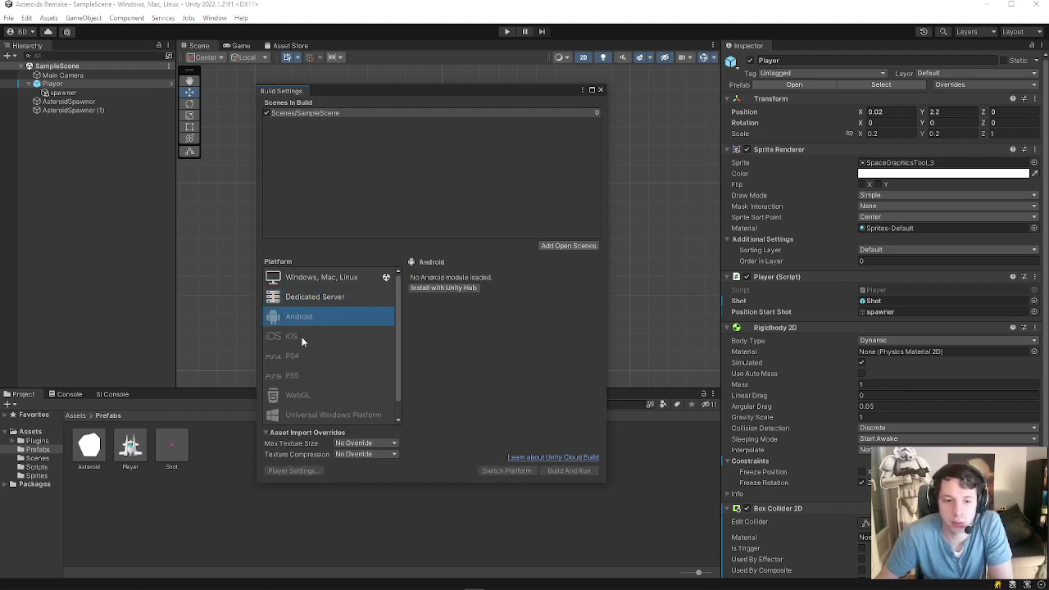
pyautogui.click(301, 336)
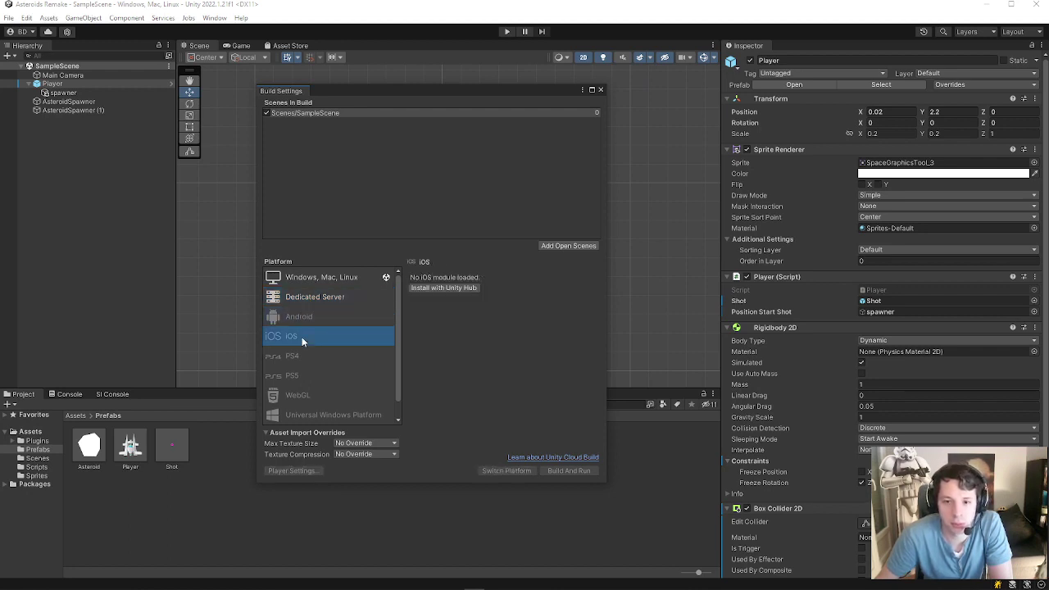
pyautogui.click(321, 374)
pyautogui.scroll(-1, 337, 351)
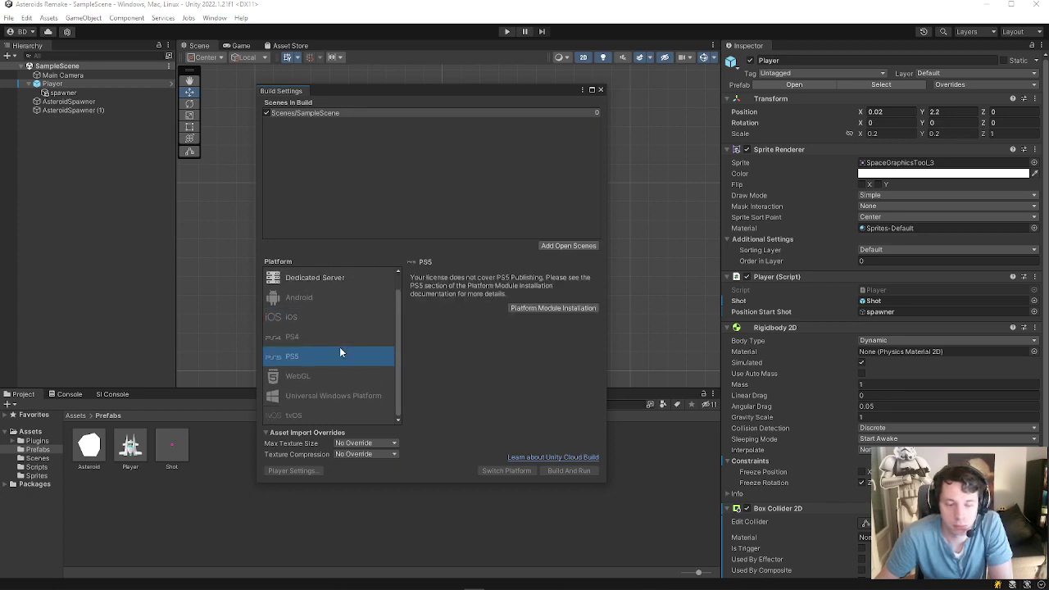
pyautogui.click(303, 416)
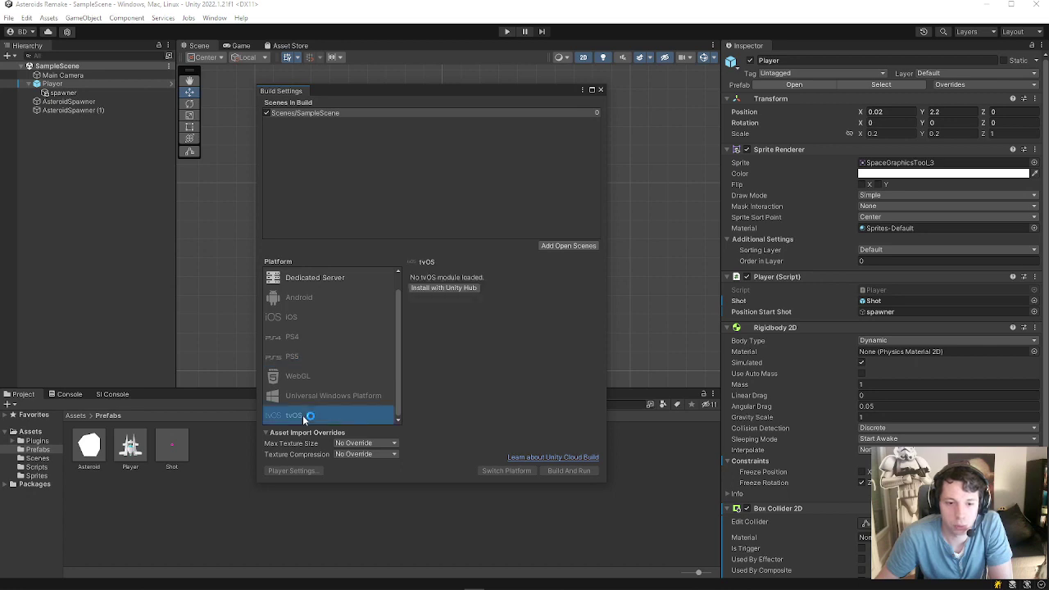
pyautogui.click(326, 324)
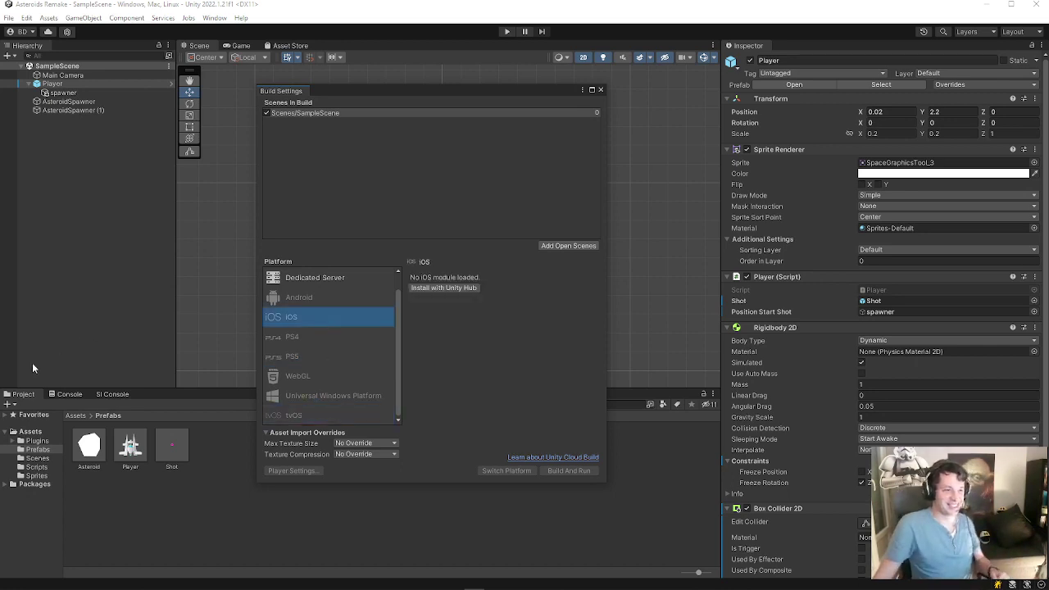